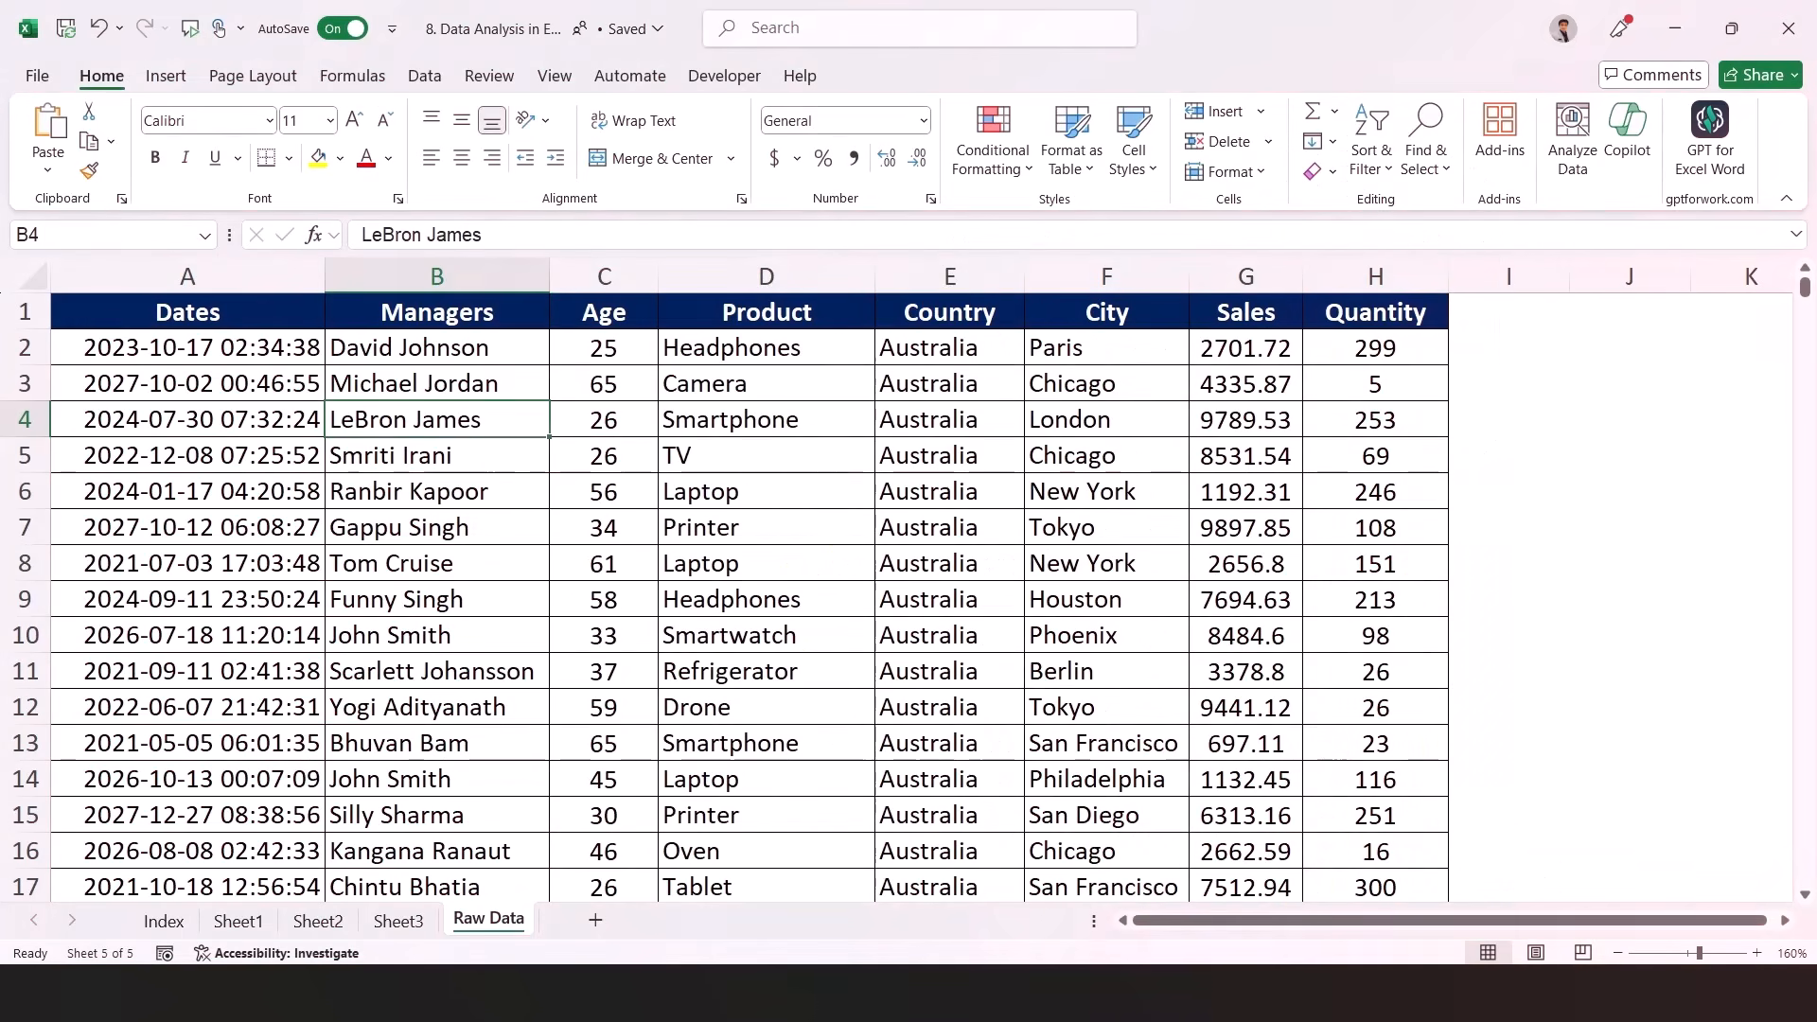
pyautogui.click(479, 520)
pyautogui.hotkey('ctrl', 'c')
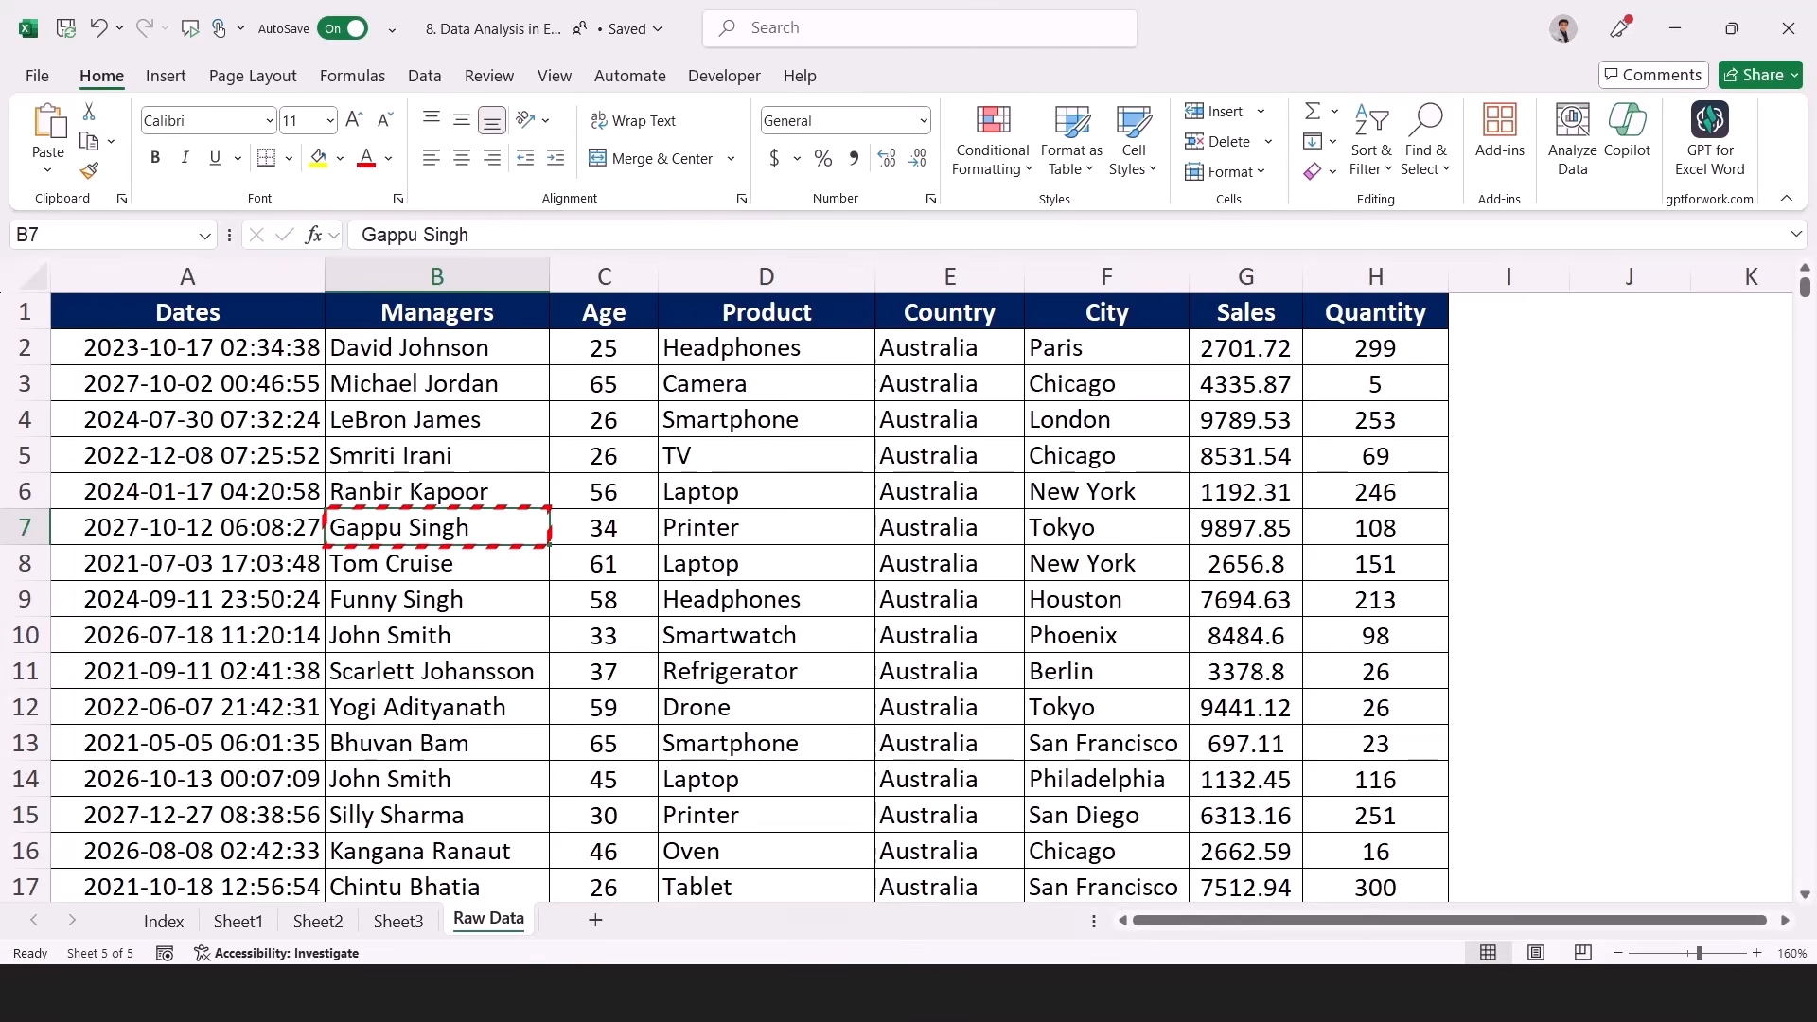
pyautogui.press('Escape')
pyautogui.click(166, 76)
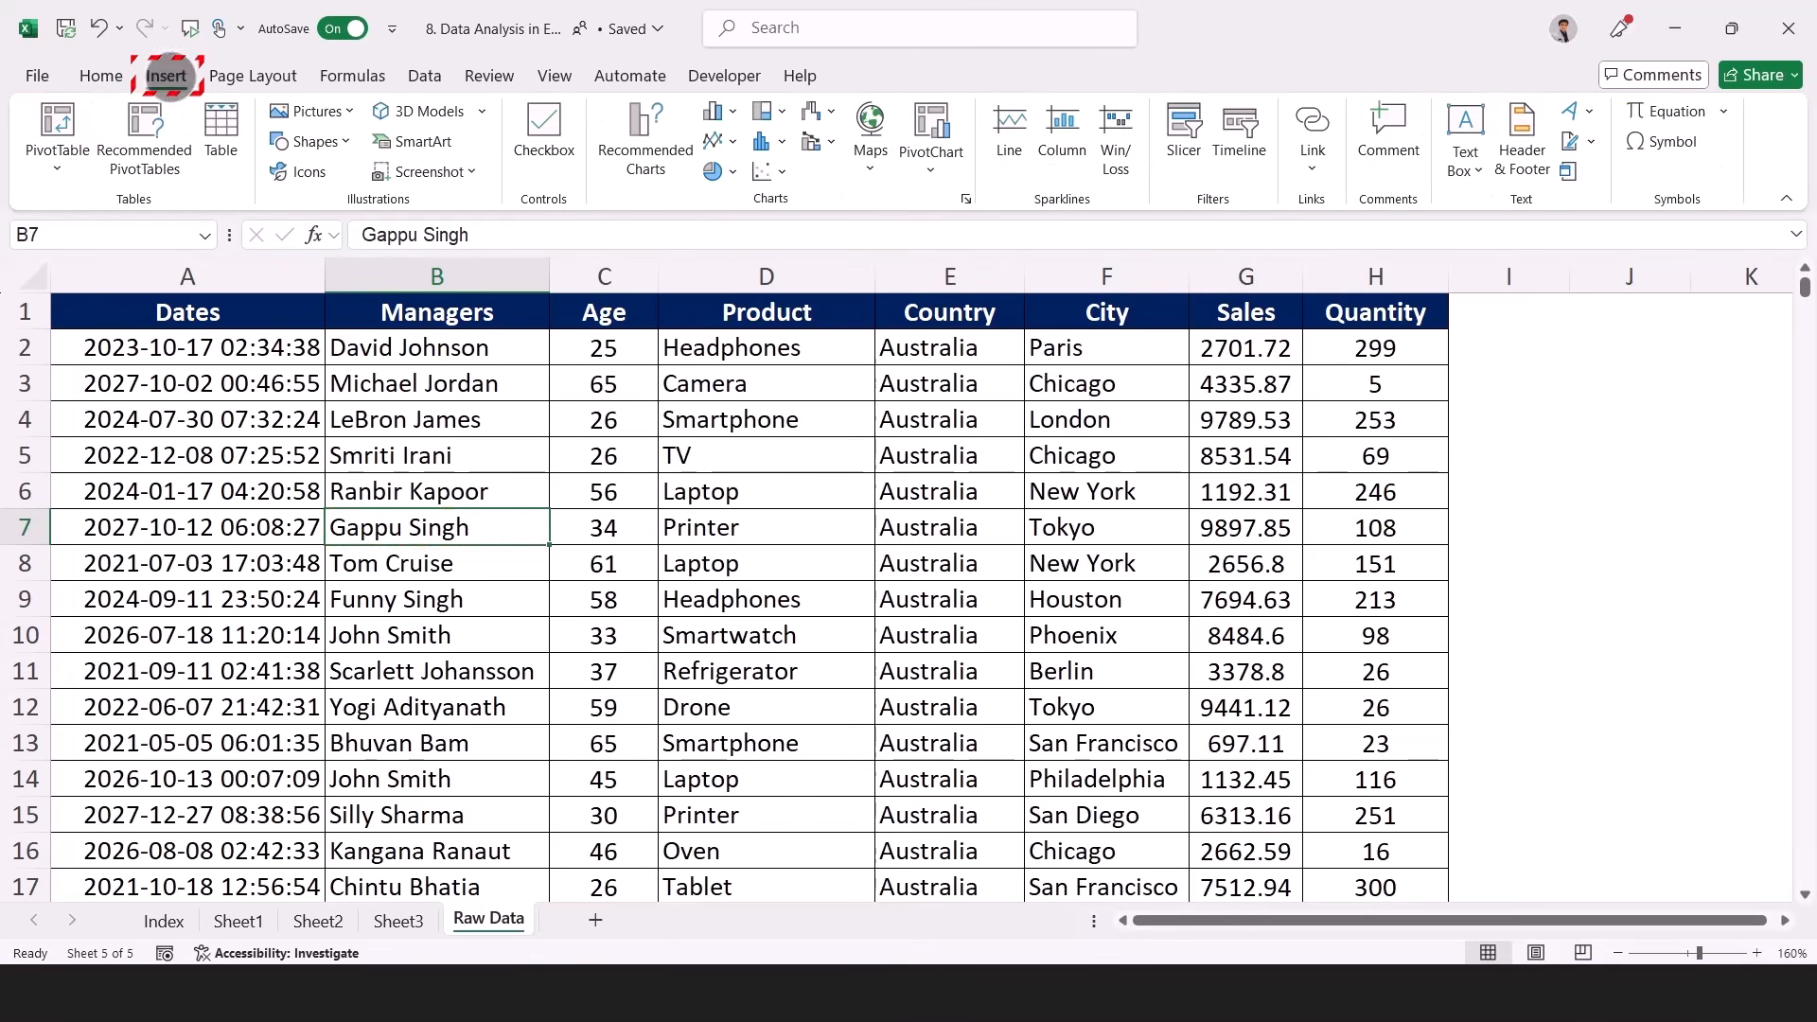
pyautogui.click(56, 123)
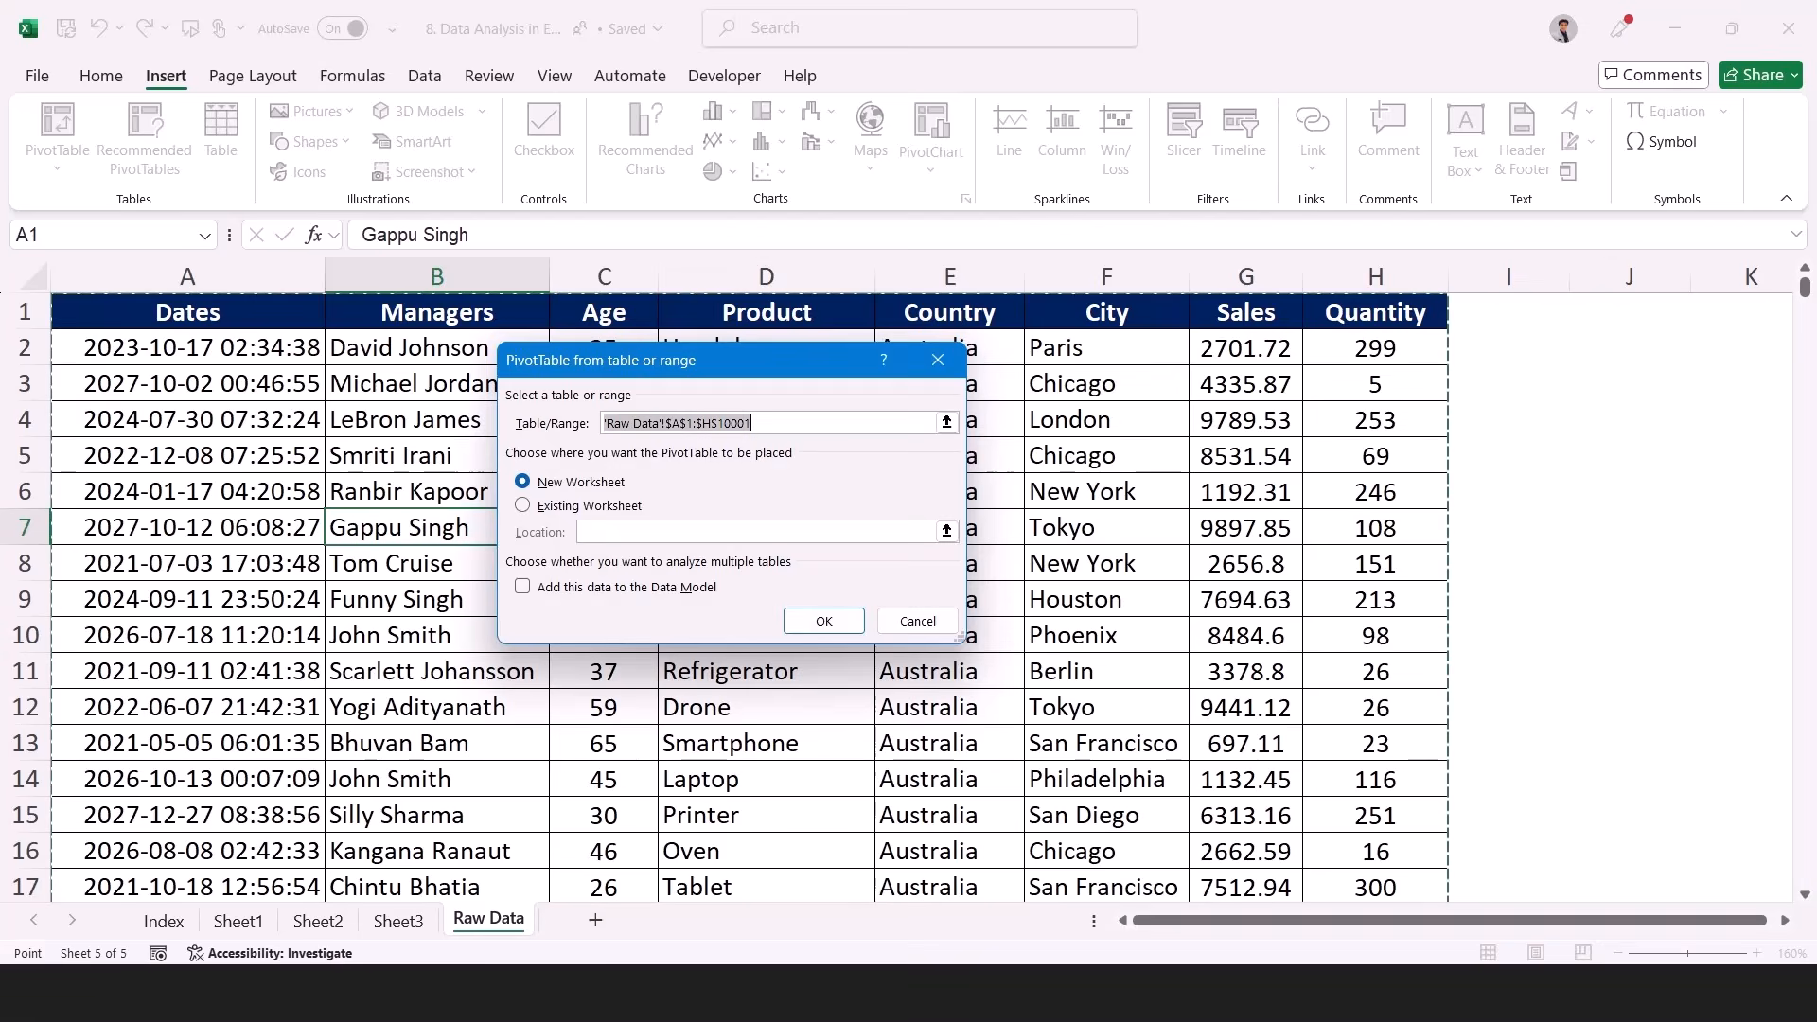
pyautogui.press('Escape')
# - Insert a blank column before the Age column in the raw data
pyautogui.click(581, 269)
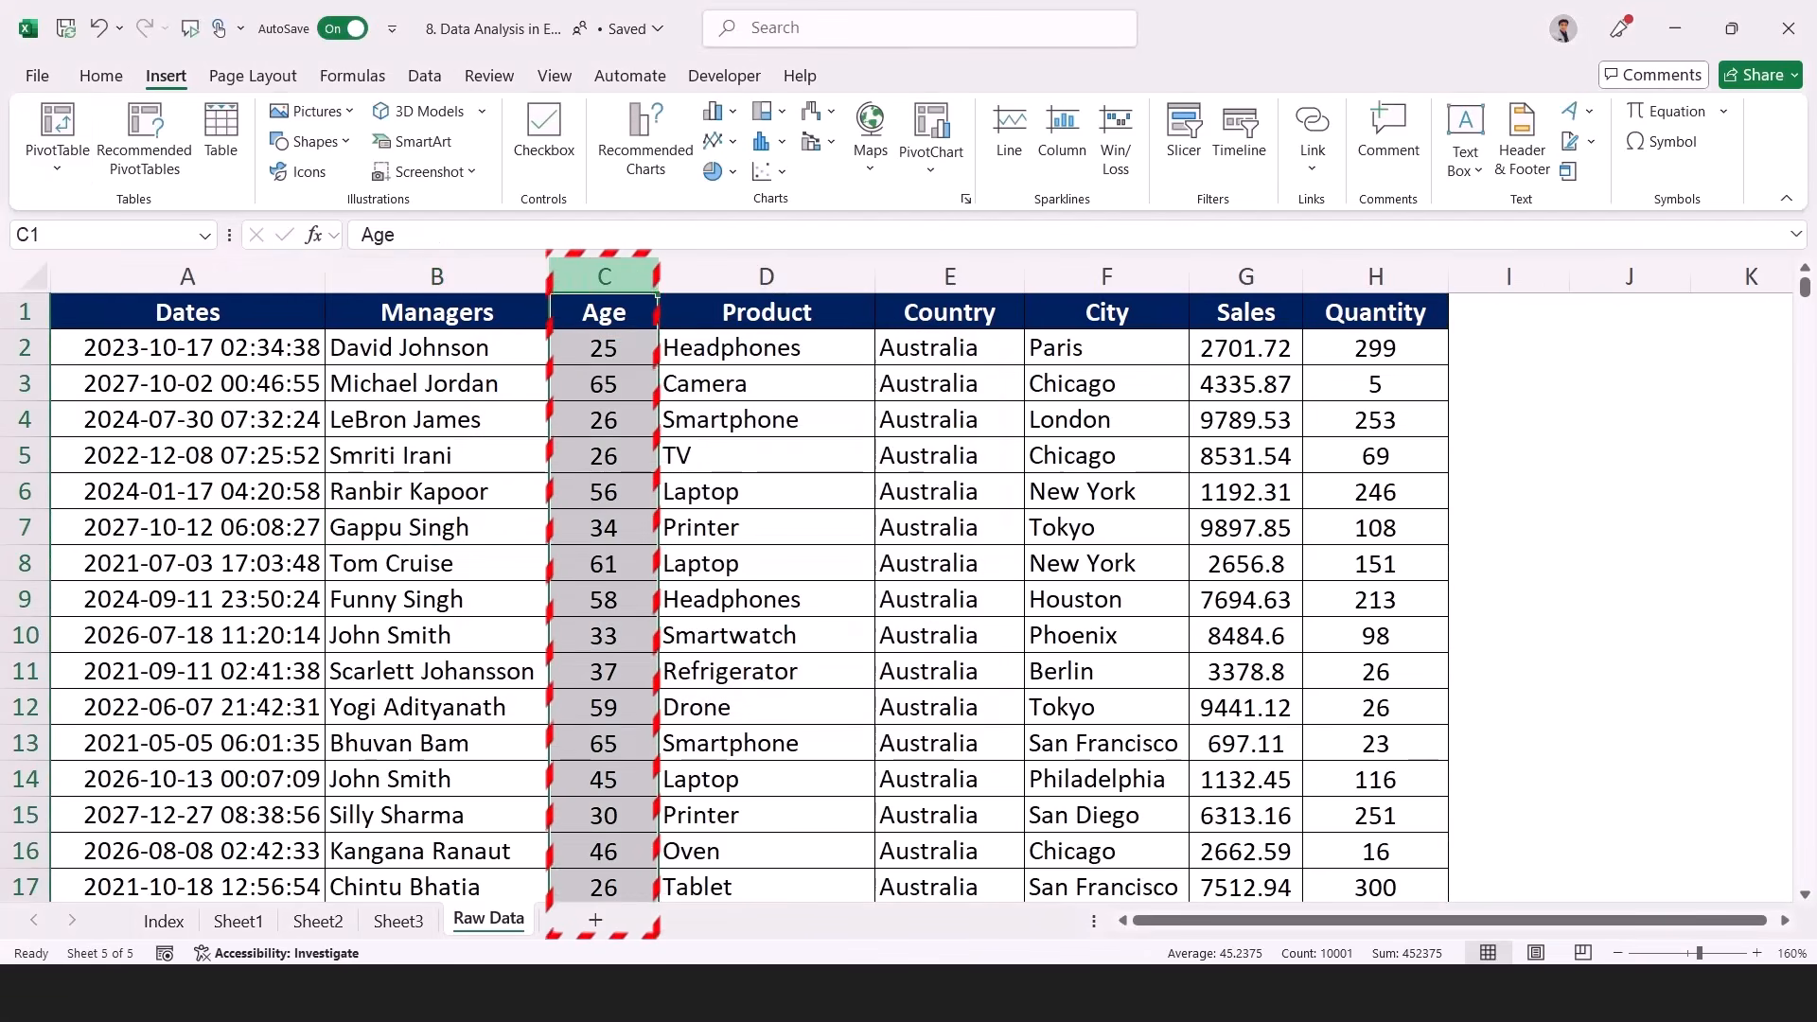
pyautogui.rightClick(581, 268)
pyautogui.click(642, 538)
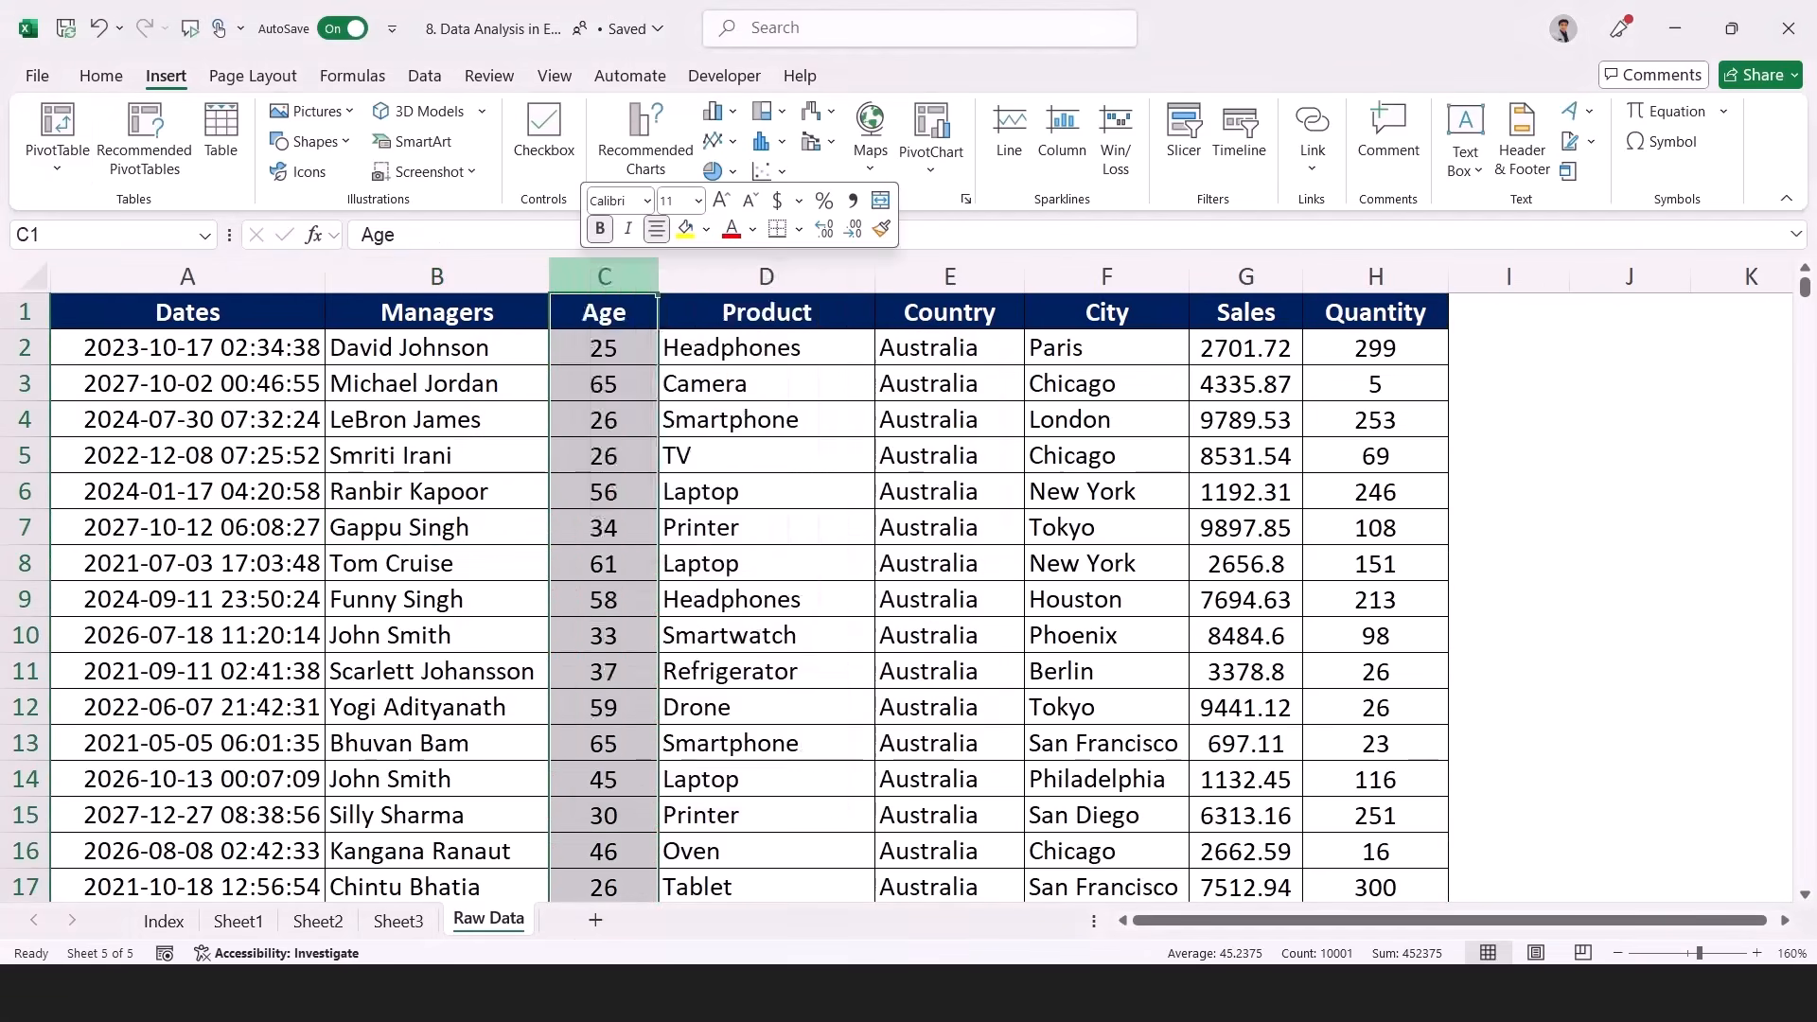
pyautogui.click(661, 348)
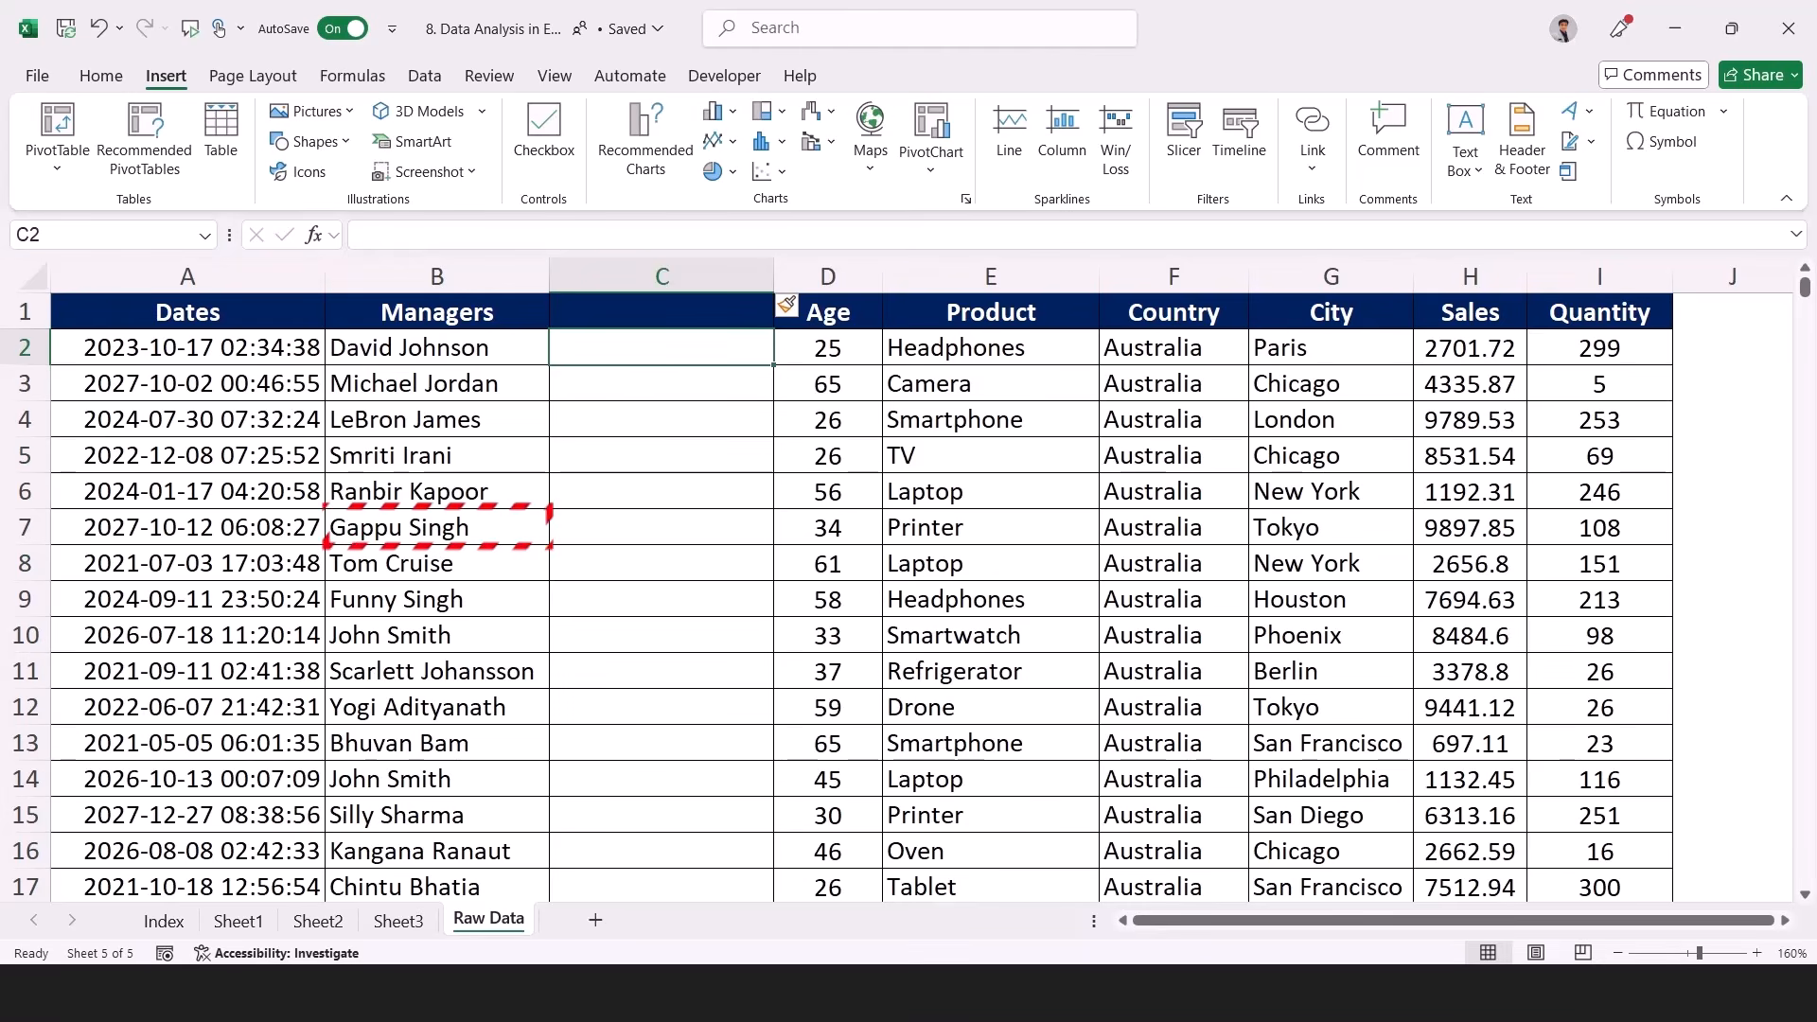
pyautogui.click(436, 527)
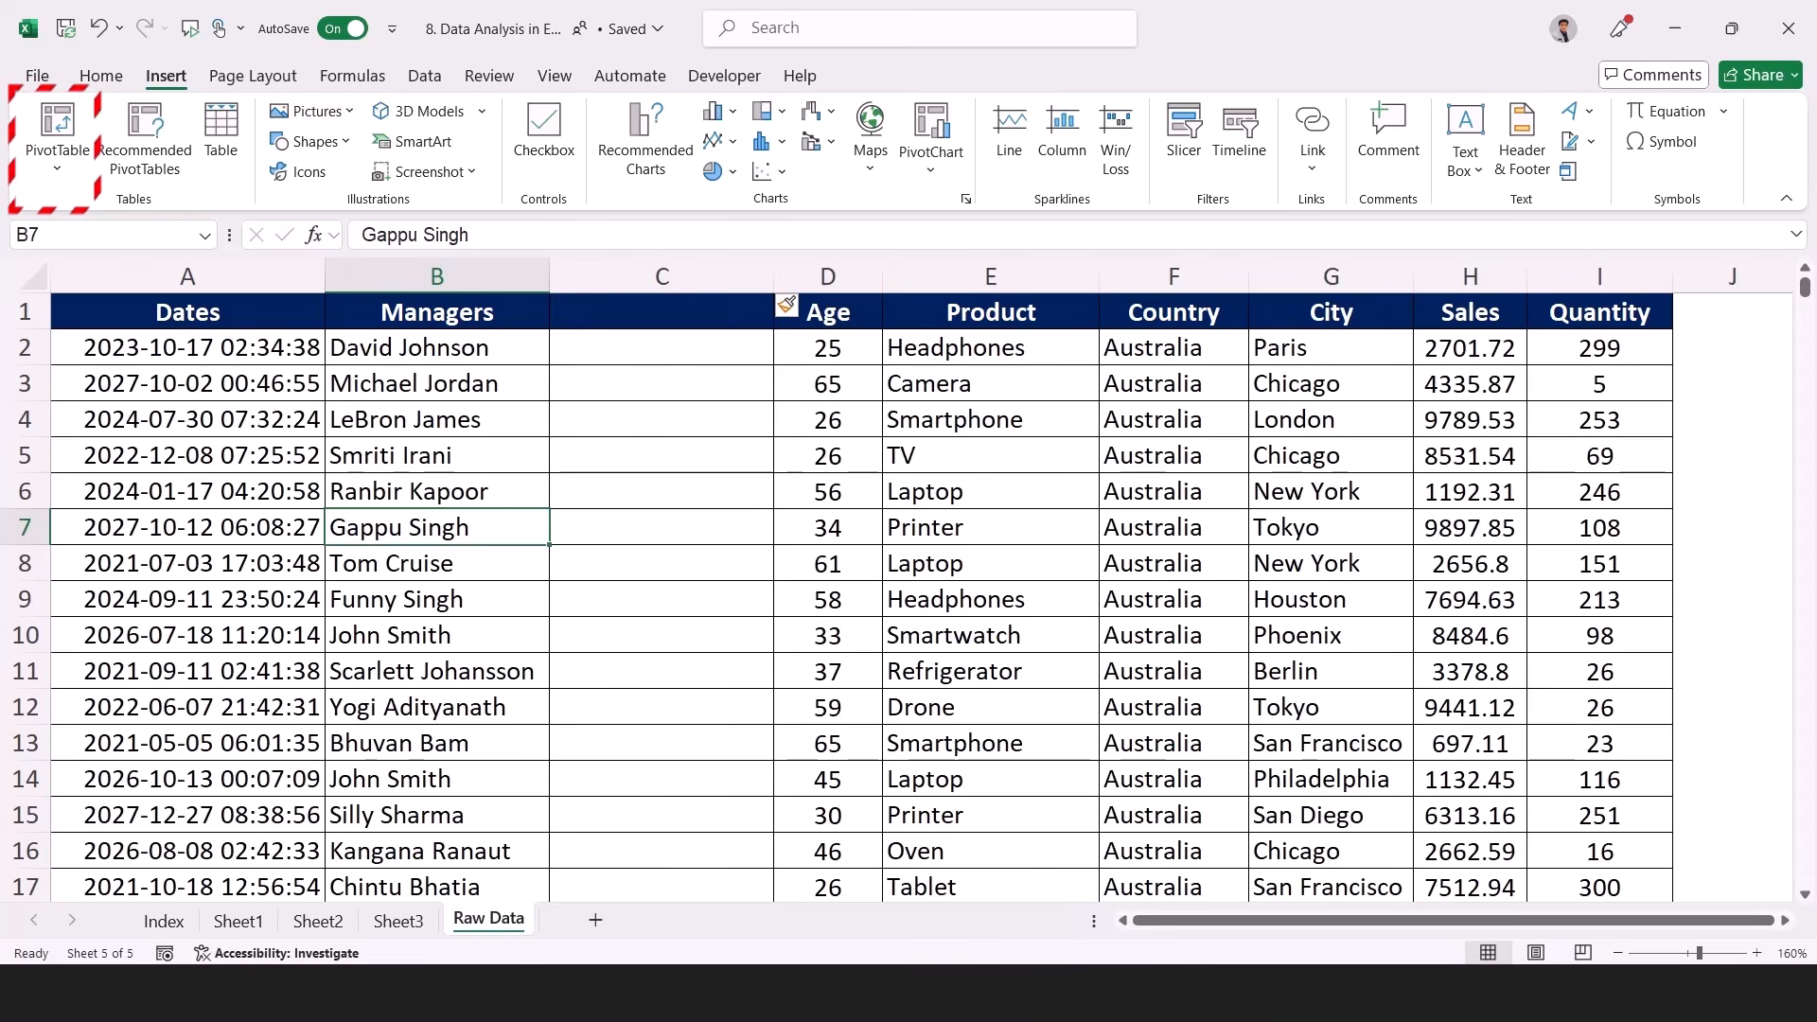
pyautogui.click(57, 128)
pyautogui.moveTo(800, 357); pyautogui.dragTo(994, 325)
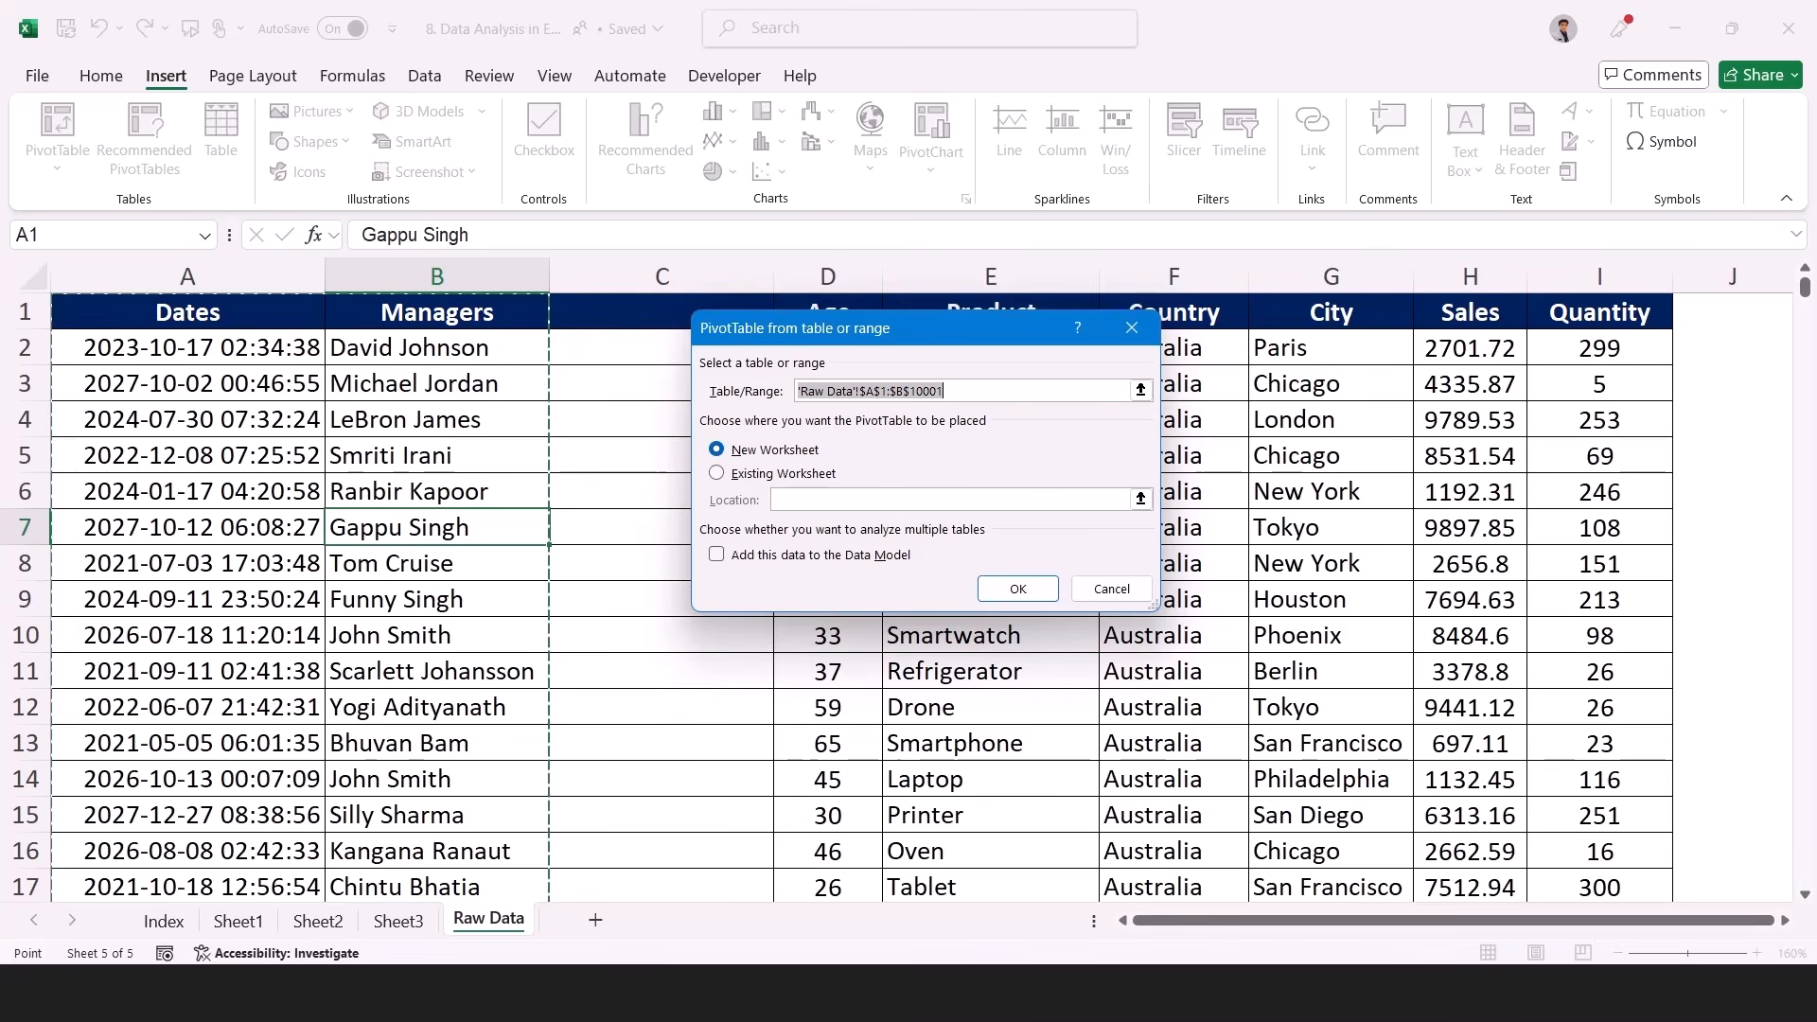
pyautogui.click(1107, 590)
# - Delete the blank column between Managers and Age
pyautogui.click(643, 276)
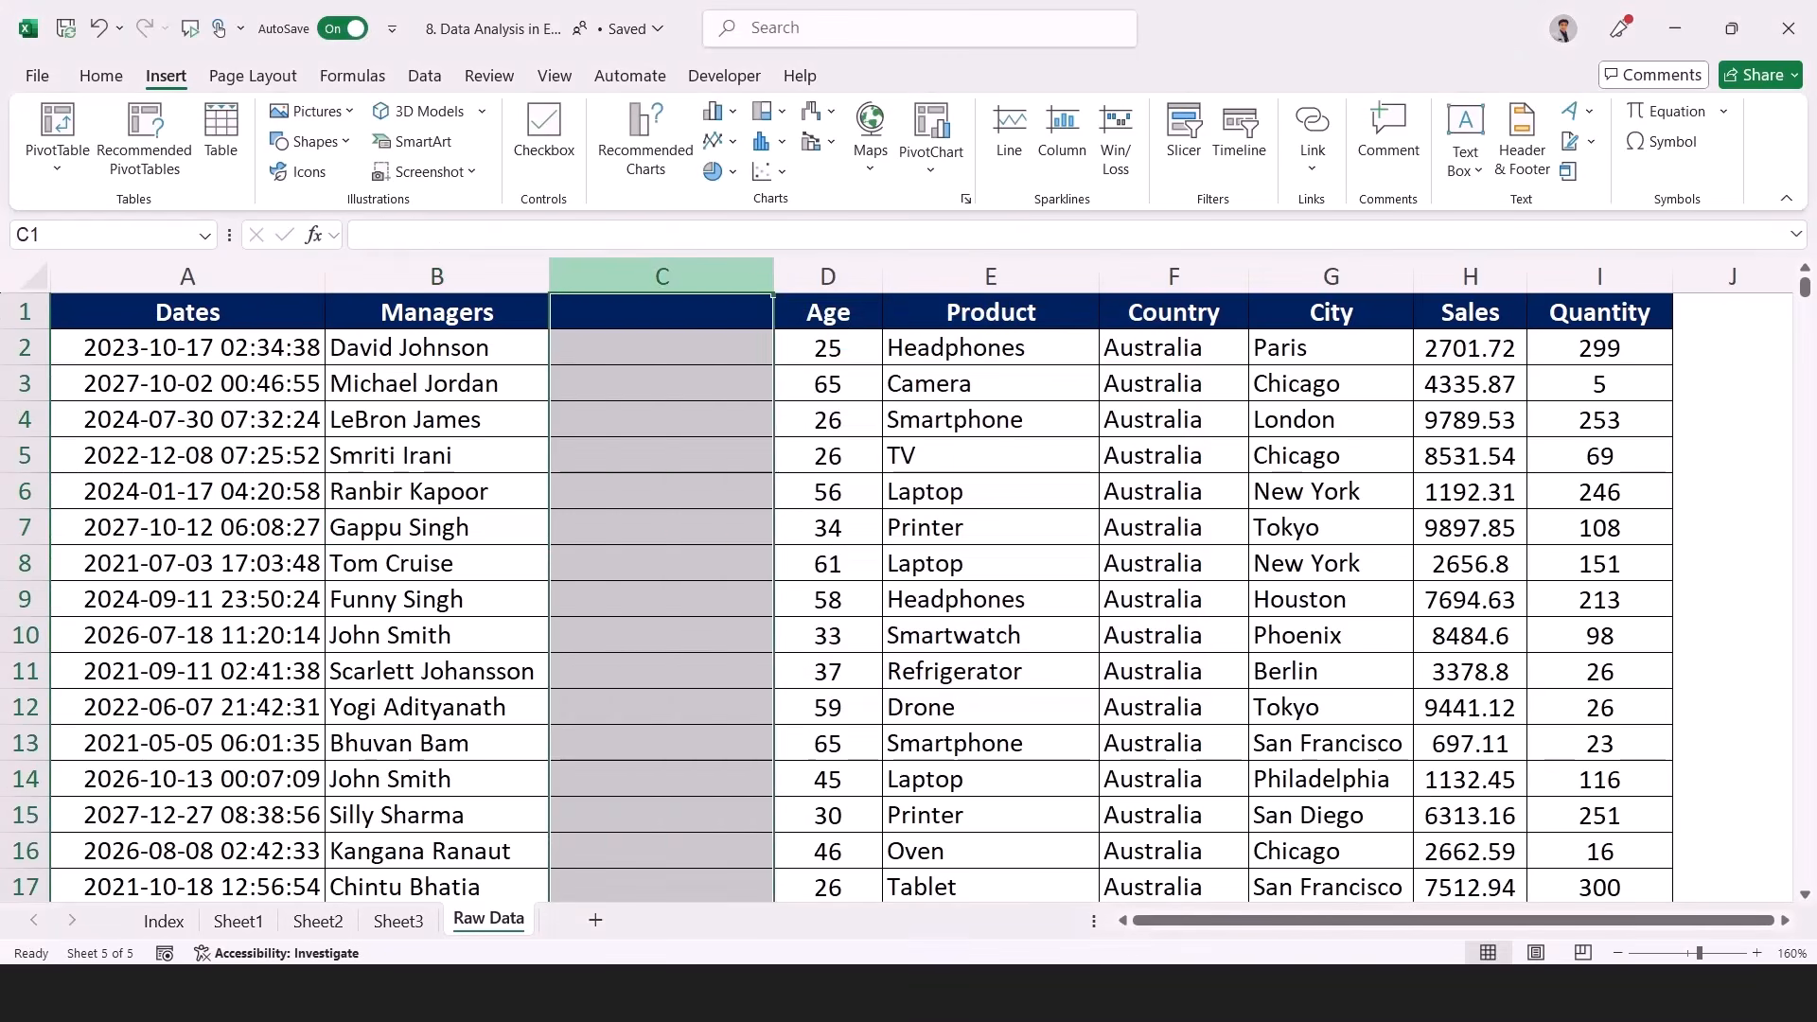
pyautogui.rightClick(627, 276)
pyautogui.click(743, 582)
pyautogui.click(603, 384)
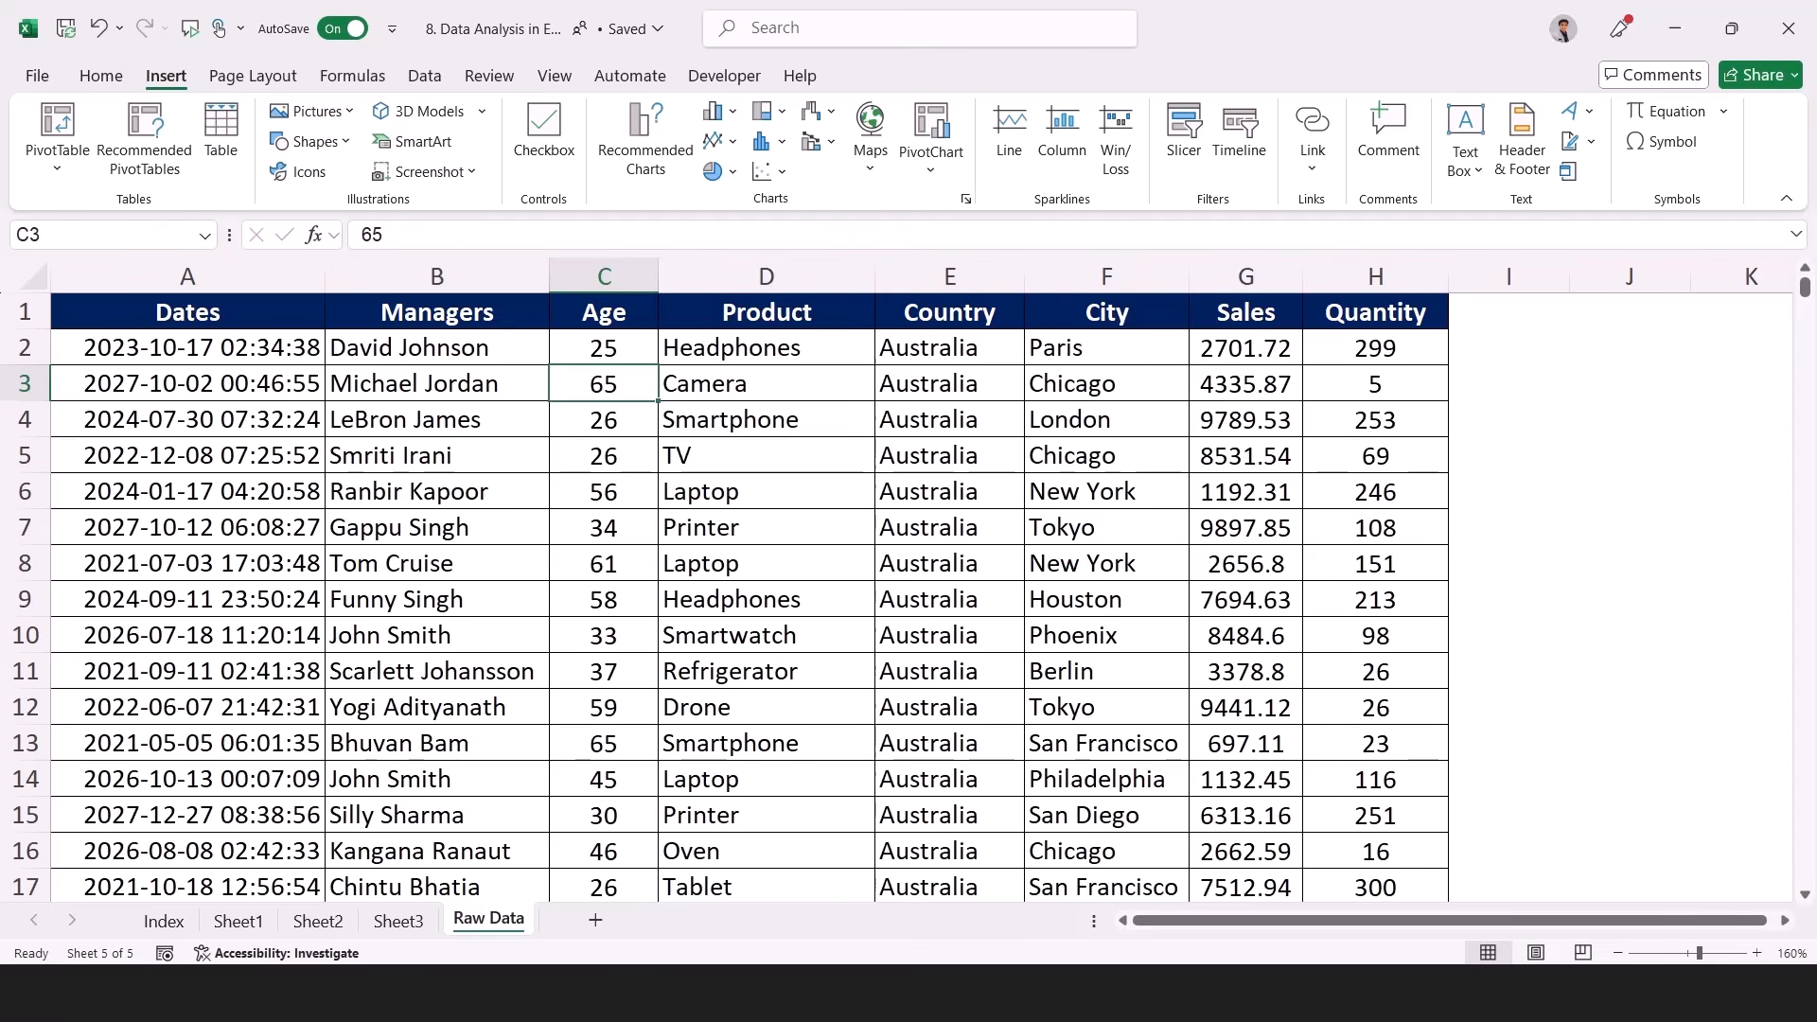
# - Create a PivotTable on a new worksheet from the entire raw data table, range A1:H10001
pyautogui.click(437, 456)
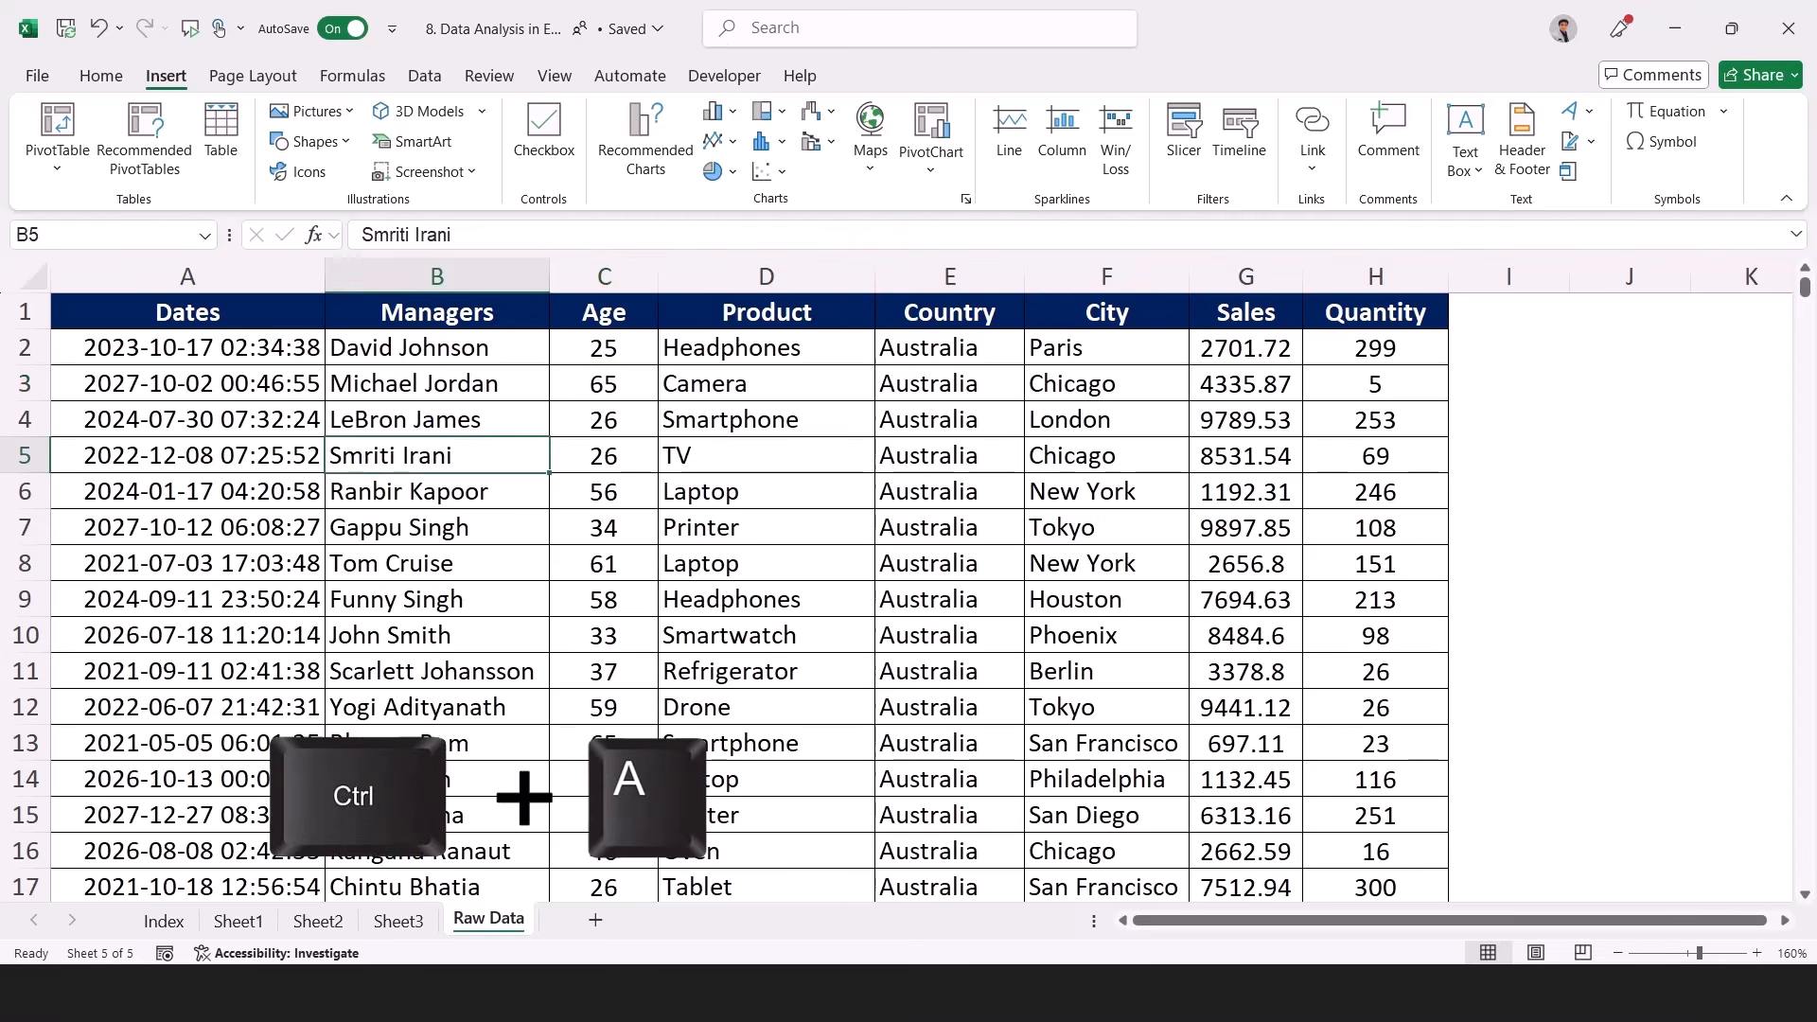
pyautogui.hotkey('ctrl', 'a')
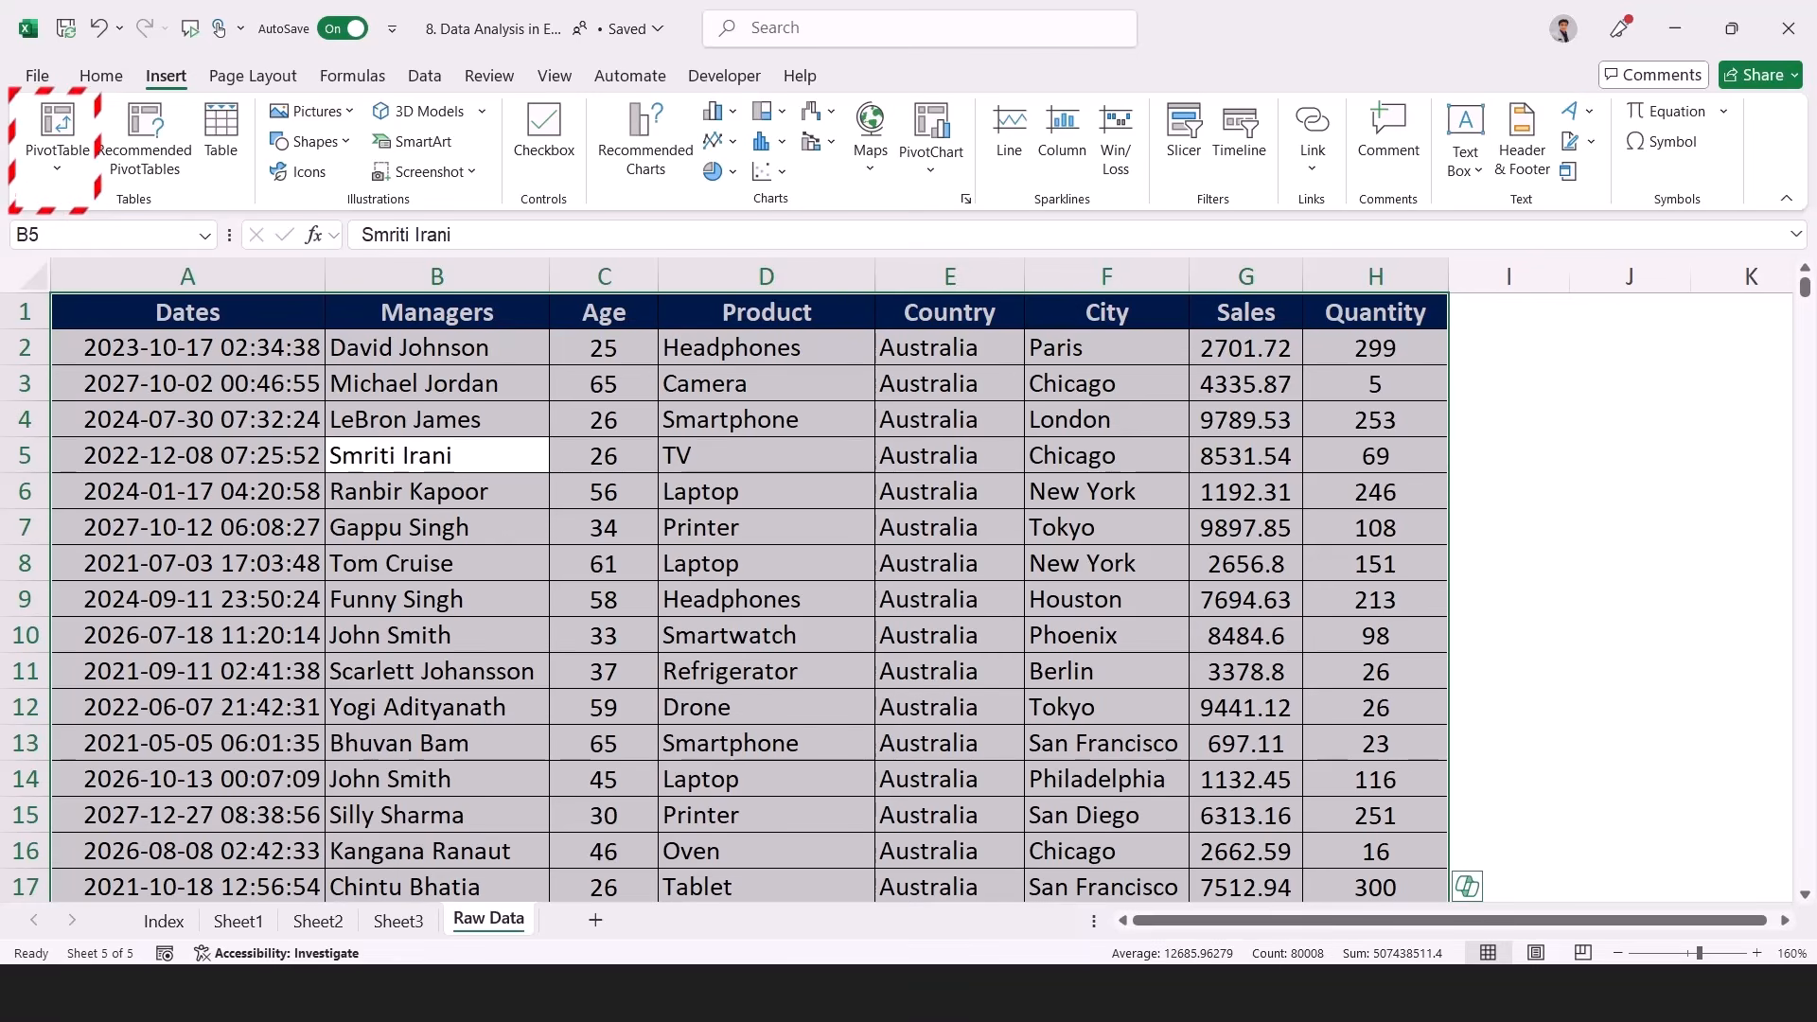
pyautogui.click(55, 125)
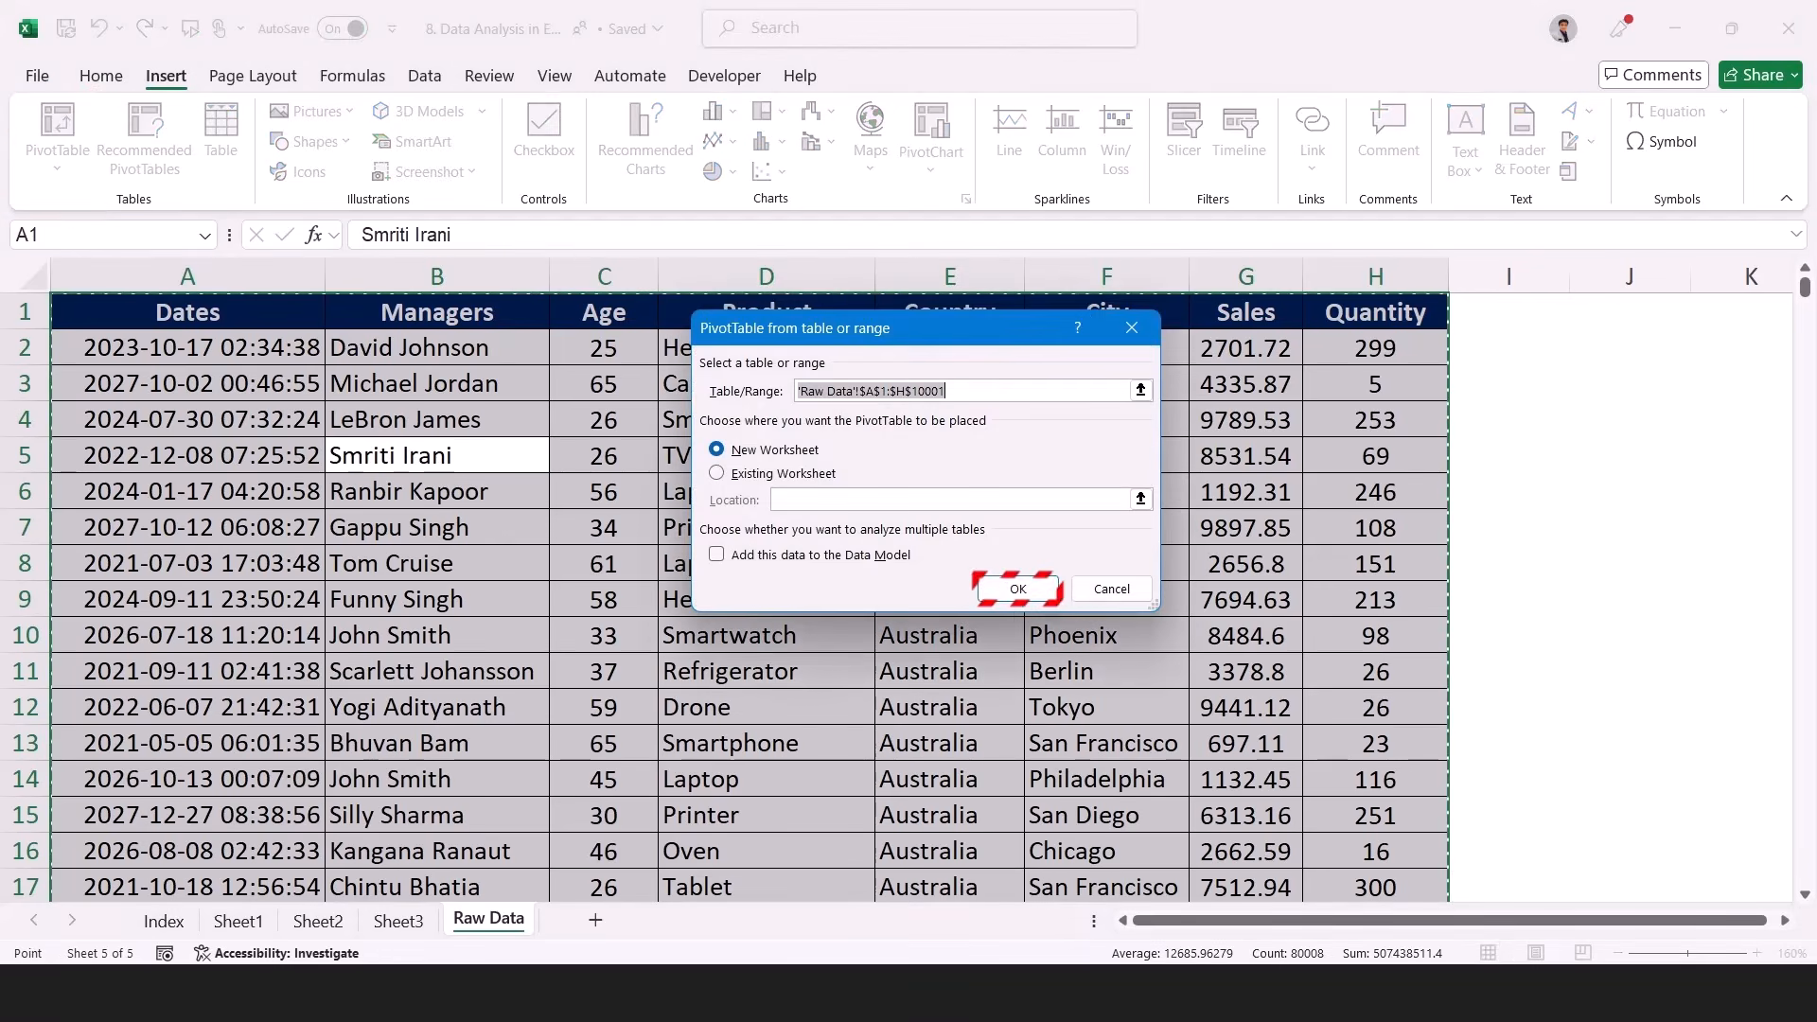
pyautogui.click(1030, 591)
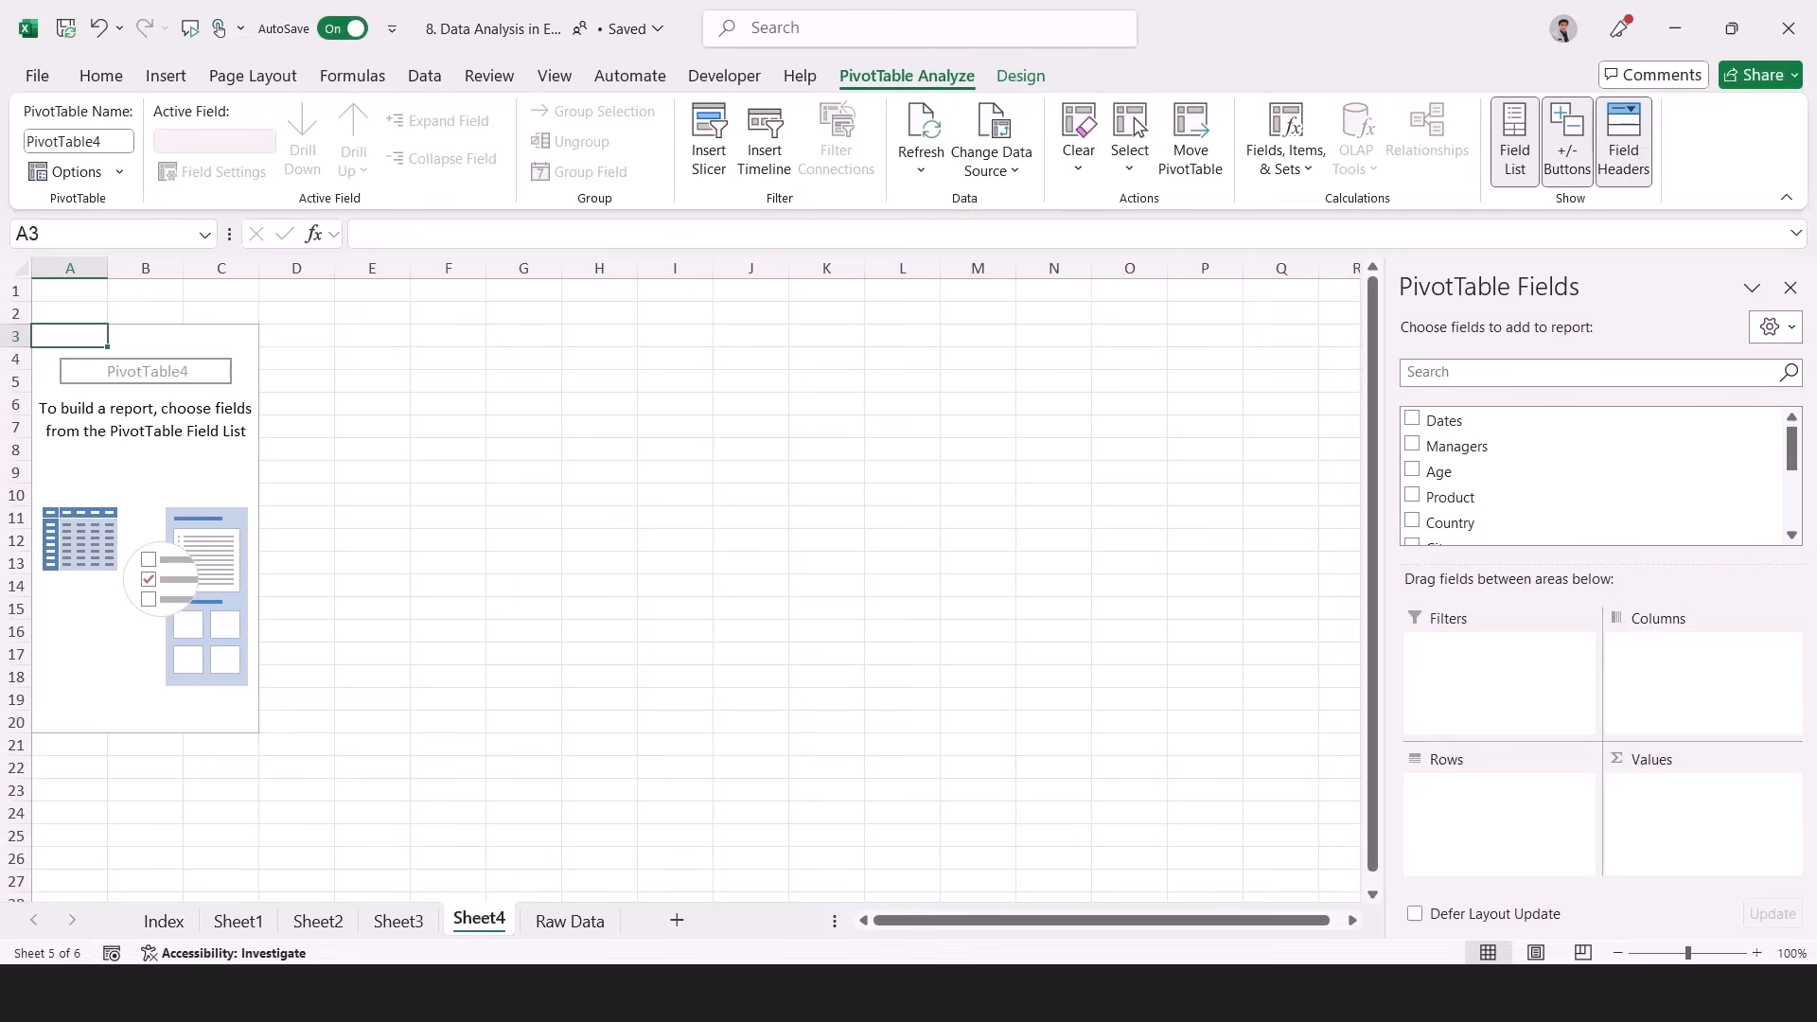
# - Add Dates to the rows and Sales as a sum to the values of the new PivotTable
pyautogui.click(523, 427)
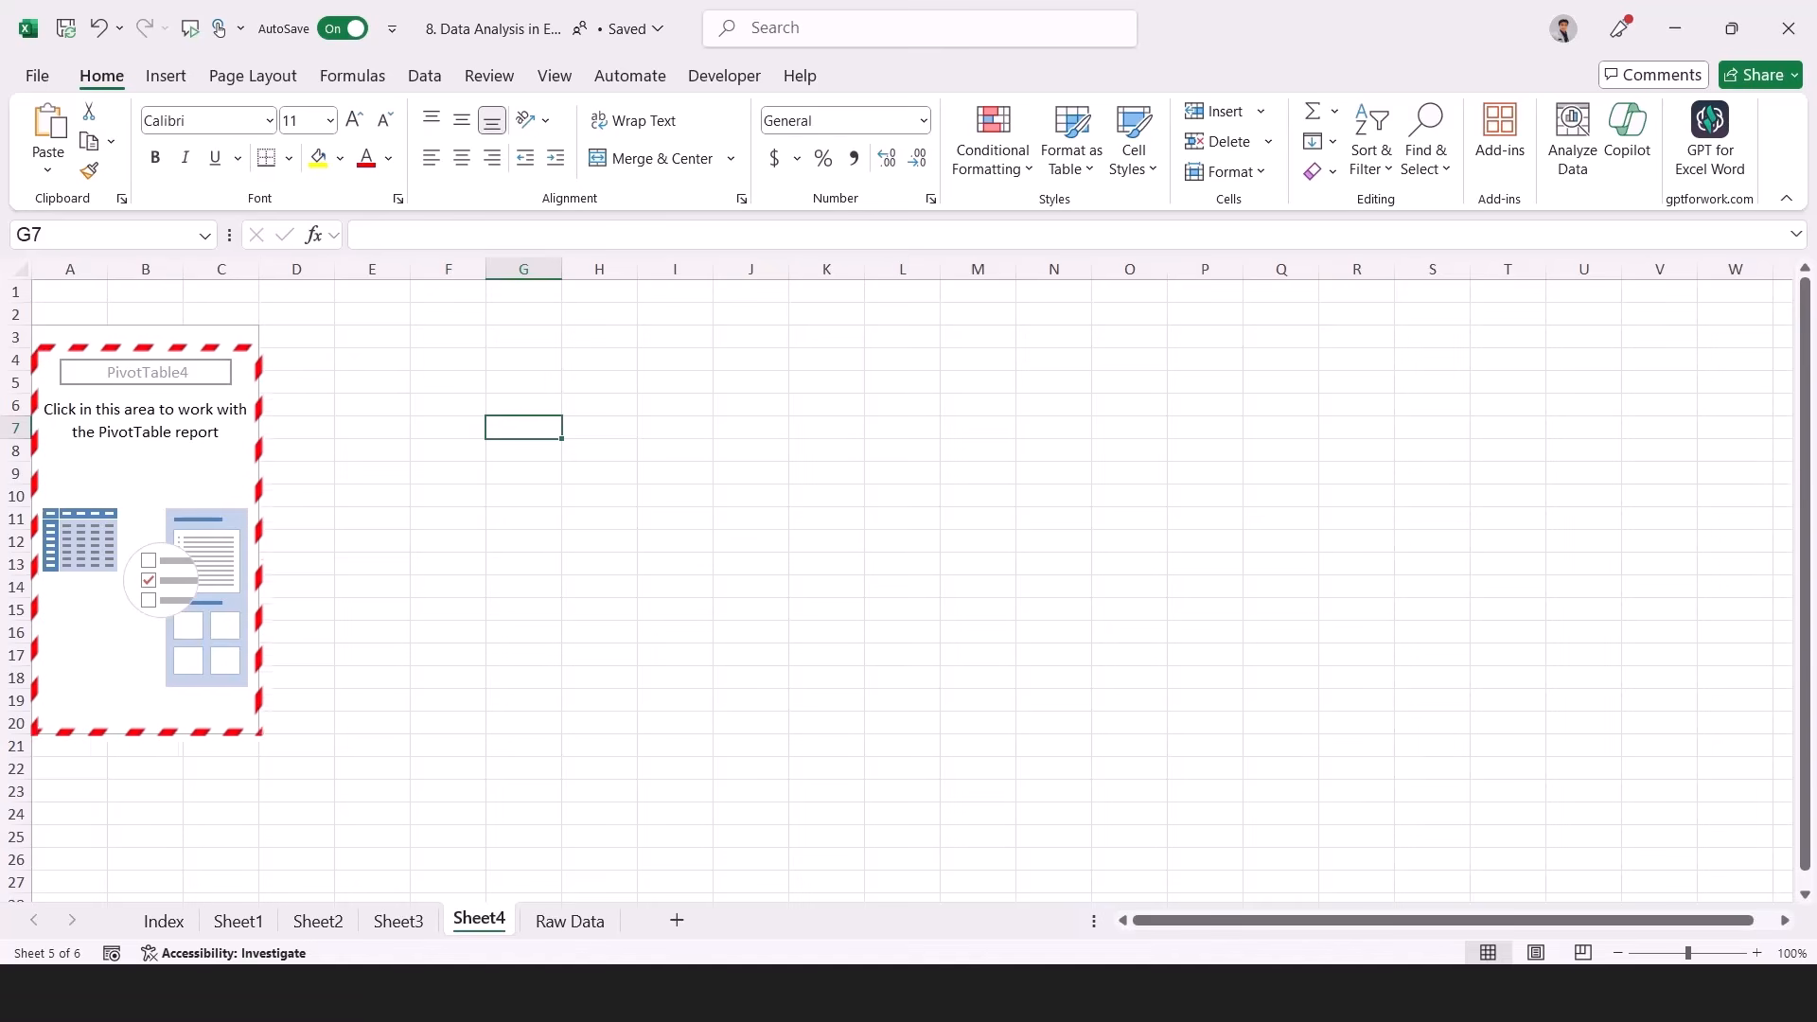
pyautogui.click(145, 542)
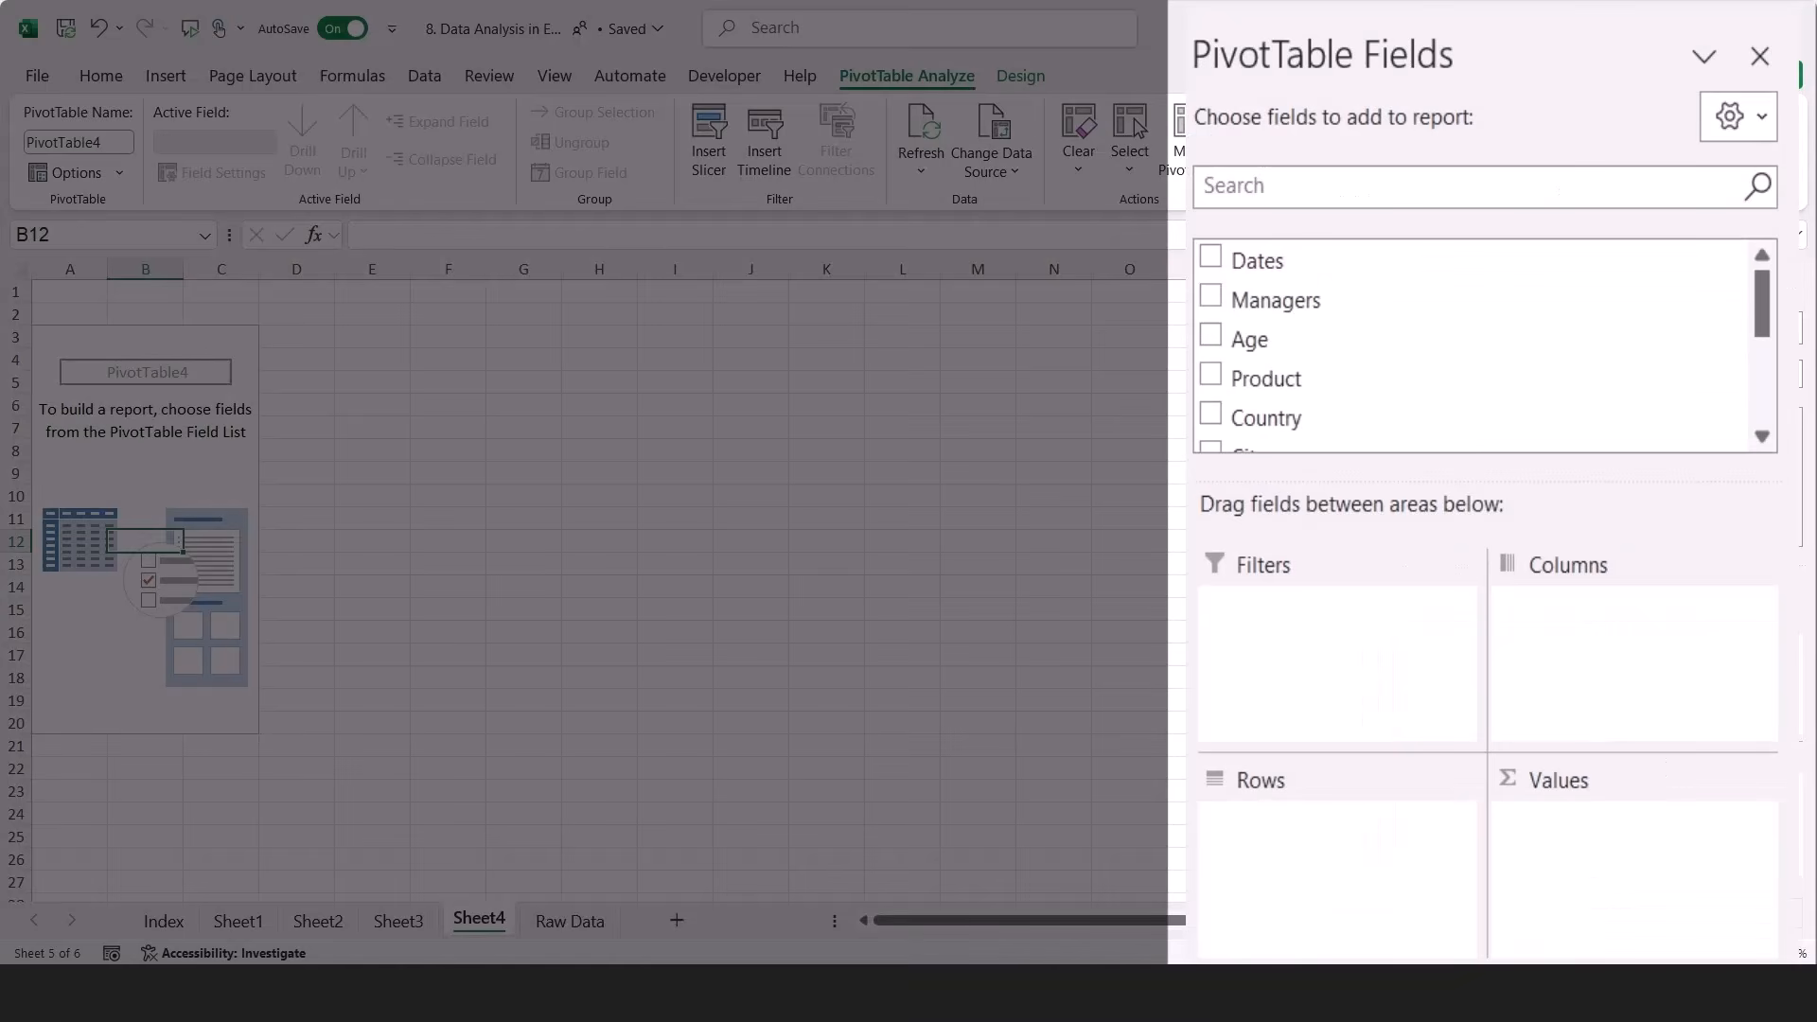
pyautogui.moveTo(1259, 261); pyautogui.dragTo(1339, 867)
pyautogui.scroll(-3, 1476, 407)
pyautogui.scroll(2, 1476, 407)
pyautogui.moveTo(1254, 407); pyautogui.dragTo(1635, 823)
pyautogui.scroll(2, 1477, 345)
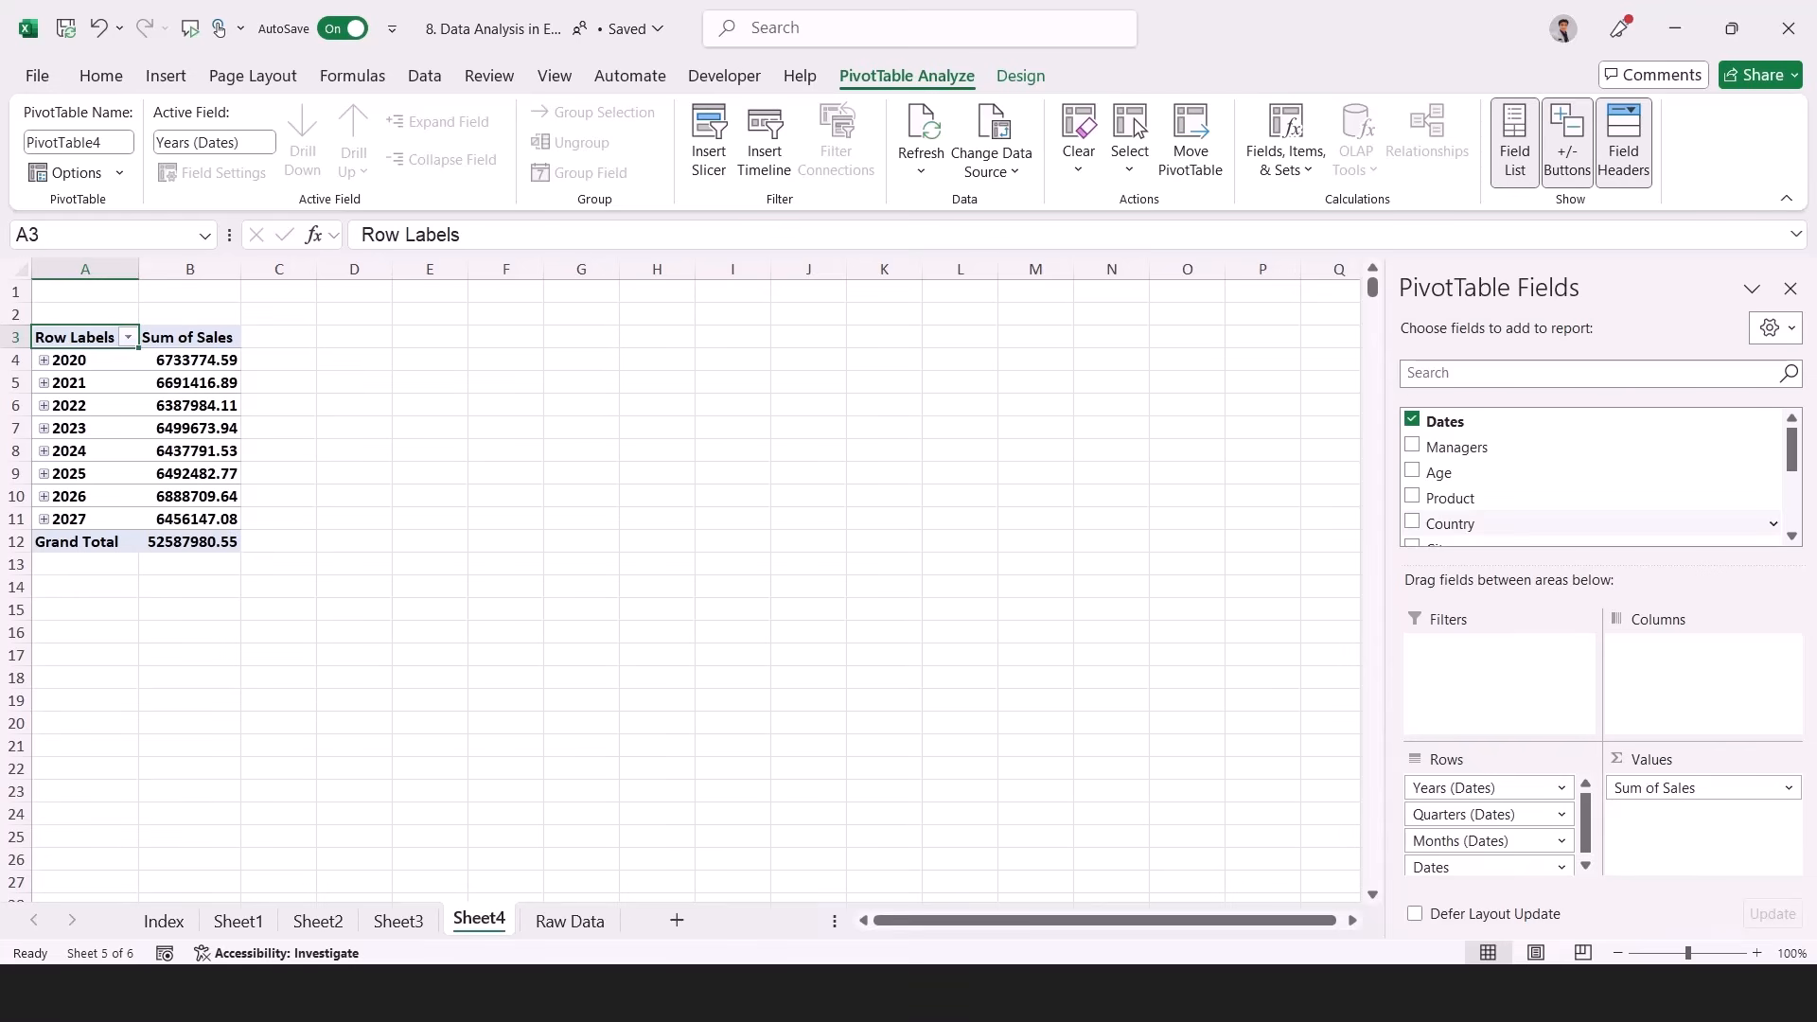
pyautogui.scroll(2, 996, 493)
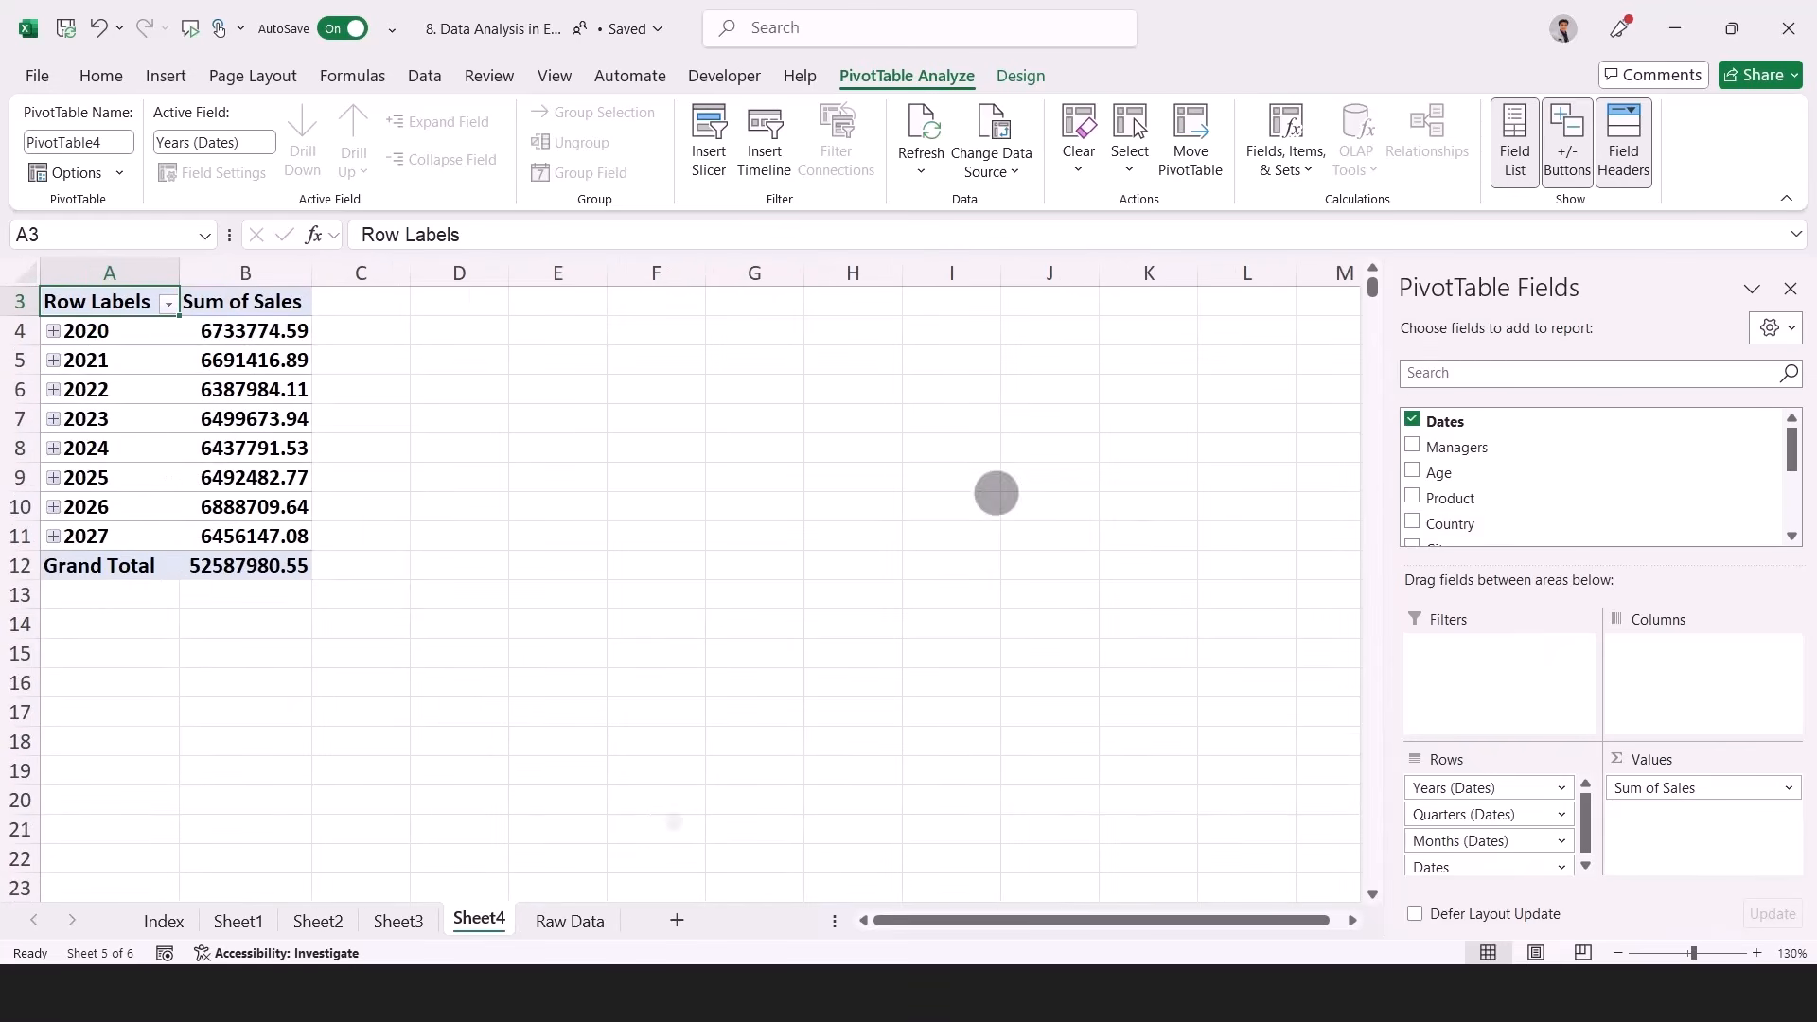
pyautogui.scroll(1, 996, 493)
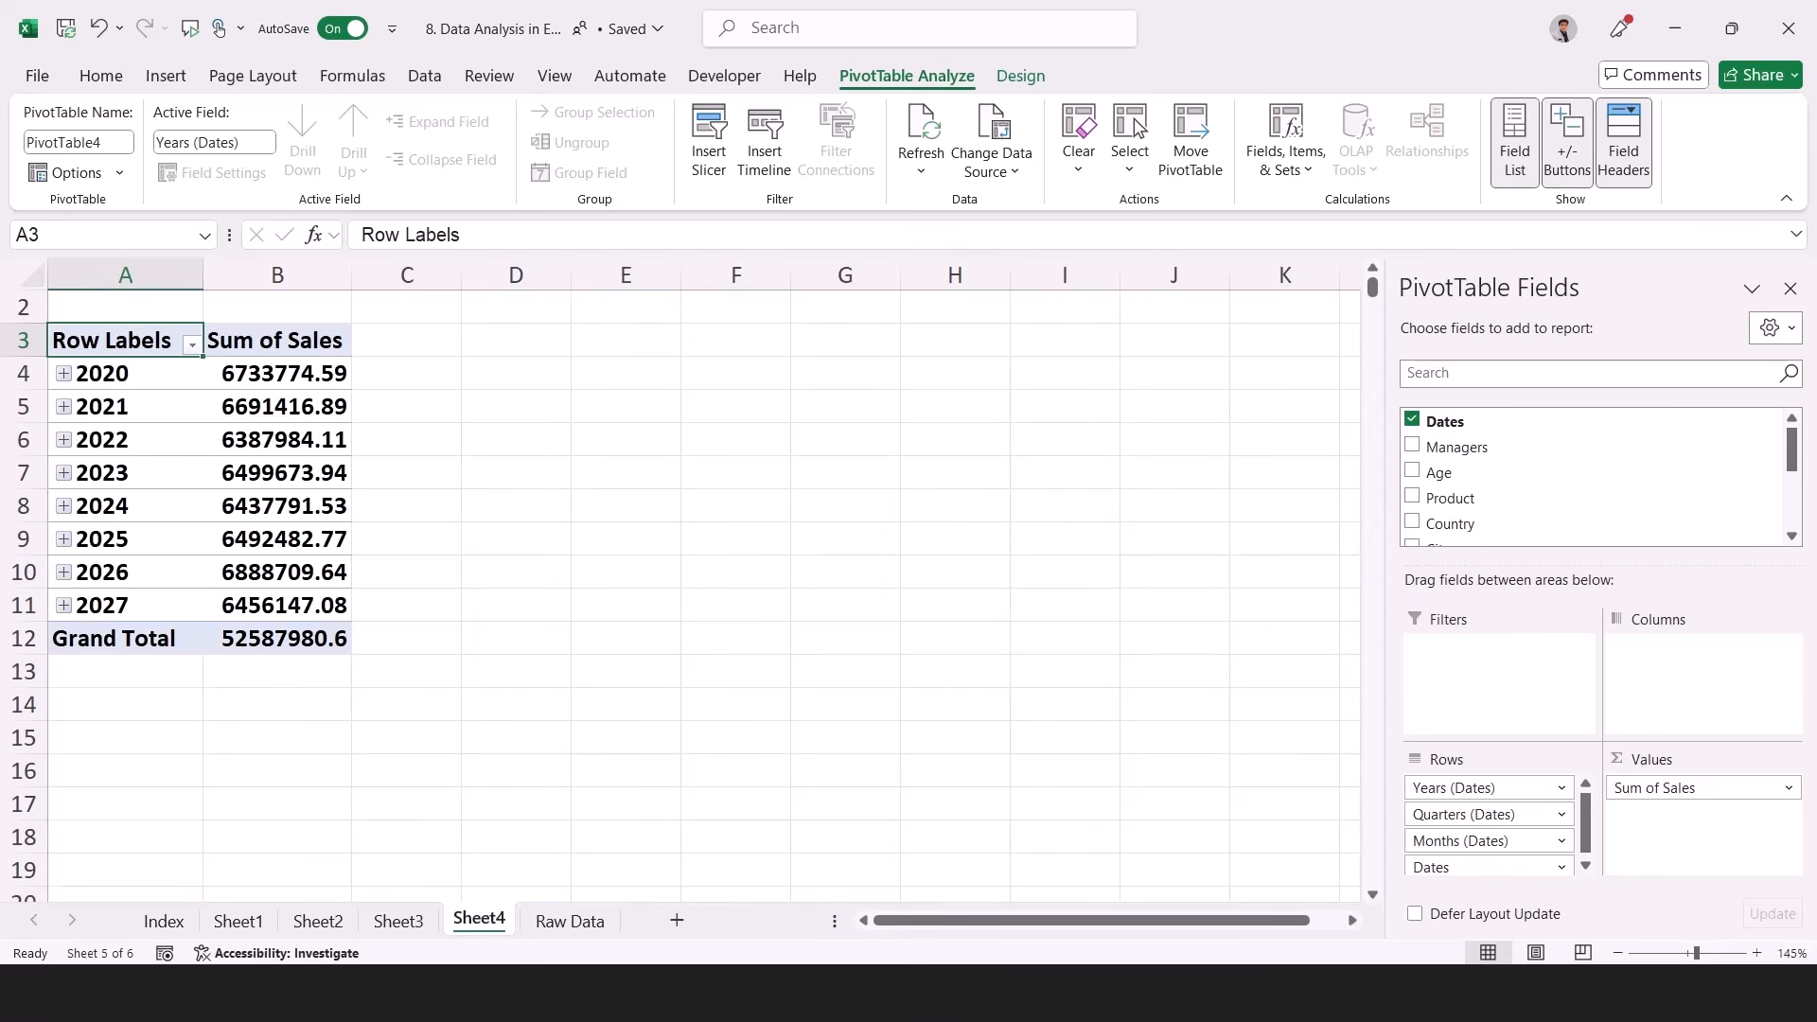
pyautogui.click(592, 923)
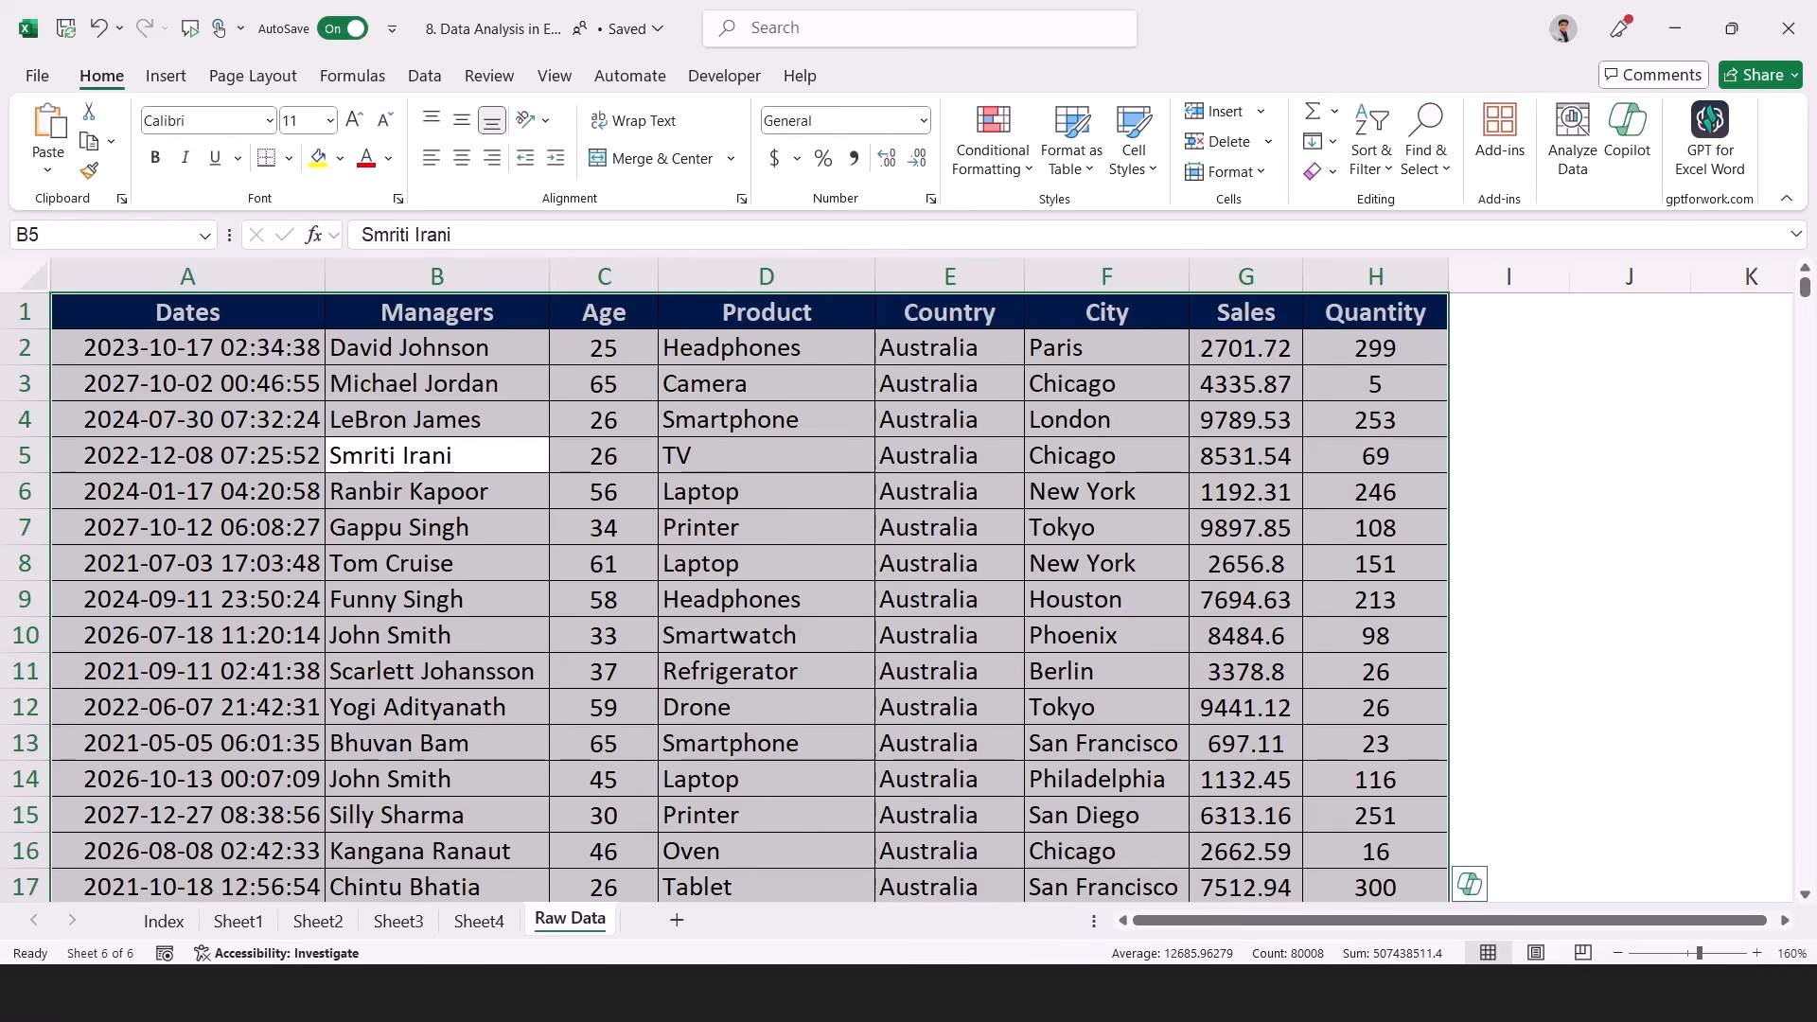
pyautogui.hotkey('ctrl', 'pageup')
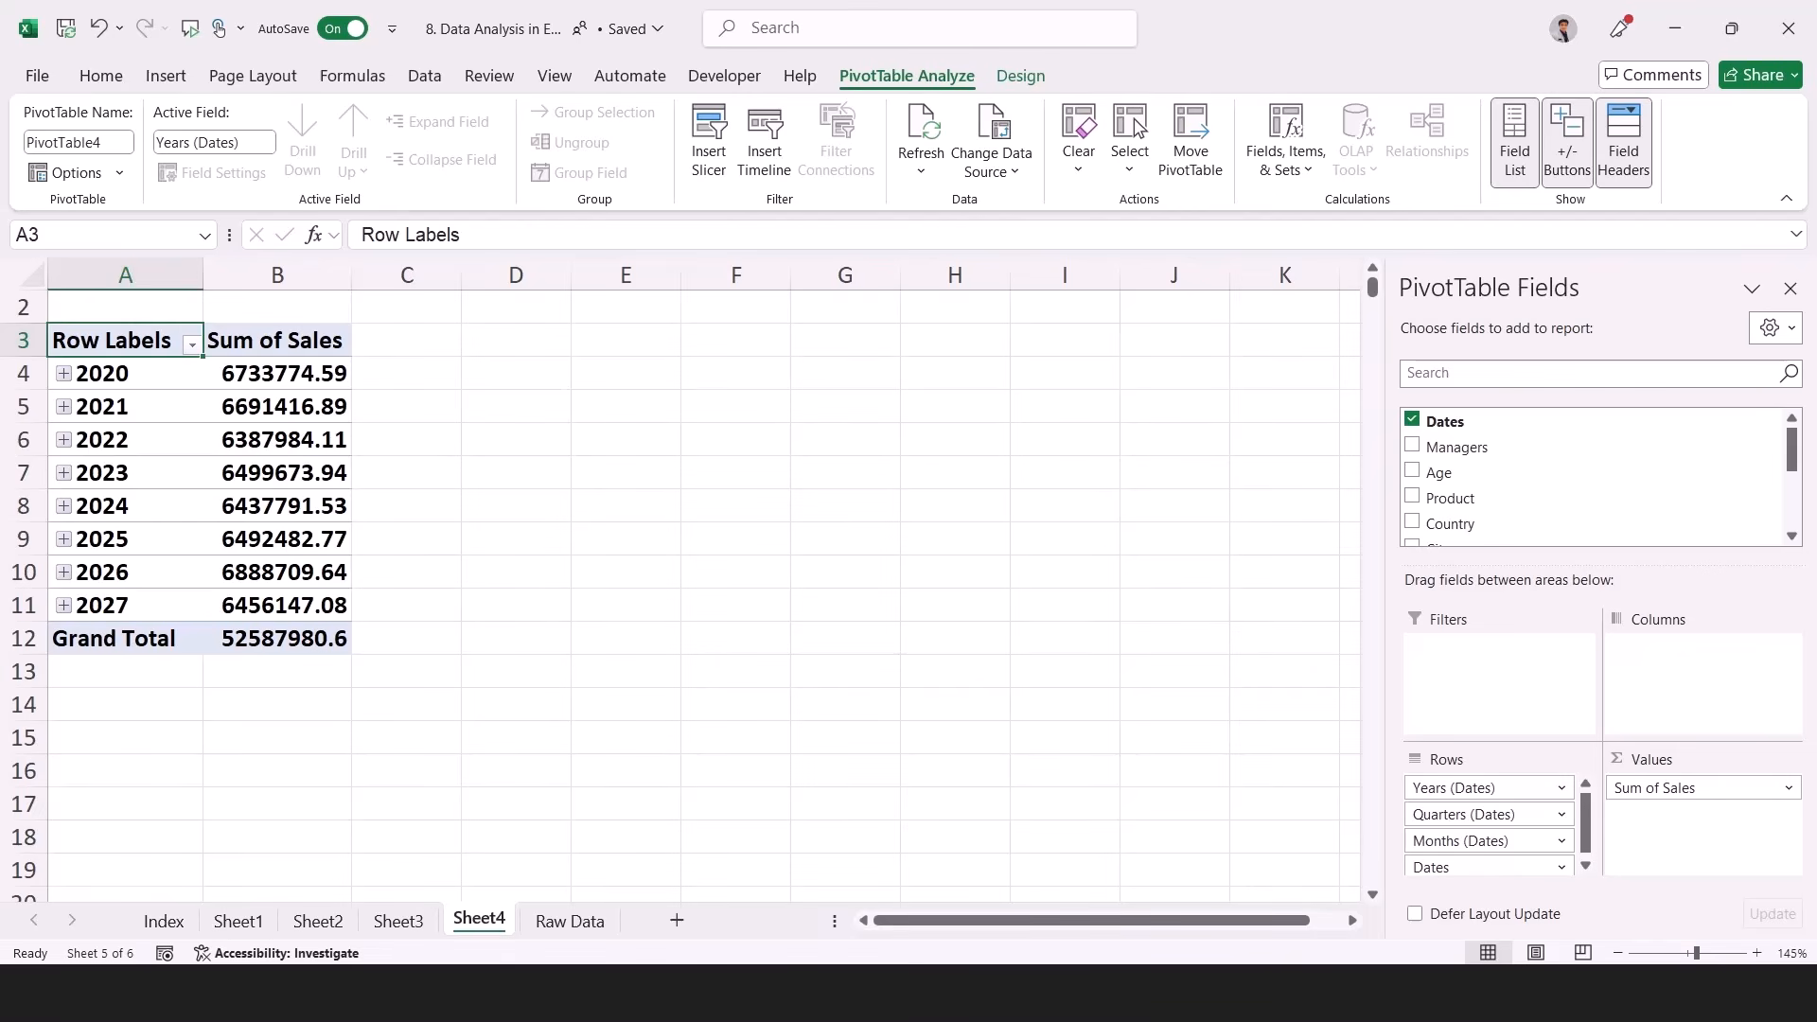
pyautogui.click(577, 921)
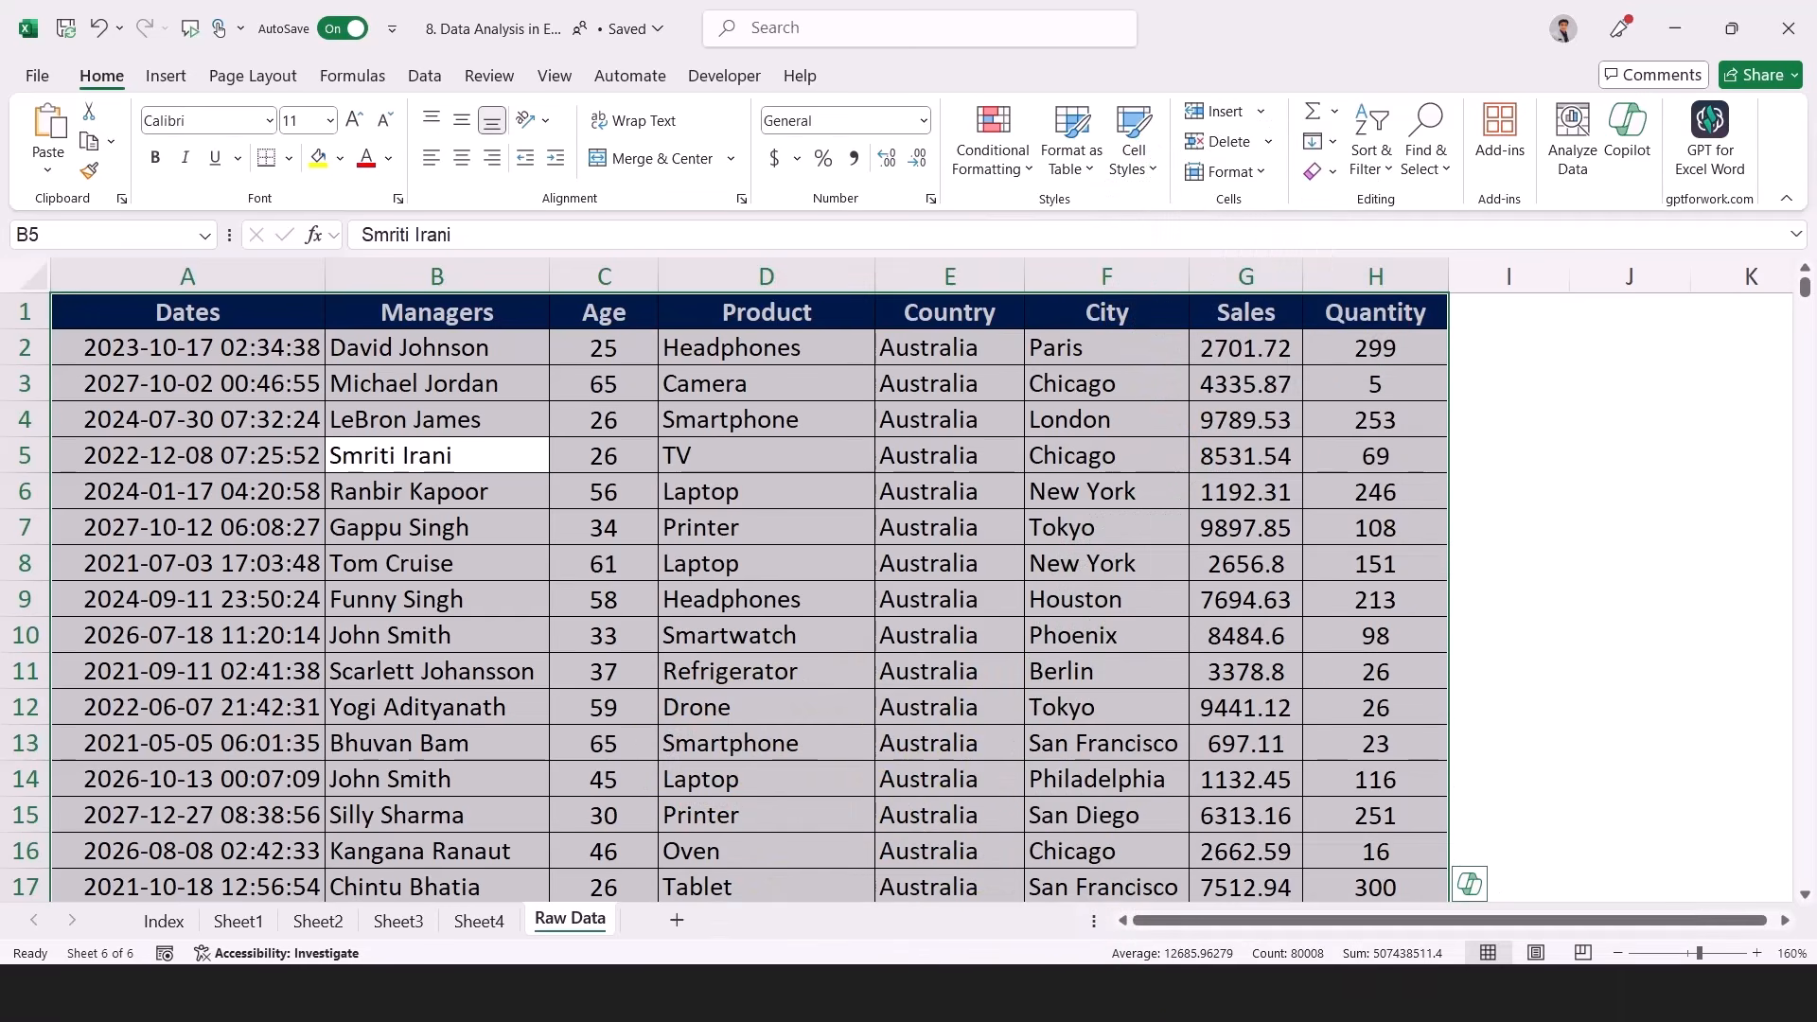
pyautogui.click(479, 919)
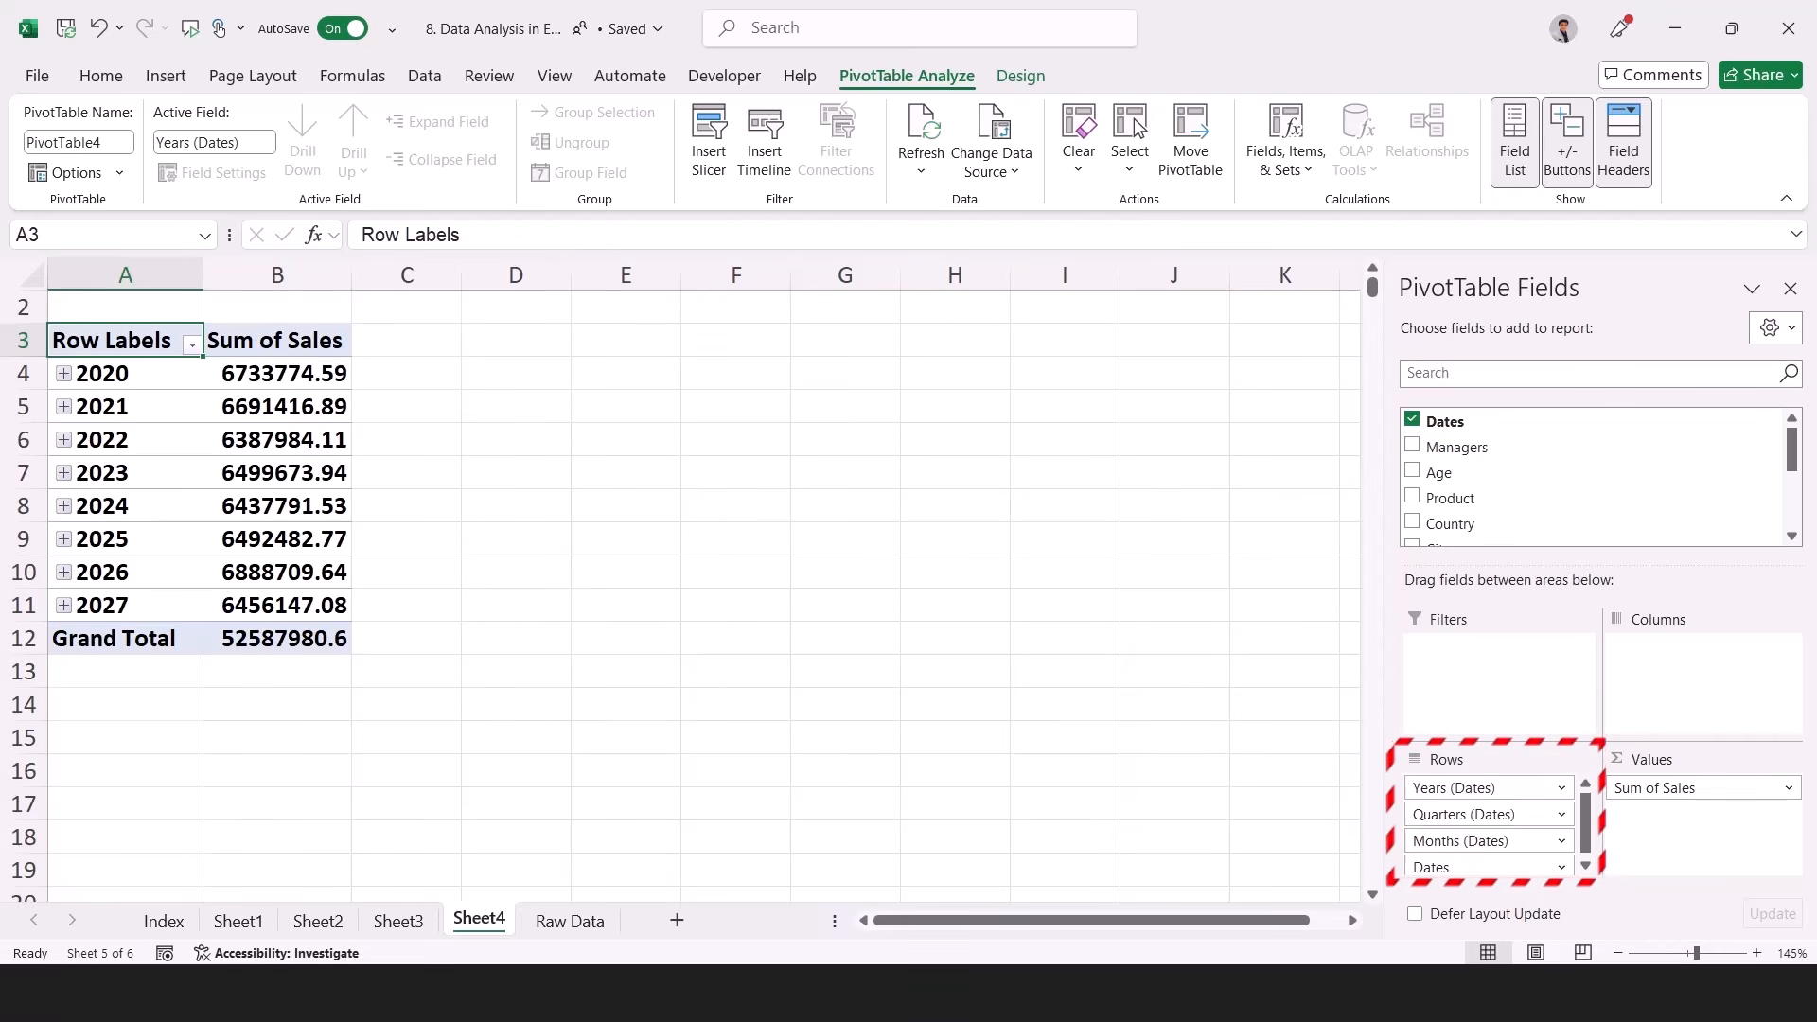
# - Replace all the date fields in the PivotTable rows with the Age field
pyautogui.moveTo(1476, 788); pyautogui.dragTo(1183, 682)
pyautogui.moveTo(1515, 788); pyautogui.dragTo(1533, 472)
pyautogui.moveTo(1515, 787)
pyautogui.mouseDown()
pyautogui.moveTo(1533, 472)
pyautogui.moveTo(1500, 814)
pyautogui.mouseUp()
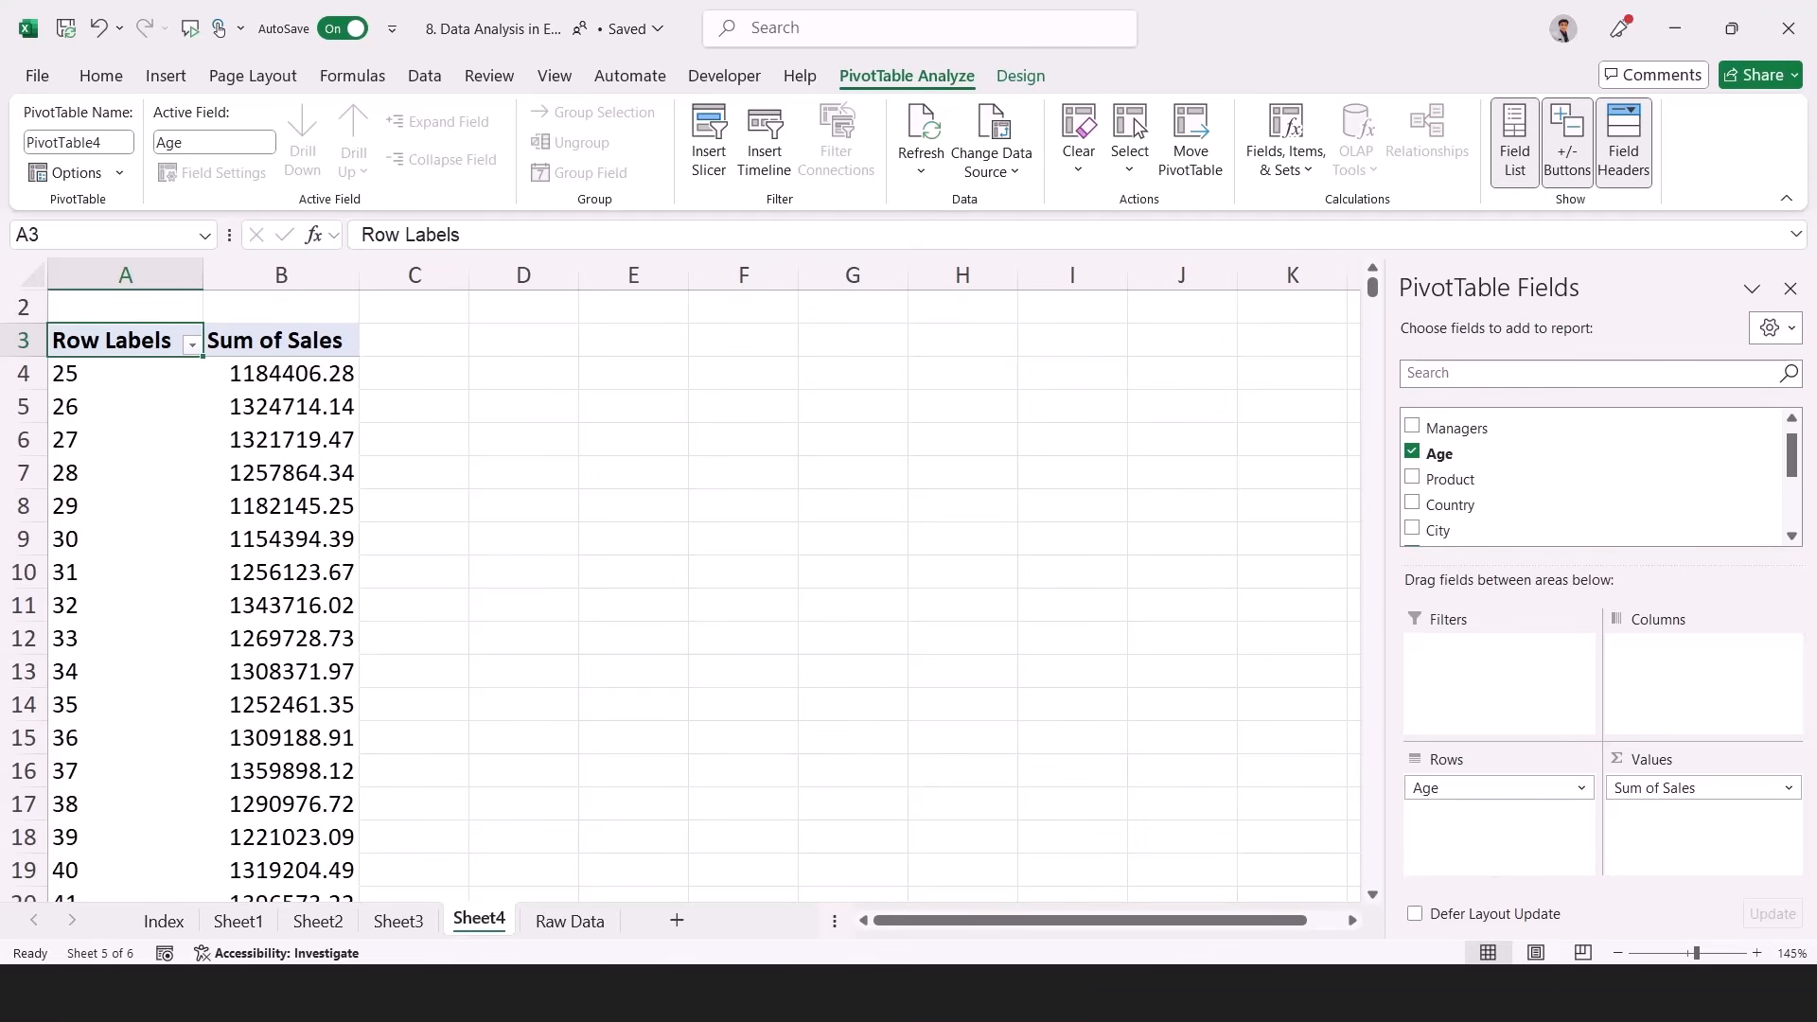
# - Sort the PivotTable by Sum of Sales from largest to smallest
pyautogui.scroll(-8, 199, 388)
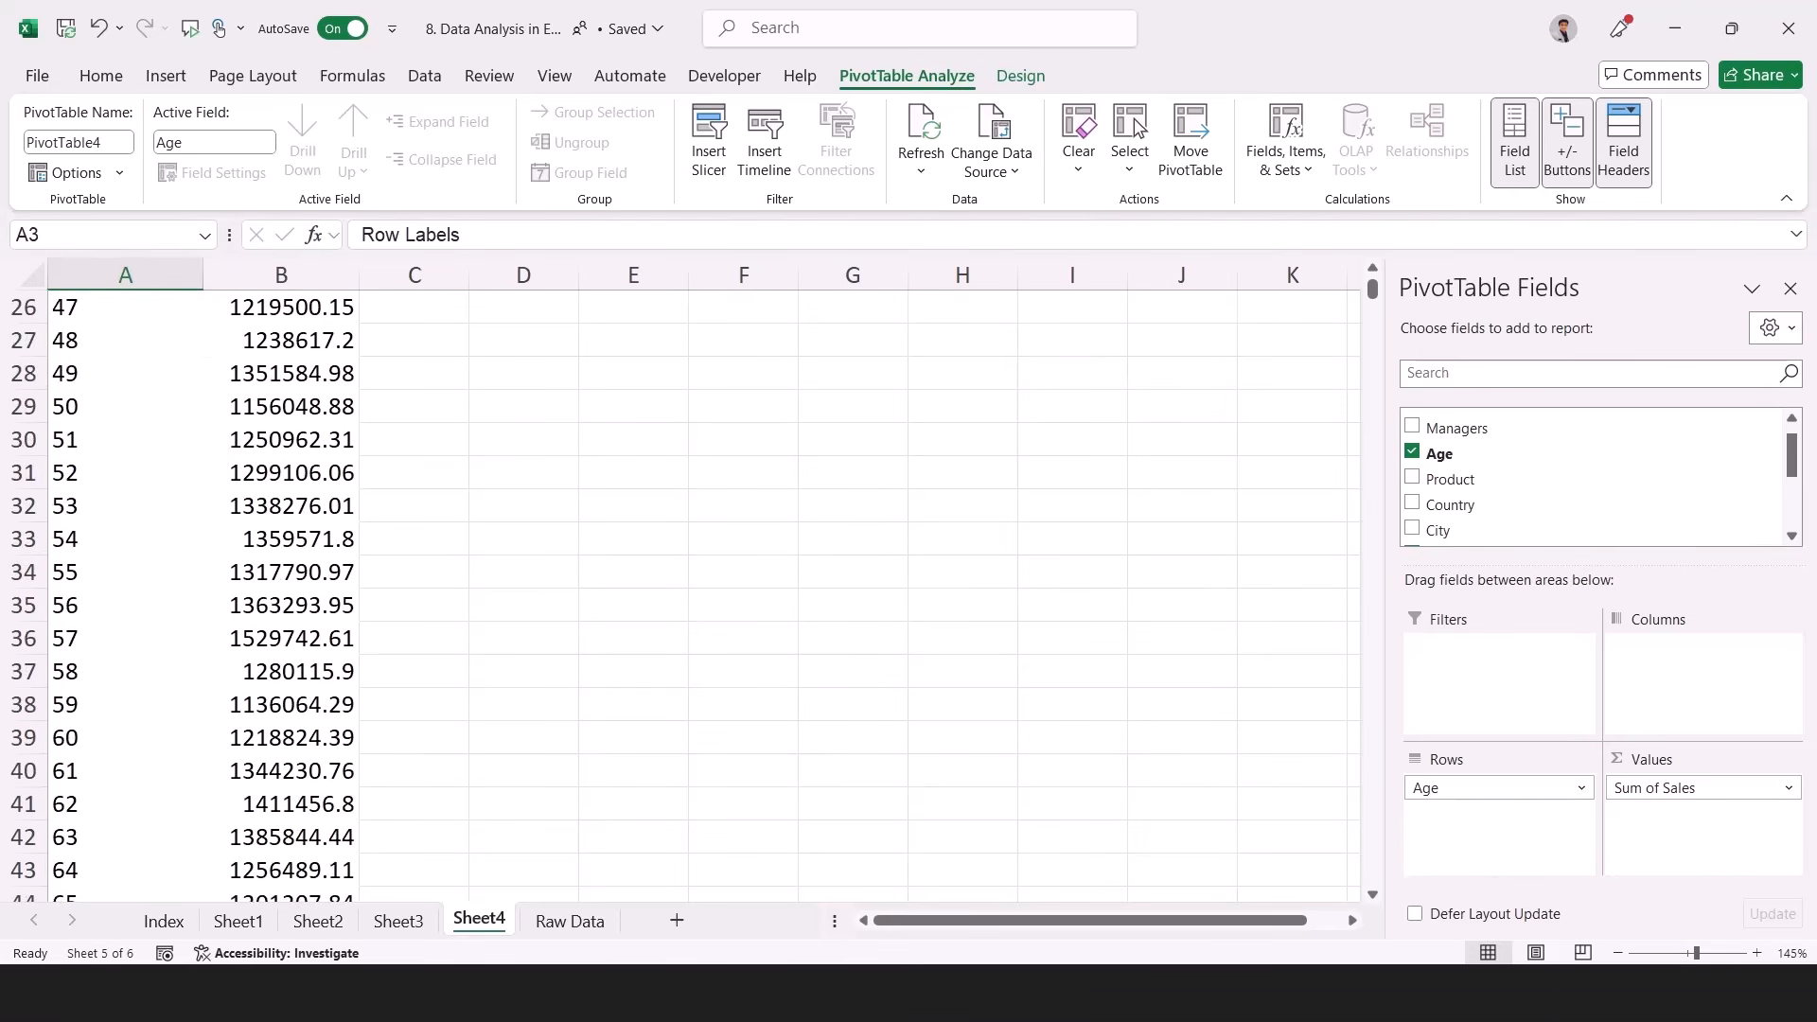
pyautogui.scroll(-4, 207, 479)
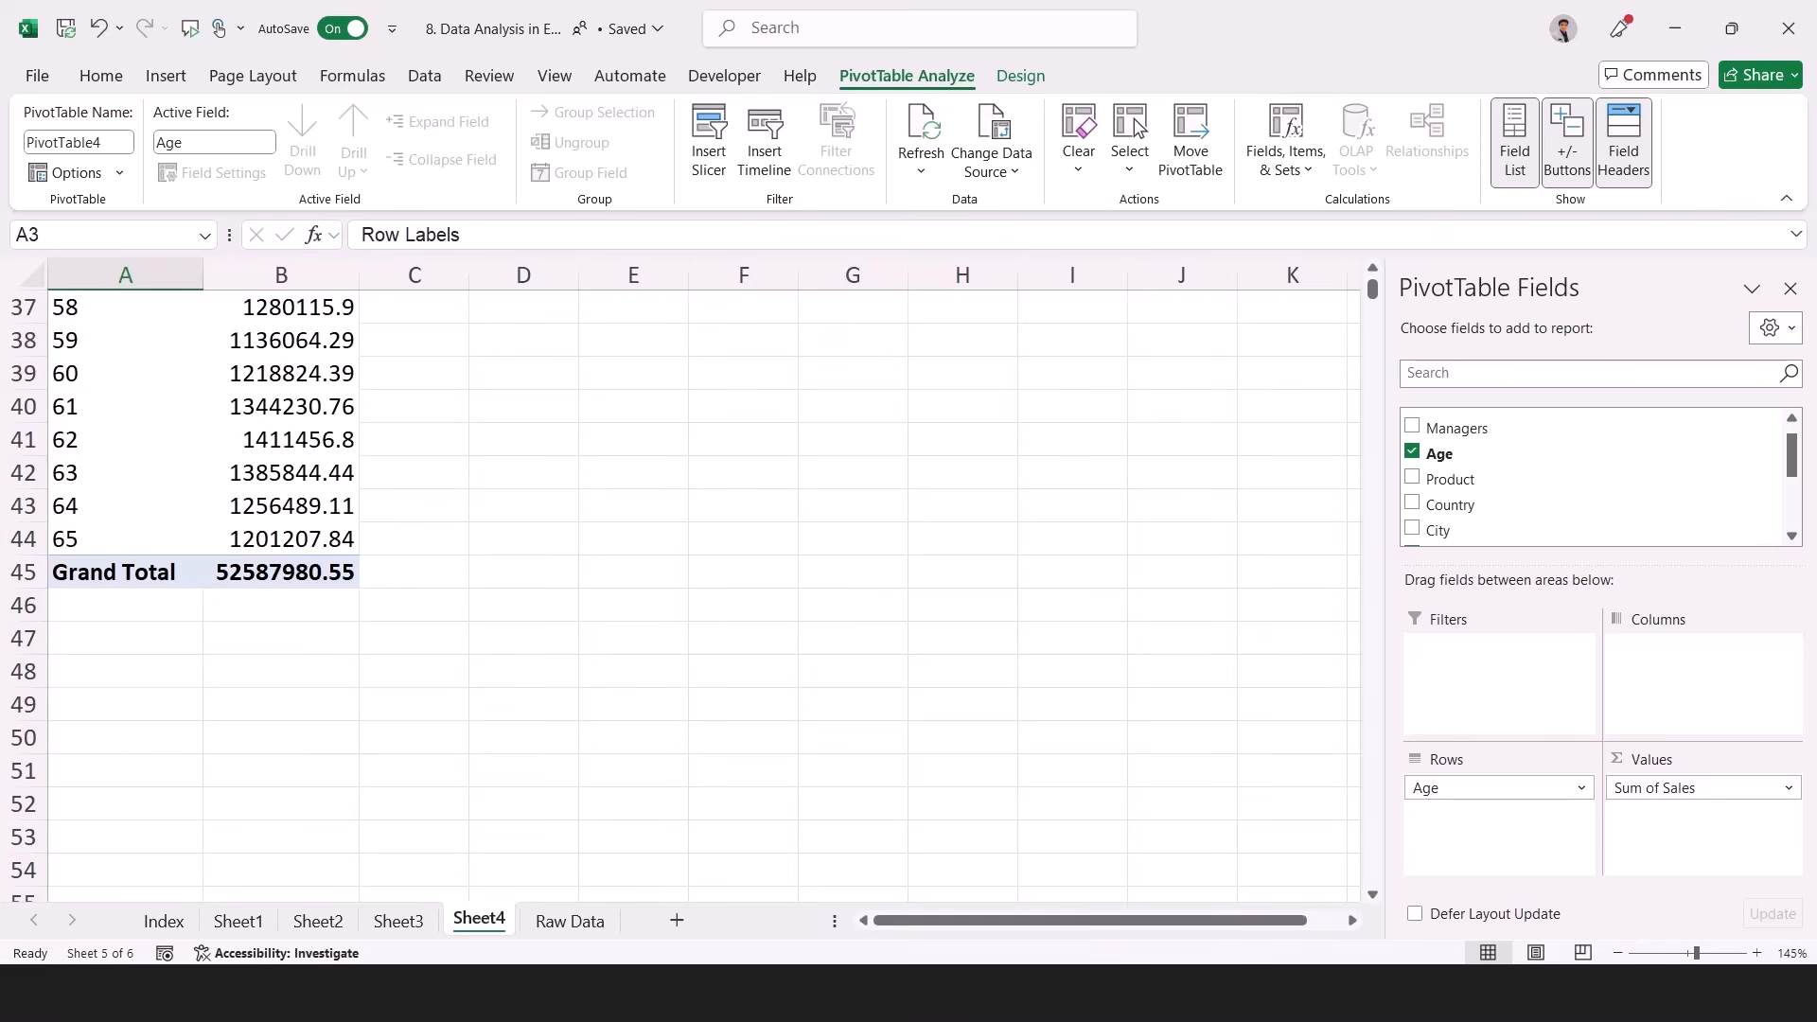
pyautogui.scroll(12, 663, 587)
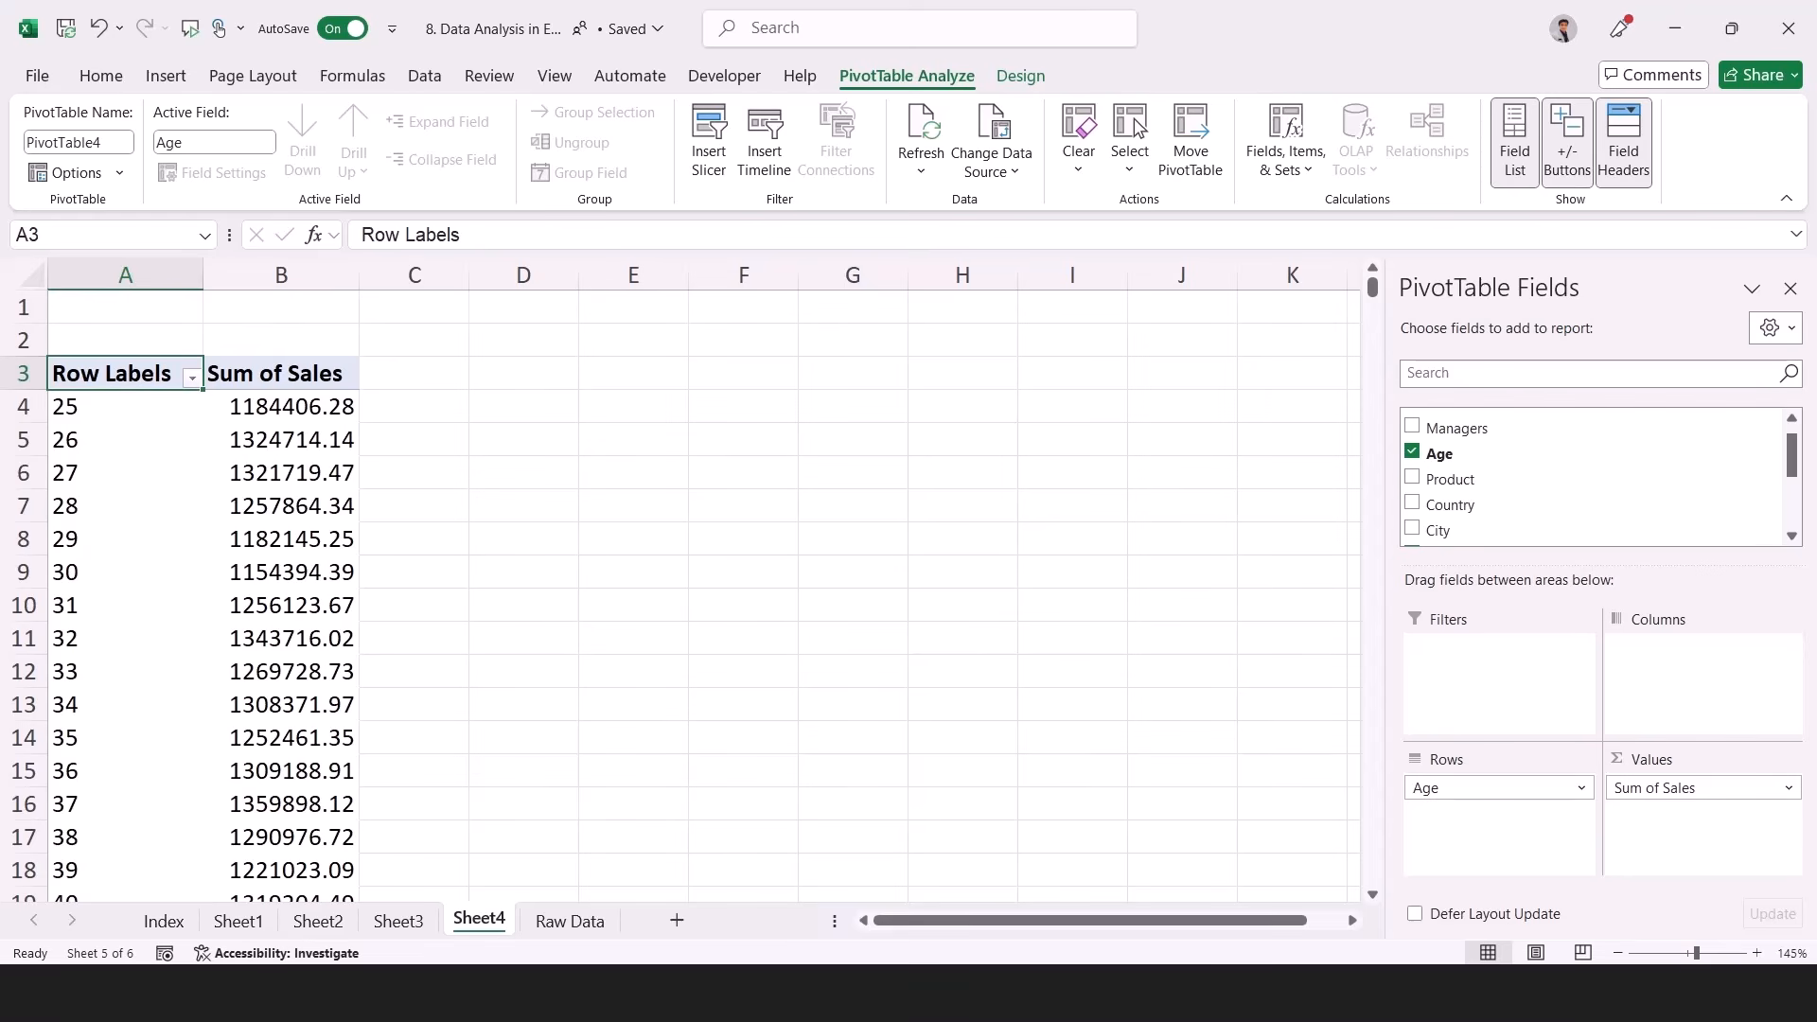
pyautogui.rightClick(305, 506)
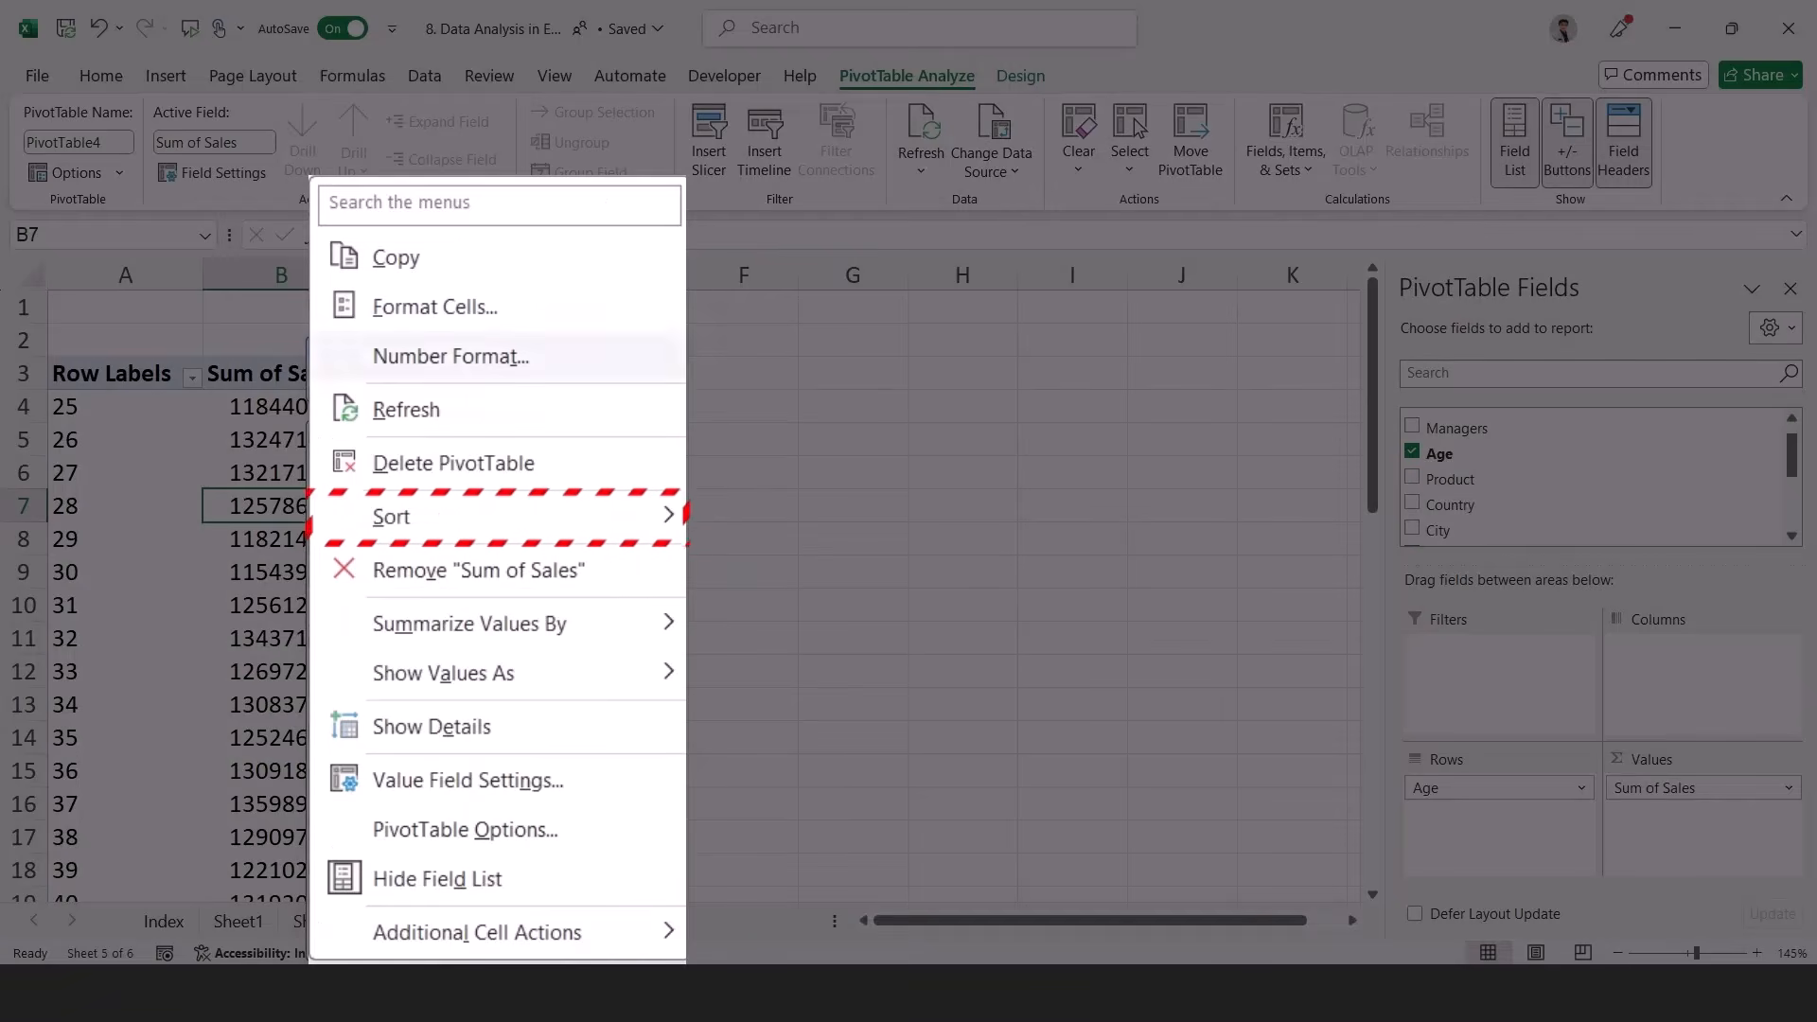
pyautogui.moveTo(391, 516)
pyautogui.click(857, 568)
pyautogui.click(281, 407)
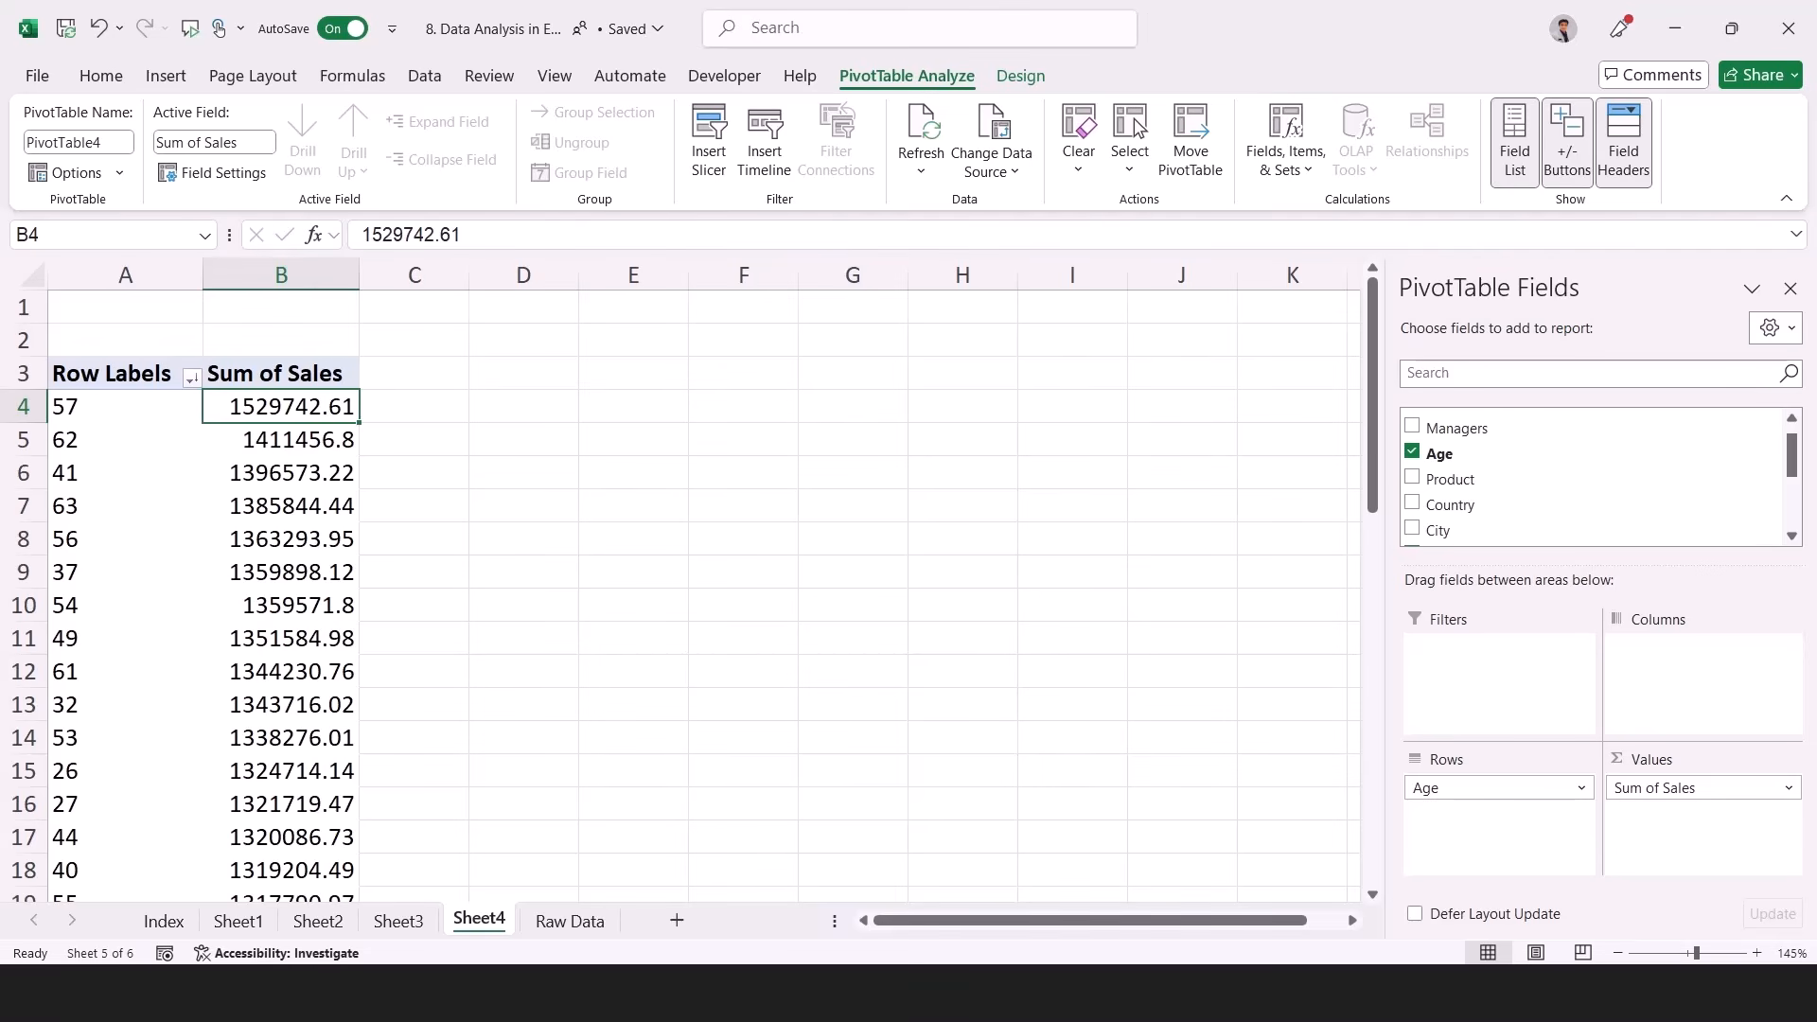
# - Sort the age row labels of the PivotTable from smallest to largest
pyautogui.rightClick(83, 539)
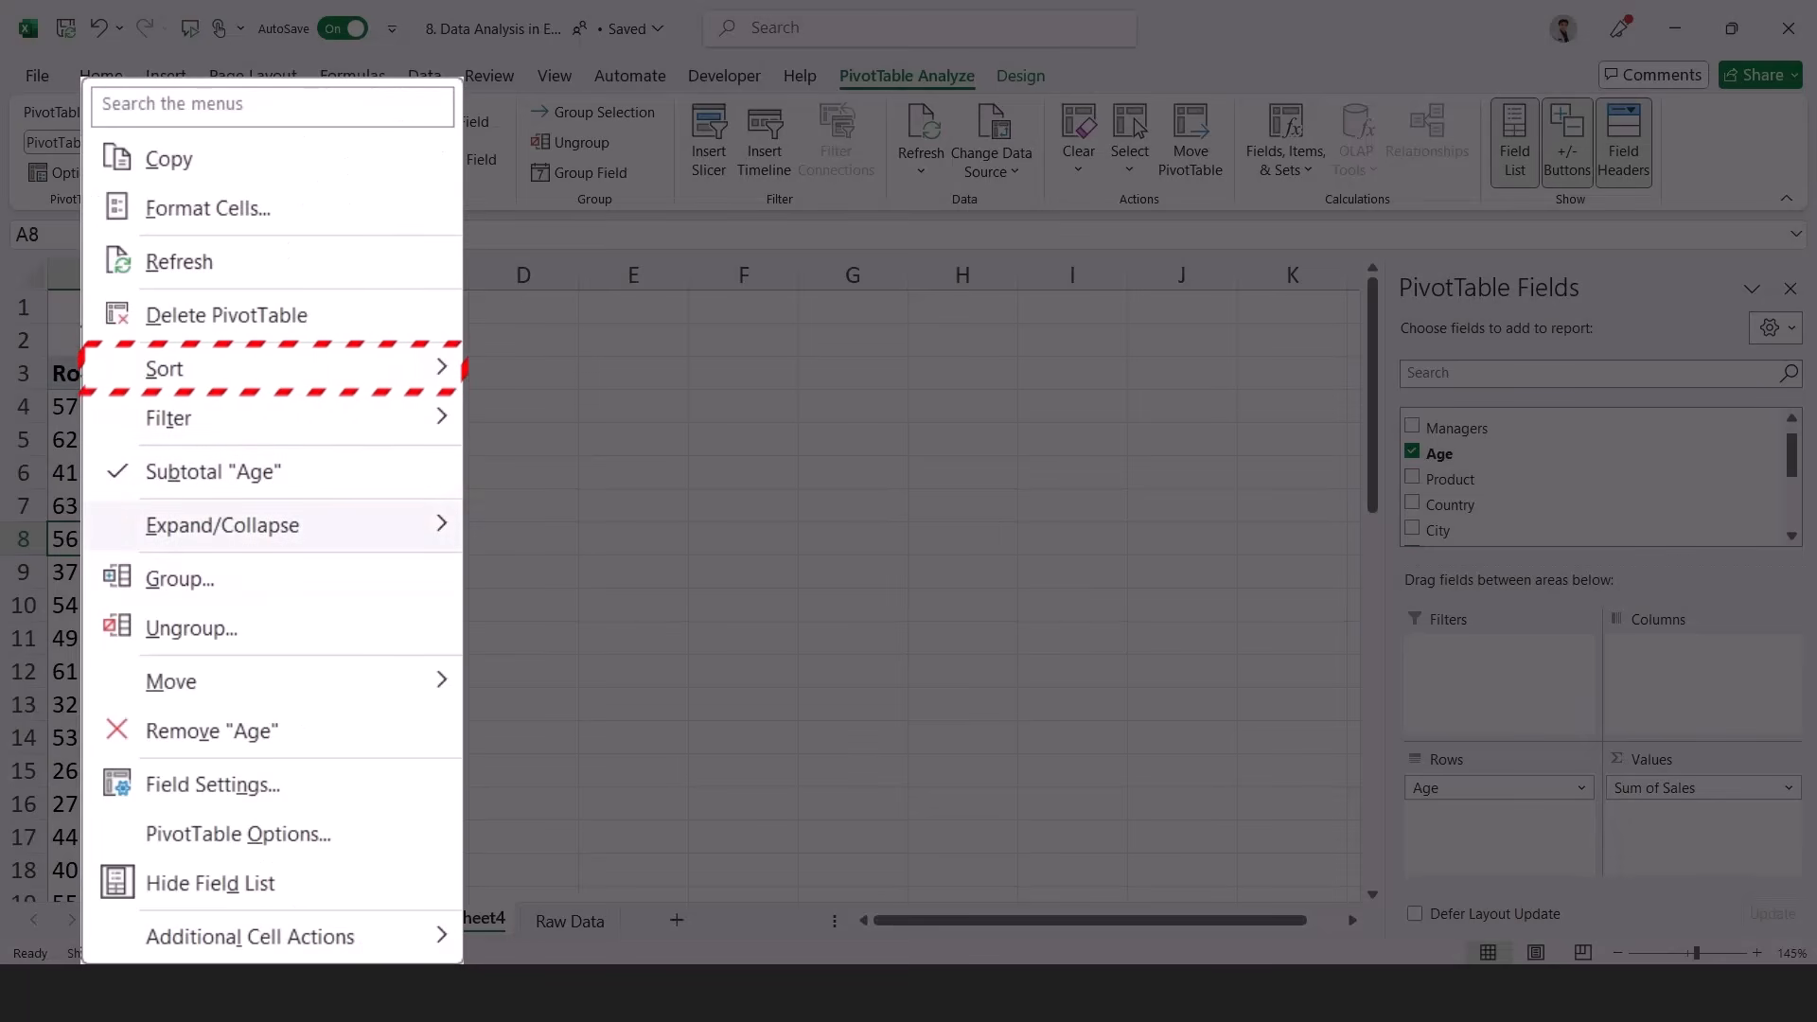
pyautogui.moveTo(273, 369)
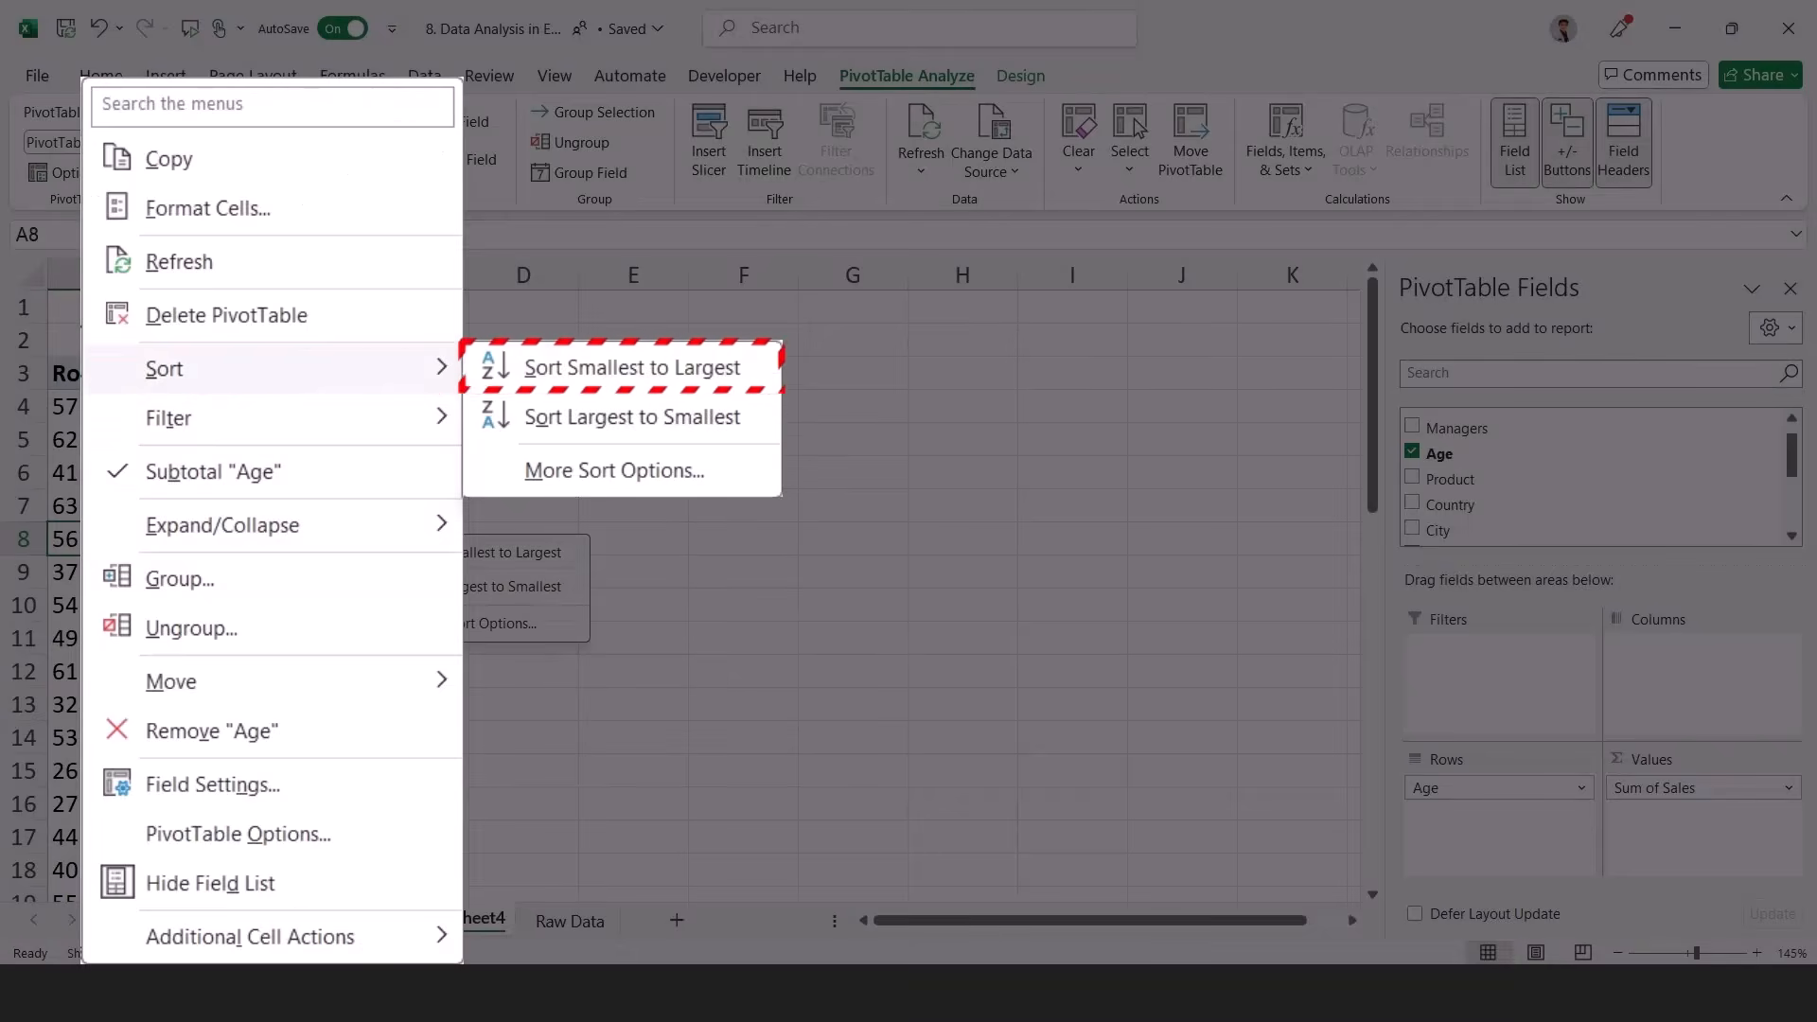
pyautogui.click(622, 367)
pyautogui.click(125, 440)
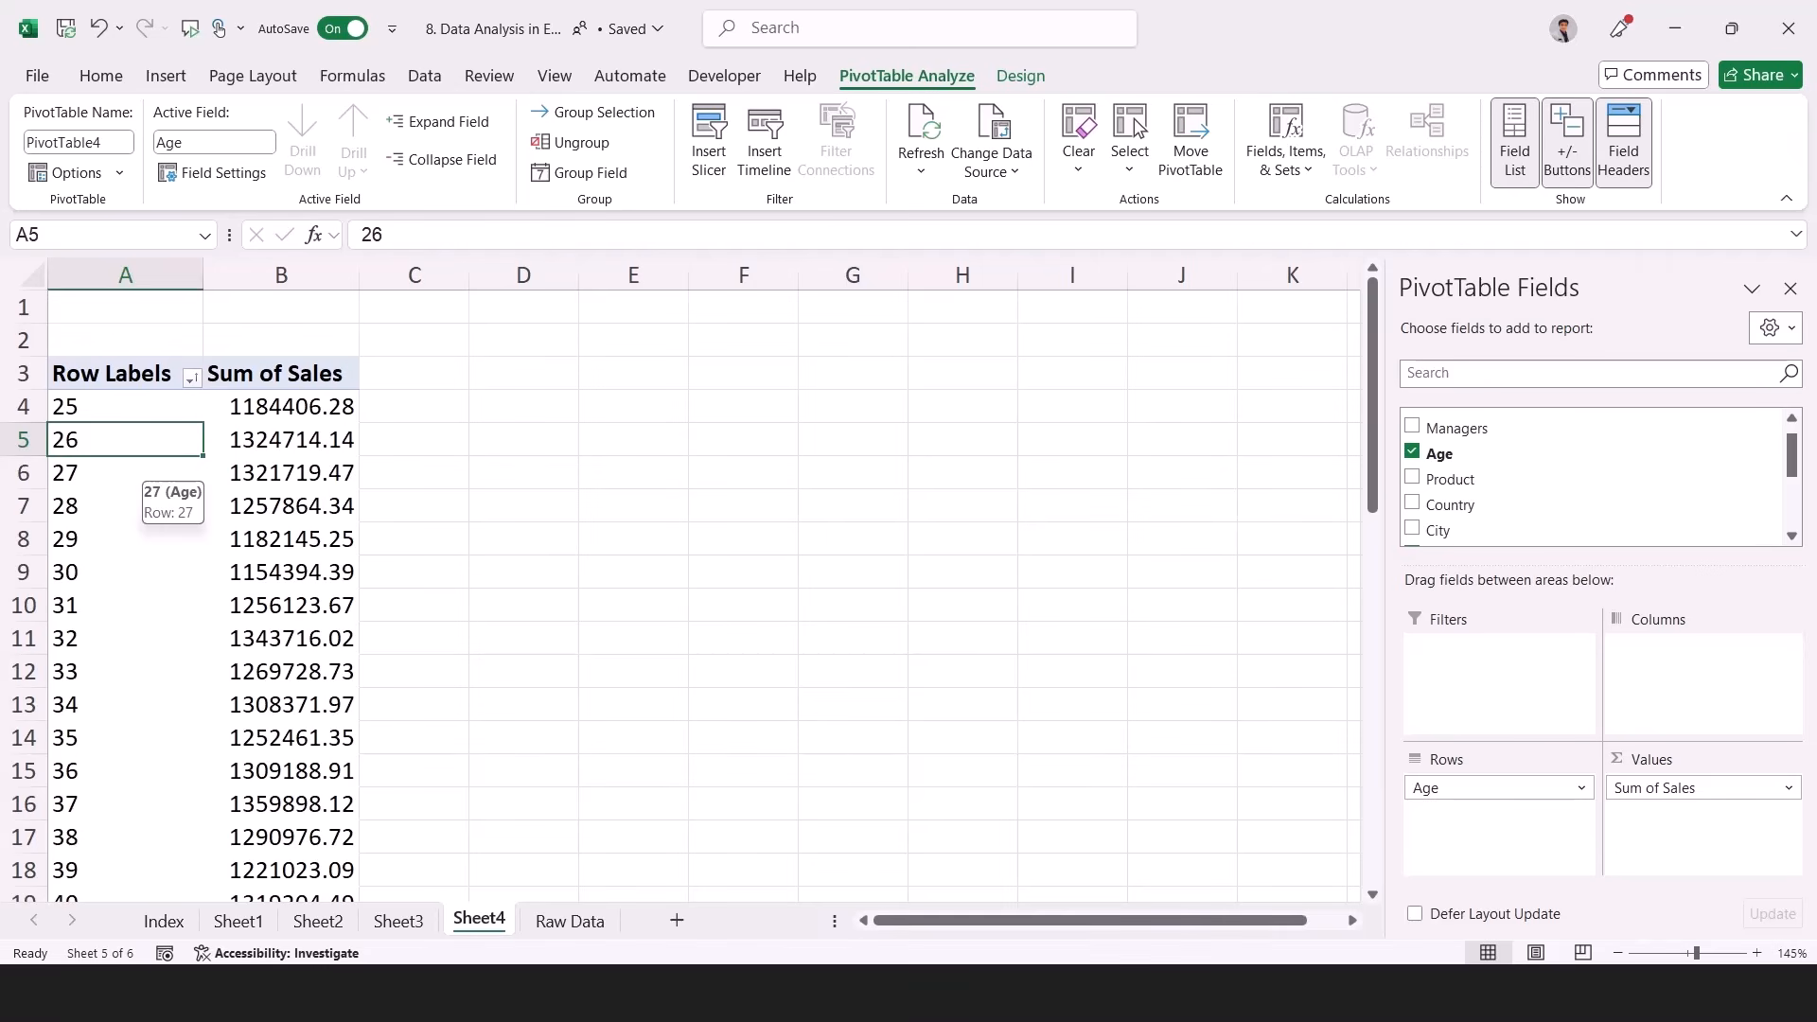
# - Group the age row labels from 25 to 65 in intervals of 10
pyautogui.rightClick(118, 473)
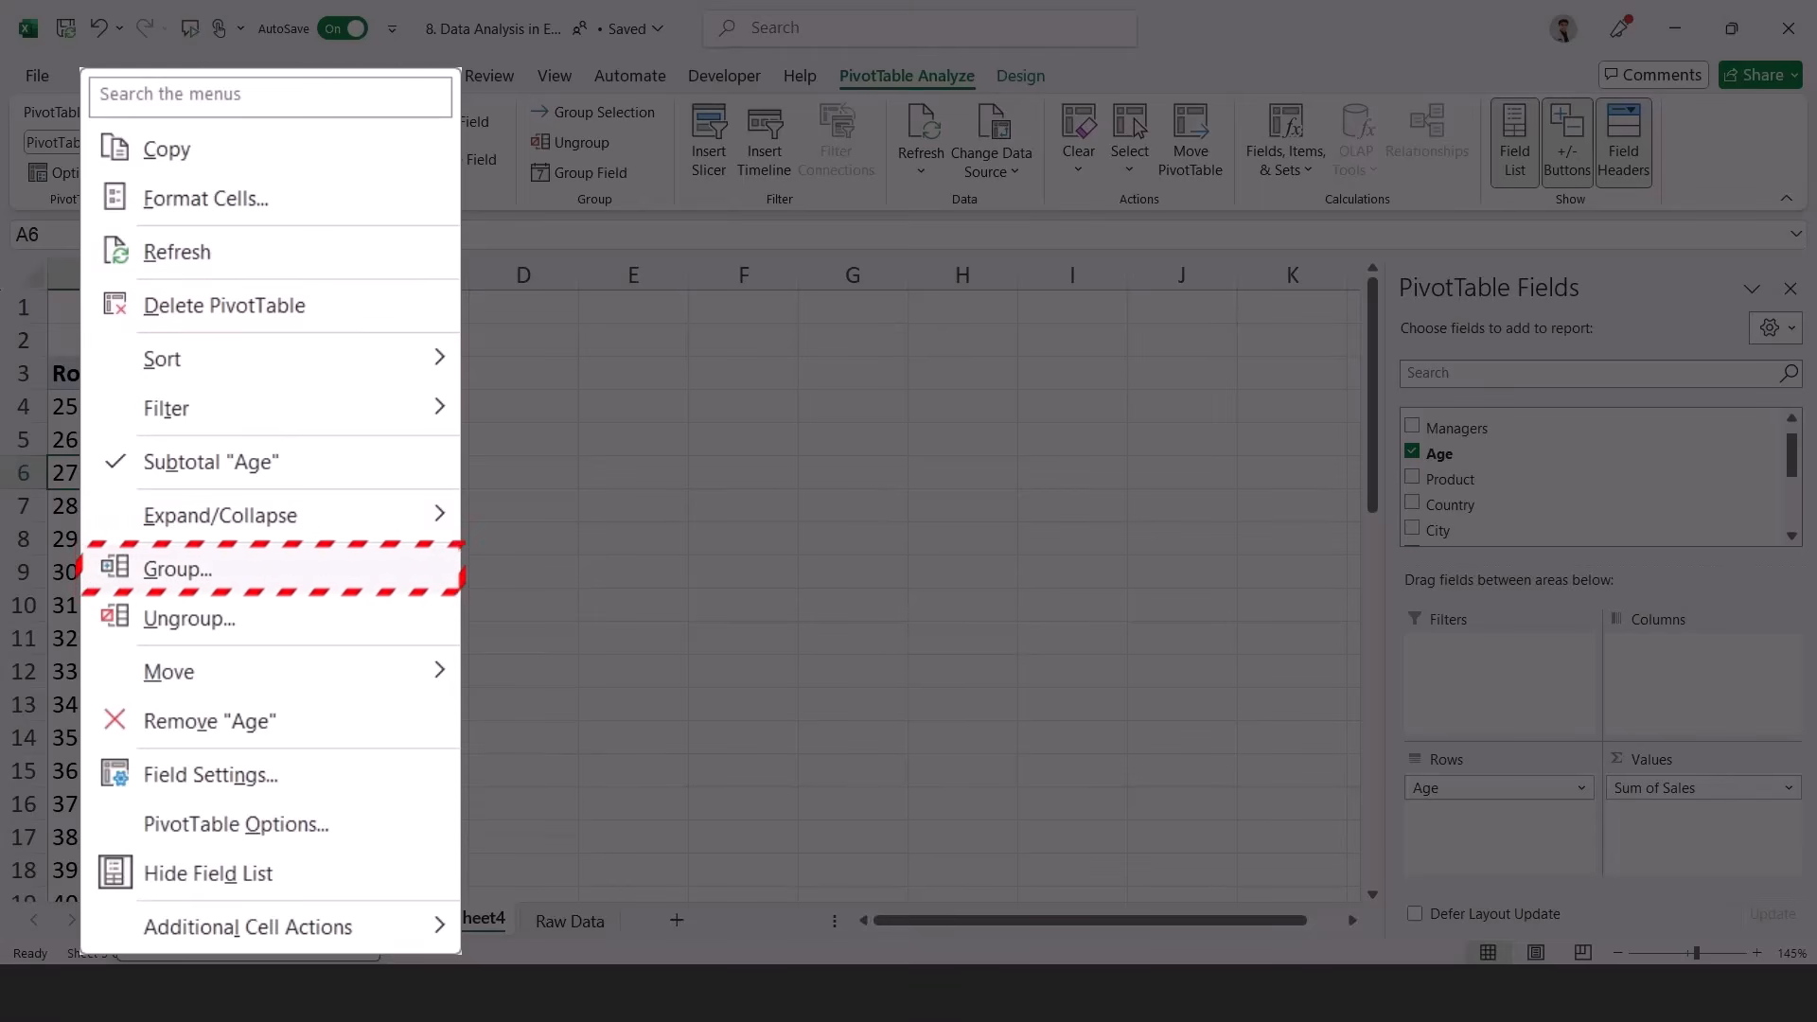
pyautogui.click(178, 569)
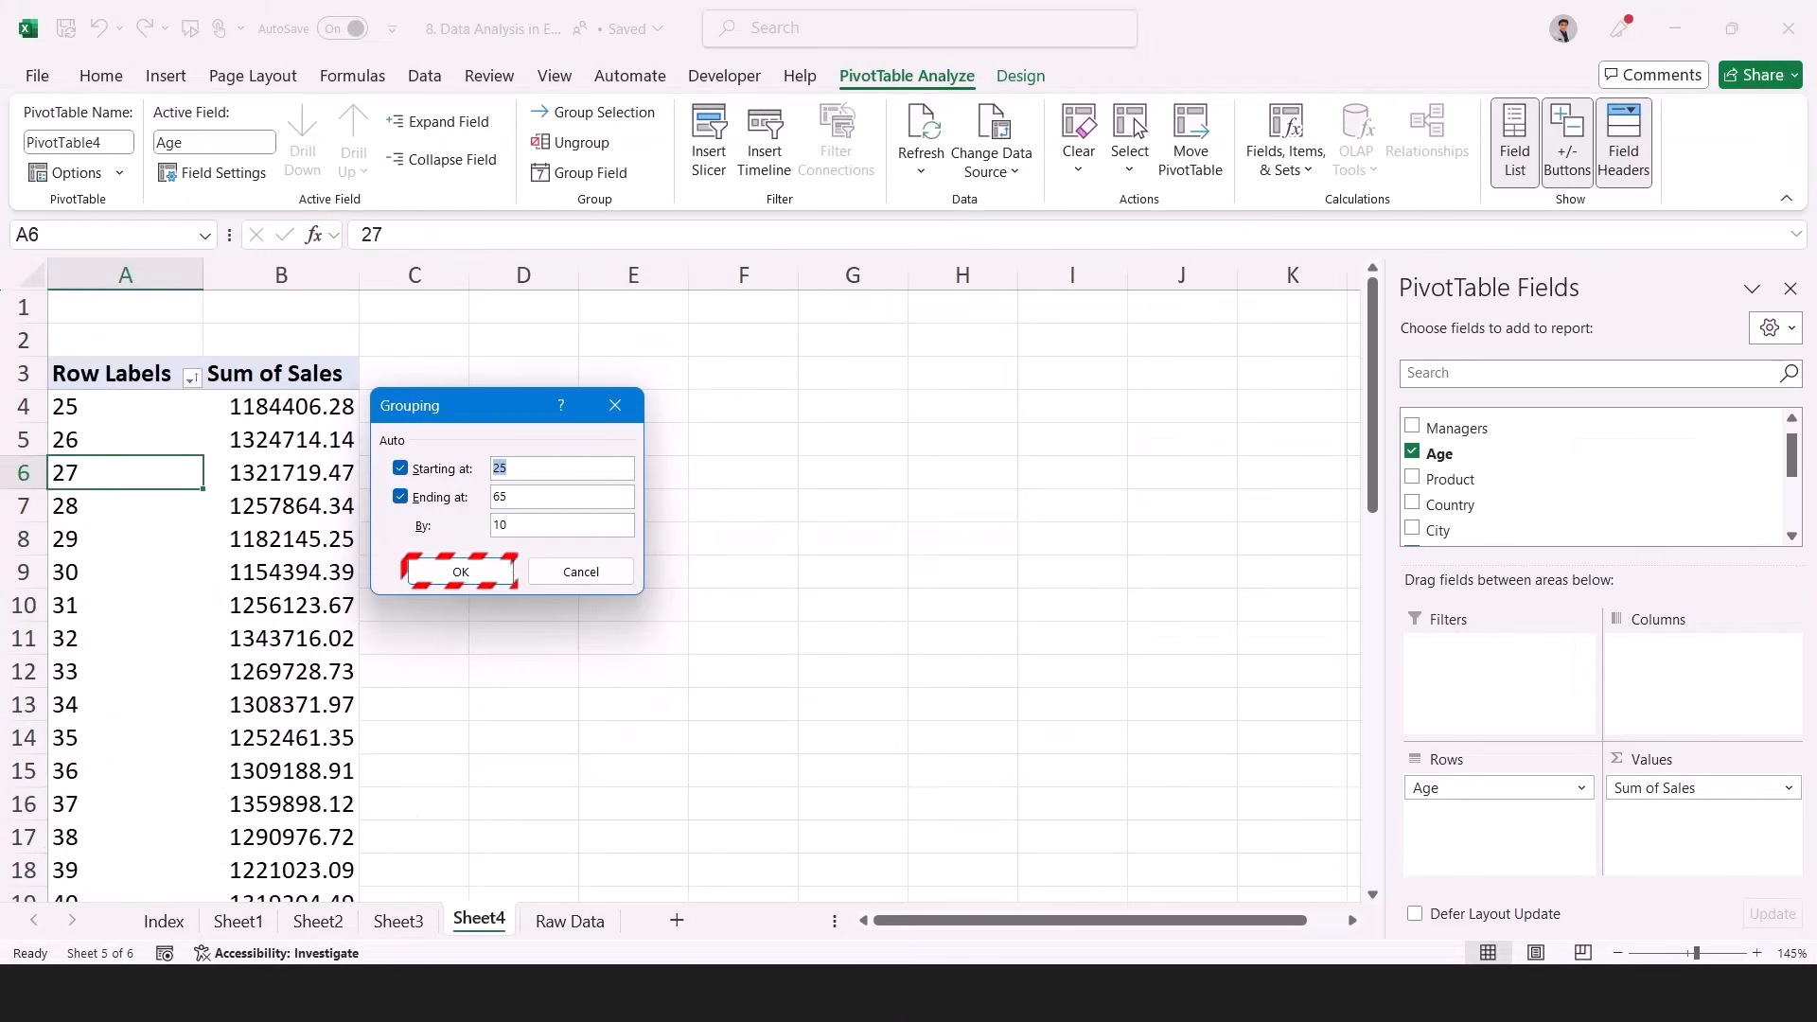
pyautogui.click(461, 571)
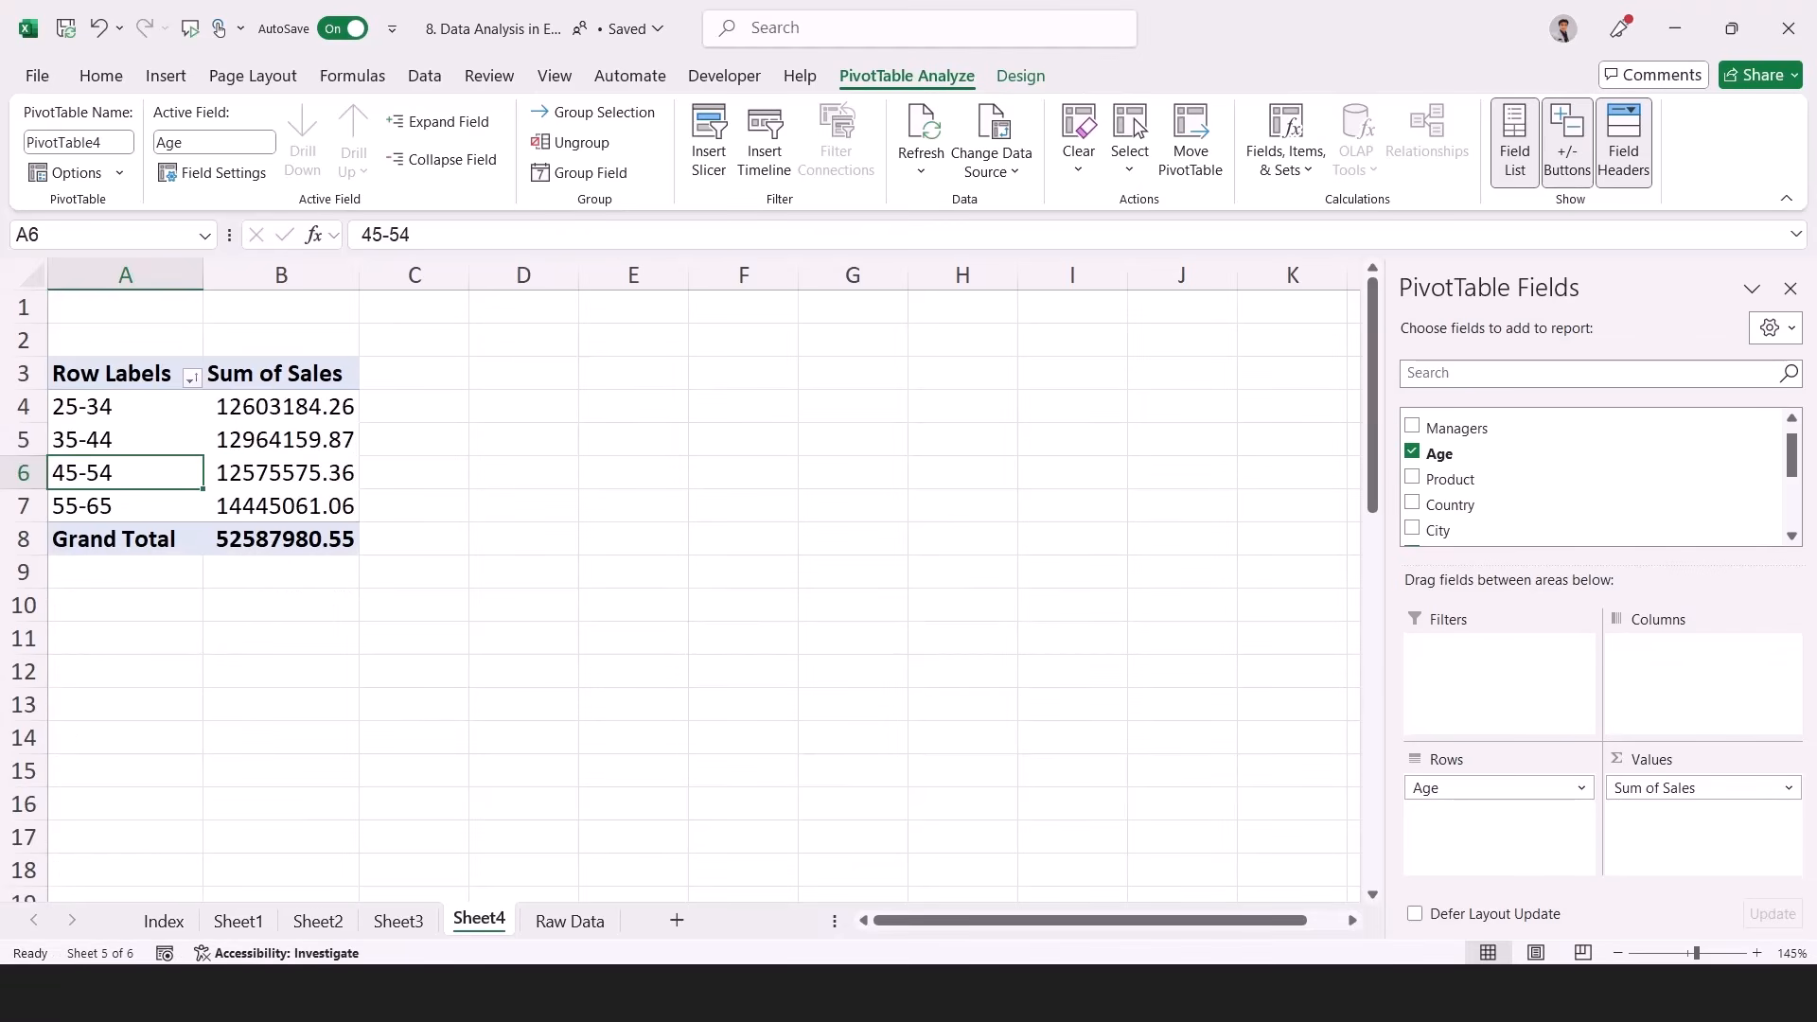
# - Sort the grouped age ranges in the PivotTable by Sum of Sales from largest to smallest
pyautogui.click(281, 440)
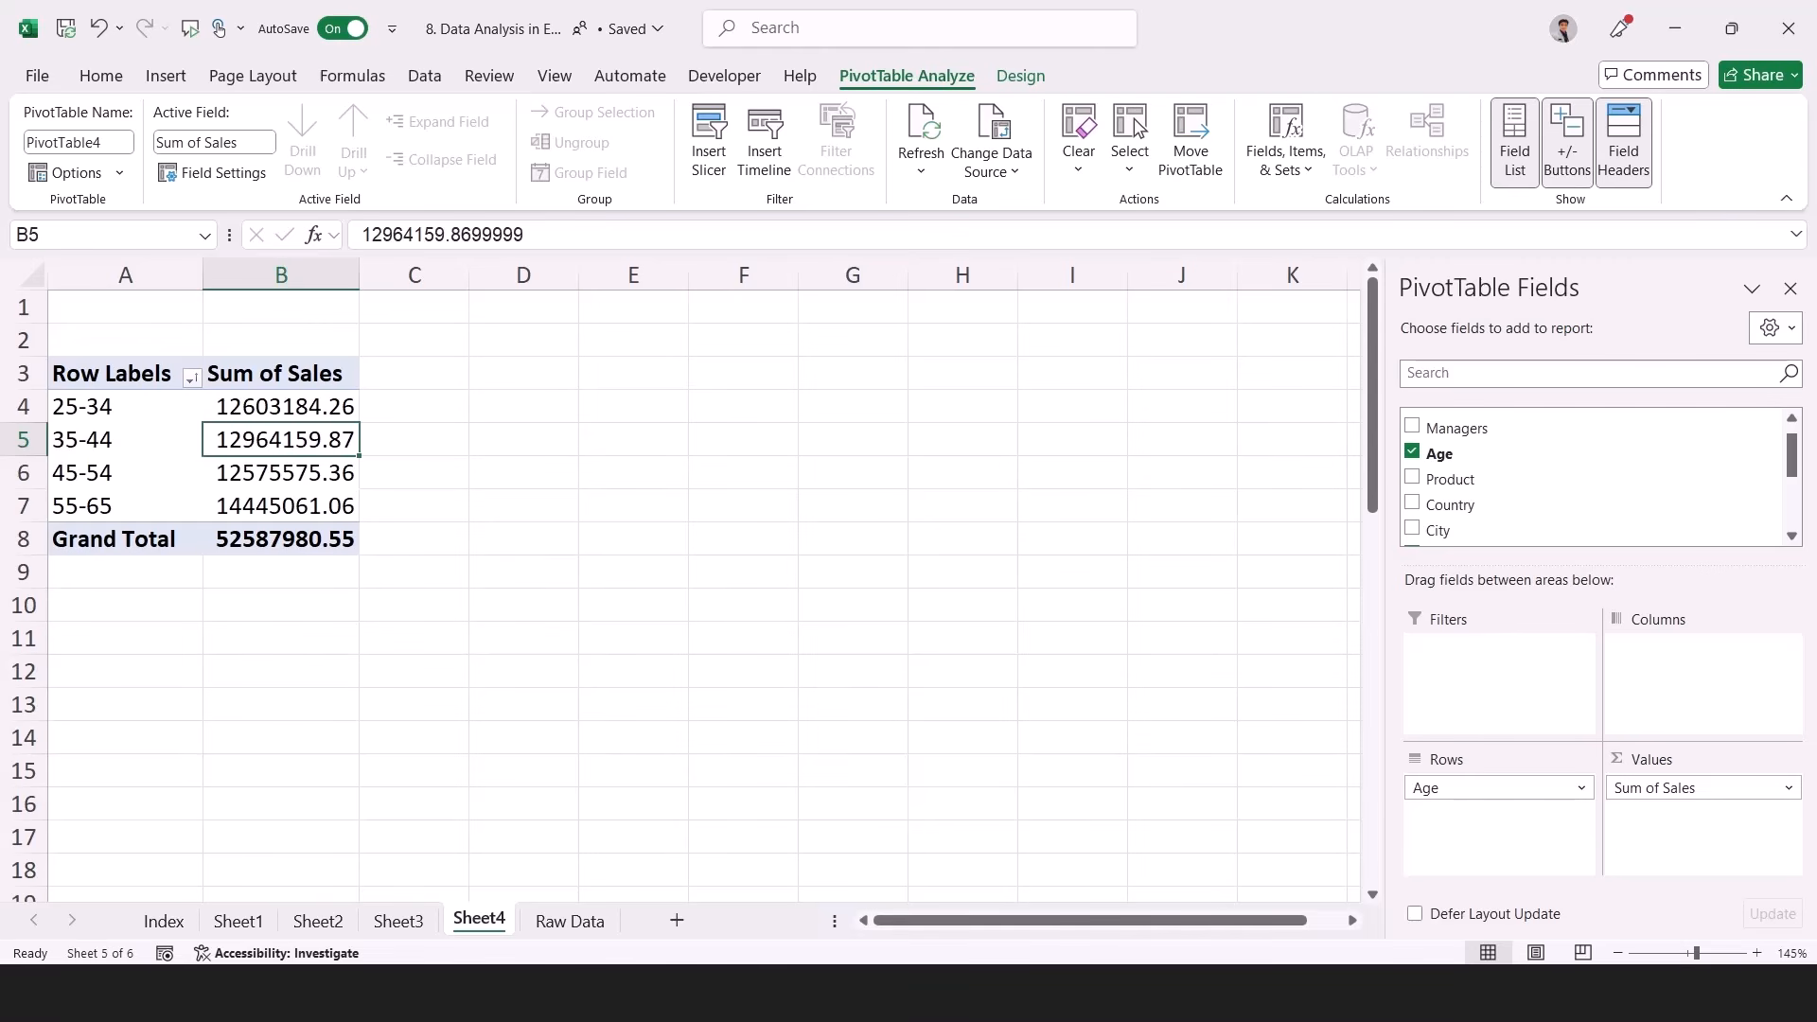
pyautogui.rightClick(281, 441)
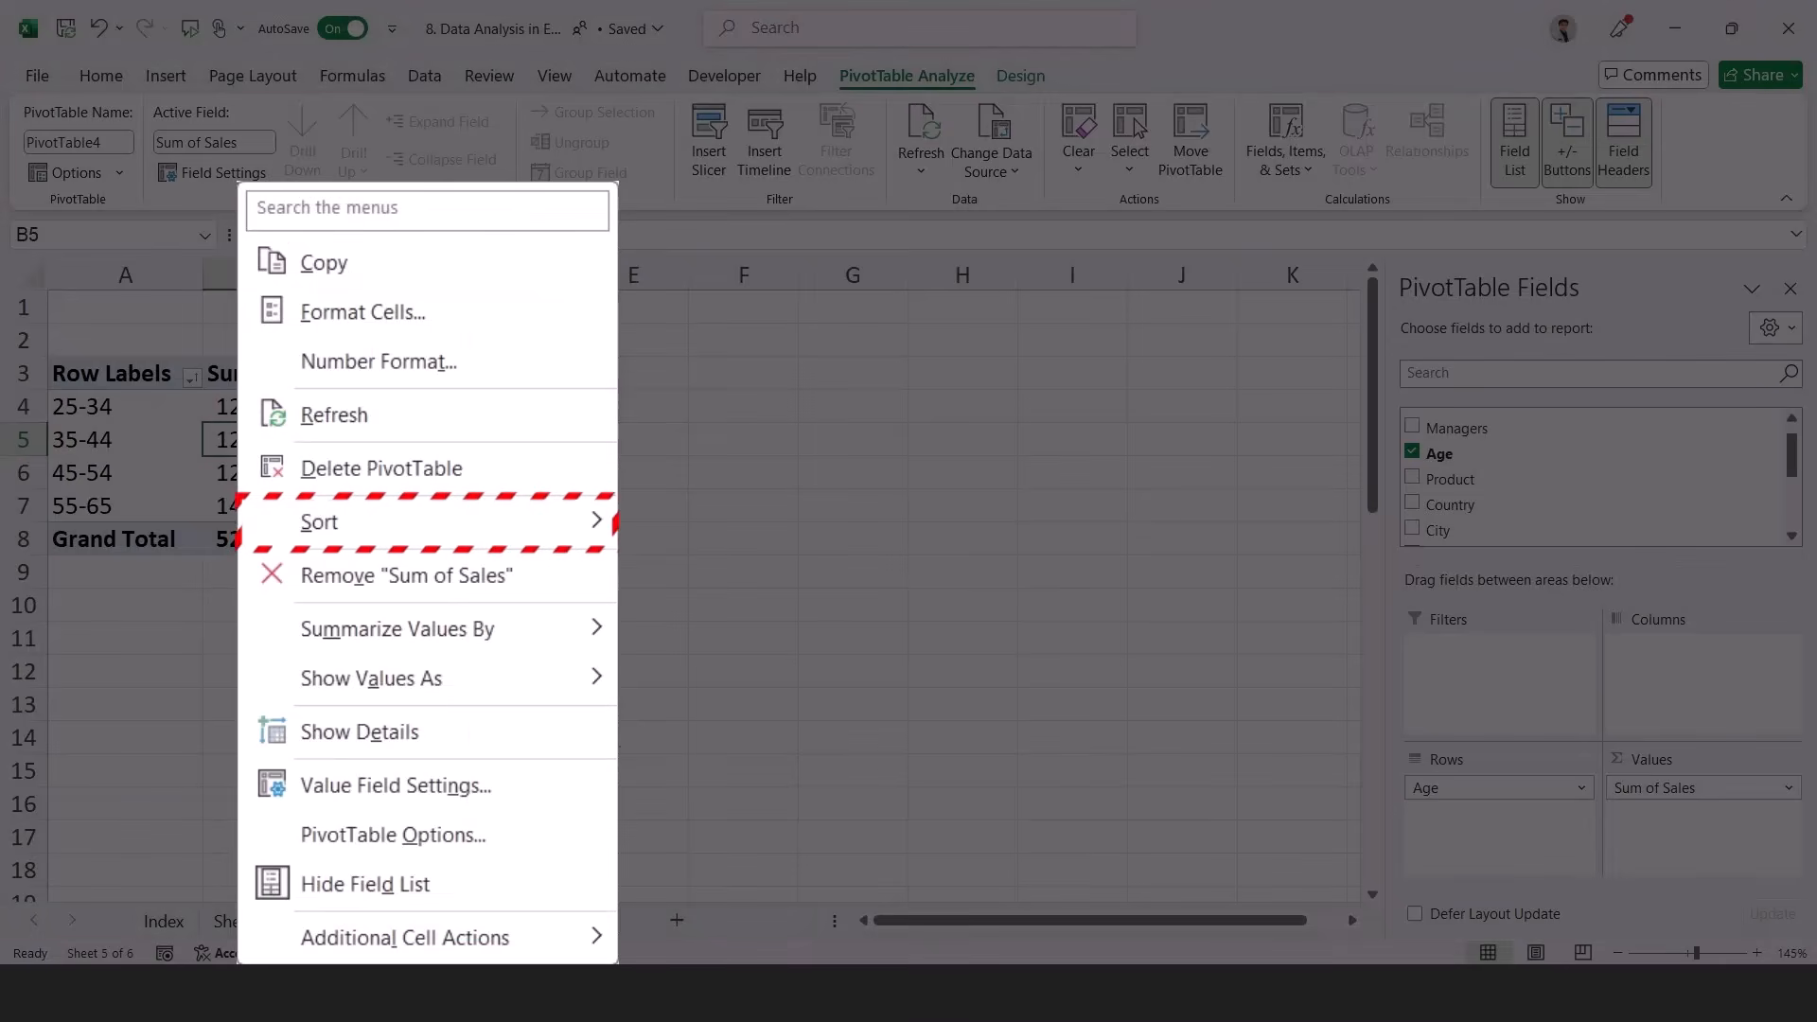
pyautogui.moveTo(426, 522)
pyautogui.click(700, 692)
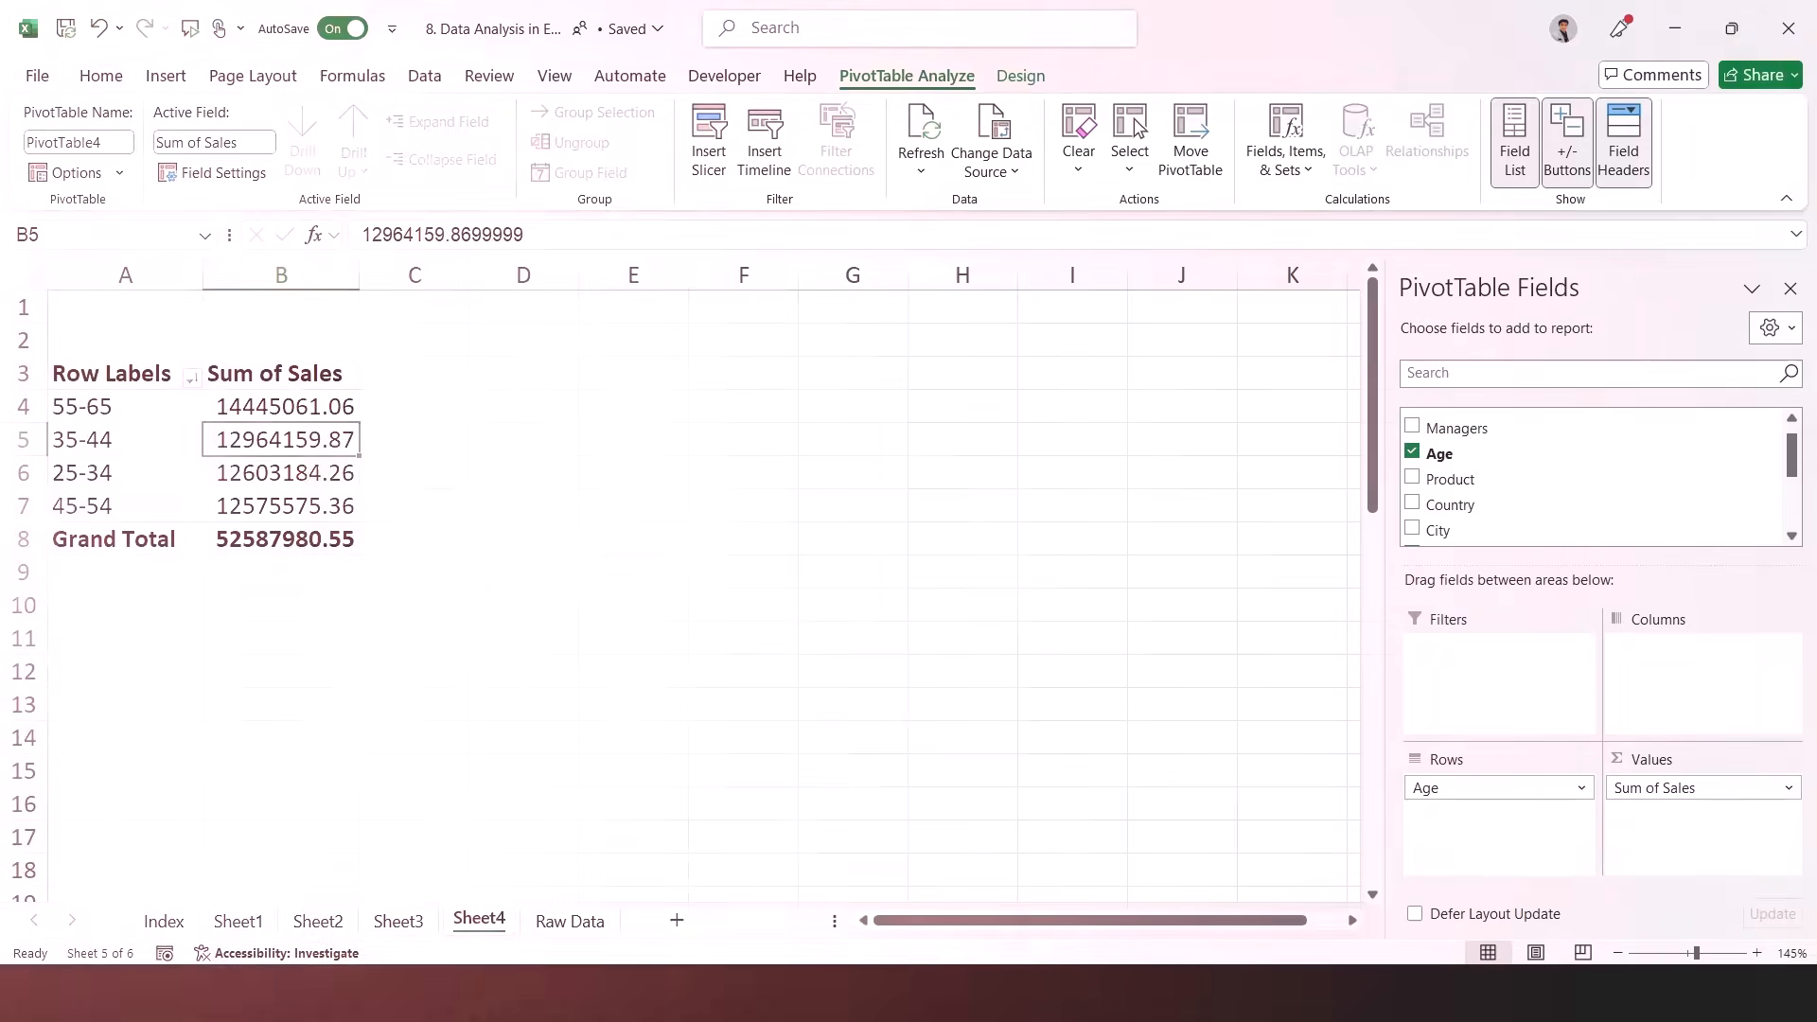
pyautogui.click(281, 407)
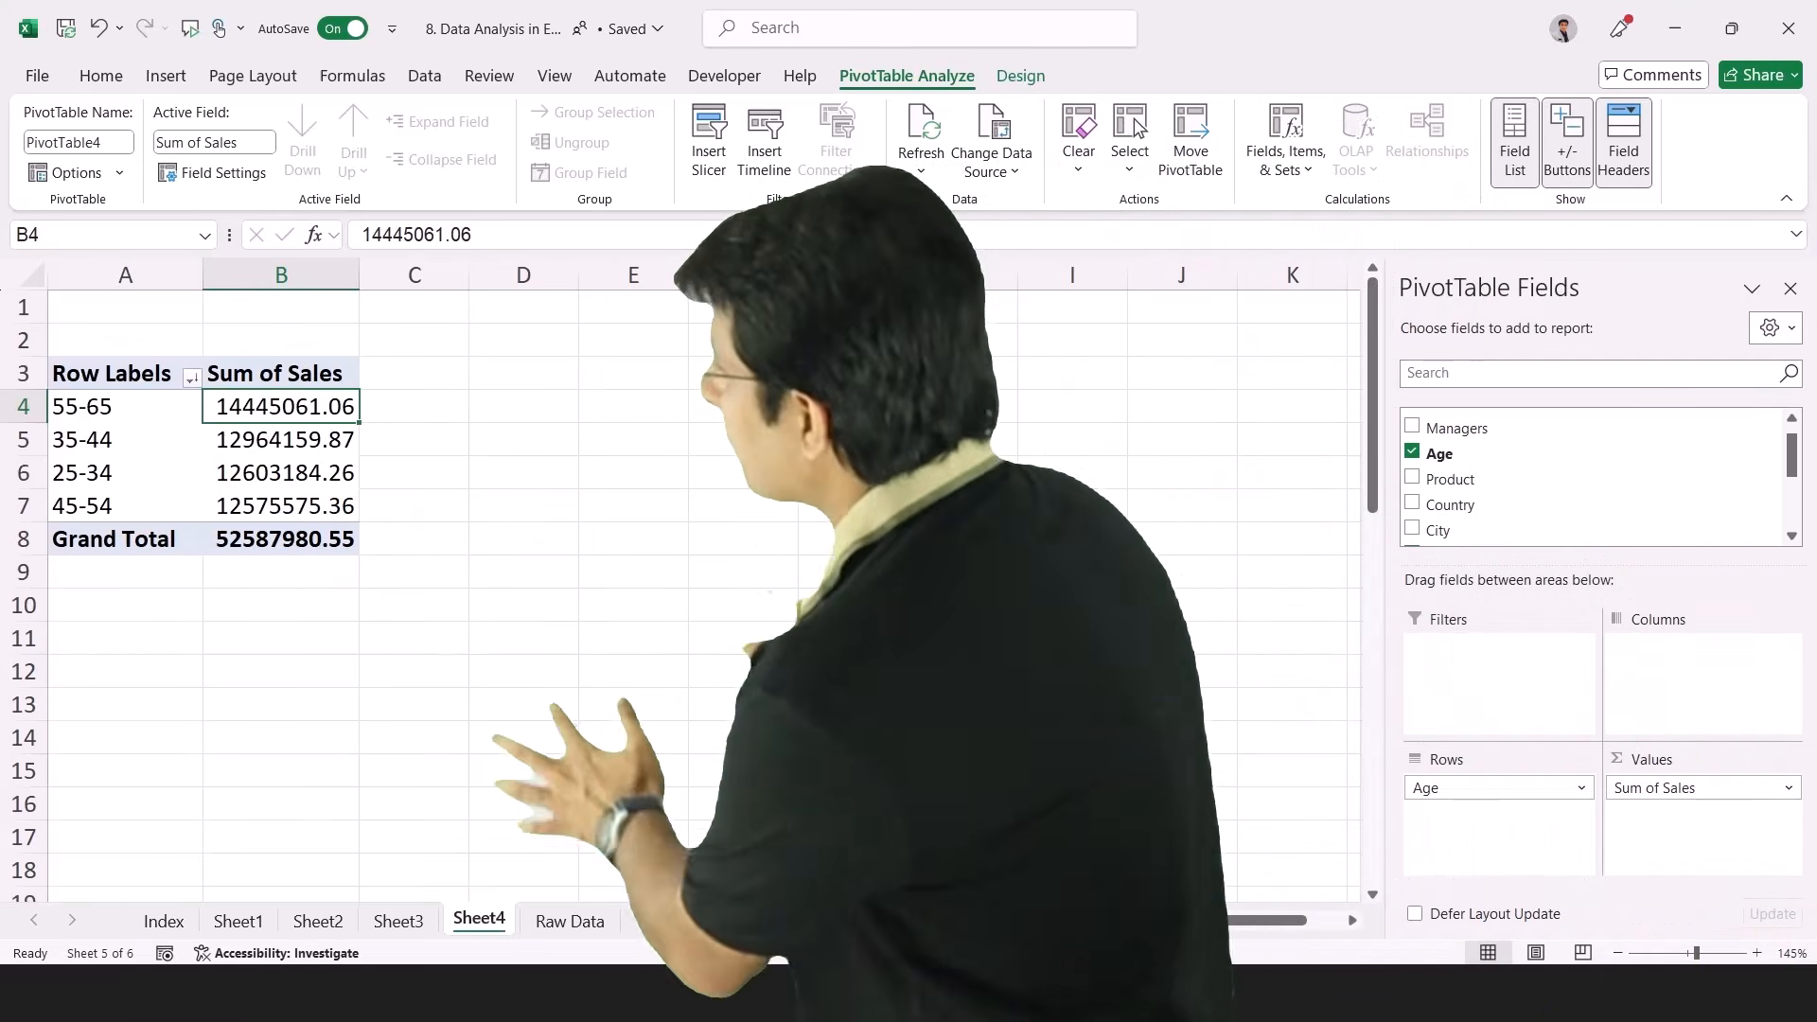
pyautogui.scroll(1, 536, 775)
pyautogui.scroll(1, 532, 774)
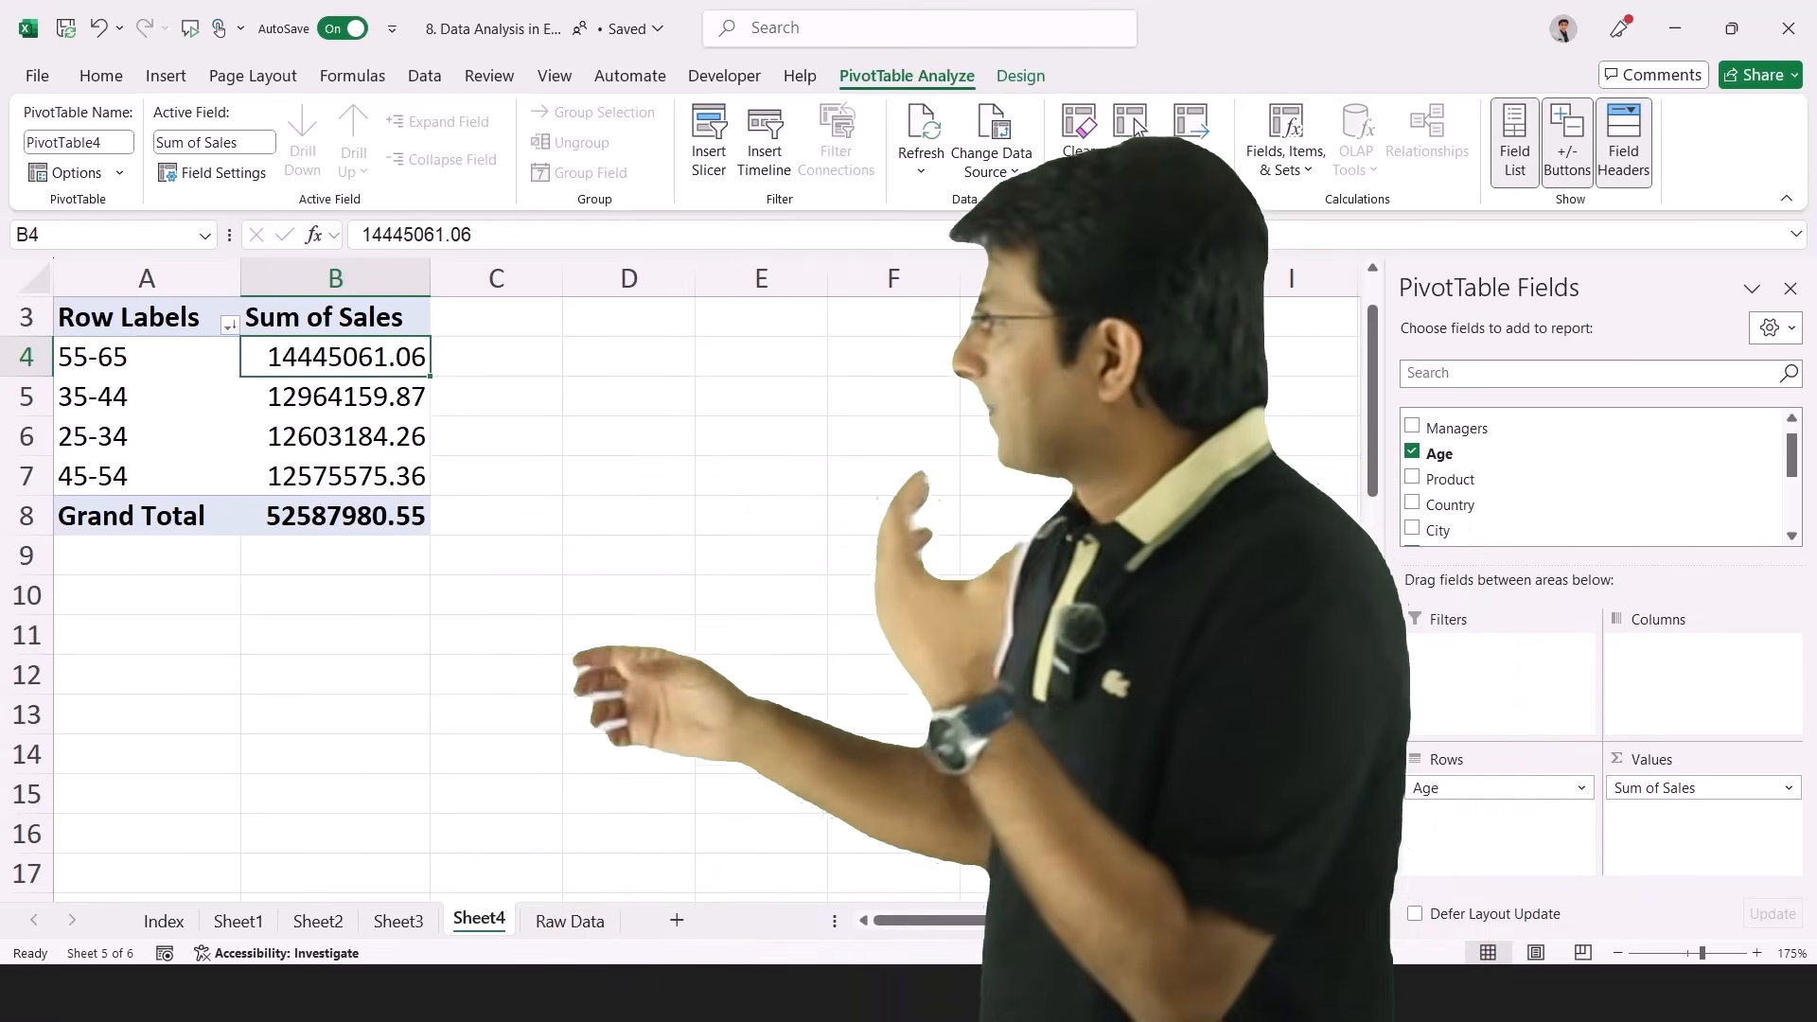
pyautogui.click(311, 434)
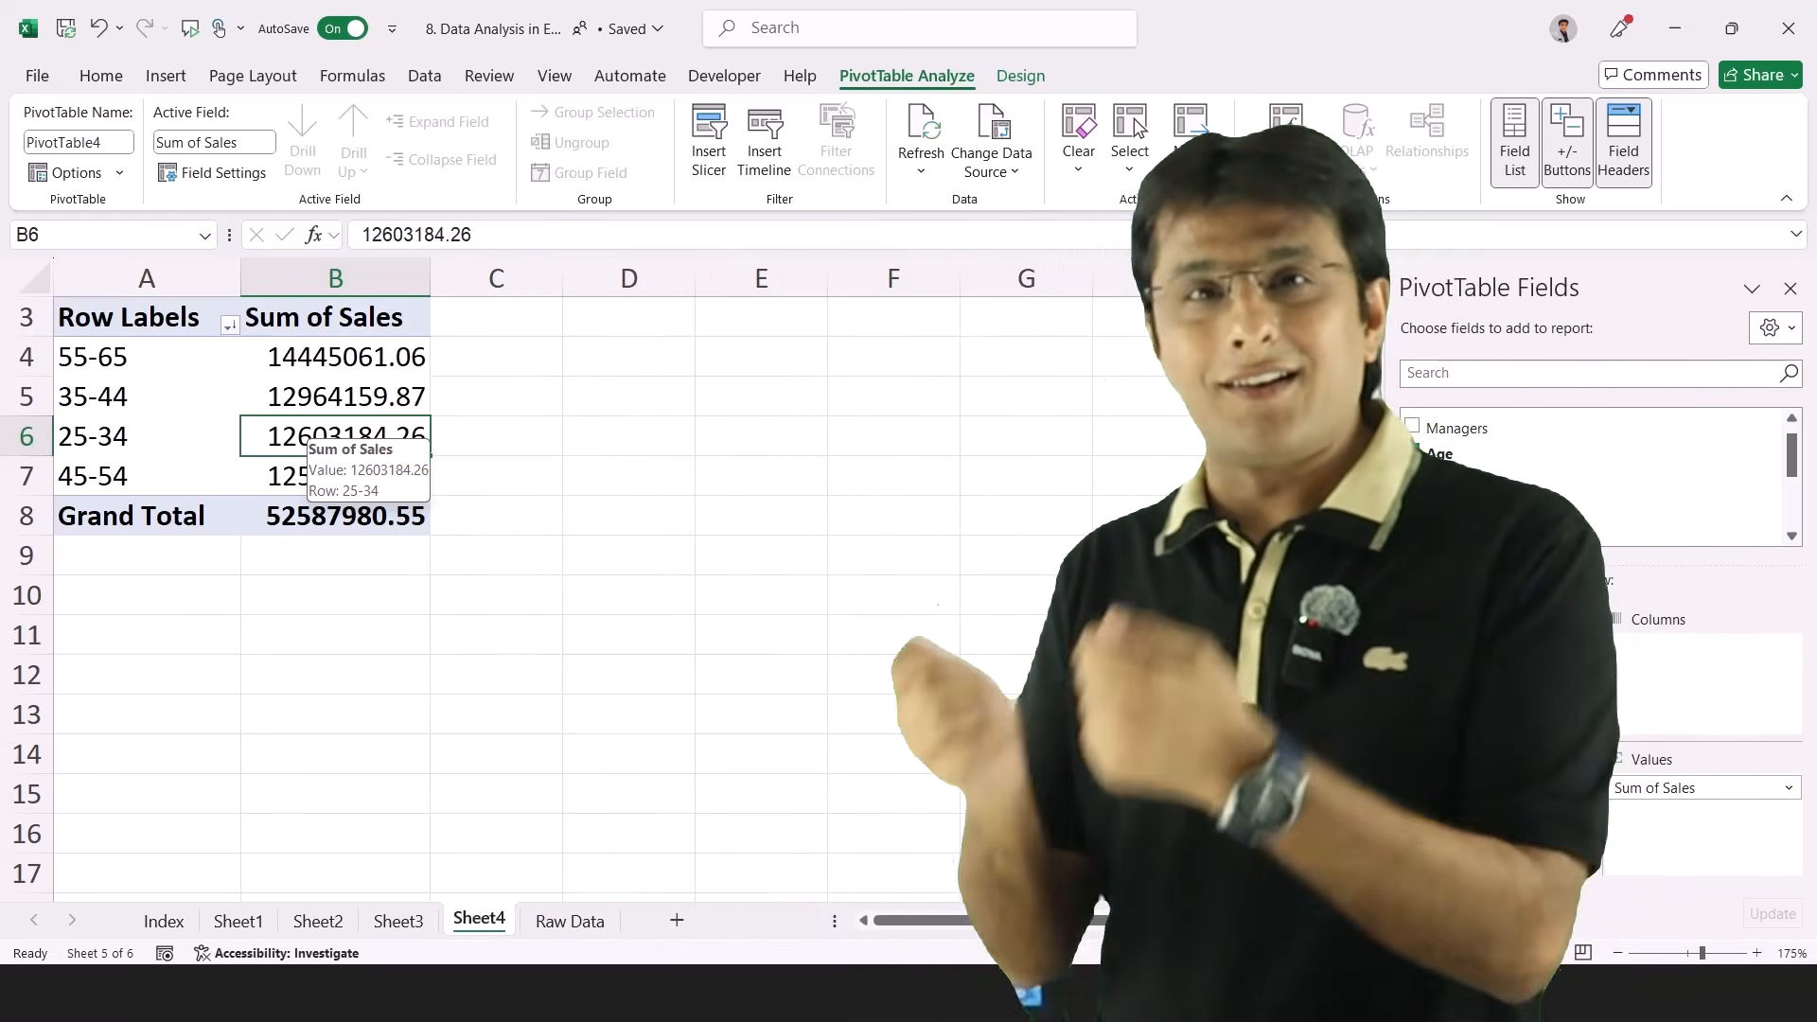
pyautogui.click(174, 357)
pyautogui.click(312, 356)
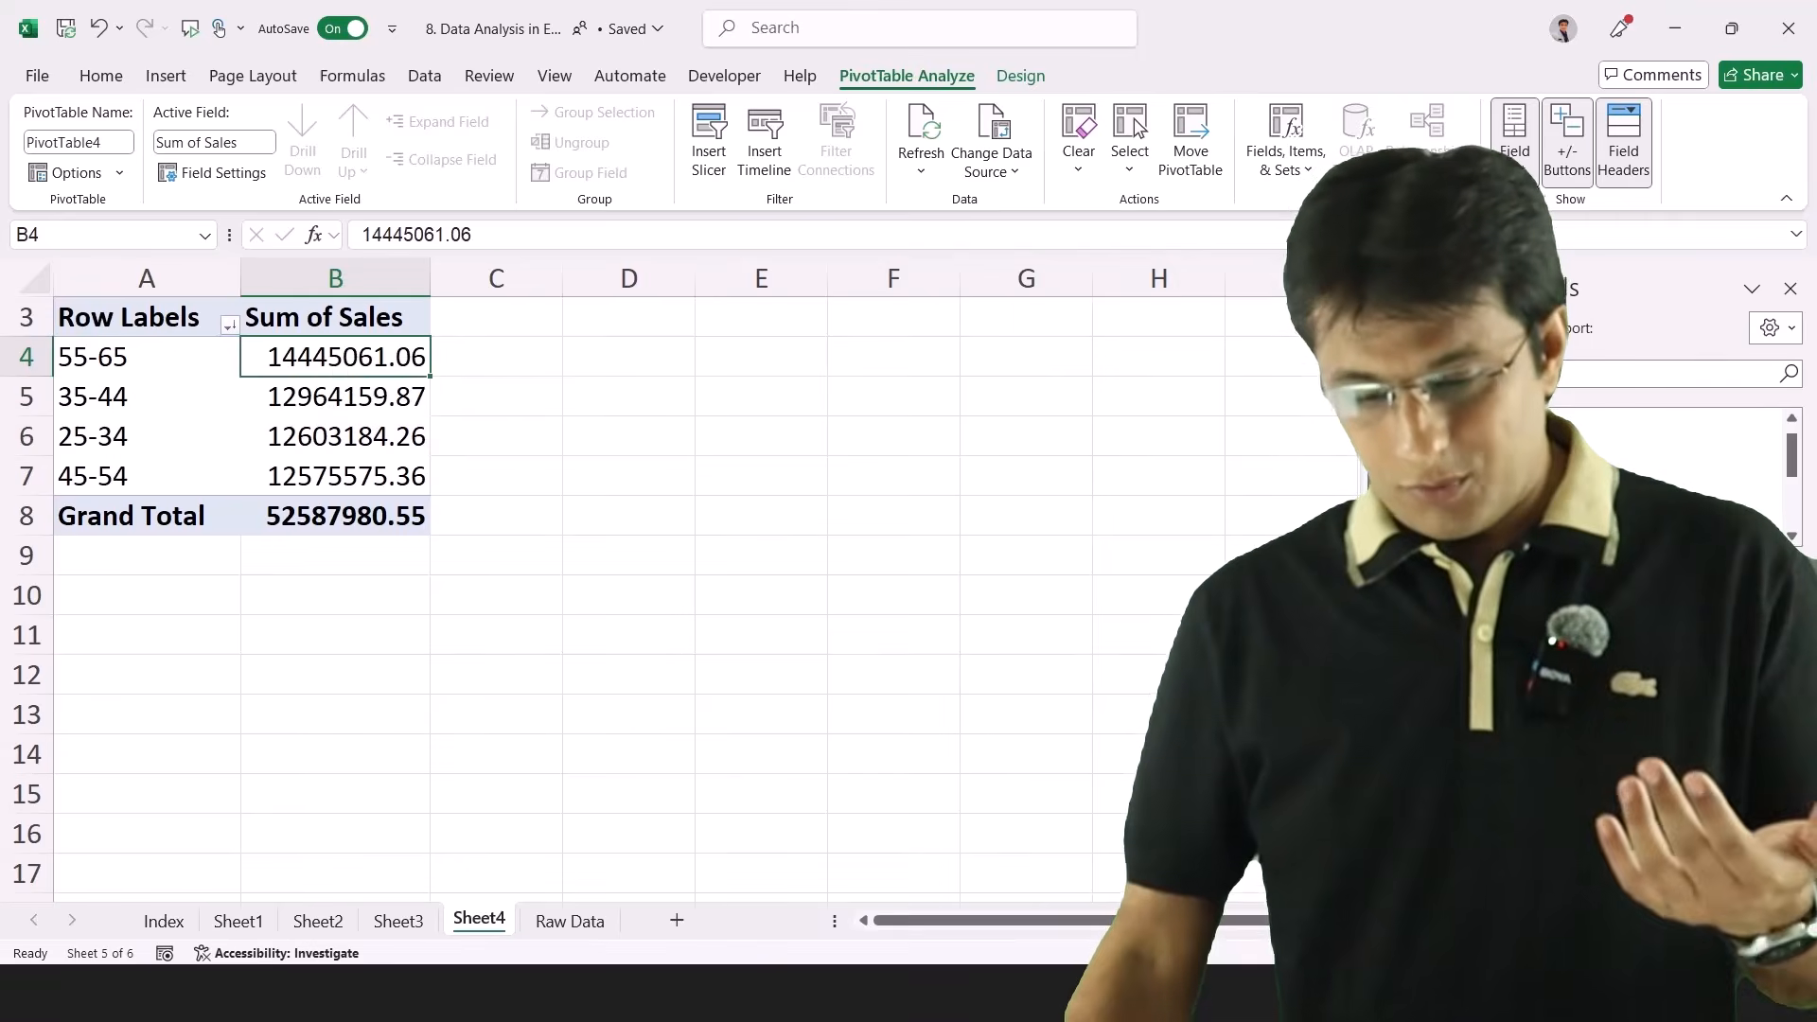
# - Ungroup the age ranges in the PivotTable rows back into individual ages
pyautogui.rightClick(138, 397)
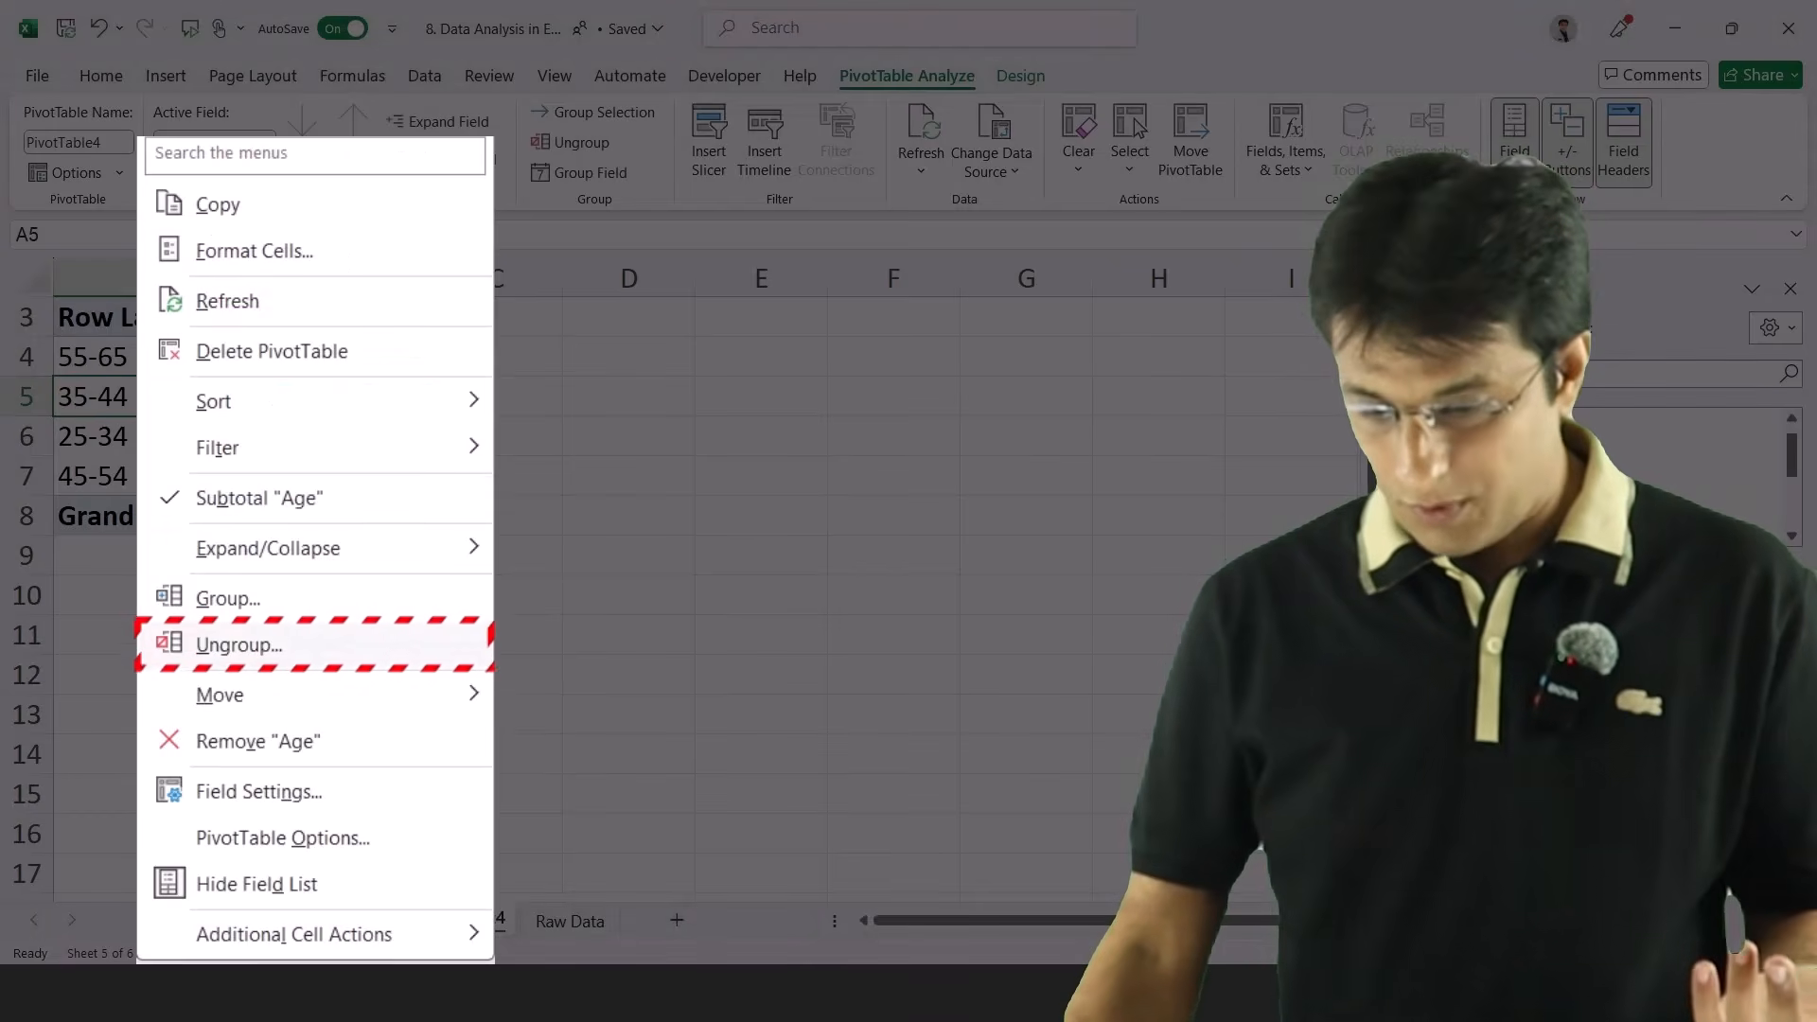
pyautogui.click(239, 646)
pyautogui.click(147, 357)
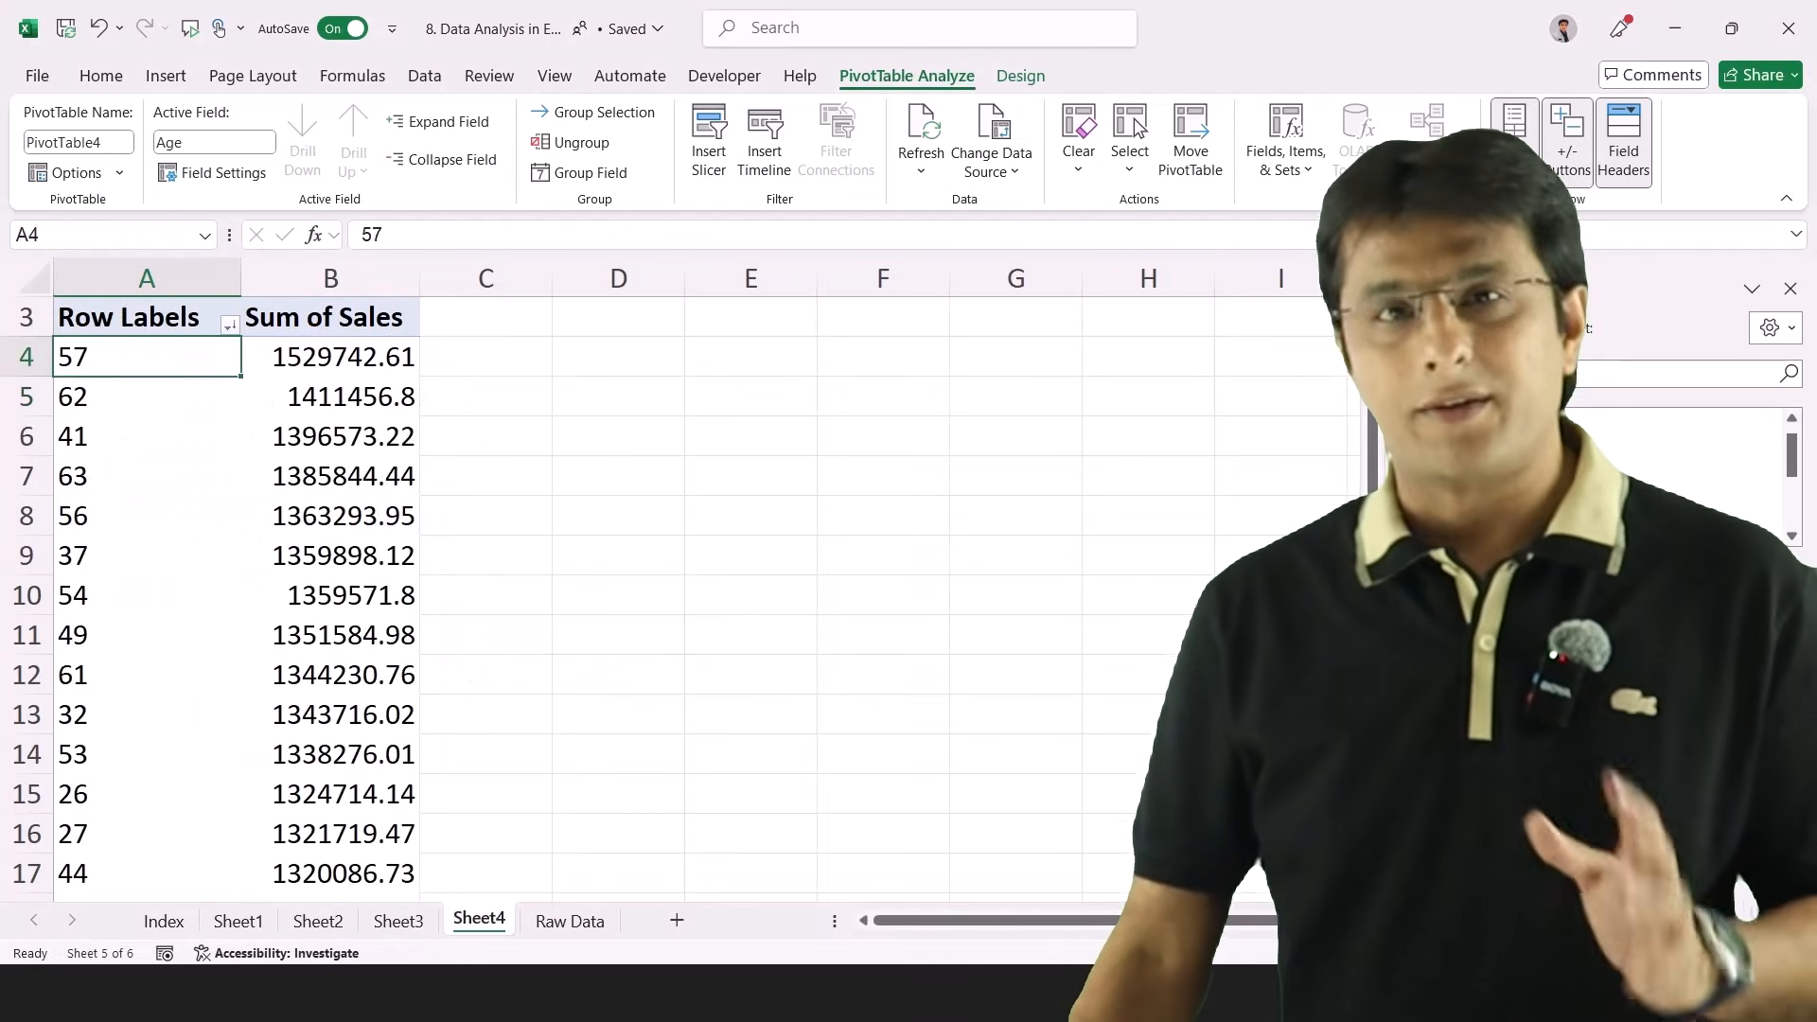
pyautogui.click(147, 436)
pyautogui.click(147, 464)
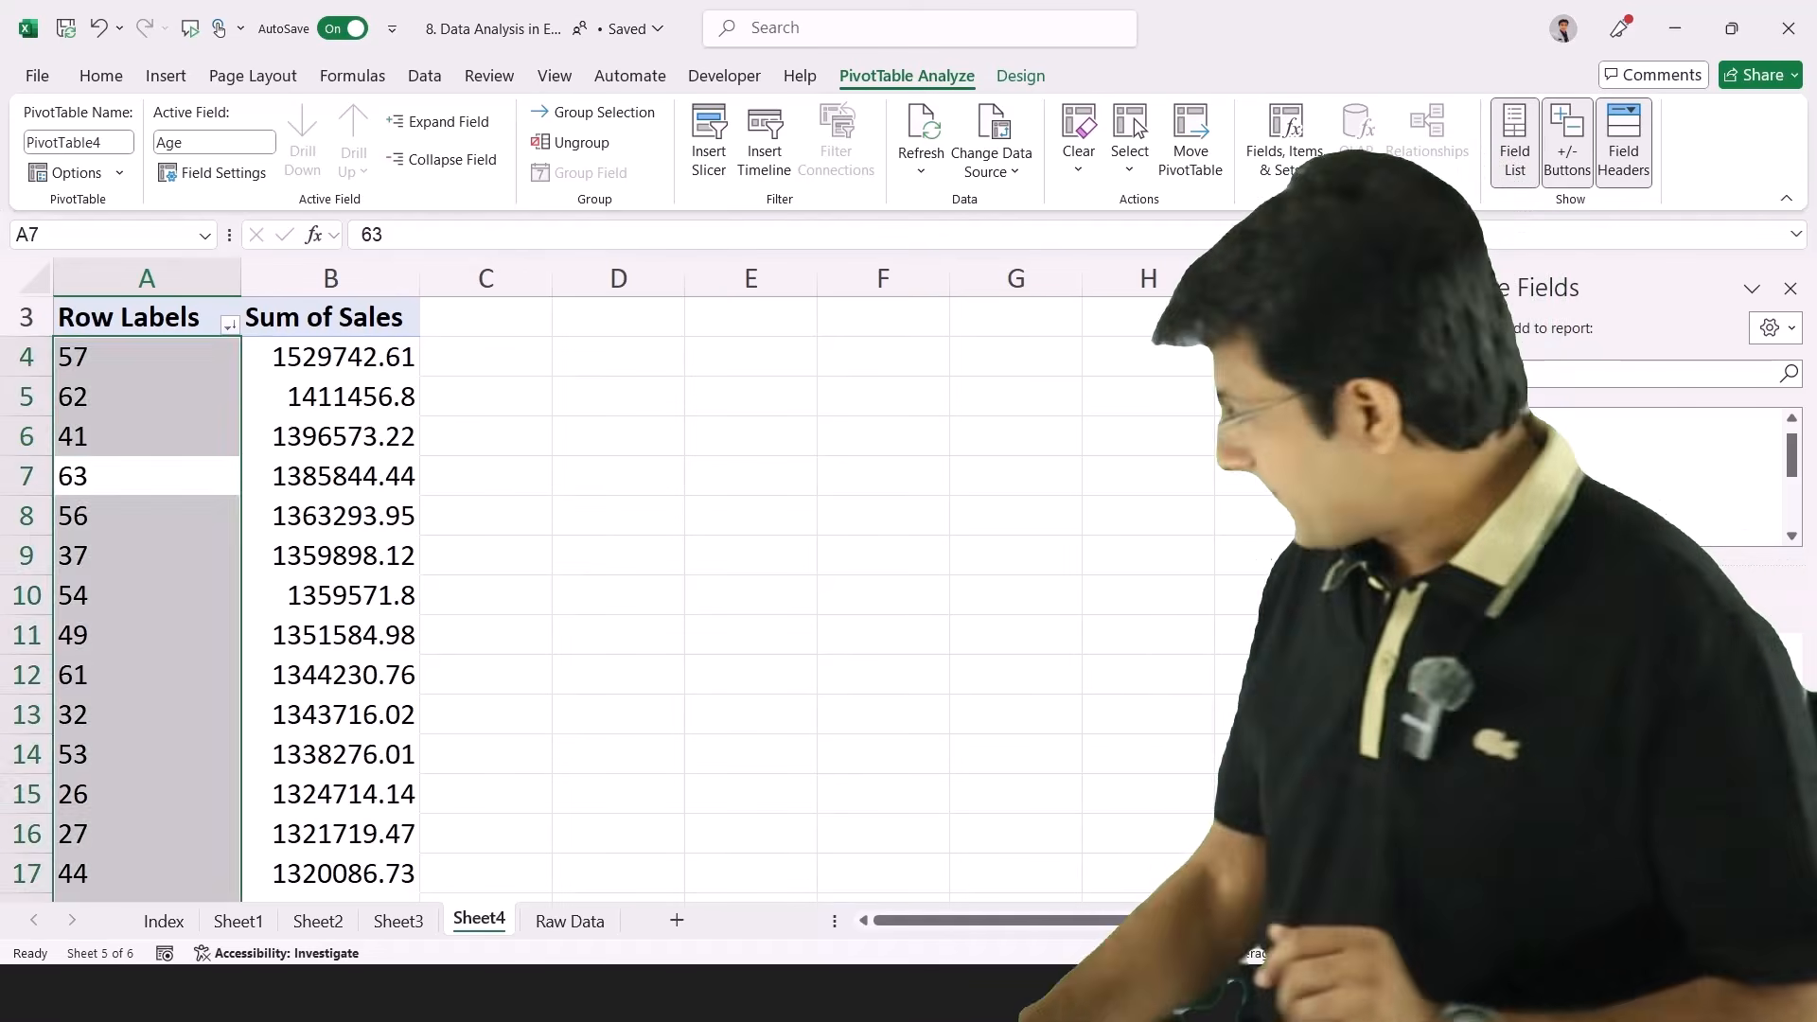
pyautogui.click(331, 516)
# - Create a PivotTable on a new worksheet from the Raw Data range A1:H10001
pyautogui.click(569, 921)
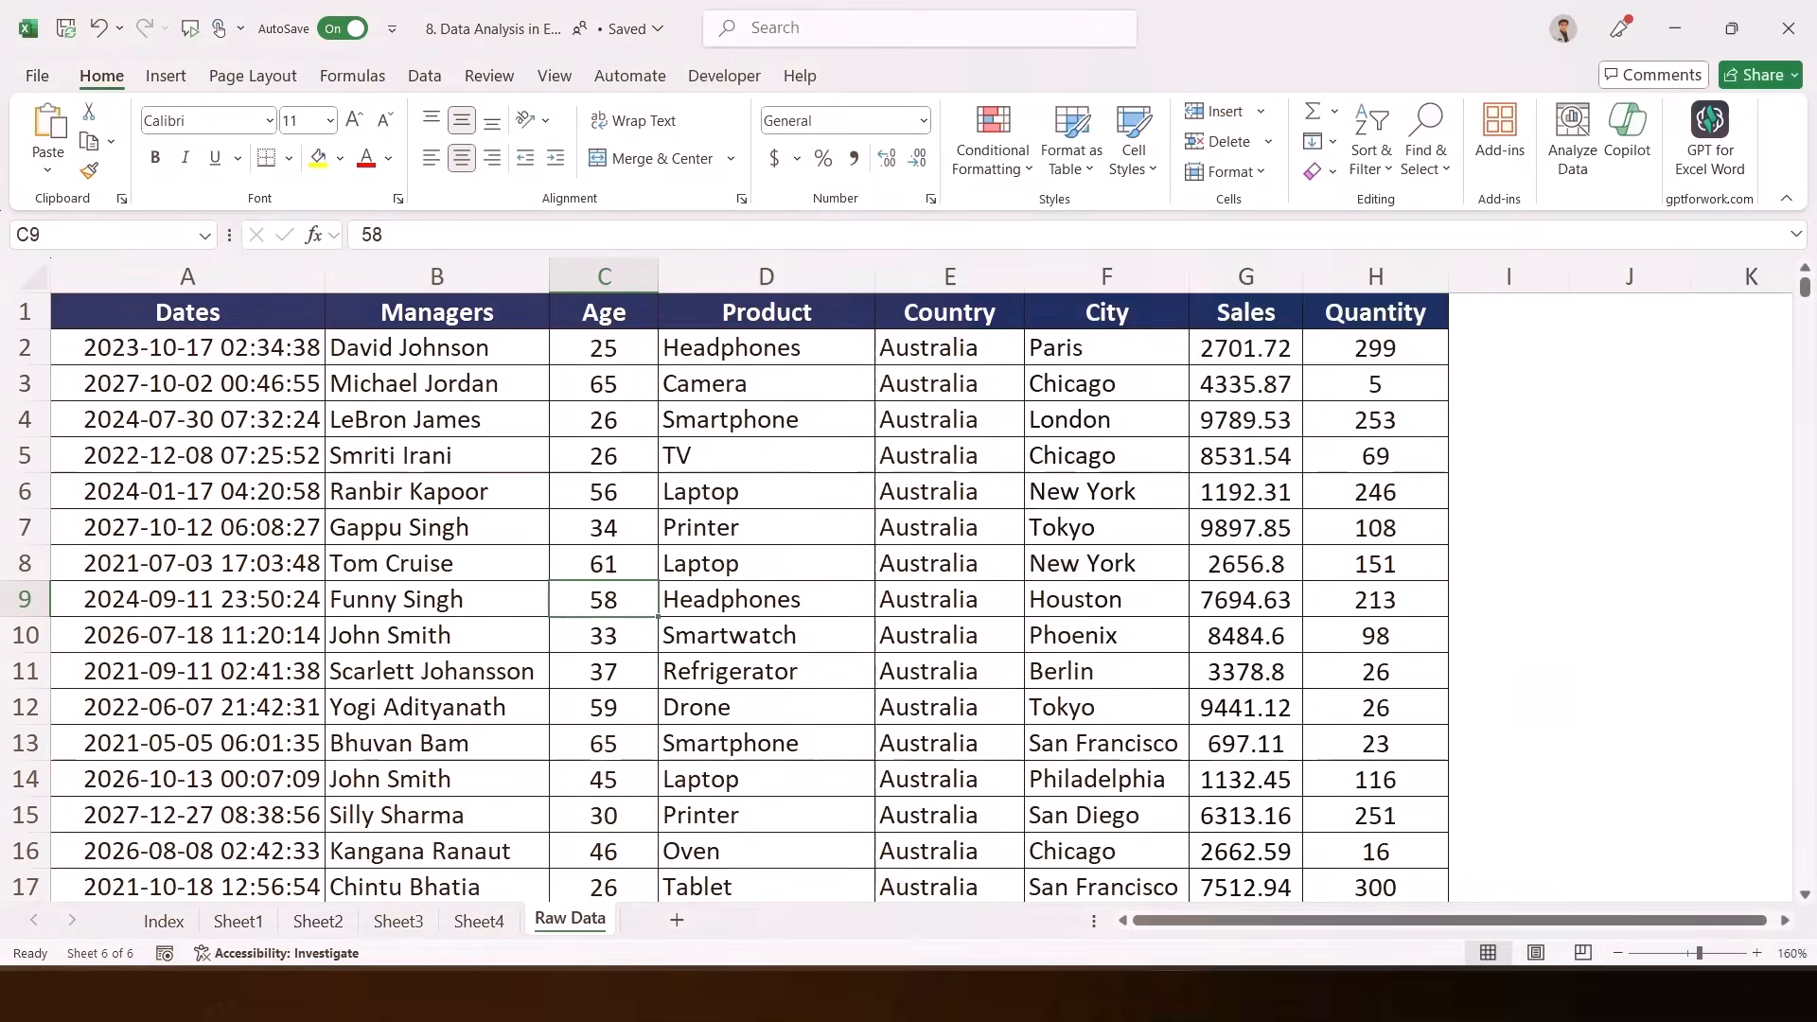
pyautogui.hscroll(1, 716, 668)
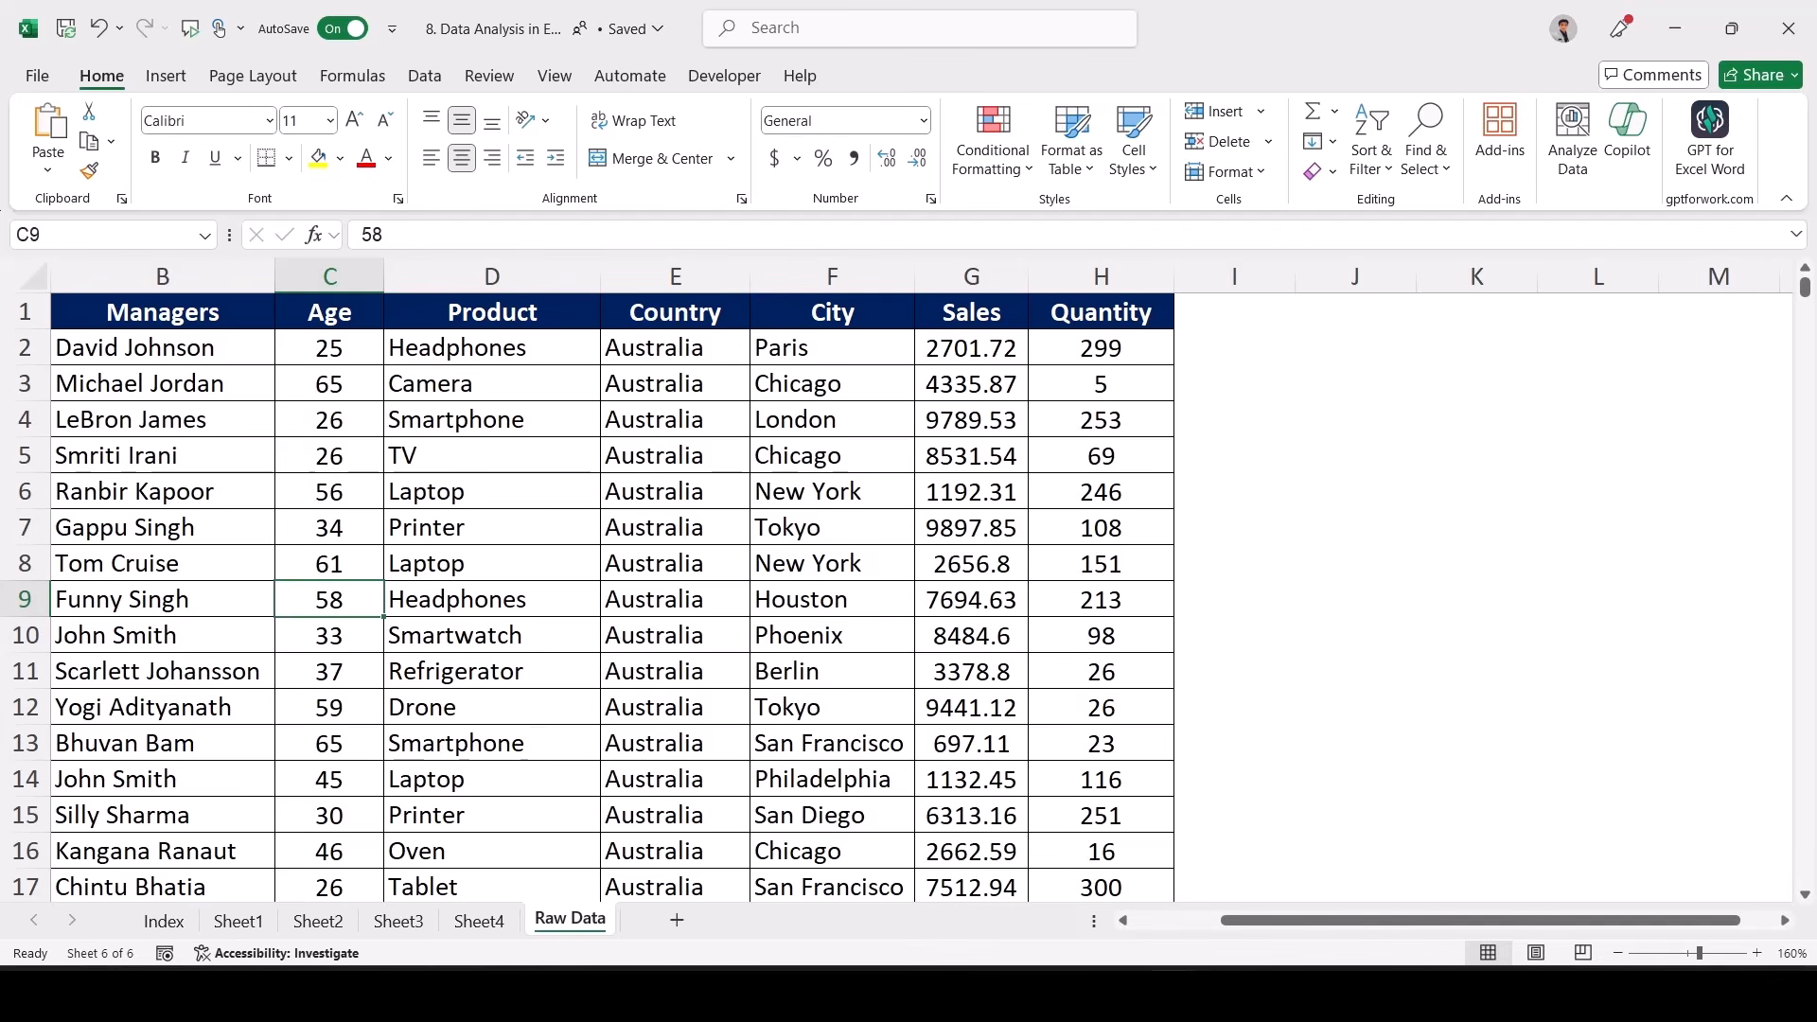
pyautogui.click(674, 457)
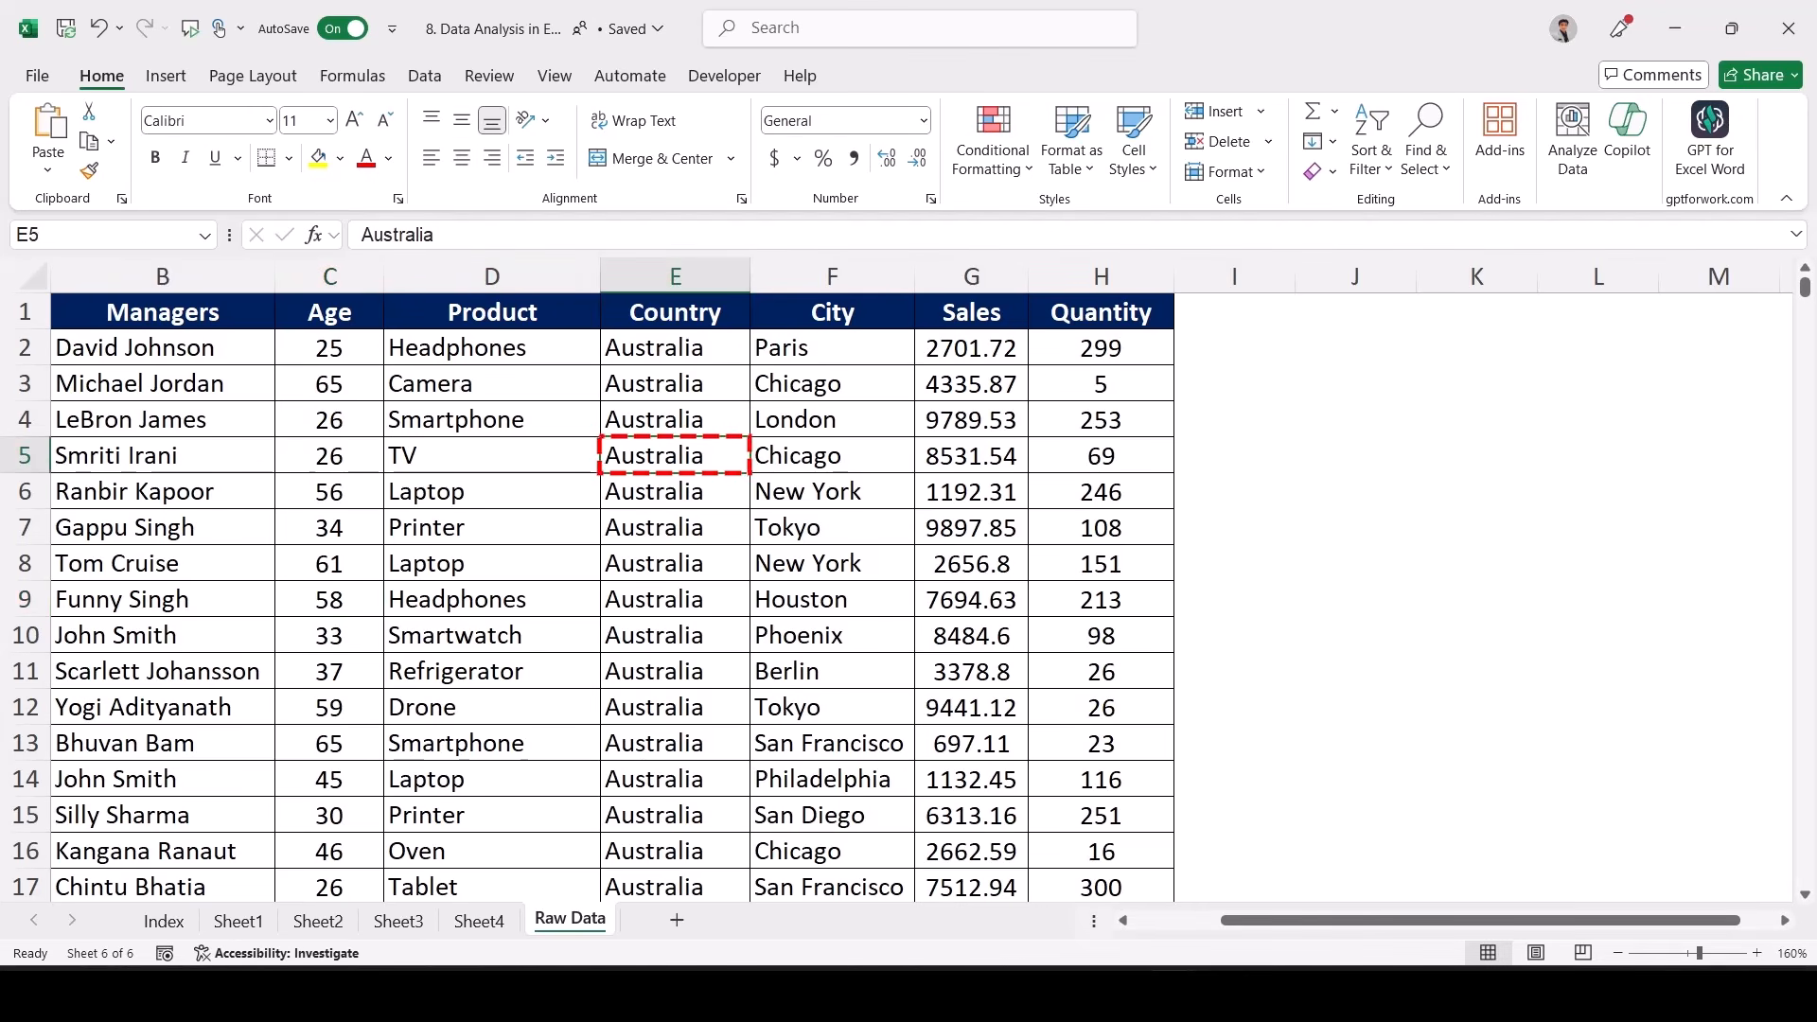
pyautogui.click(165, 76)
pyautogui.click(57, 132)
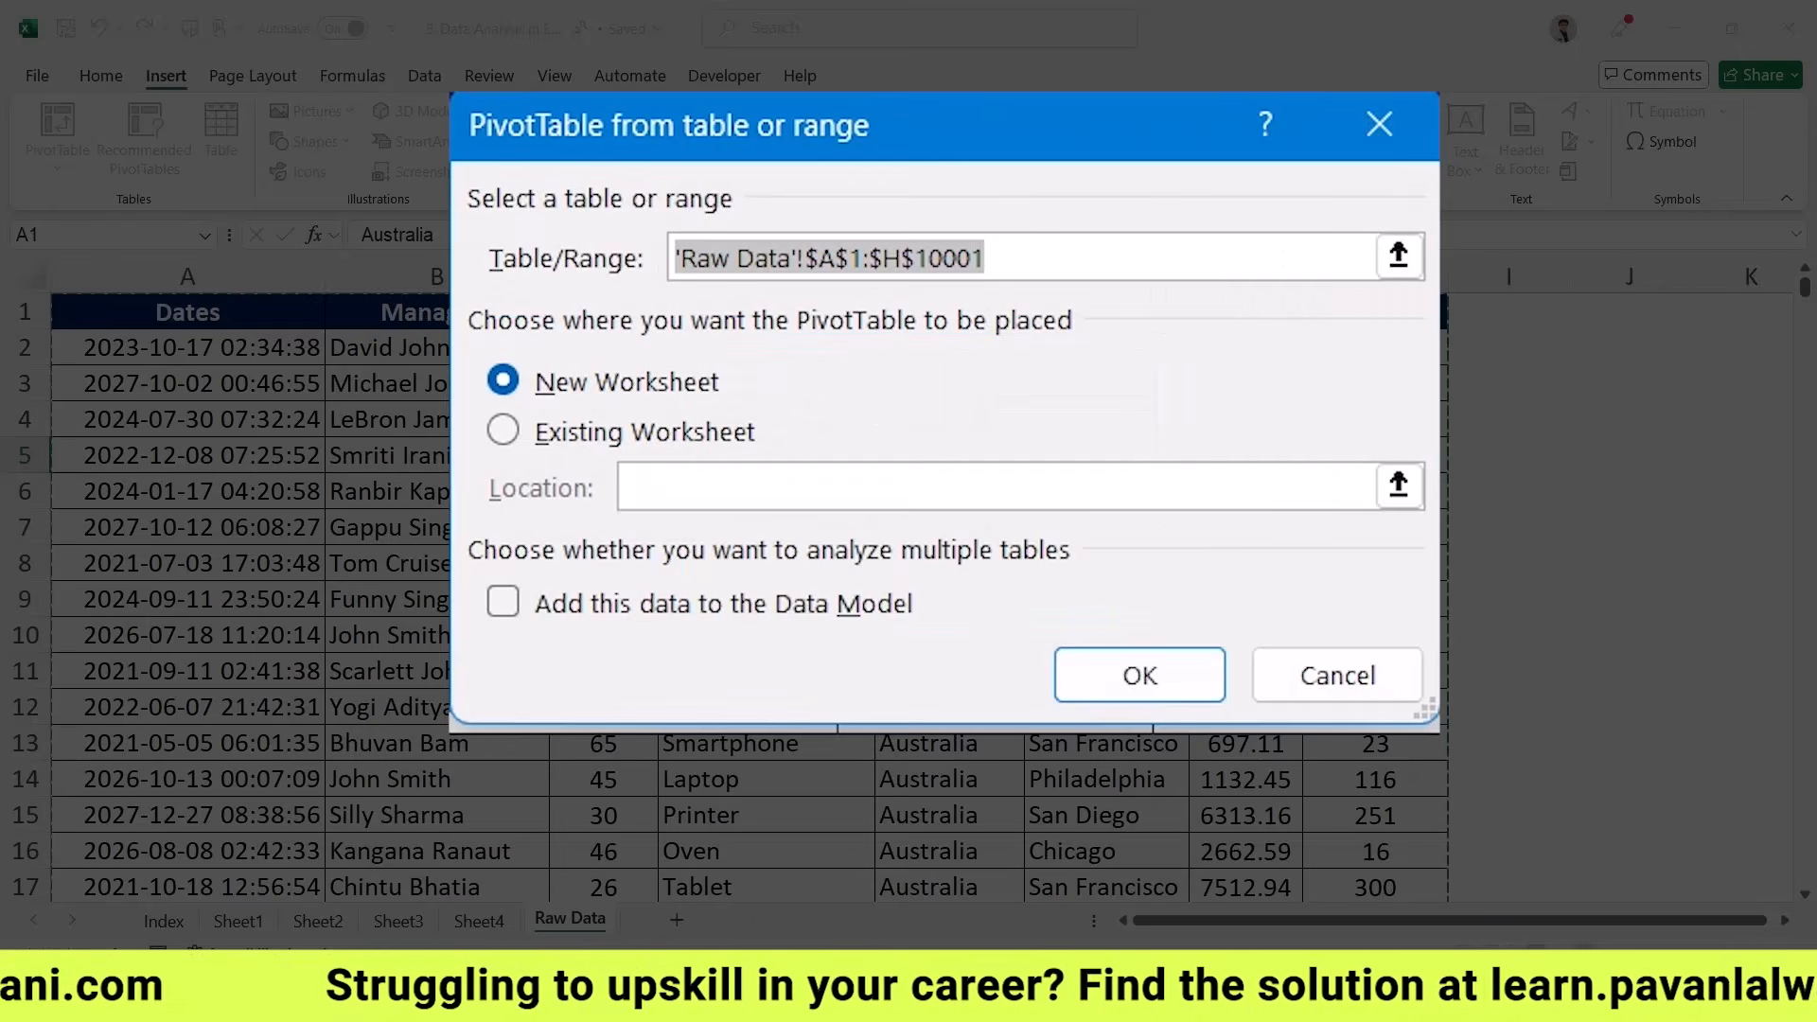
pyautogui.click(1141, 675)
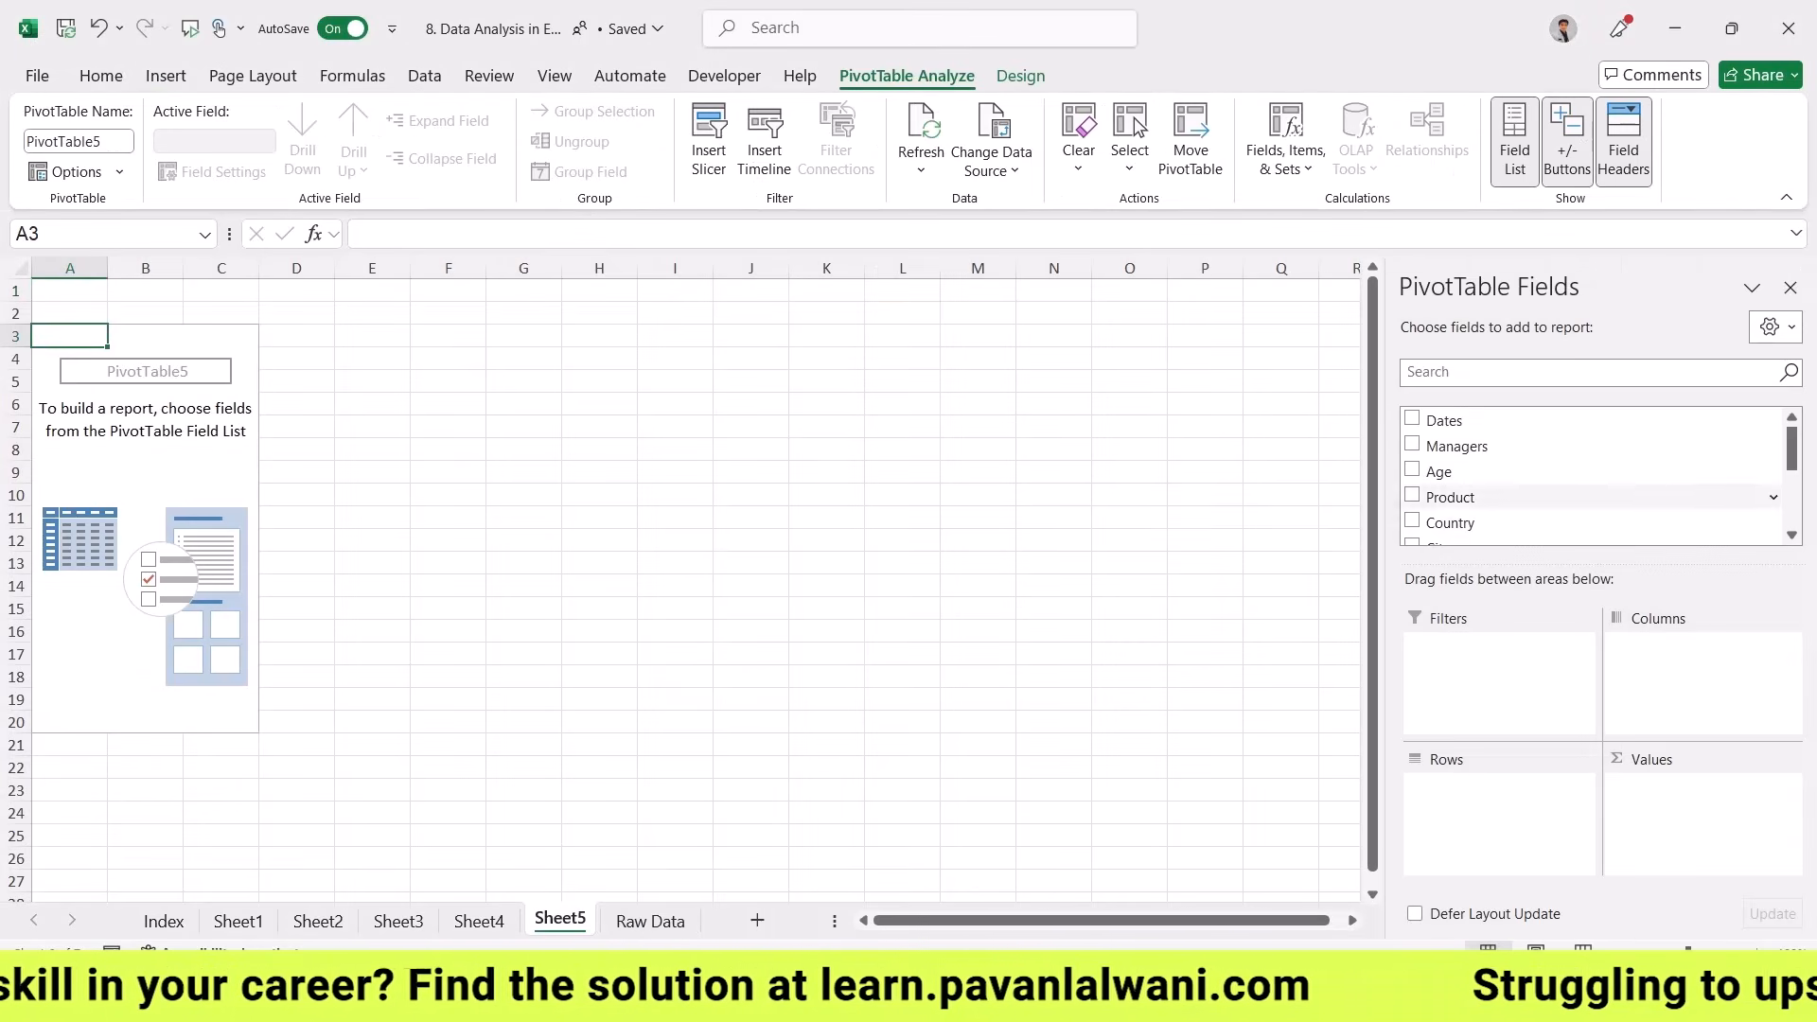
# - Add Product to the rows and Sales to the values of the new PivotTable
pyautogui.click(1412, 497)
pyautogui.scroll(-3, 1590, 505)
pyautogui.scroll(2, 1590, 473)
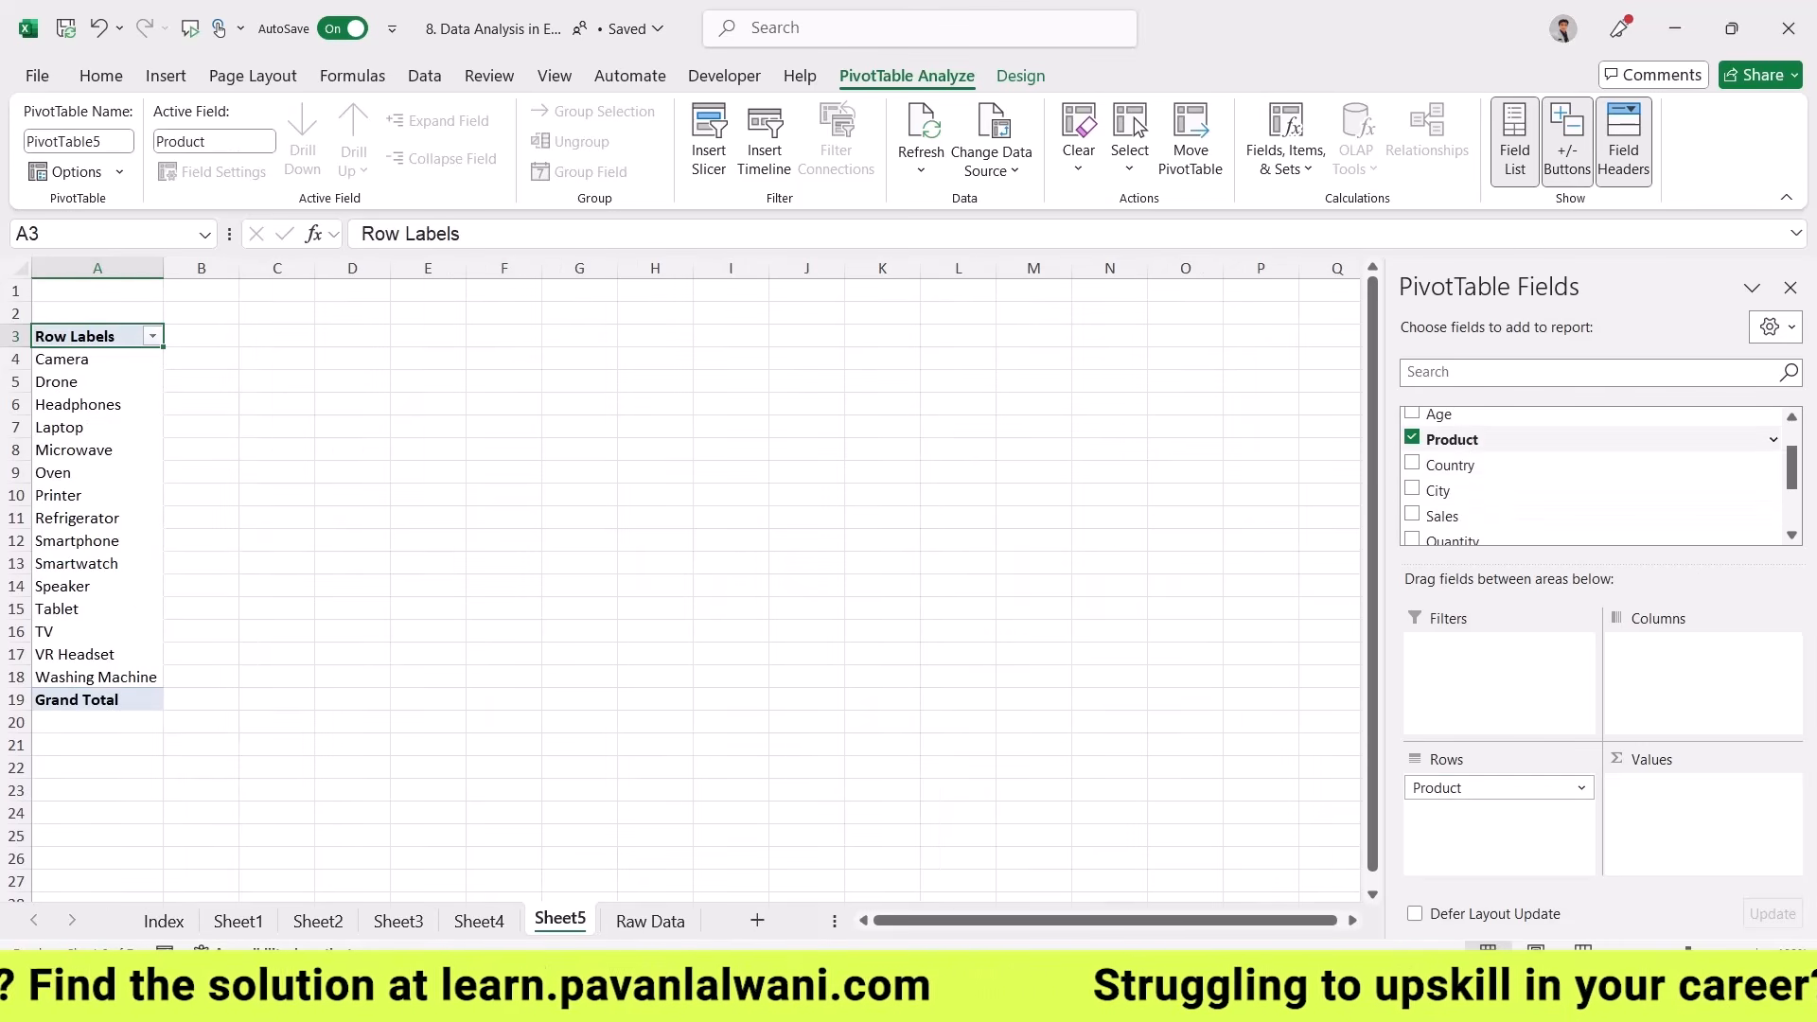
pyautogui.click(1412, 516)
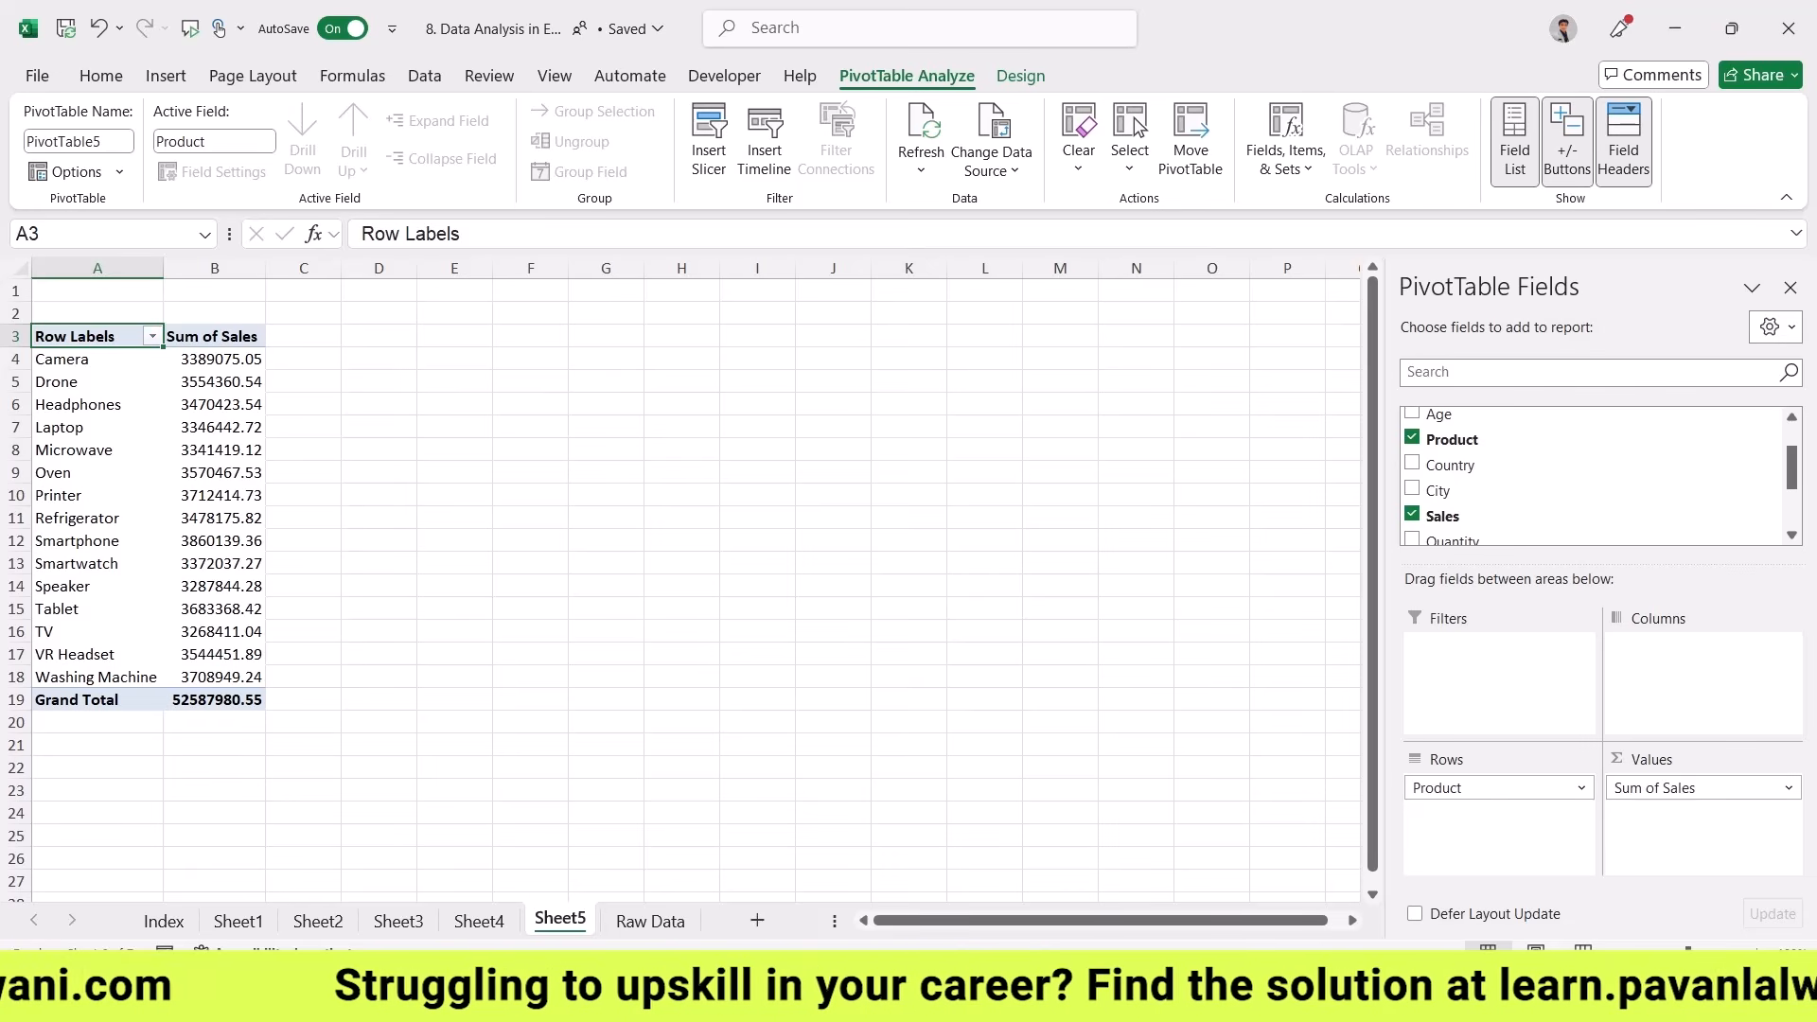
pyautogui.scroll(2, 681, 577)
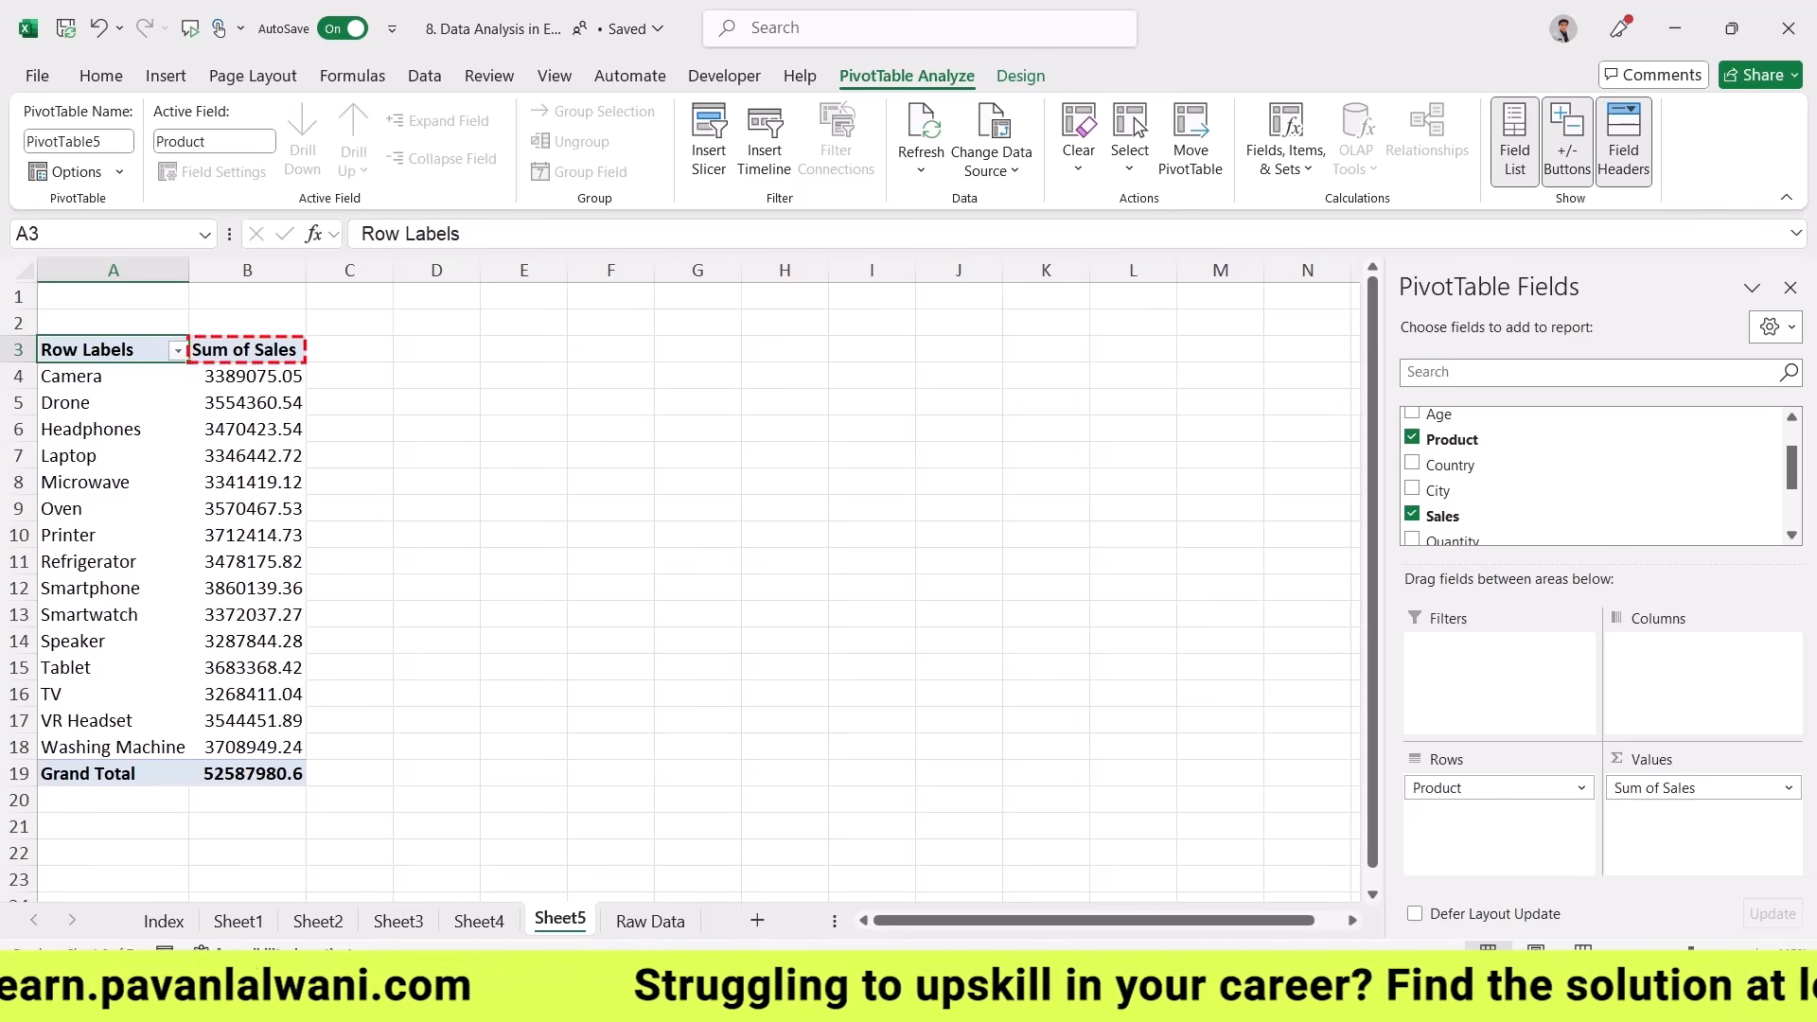
# - Change the Sales value field so that it summarises by Average instead of Sum
pyautogui.doubleClick(247, 350)
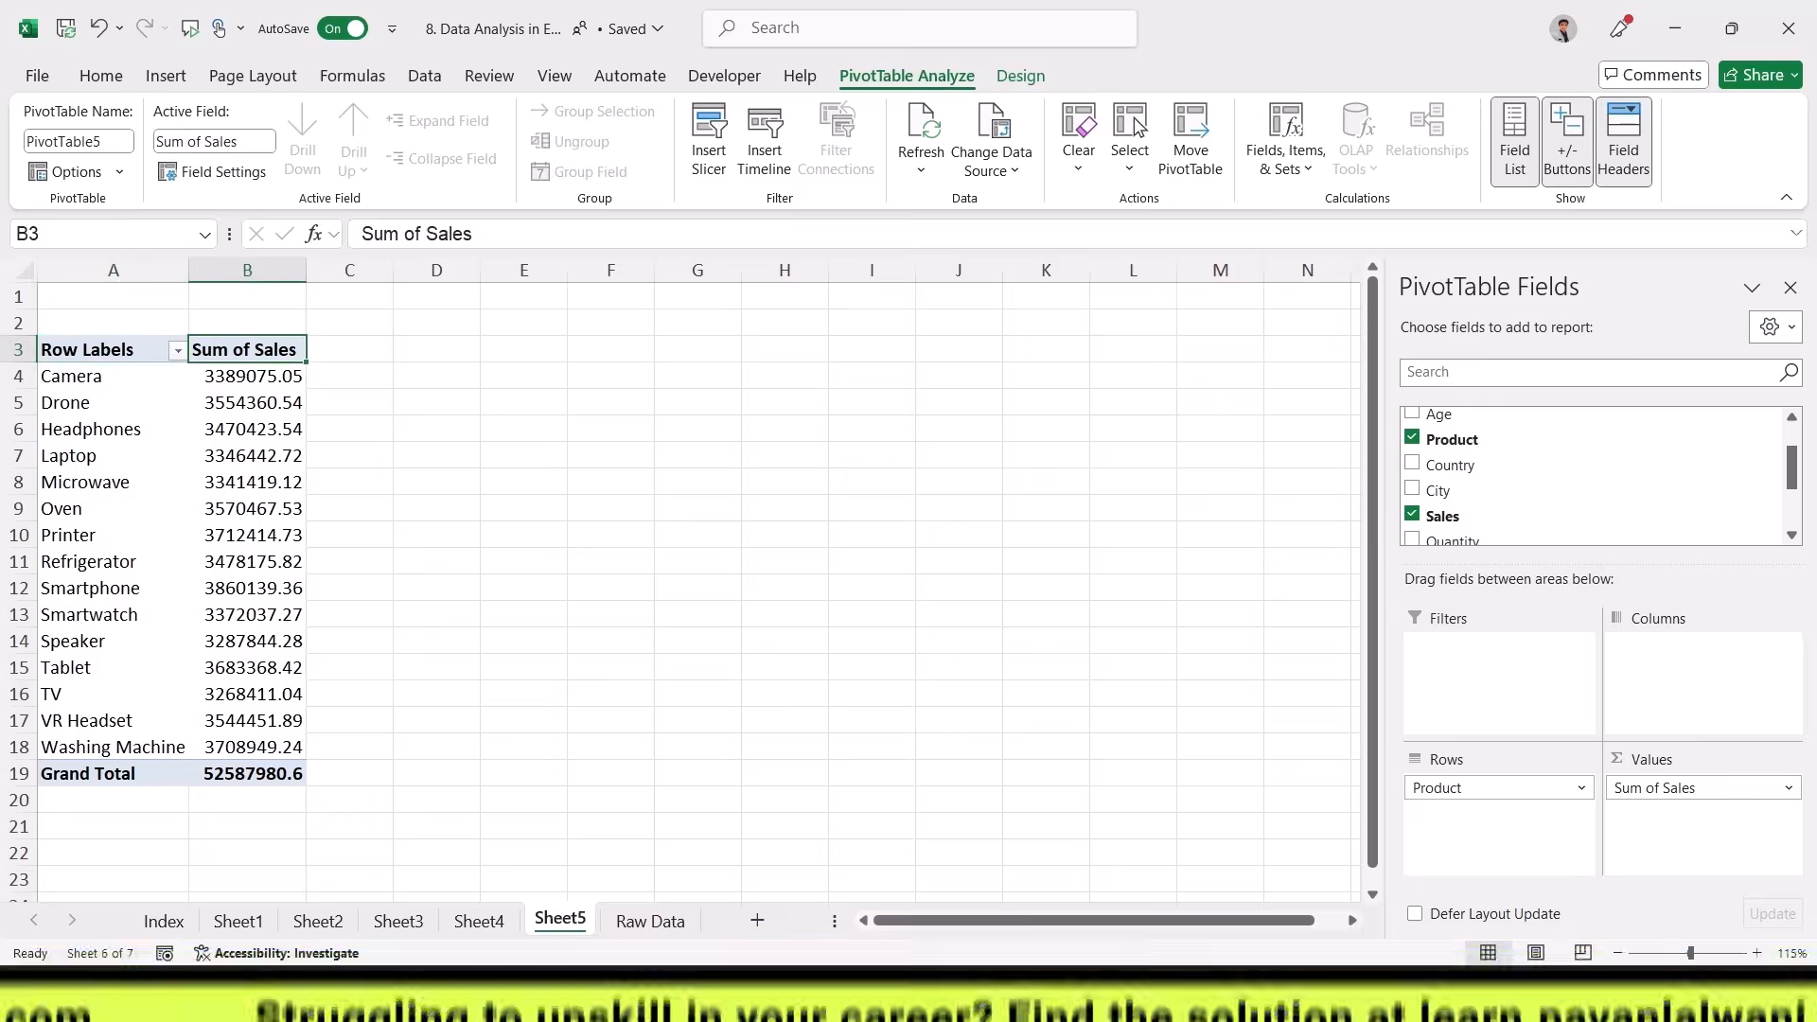
pyautogui.moveTo(875, 260); pyautogui.dragTo(426, 276)
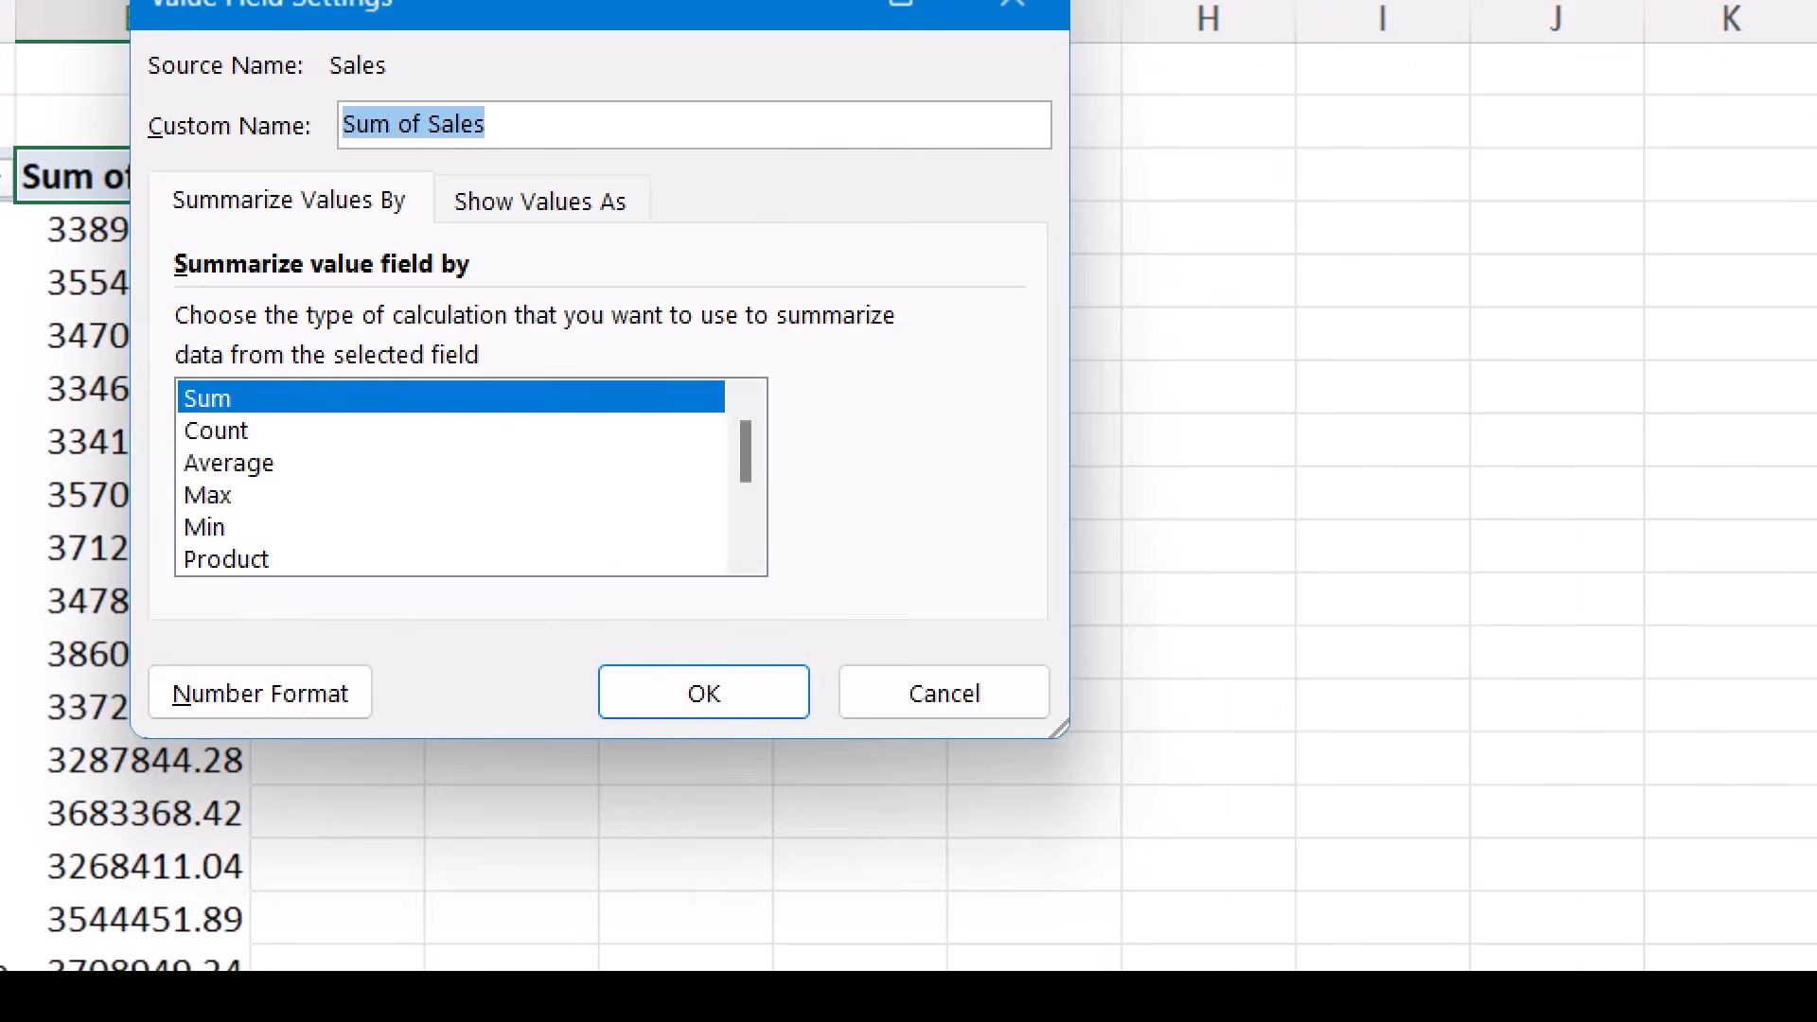
pyautogui.click(294, 468)
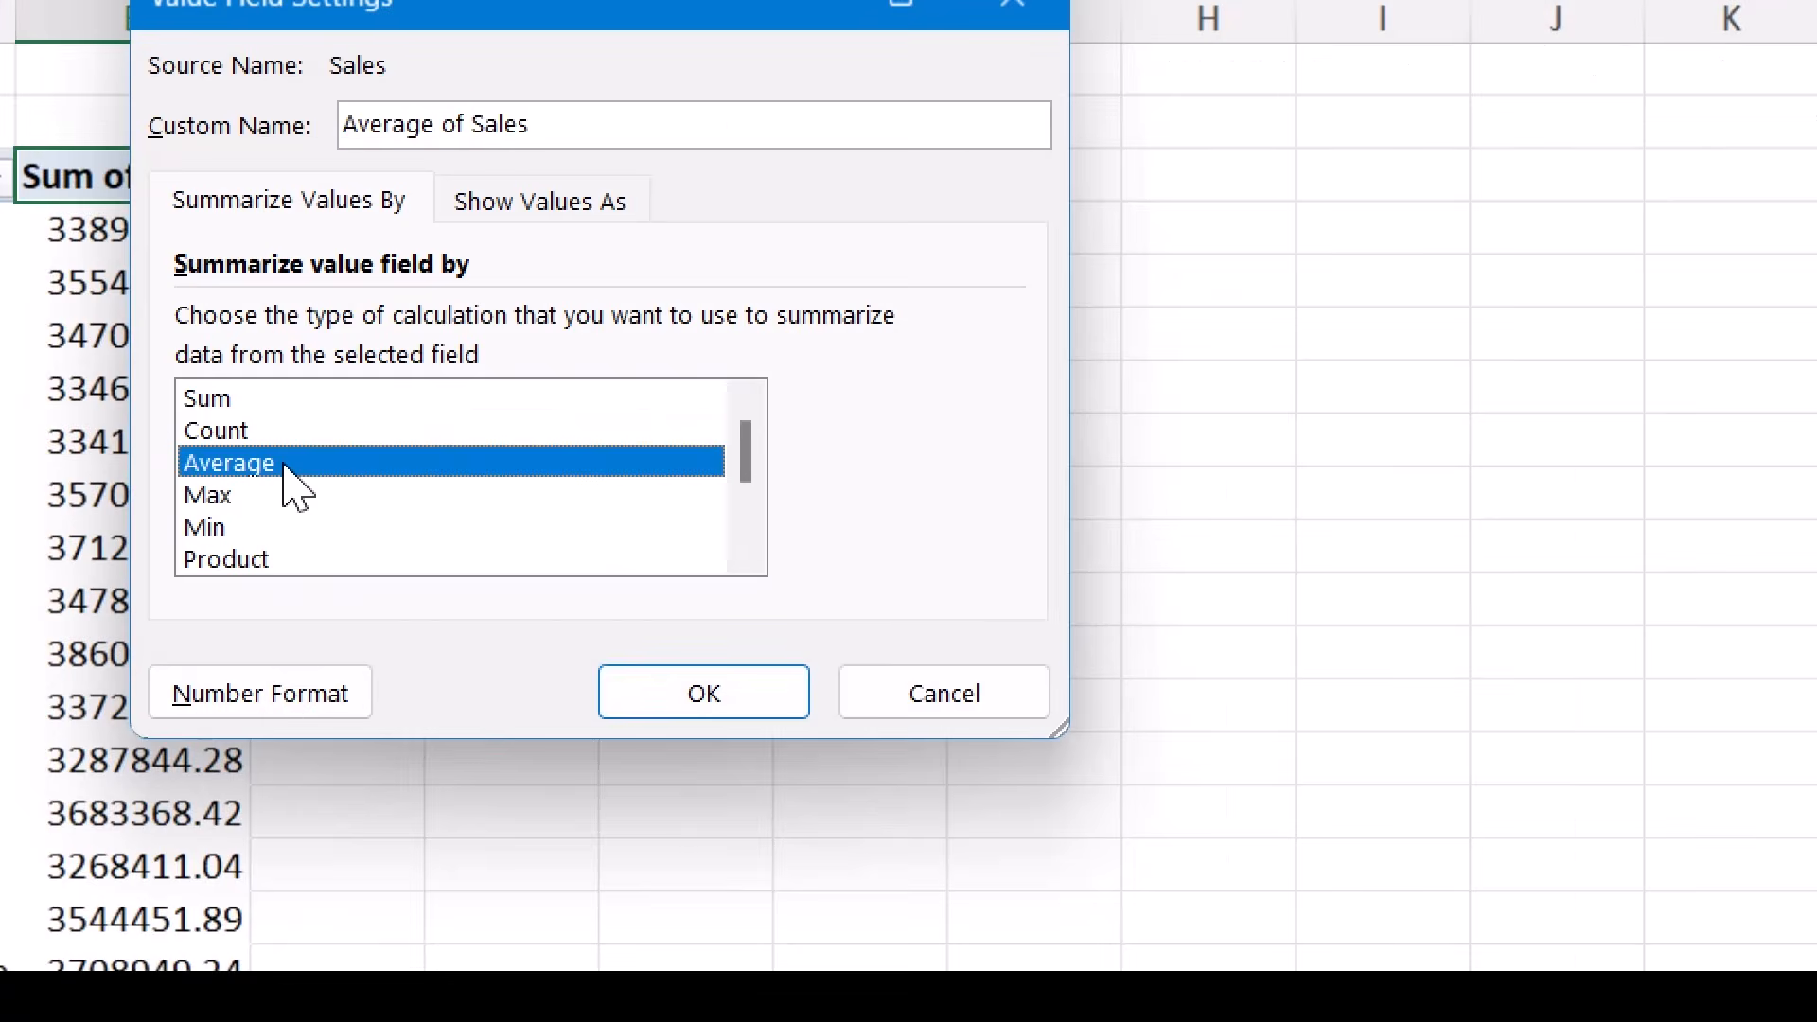
pyautogui.click(795, 710)
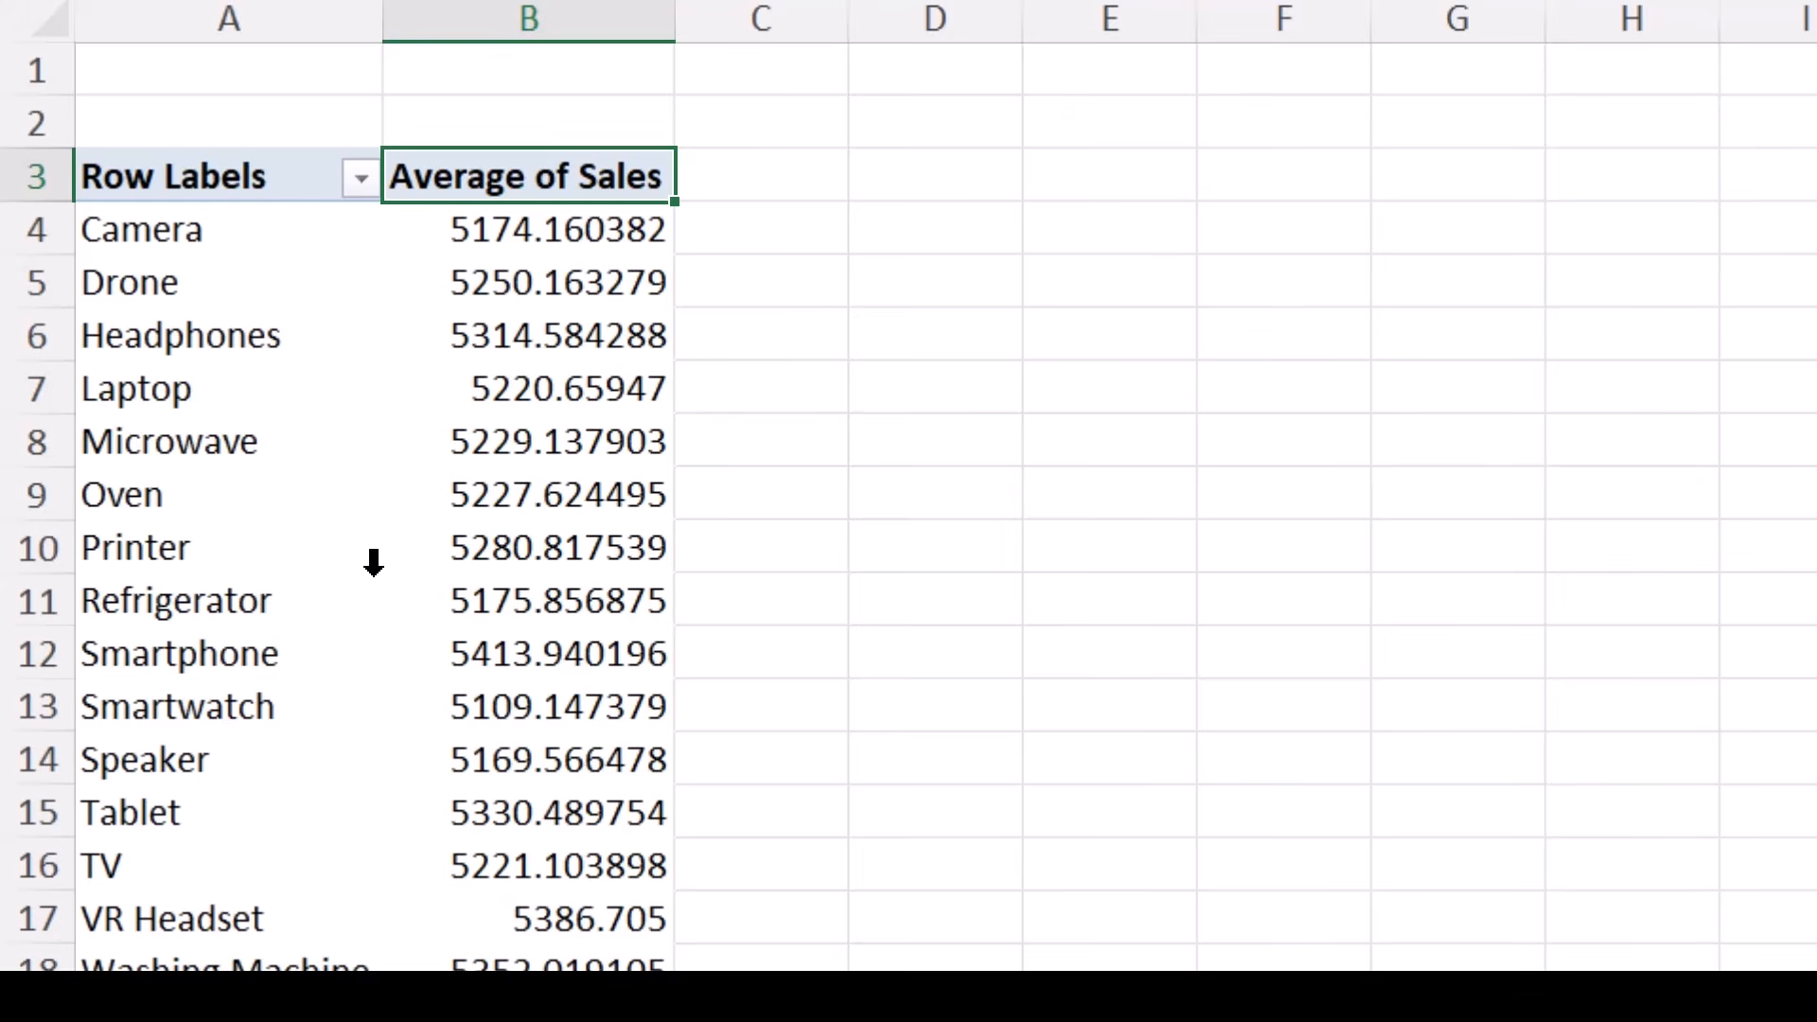
pyautogui.hotkey('ctrl', 'c')
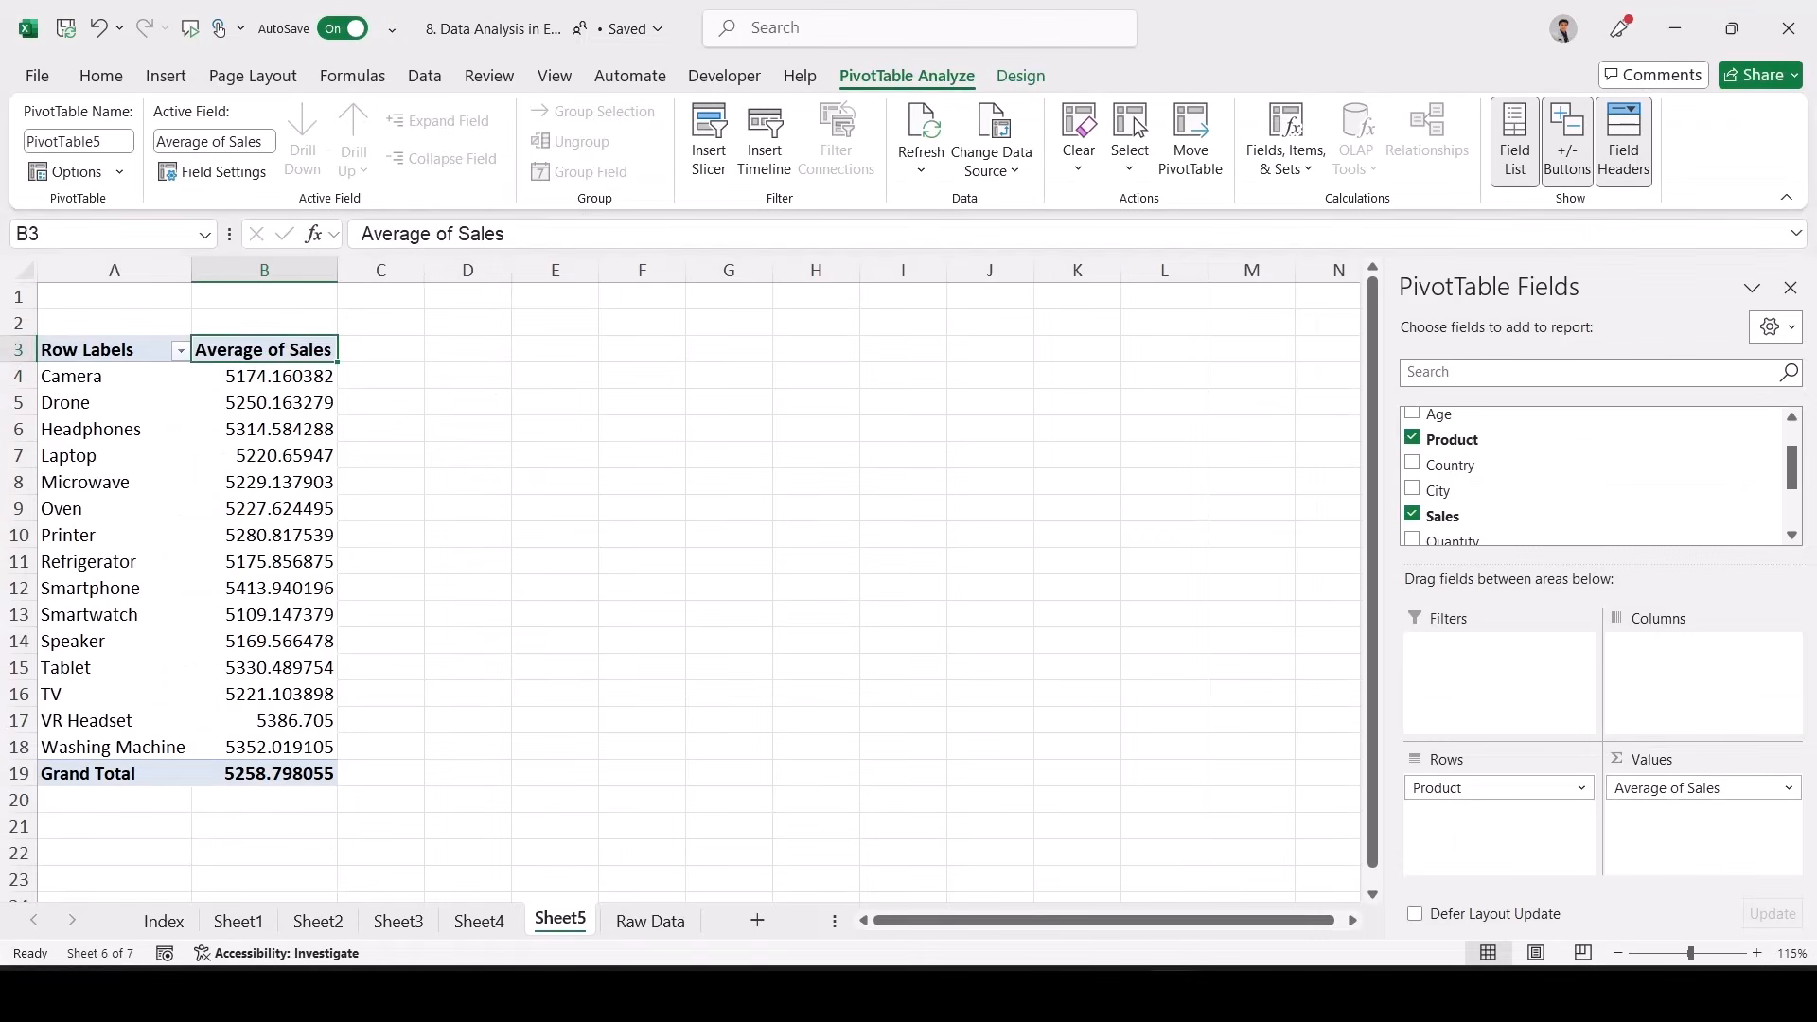
# - Format the average sales values in B4:B18 to show no decimal places
pyautogui.moveTo(615, 227); pyautogui.dragTo(568, 966)
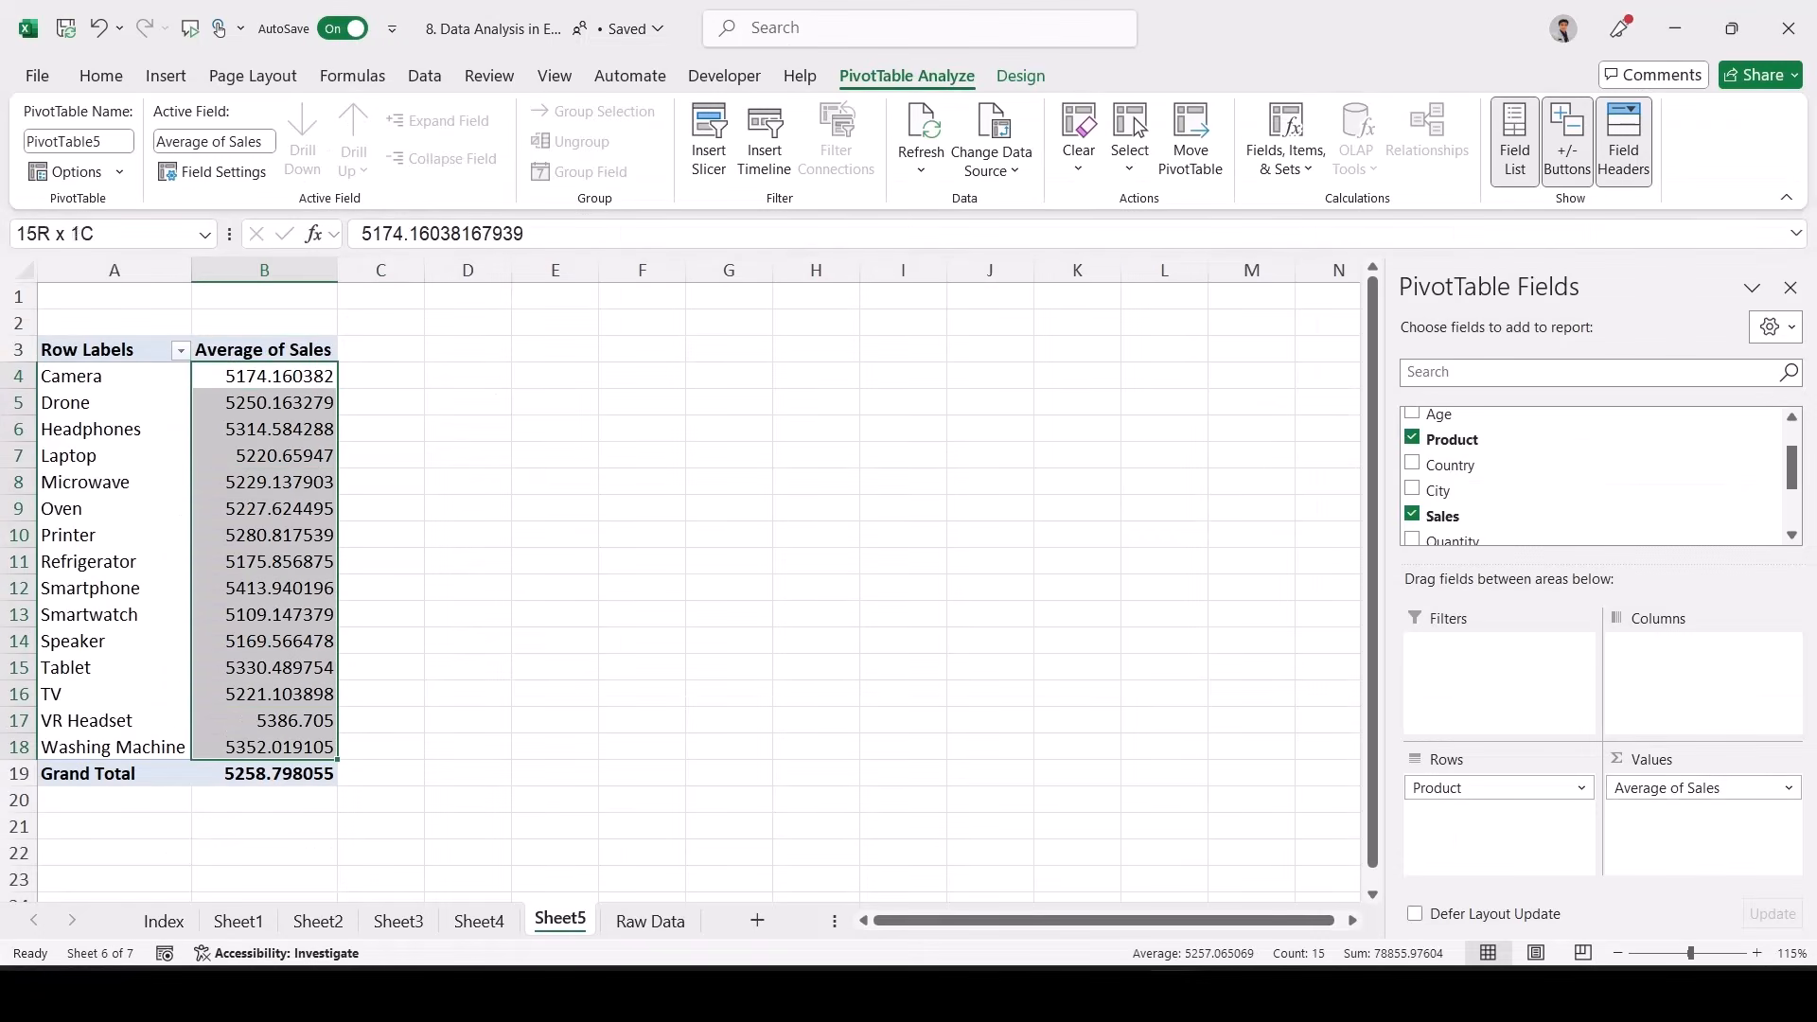
pyautogui.click(101, 76)
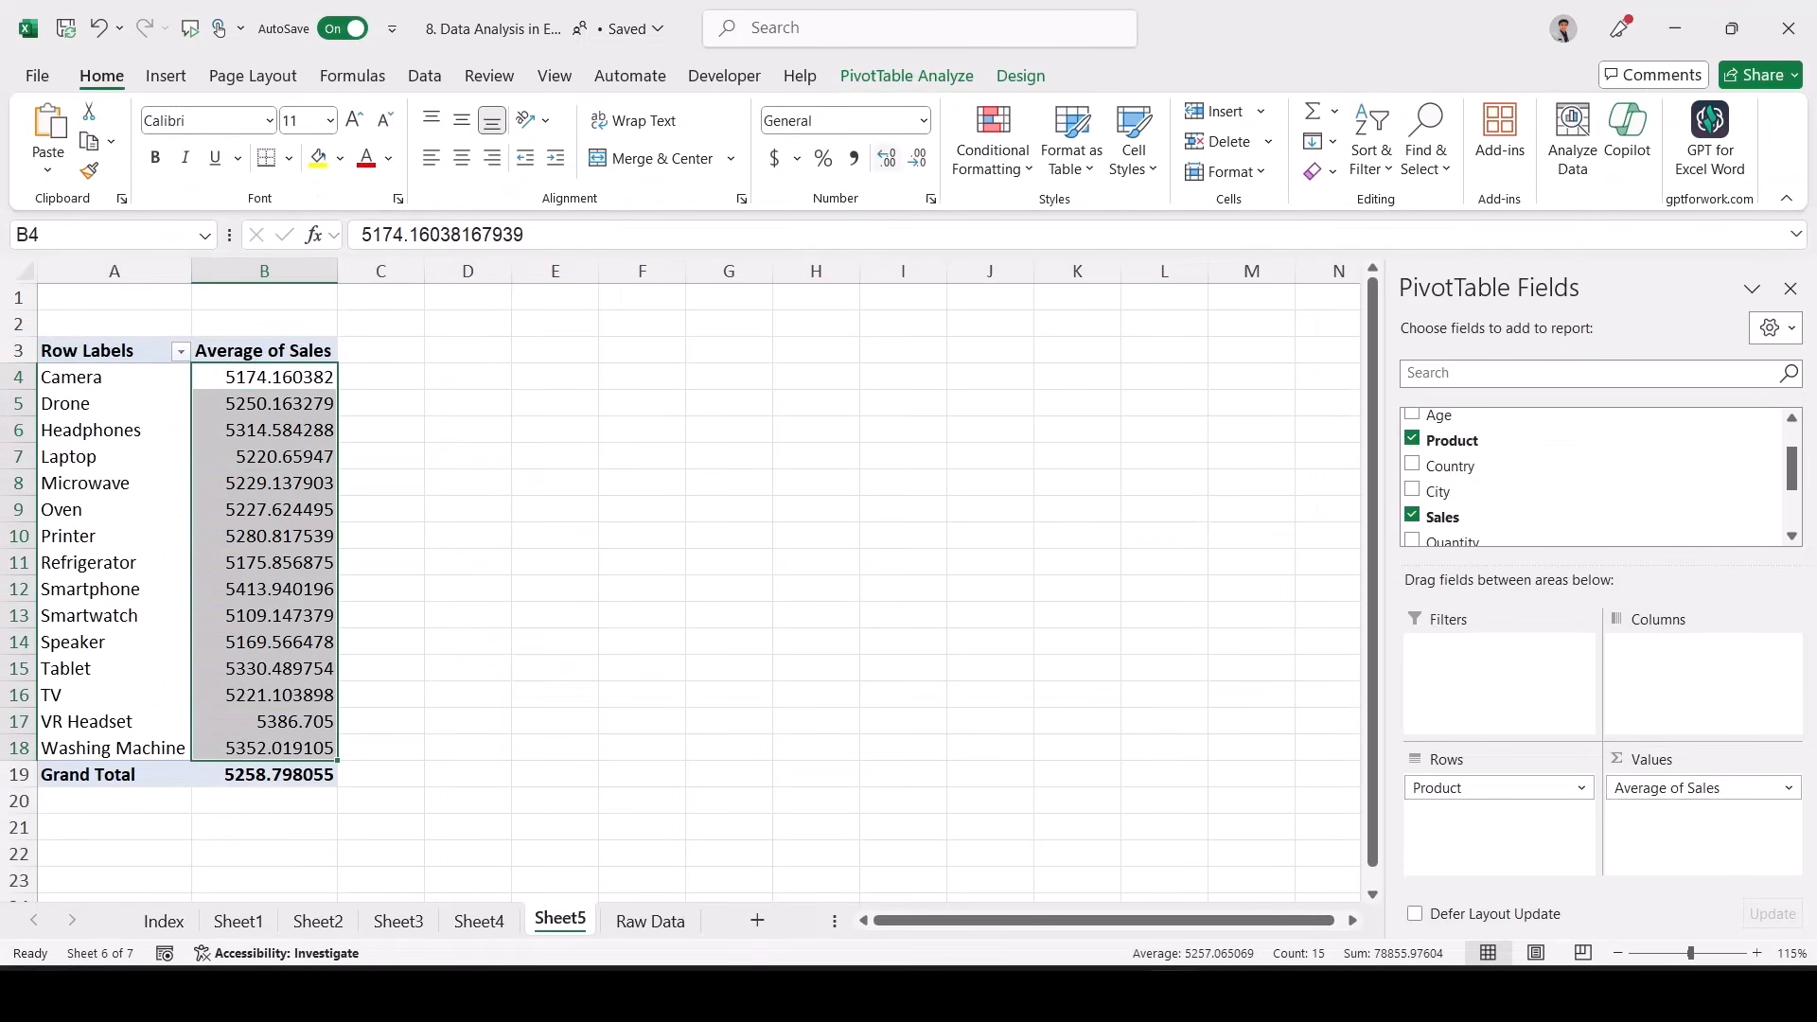
pyautogui.click(916, 158)
pyautogui.click(916, 158)
pyautogui.click(917, 158)
pyautogui.click(916, 158)
pyautogui.click(917, 158)
pyautogui.click(916, 158)
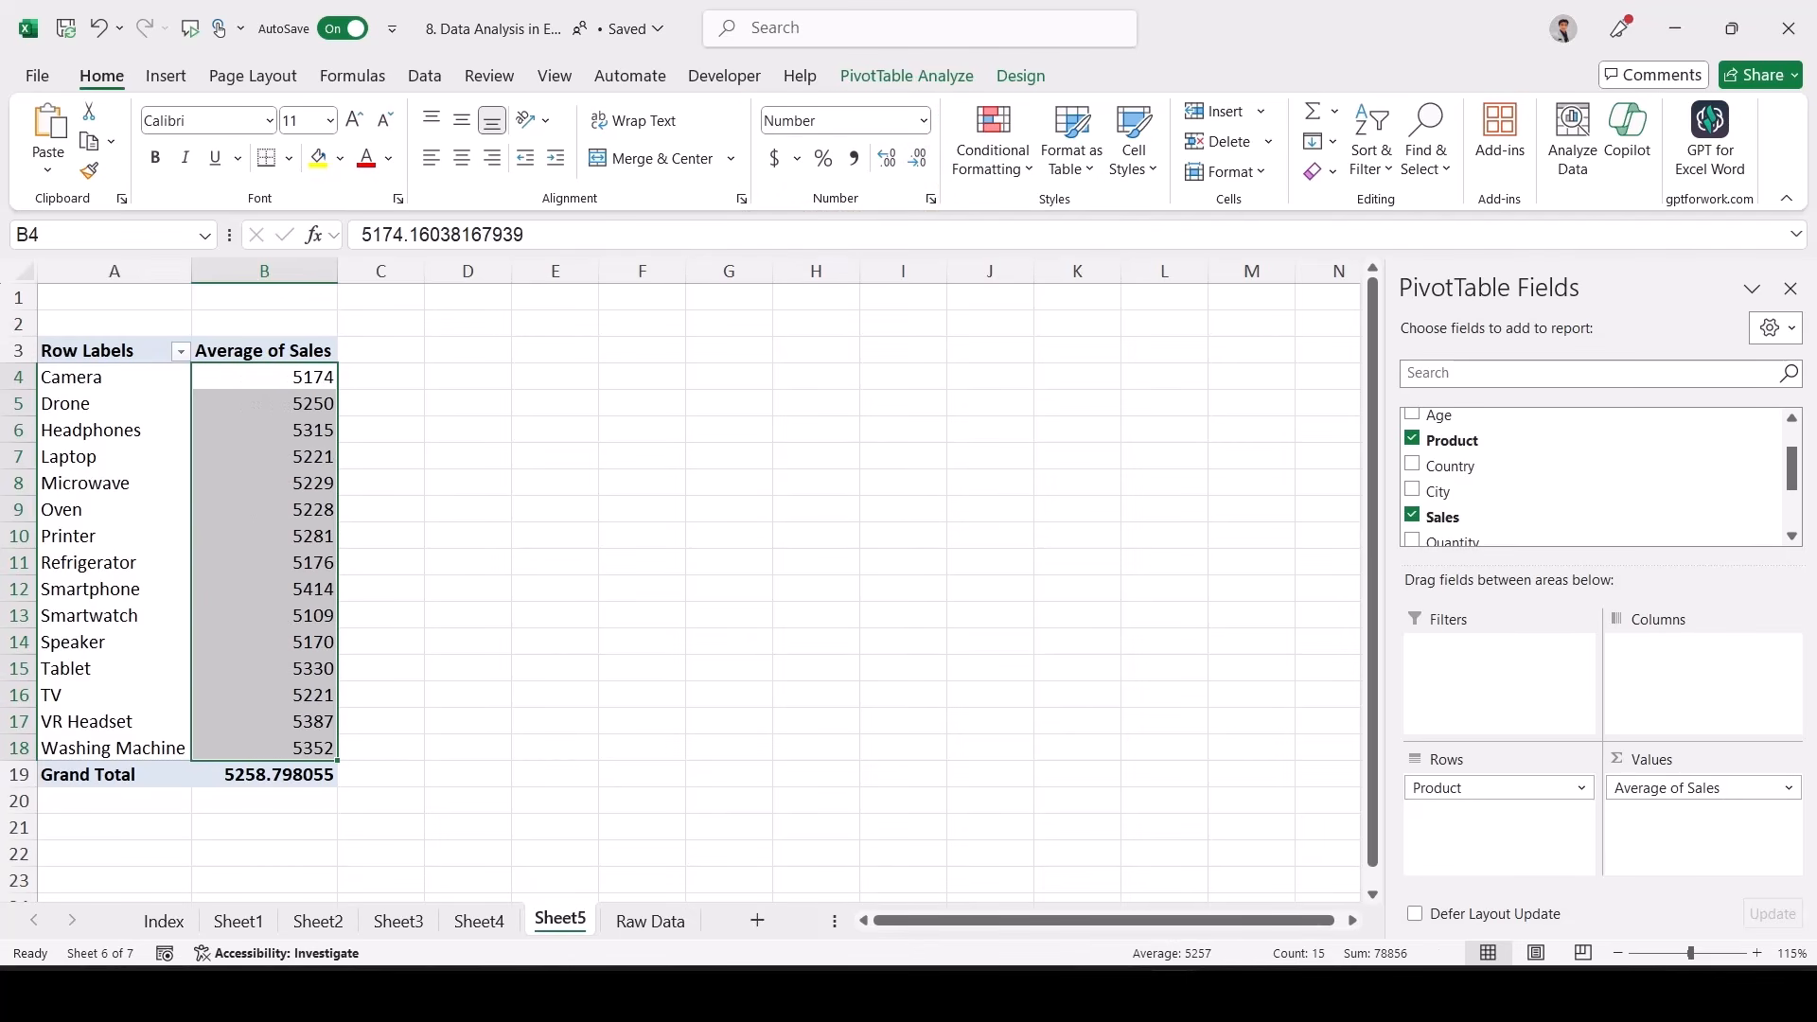
pyautogui.click(264, 563)
# - Sort the products in the PivotTable by Average of Sales from largest to smallest
pyautogui.click(309, 483)
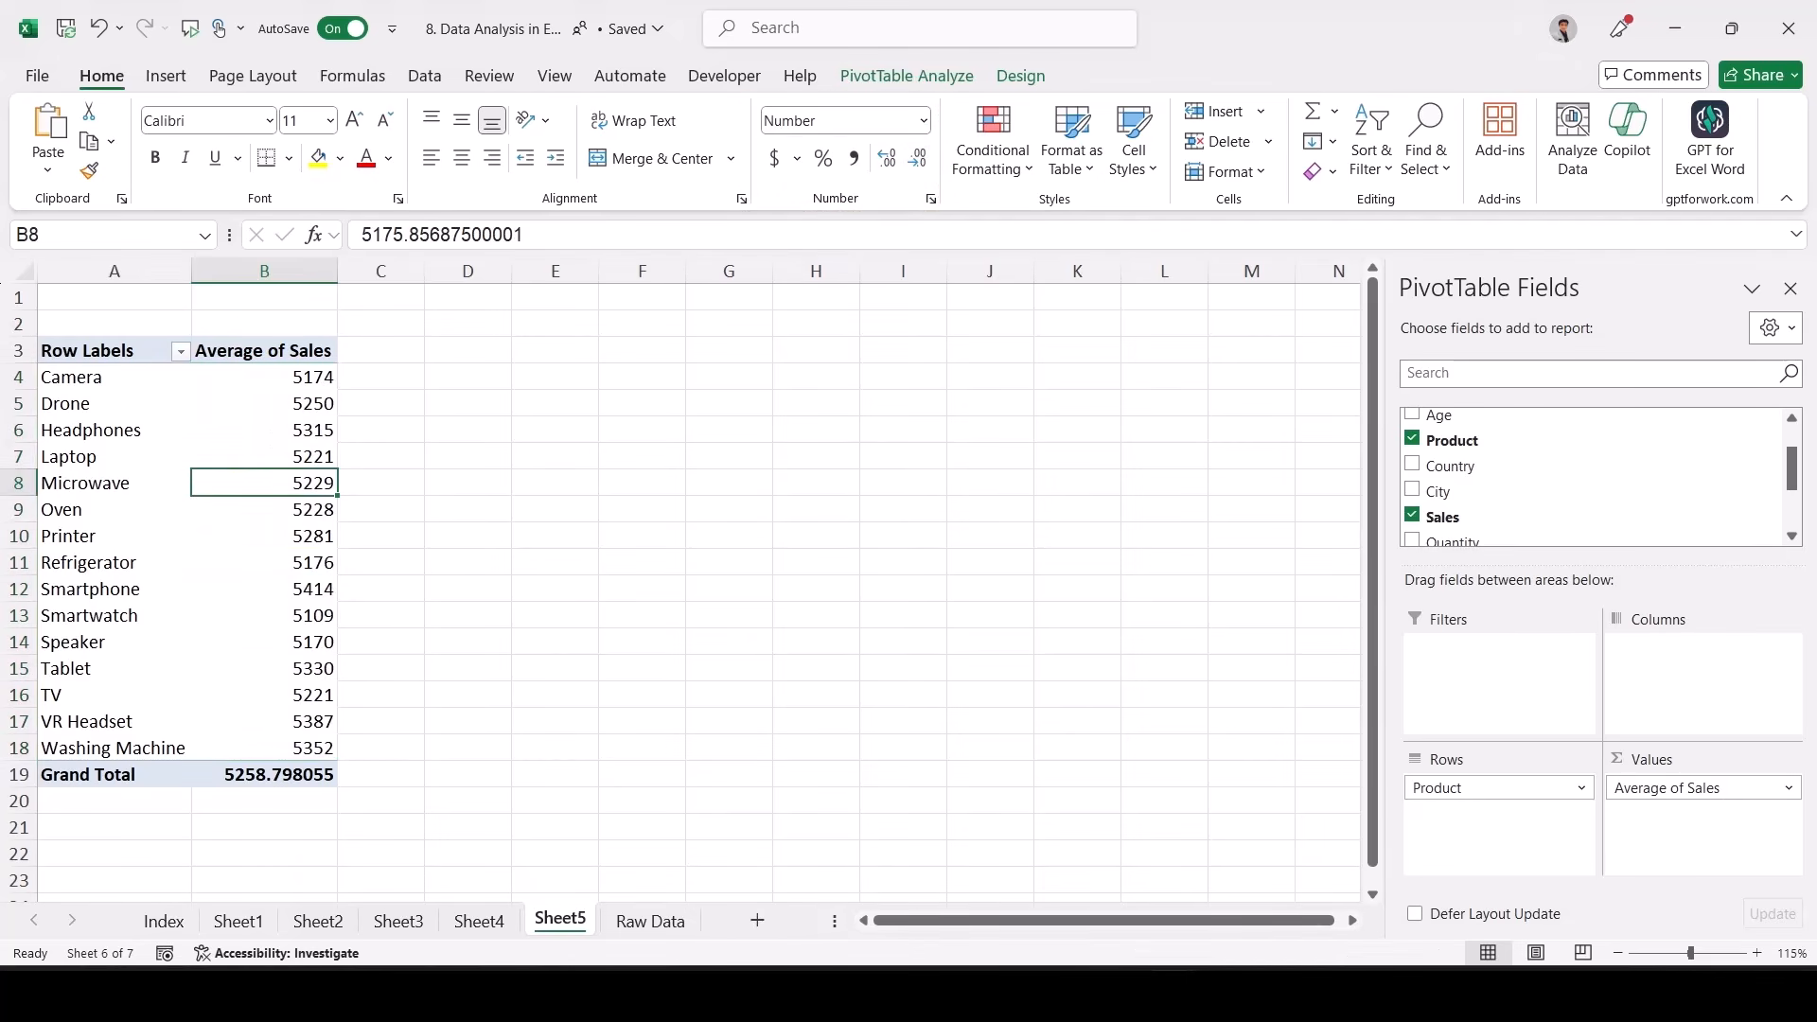
pyautogui.rightClick(309, 482)
pyautogui.moveTo(398, 655)
pyautogui.click(687, 691)
pyautogui.scroll(2, 687, 691)
pyautogui.scroll(1, 701, 587)
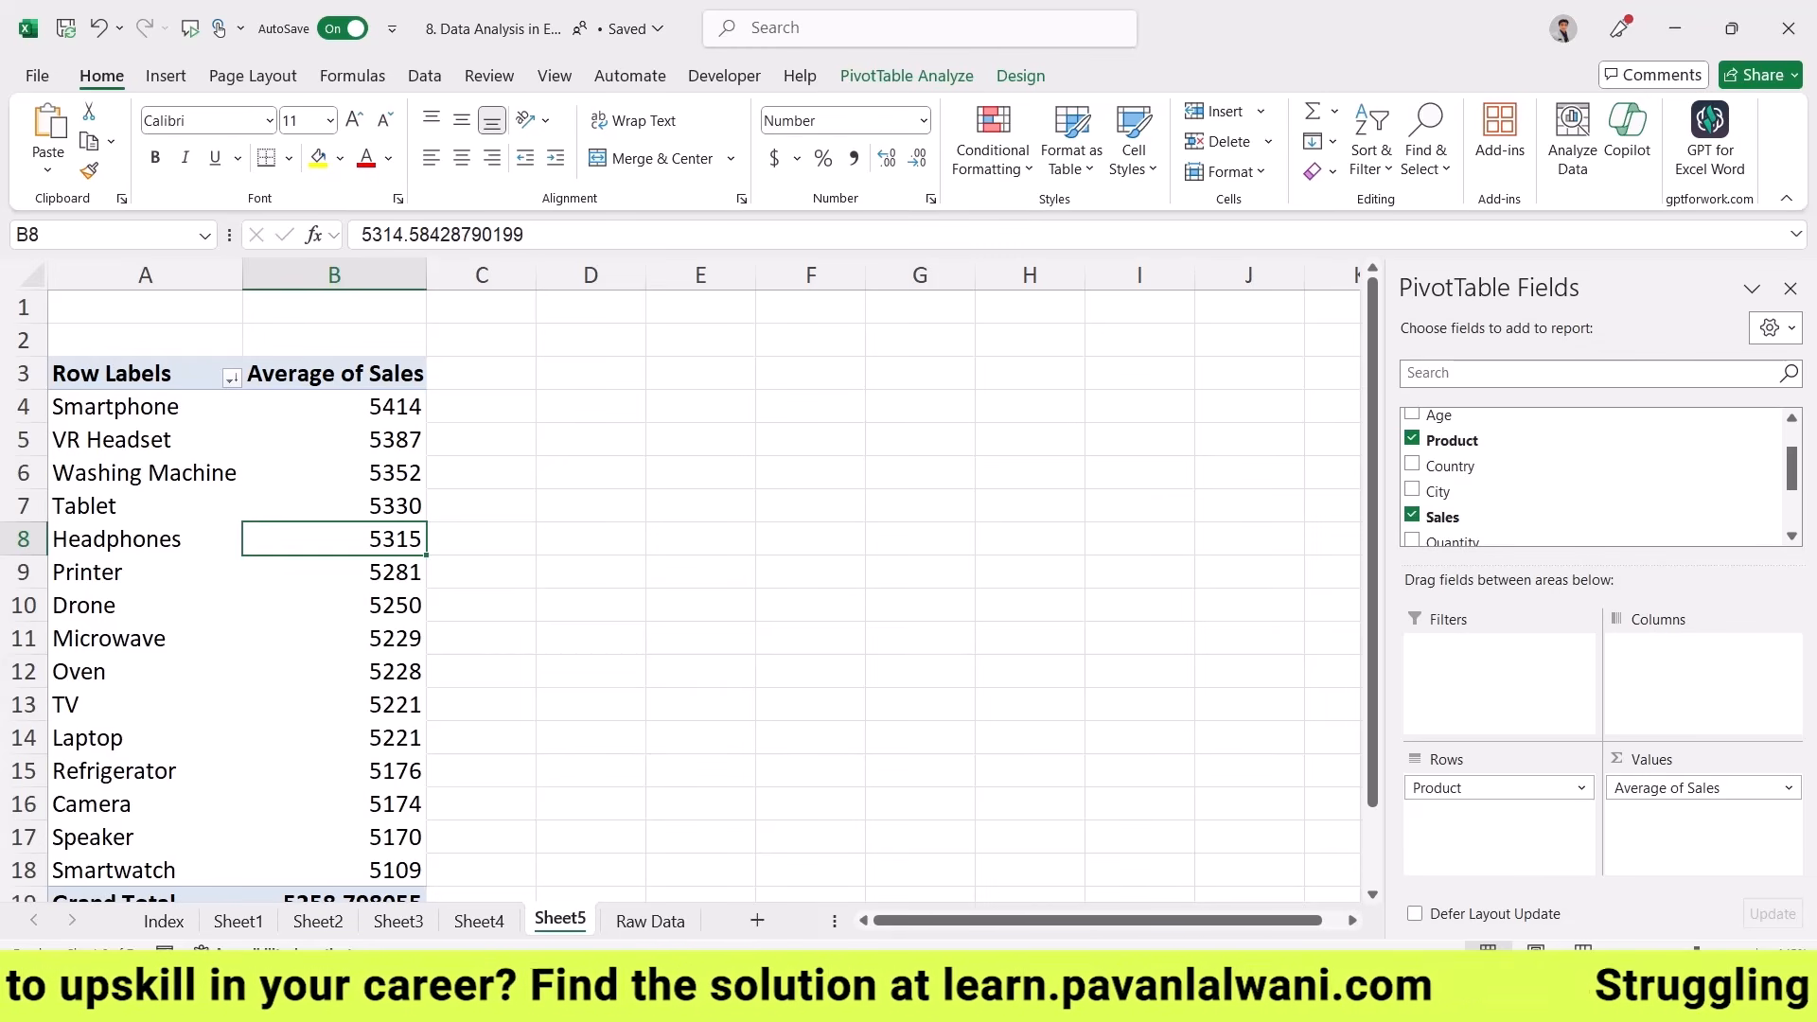
pyautogui.click(366, 438)
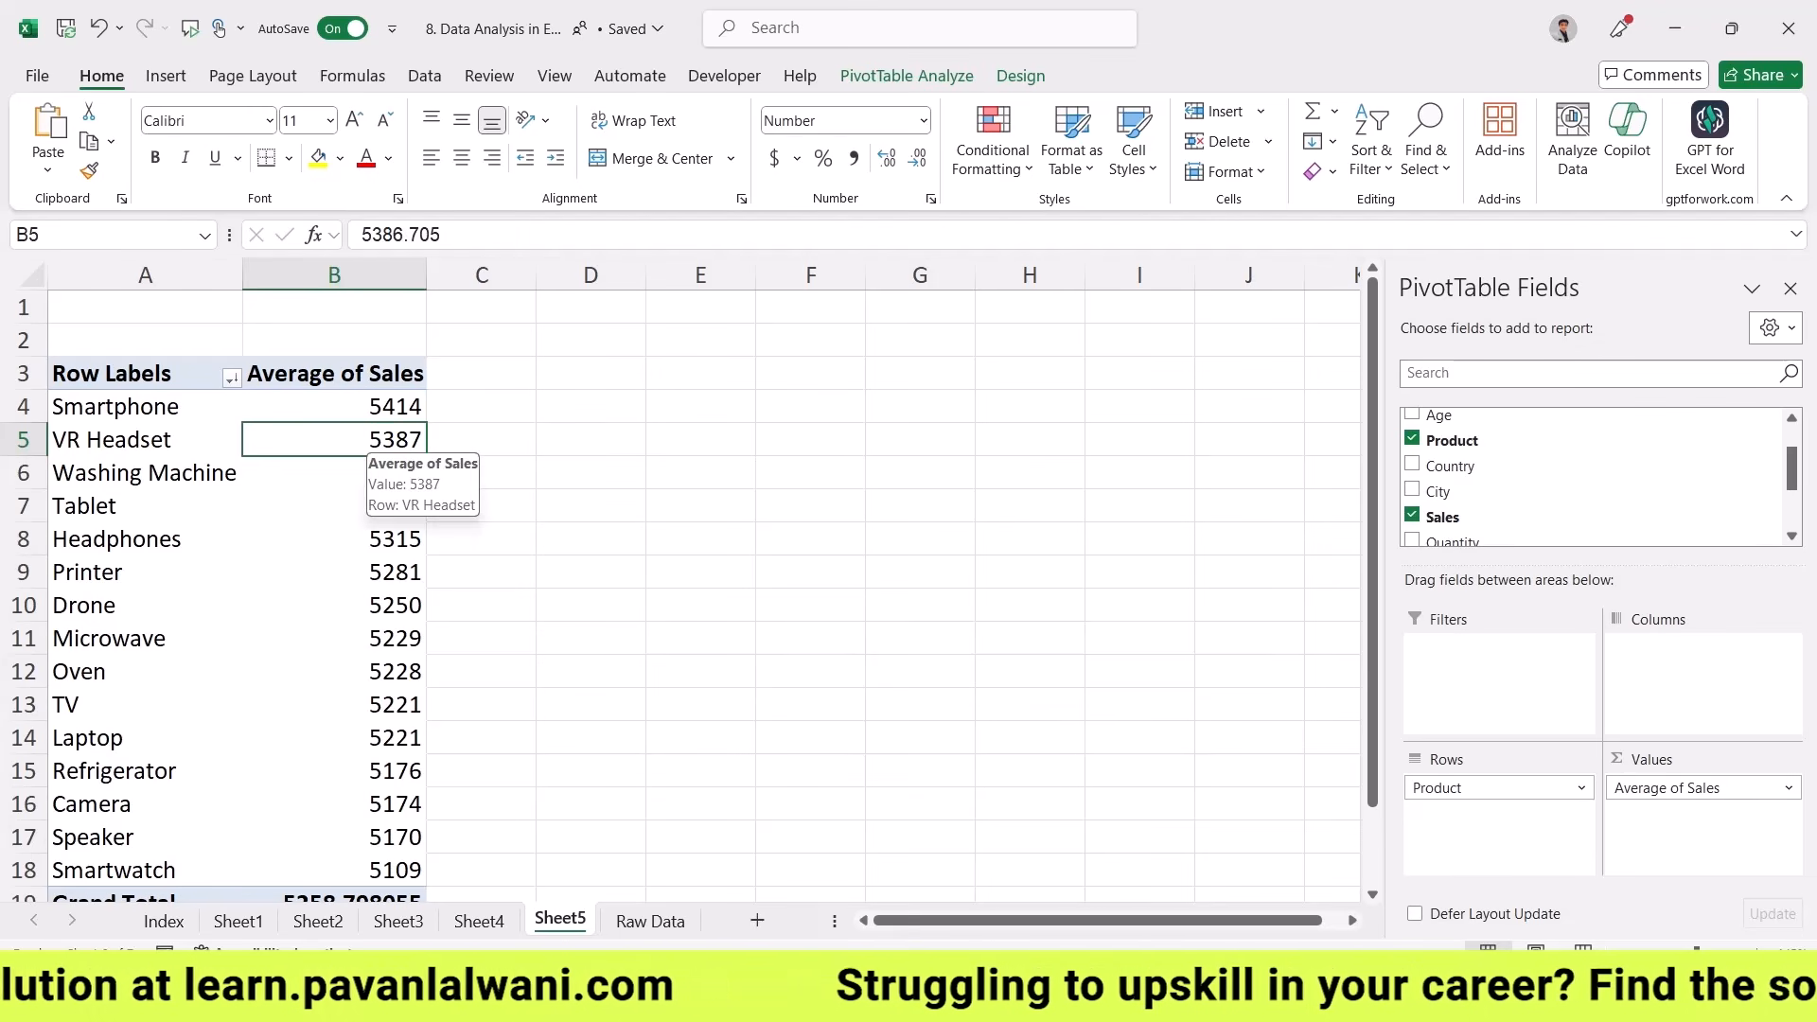
# - Change the Sales value field's calculation type from Average back to Sum
pyautogui.doubleClick(334, 373)
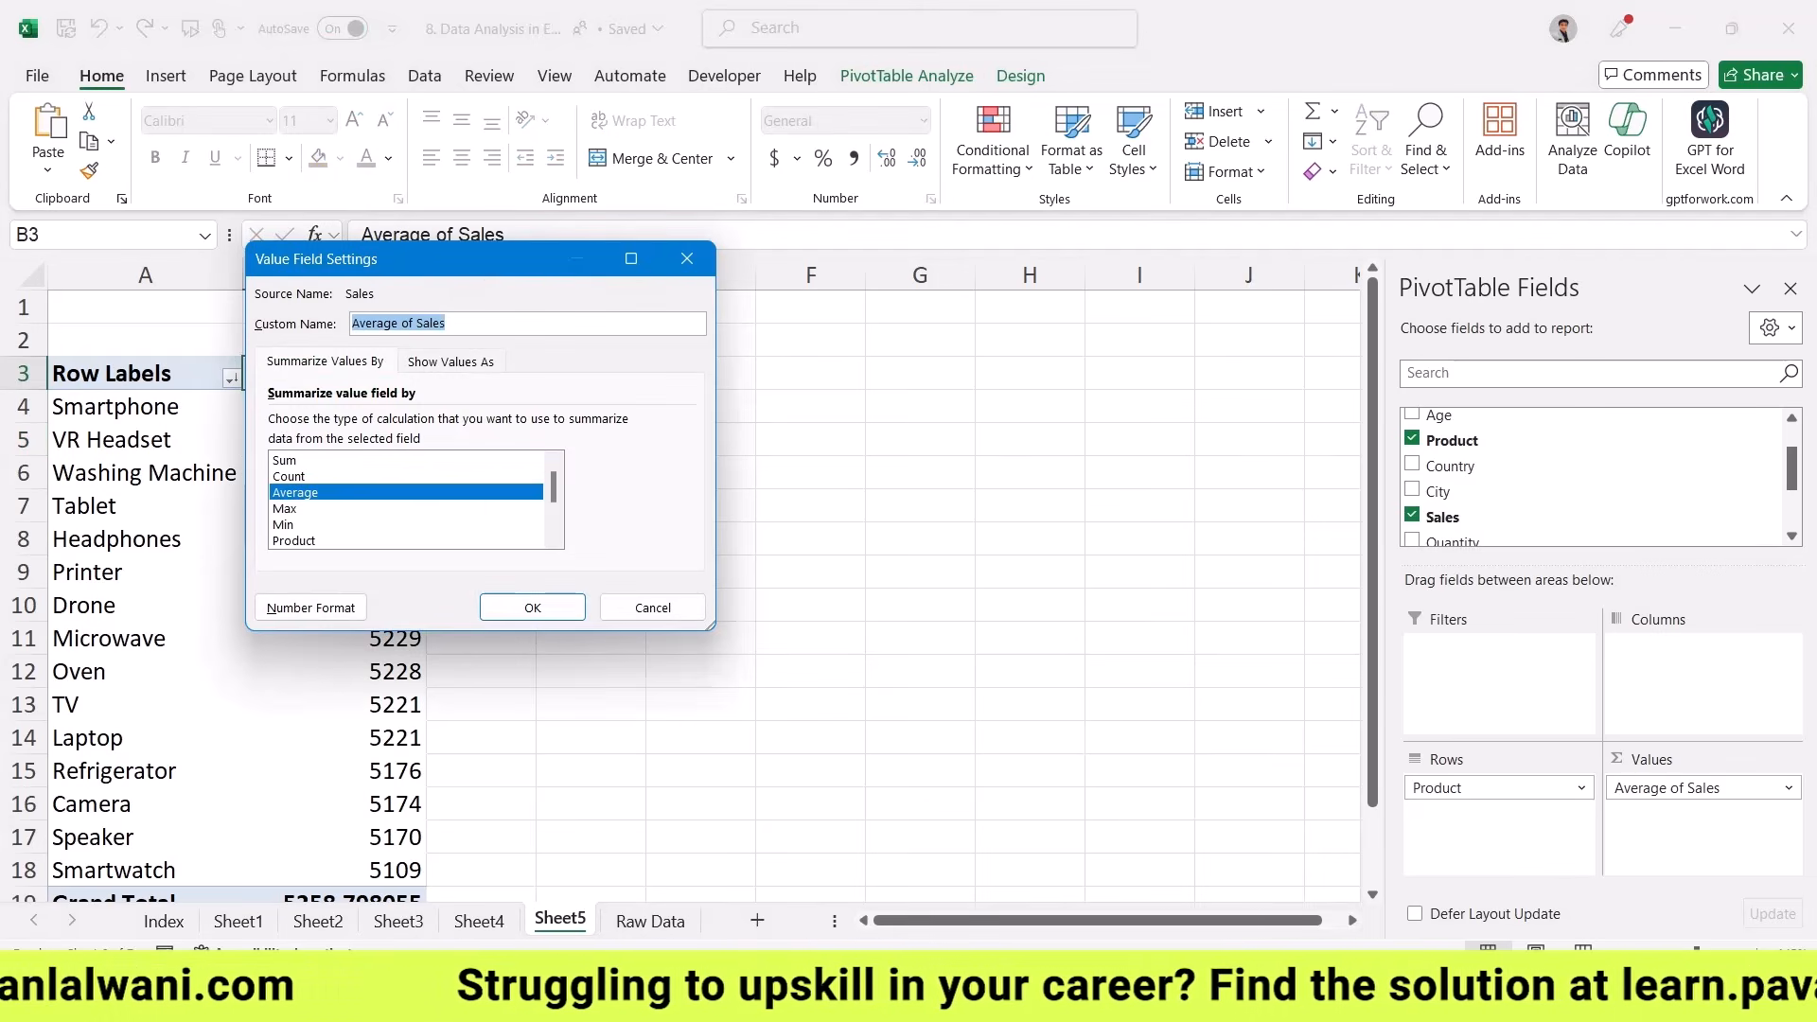
pyautogui.click(653, 608)
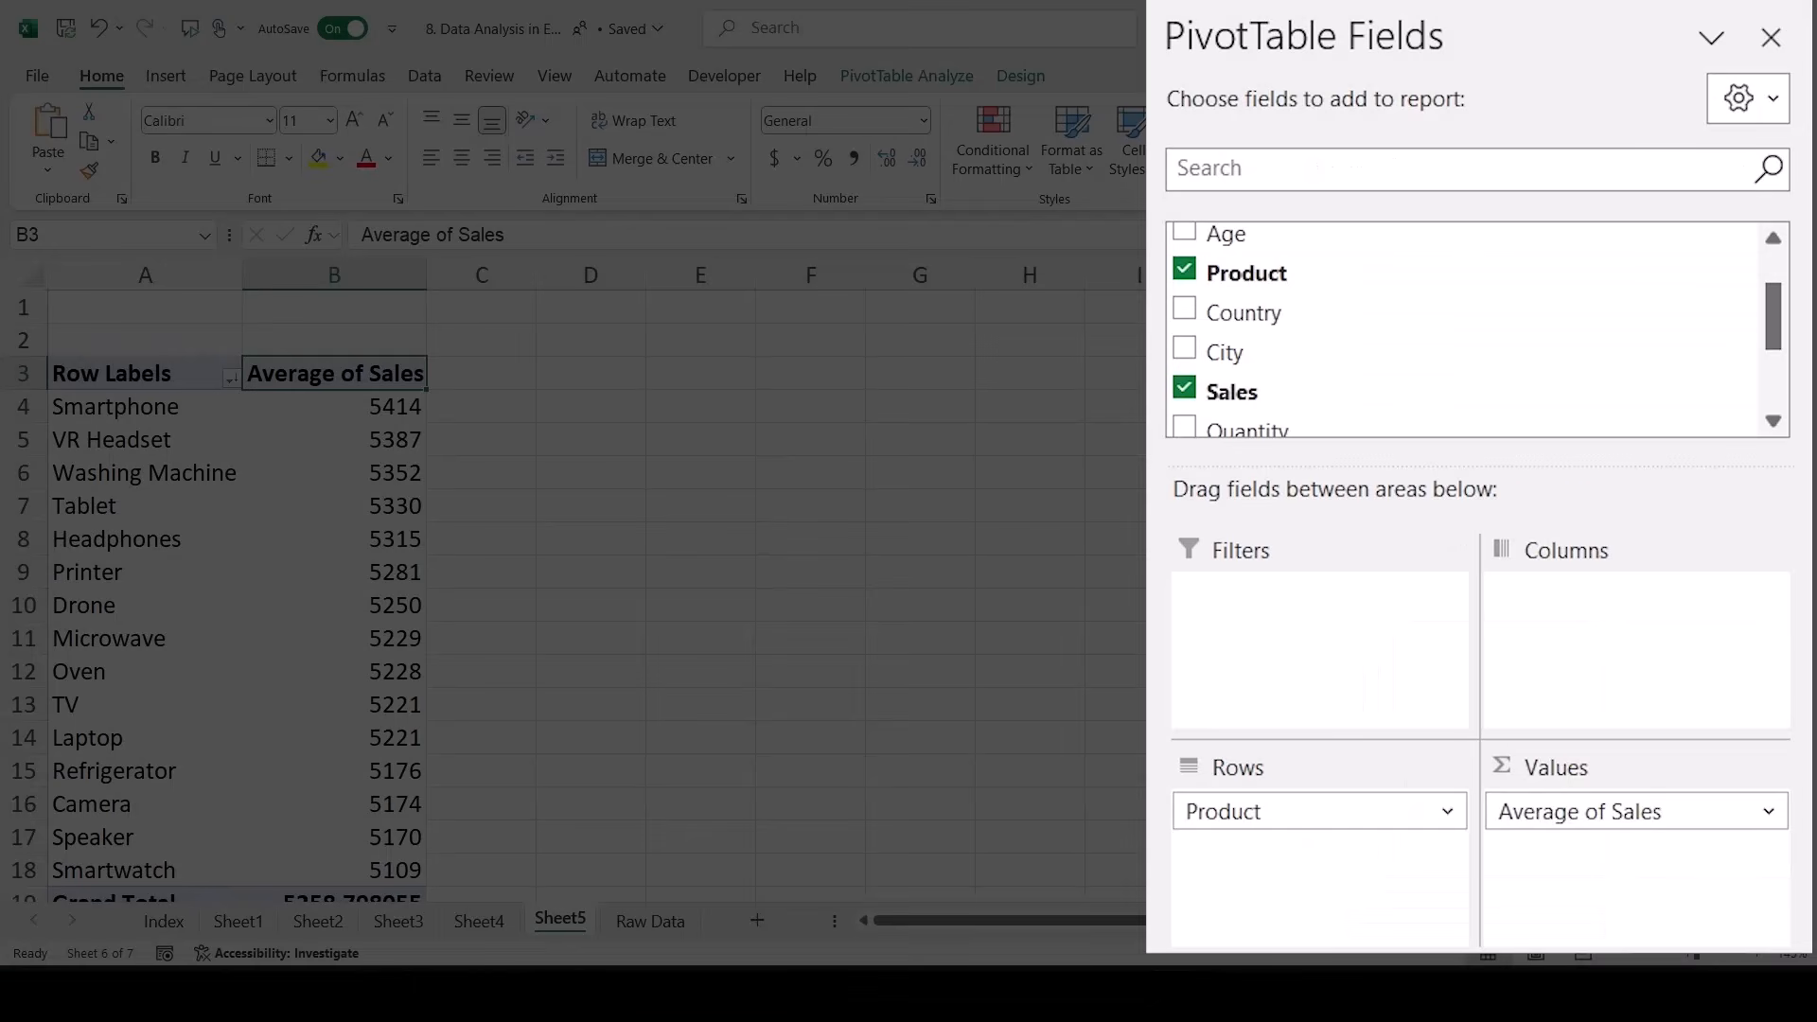
pyautogui.click(1769, 812)
pyautogui.click(1594, 769)
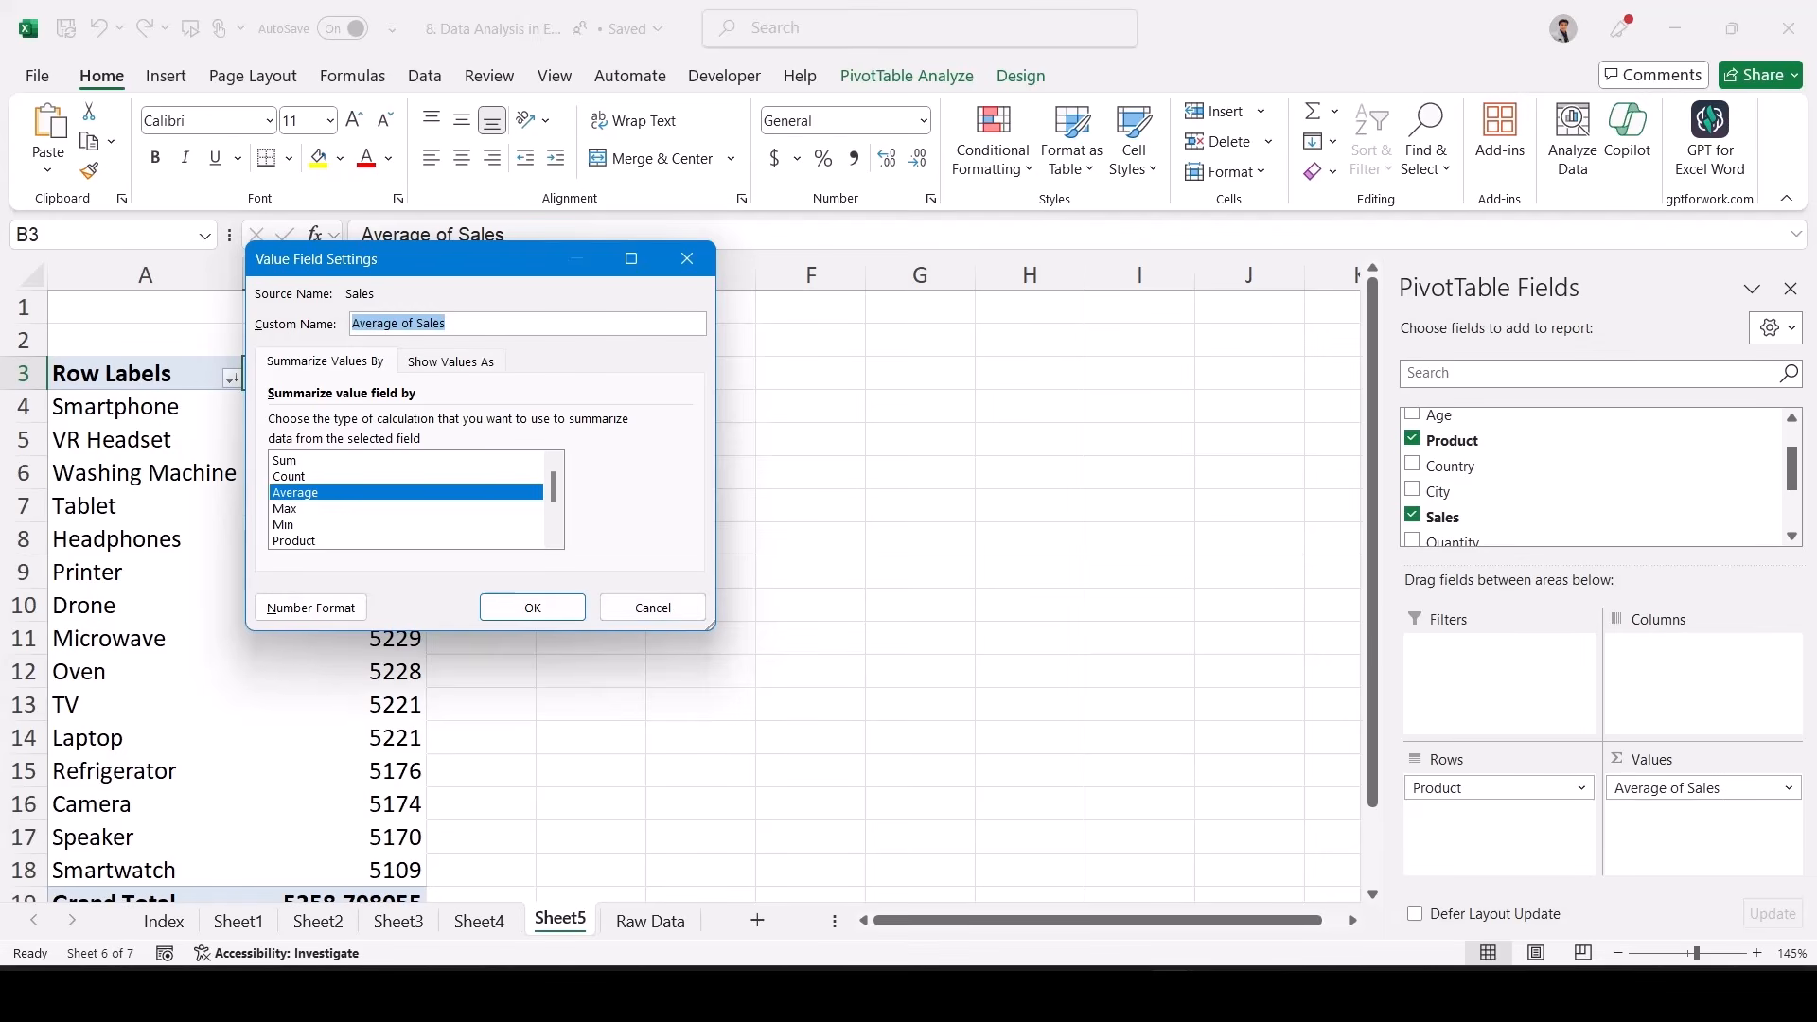
pyautogui.click(284, 460)
pyautogui.click(533, 608)
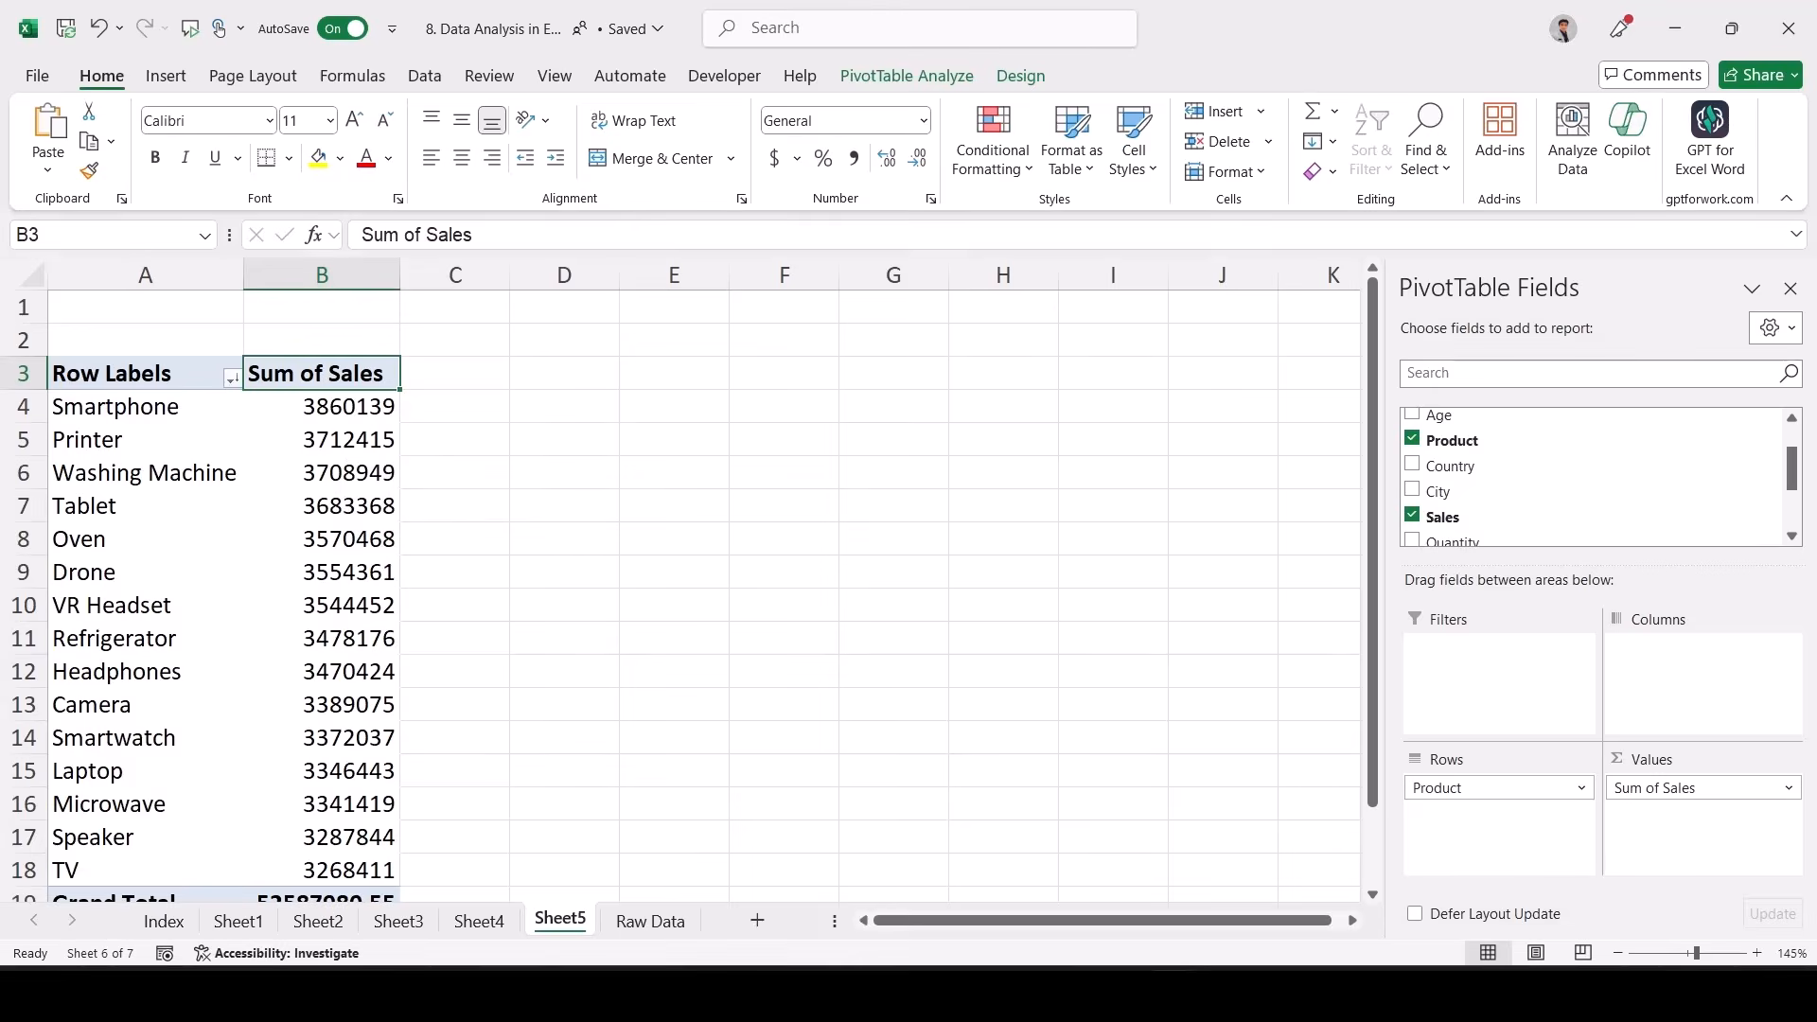
# - Show the Sum of Sales values as % of Grand Total
pyautogui.doubleClick(322, 375)
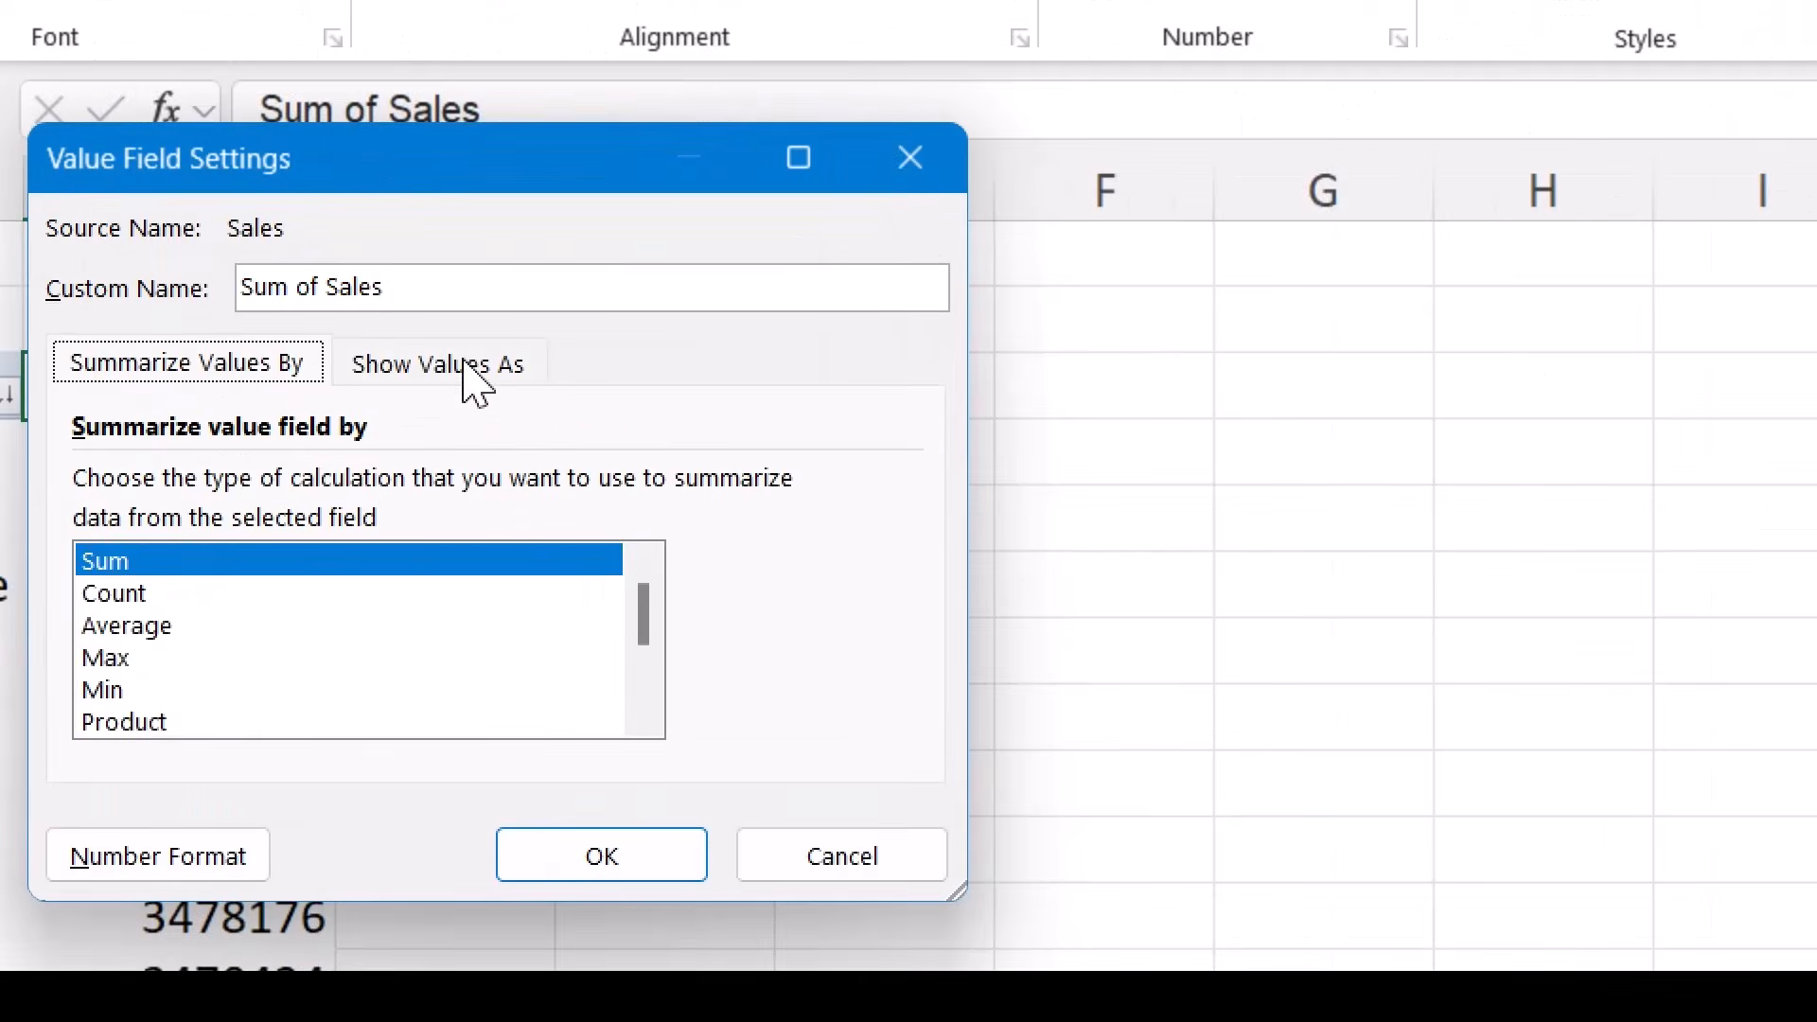
pyautogui.click(464, 365)
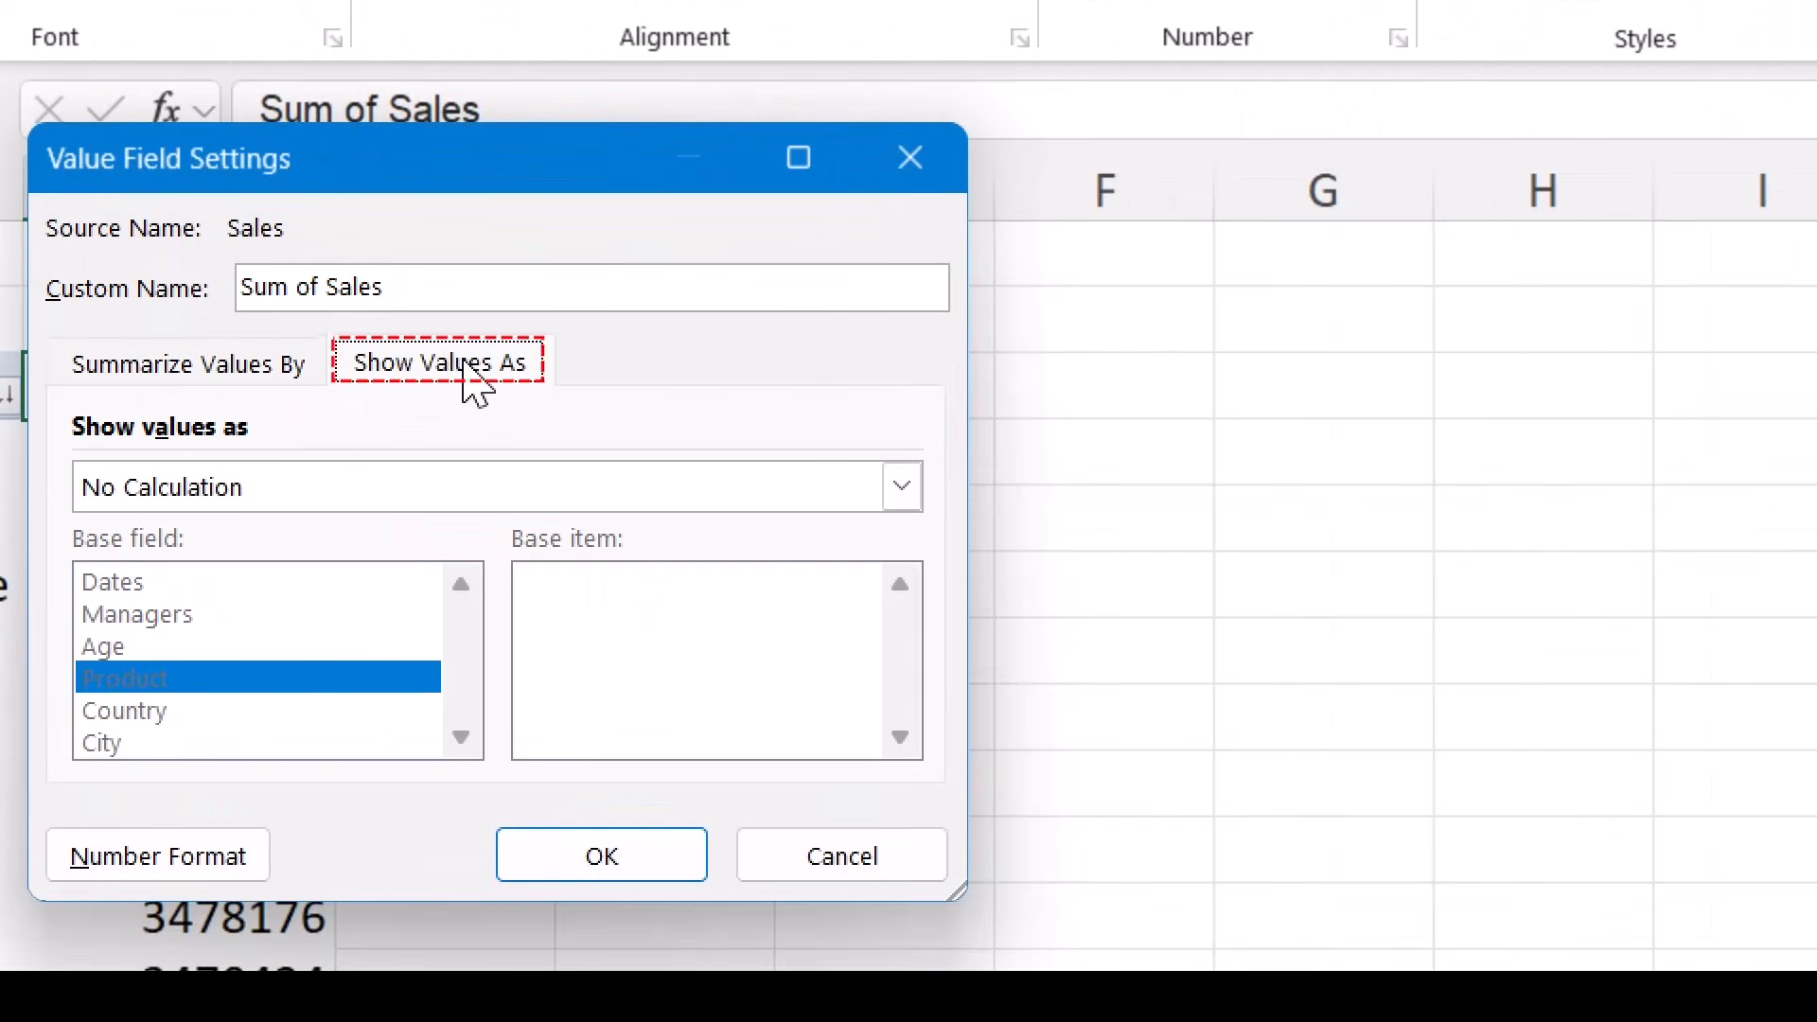
pyautogui.click(463, 499)
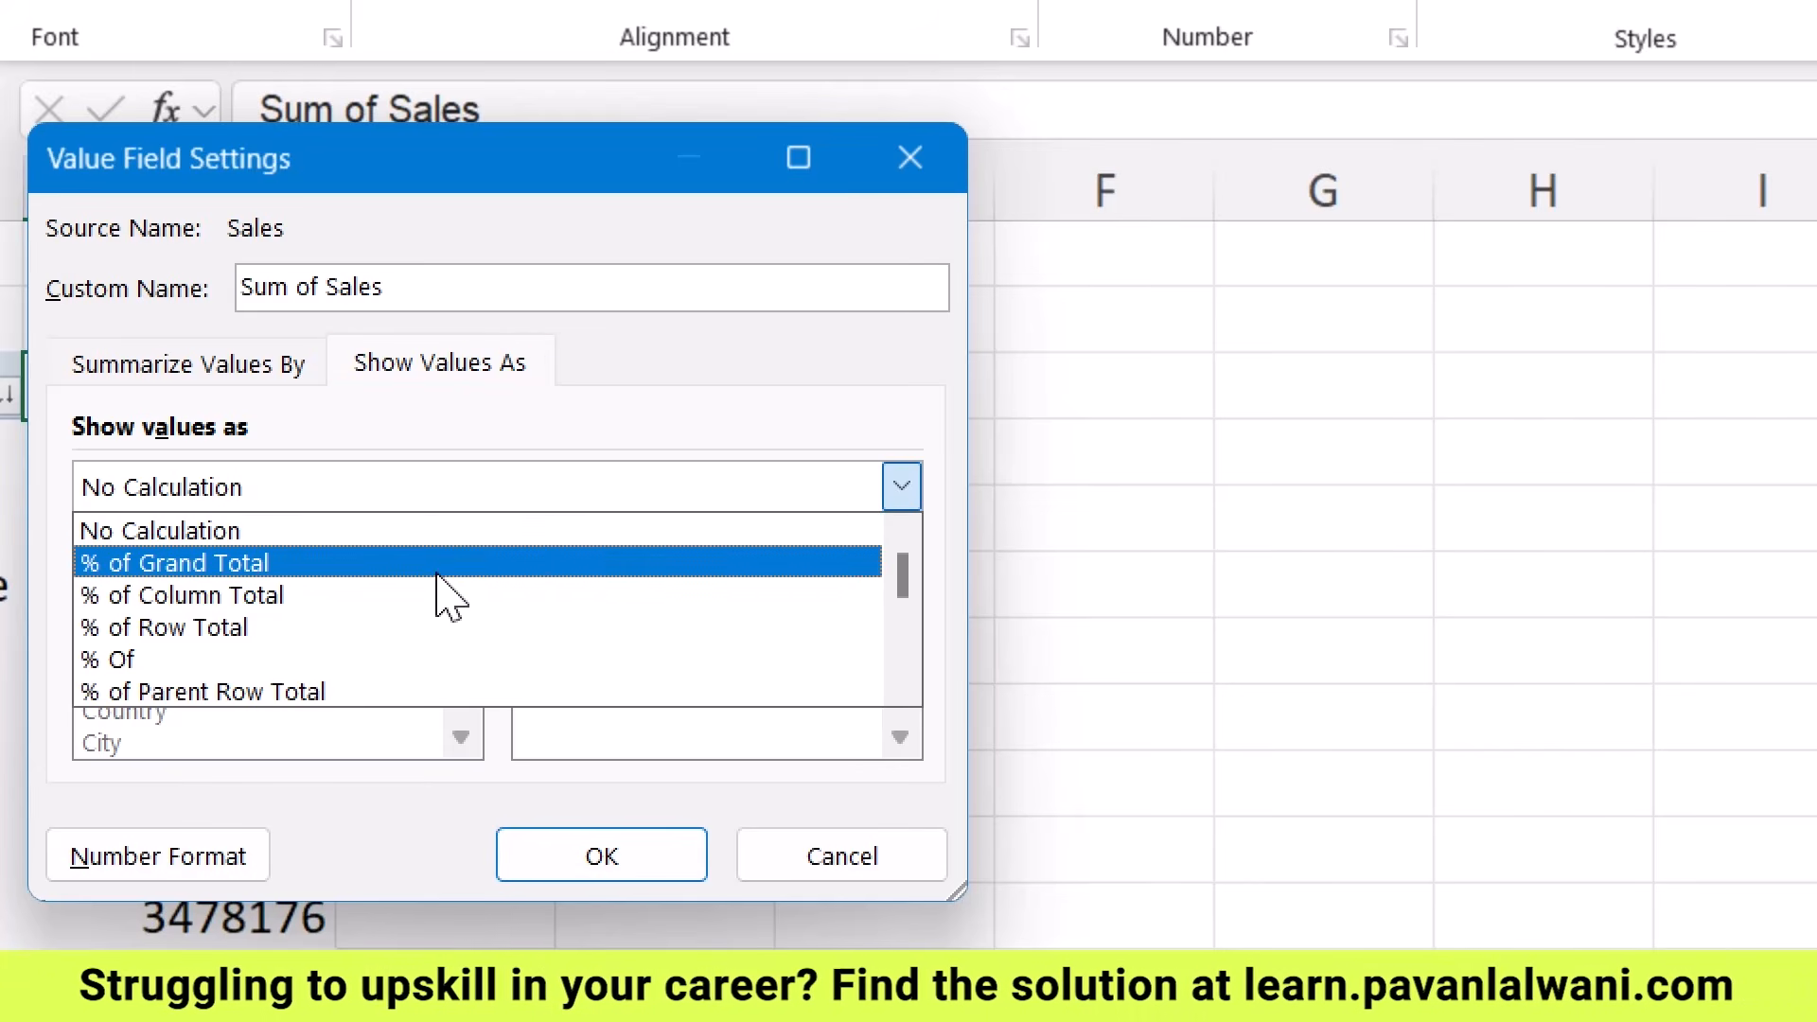
pyautogui.click(440, 565)
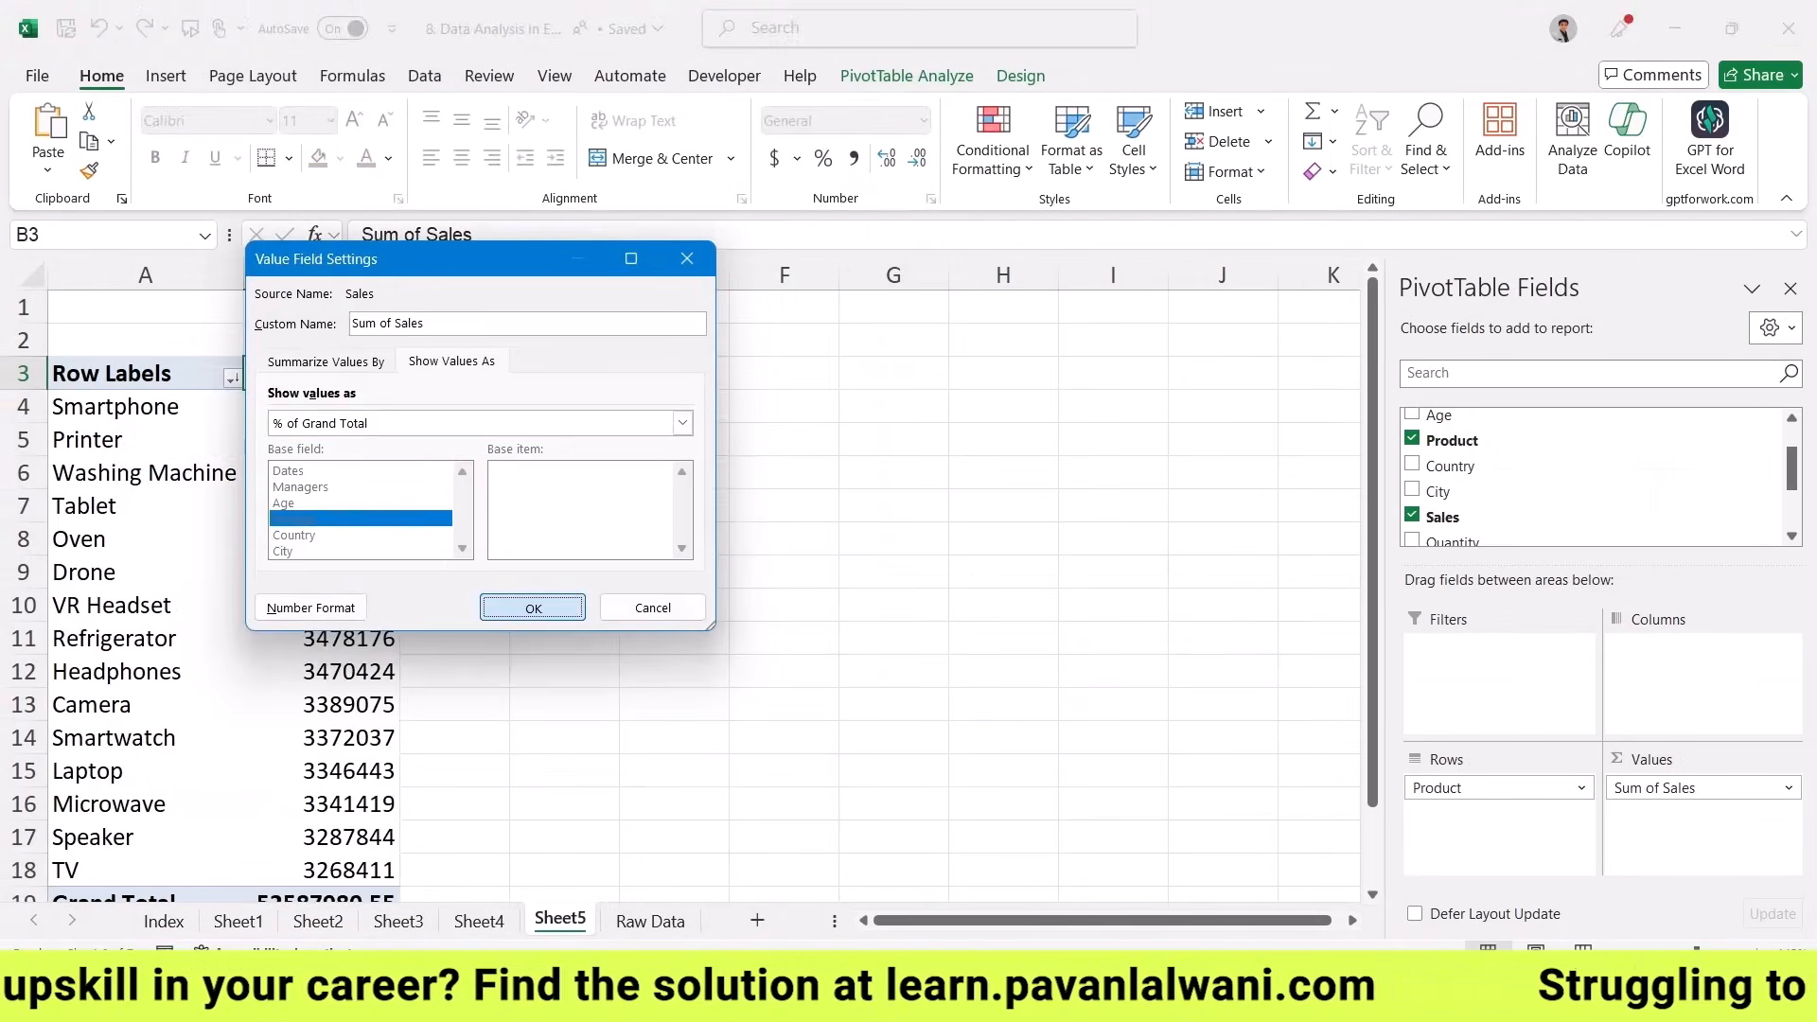
pyautogui.click(663, 857)
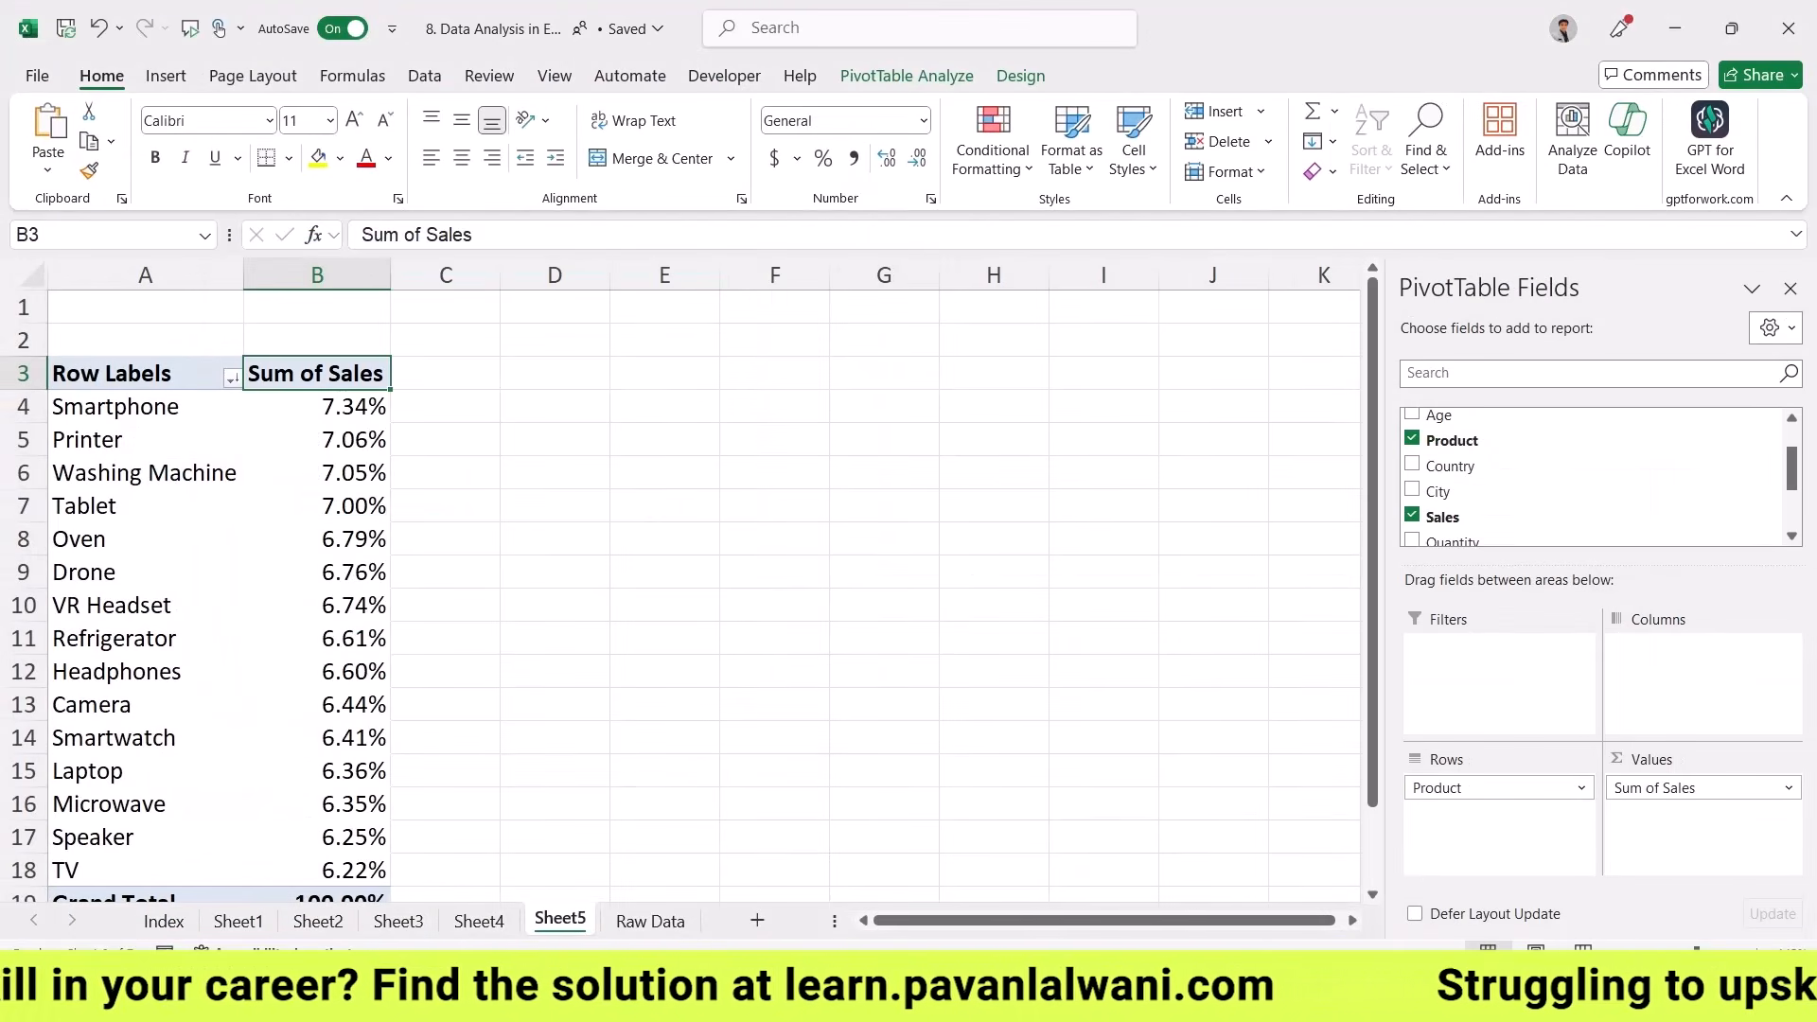
# - Sort the products by their Sum of Sales percentage from largest to smallest
pyautogui.rightClick(342, 472)
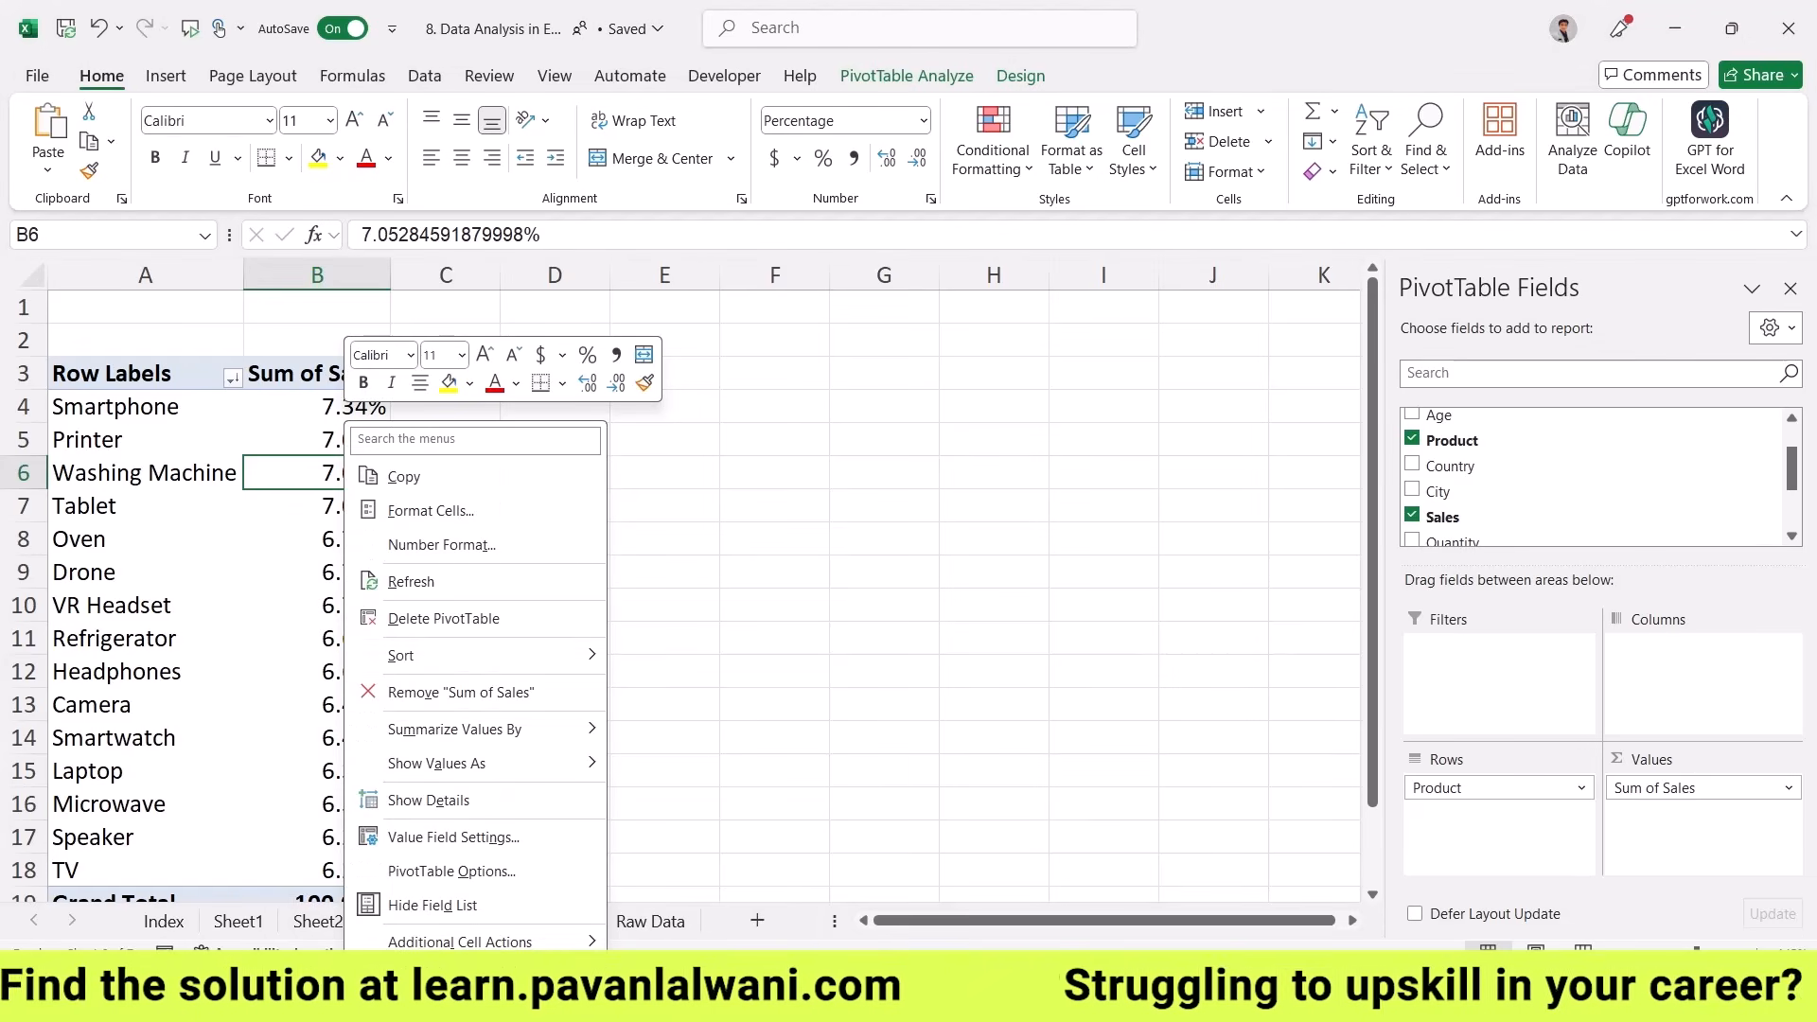
pyautogui.moveTo(474, 655)
pyautogui.click(724, 692)
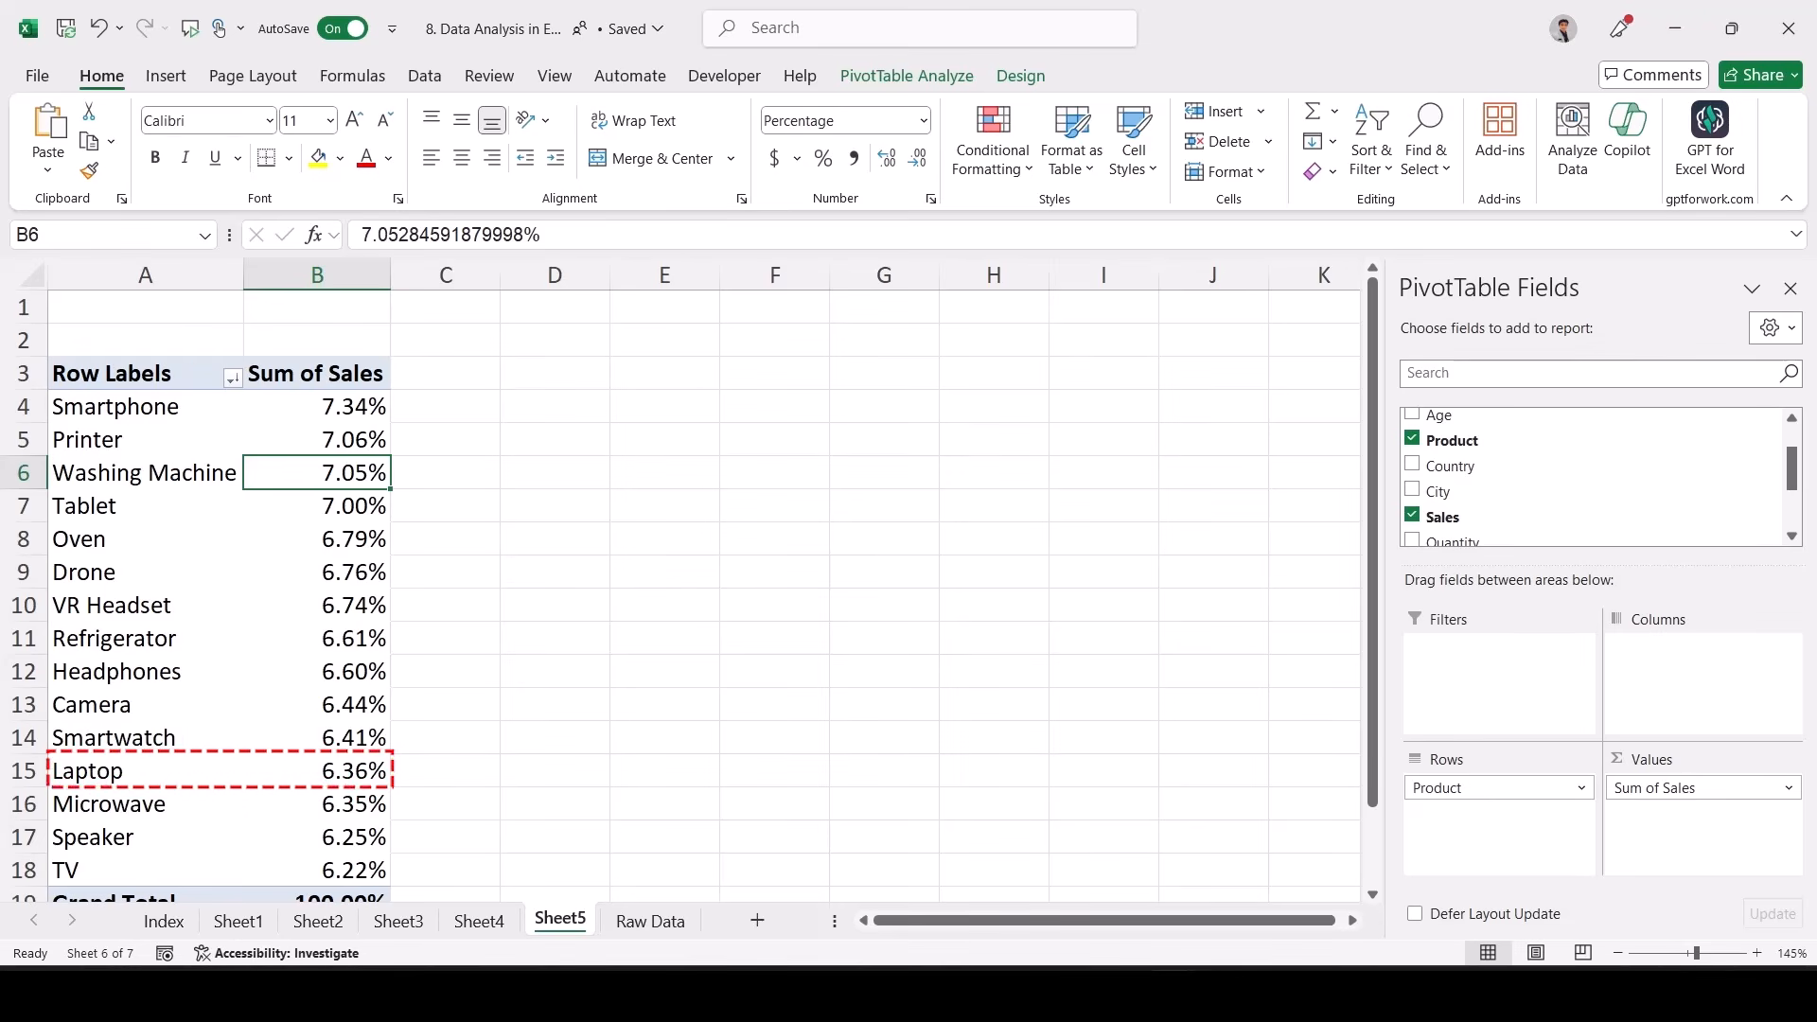
pyautogui.moveTo(142, 407); pyautogui.dragTo(317, 408)
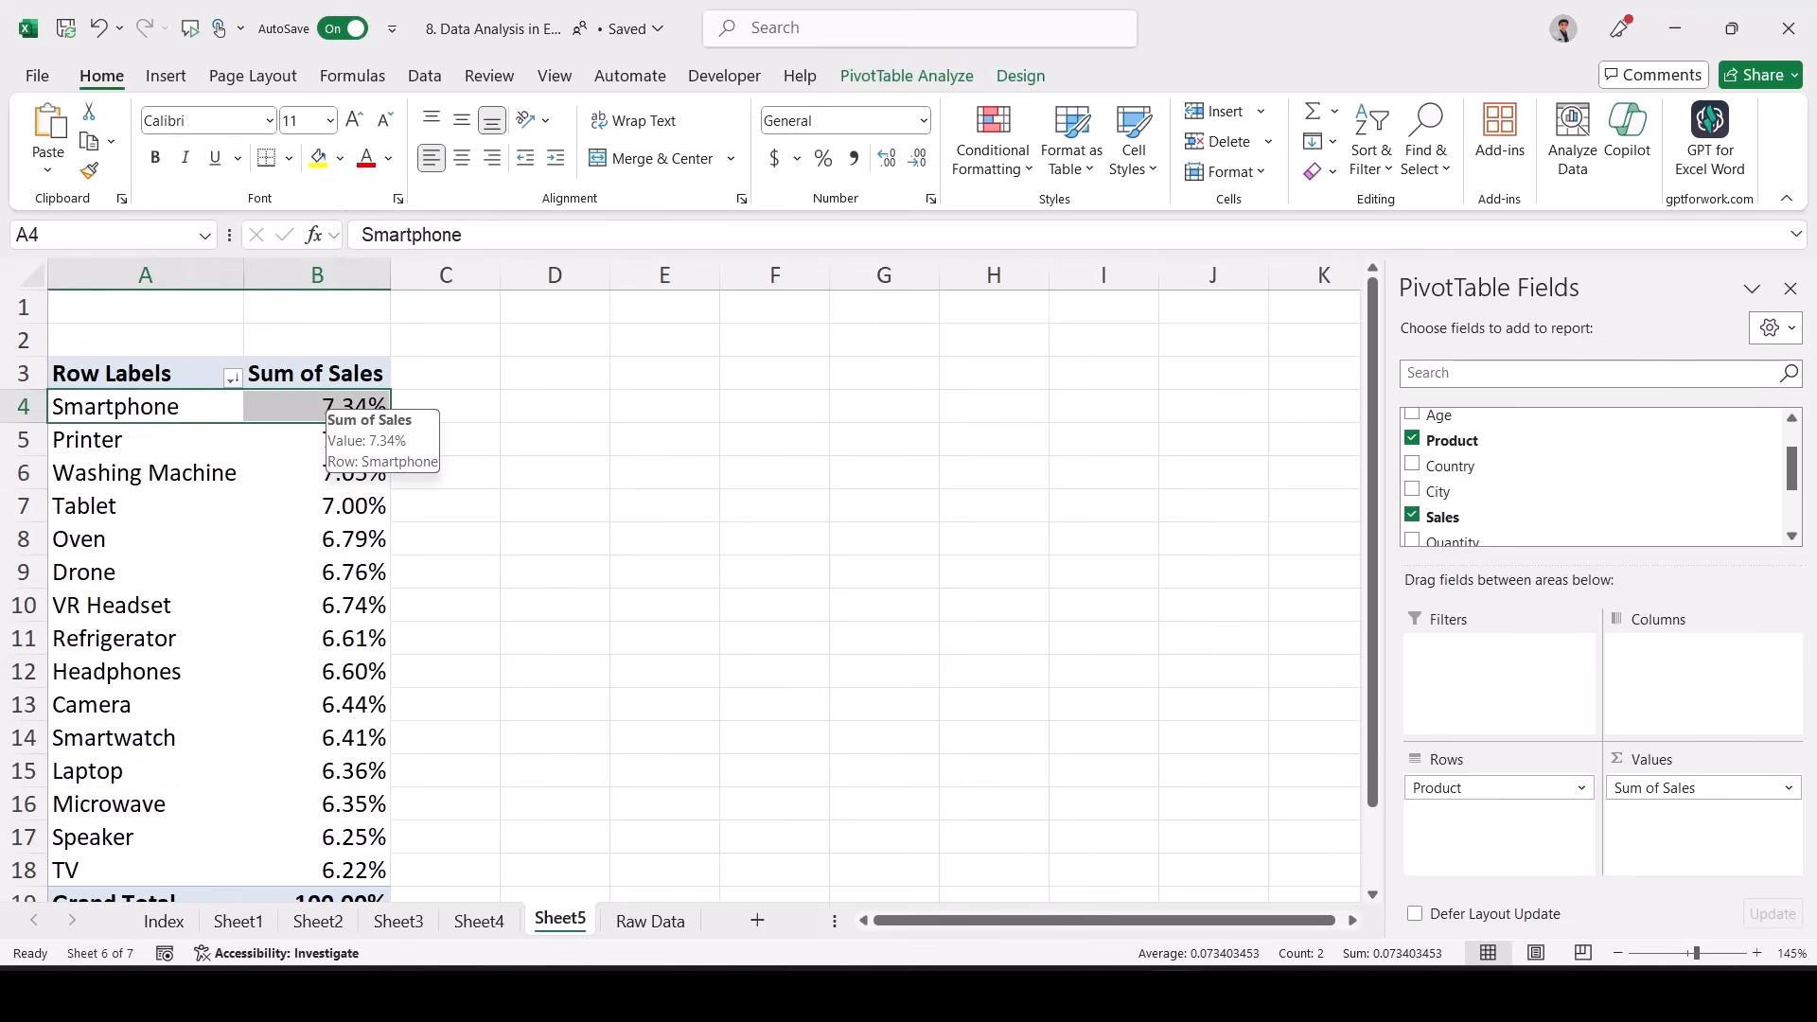
pyautogui.click(319, 406)
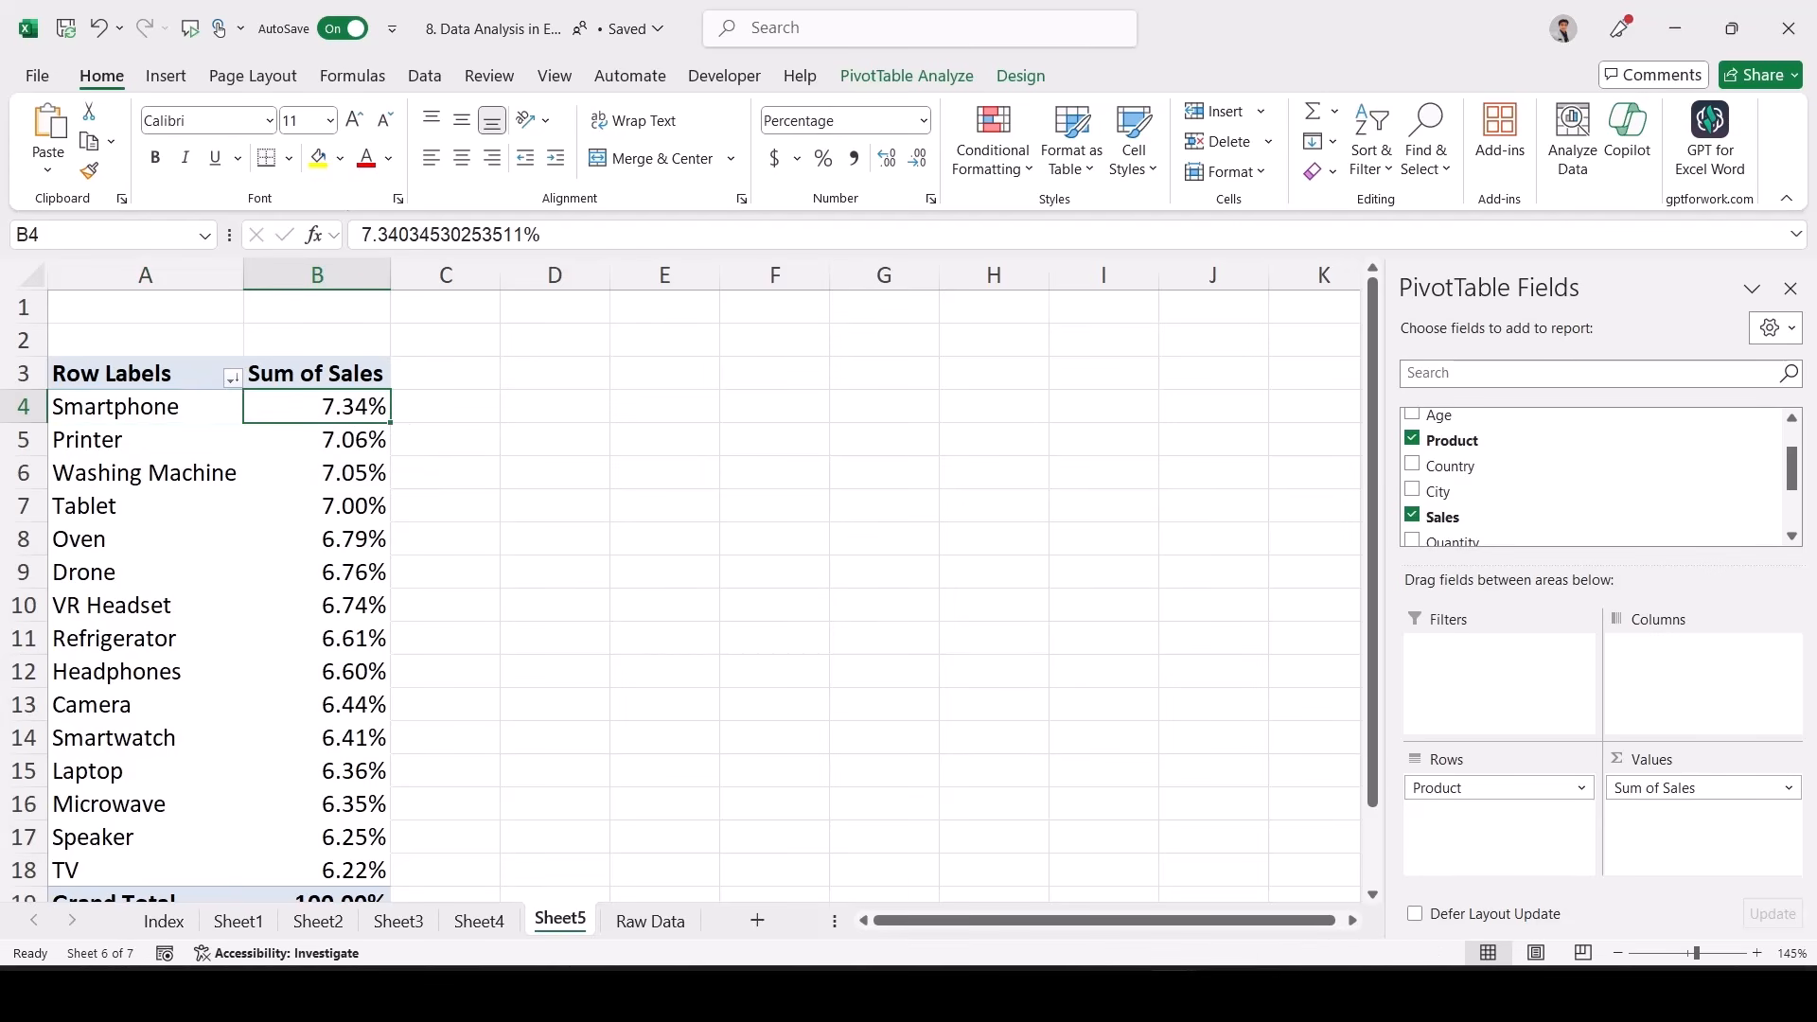
pyautogui.click(317, 506)
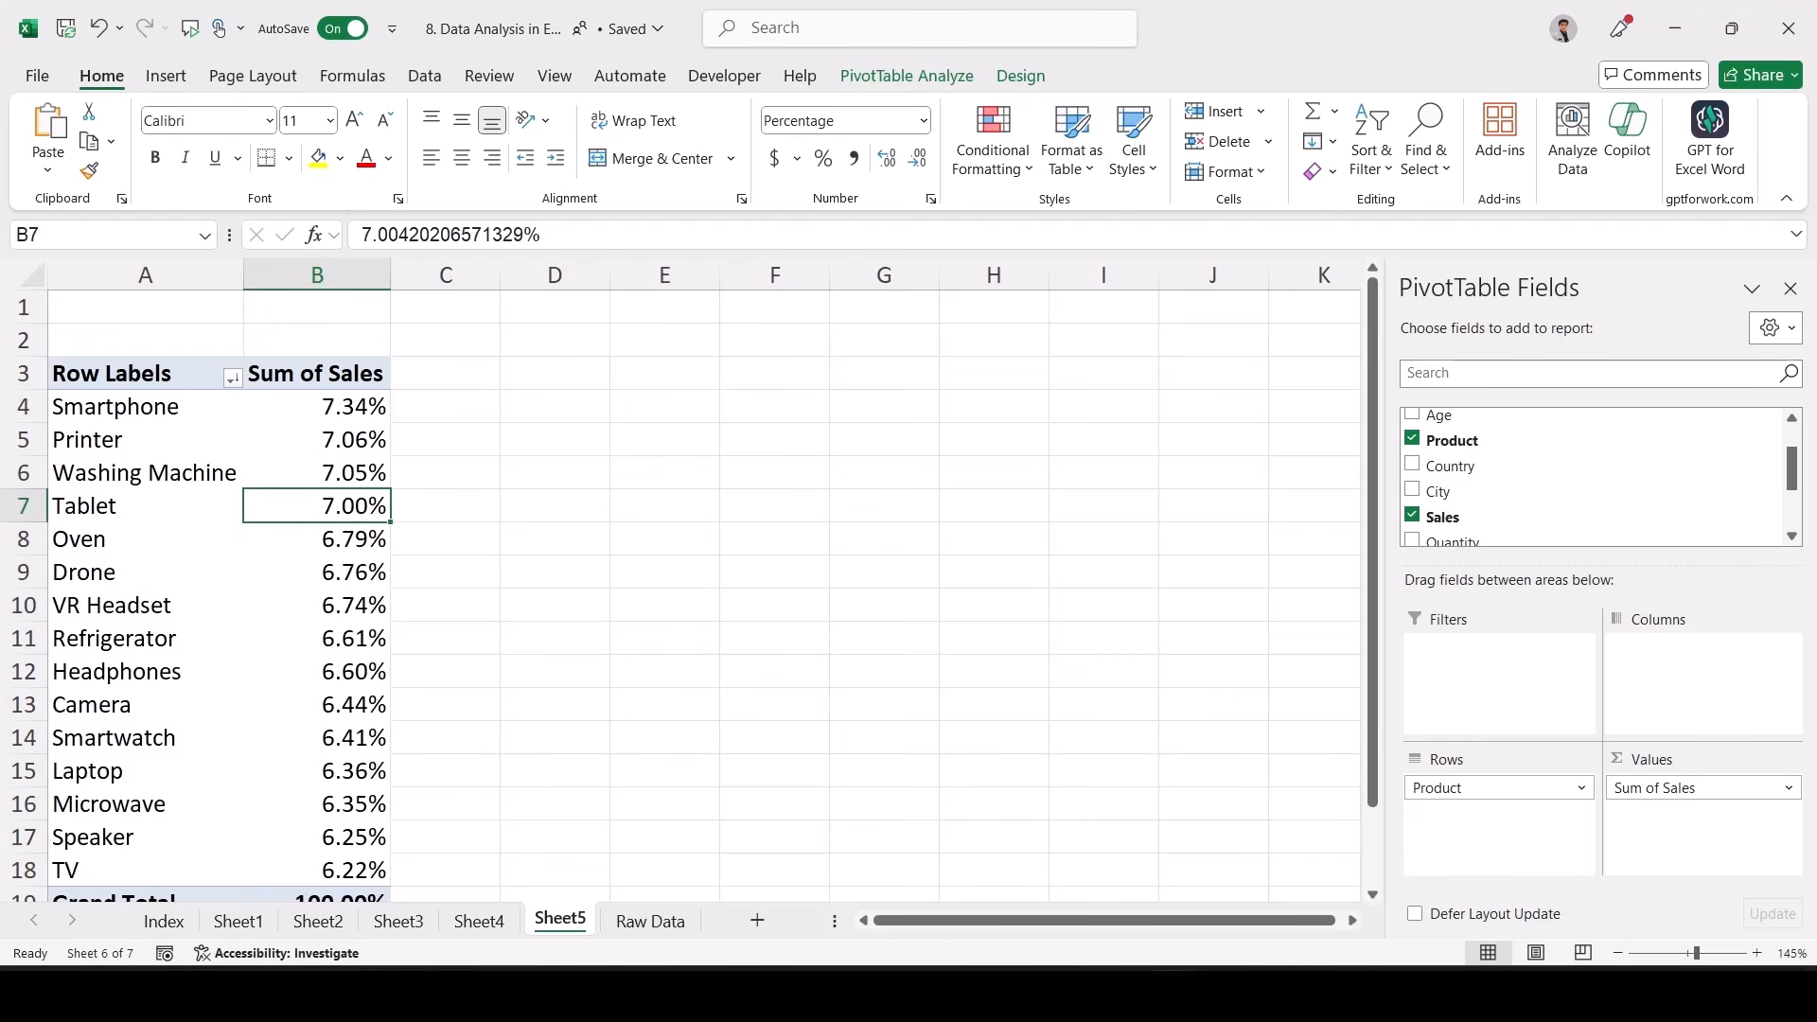
# - Add the Quantity field to the PivotTable values and summarise it by Average
pyautogui.click(1413, 541)
pyautogui.click(484, 440)
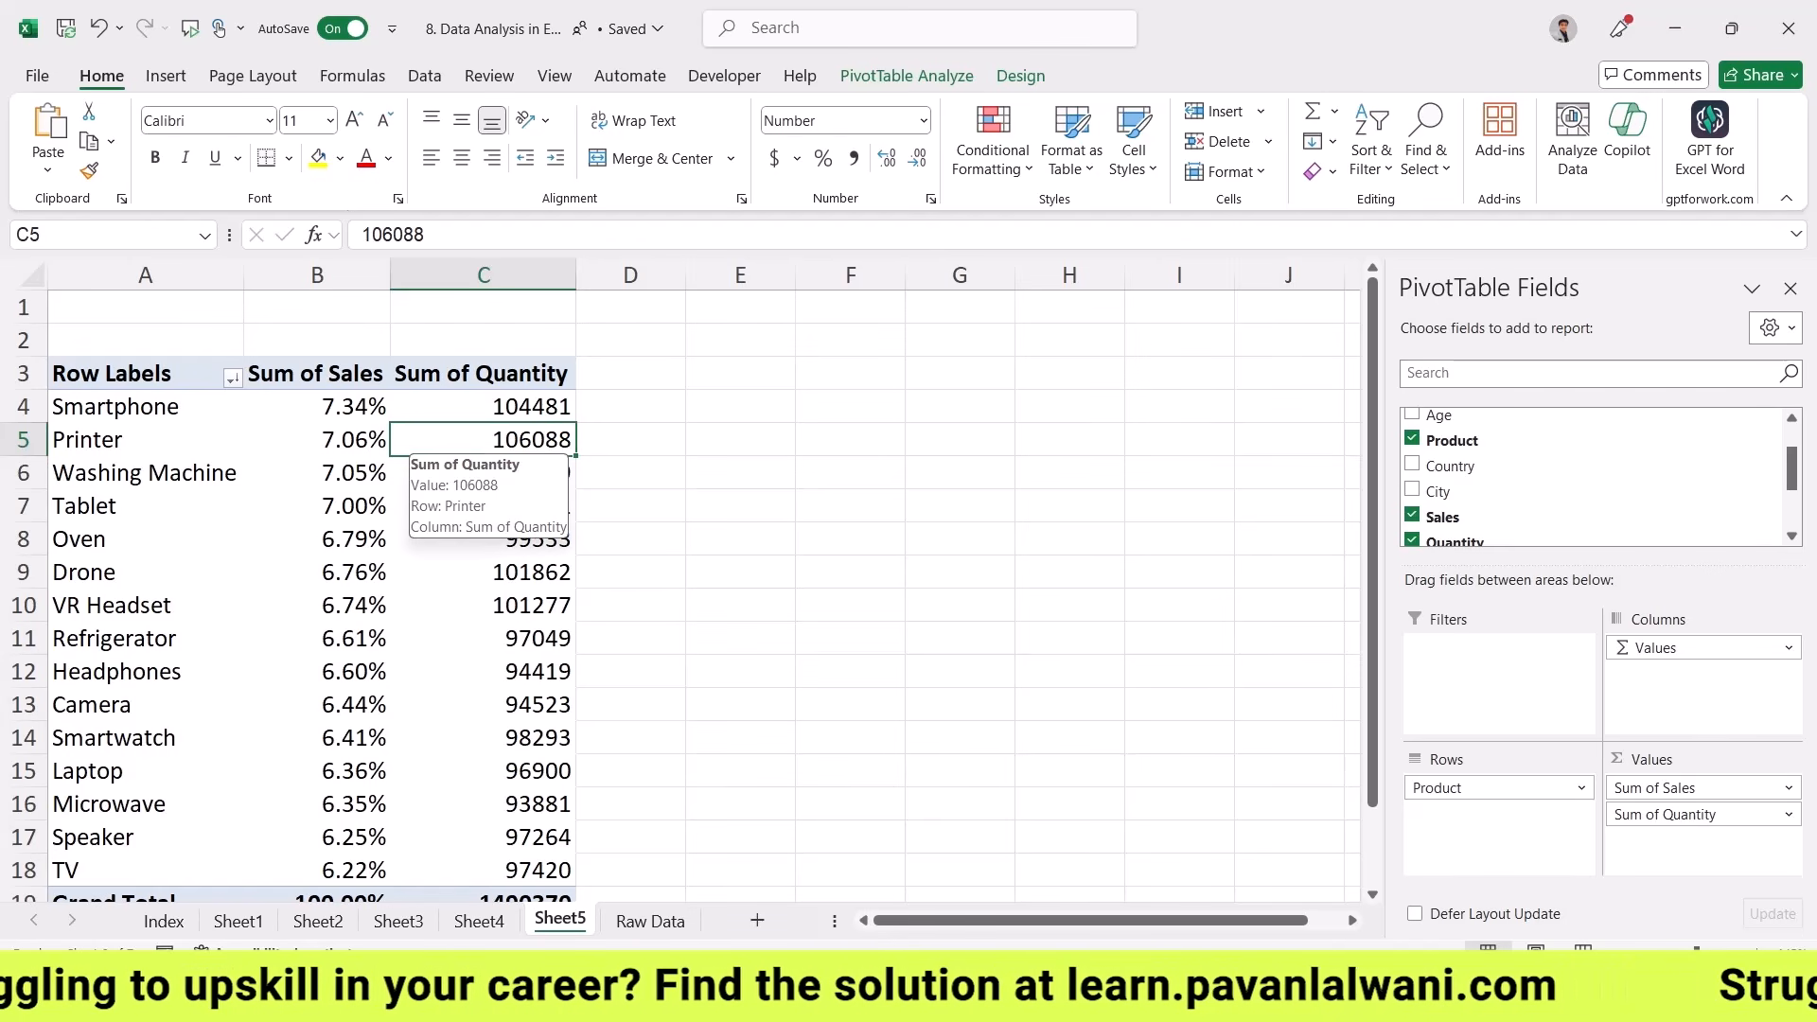
pyautogui.doubleClick(481, 373)
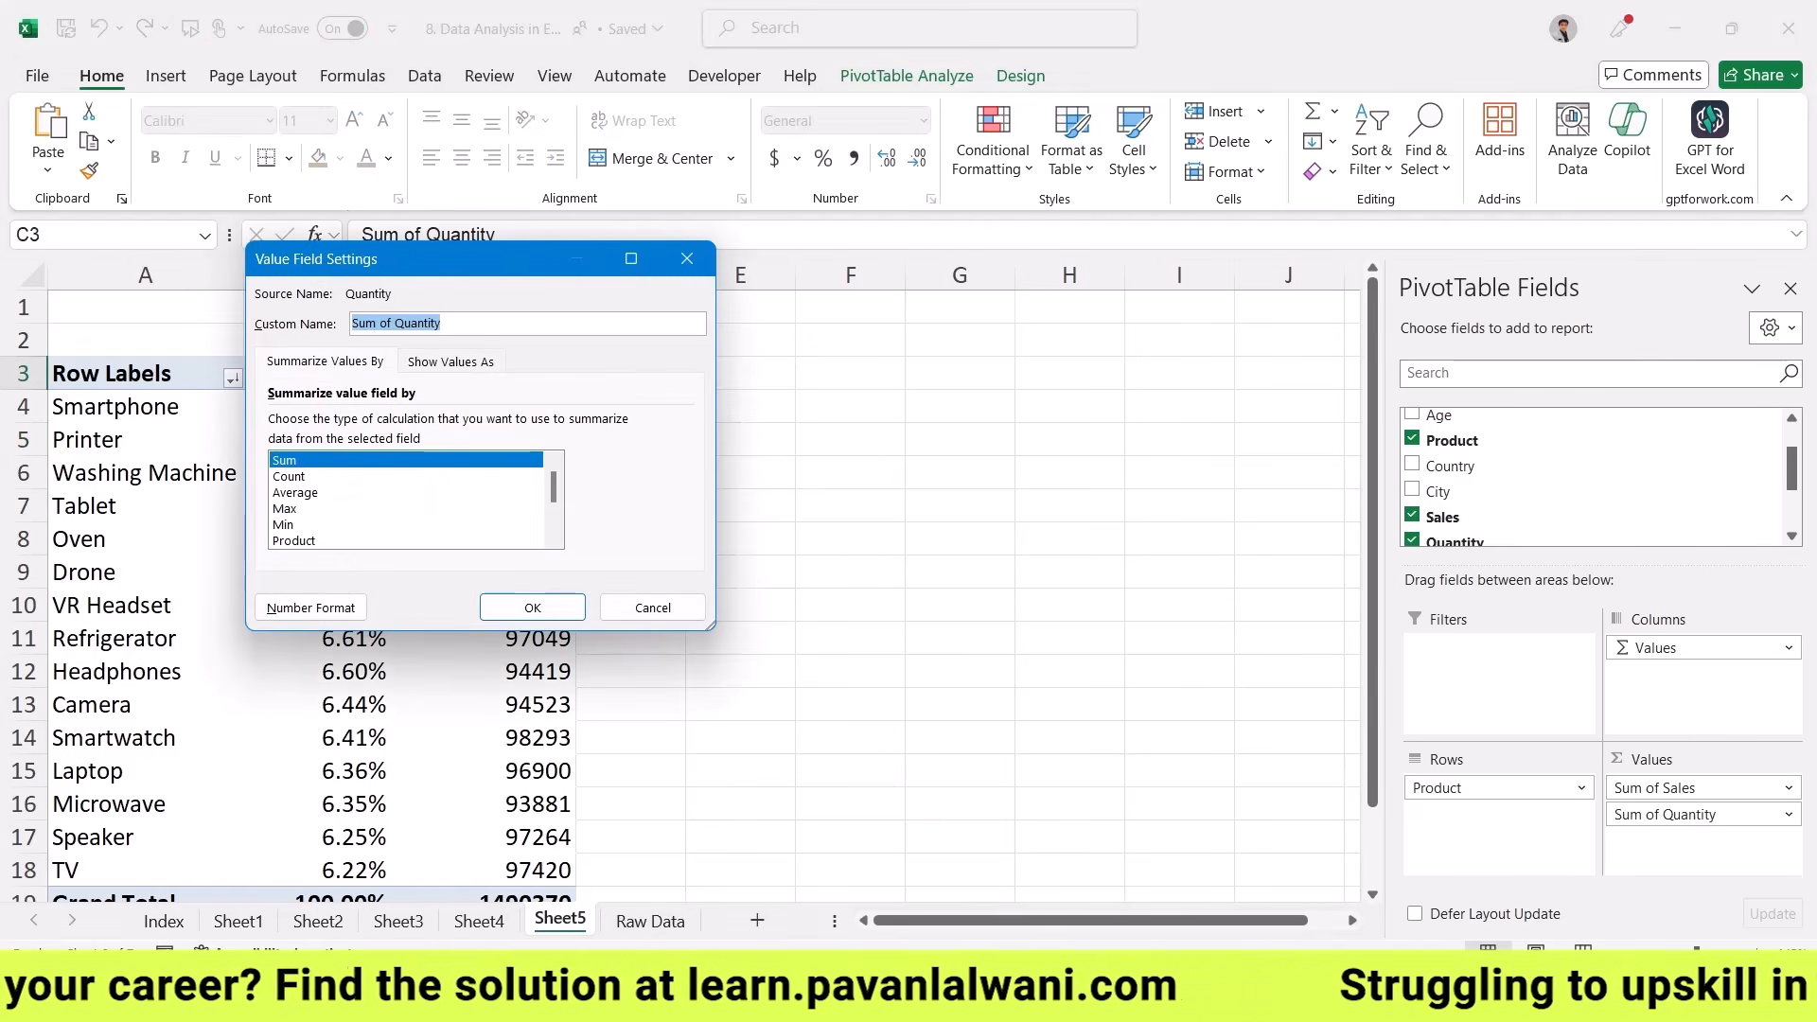
pyautogui.click(345, 476)
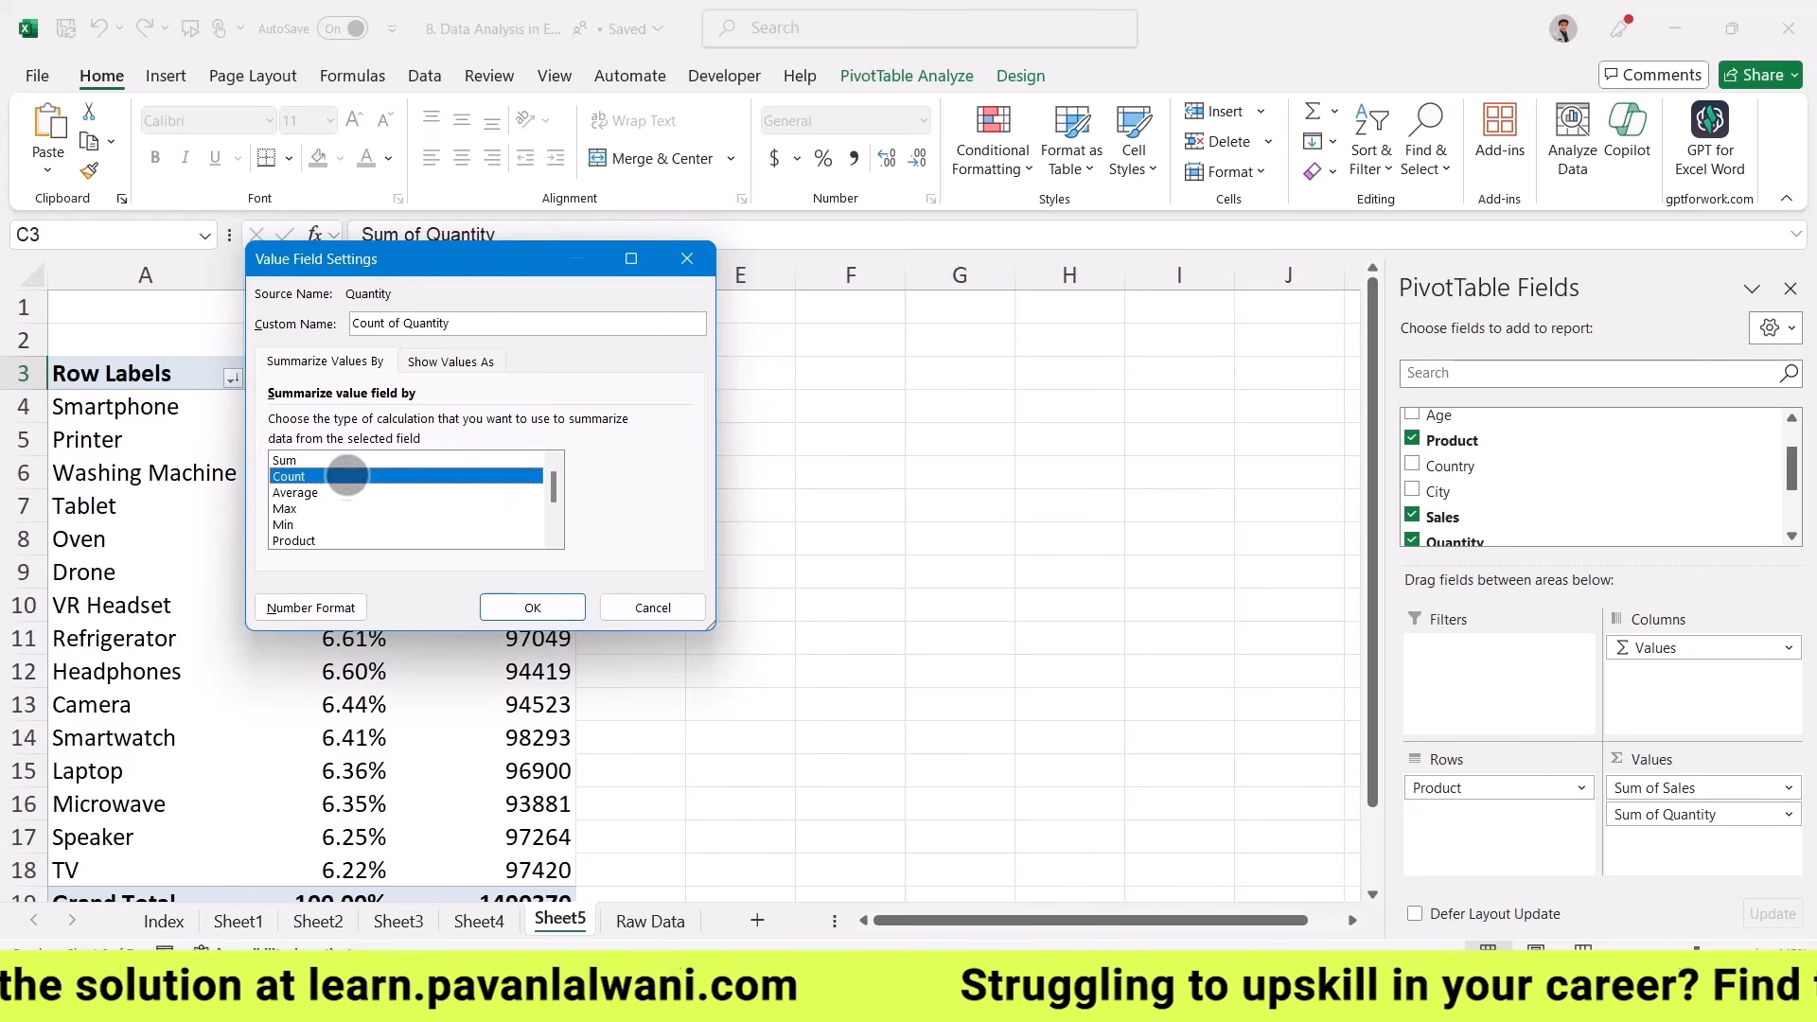
pyautogui.click(327, 492)
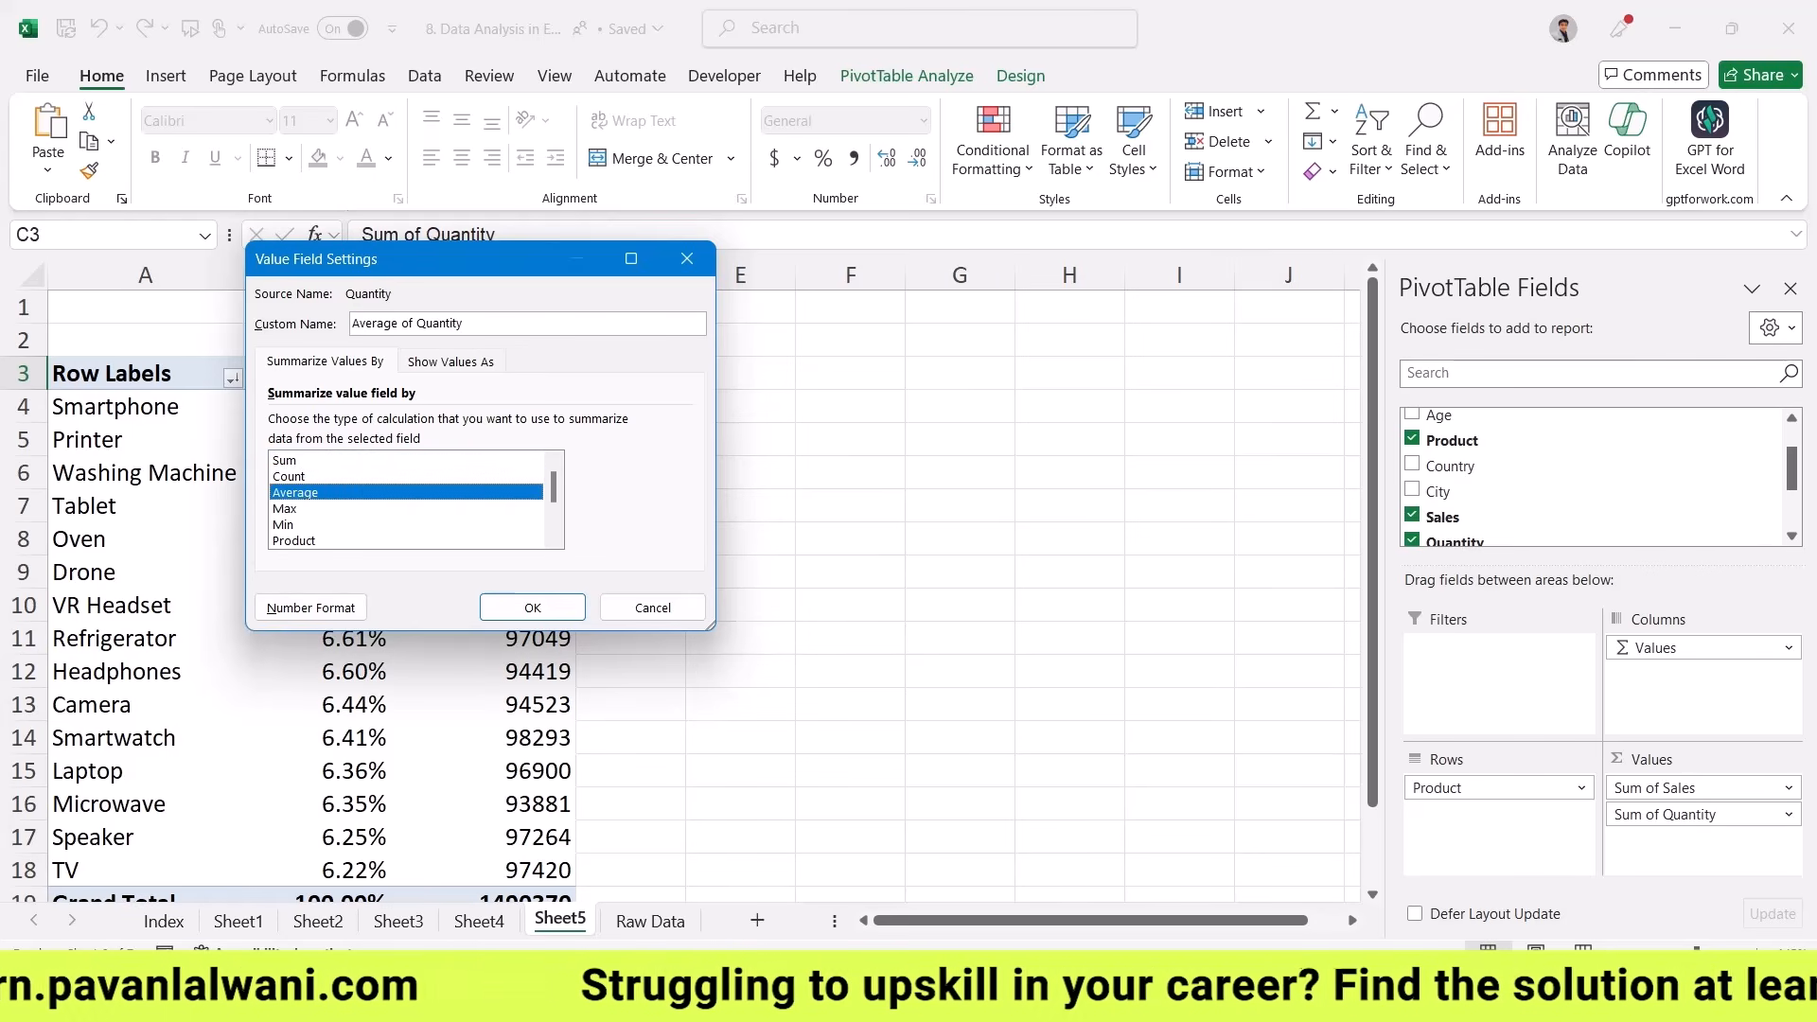
pyautogui.click(532, 608)
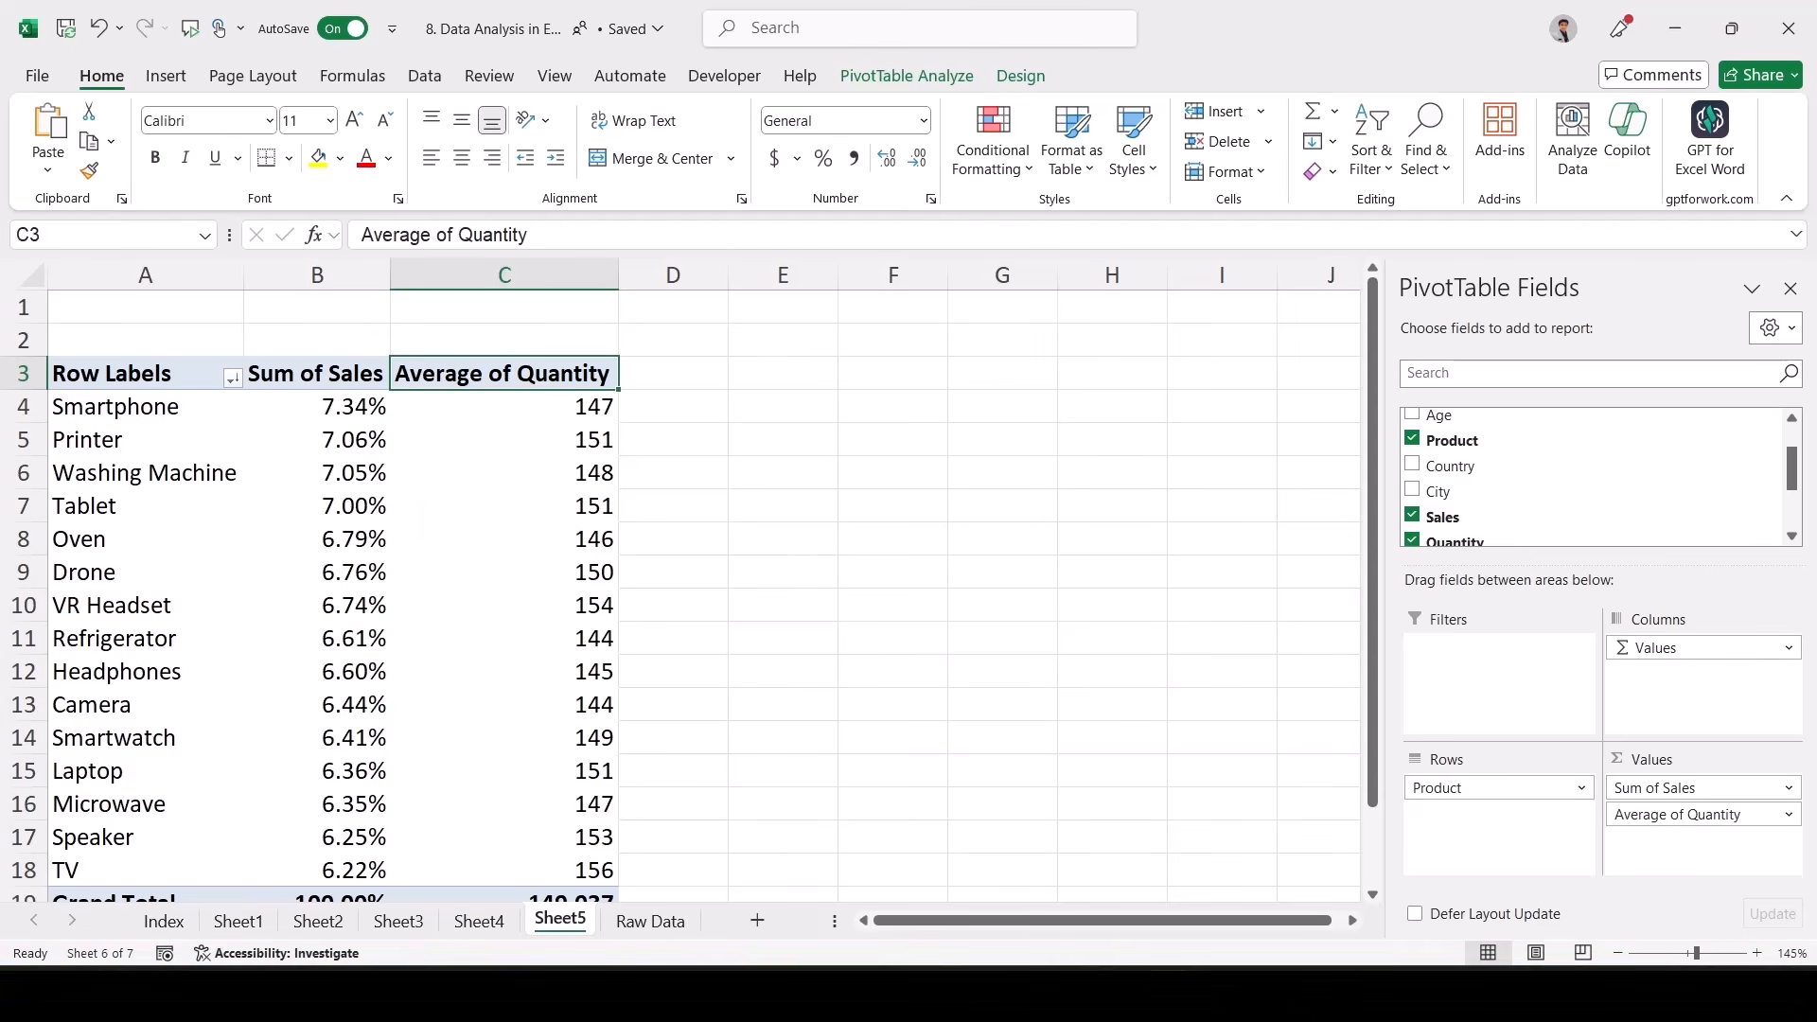
# - Replace Product with Managers in the PivotTable rows and sort the managers by Sum of Sales from largest to smallest
pyautogui.moveTo(1491, 788)
pyautogui.mouseDown()
pyautogui.moveTo(1525, 491)
pyautogui.moveTo(1514, 800)
pyautogui.mouseUp()
pyautogui.scroll(2, 1524, 473)
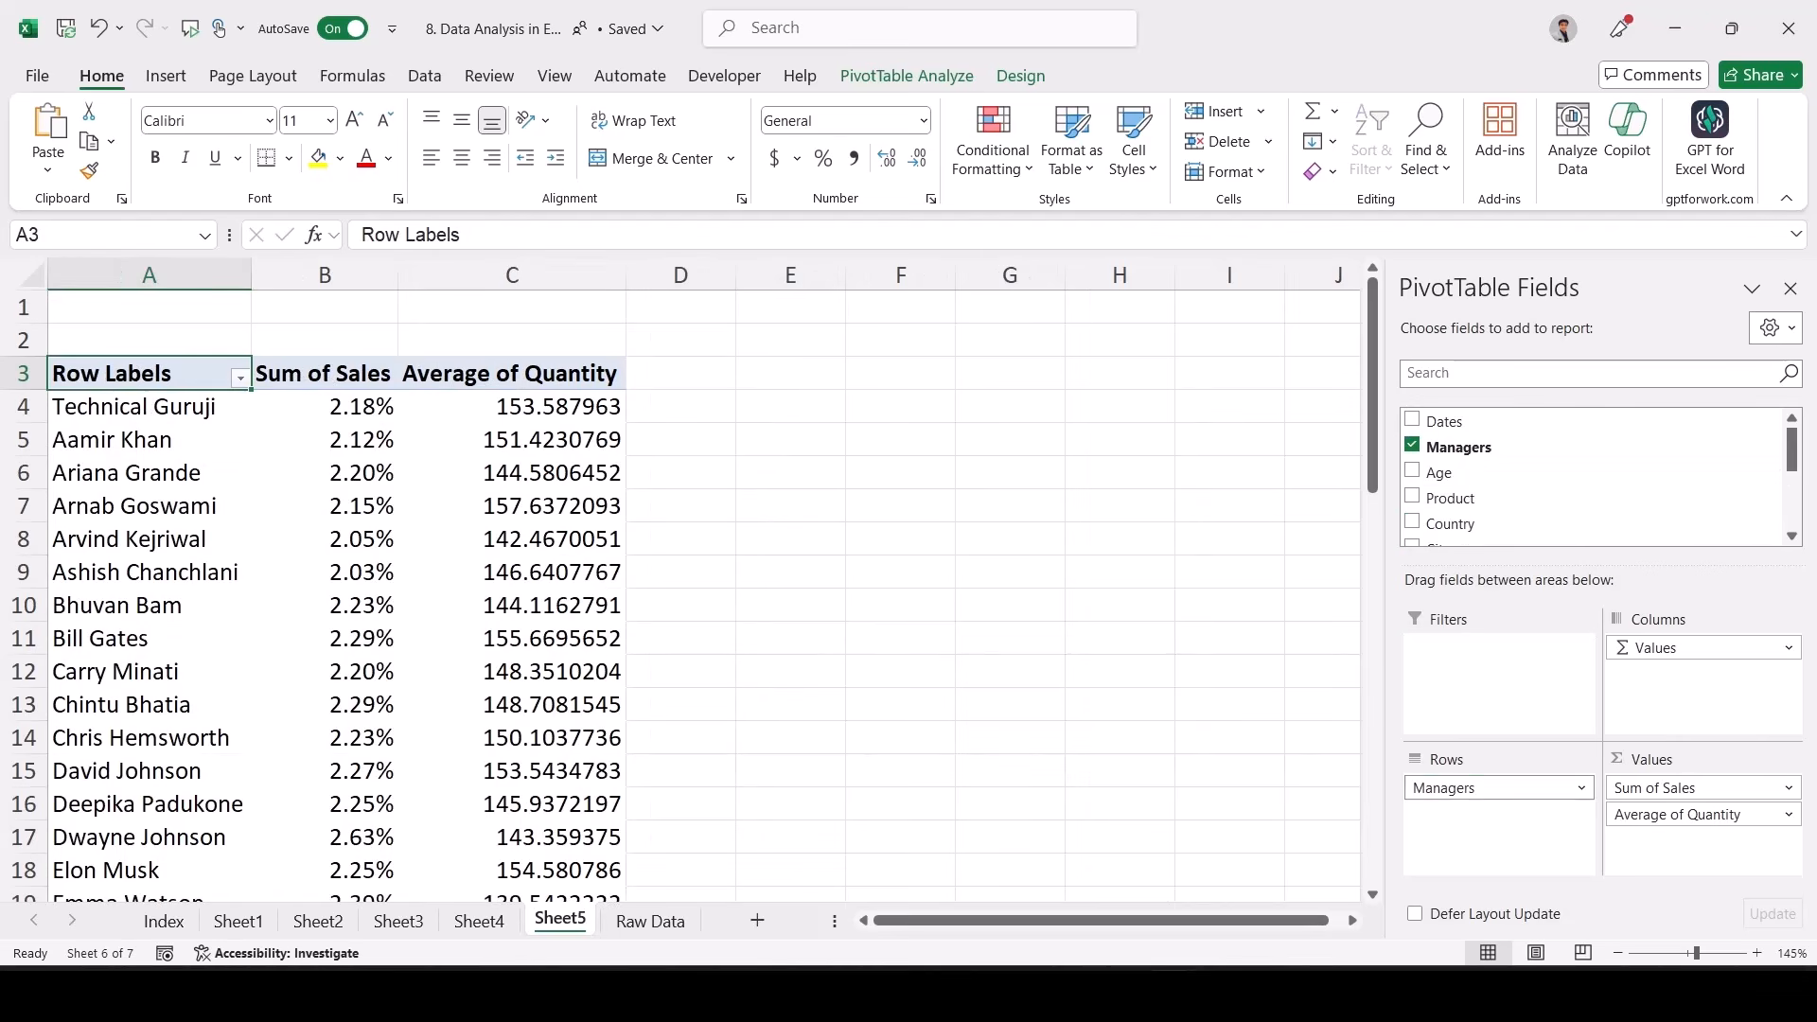
pyautogui.click(325, 473)
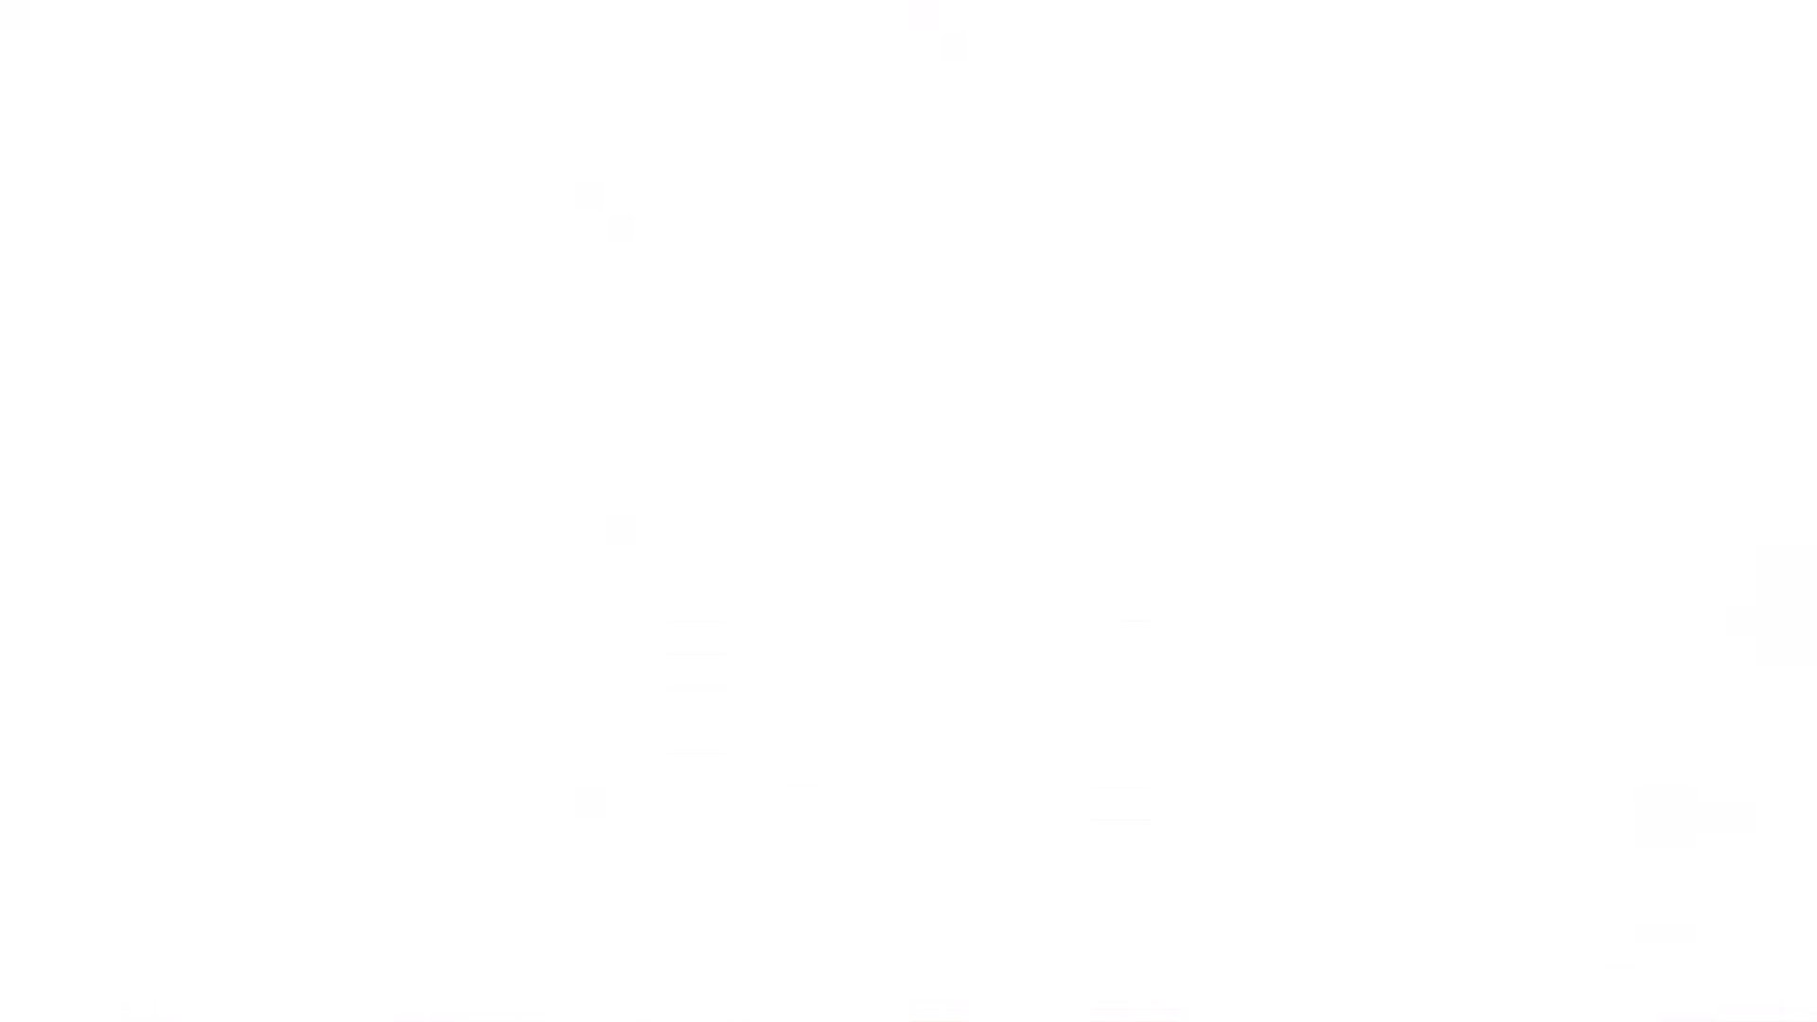
pyautogui.rightClick(343, 473)
pyautogui.moveTo(445, 655)
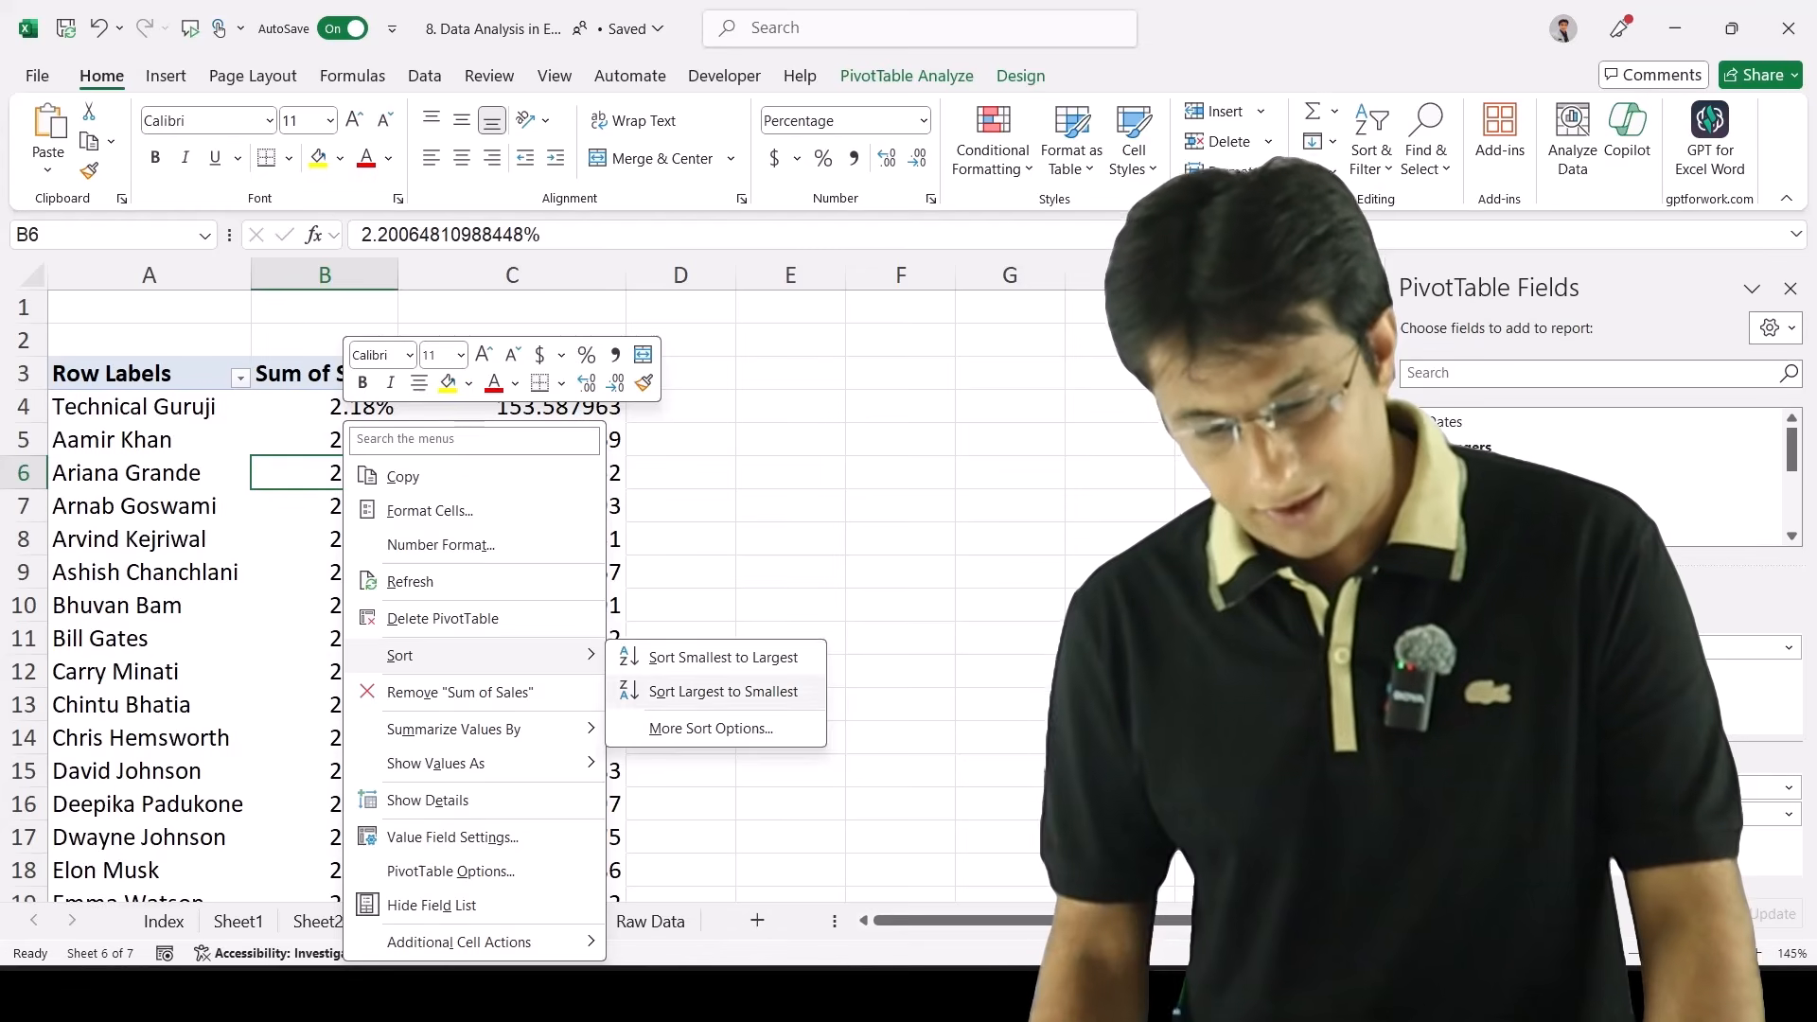
pyautogui.click(700, 690)
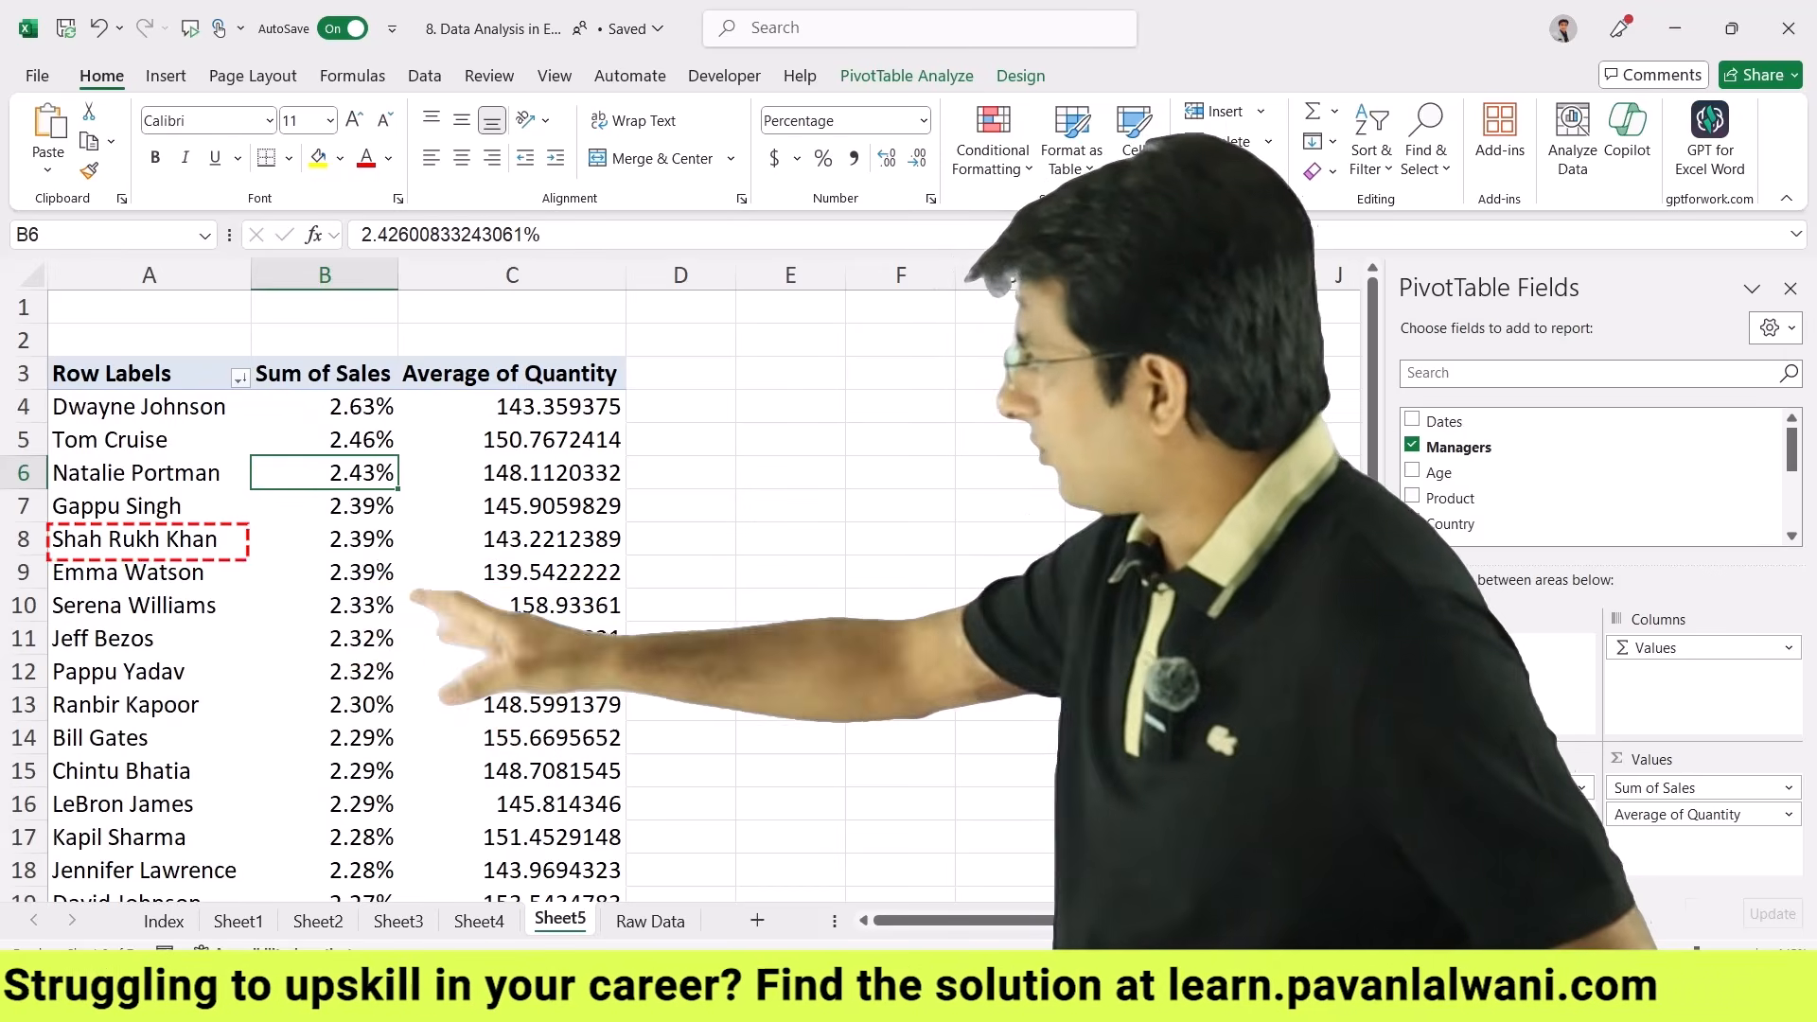
# - Review the managers' sales percentages and average quantities down to the Grand Total row
pyautogui.scroll(-5, 331, 587)
pyautogui.scroll(-13, 332, 587)
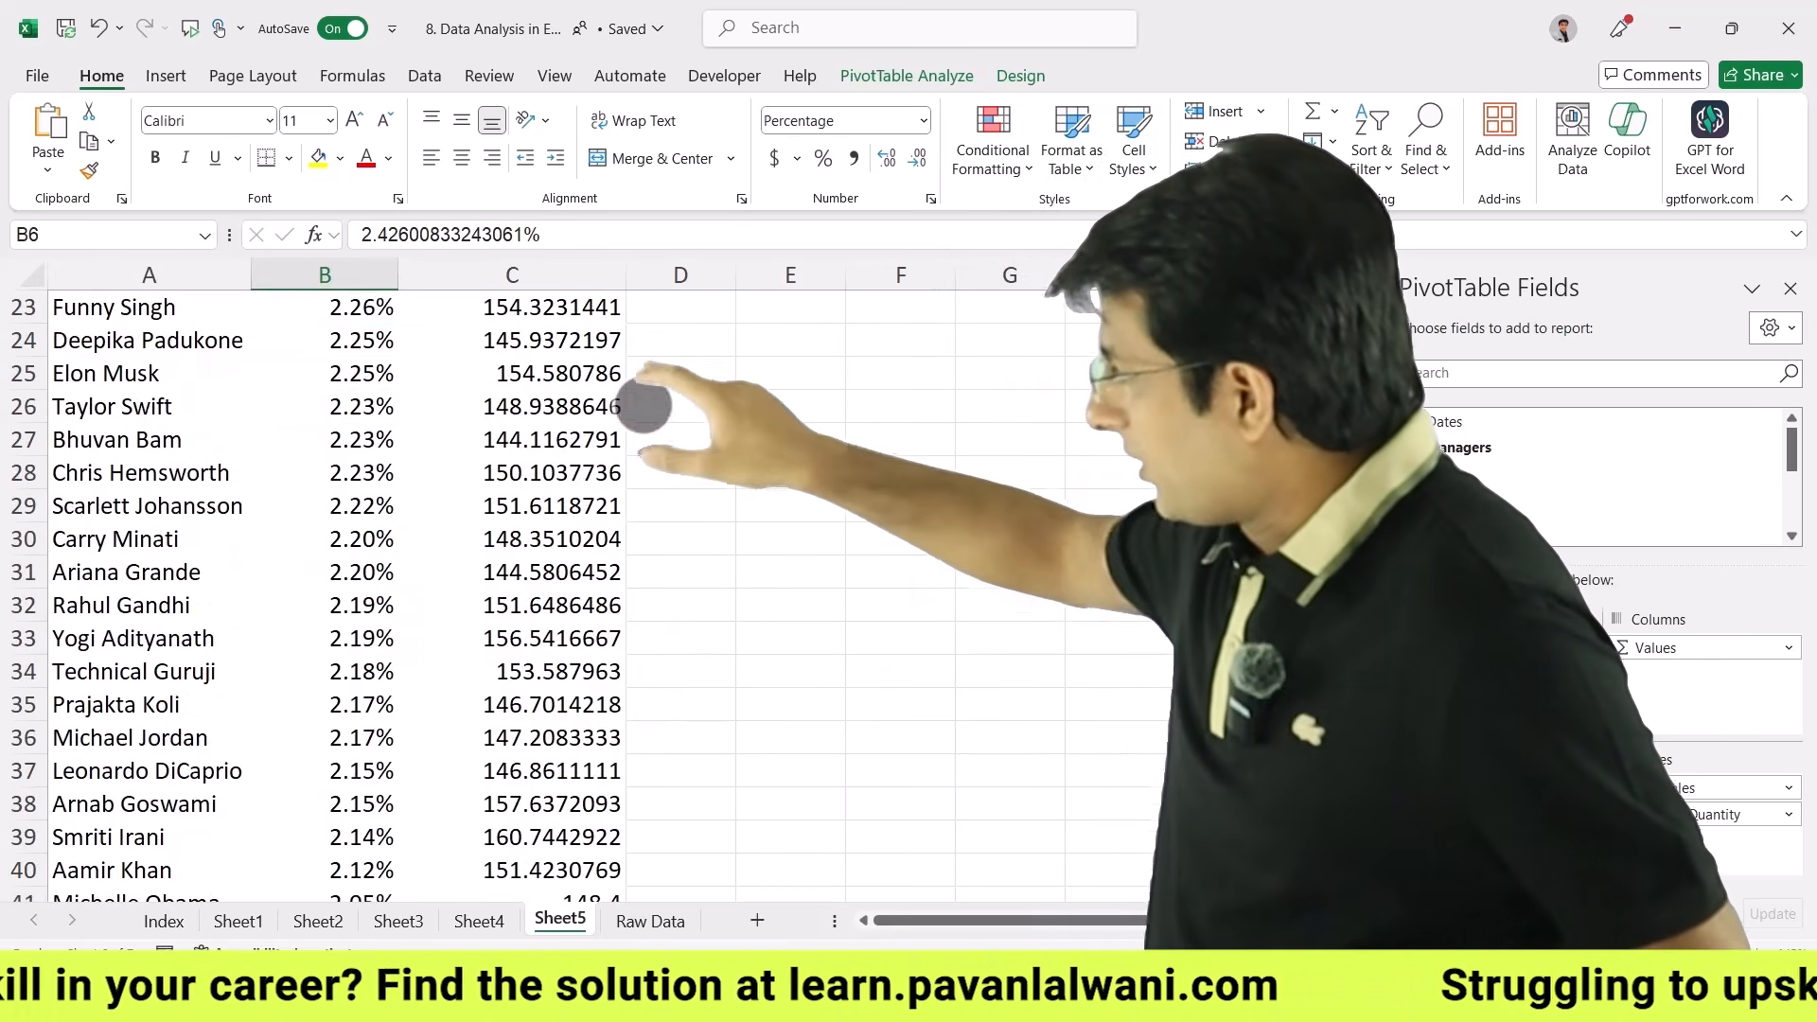
pyautogui.scroll(4, 331, 586)
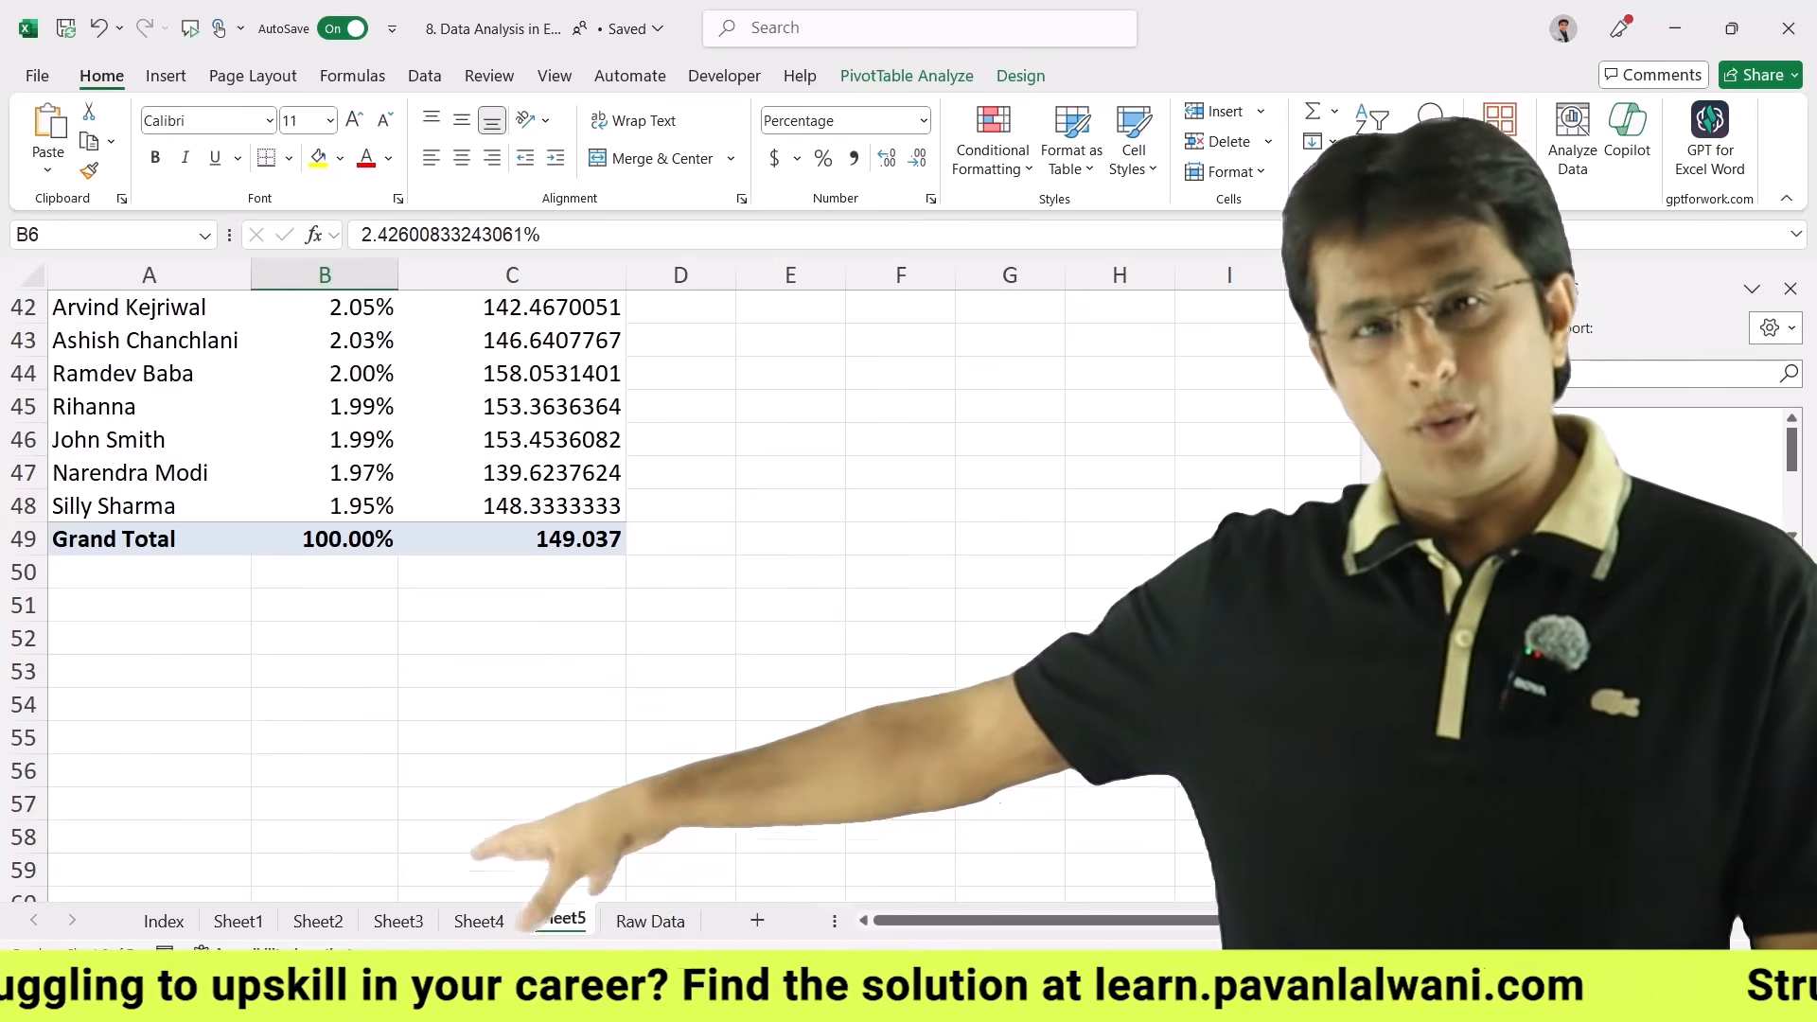
pyautogui.scroll(11, 834, 856)
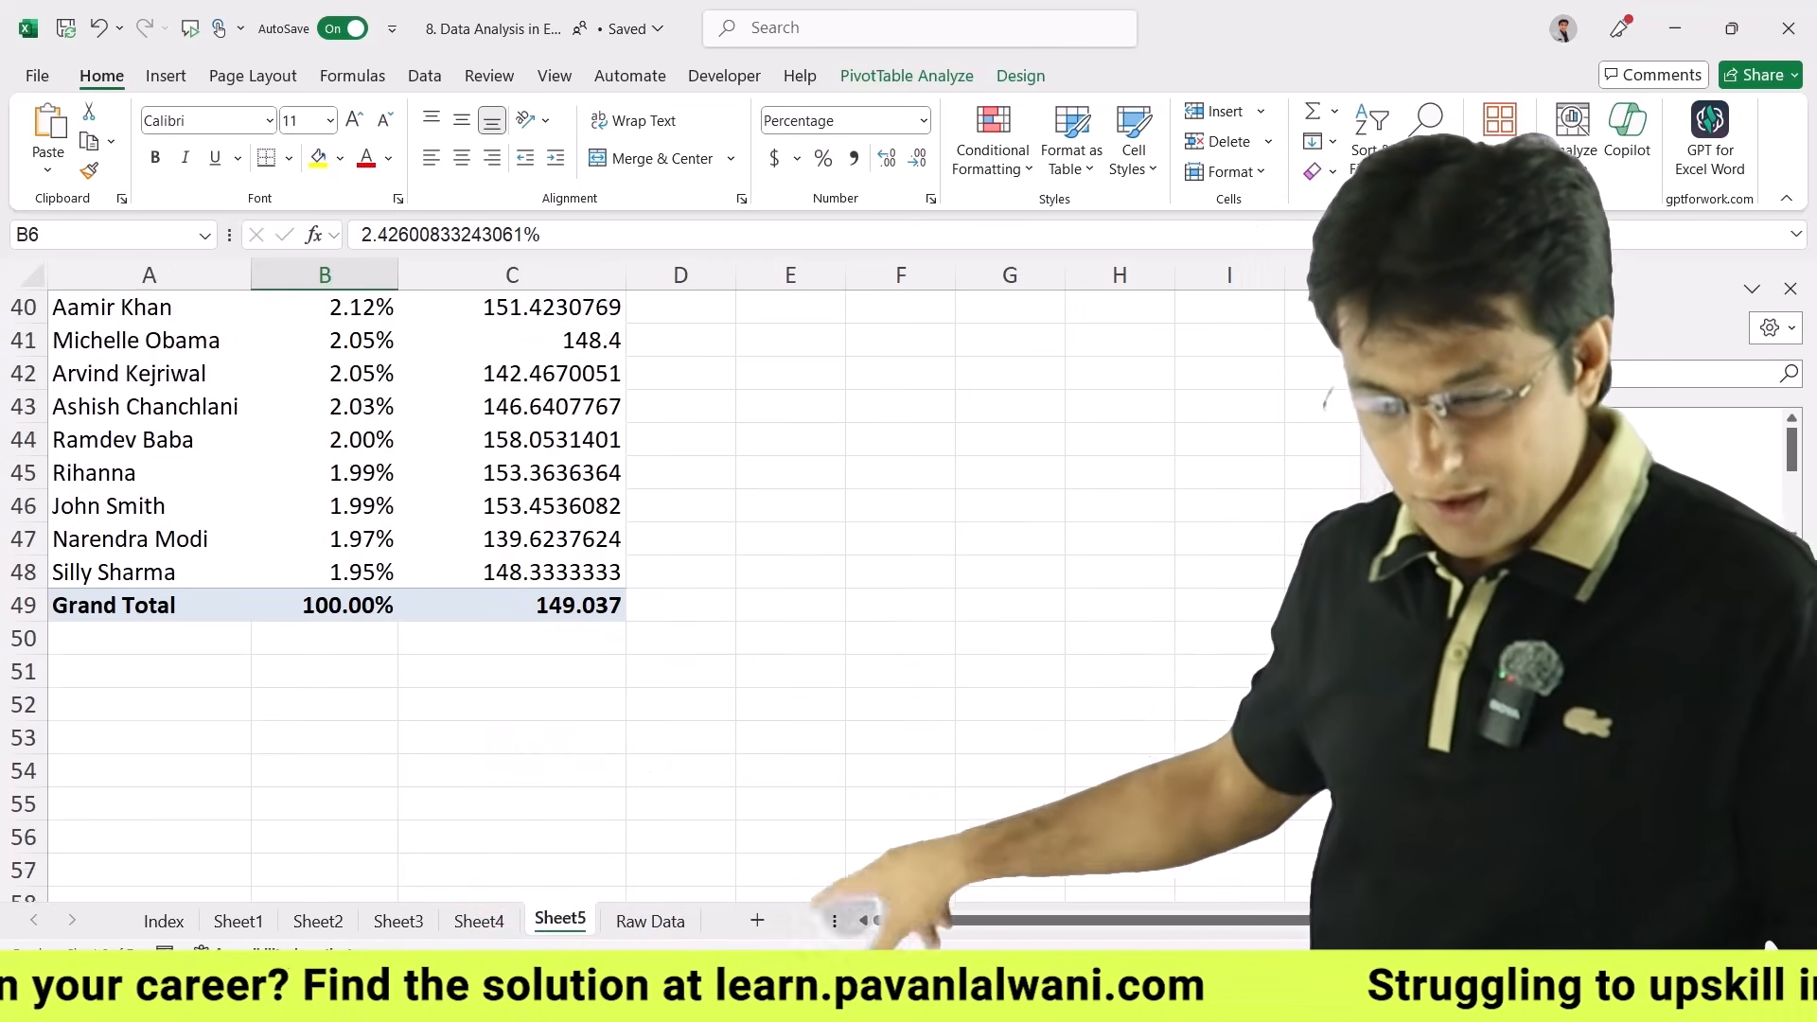
pyautogui.scroll(3, 835, 856)
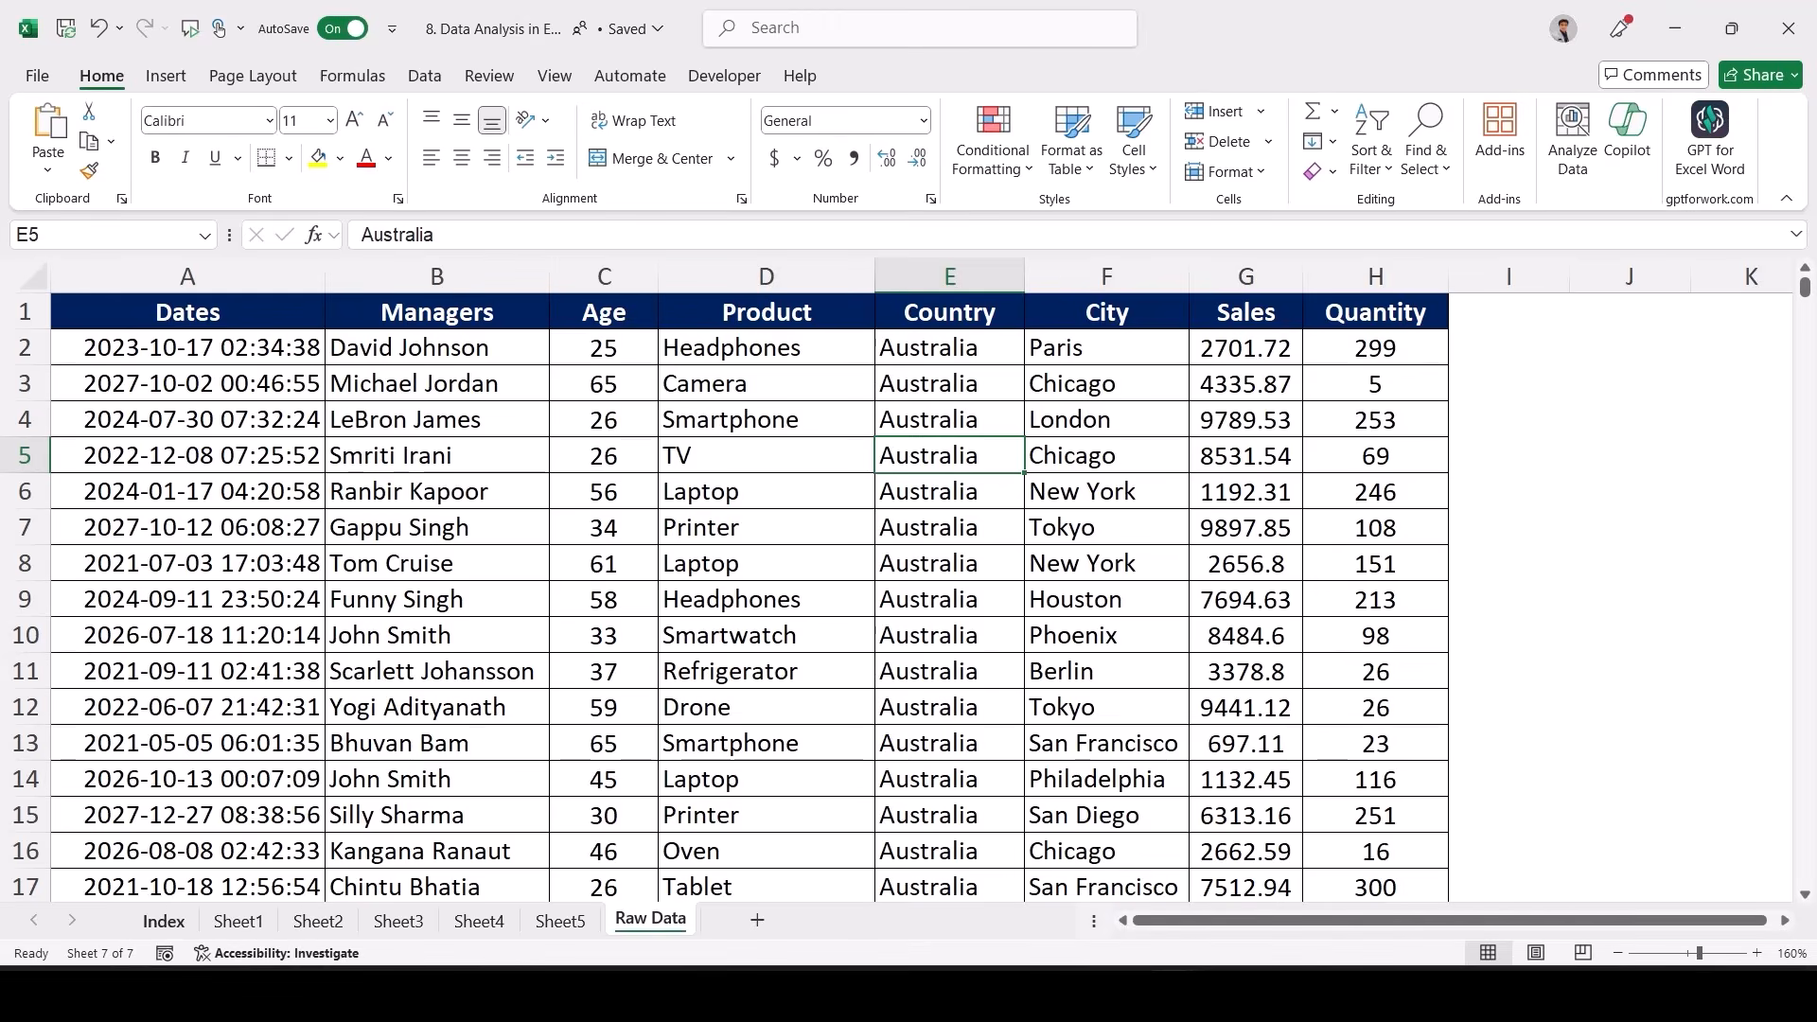
# - Delete the PivotTable worksheets Sheet1 through Sheet5 together, keeping the Index and Raw Data sheets
pyautogui.click(162, 920)
pyautogui.click(237, 920)
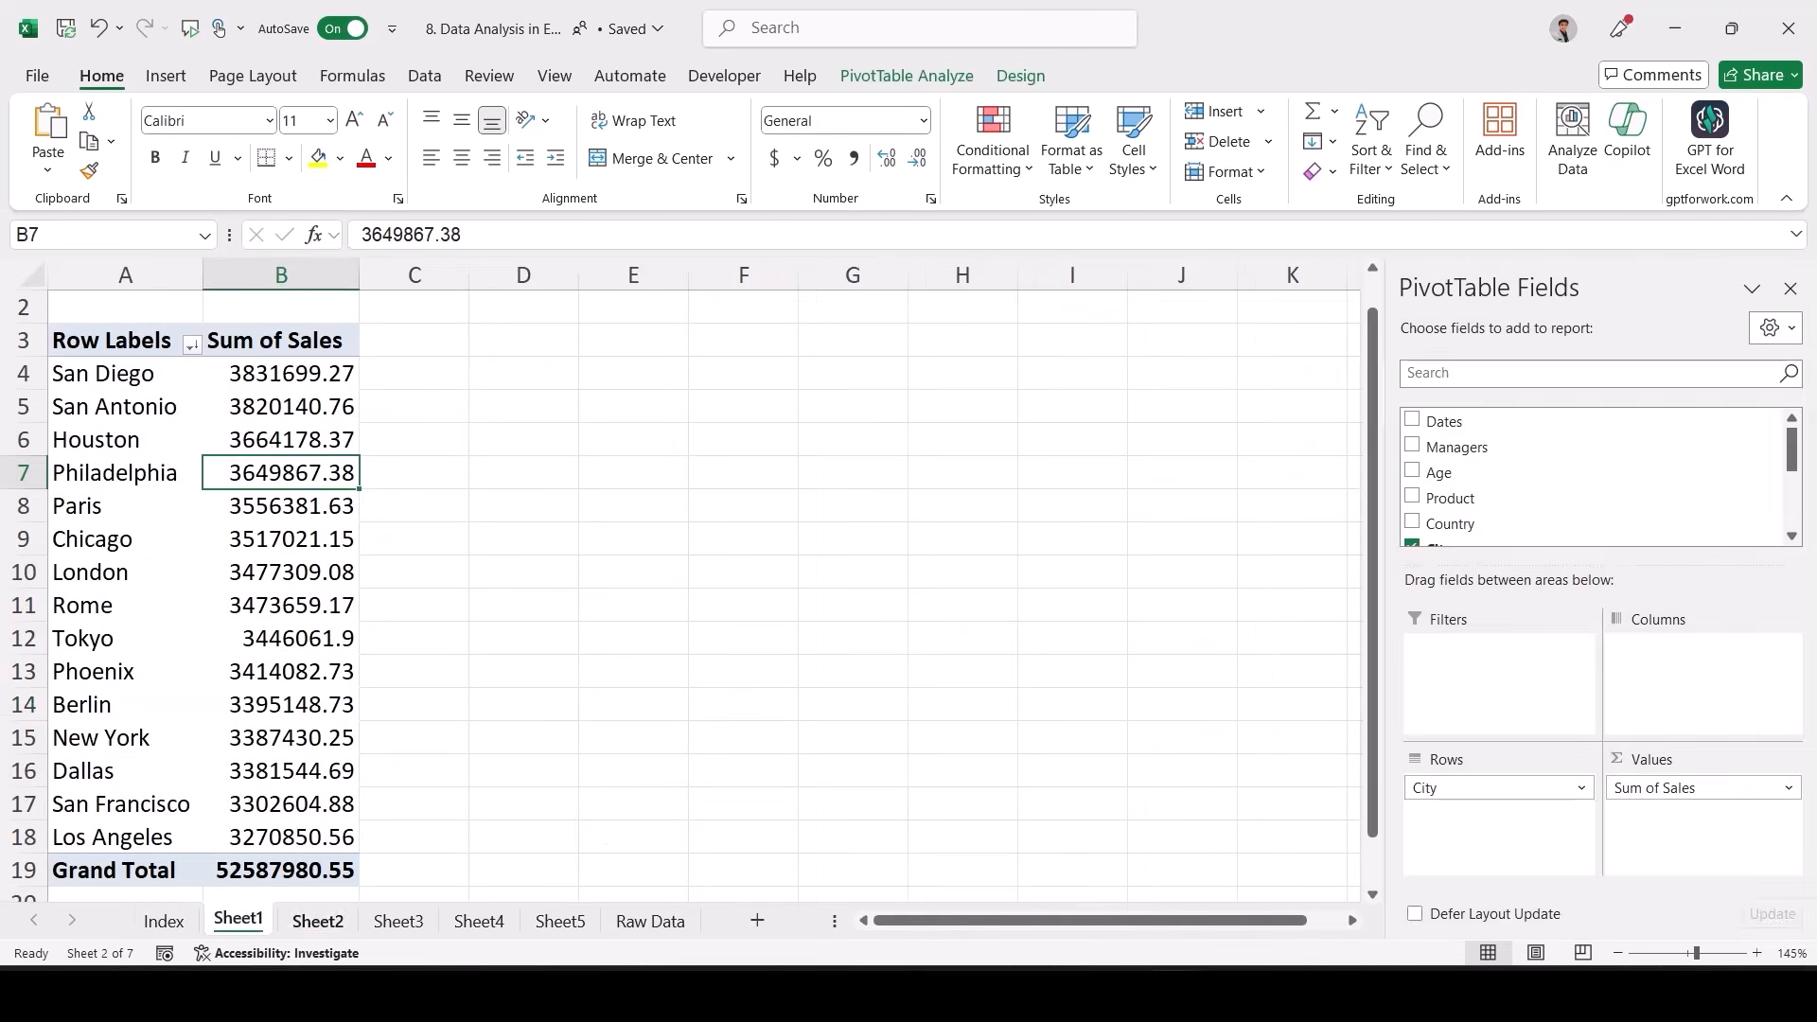
pyautogui.keyDown('shift'); pyautogui.click(559, 921); pyautogui.keyUp('shift')
pyautogui.rightClick(557, 923)
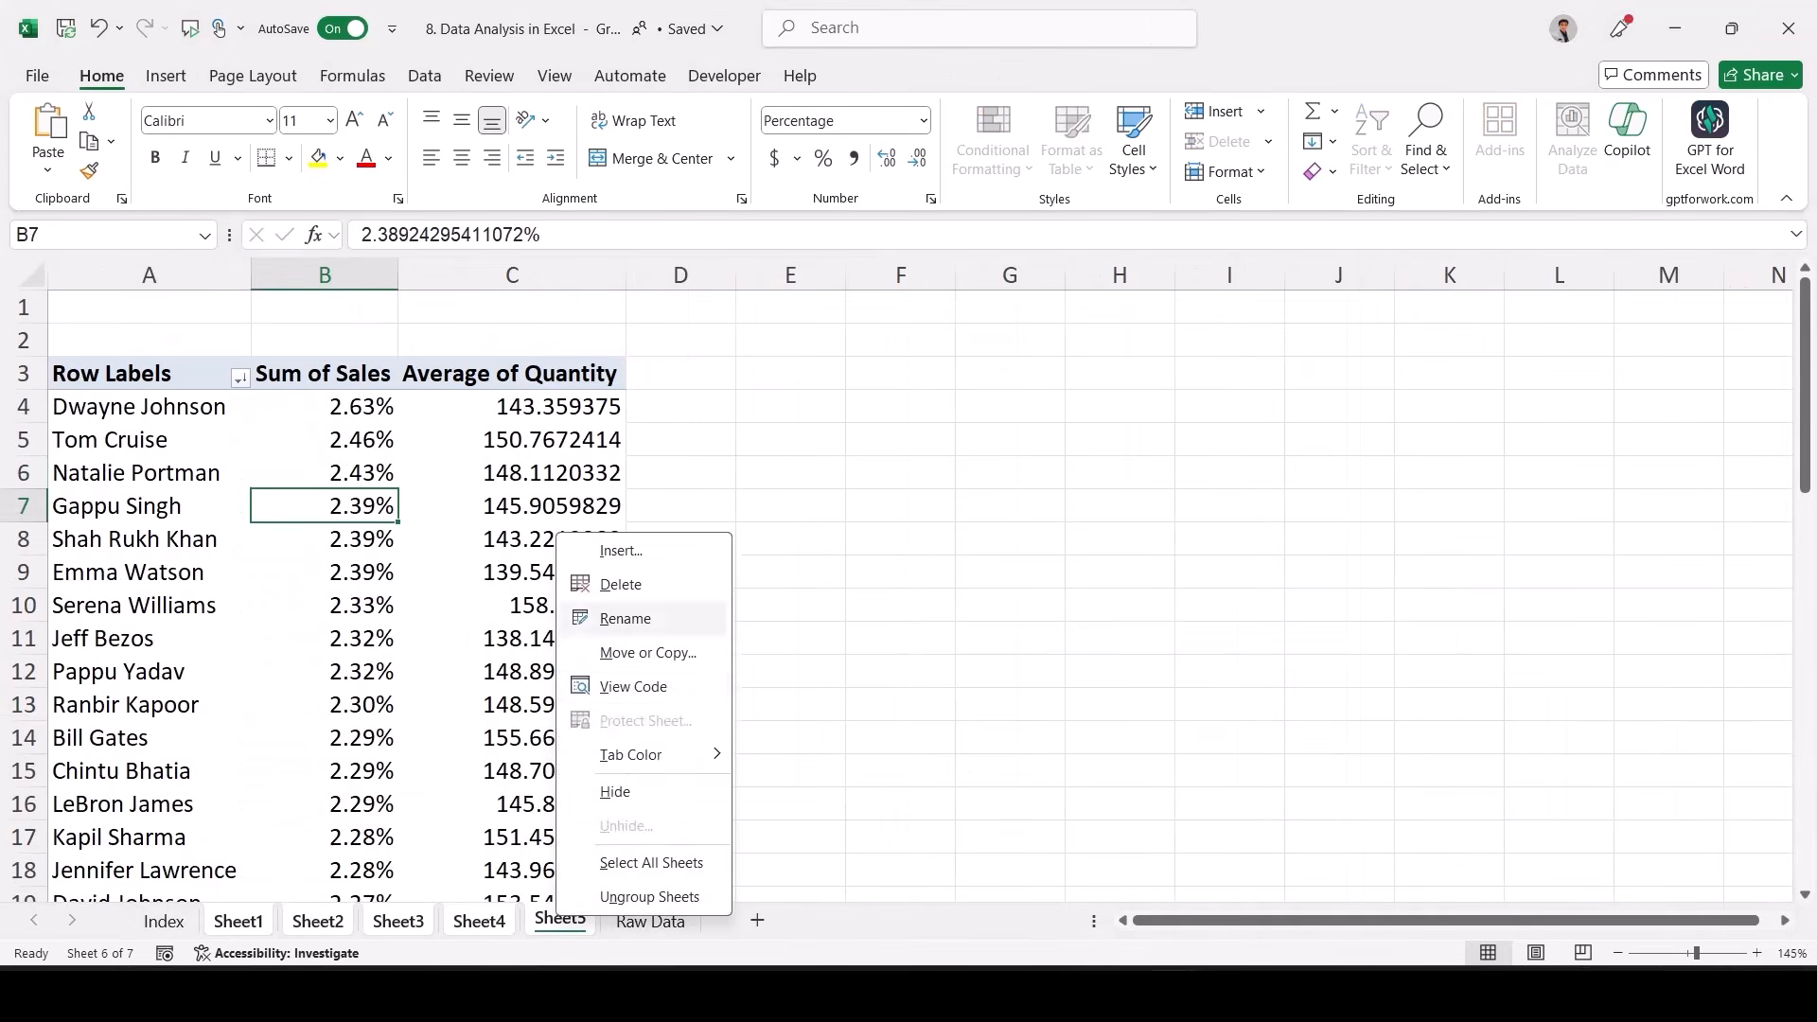
pyautogui.click(621, 584)
pyautogui.click(868, 557)
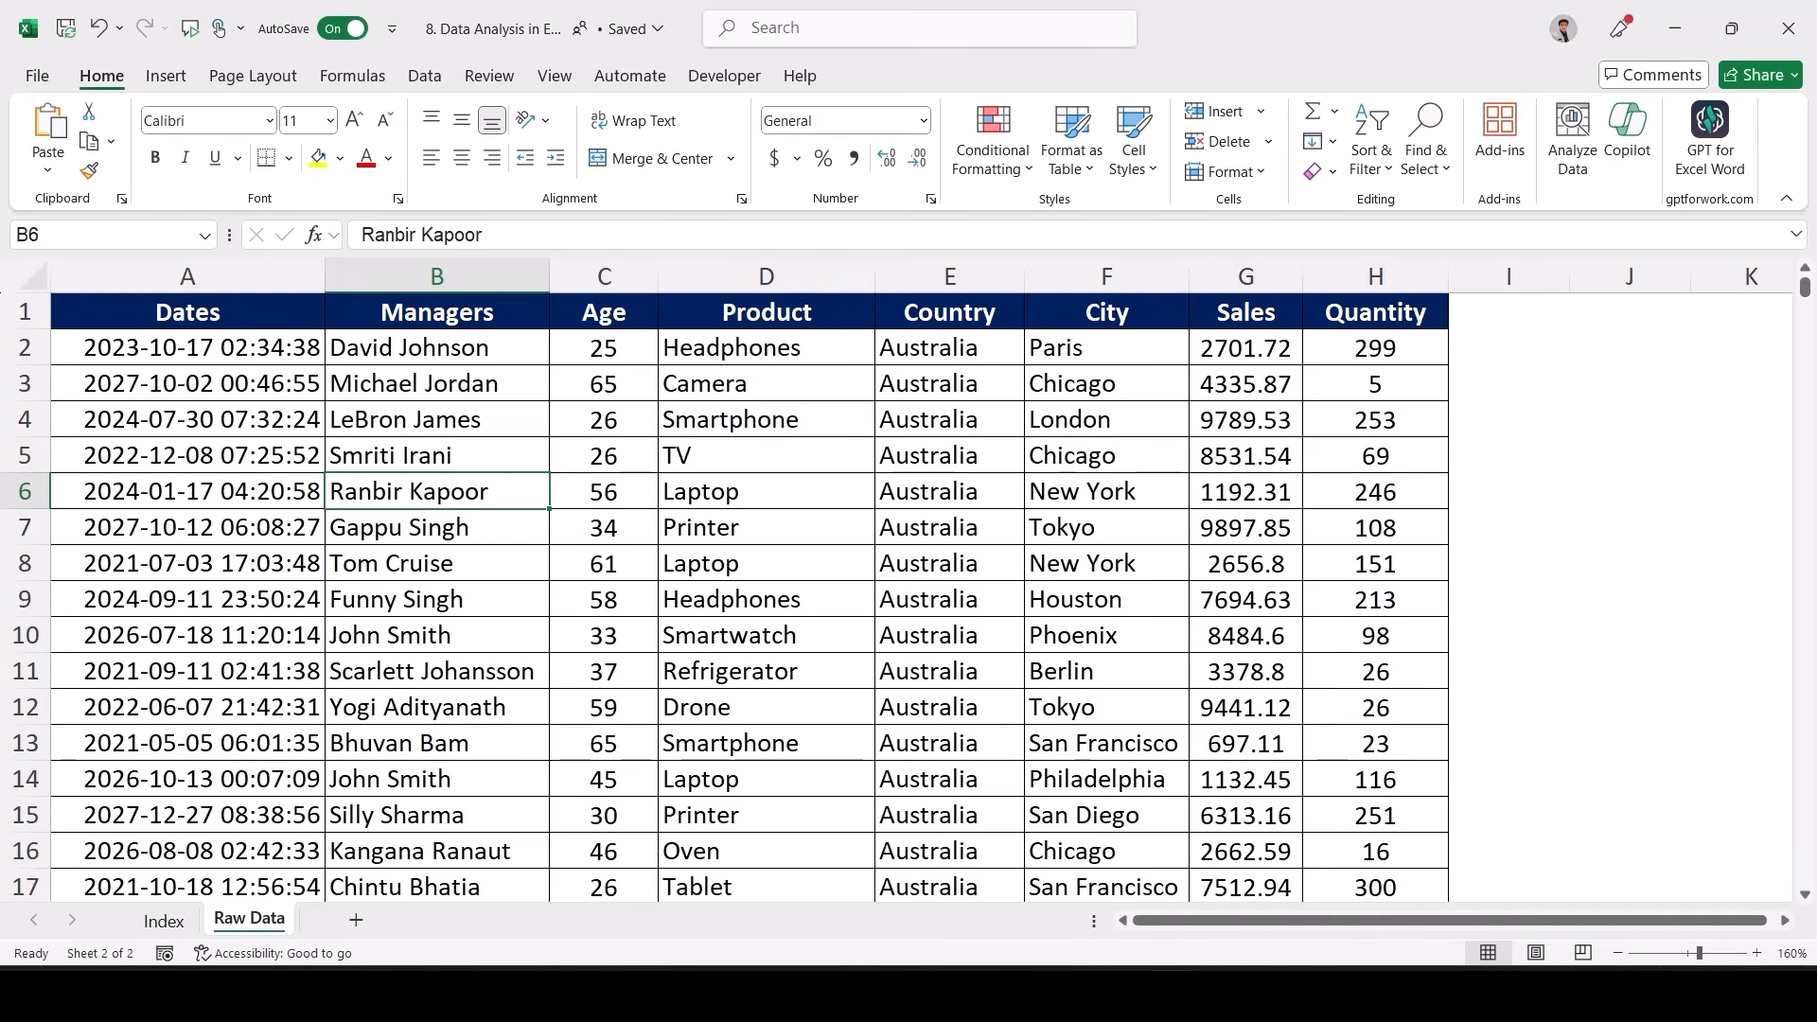
# - Insert a PivotTable on a new worksheet from the Raw Data table
pyautogui.click(747, 523)
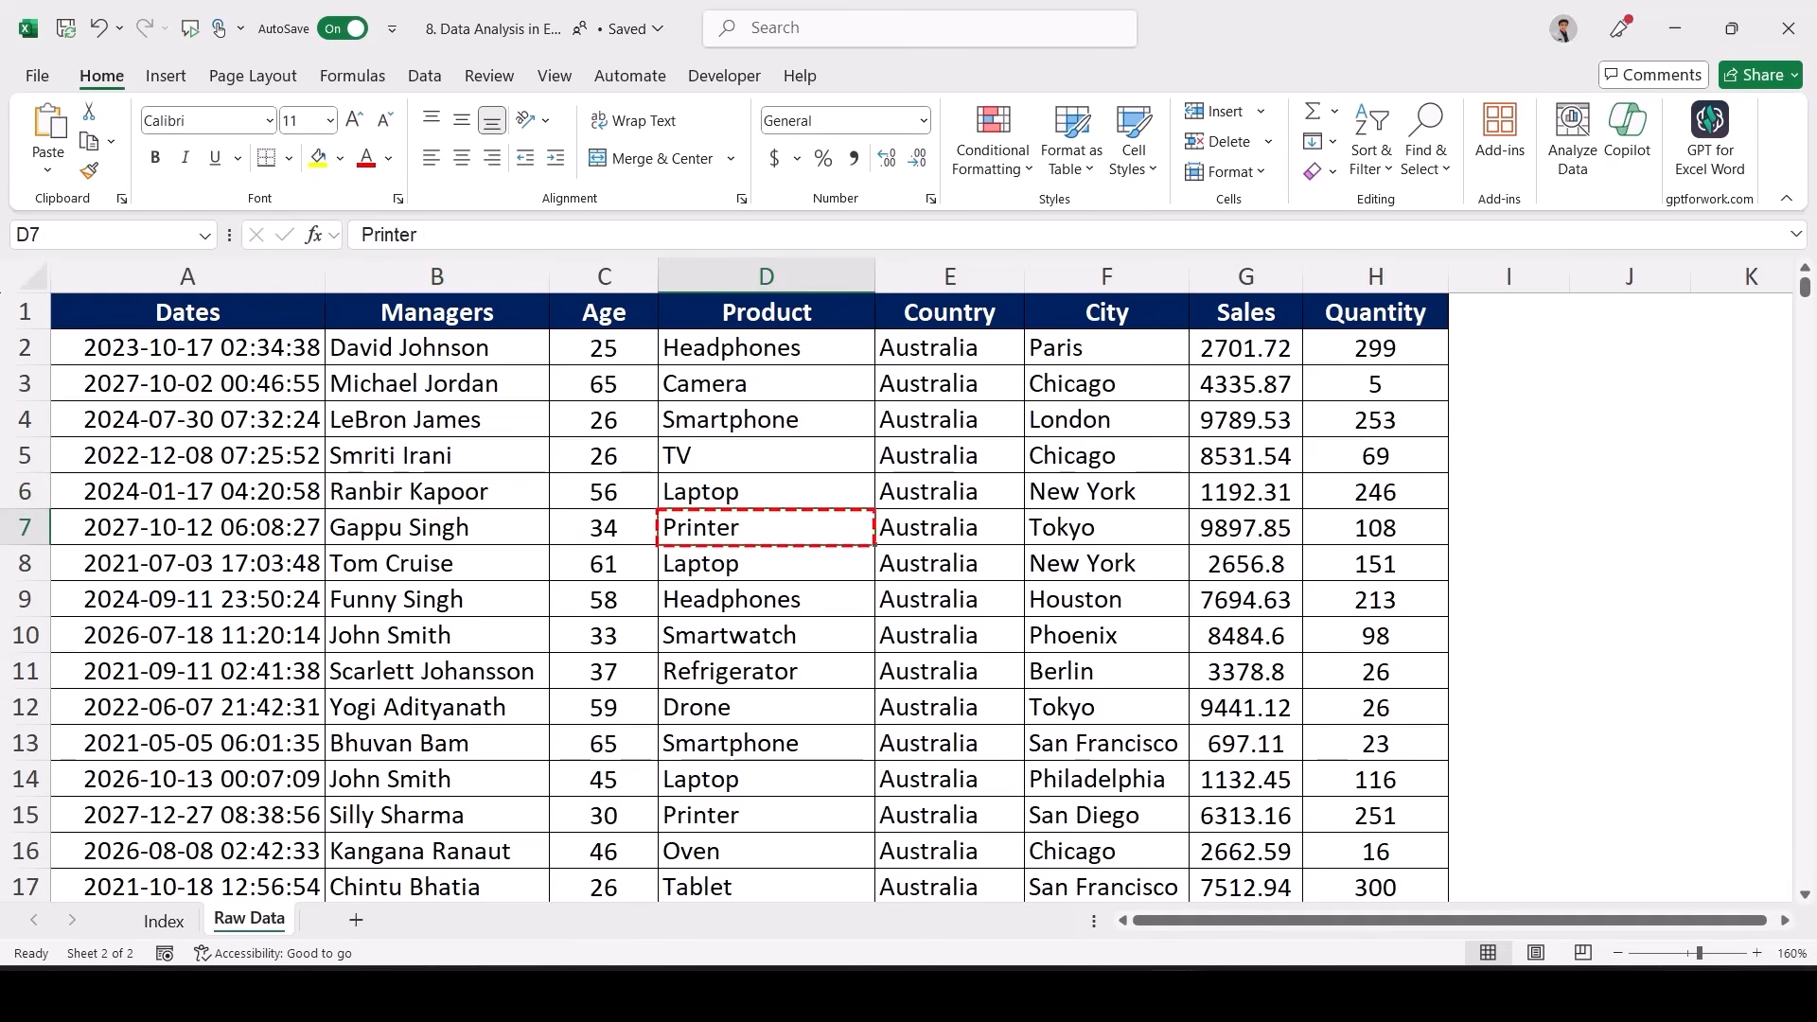
pyautogui.click(166, 75)
pyautogui.click(57, 128)
pyautogui.click(572, 605)
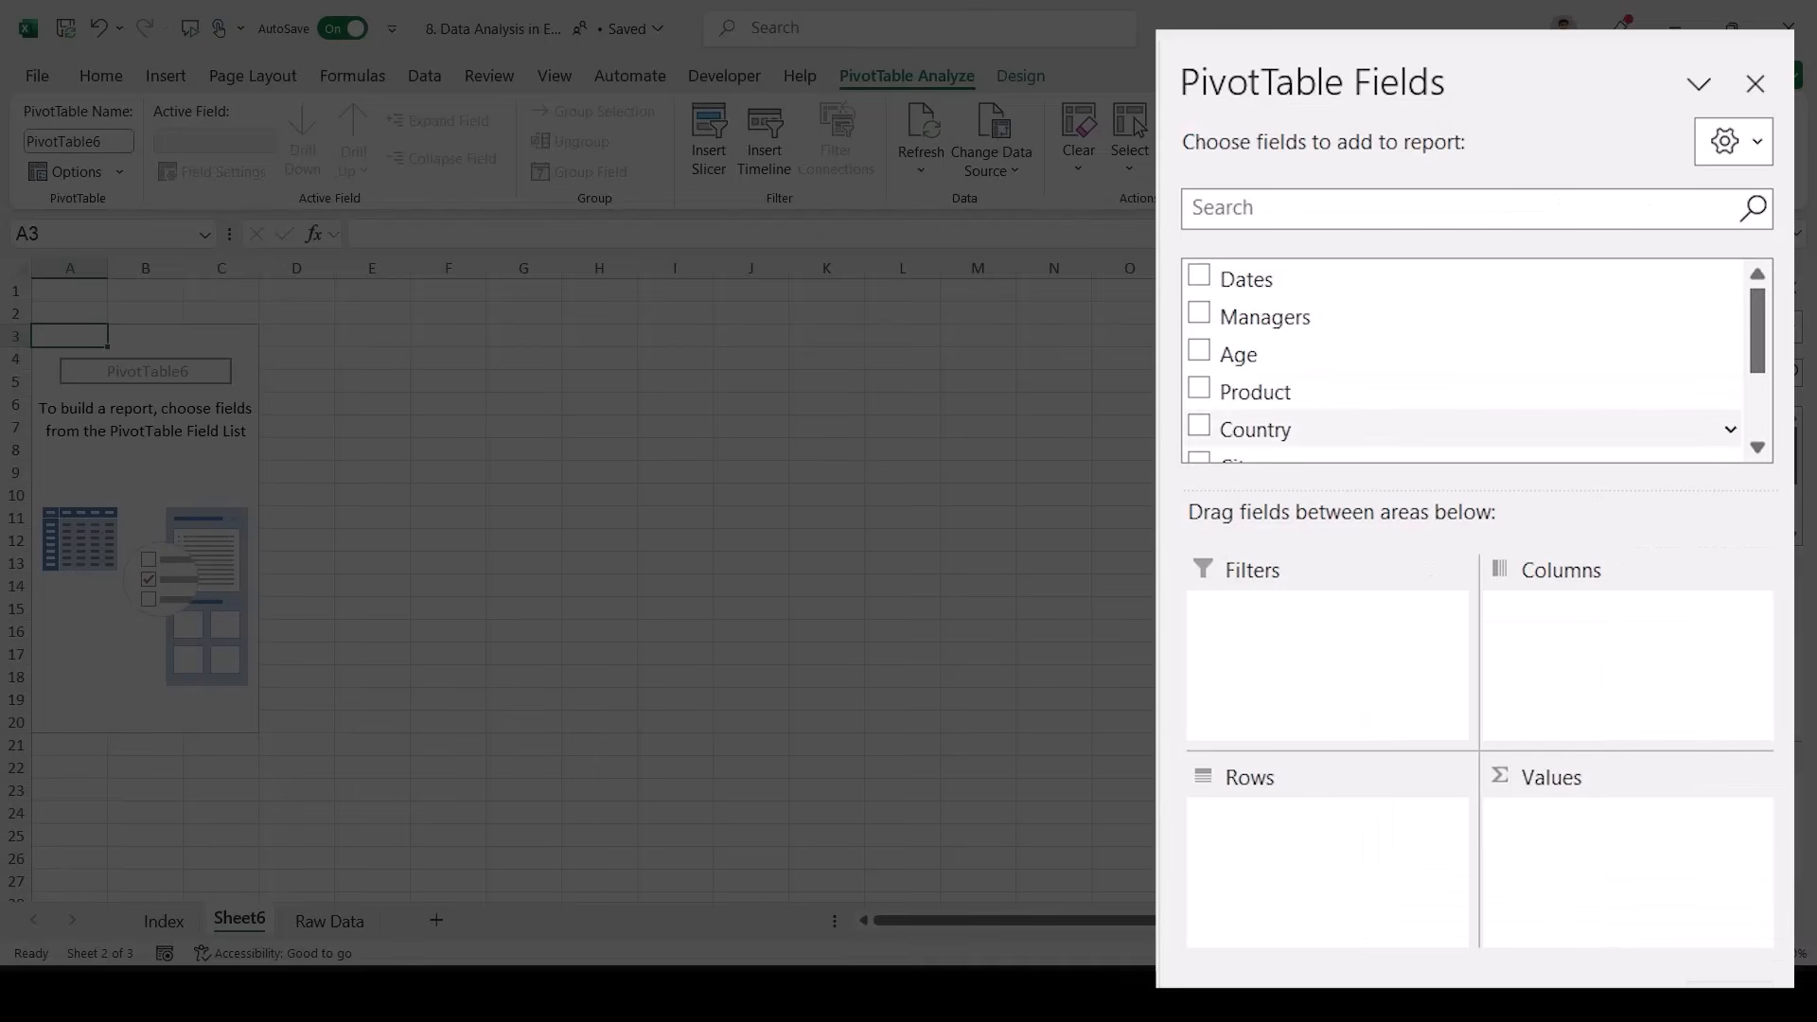
# - Add Country and City as row fields and Sales as the value field in the new PivotTable
pyautogui.click(1199, 427)
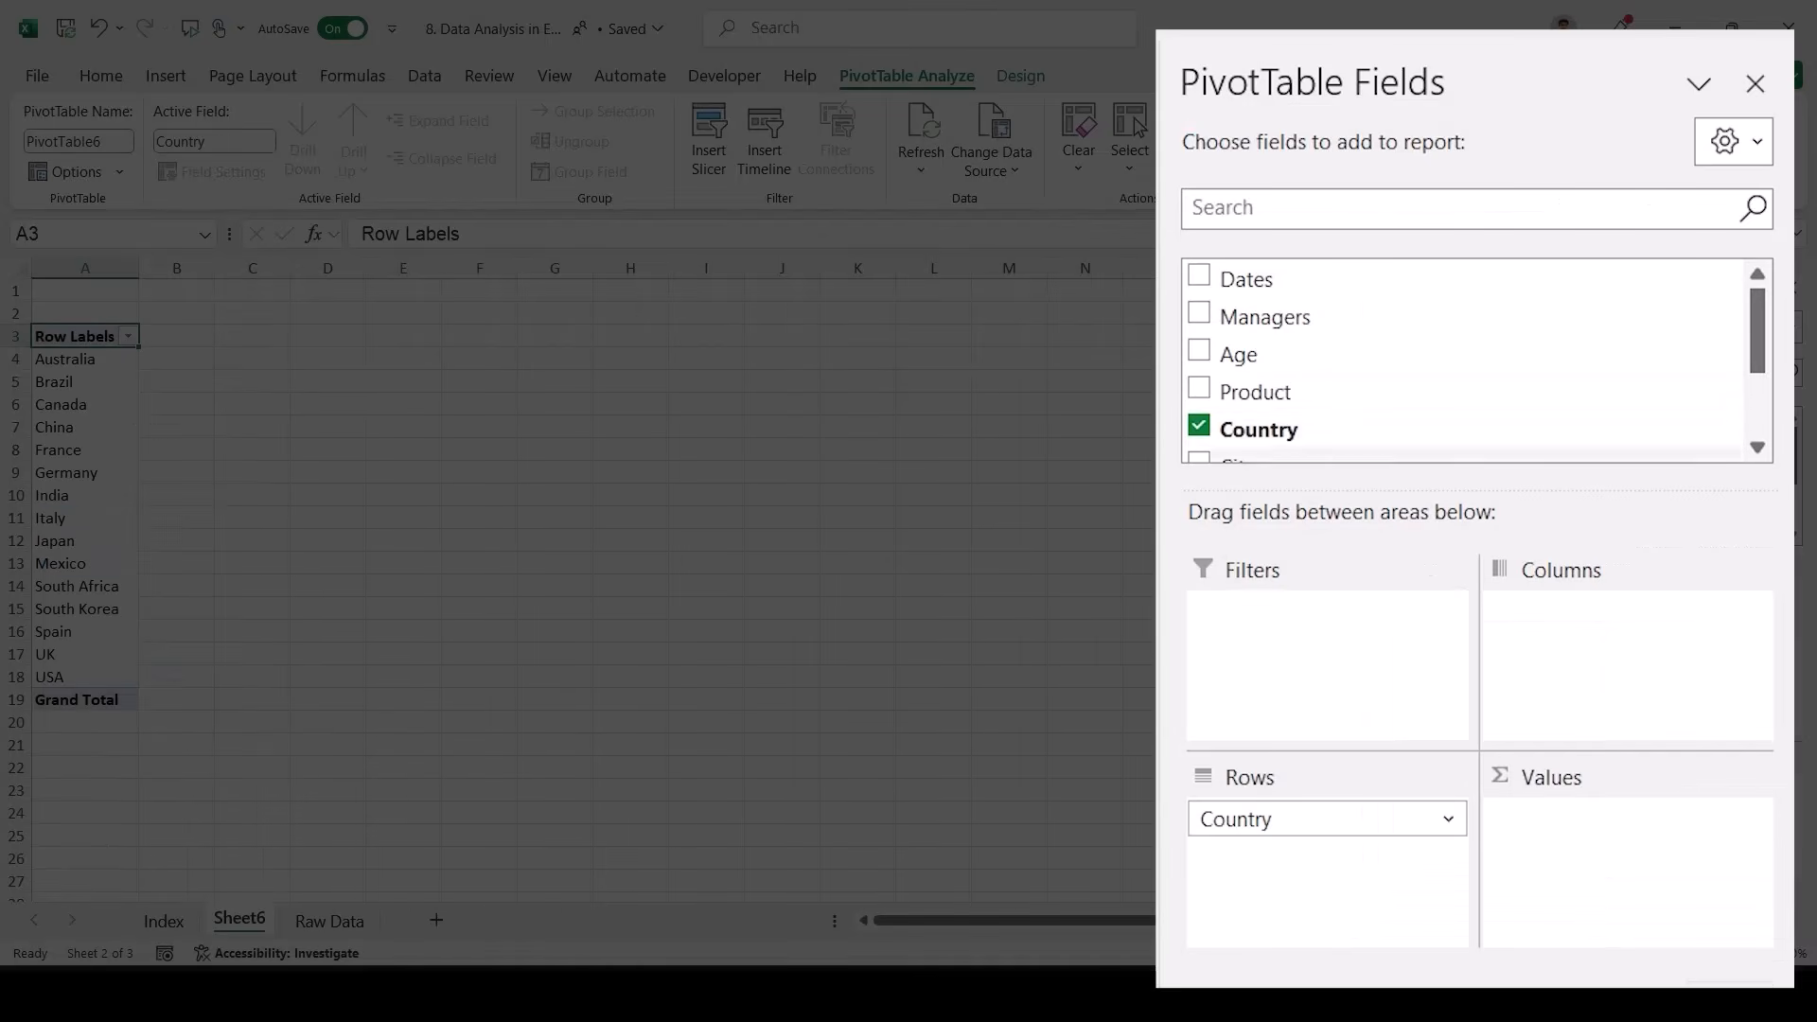
pyautogui.scroll(-3, 1467, 359)
pyautogui.click(1199, 324)
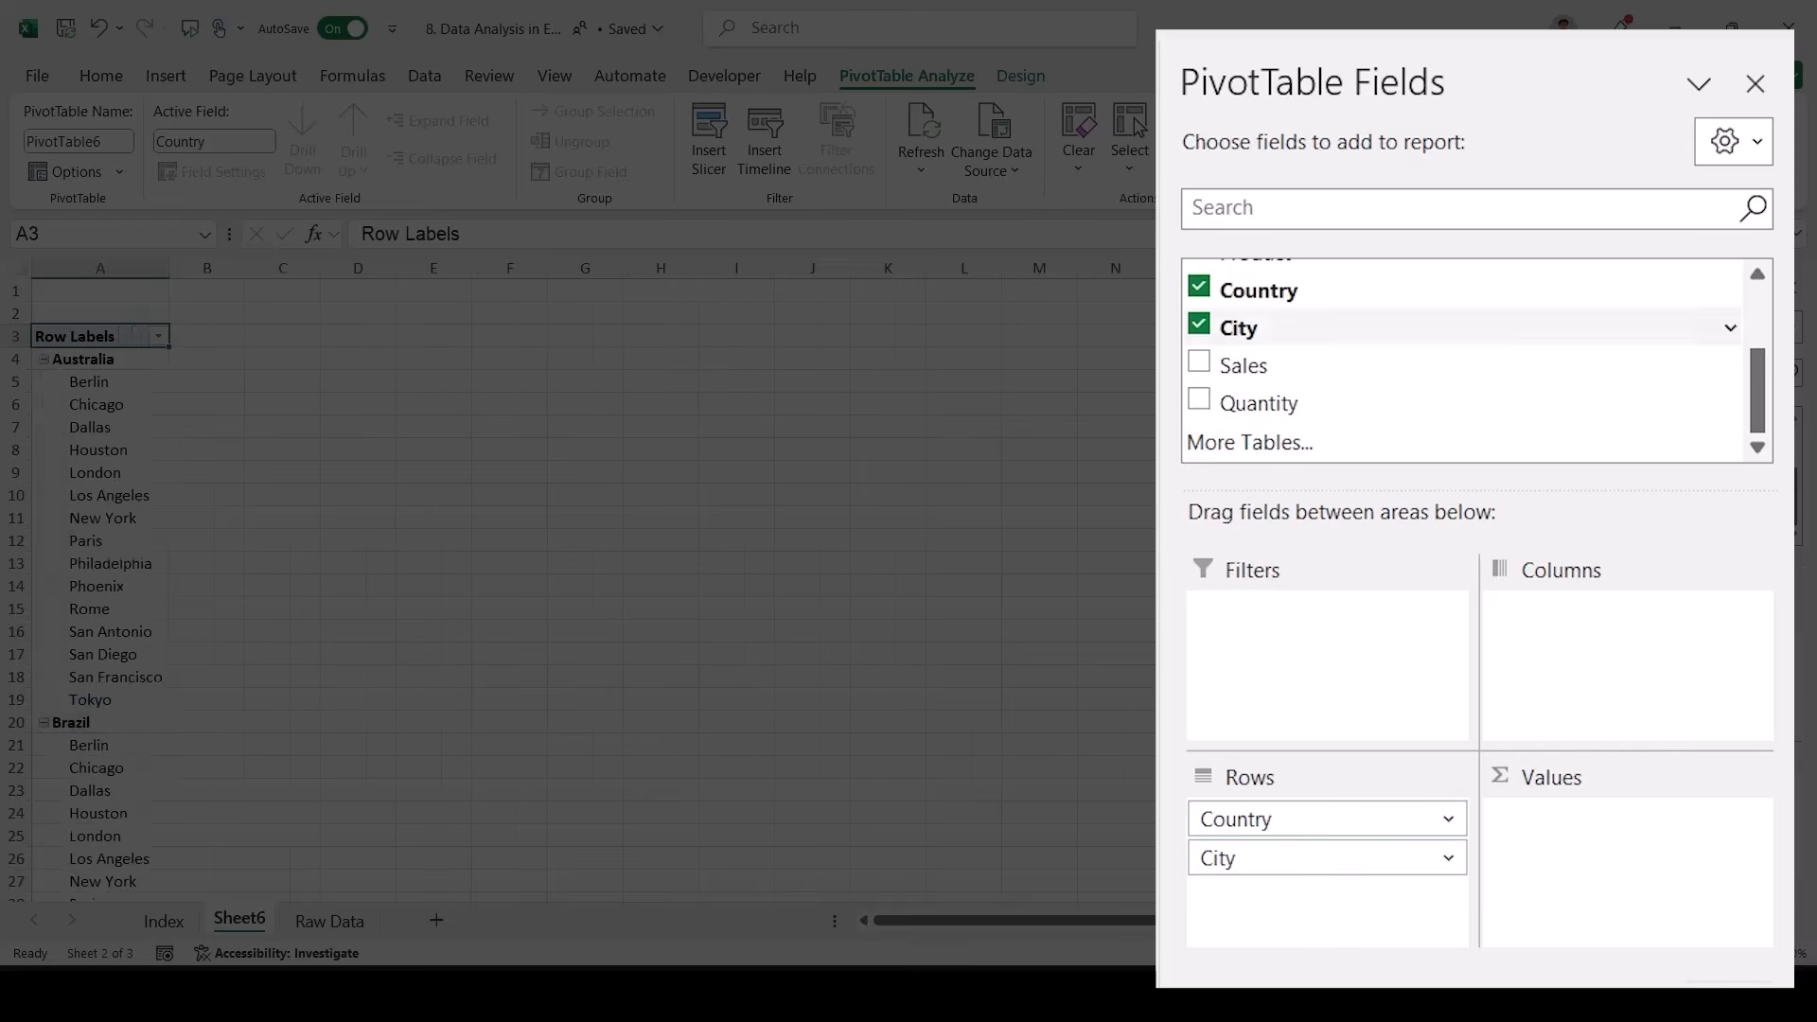
pyautogui.click(1200, 363)
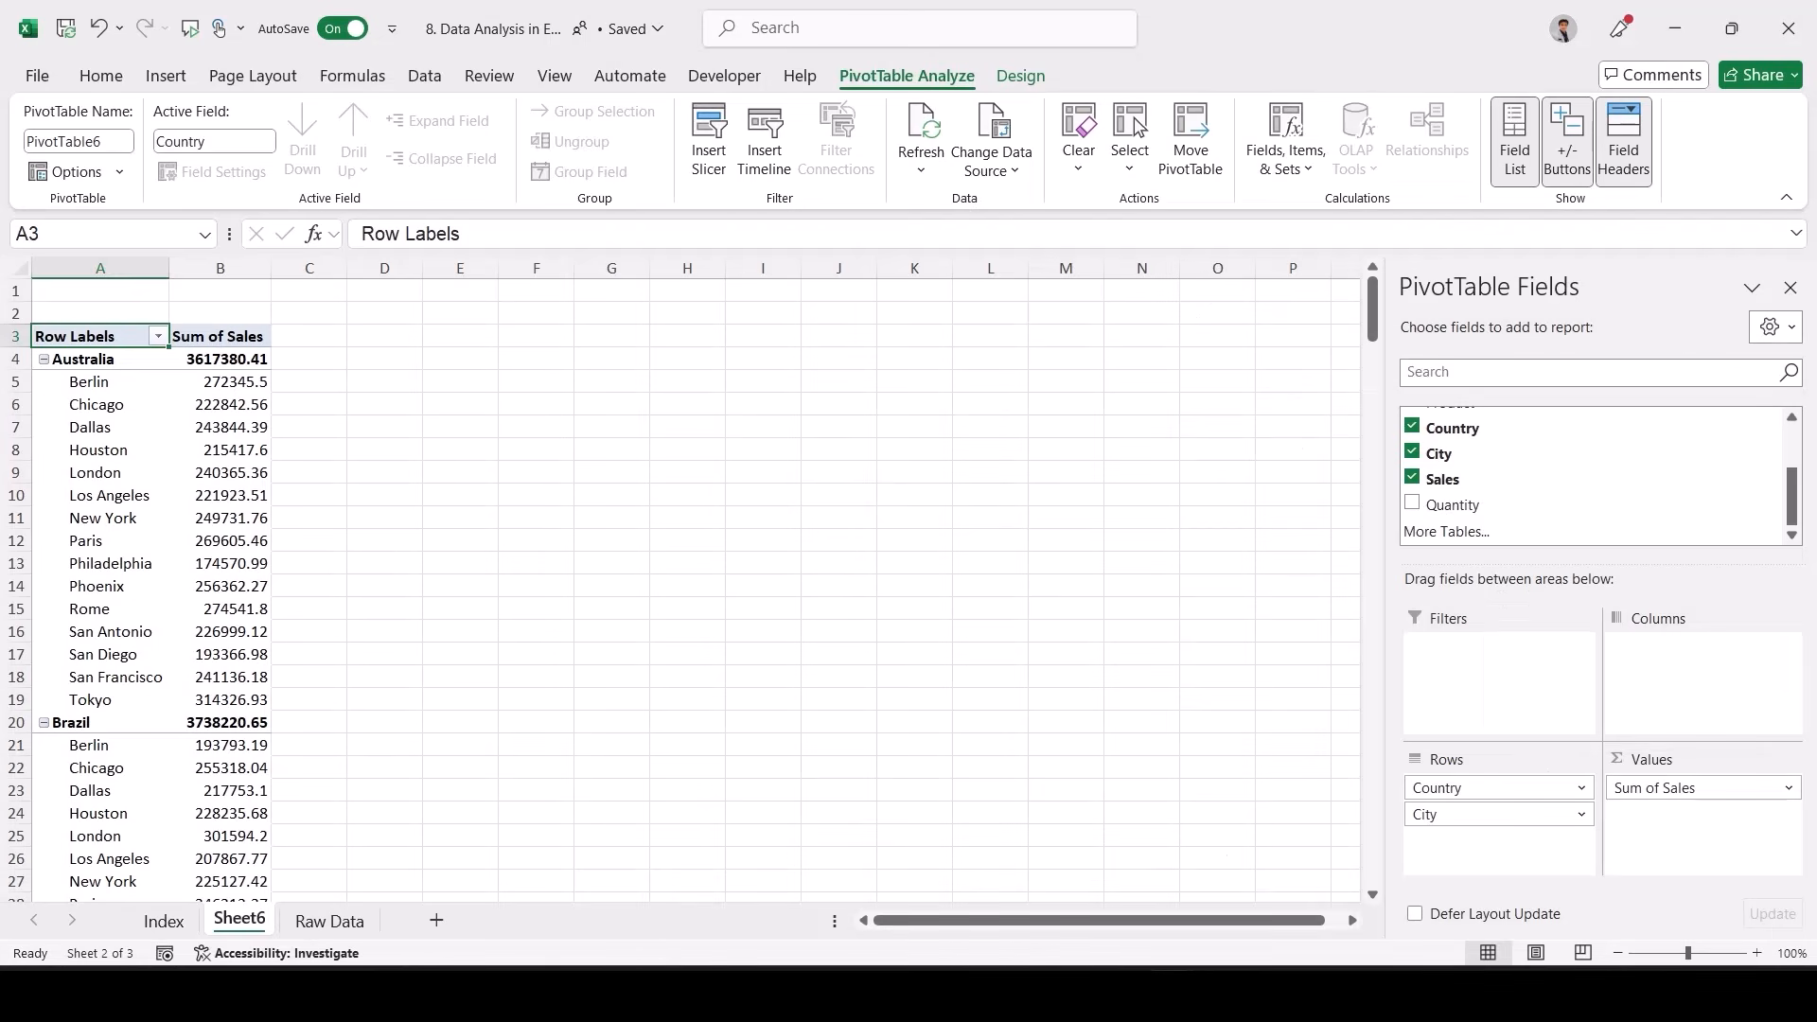
# - Add the Managers field to the PivotTable rows beneath City
pyautogui.scroll(2, 824, 634)
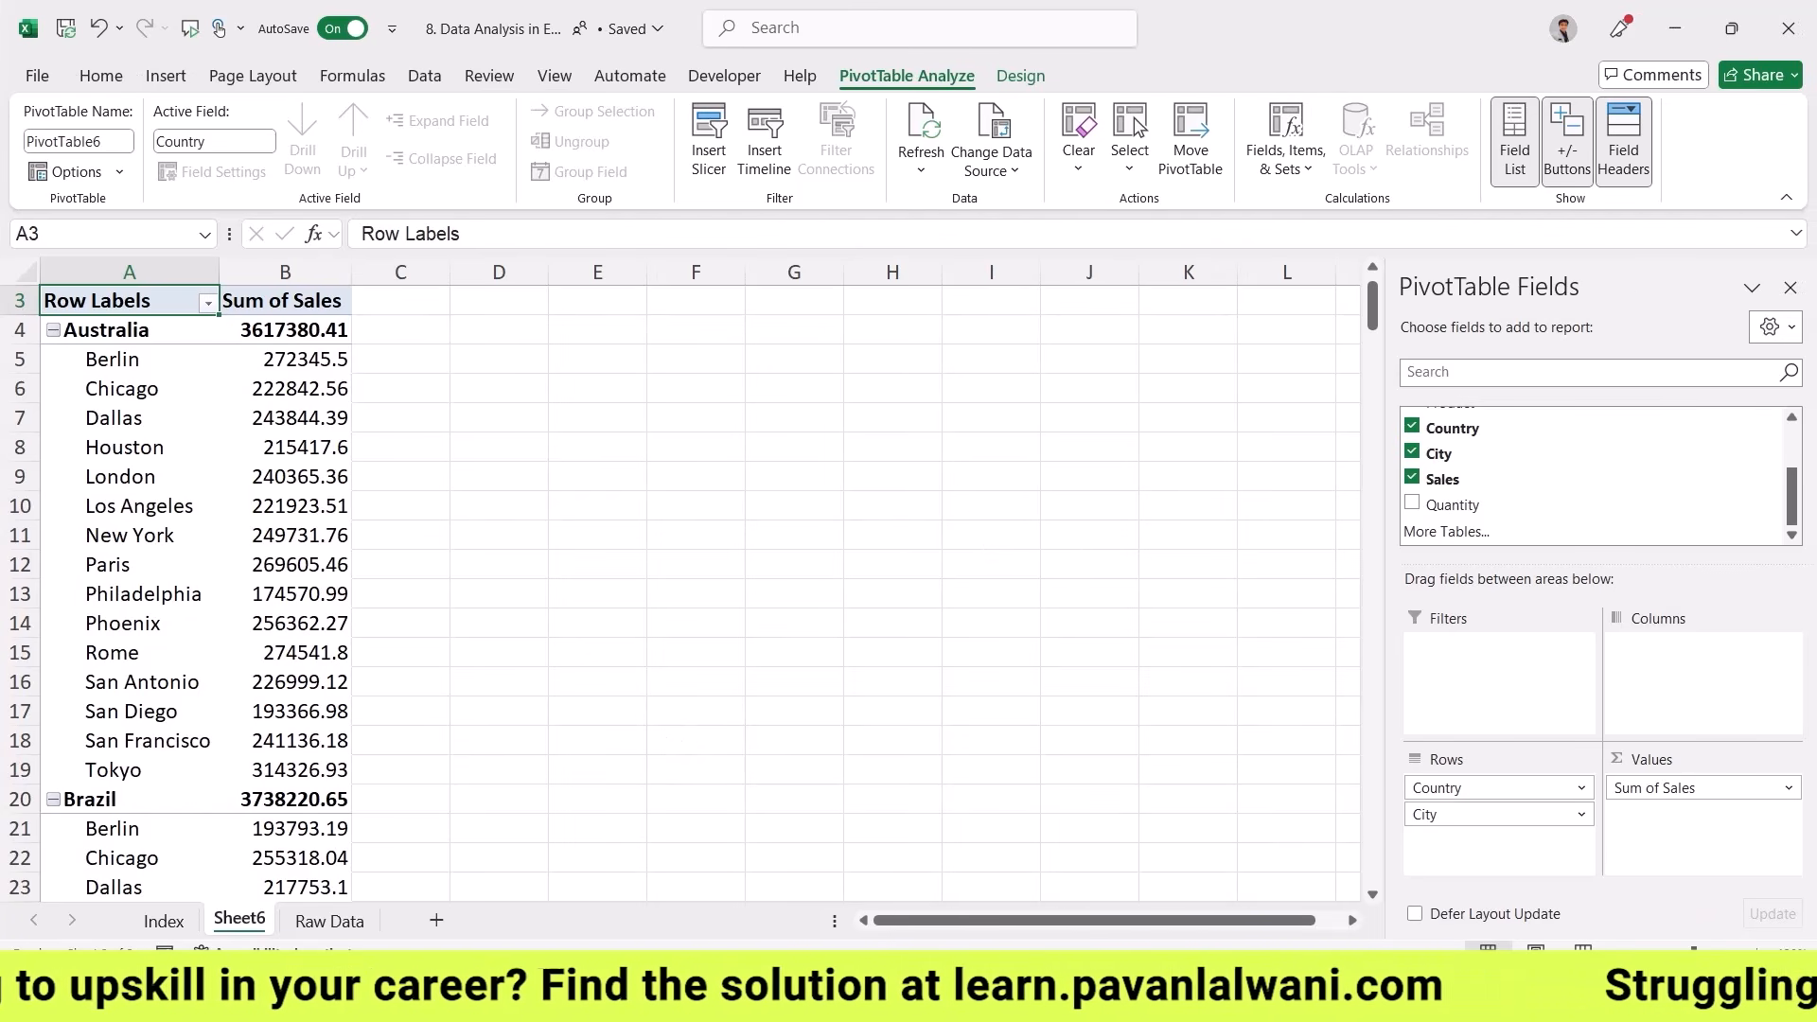
pyautogui.scroll(2, 1476, 478)
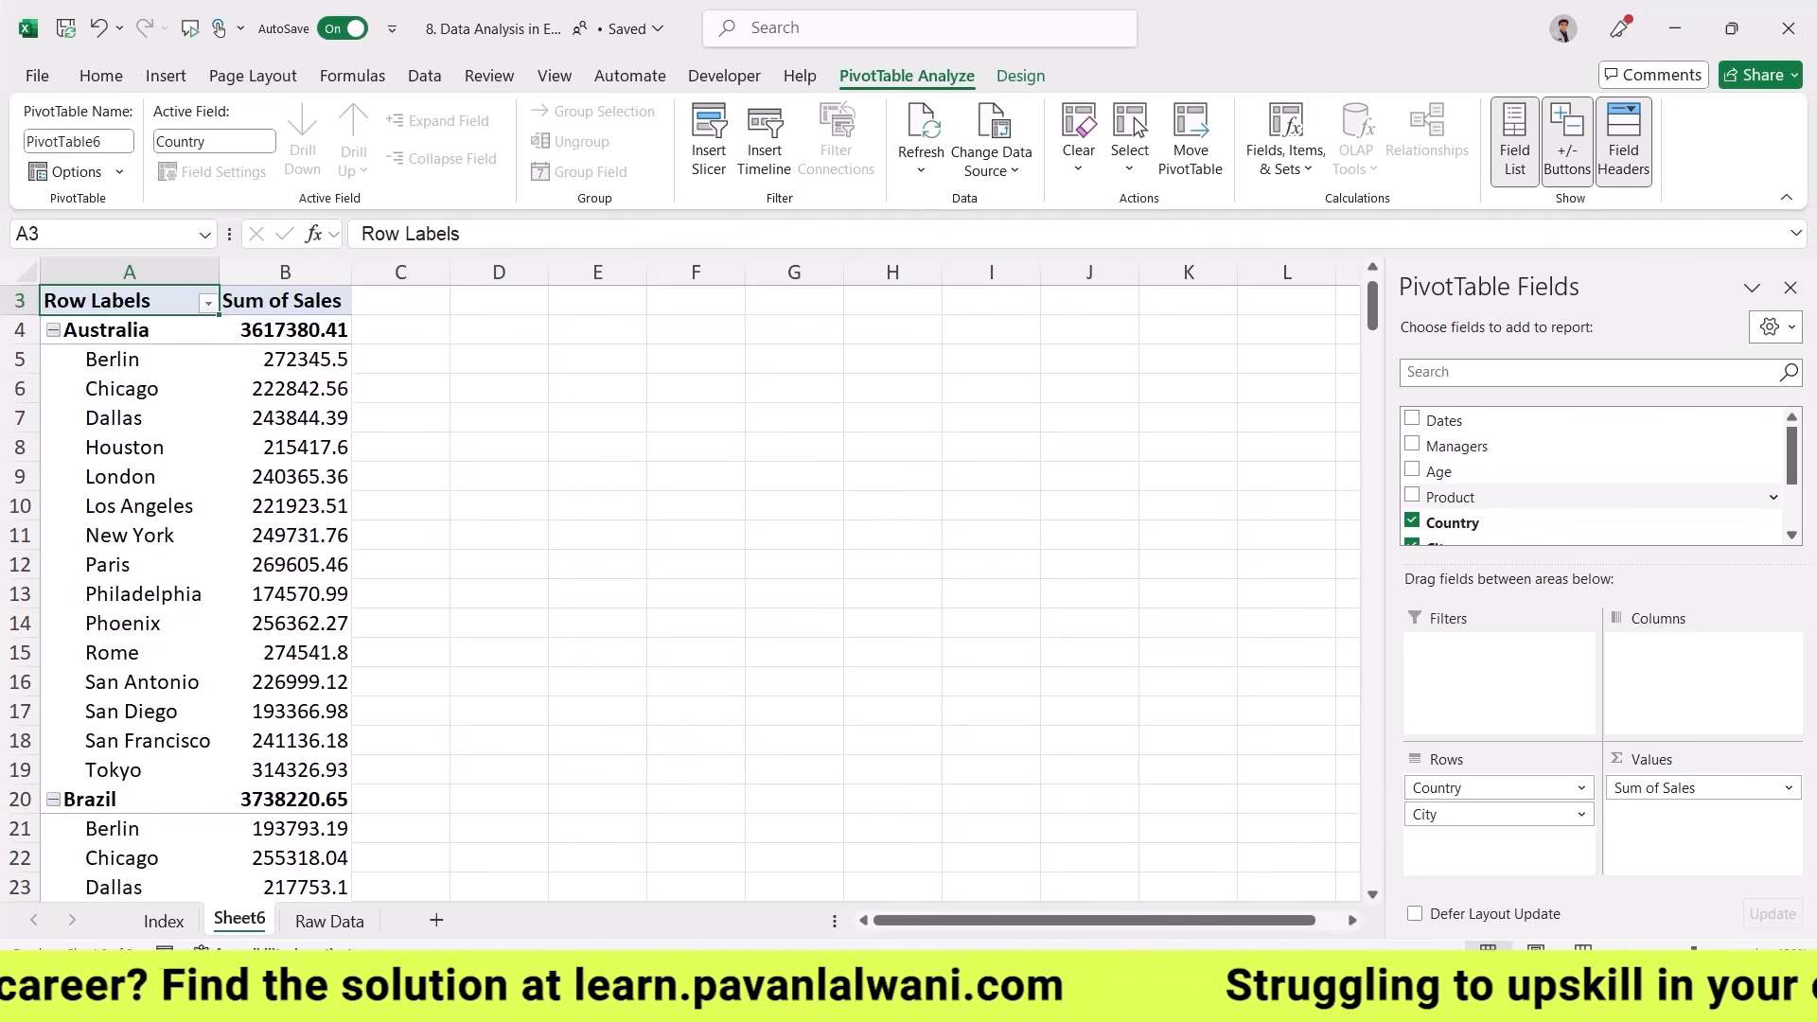
pyautogui.click(1413, 446)
pyautogui.moveTo(1458, 427); pyautogui.dragTo(1500, 839)
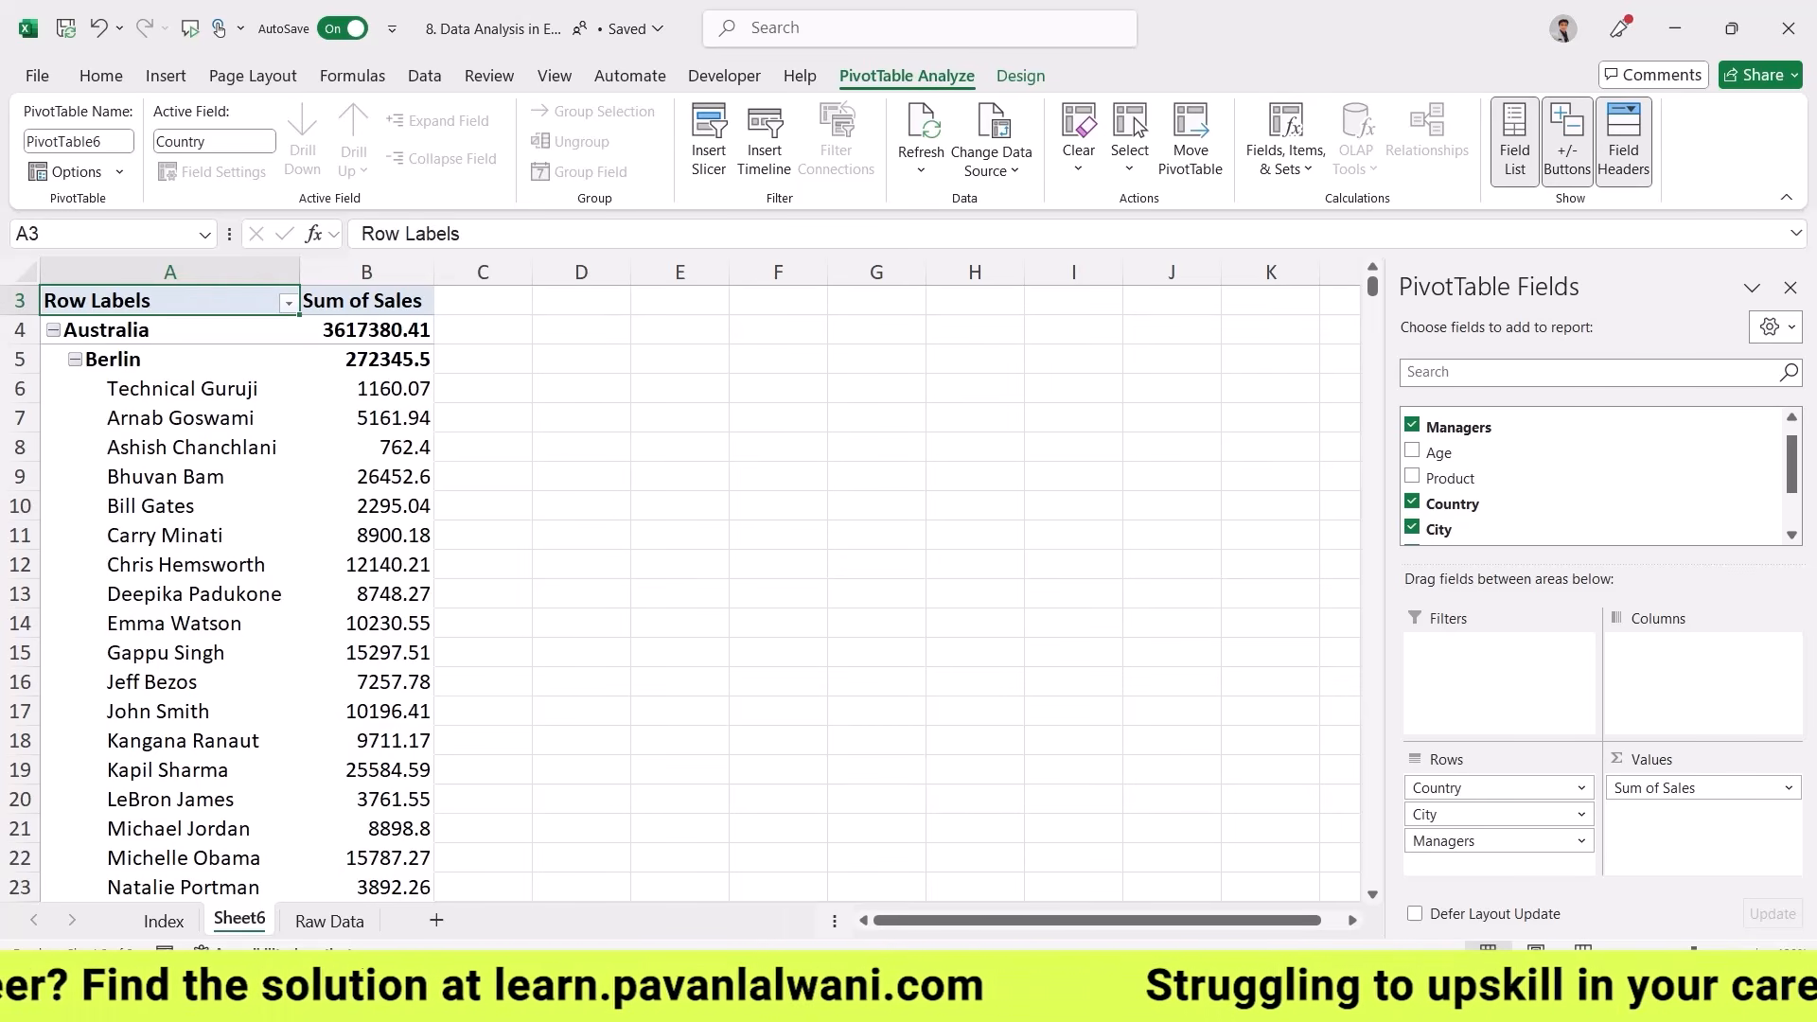
pyautogui.scroll(-8, 151, 481)
pyautogui.scroll(9, 152, 481)
pyautogui.click(161, 505)
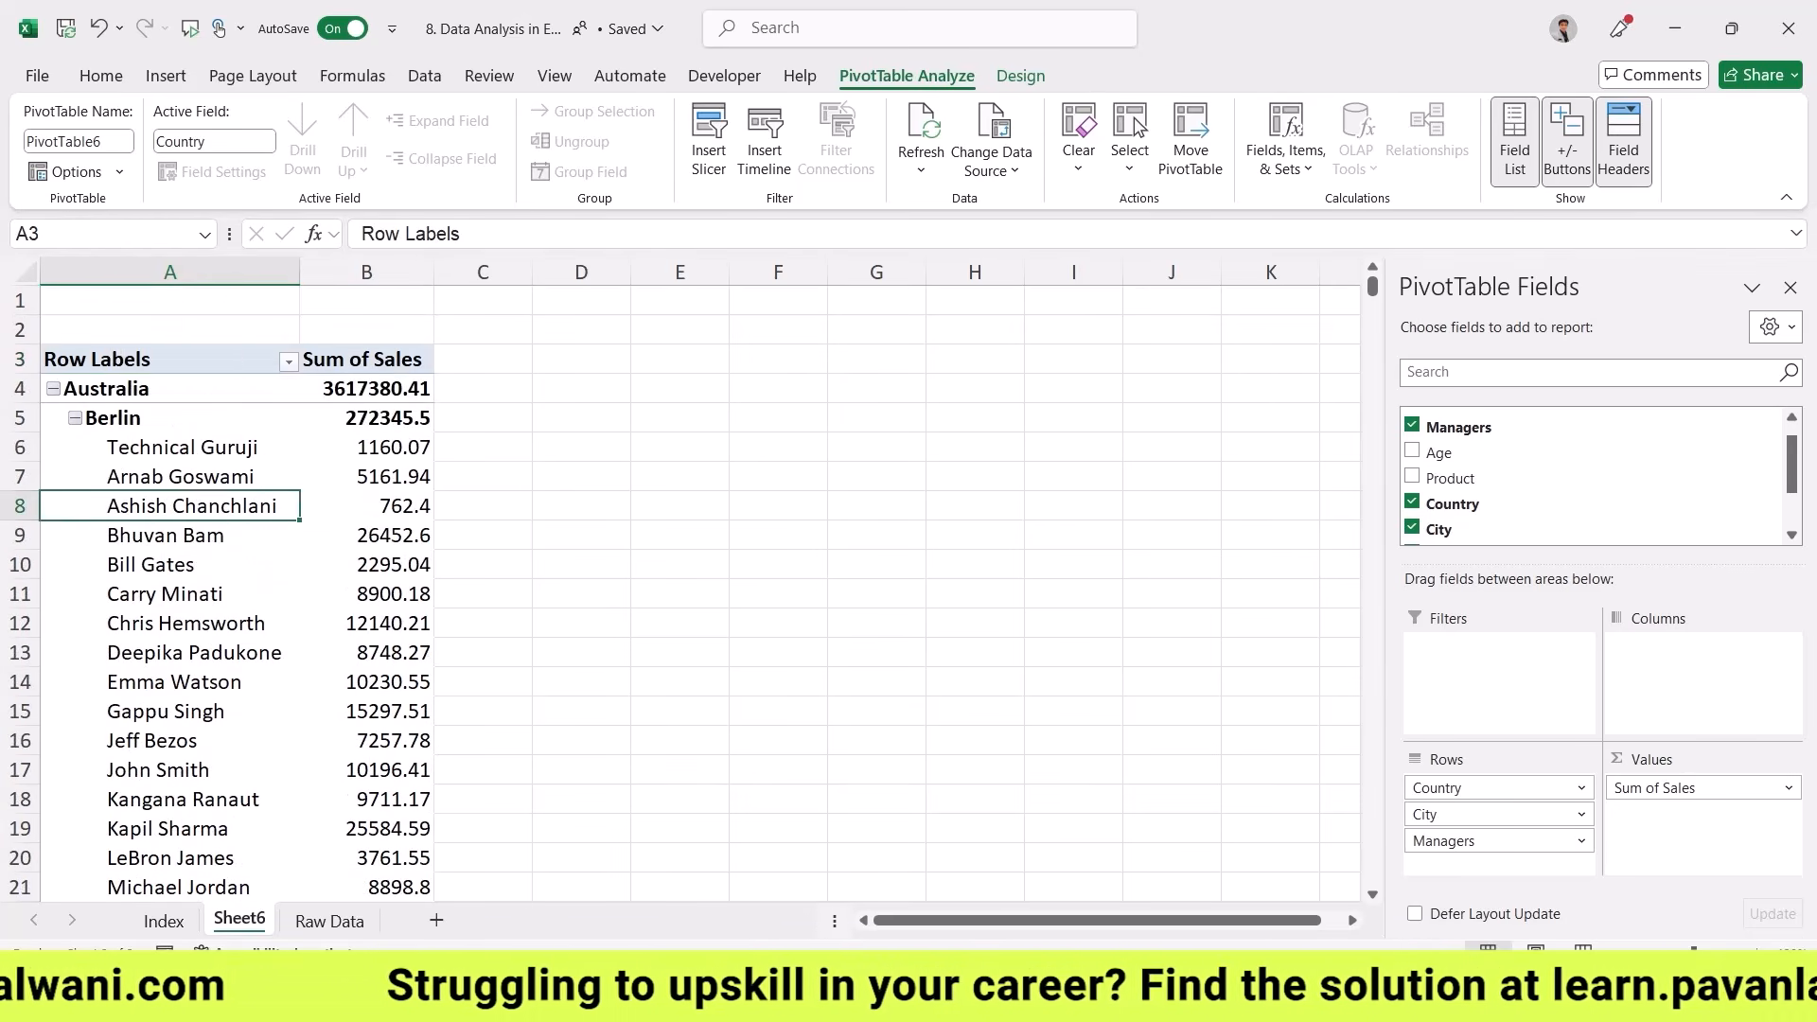
# - Collapse the manager rows under every city so the PivotTable lists only countries and cities
pyautogui.rightClick(199, 506)
pyautogui.moveTo(284, 658)
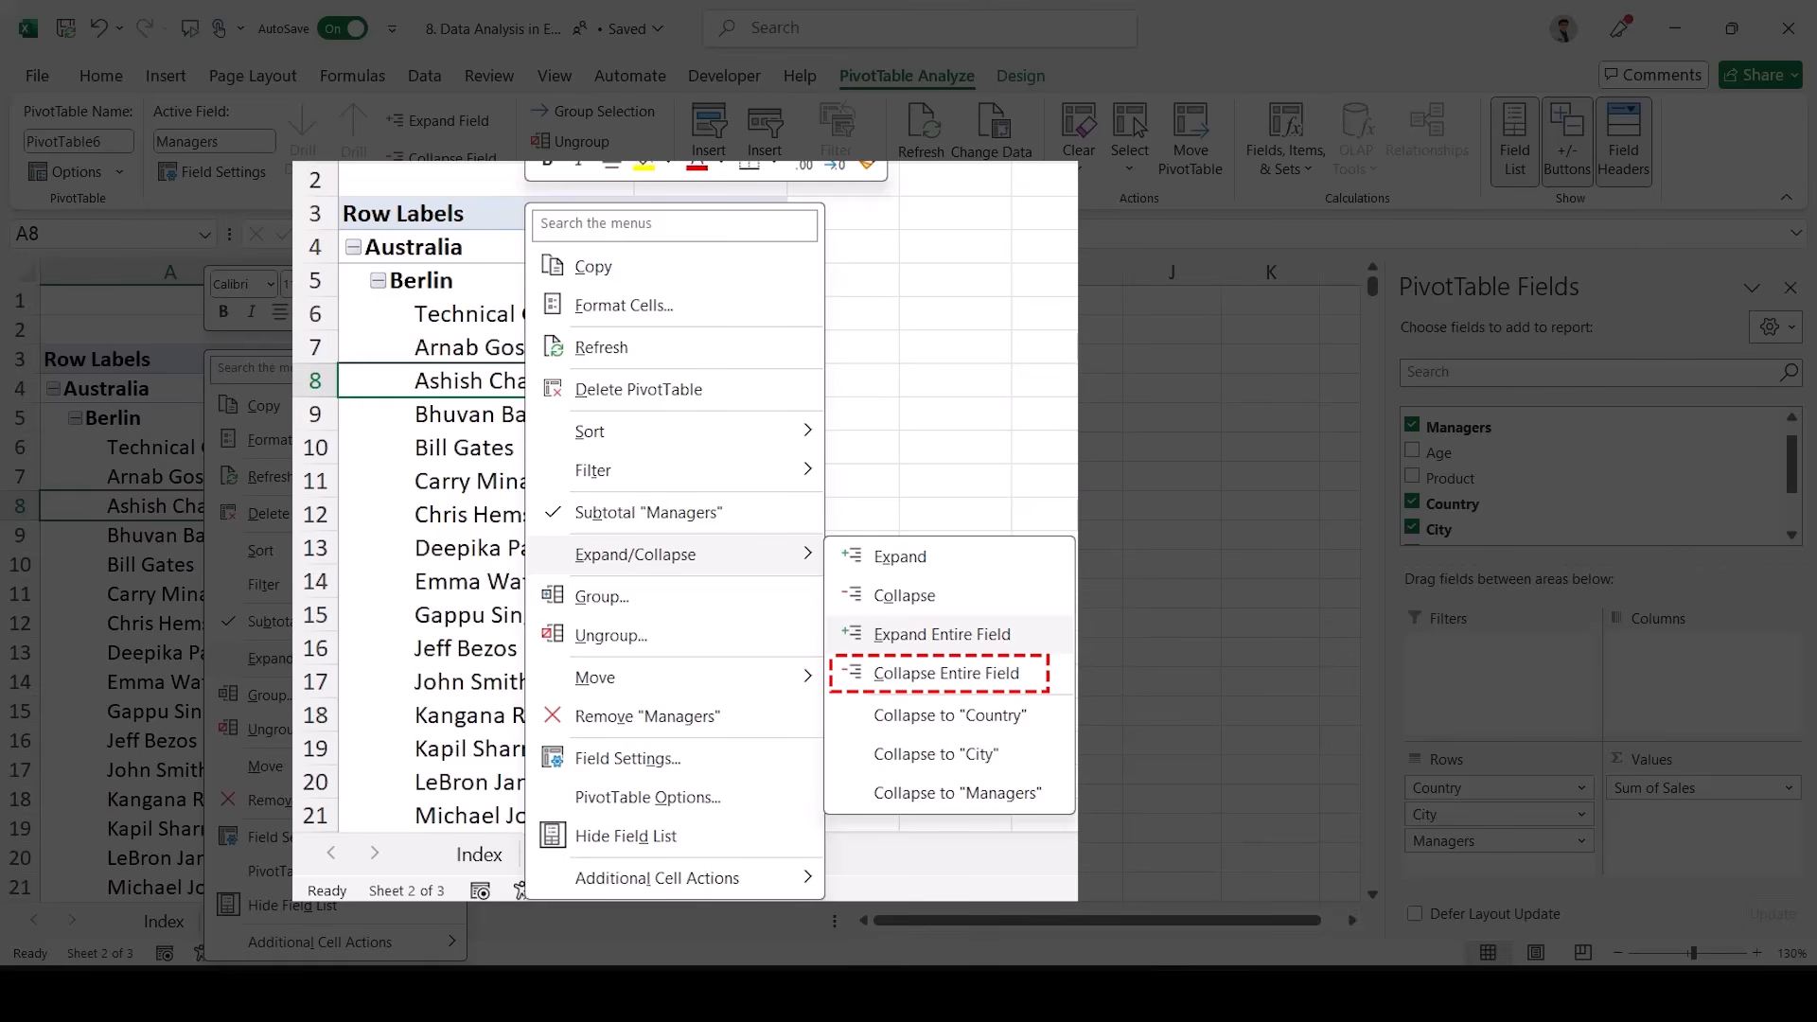
pyautogui.click(947, 673)
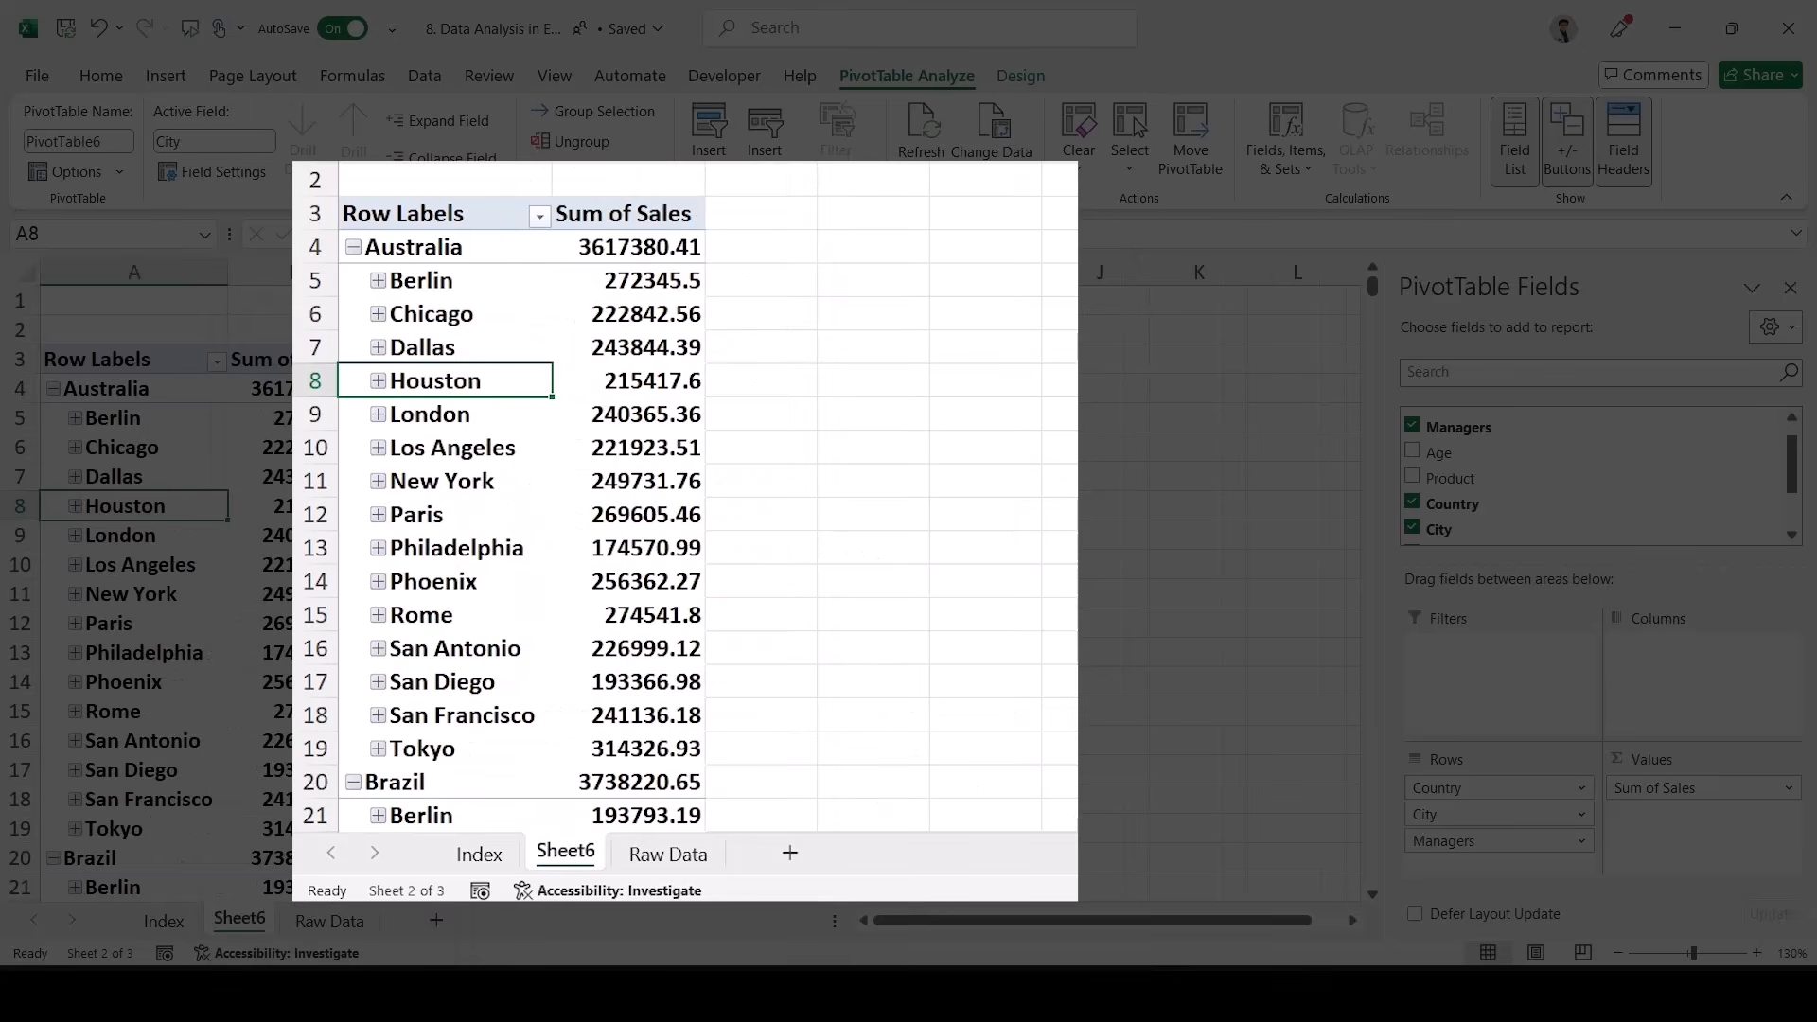
# - Collapse the whole PivotTable to the Country level
pyautogui.rightClick(156, 505)
pyautogui.moveTo(246, 621)
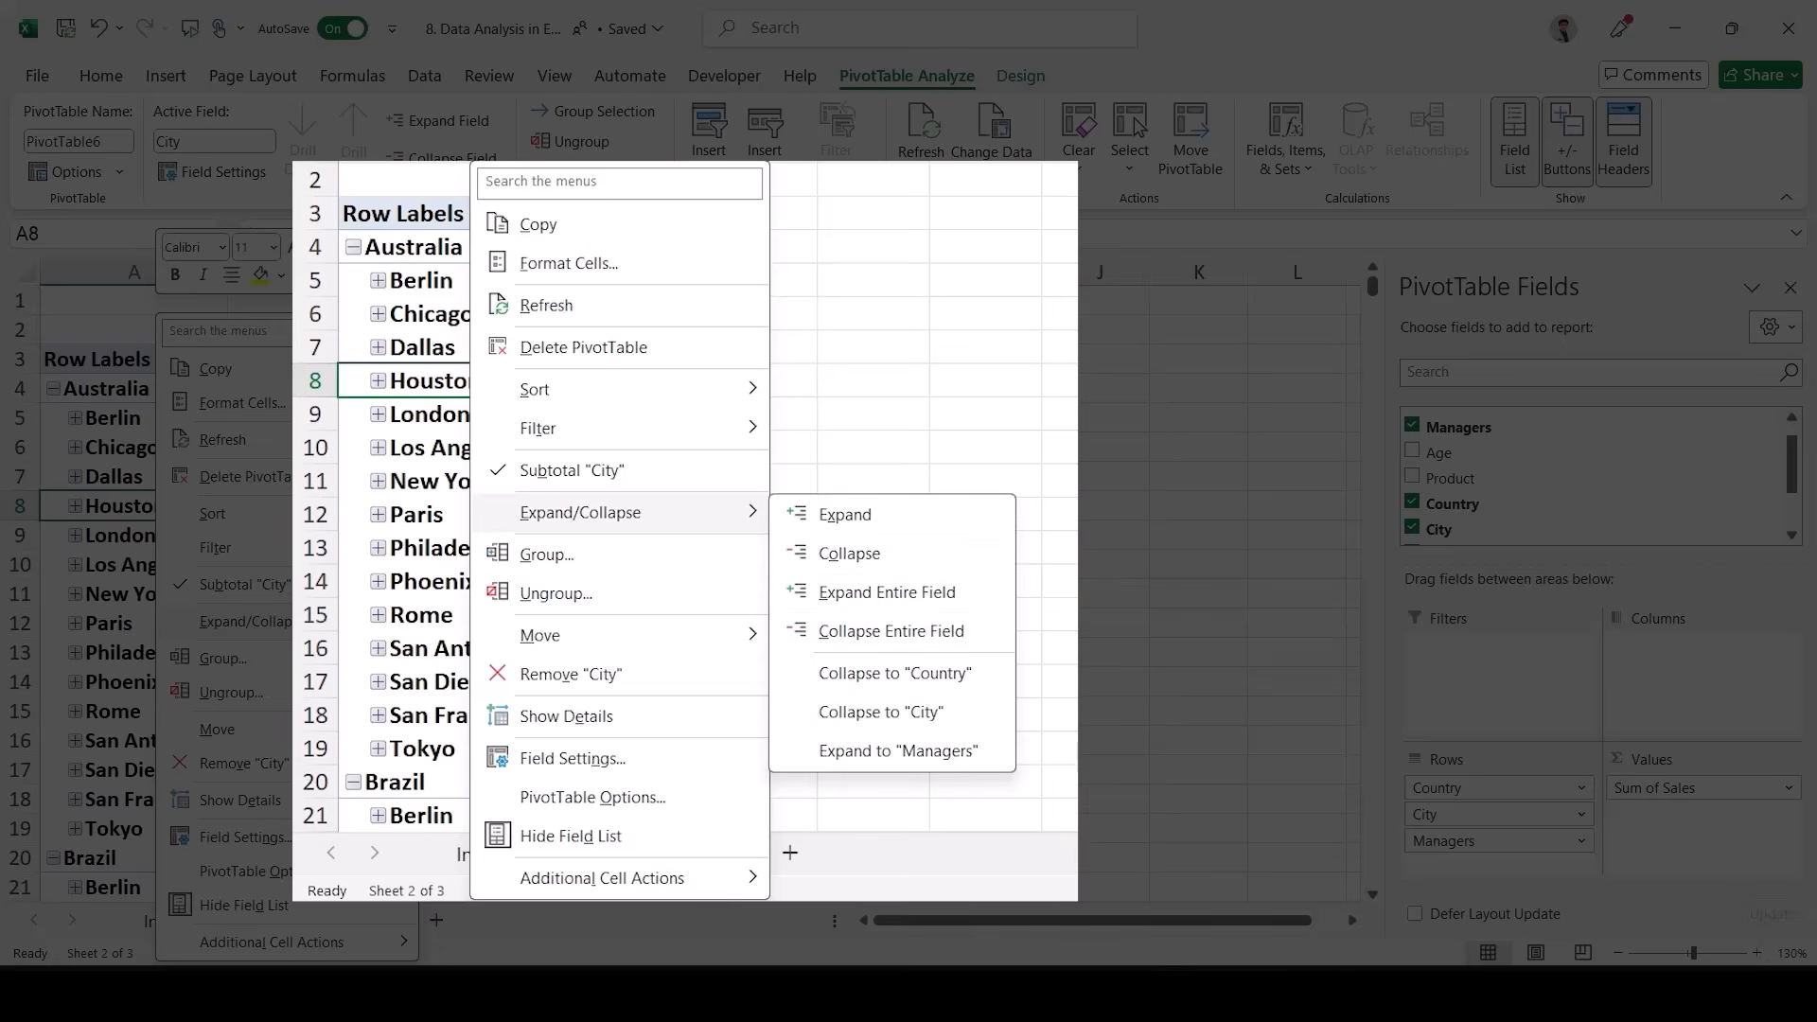
pyautogui.click(895, 673)
pyautogui.click(282, 502)
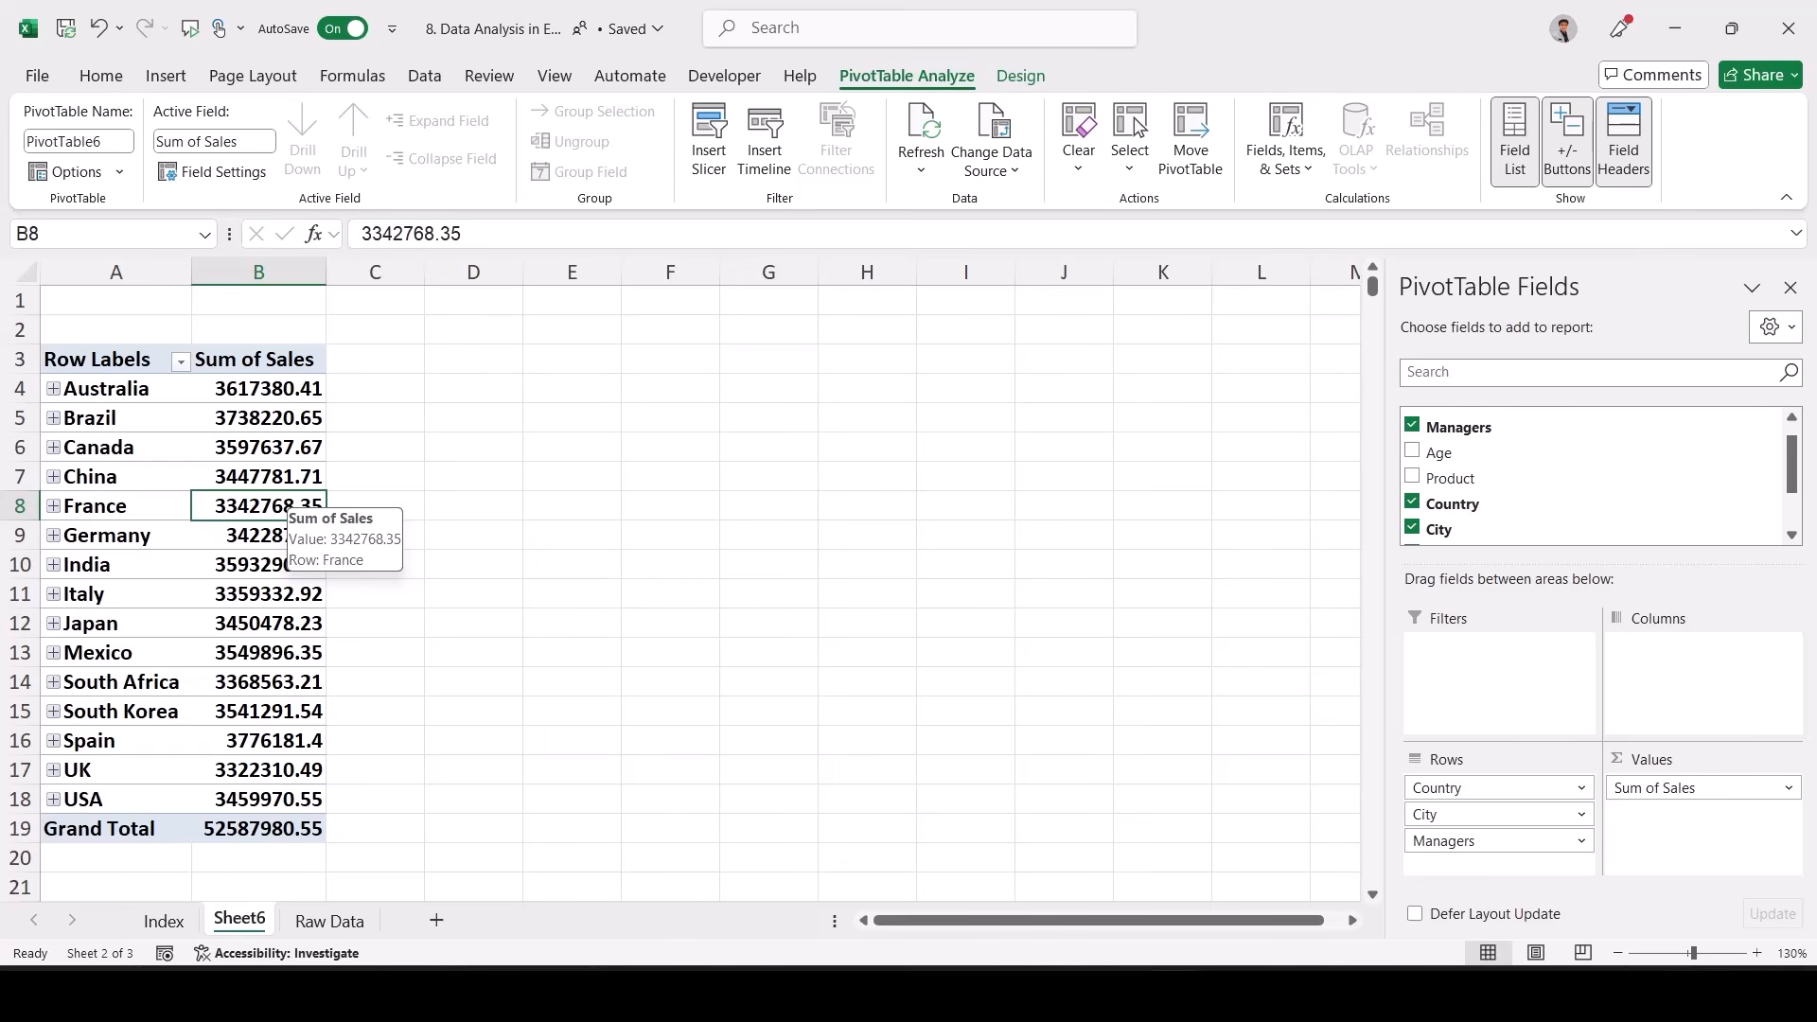
# - Preview the available PivotTable styles, such as Sky Blue, Pivot Style Medium 13, without applying one
pyautogui.click(1020, 75)
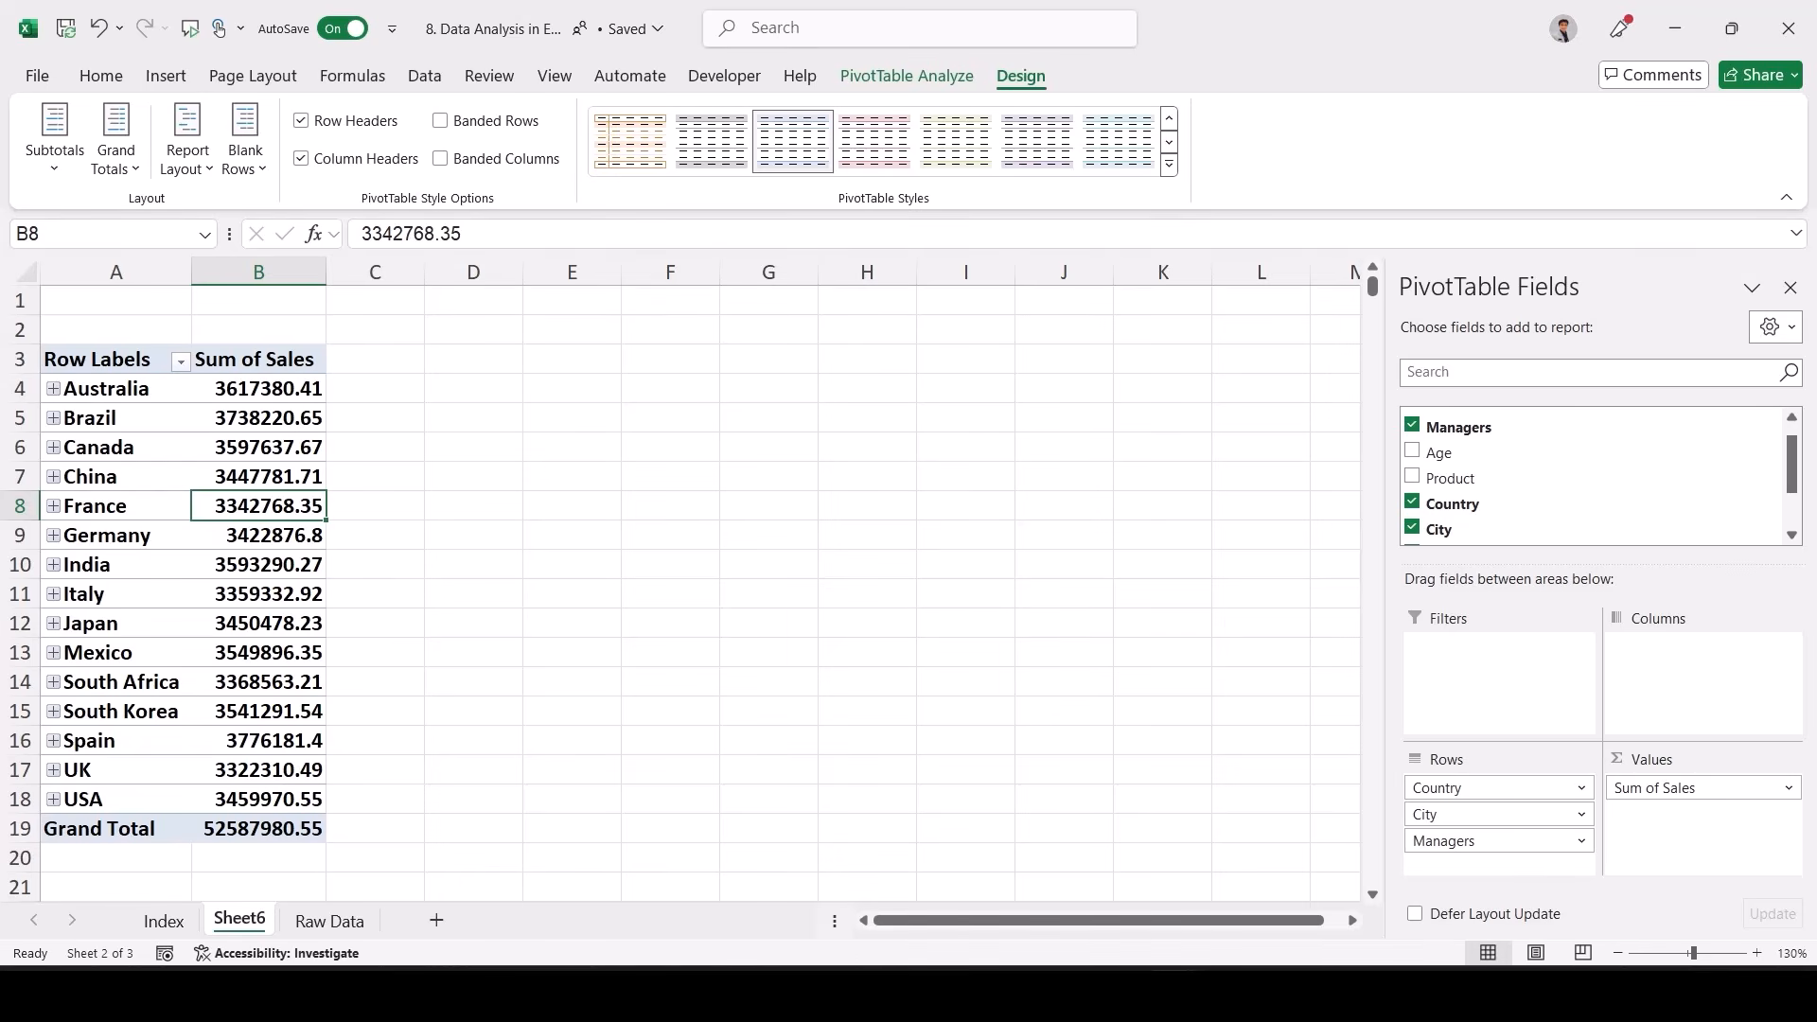
pyautogui.click(1169, 165)
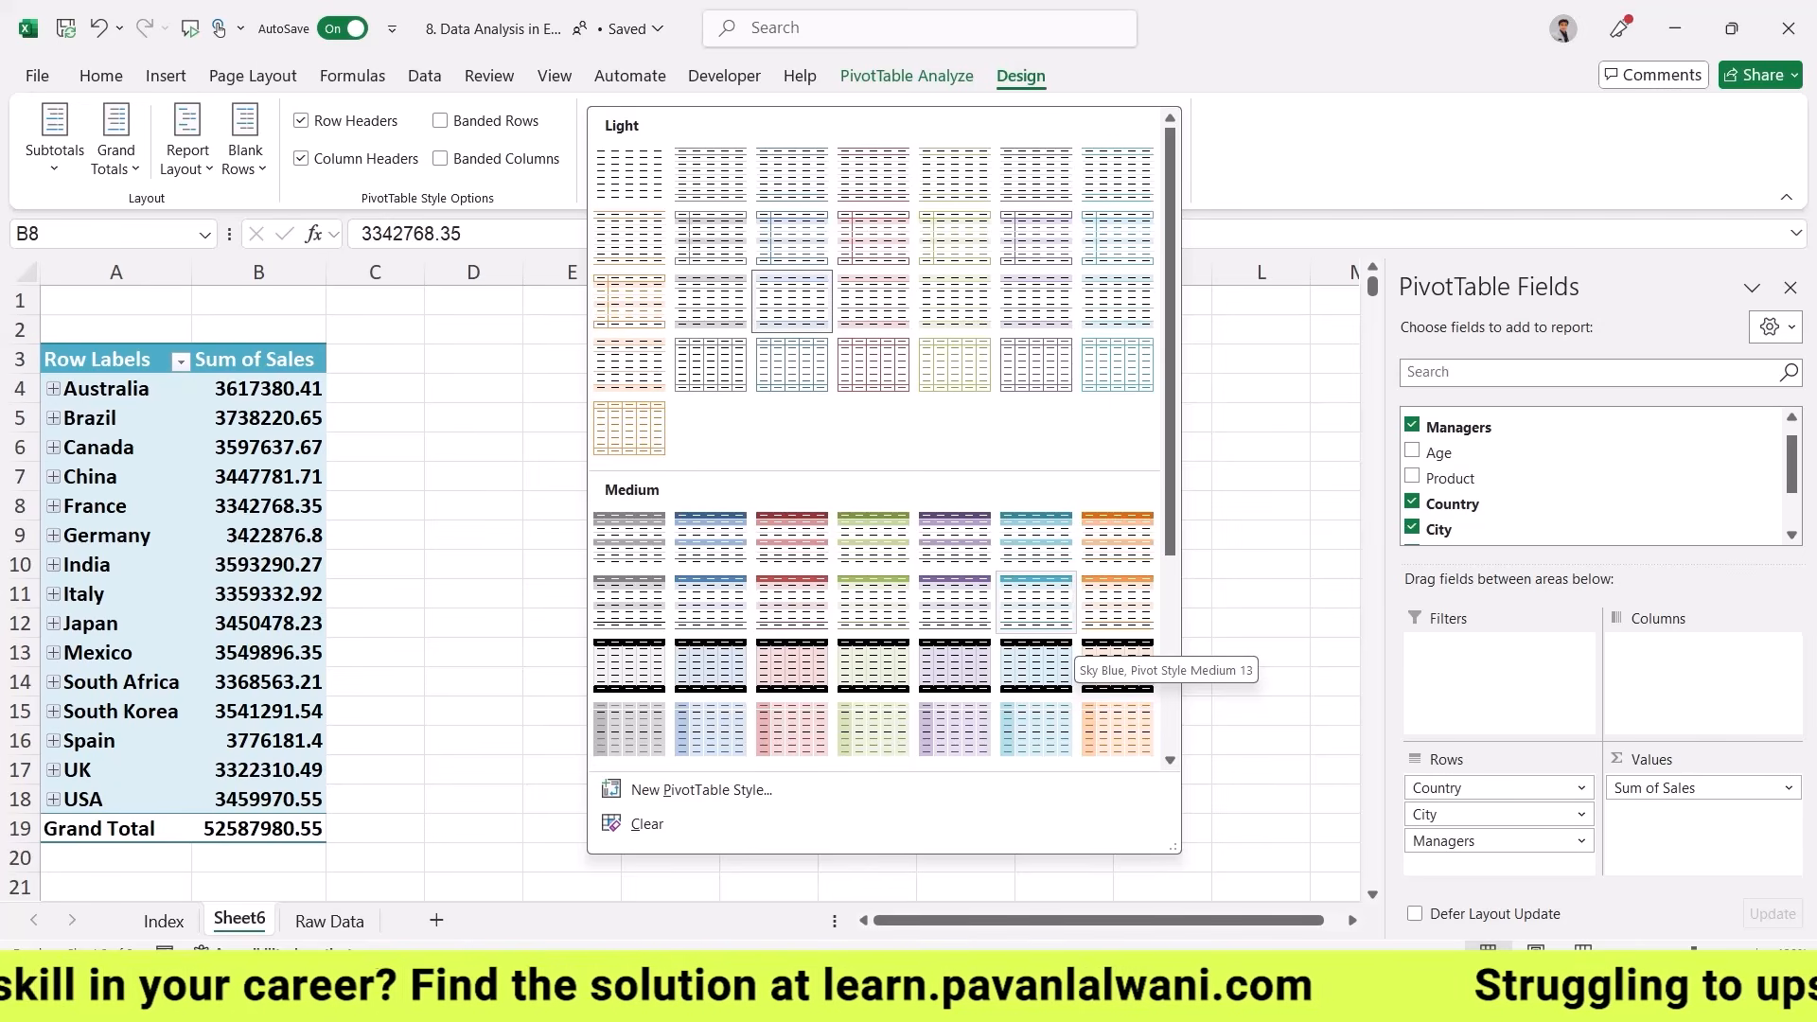
pyautogui.press('Escape')
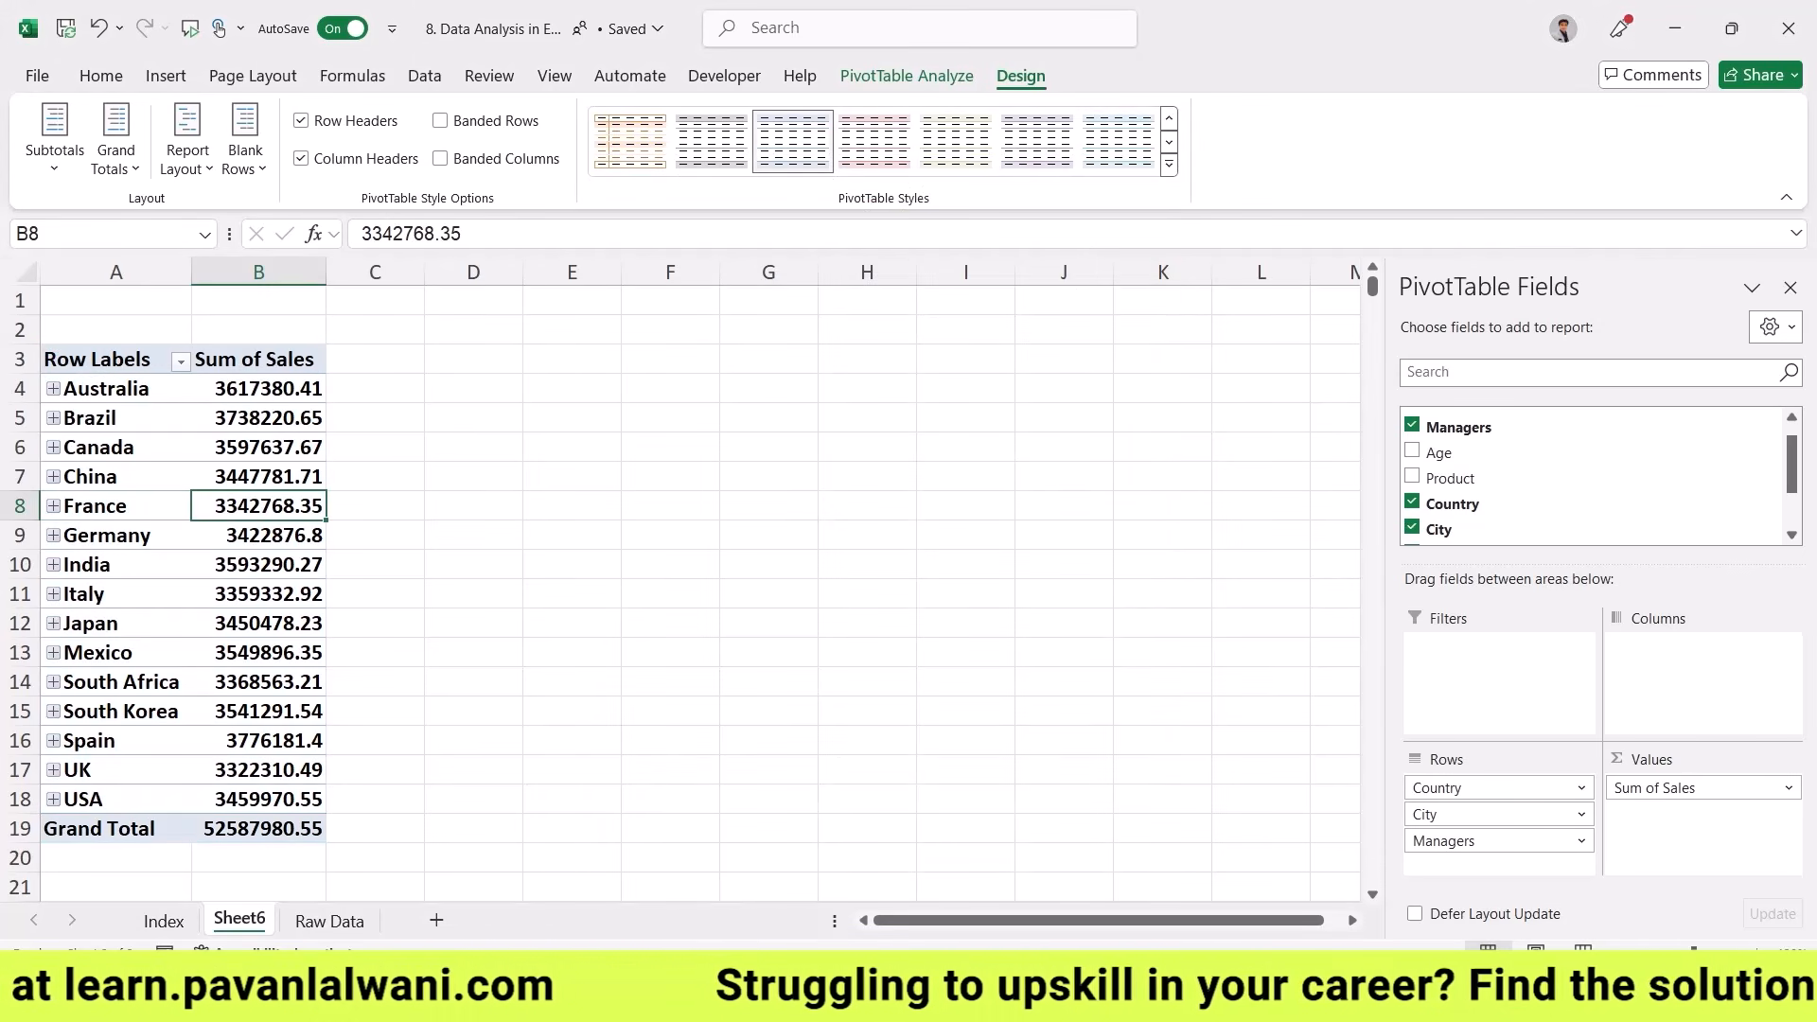
# - Expand Australia and its city Berlin, and show the PivotTable in Outline Form
pyautogui.click(53, 389)
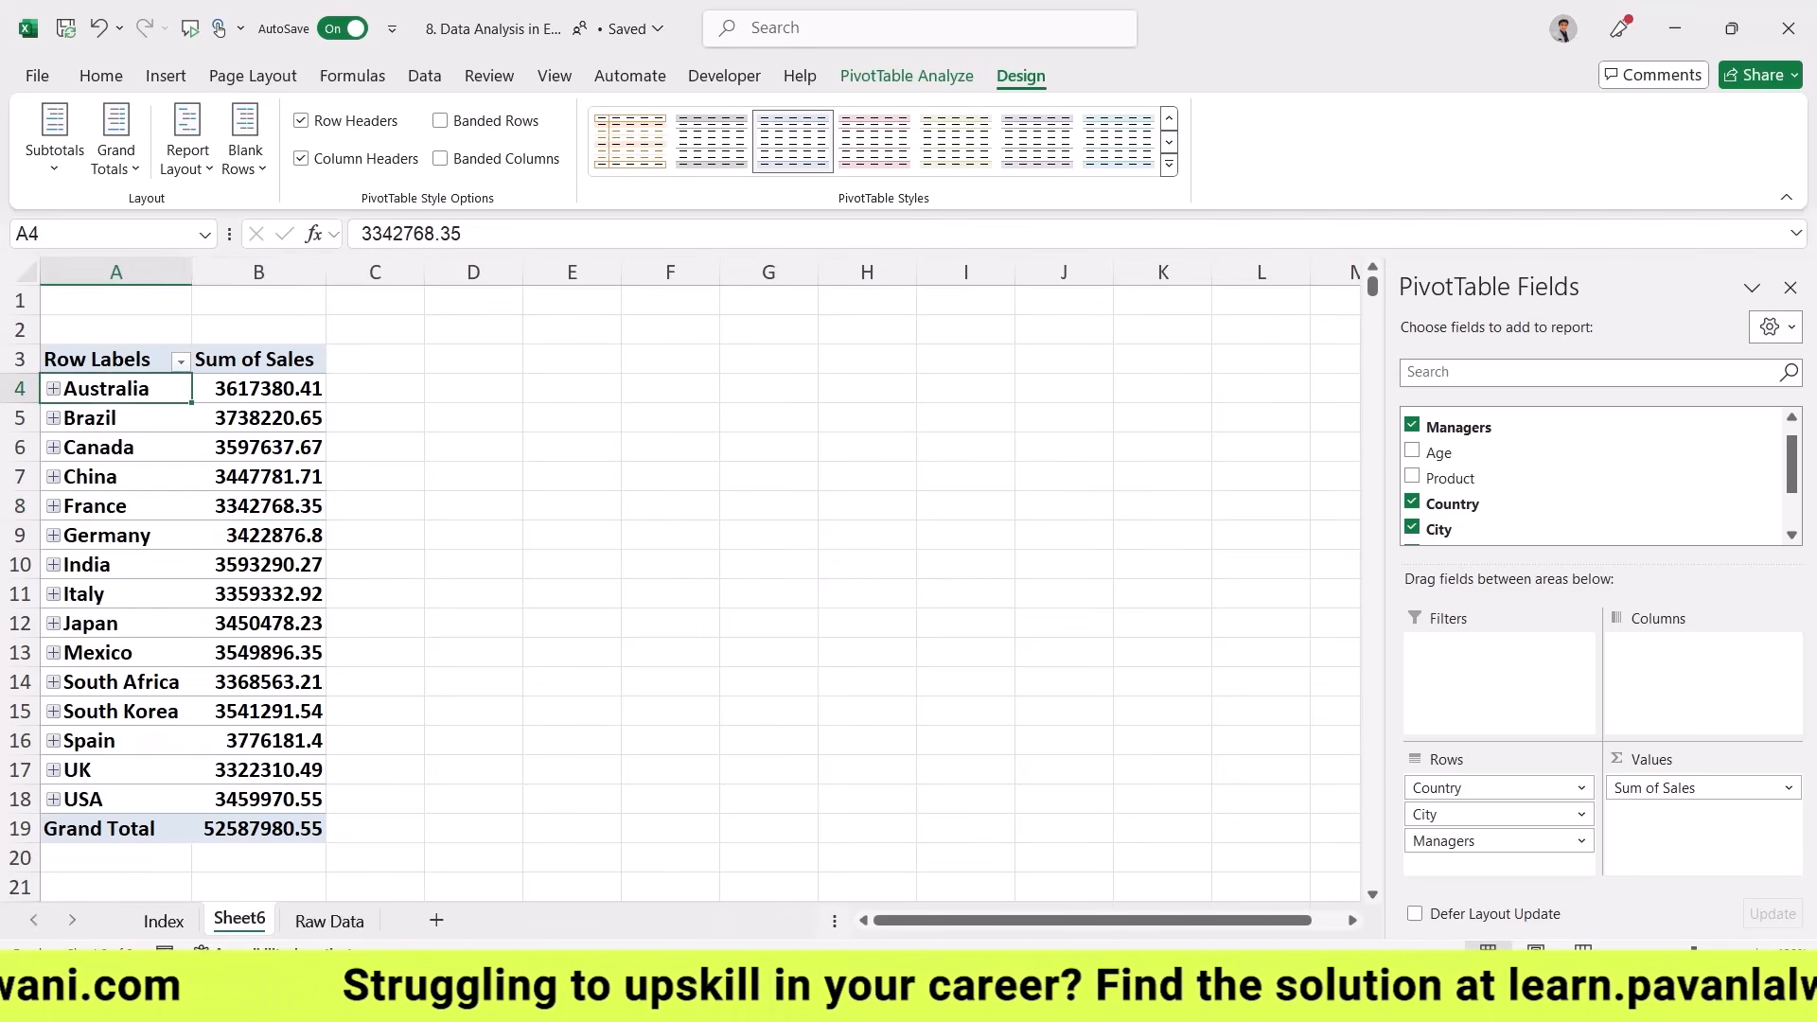
pyautogui.click(75, 418)
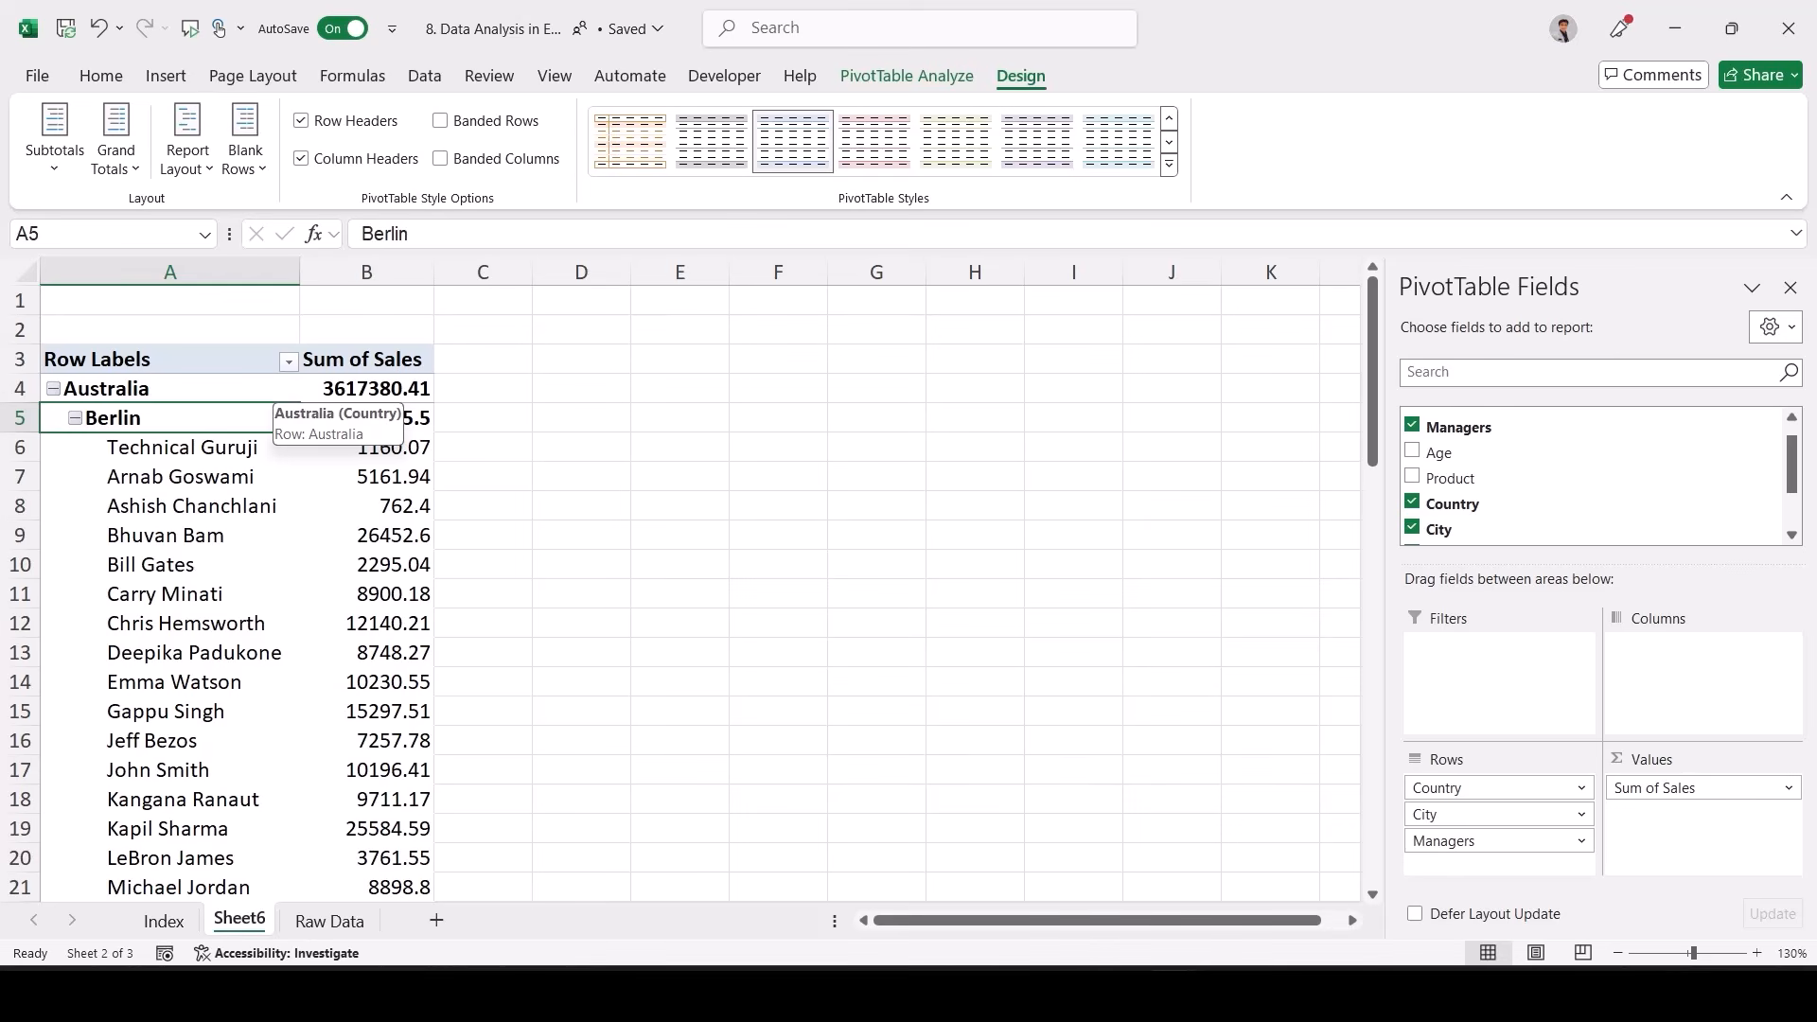
pyautogui.click(188, 142)
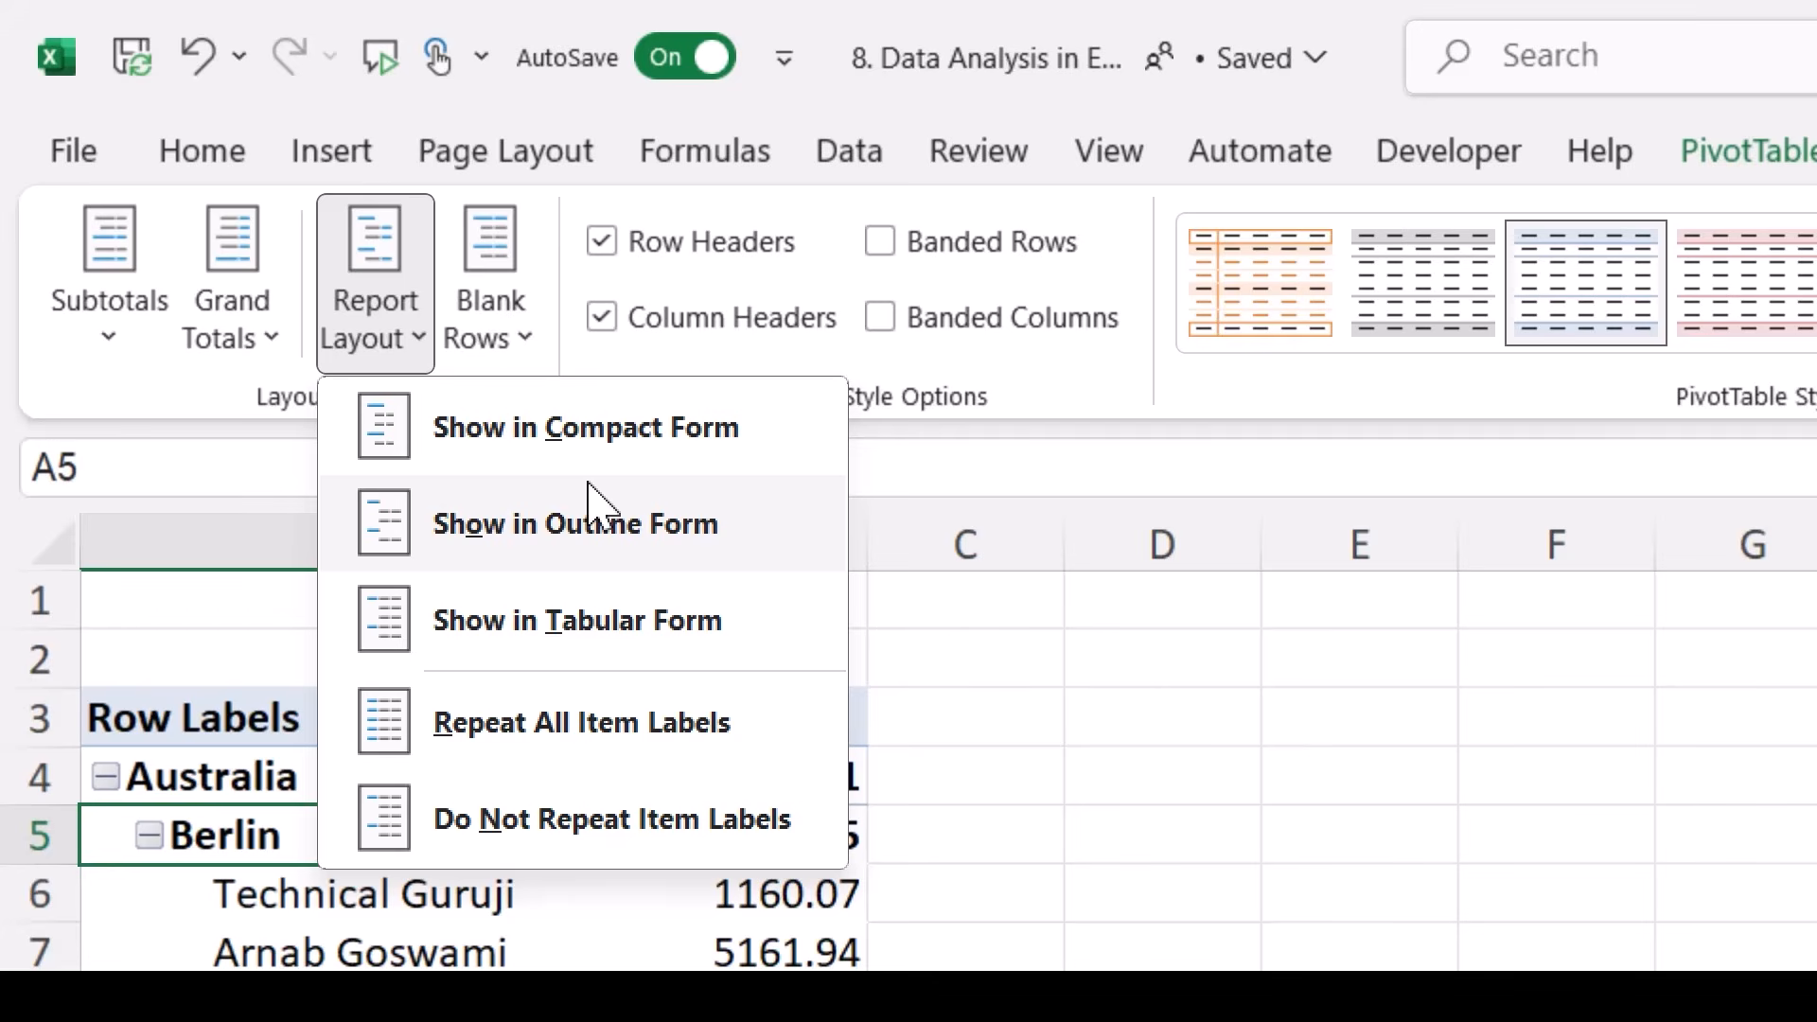
pyautogui.click(724, 528)
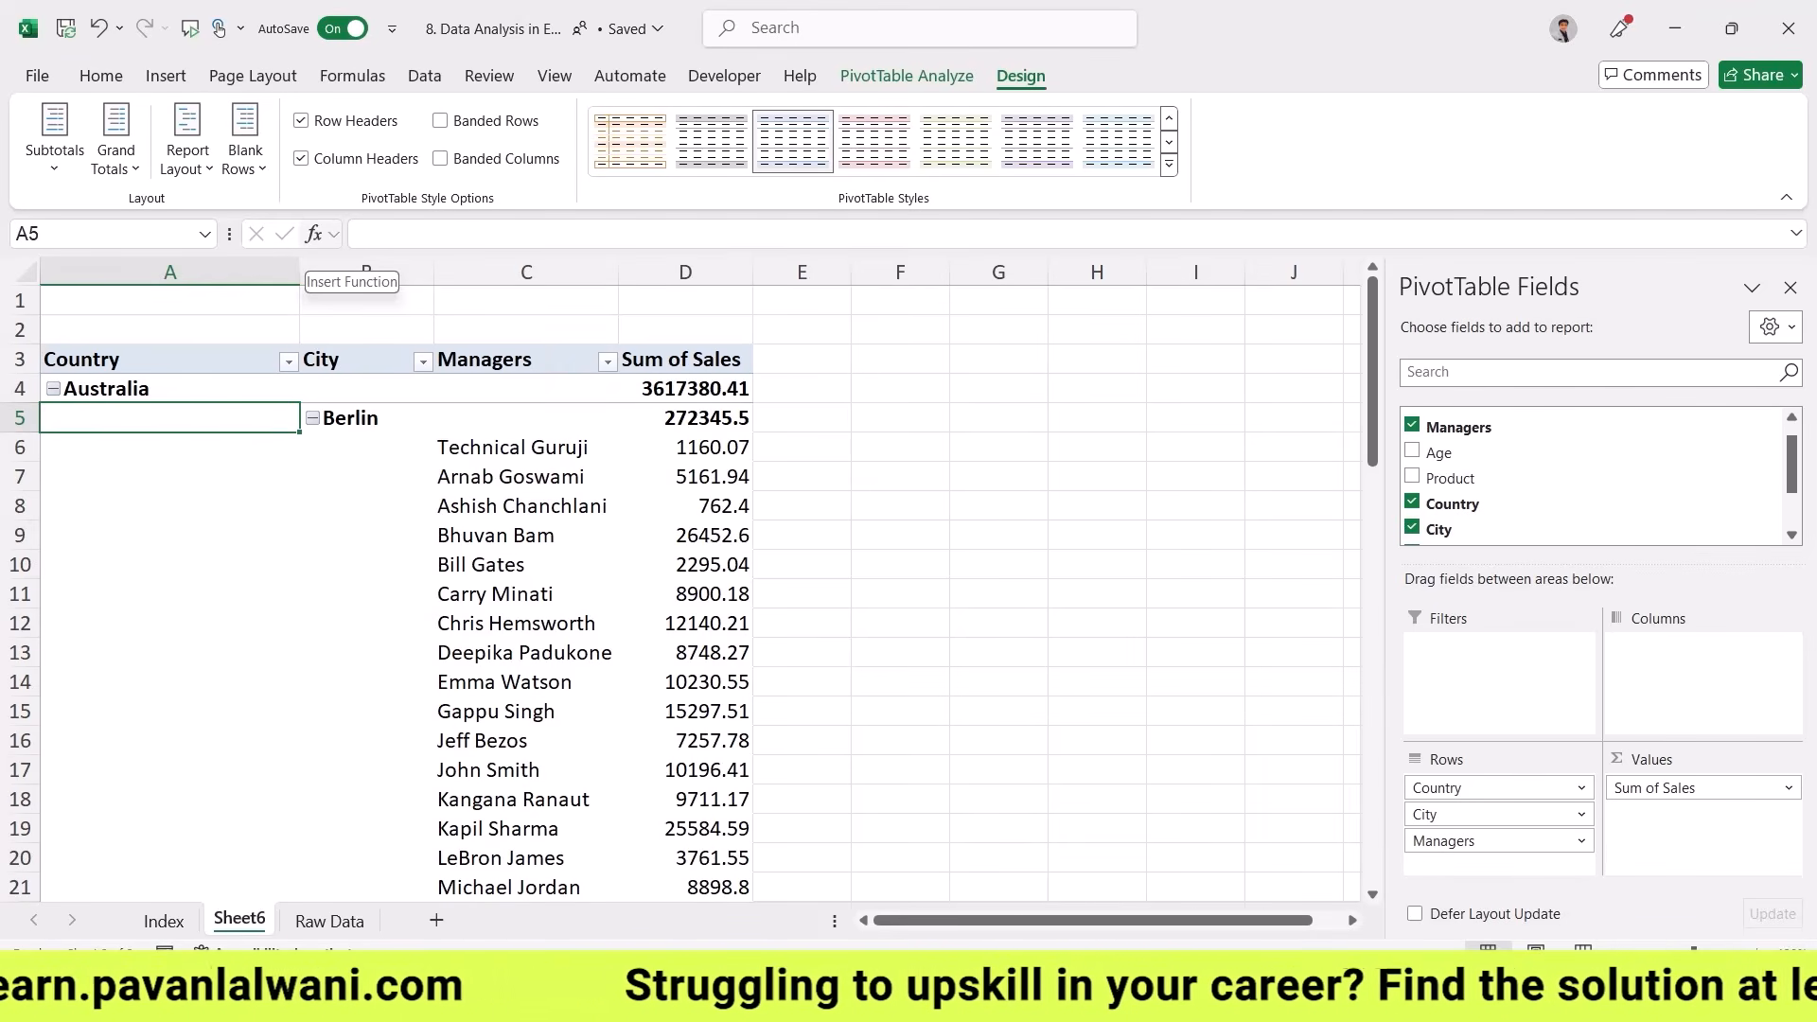
# - Repeat all item labels so country and city appear on every manager row
pyautogui.scroll(-2, 568, 587)
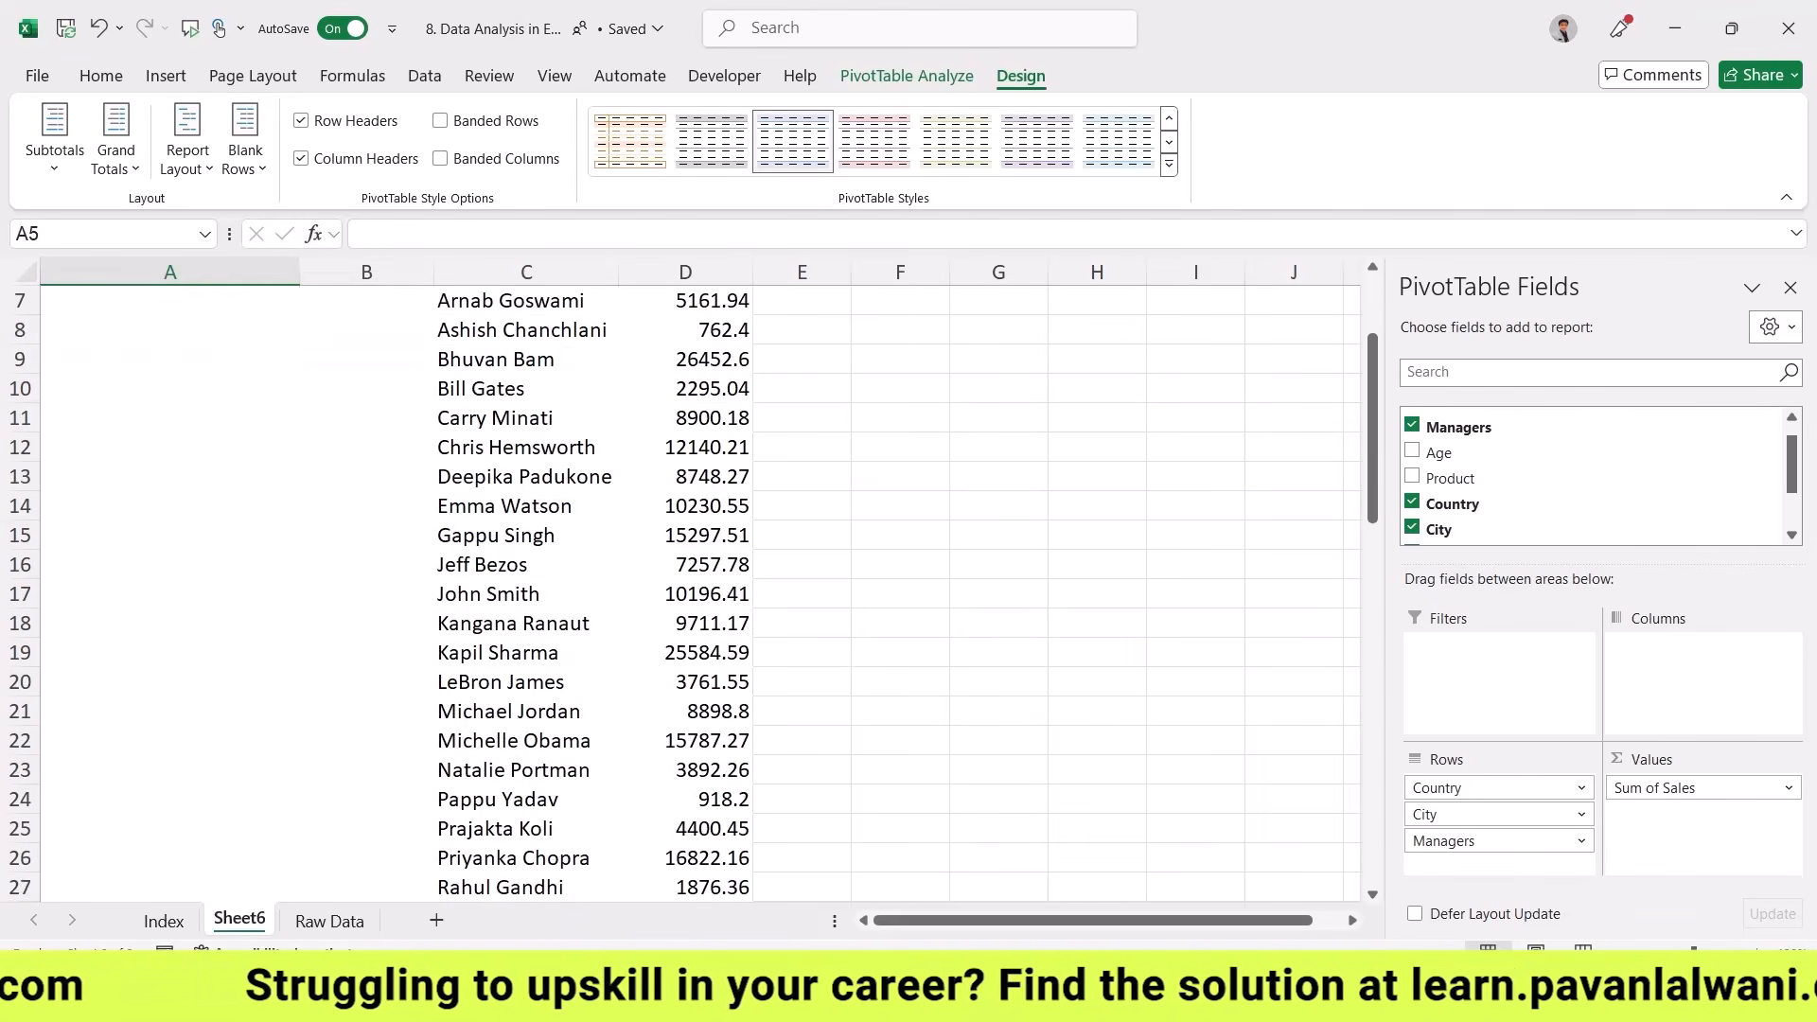
pyautogui.scroll(-2, 568, 587)
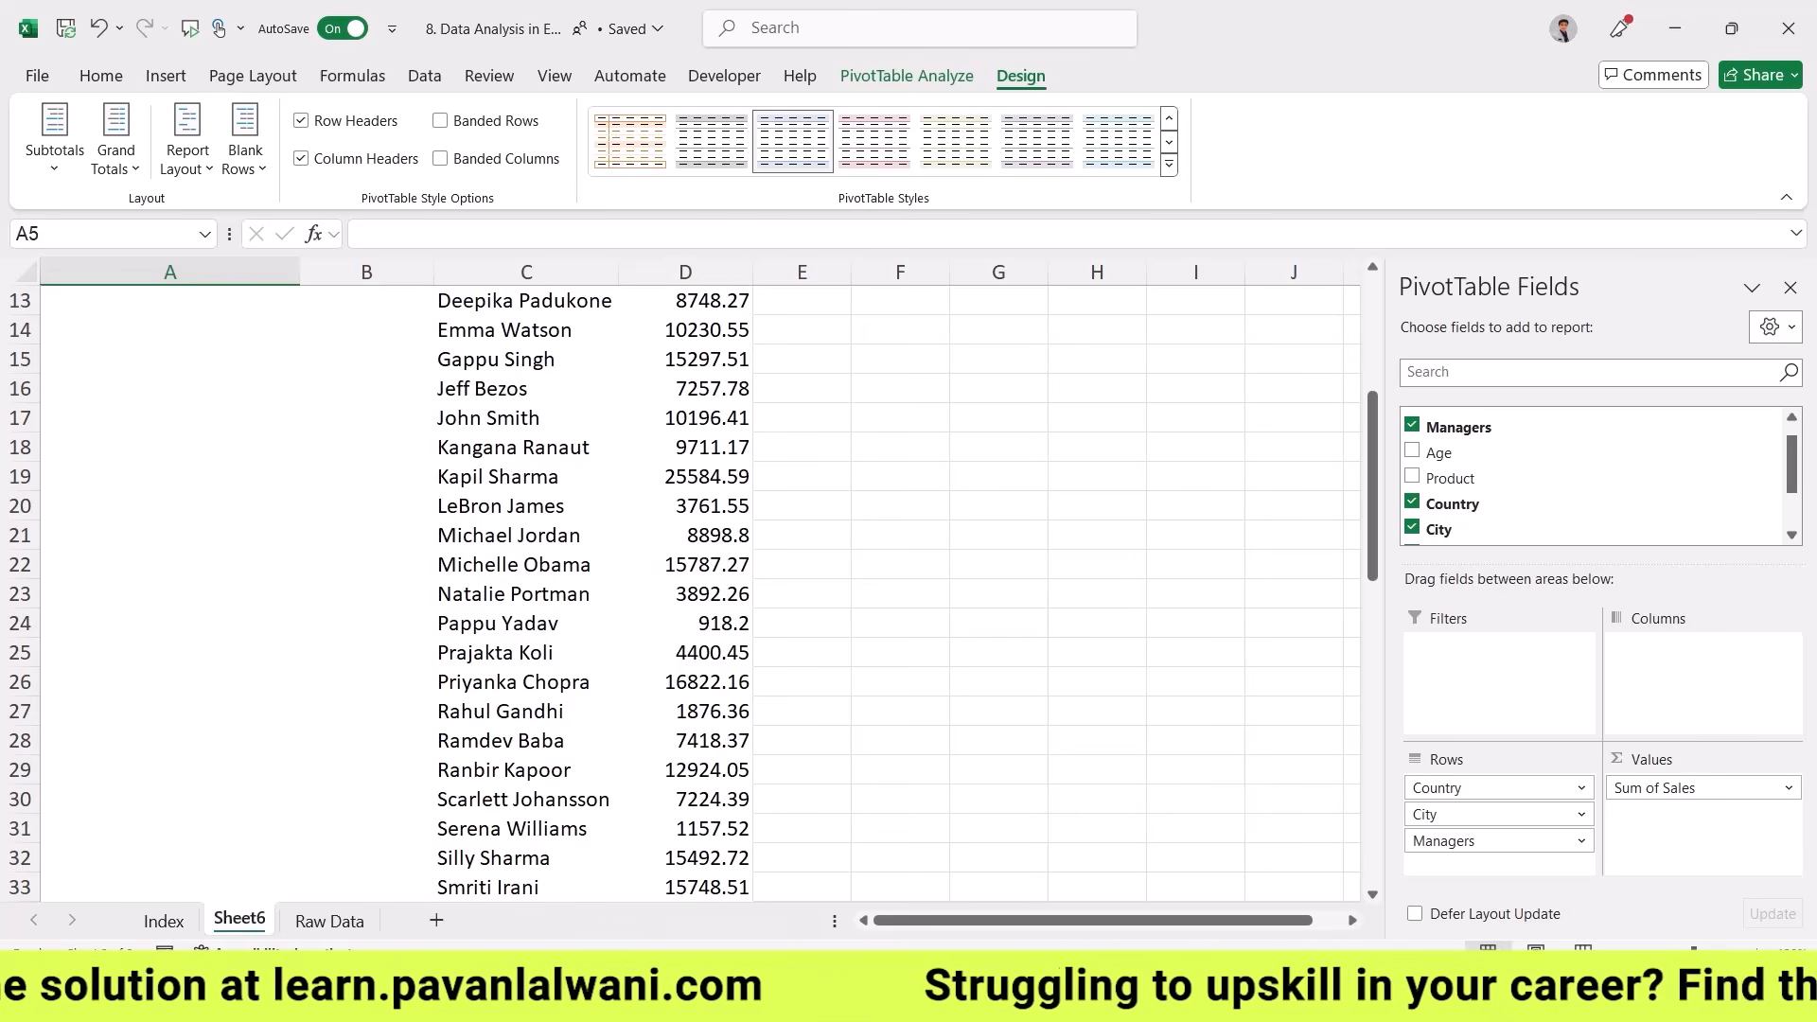
pyautogui.scroll(2, 784, 737)
pyautogui.scroll(2, 784, 738)
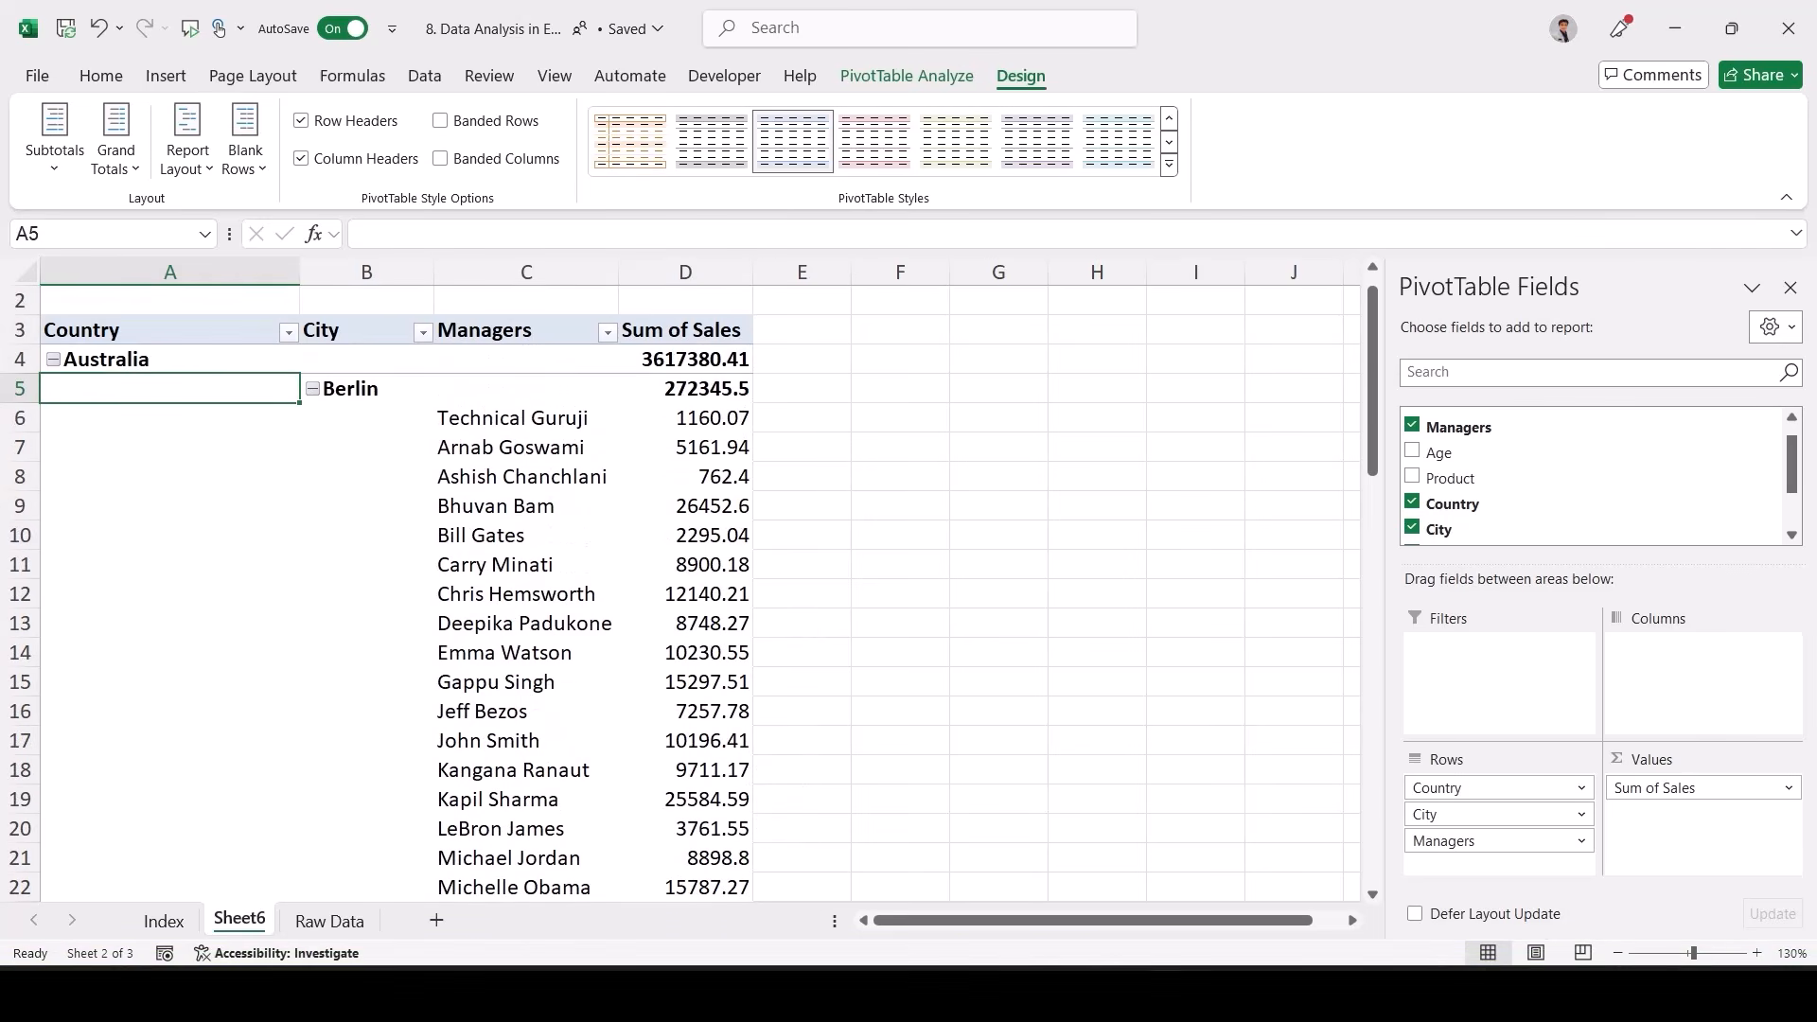
pyautogui.scroll(-3, 710, 527)
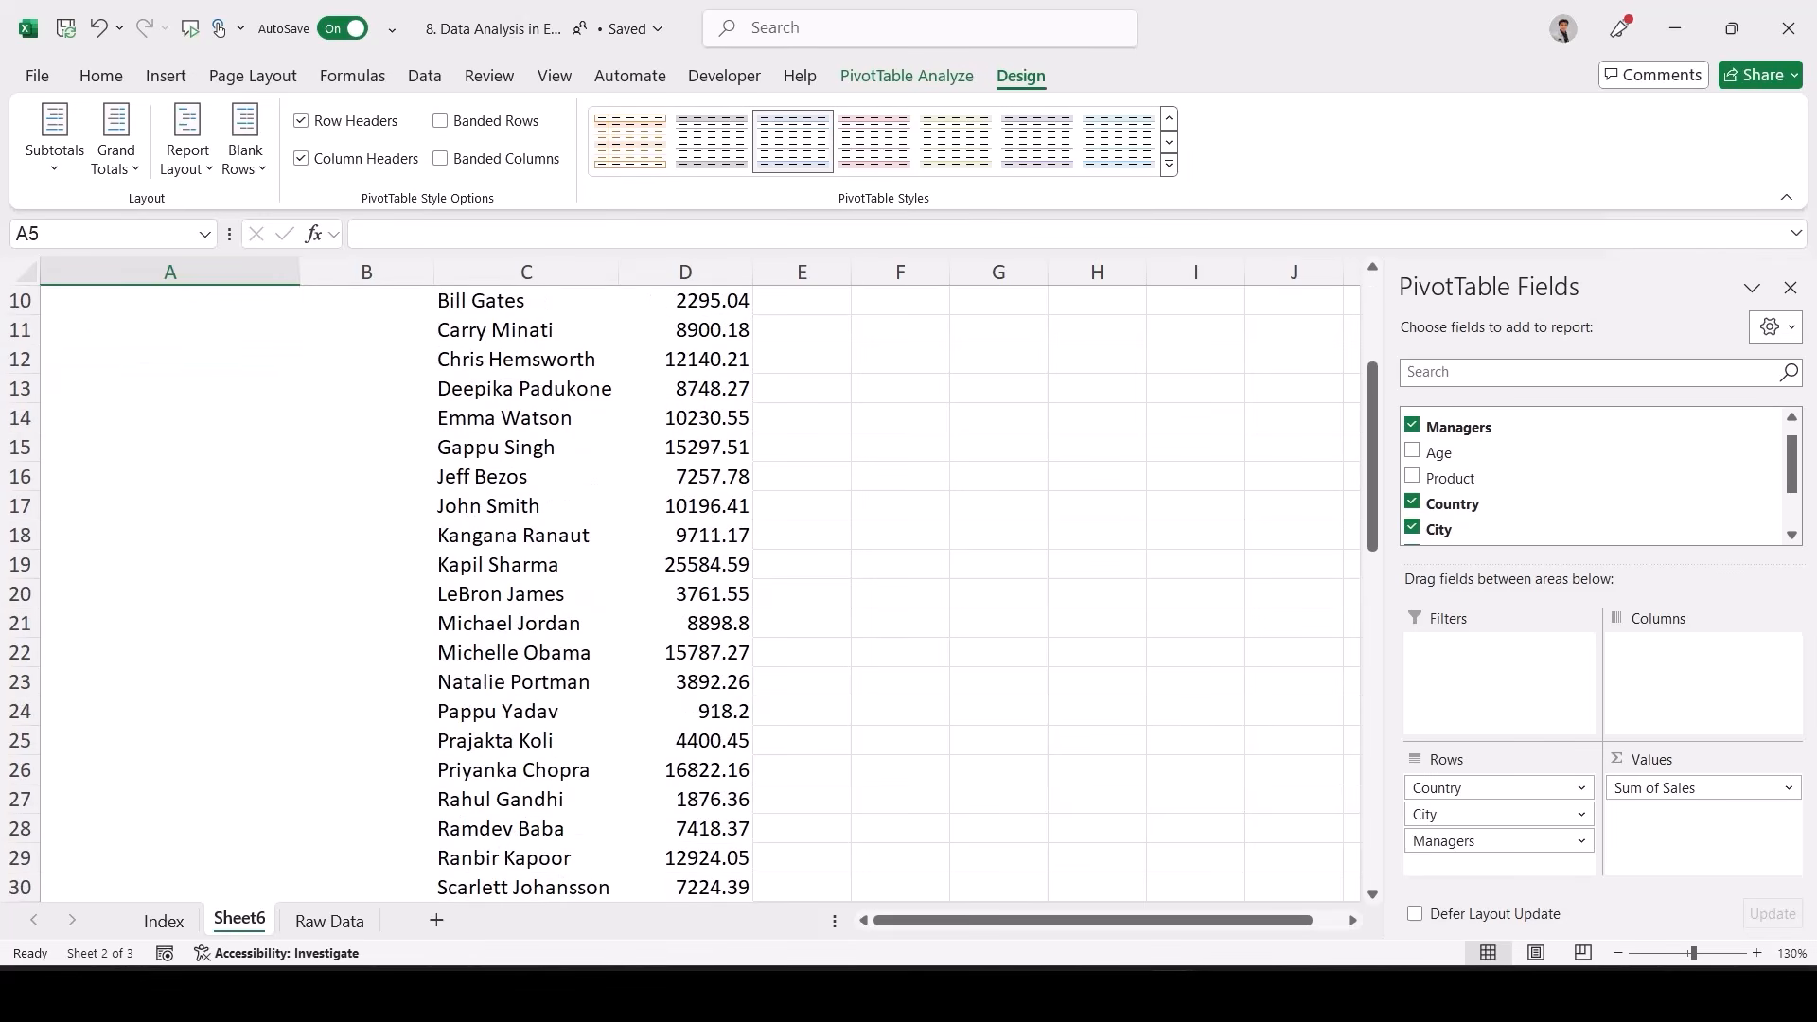
pyautogui.click(187, 140)
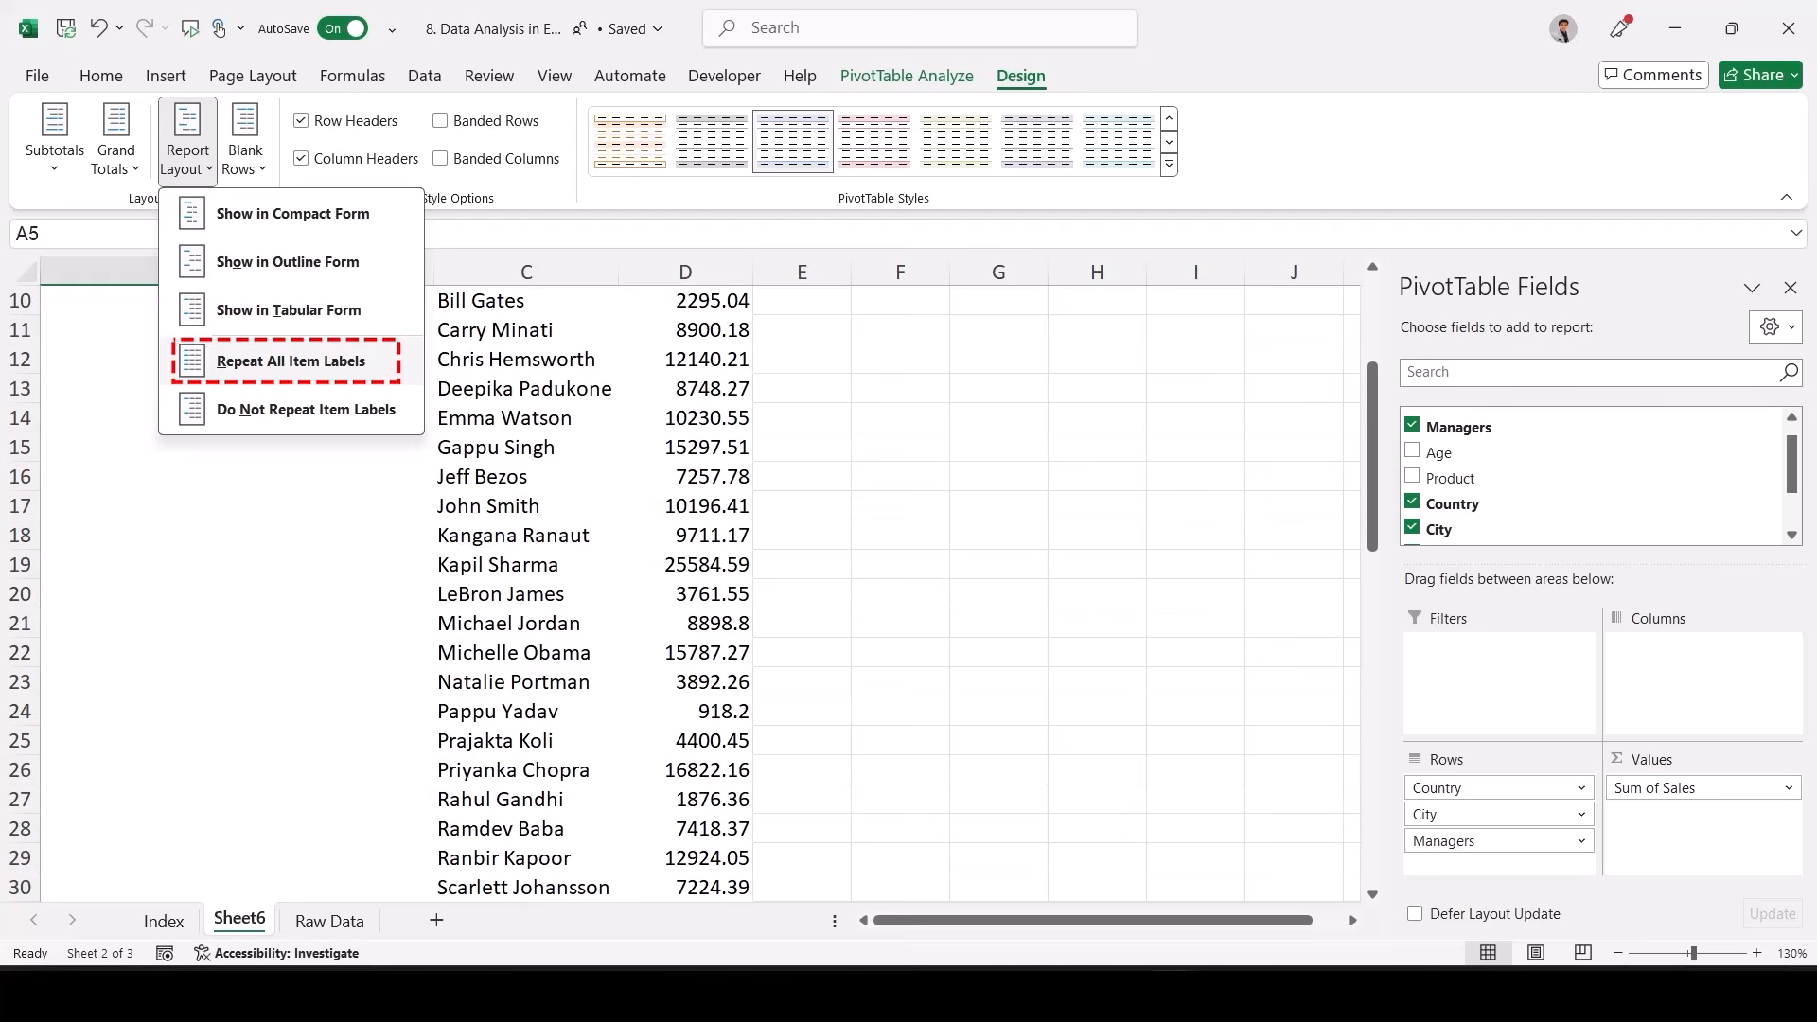
pyautogui.click(290, 362)
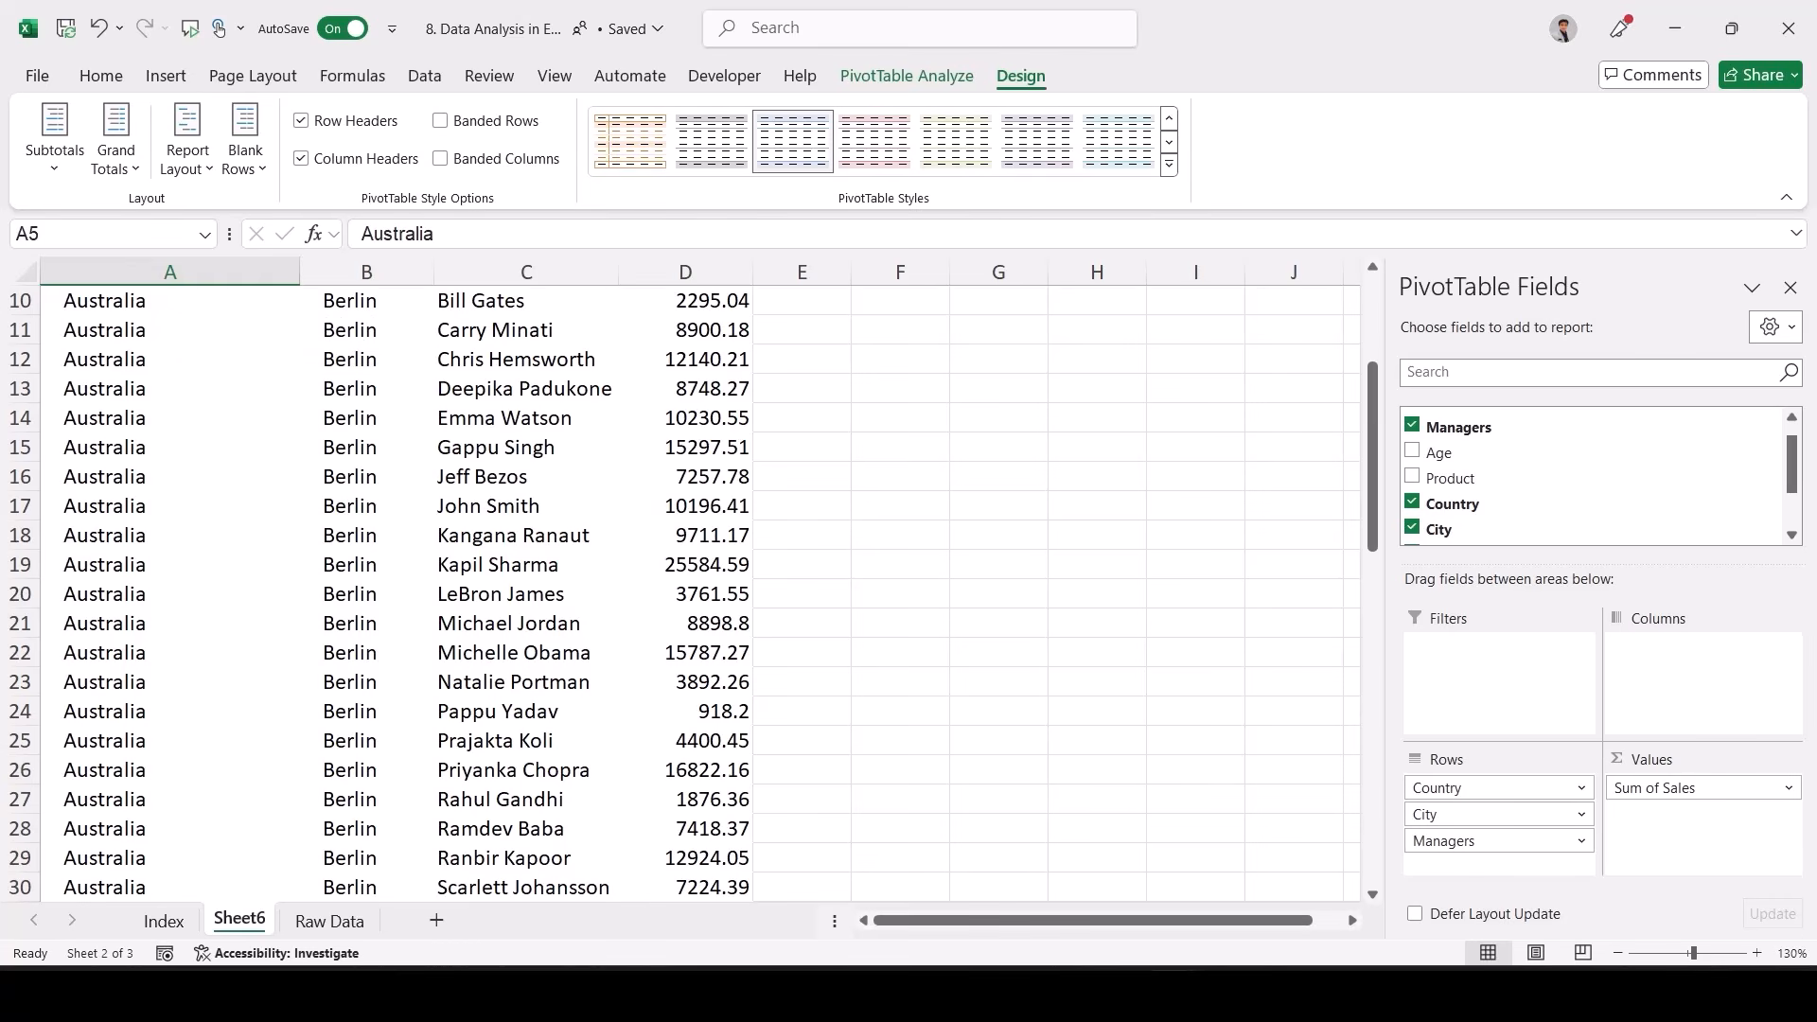
# - Show the PivotTable in Tabular Form
pyautogui.scroll(3, 397, 587)
pyautogui.click(188, 142)
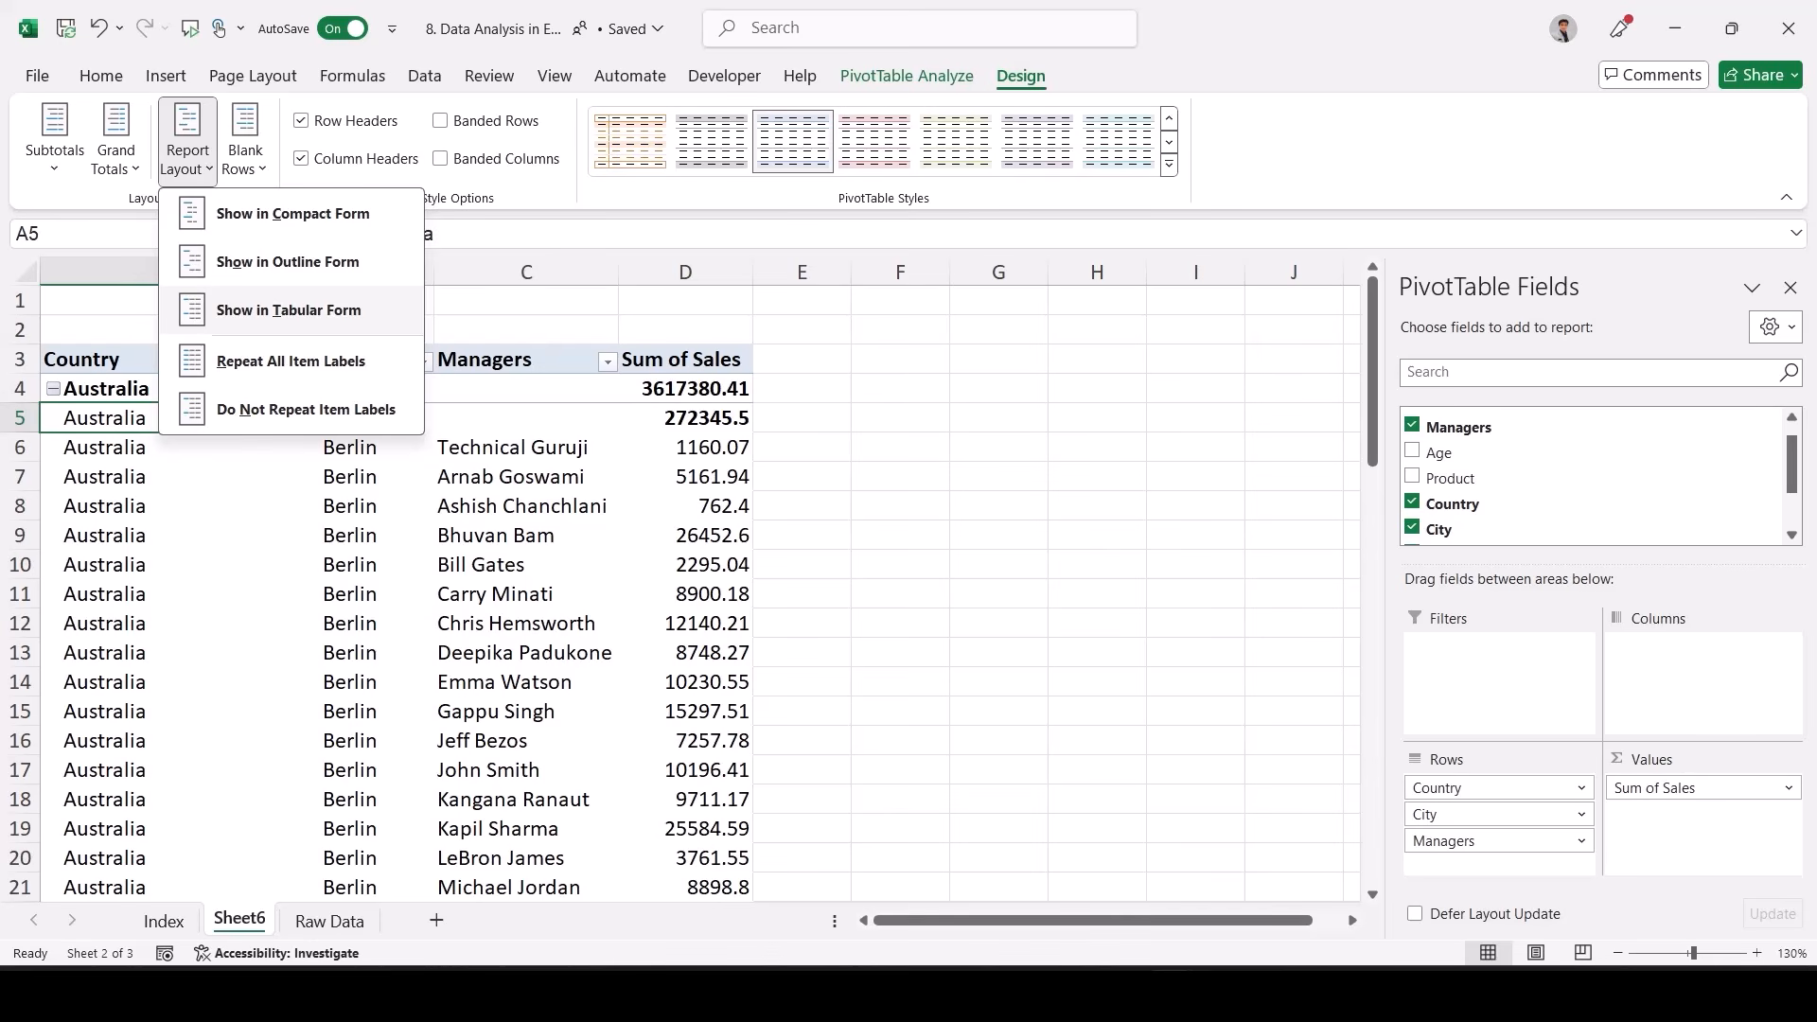
pyautogui.click(288, 309)
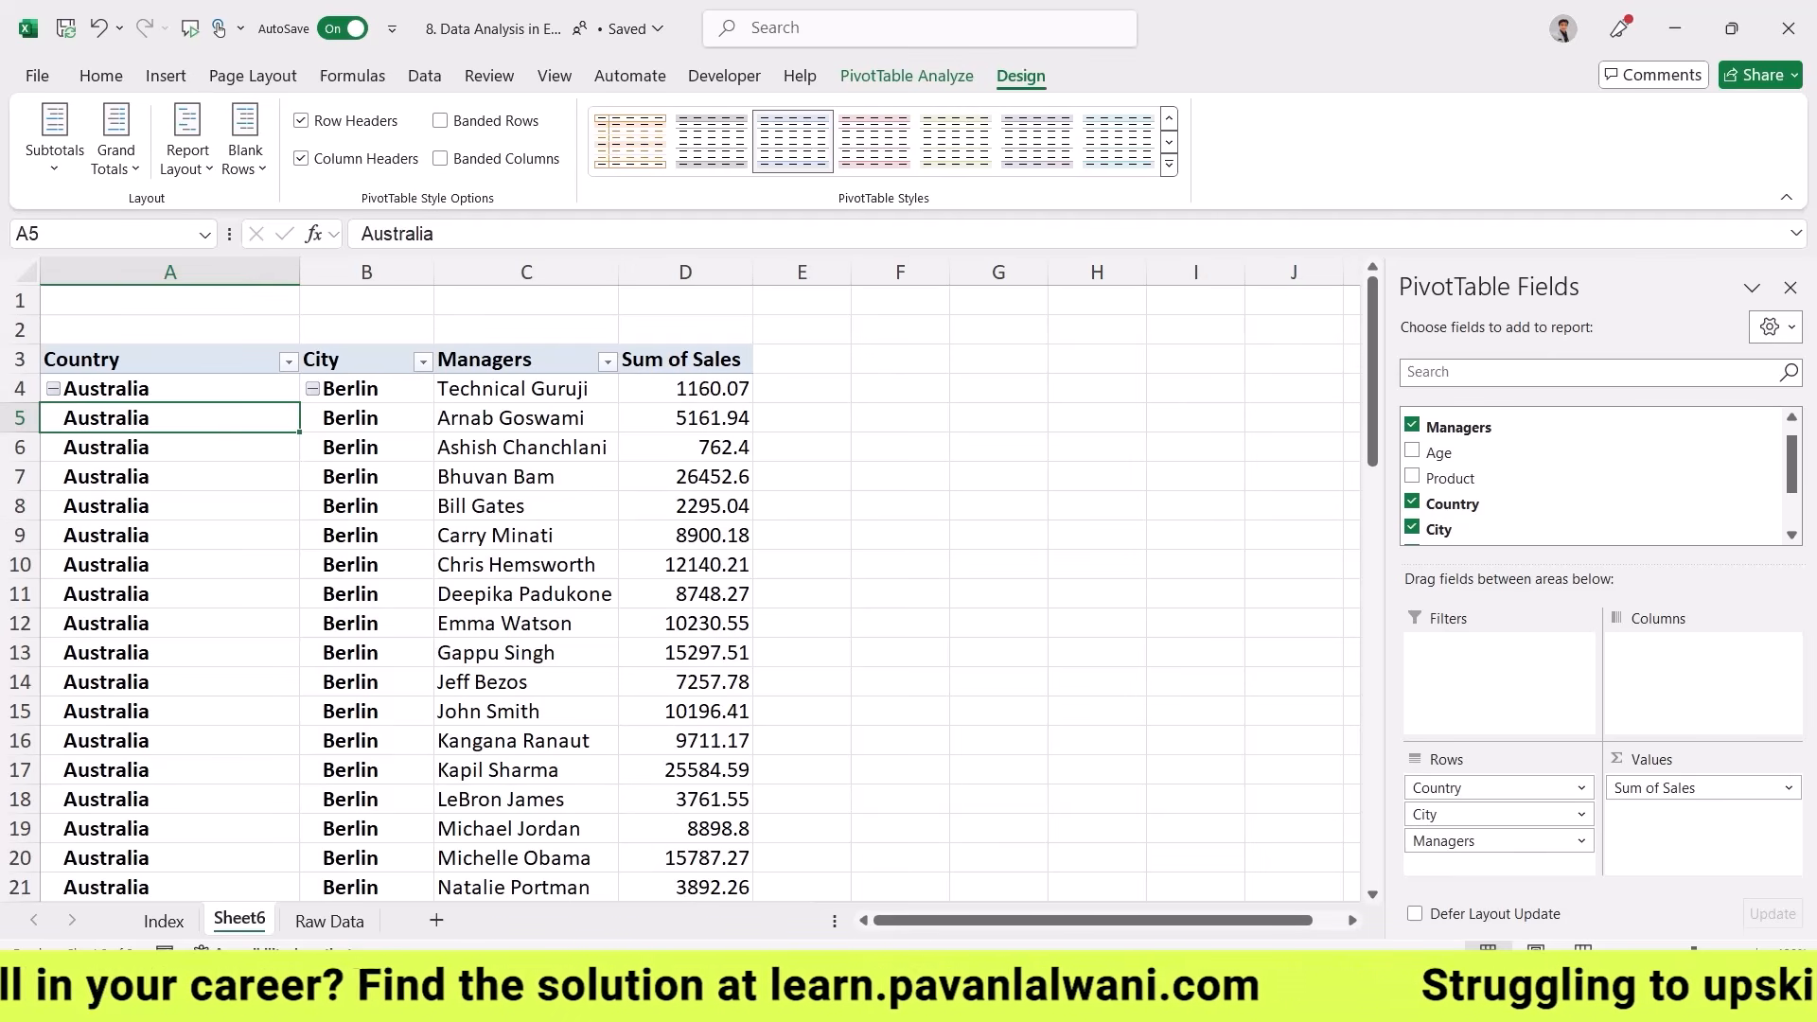
# - Cycle the report layout through Compact Form and Outline Form, returning to Tabular Form
pyautogui.click(210, 162)
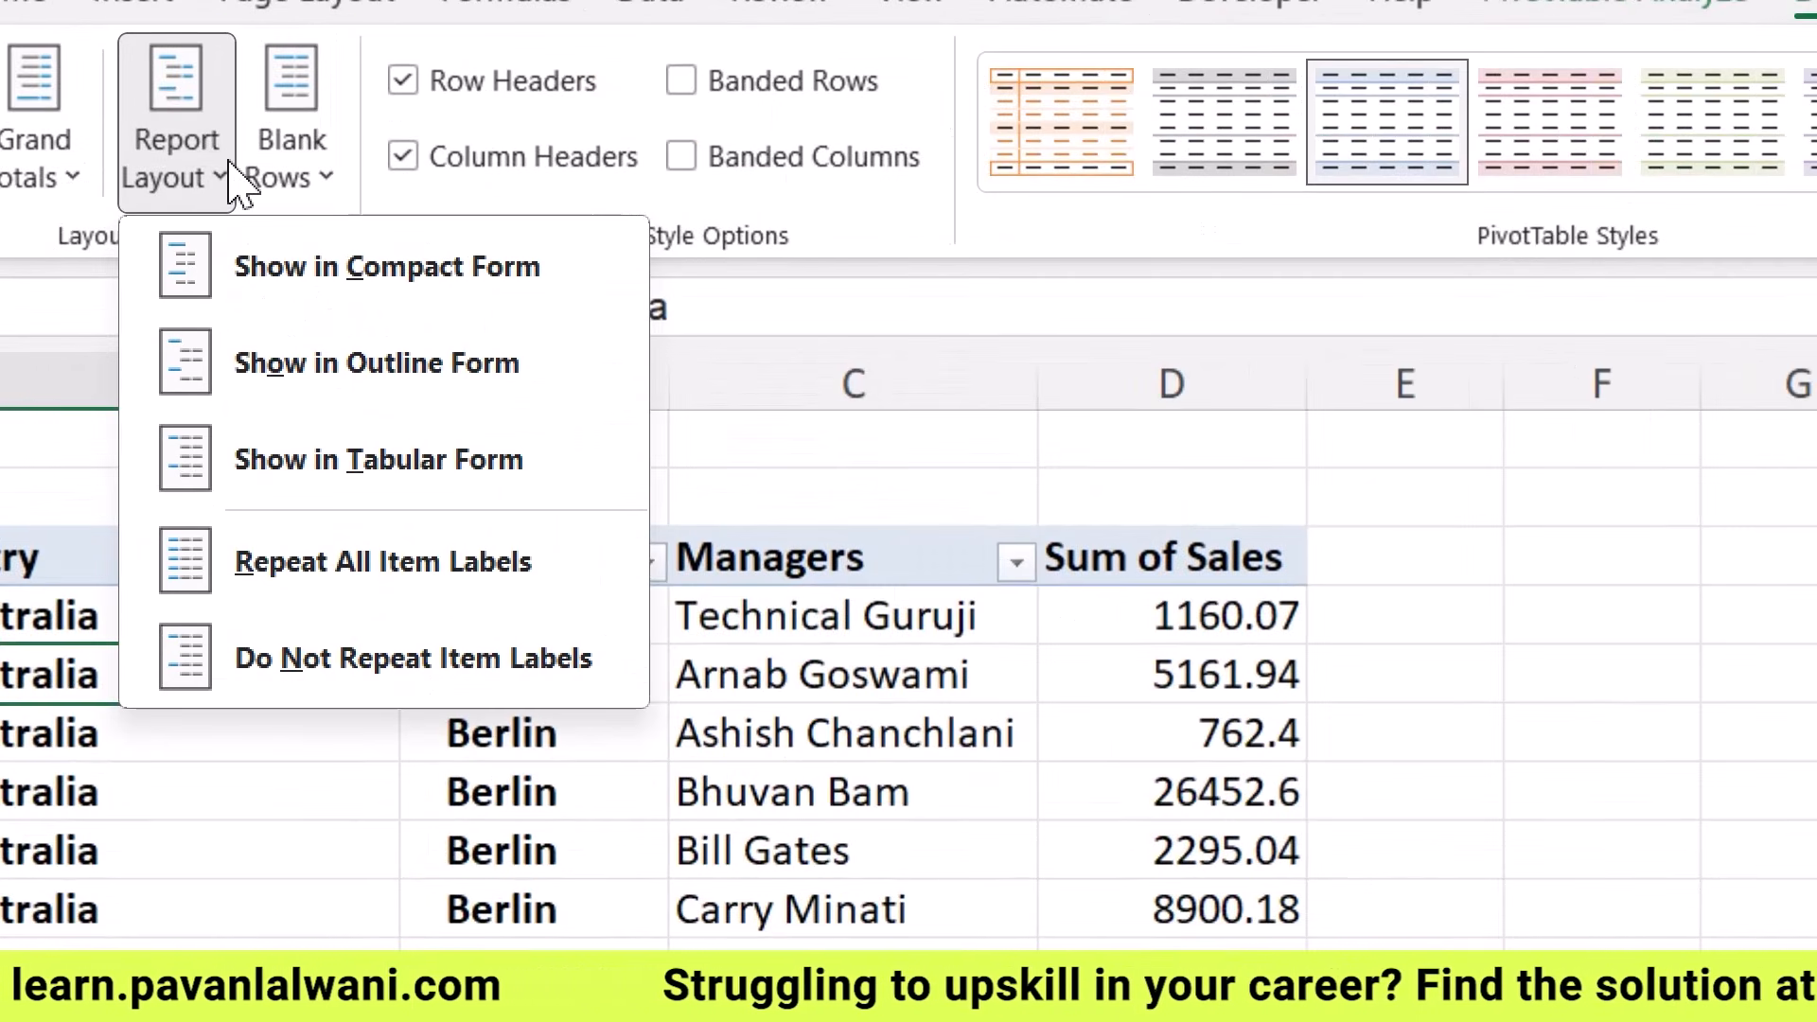
pyautogui.click(365, 317)
pyautogui.click(176, 142)
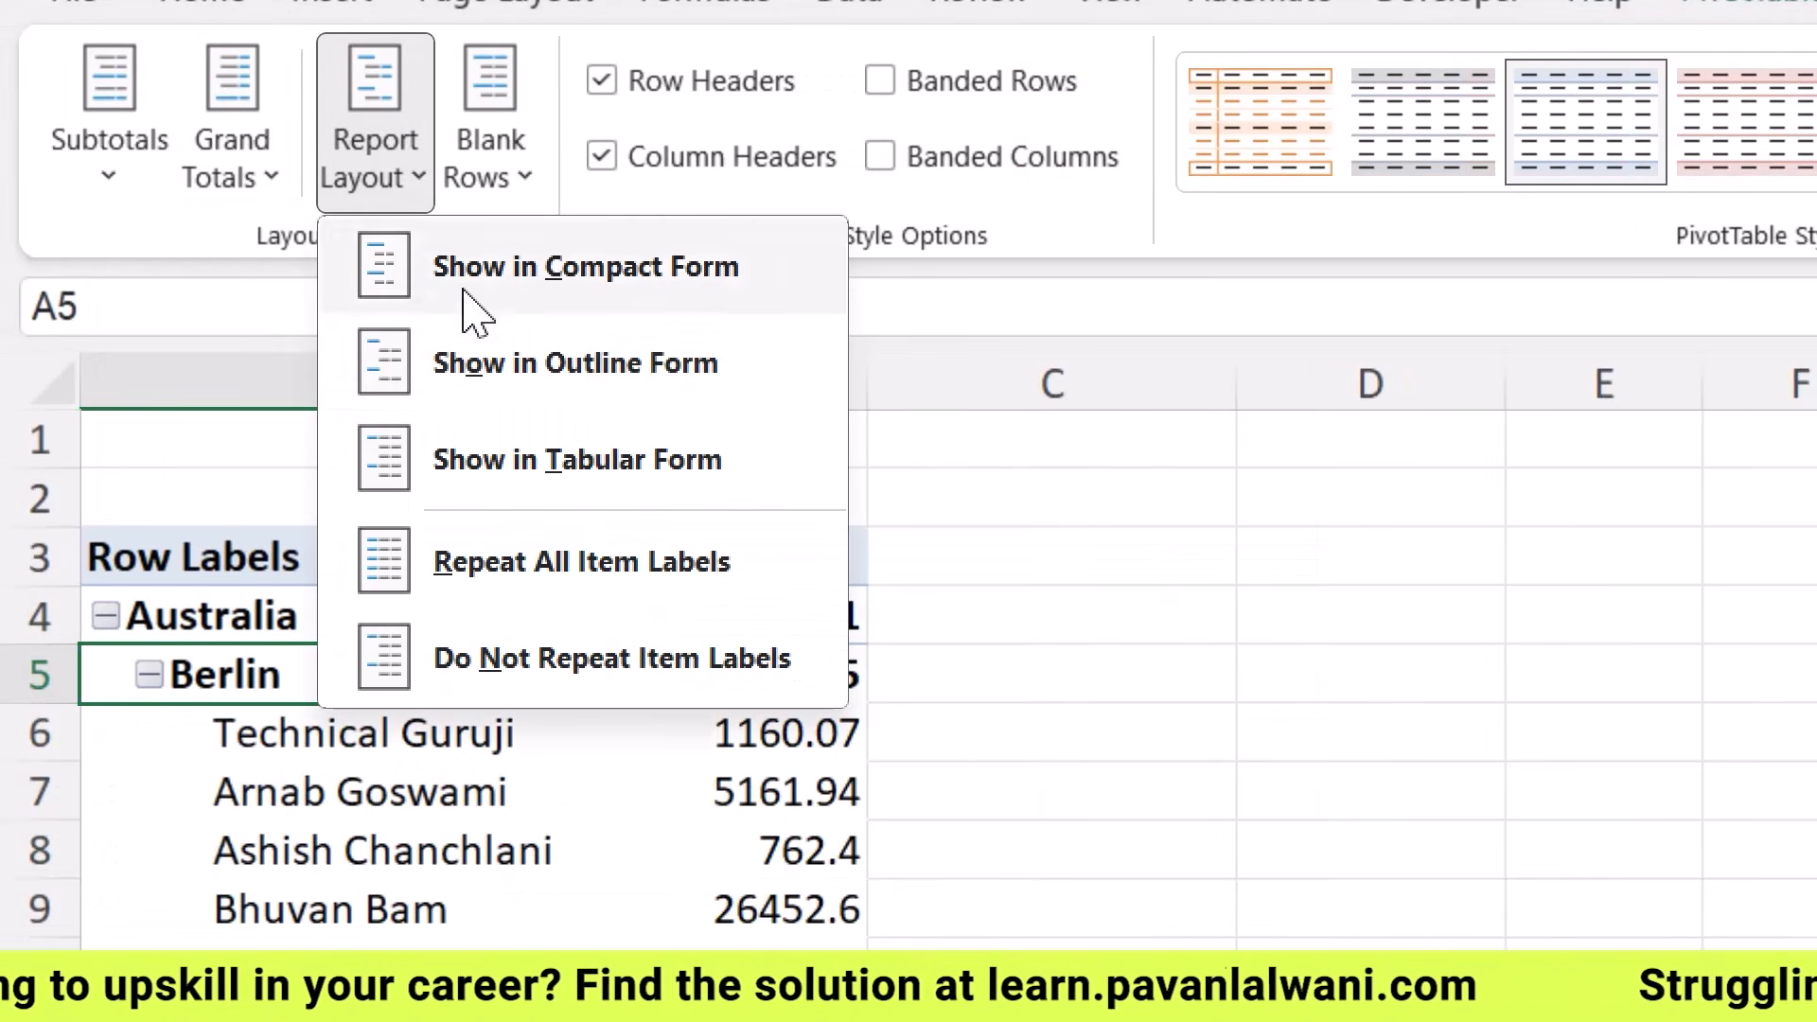
pyautogui.click(507, 366)
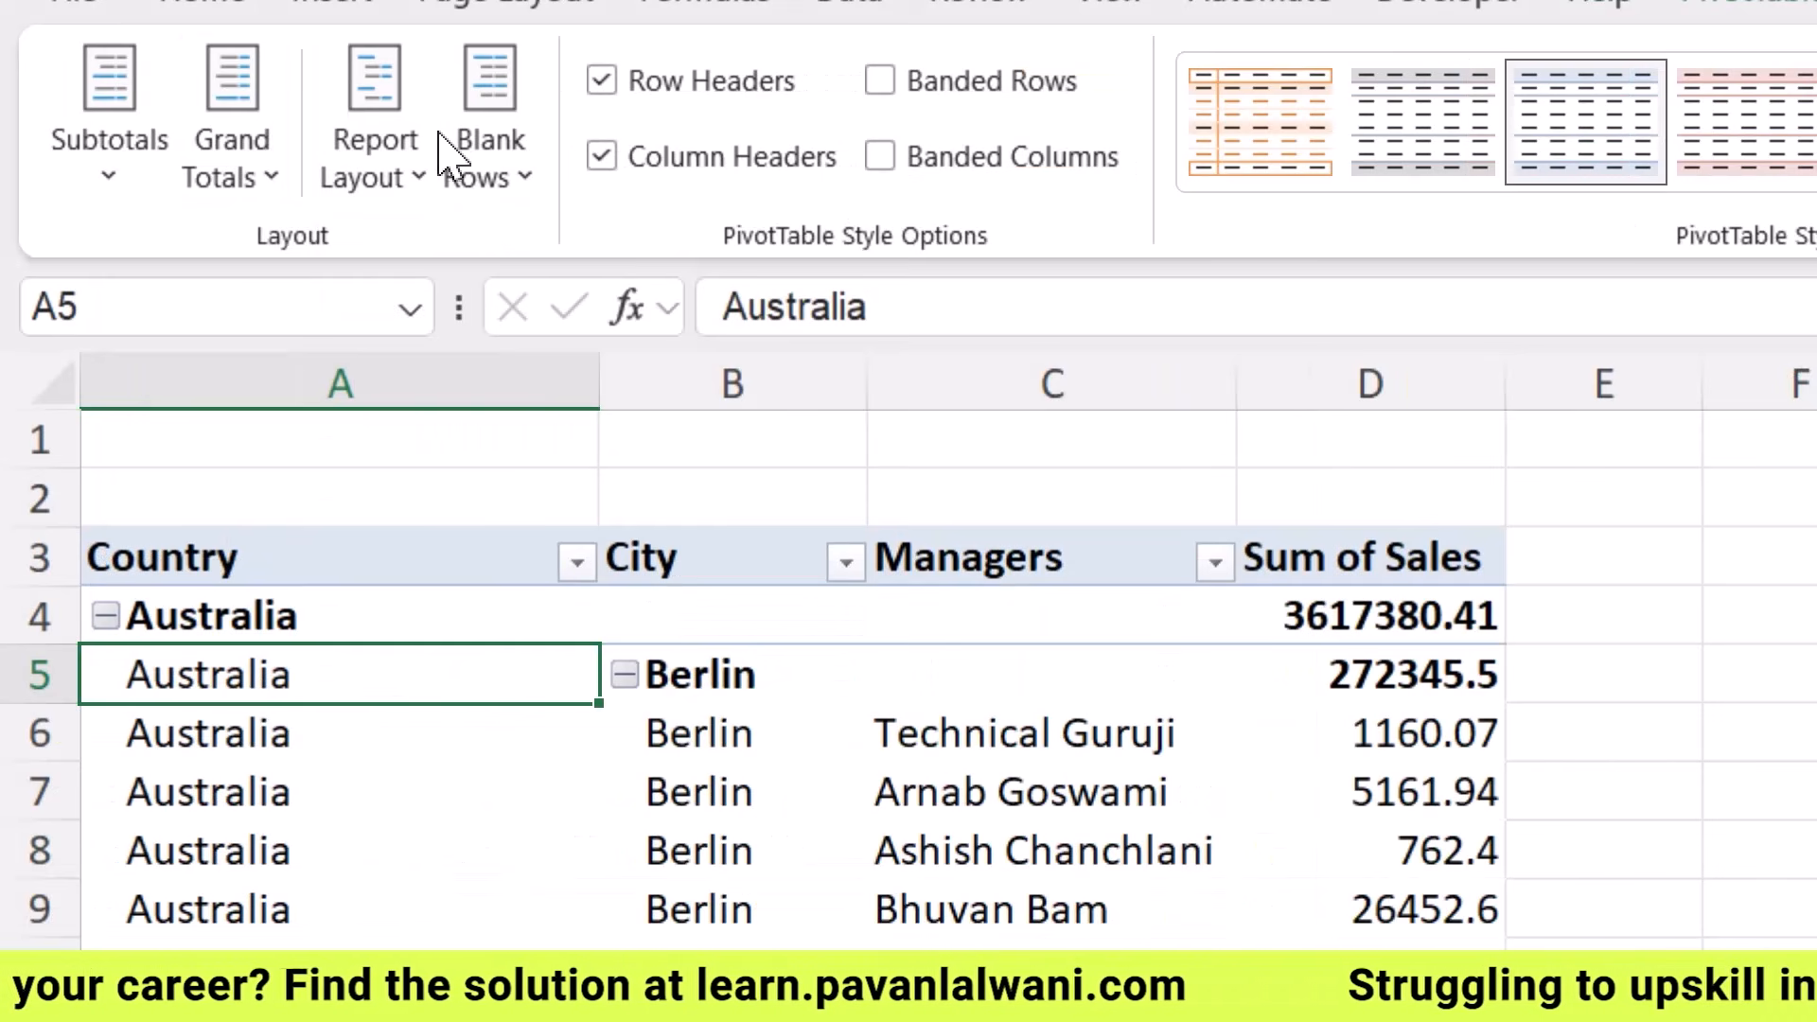
pyautogui.click(417, 166)
pyautogui.click(563, 459)
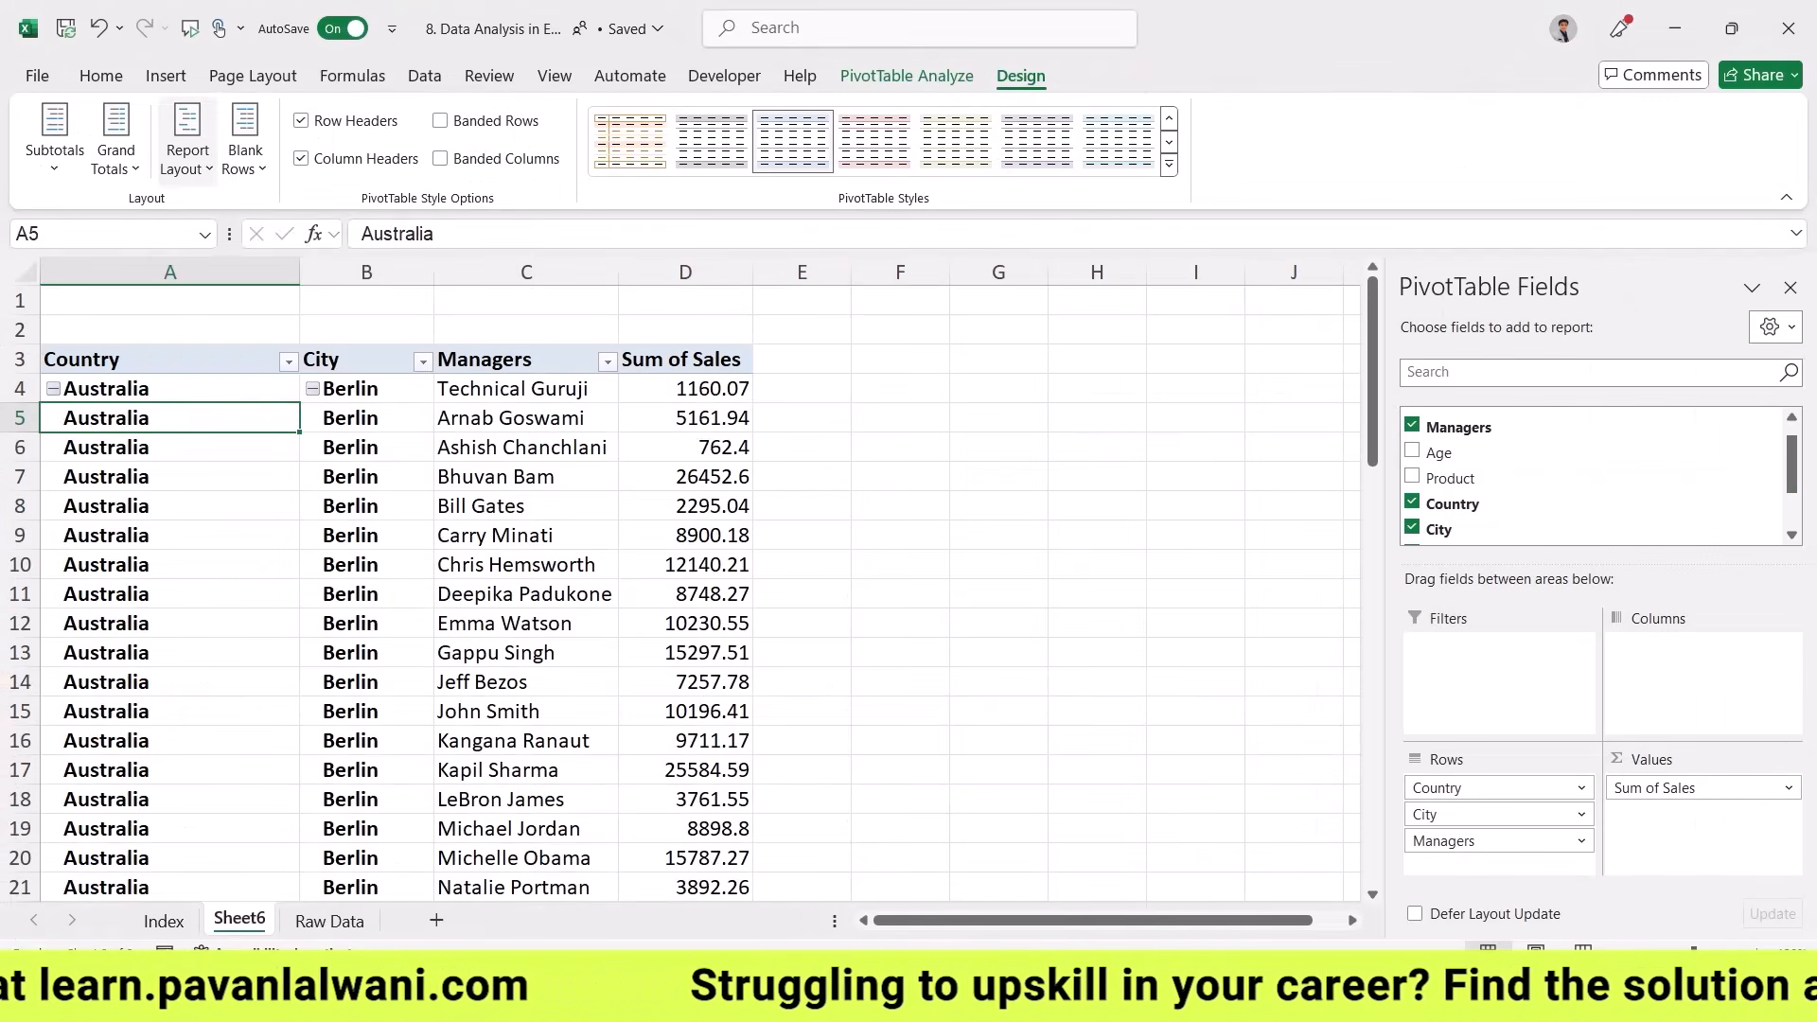
# - Turn off the repeated item labels in the PivotTable and turn them back on
pyautogui.click(407, 180)
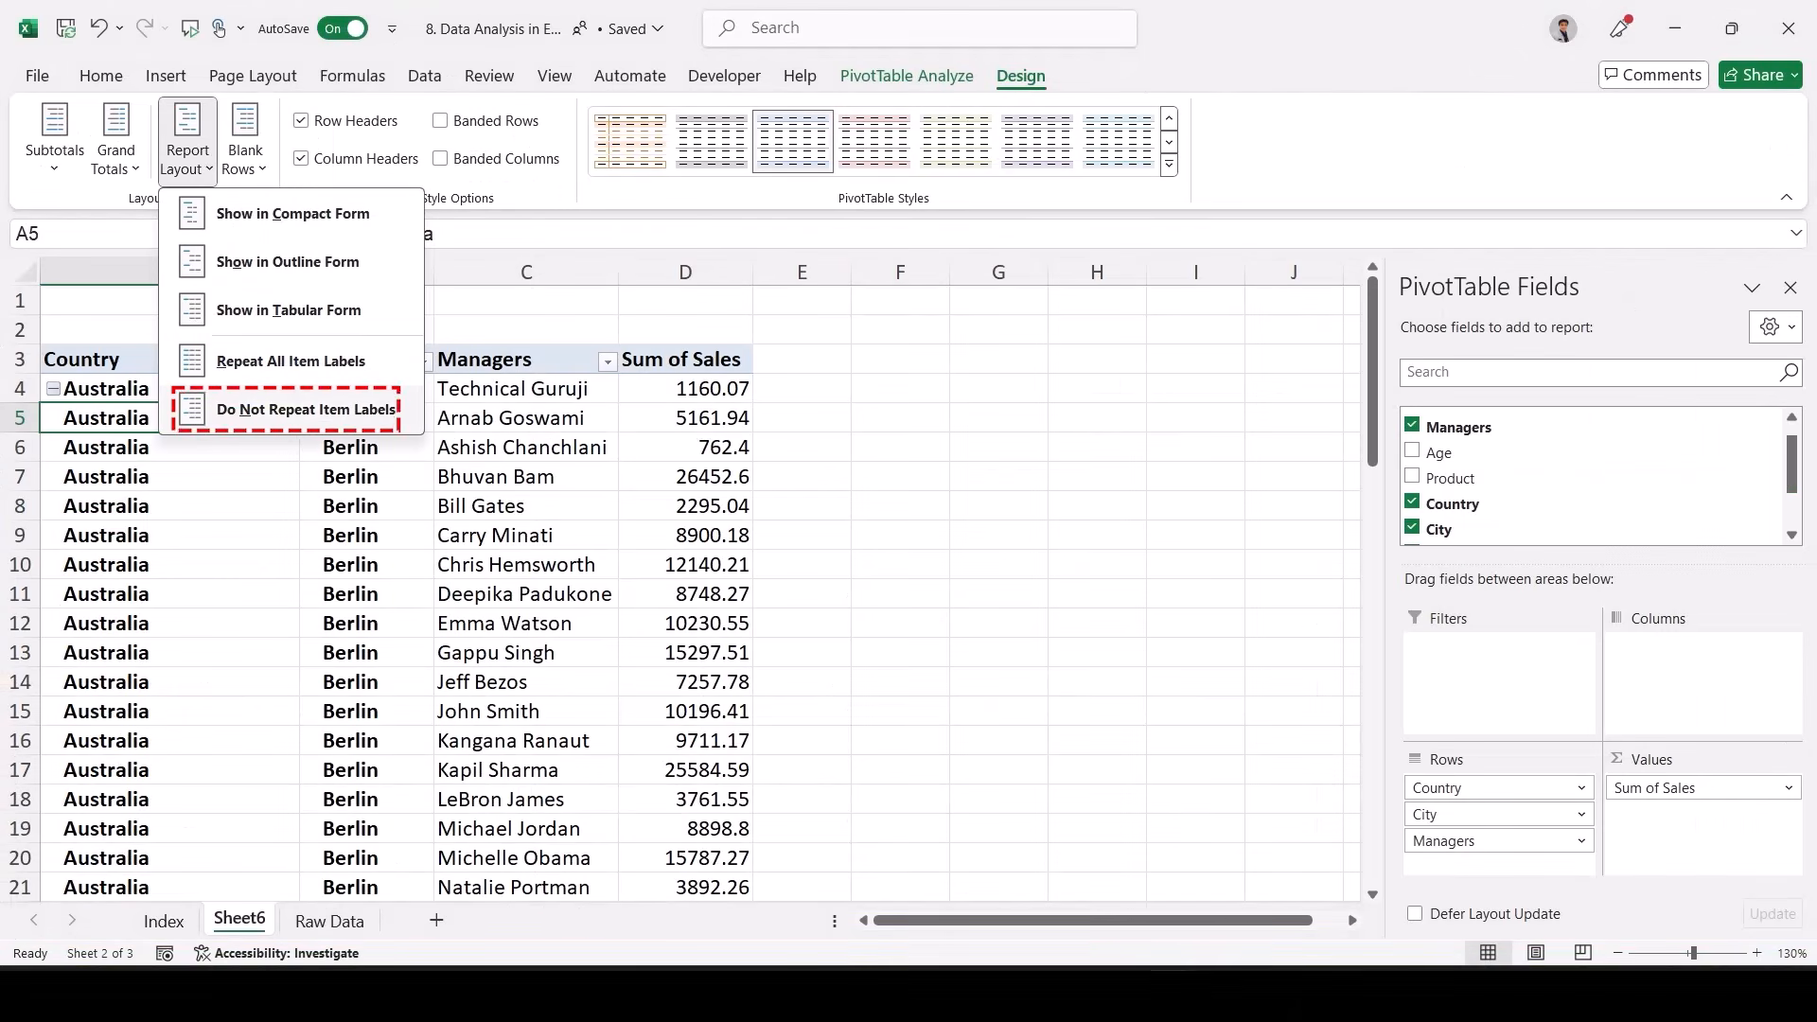
pyautogui.click(306, 410)
pyautogui.click(187, 152)
pyautogui.click(293, 361)
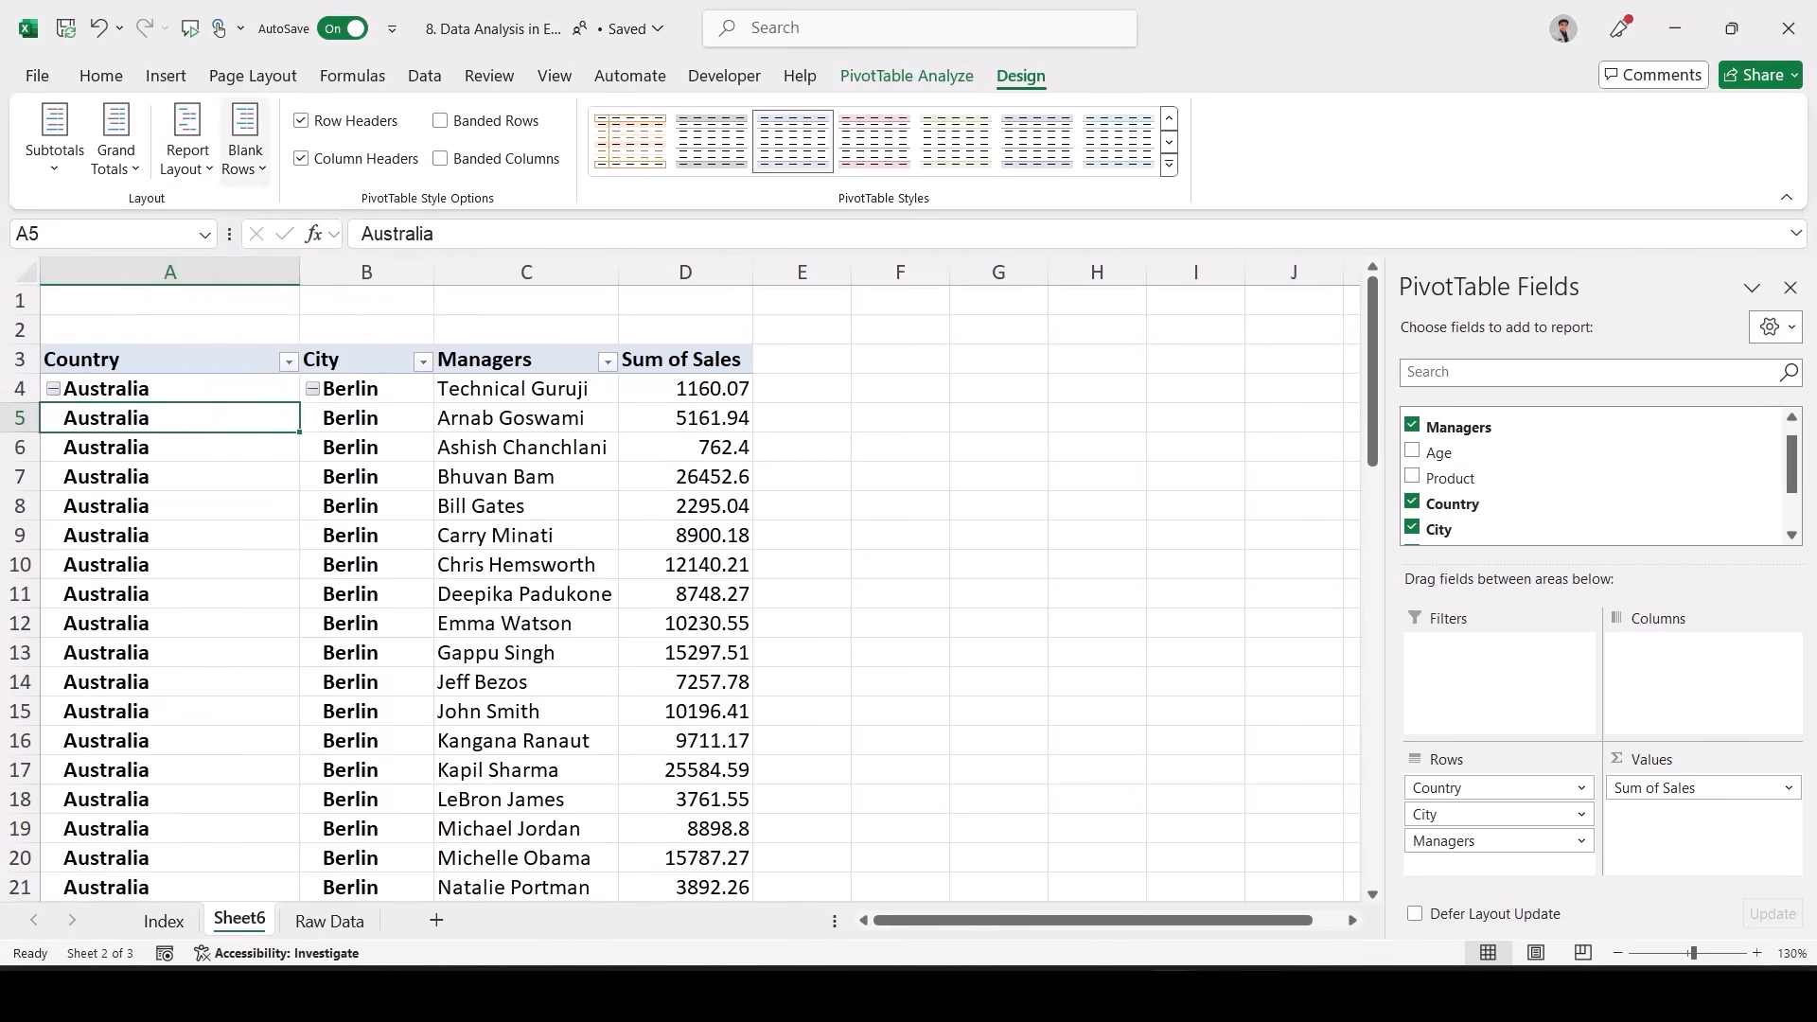
# - Insert a blank line after each item in the PivotTable
pyautogui.scroll(-10, 398, 586)
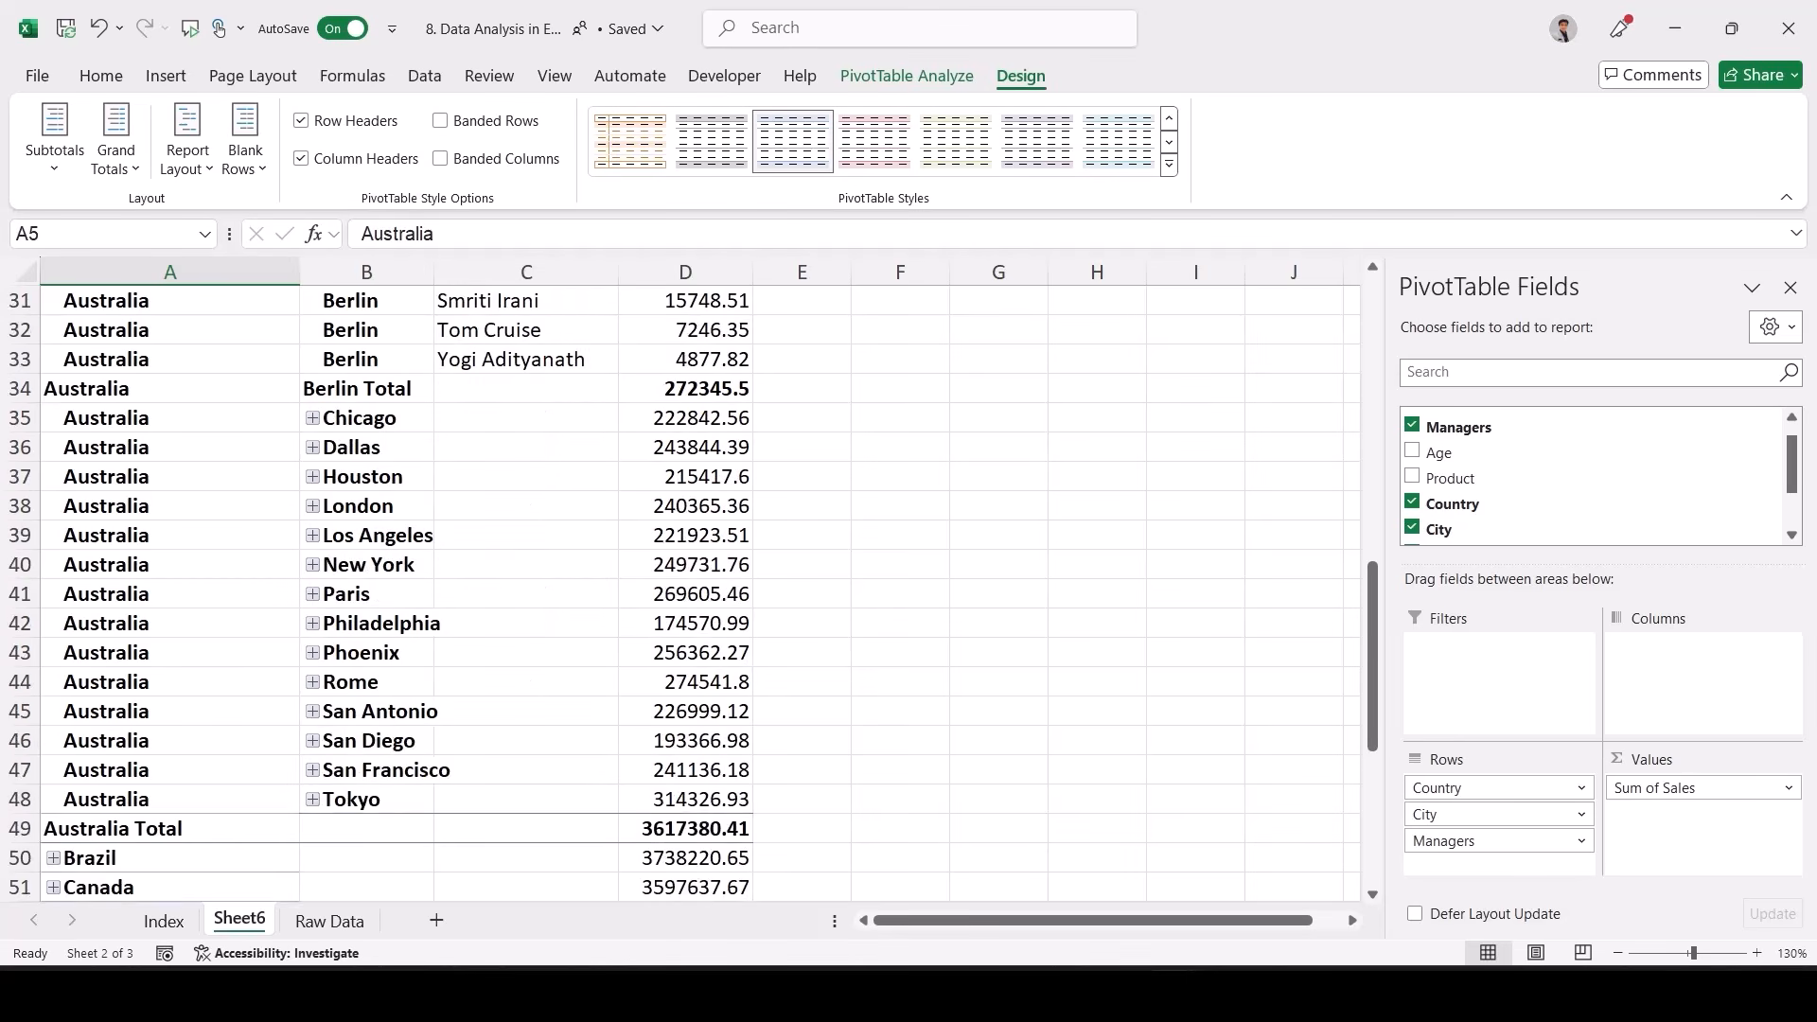
pyautogui.scroll(2, 398, 587)
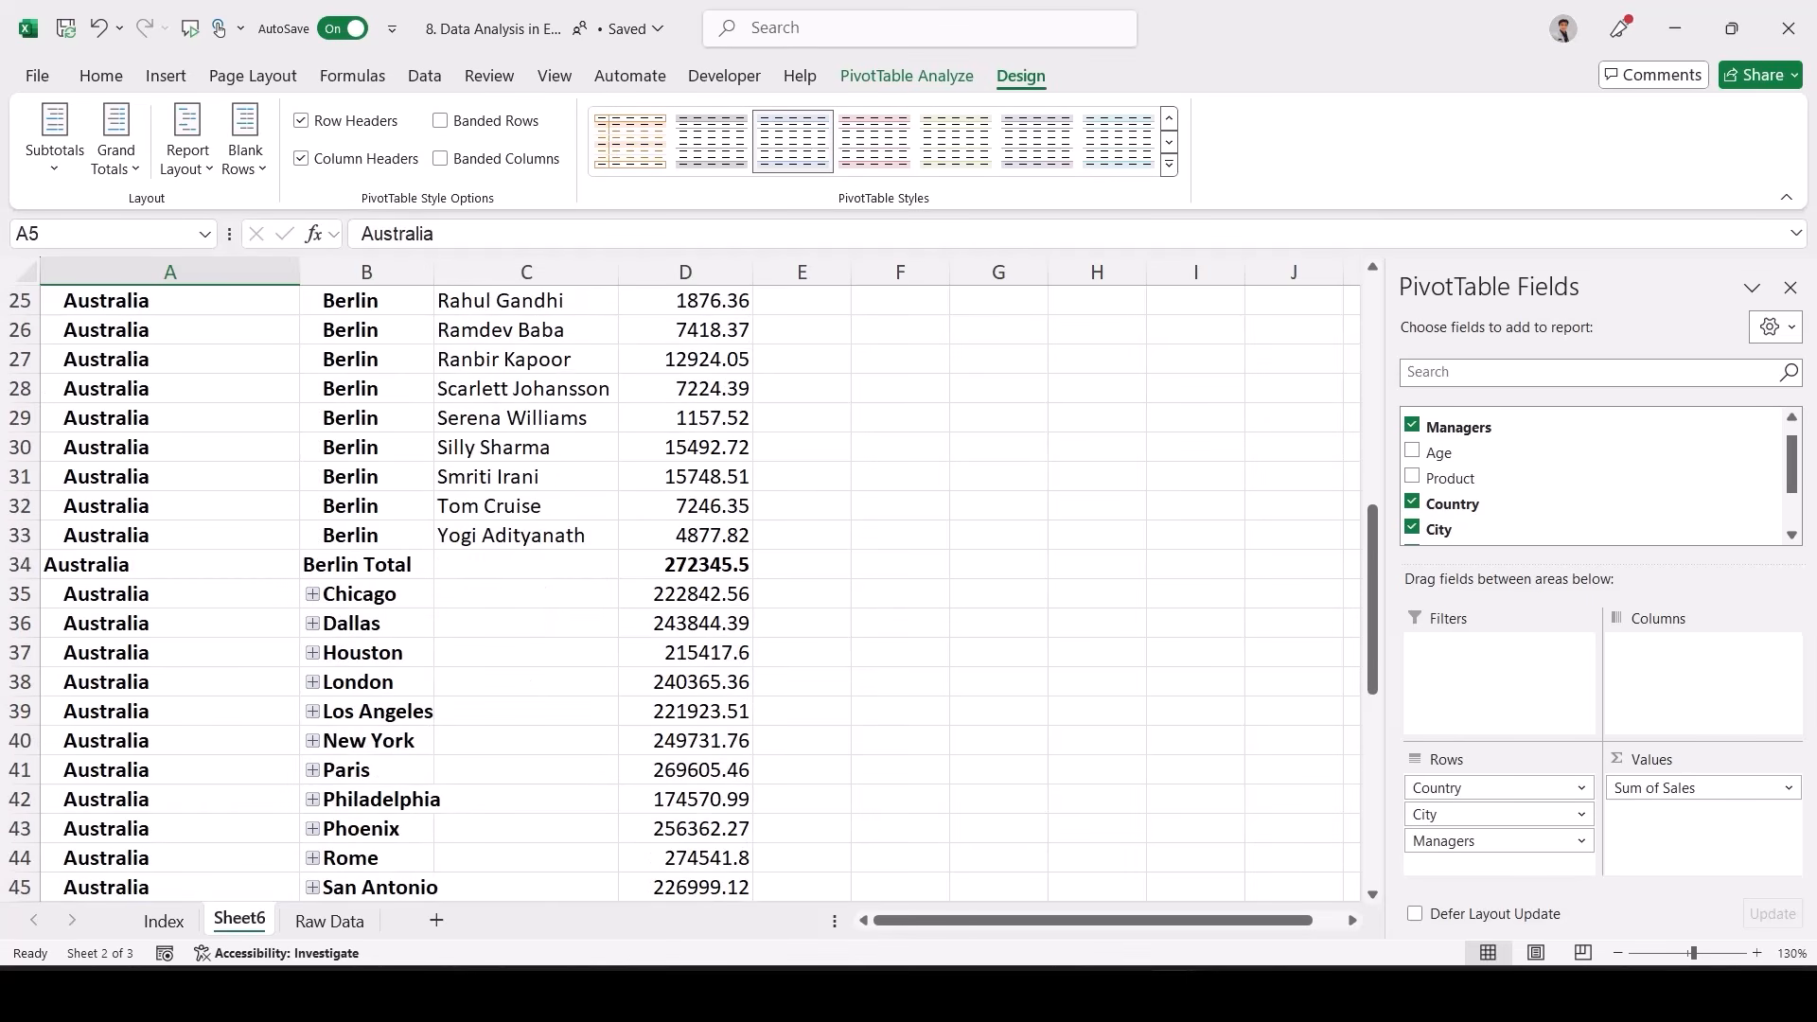
pyautogui.scroll(-4, 522, 614)
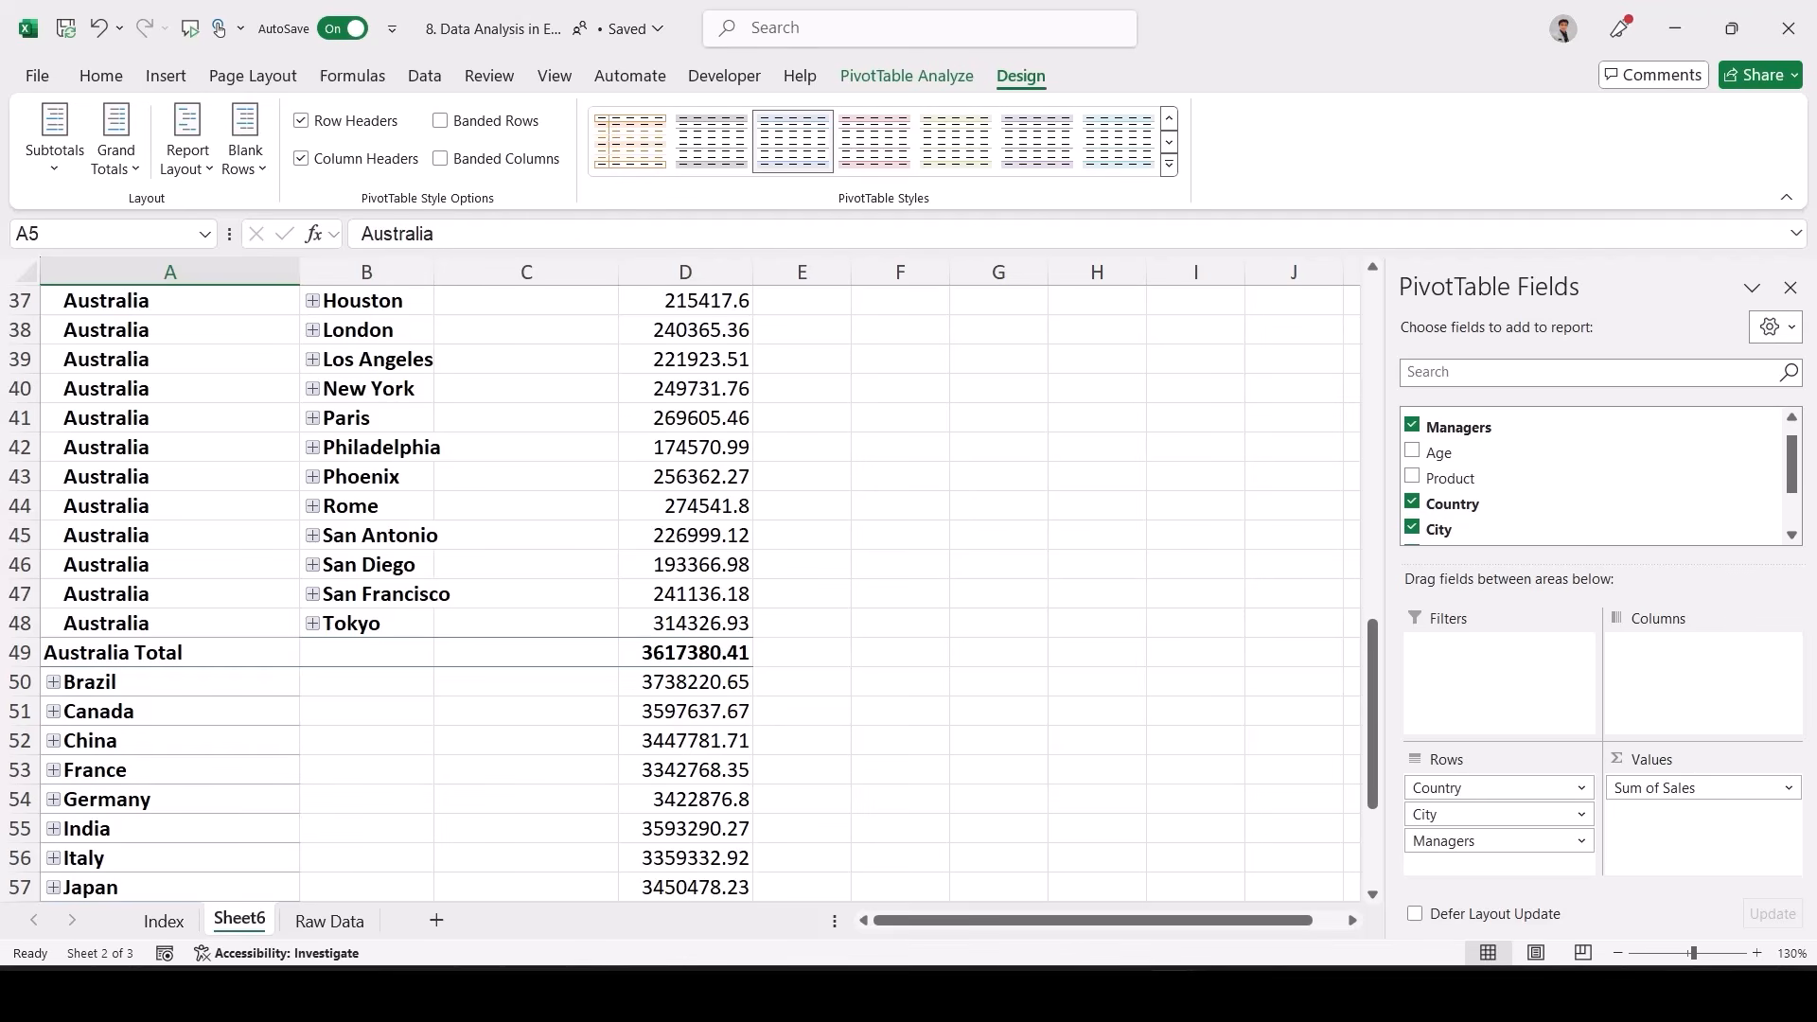
pyautogui.click(245, 144)
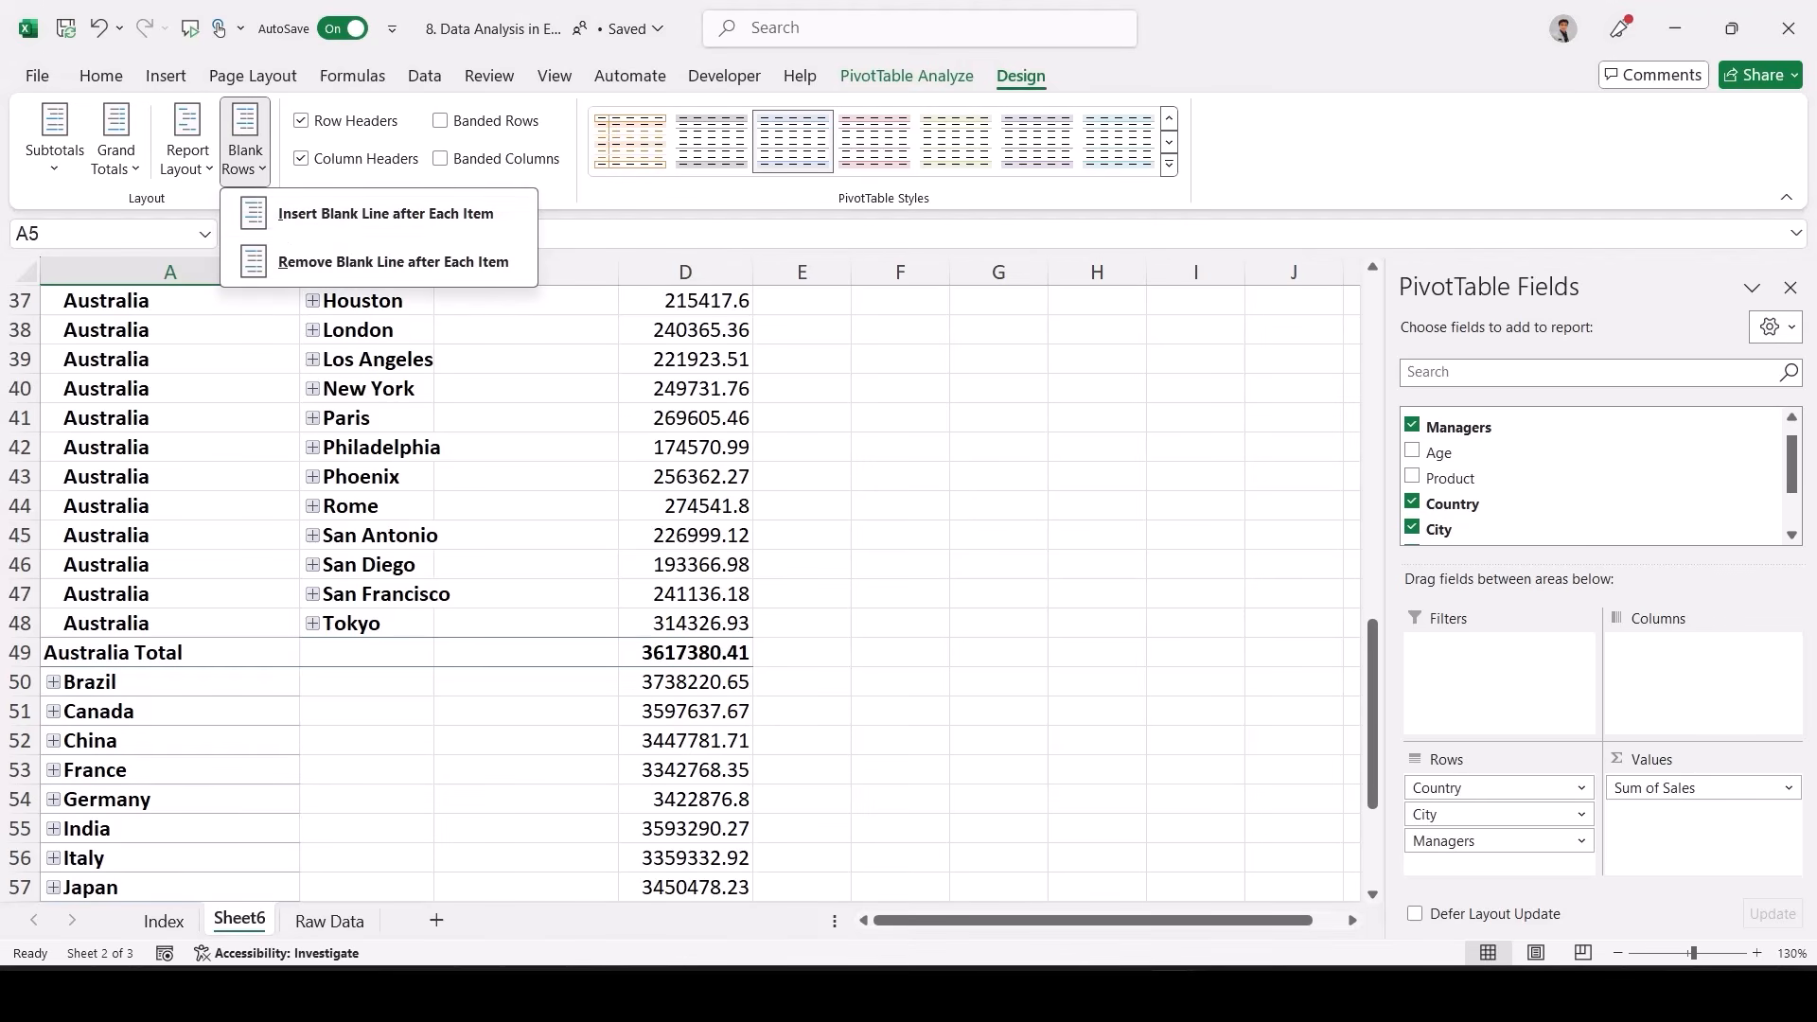
pyautogui.click(370, 211)
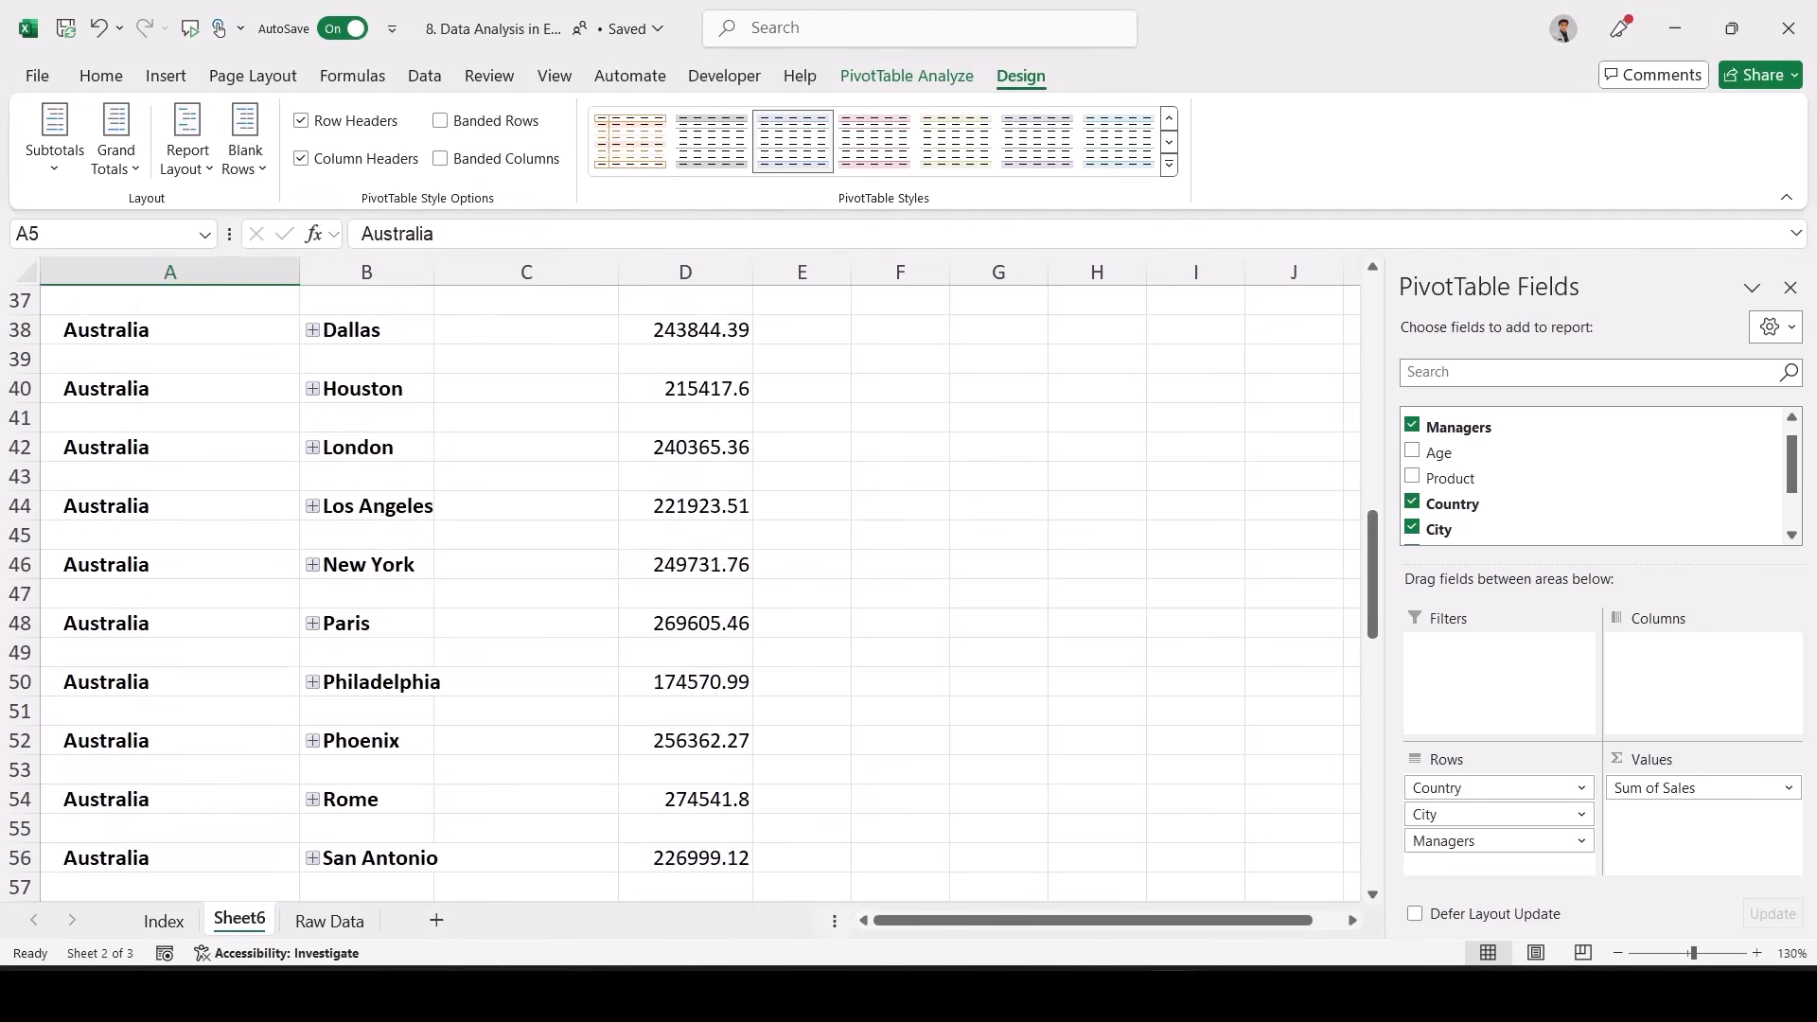
# - Expand Chicago under Australia to list its managers
pyautogui.scroll(10, 663, 587)
pyautogui.scroll(-8, 663, 587)
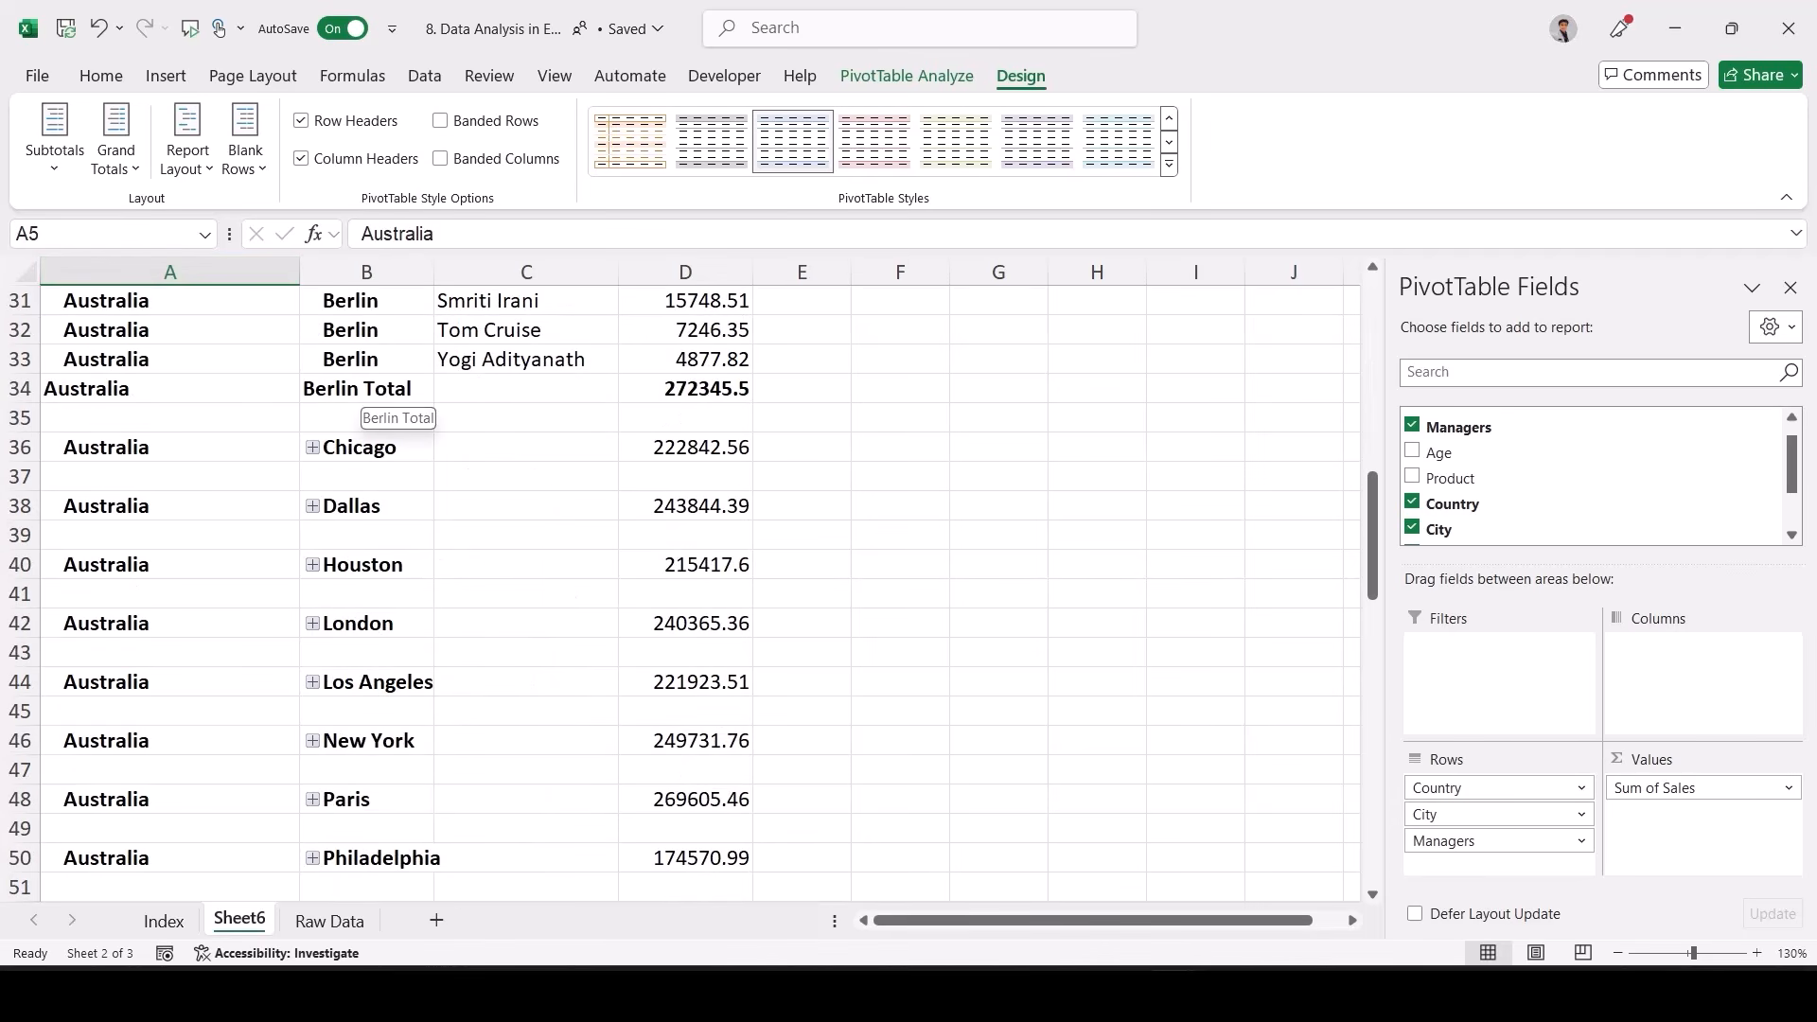
pyautogui.click(312, 448)
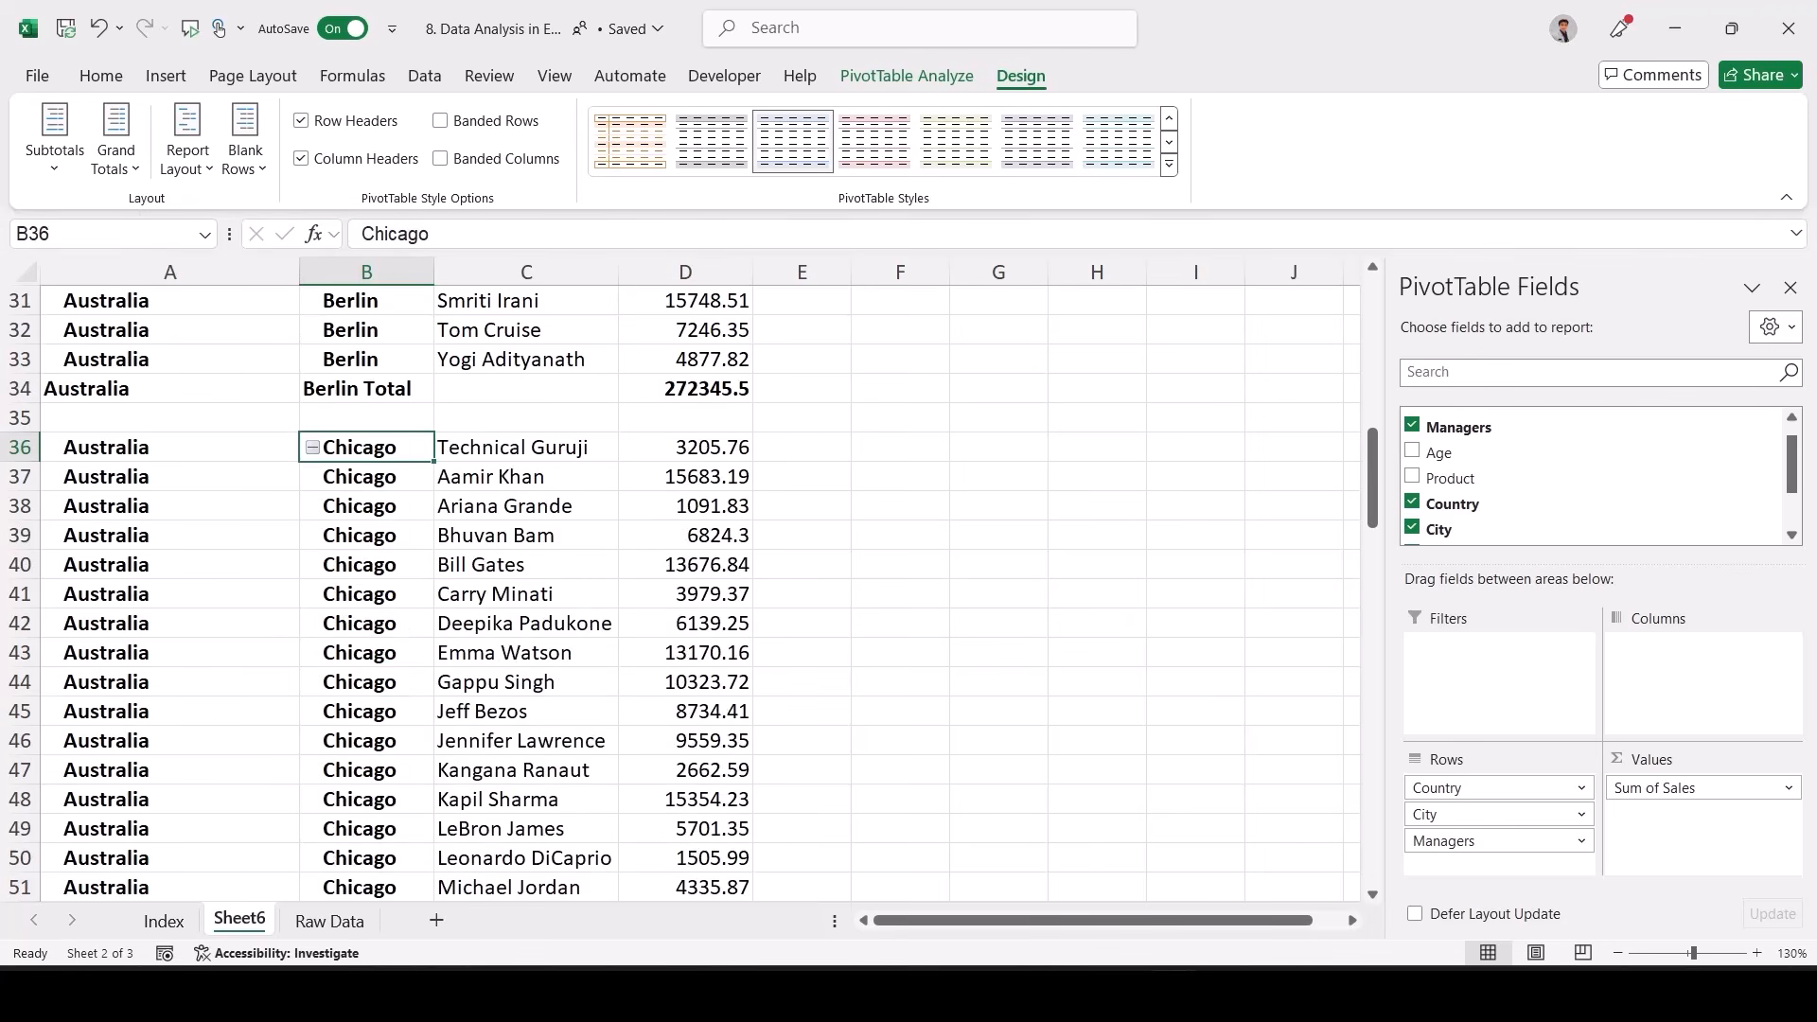
# - Remove the blank line after each item in the PivotTable
pyautogui.scroll(-10, 312, 448)
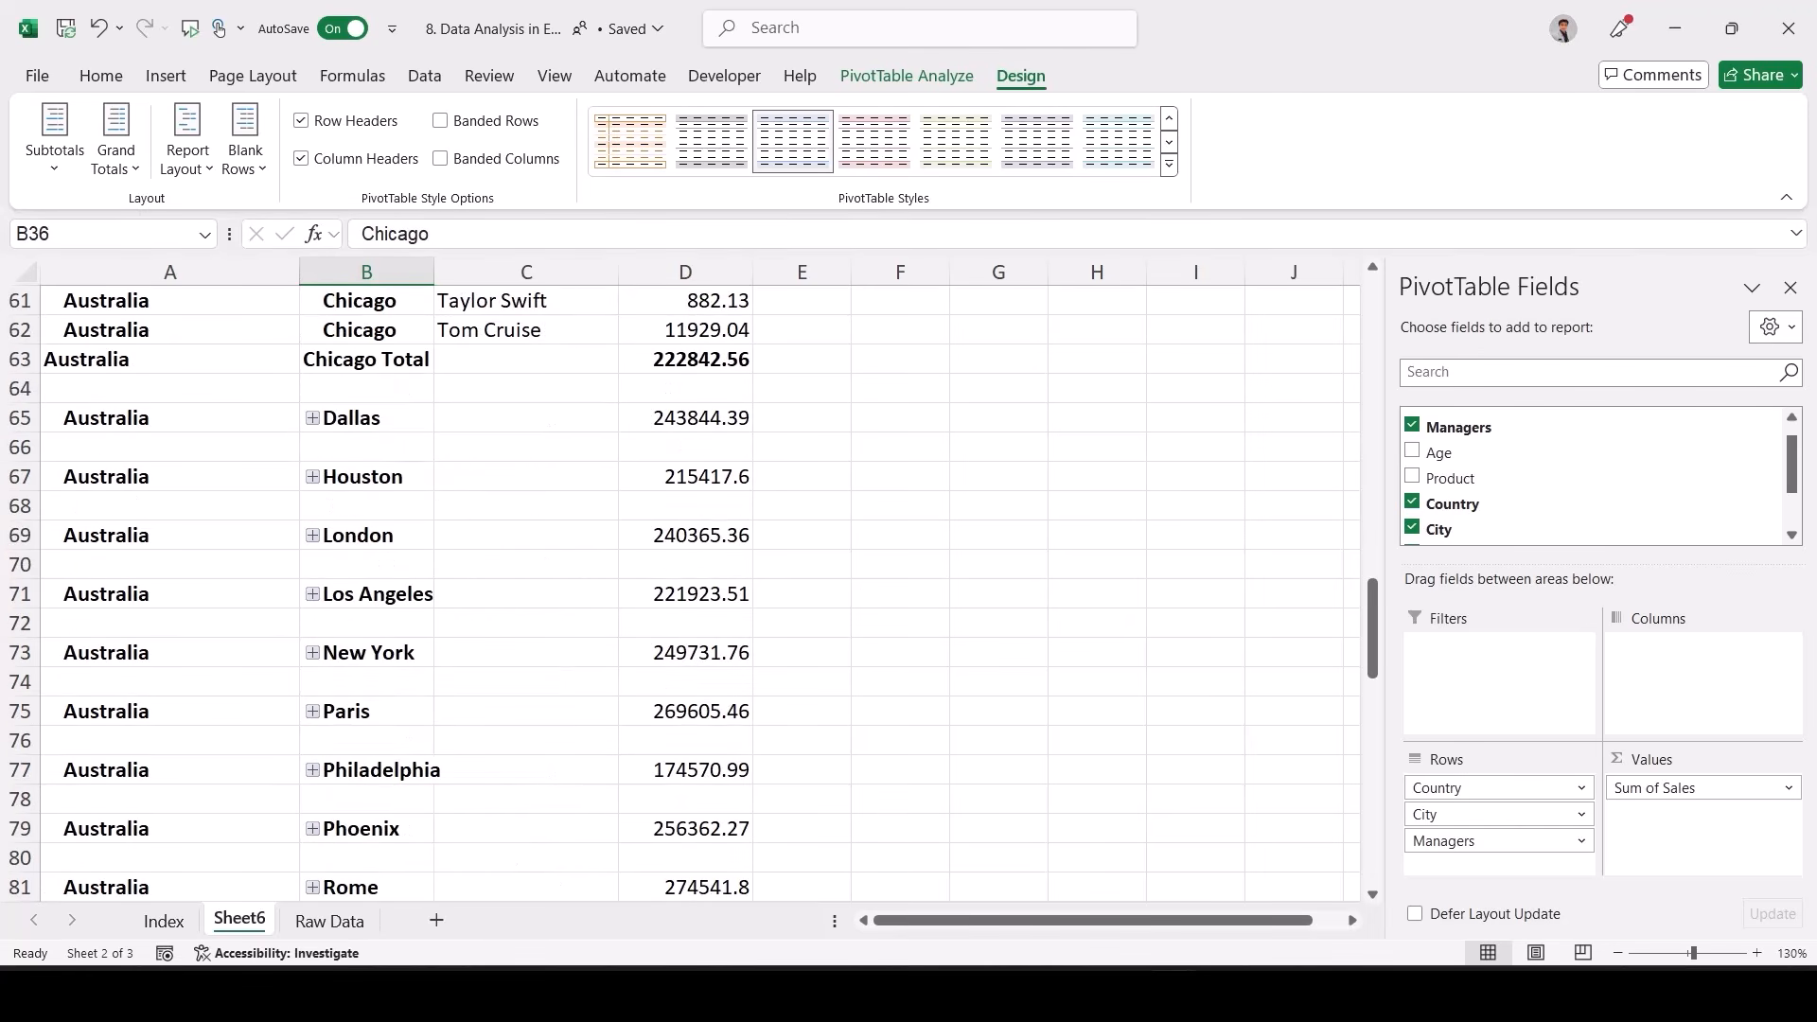
pyautogui.click(246, 142)
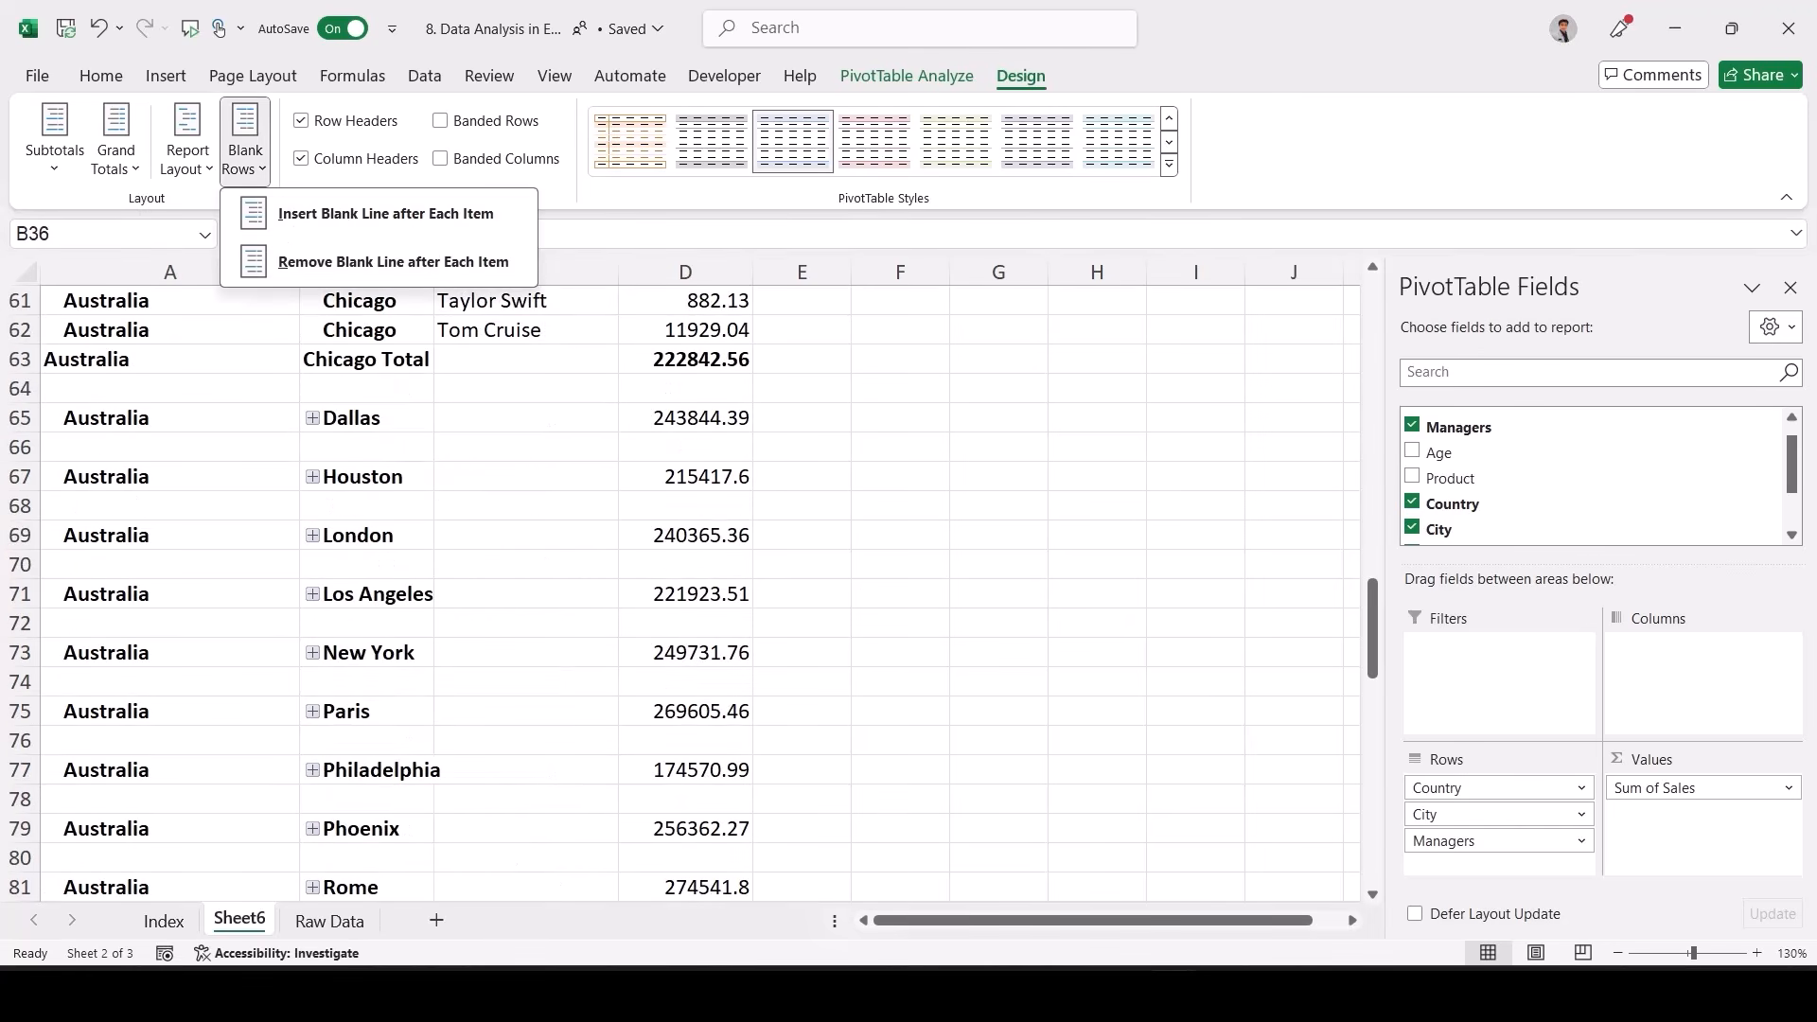
pyautogui.click(388, 262)
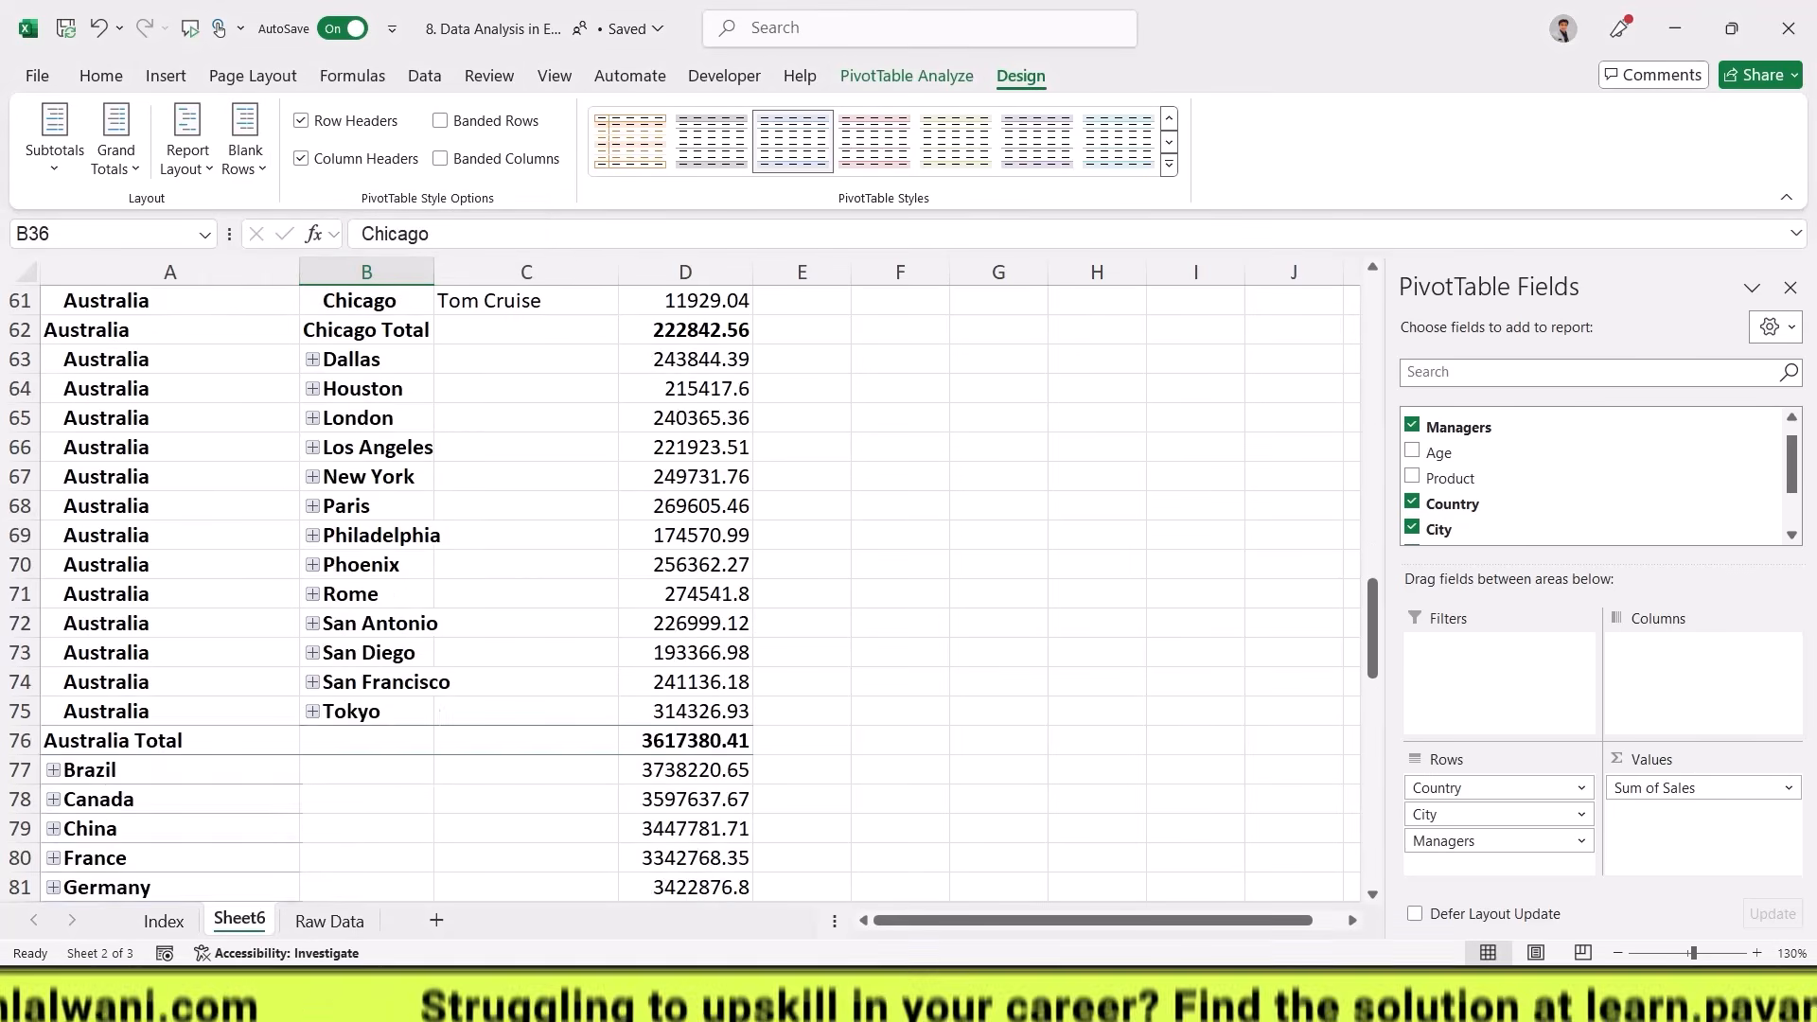
# - Expand the entire Country field in the PivotTable to show every country's cities
pyautogui.scroll(20, 662, 587)
pyautogui.click(224, 476)
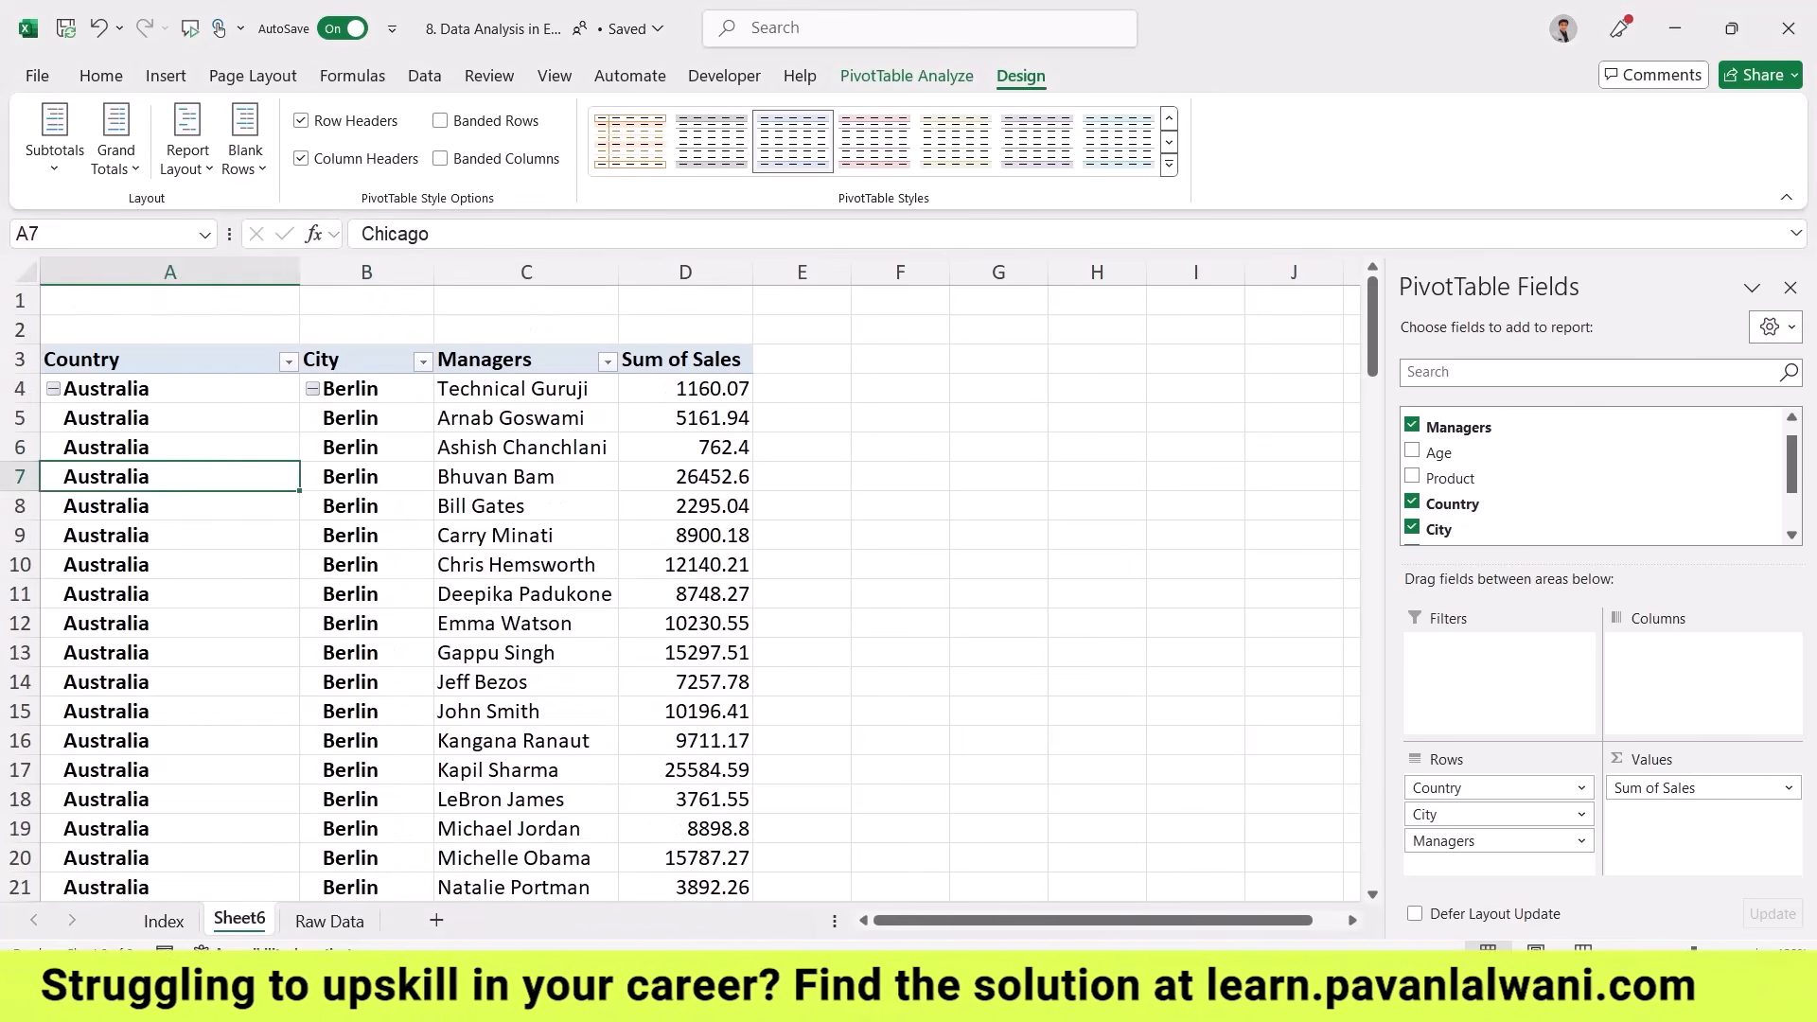
pyautogui.rightClick(223, 476)
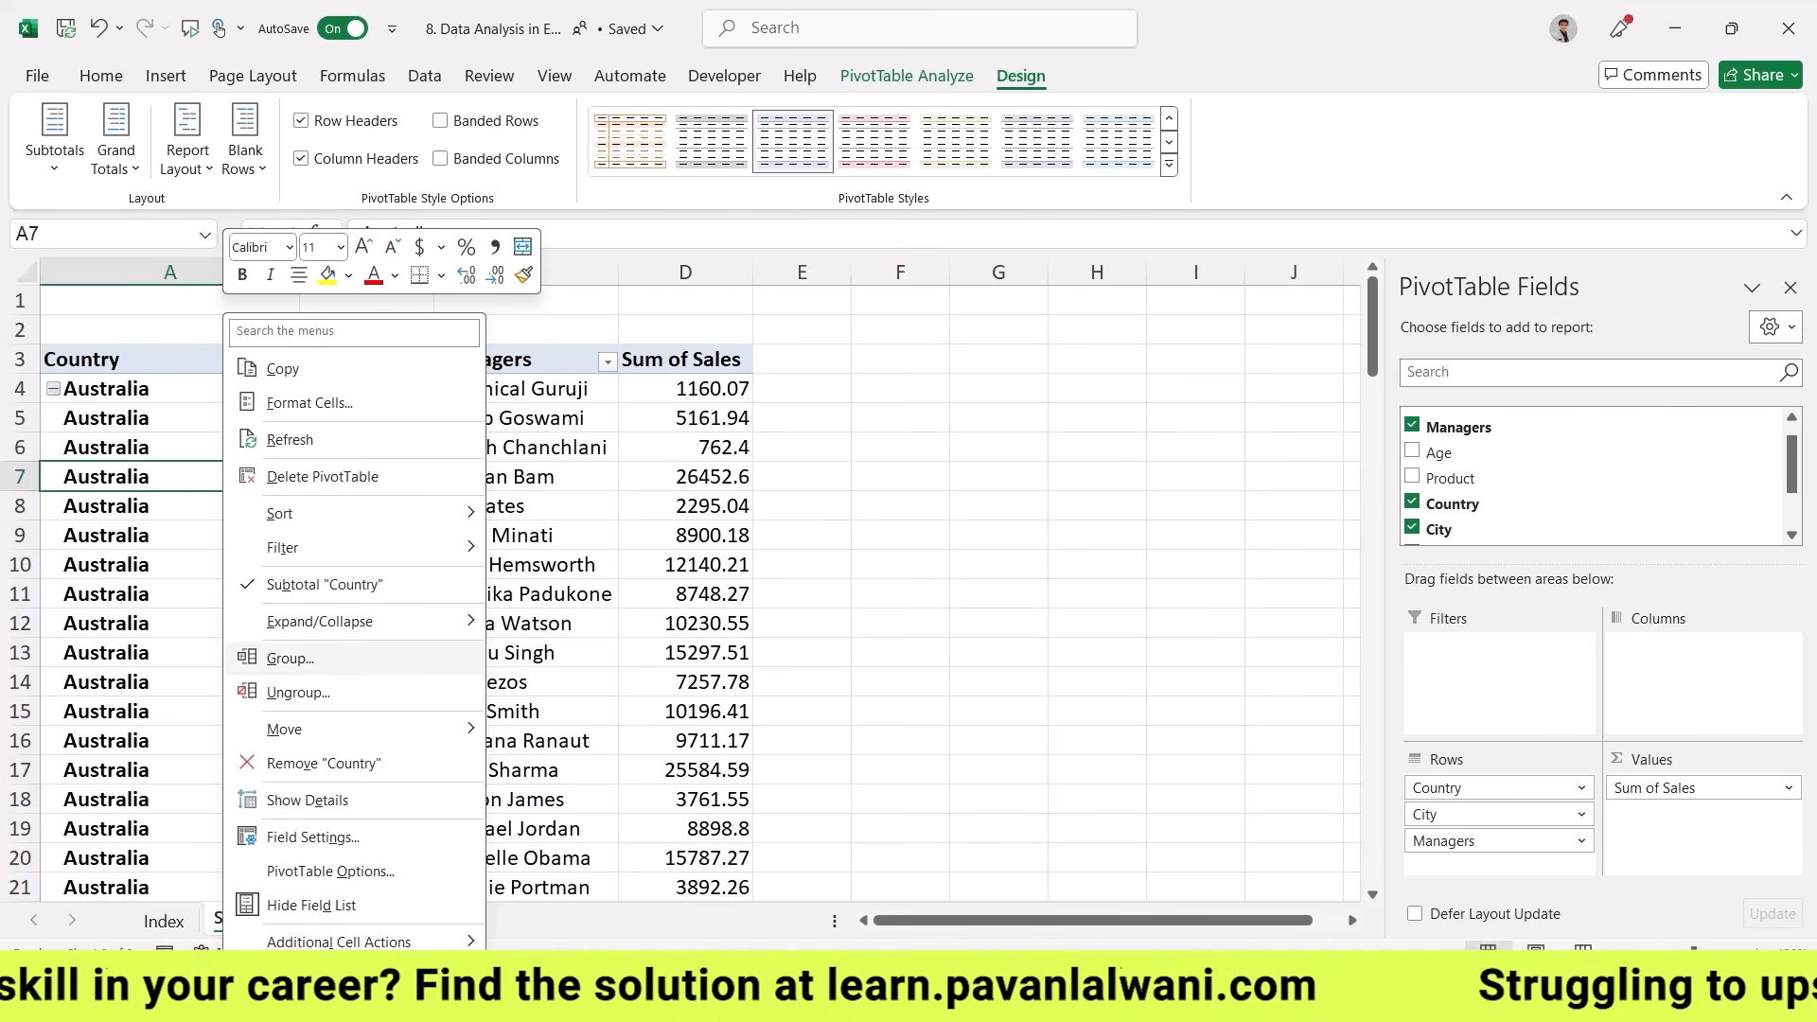
pyautogui.moveTo(426, 621)
pyautogui.click(589, 692)
pyautogui.click(218, 505)
pyautogui.rightClick(218, 506)
pyautogui.press('Escape')
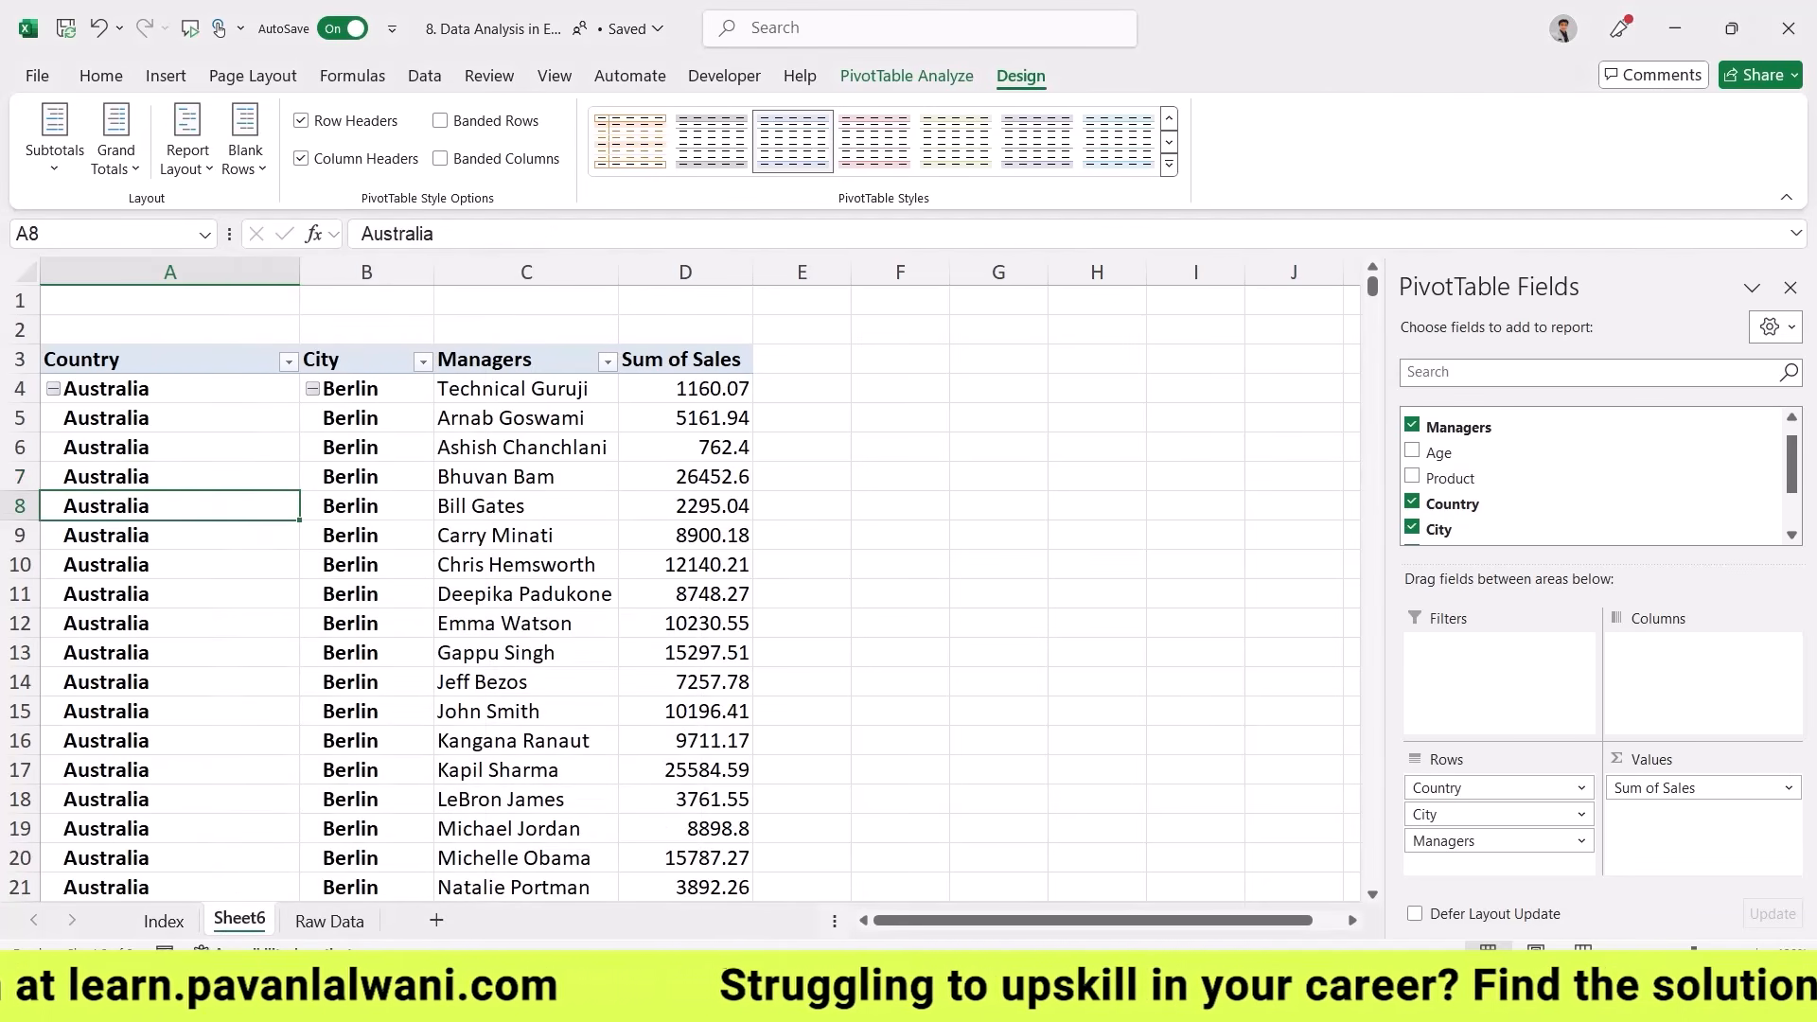
# - Collapse the entire City field in the PivotTable to hide the managers
pyautogui.click(347, 550)
pyautogui.rightClick(347, 550)
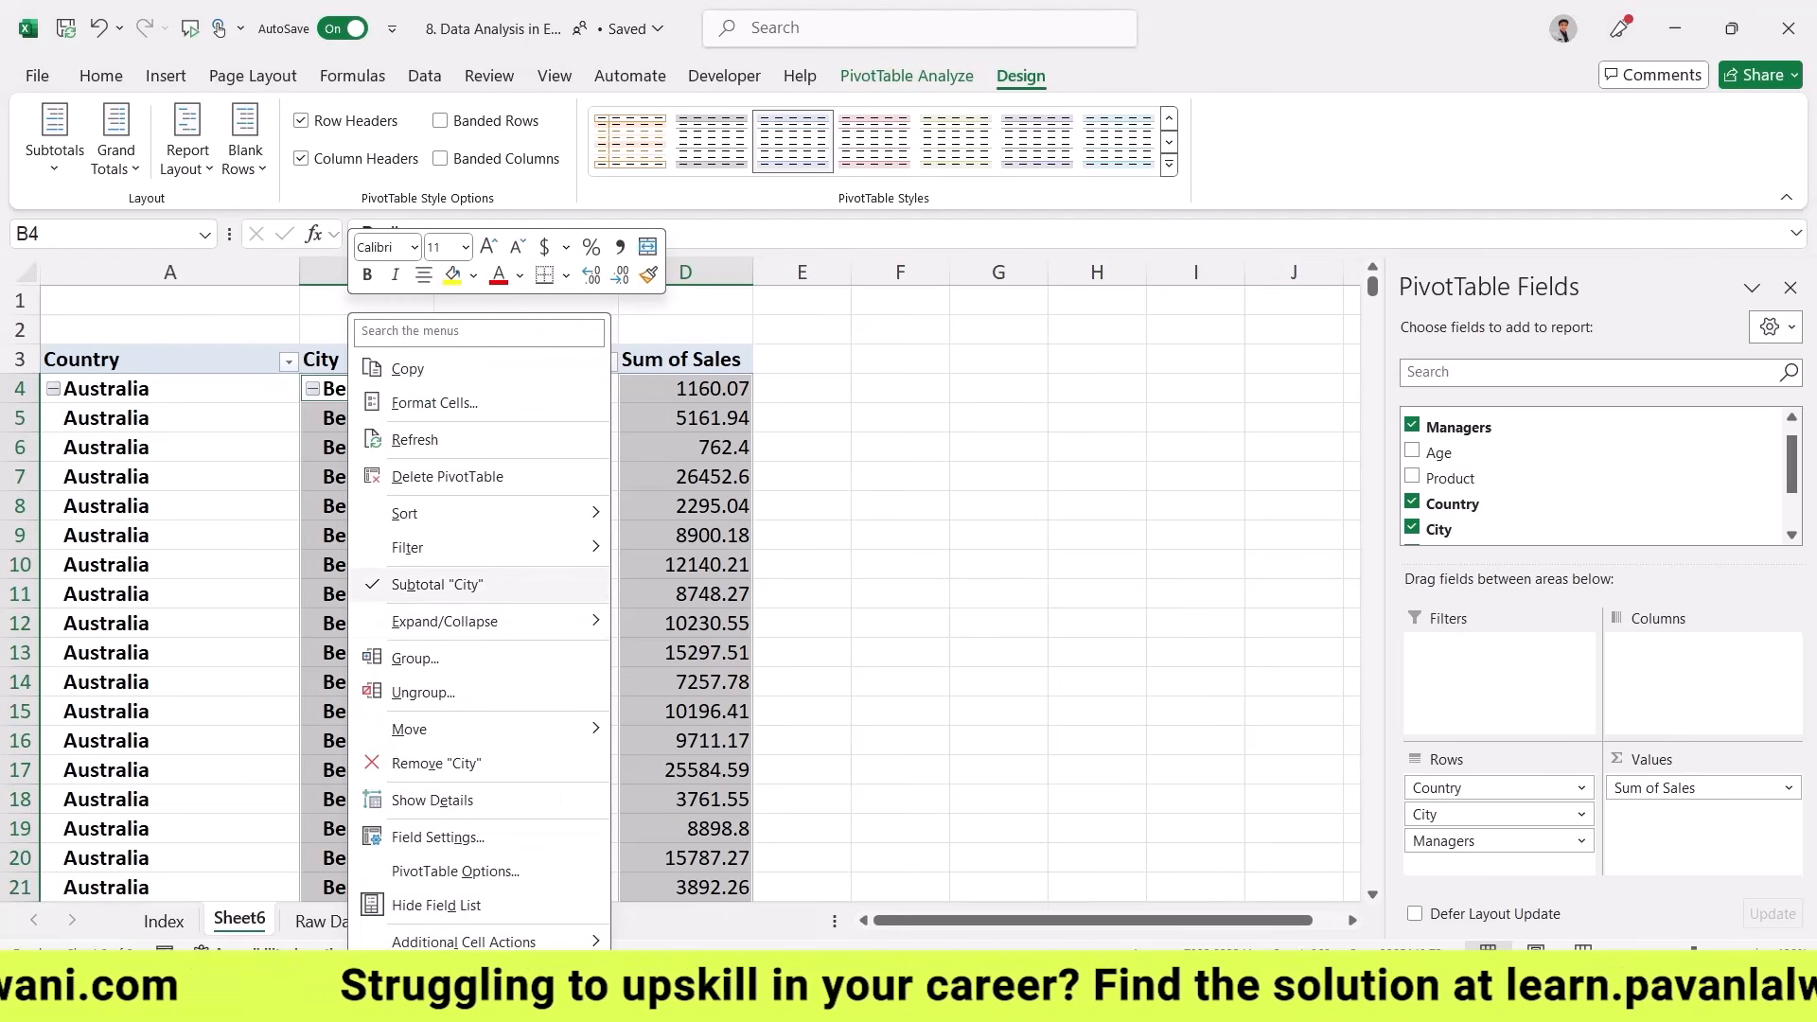
pyautogui.moveTo(426, 621)
pyautogui.click(710, 725)
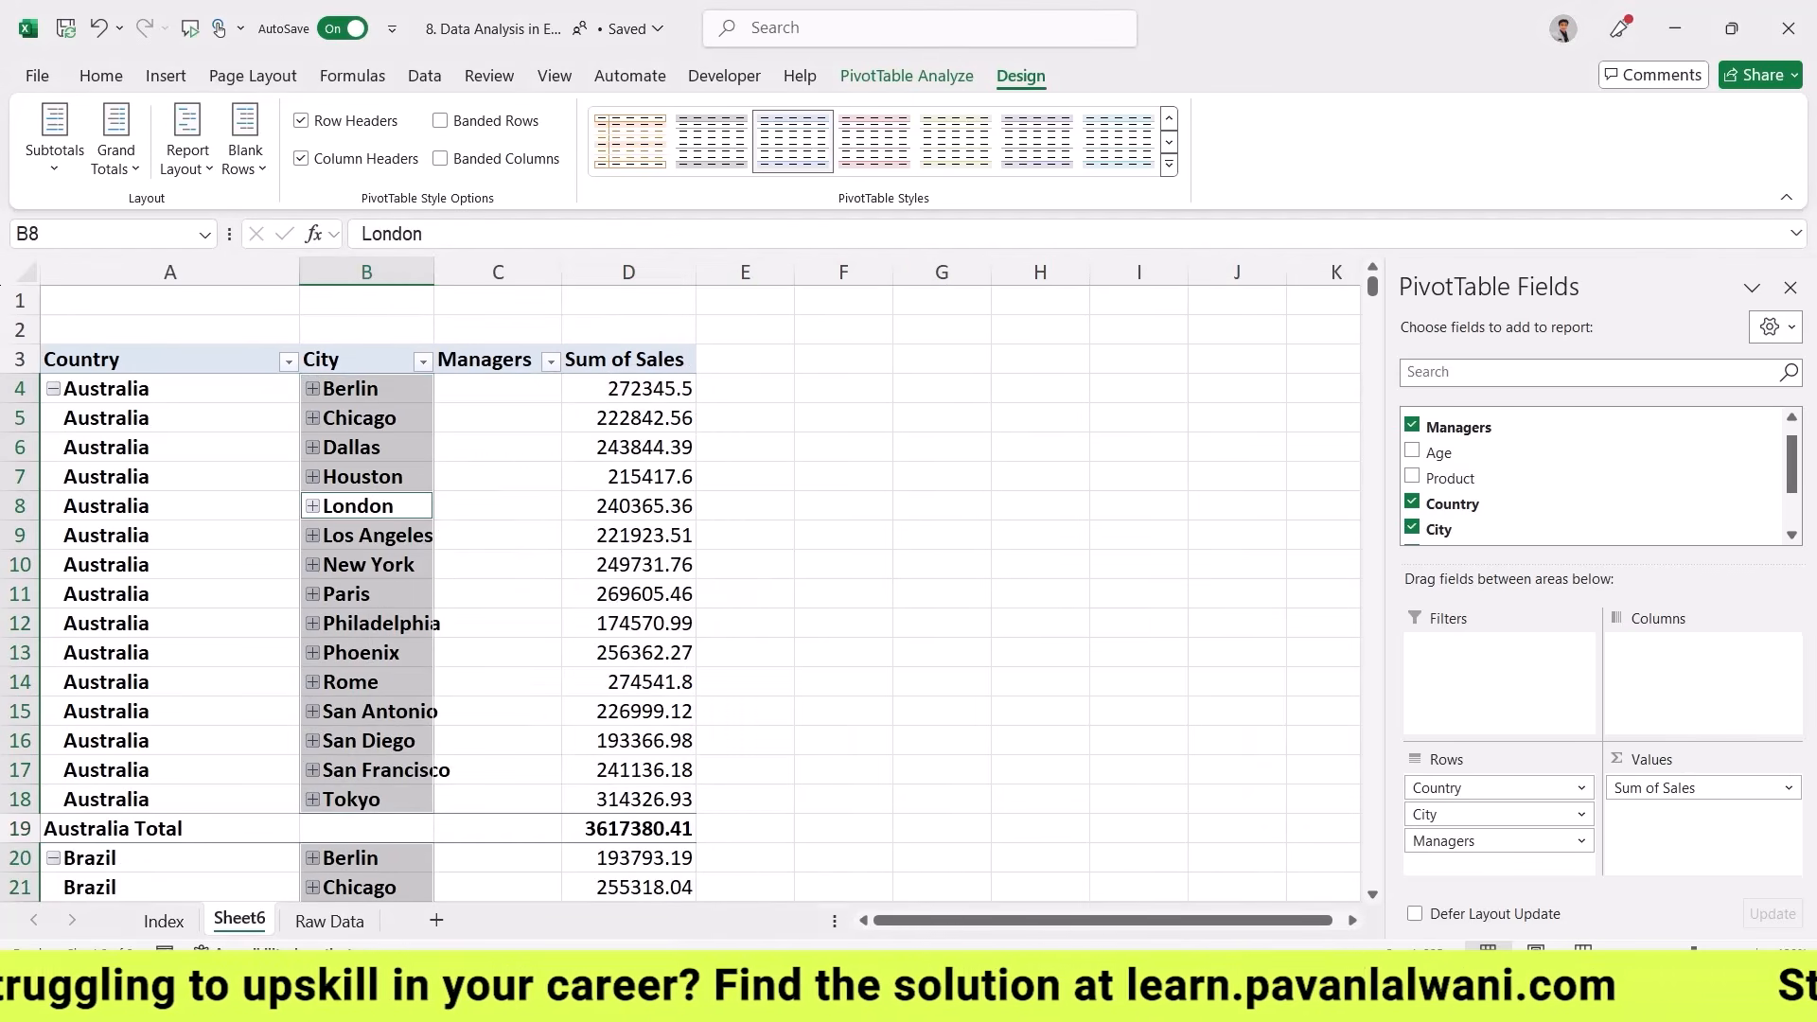
# - Collapse Australia and Brazil individually, and collapse the entire Country field so only countries are listed
pyautogui.click(171, 477)
pyautogui.click(54, 389)
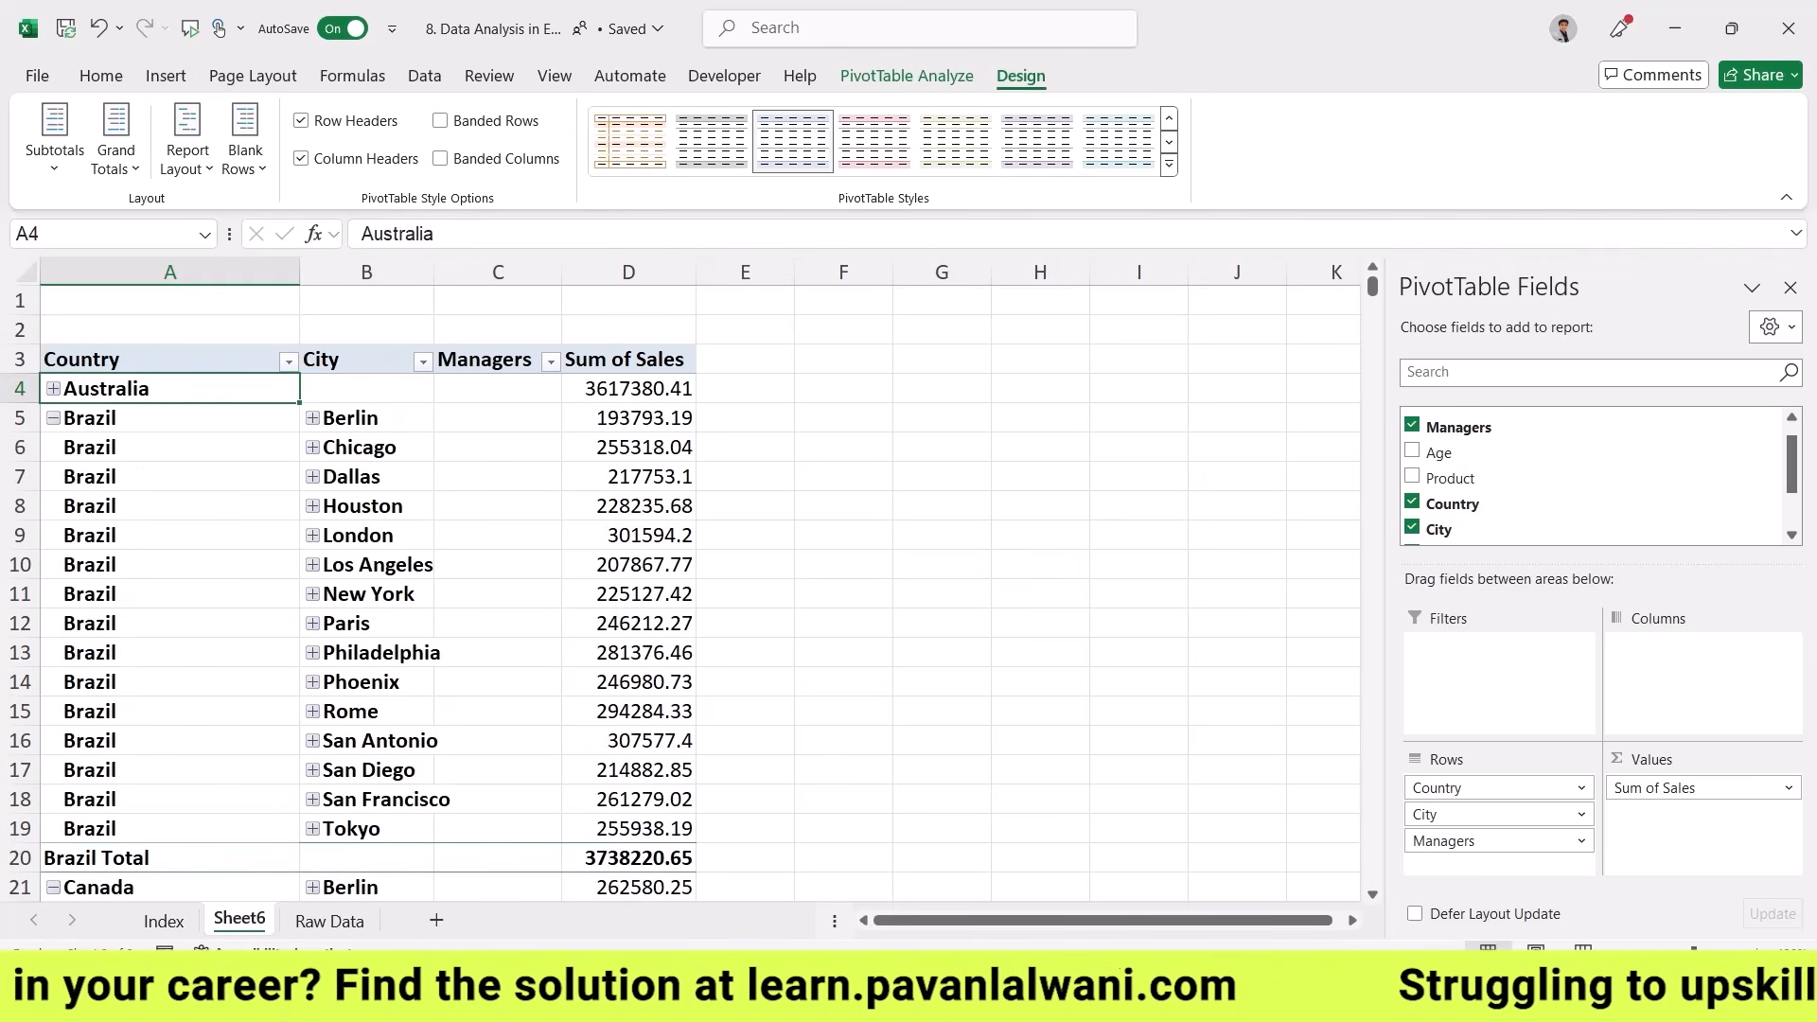
pyautogui.click(54, 417)
pyautogui.click(180, 505)
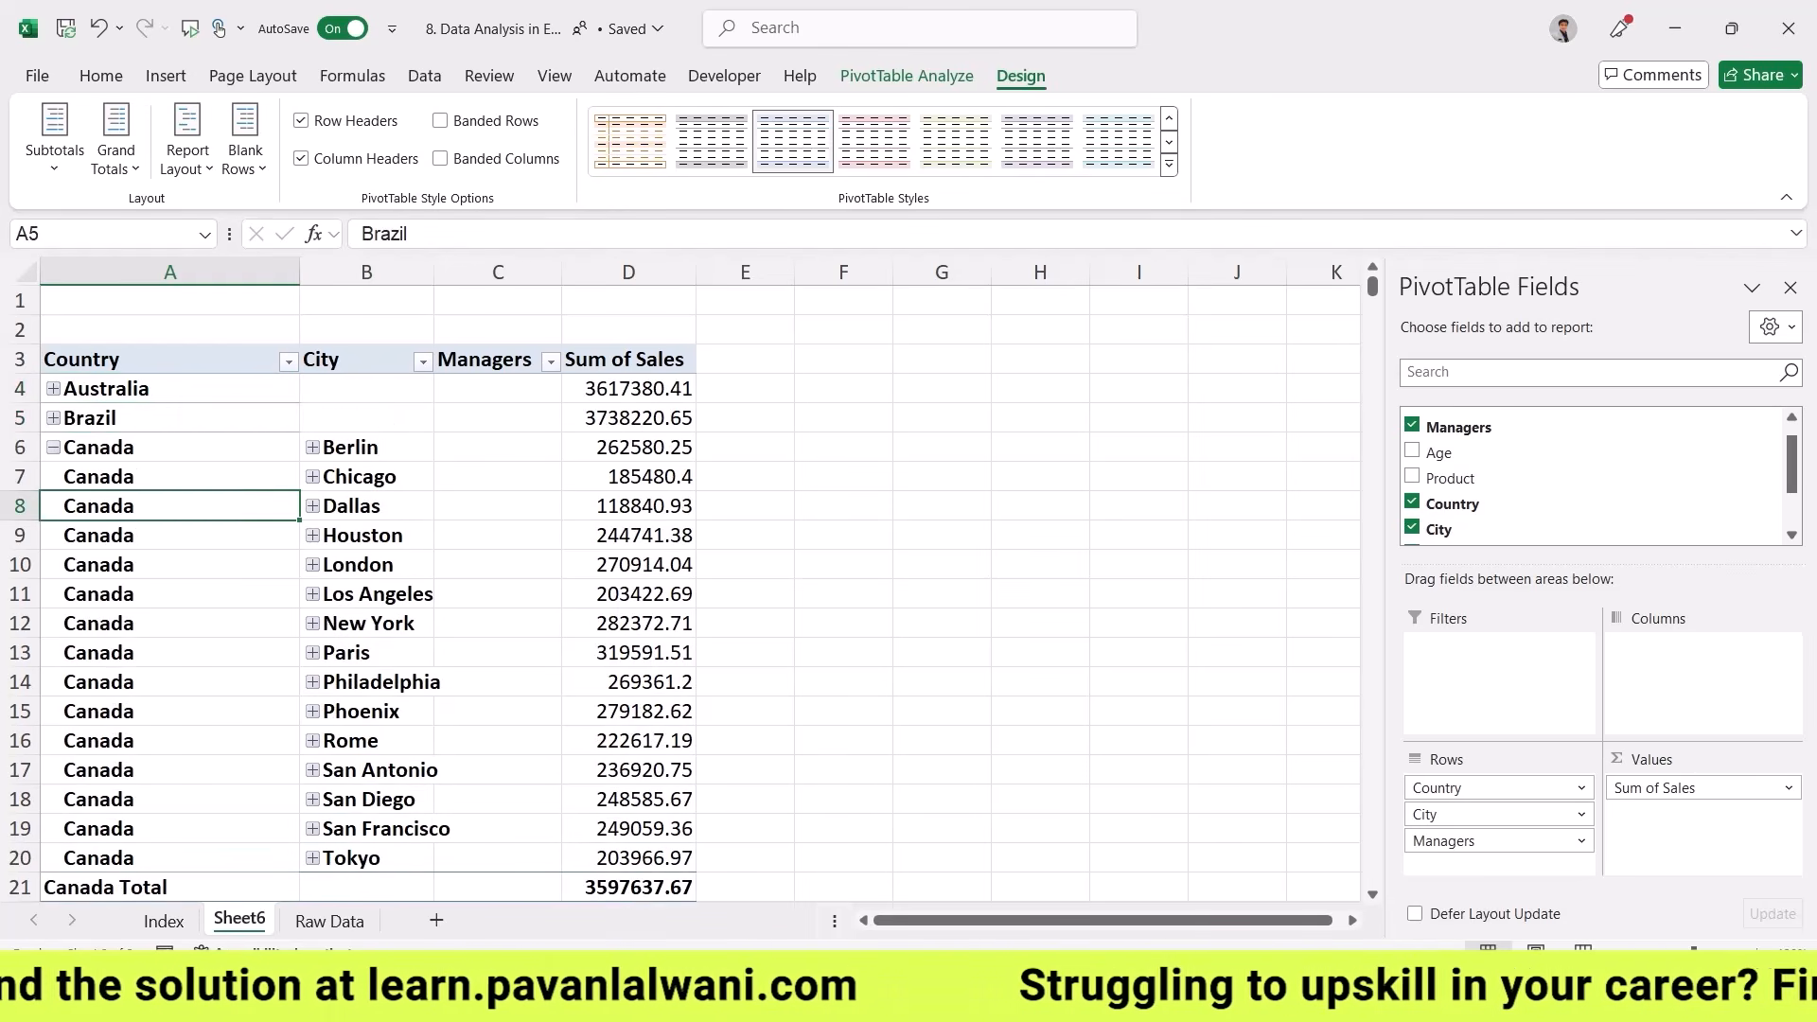
pyautogui.rightClick(179, 506)
pyautogui.moveTo(312, 622)
pyautogui.click(551, 724)
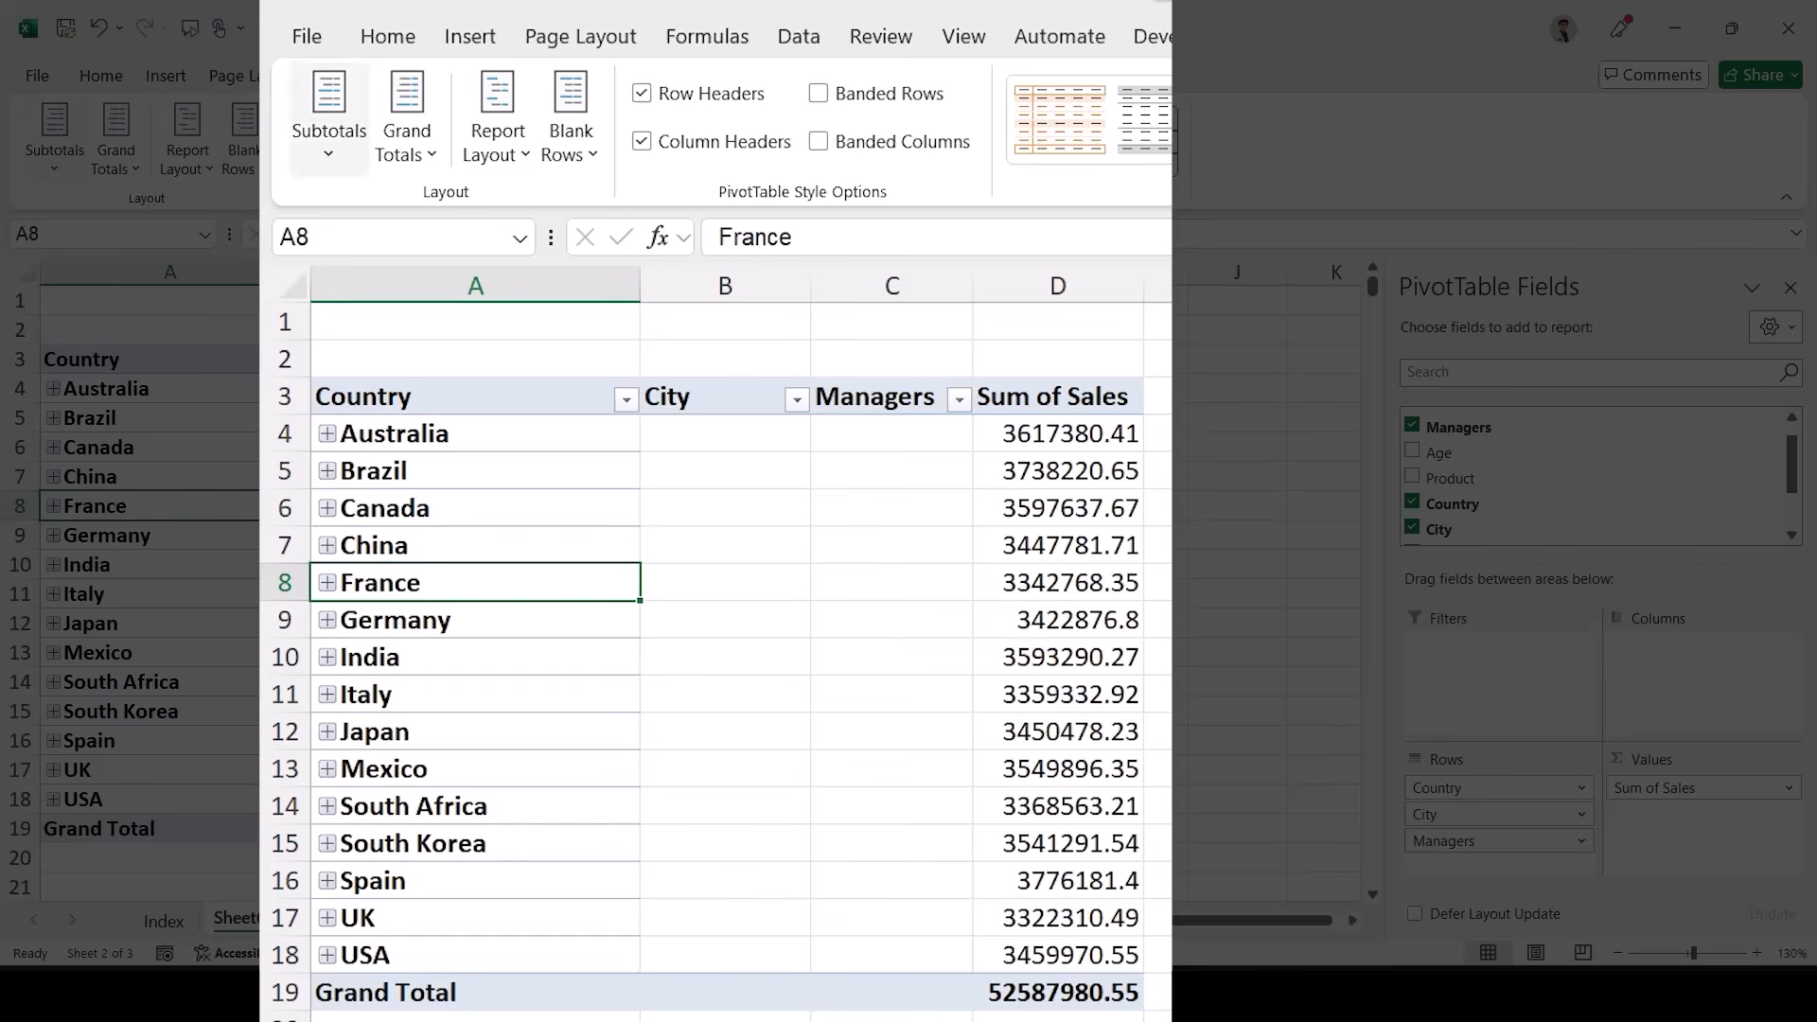
# - Turn off the PivotTable's grand totals for rows and columns and turn them back on for both
pyautogui.click(116, 142)
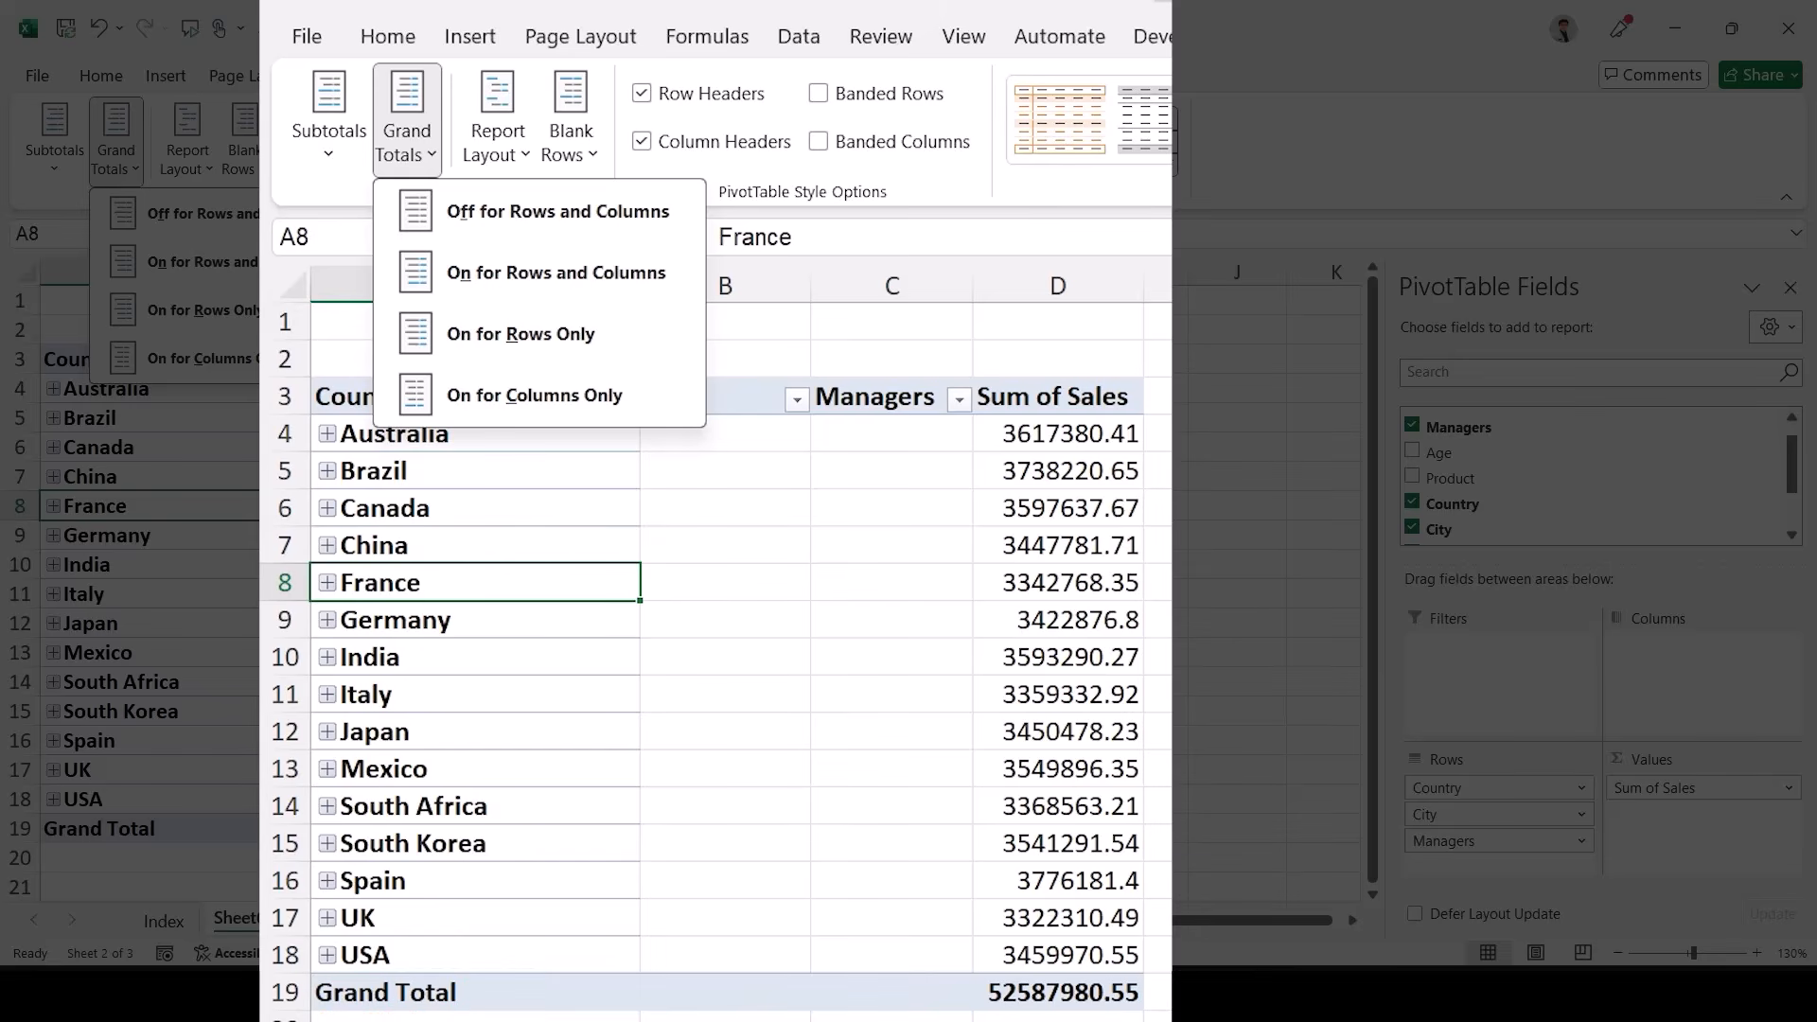
pyautogui.click(203, 214)
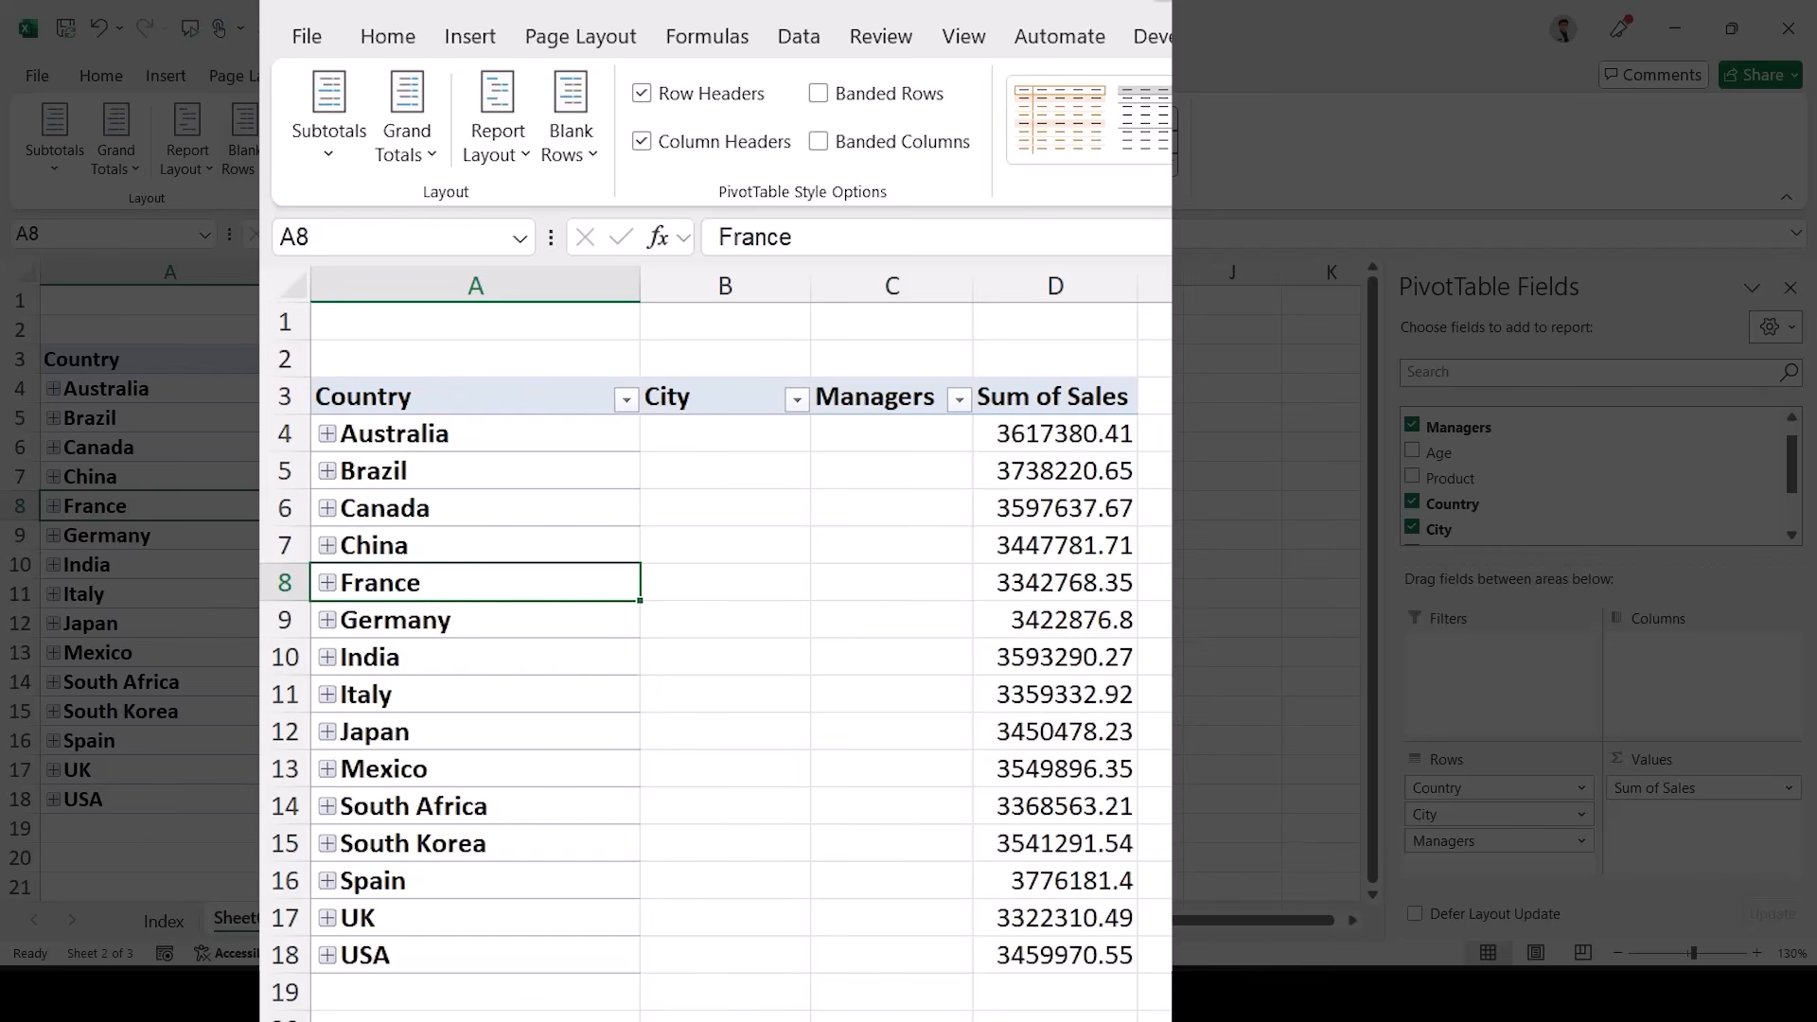
pyautogui.click(498, 118)
pyautogui.click(407, 118)
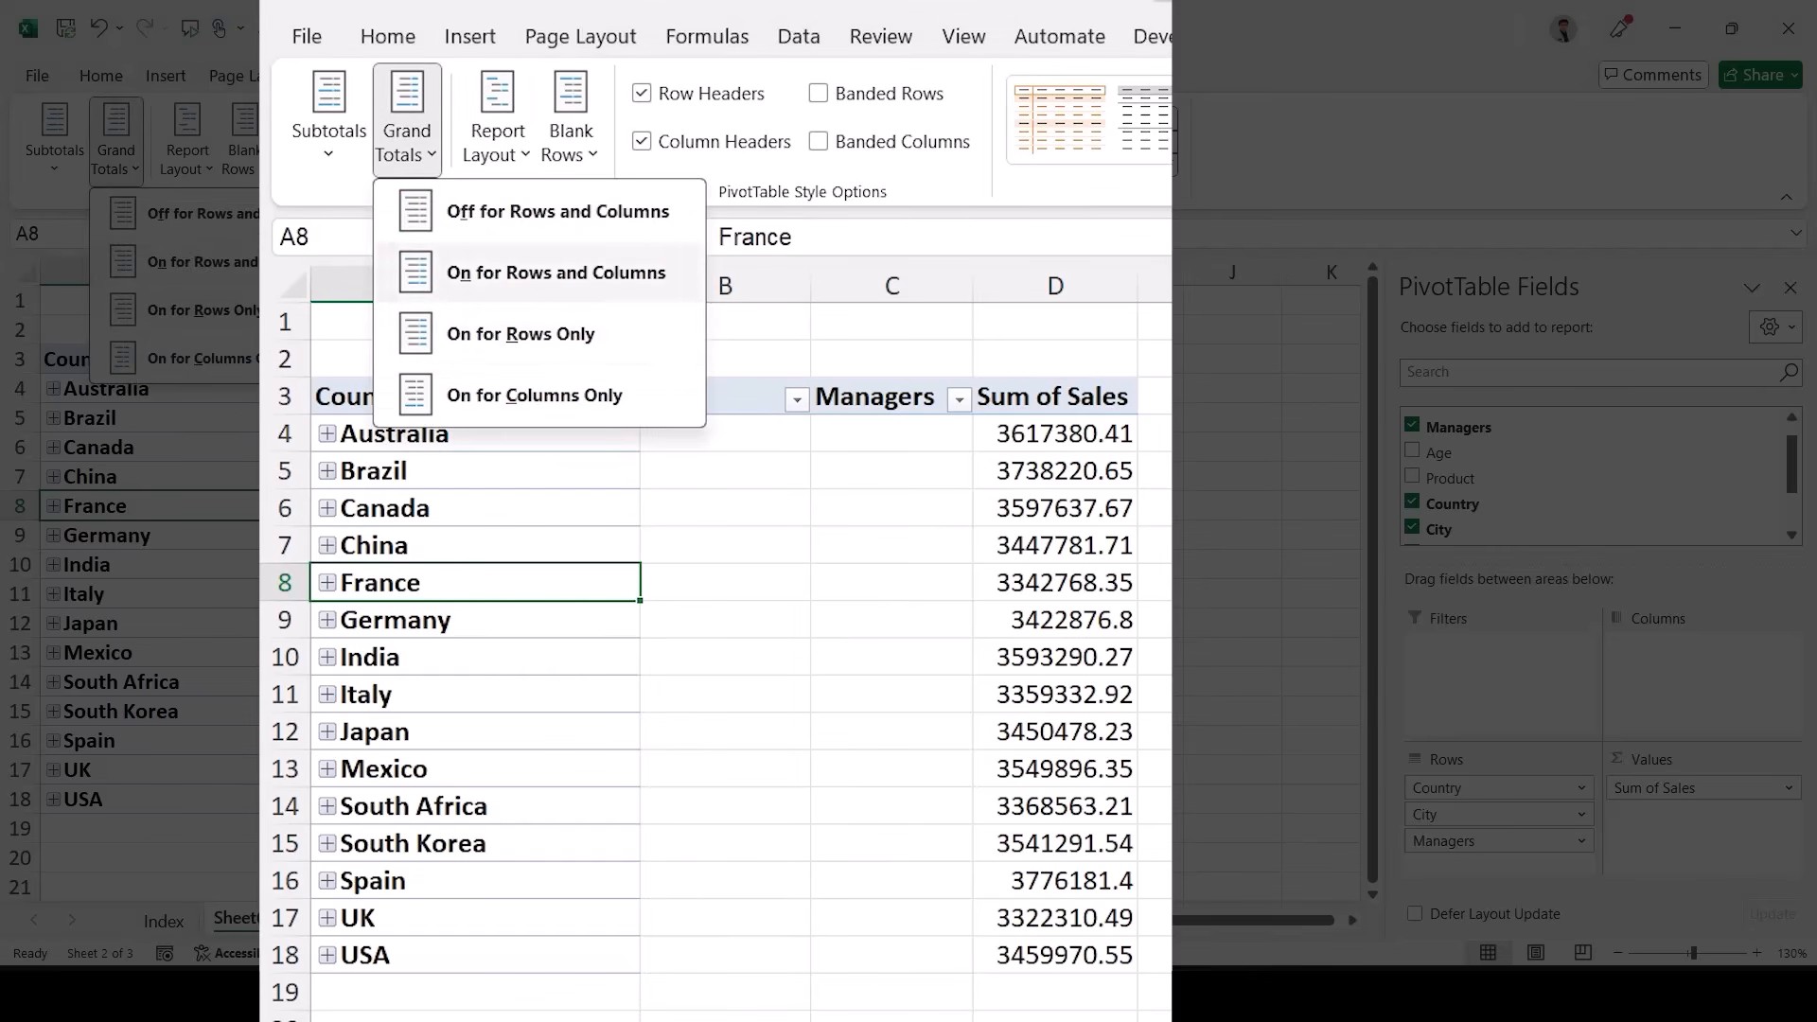
pyautogui.click(203, 262)
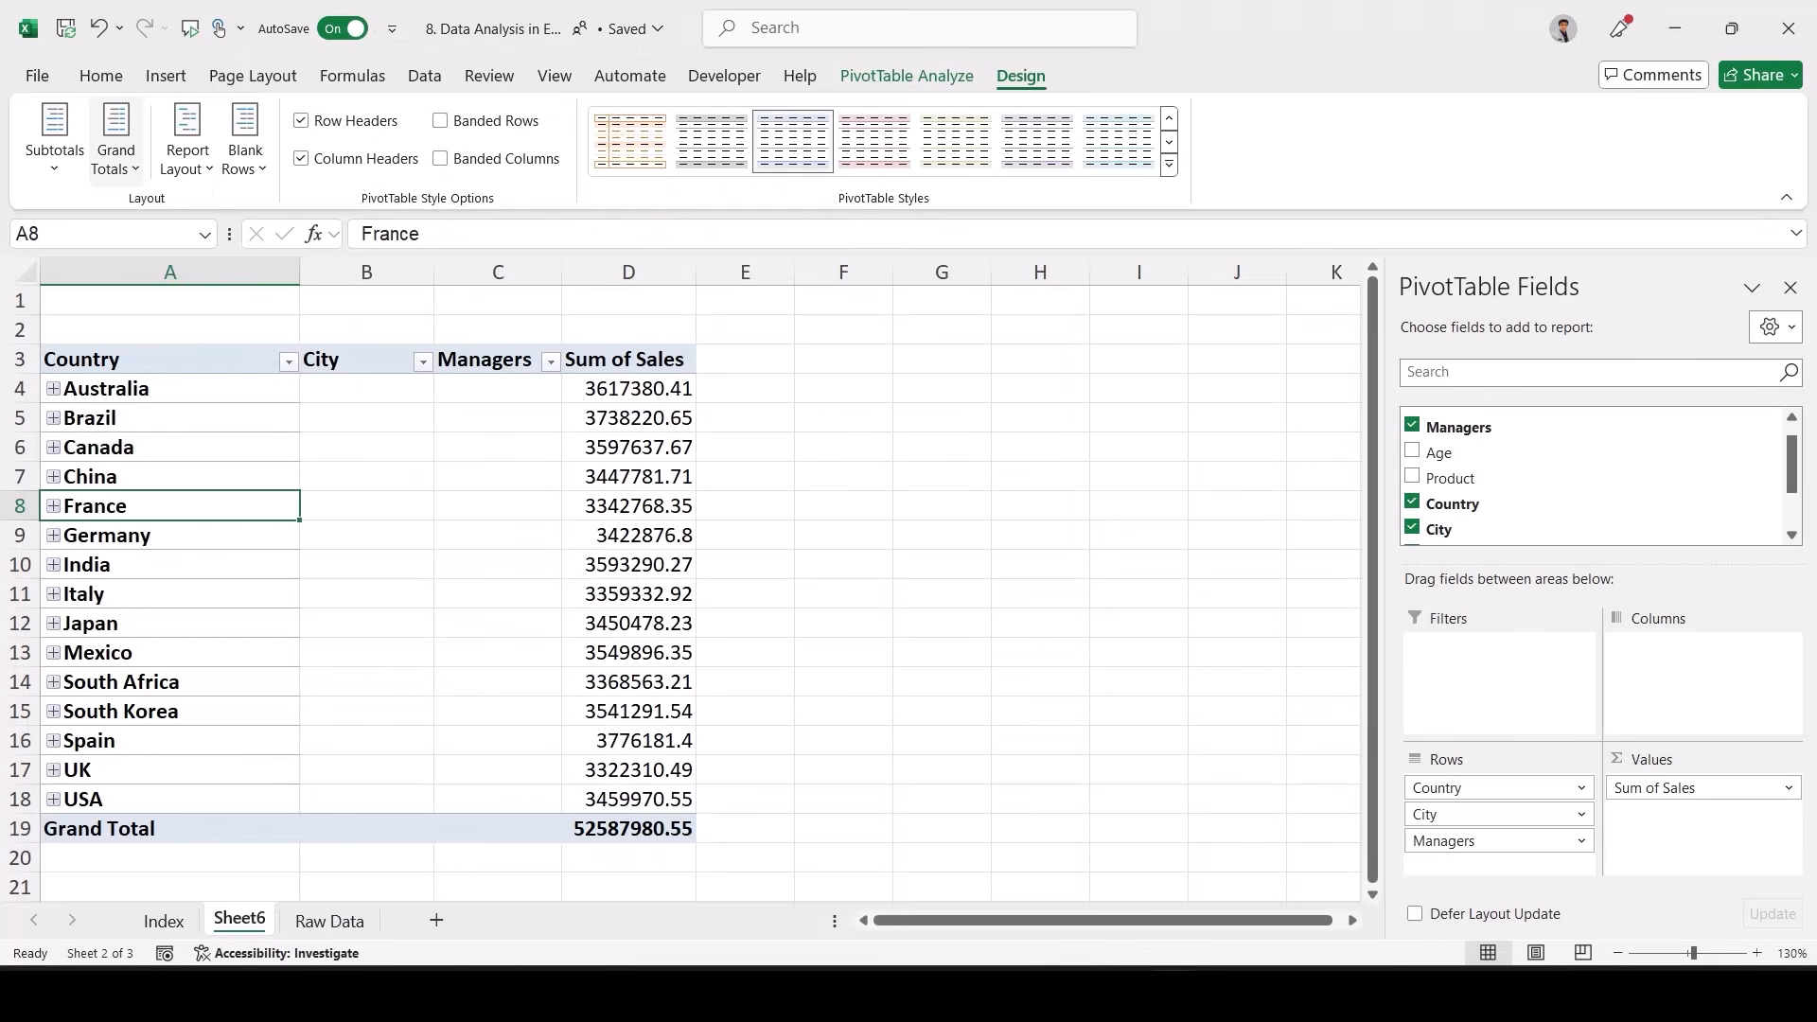
# - Expand Australia and its Berlin entry to list the managers, and select the Berlin subtotal value
pyautogui.click(55, 138)
pyautogui.press('Escape')
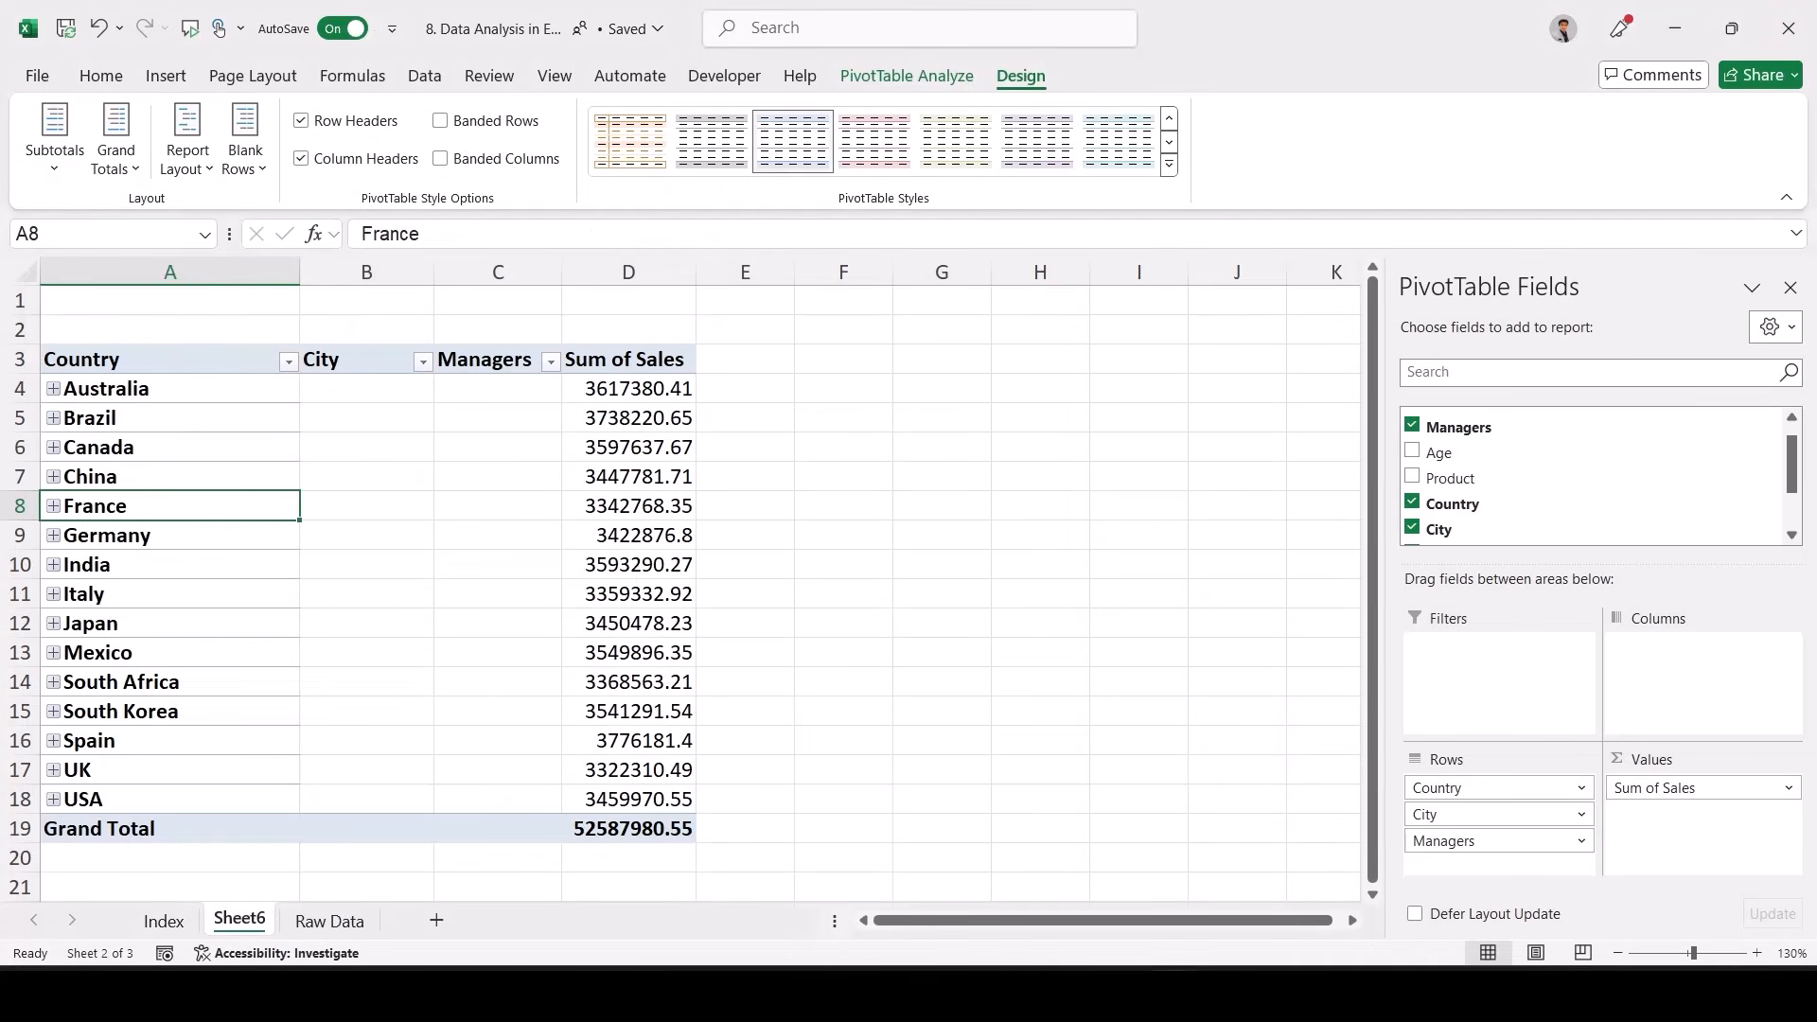
pyautogui.click(54, 389)
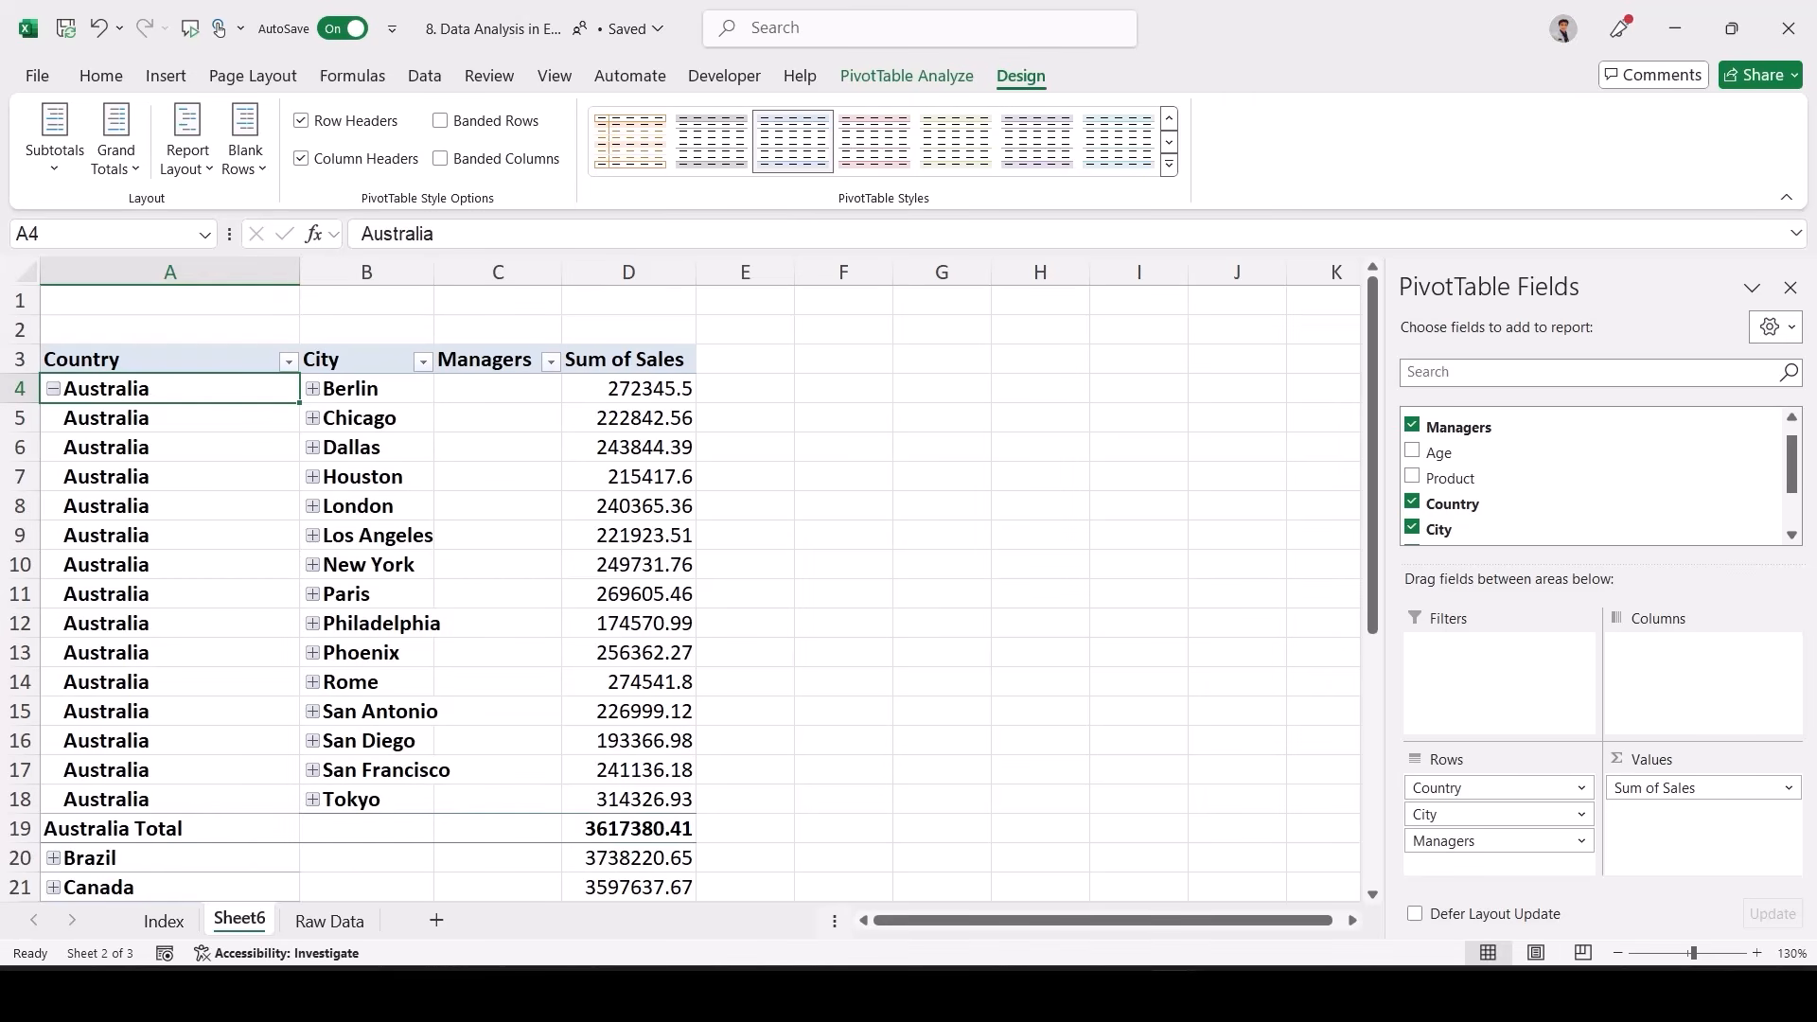
pyautogui.click(312, 389)
pyautogui.scroll(-10, 379, 587)
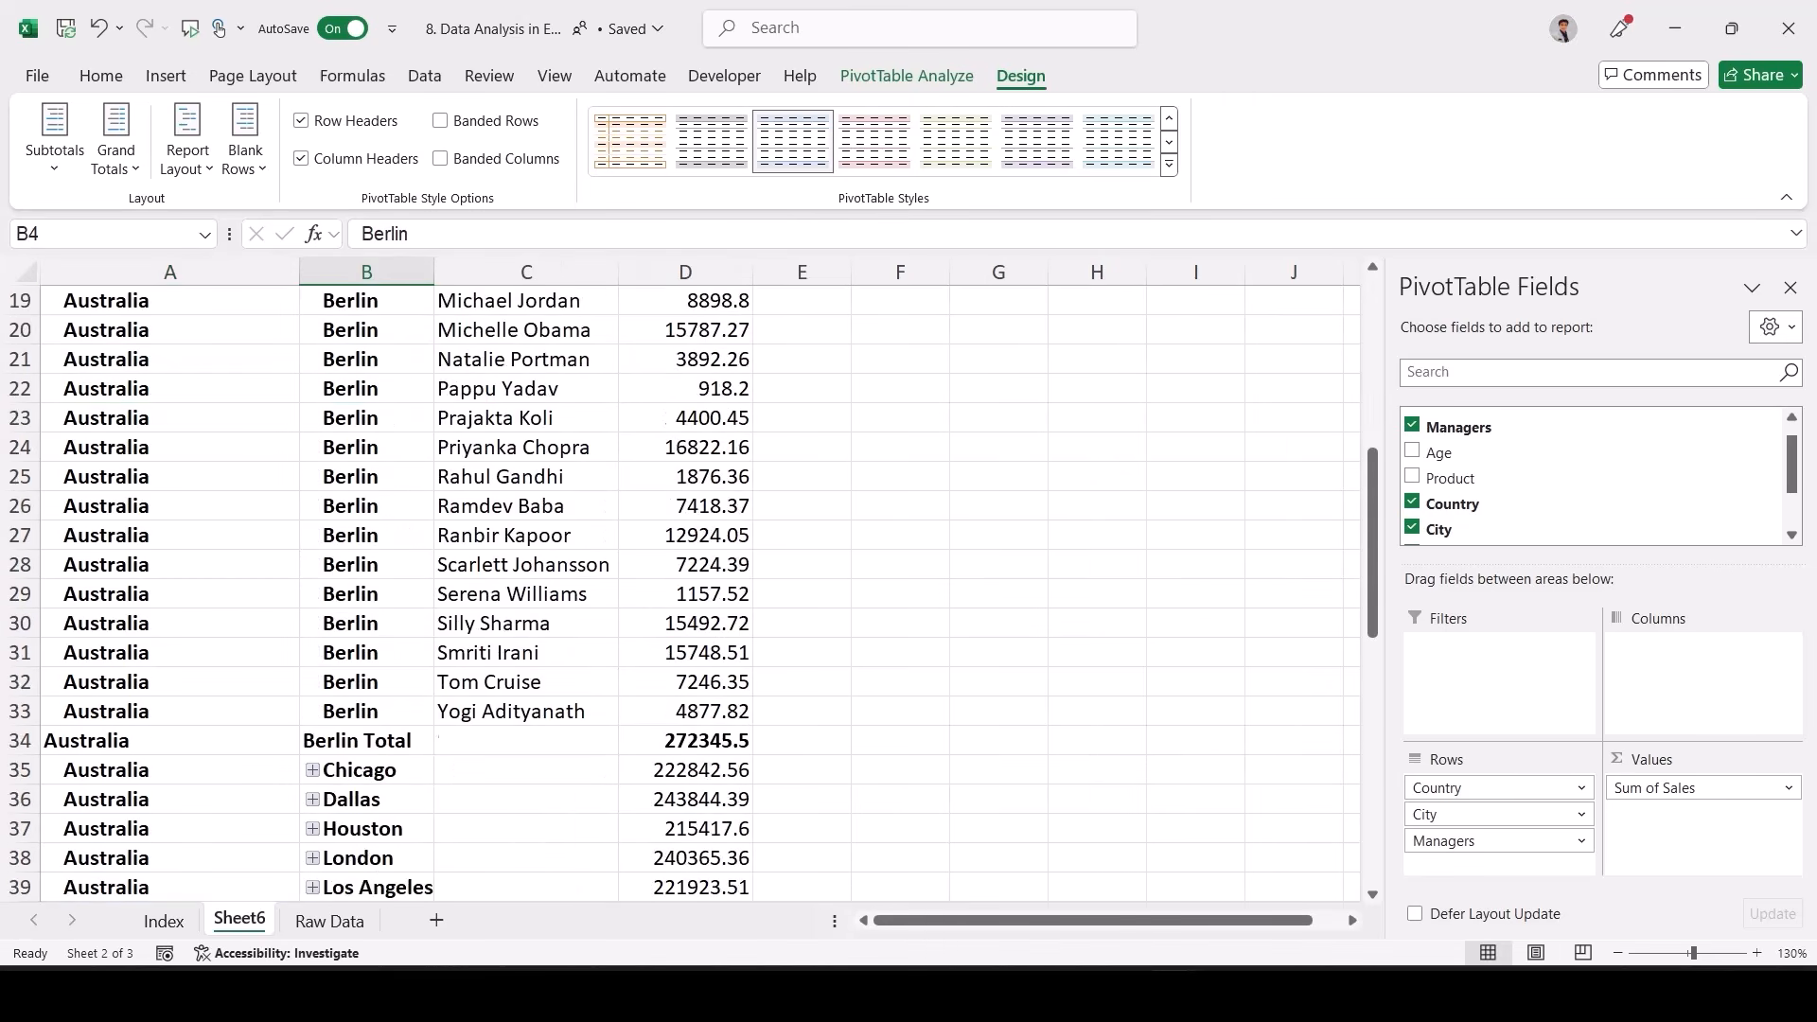
pyautogui.scroll(2, 379, 587)
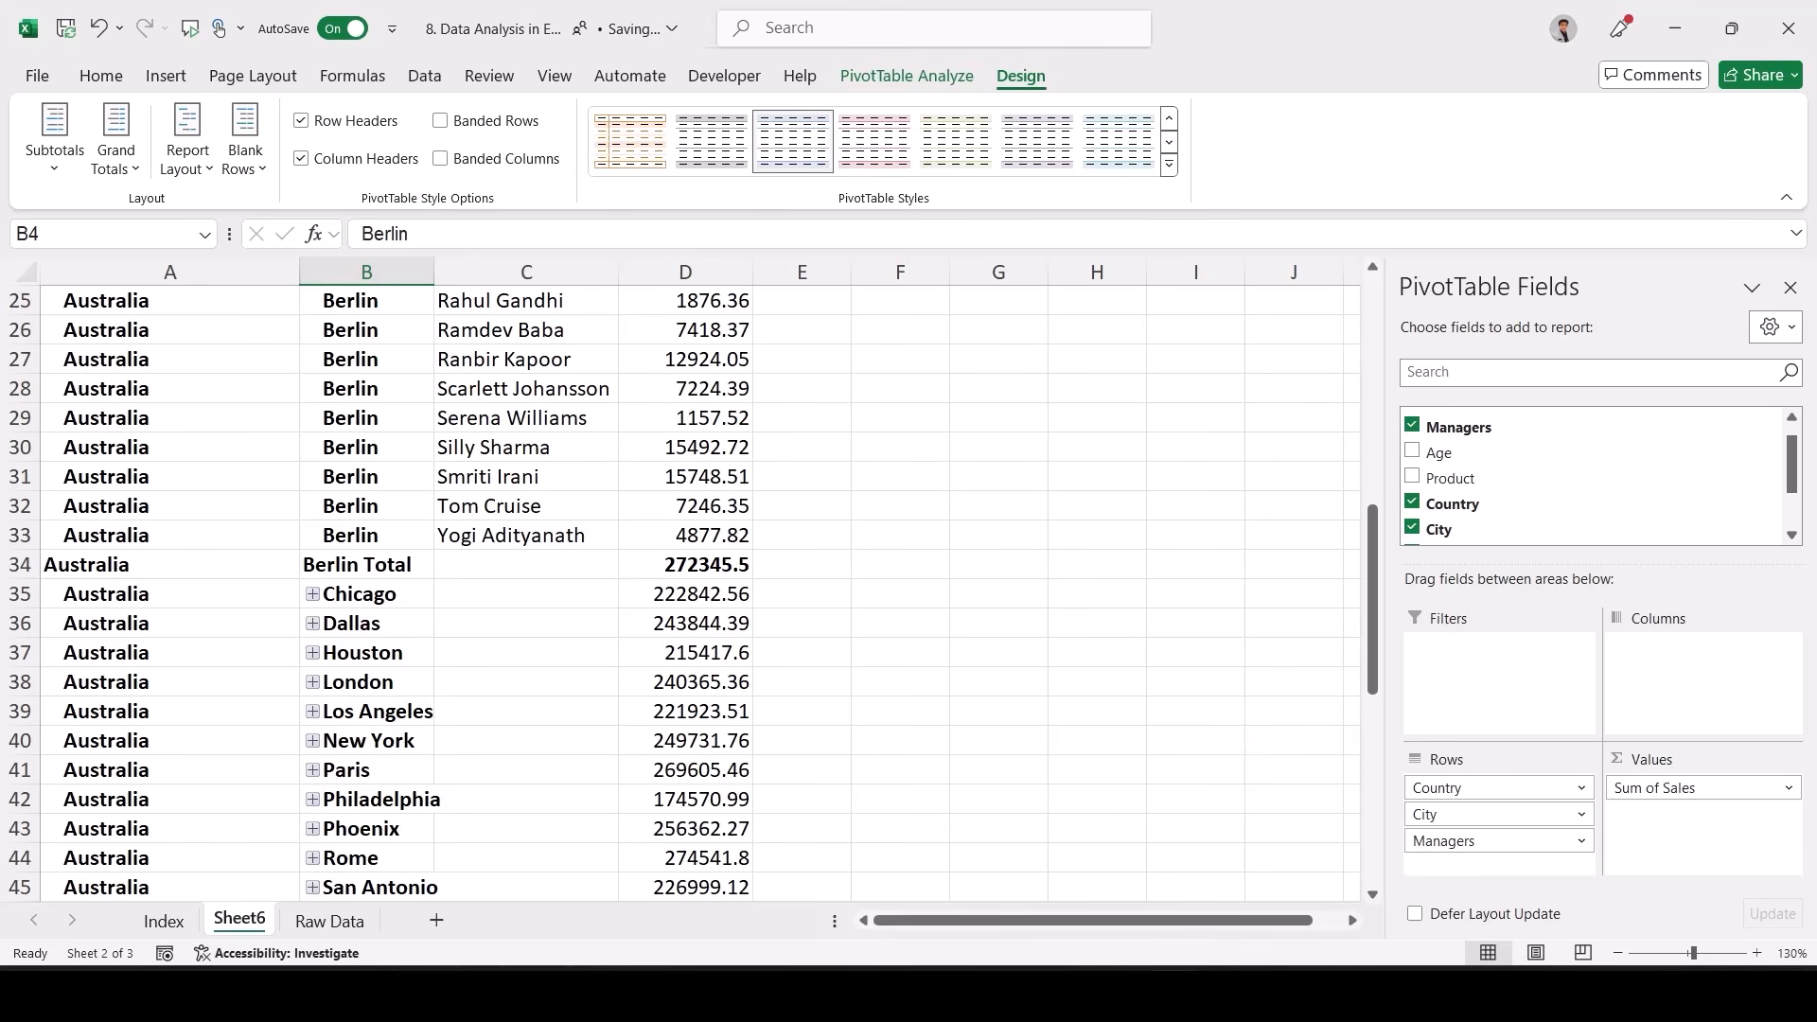
pyautogui.click(705, 564)
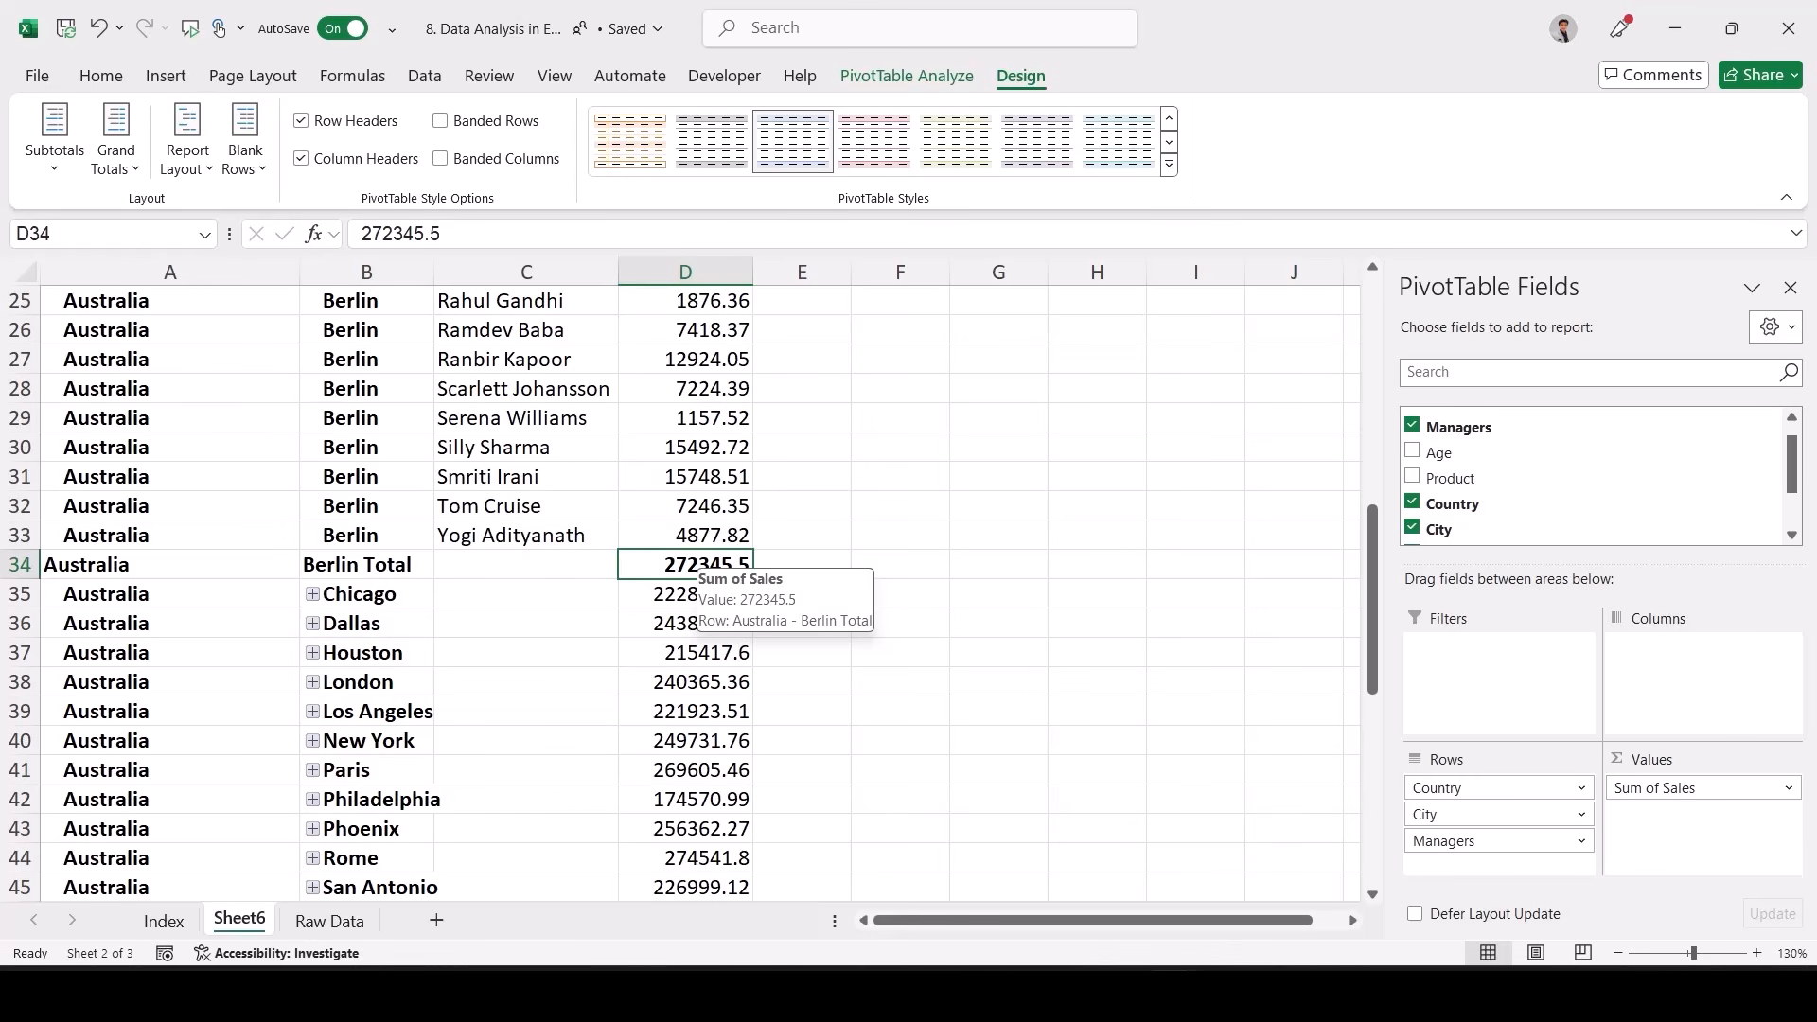
# - Hide the PivotTable subtotals and show them again at the bottom of each group
pyautogui.click(54, 142)
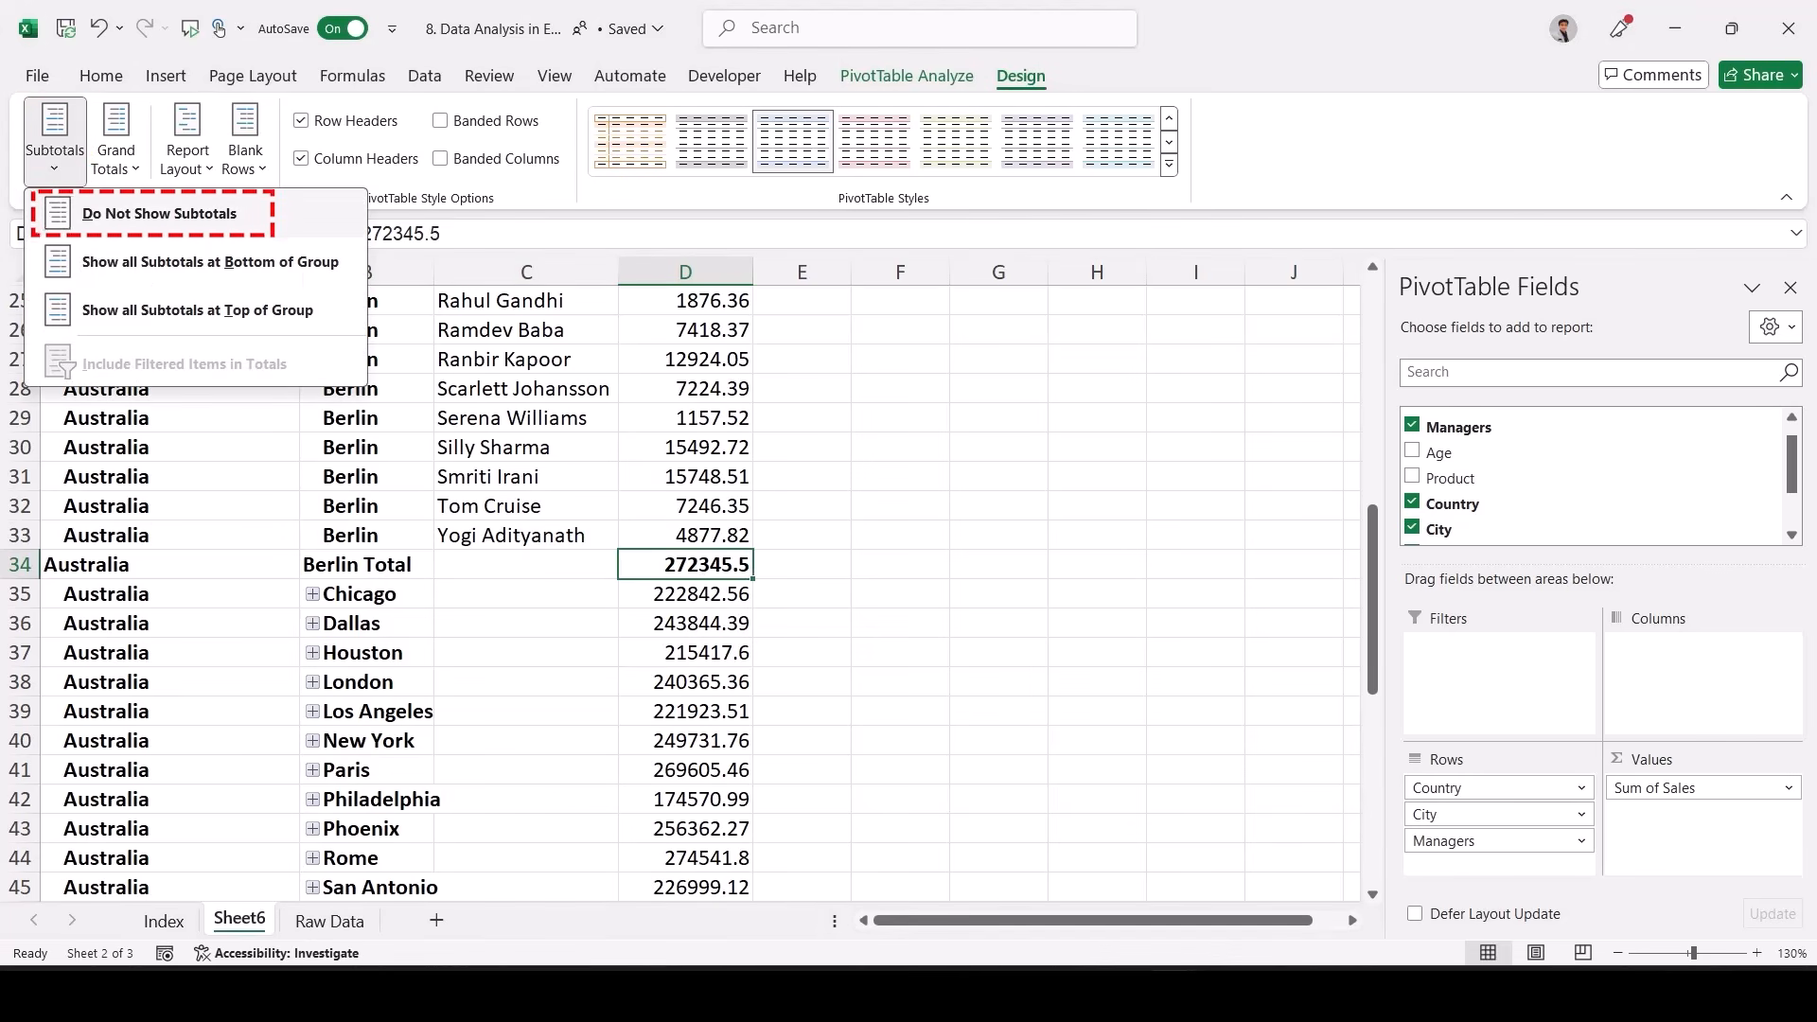
pyautogui.click(159, 214)
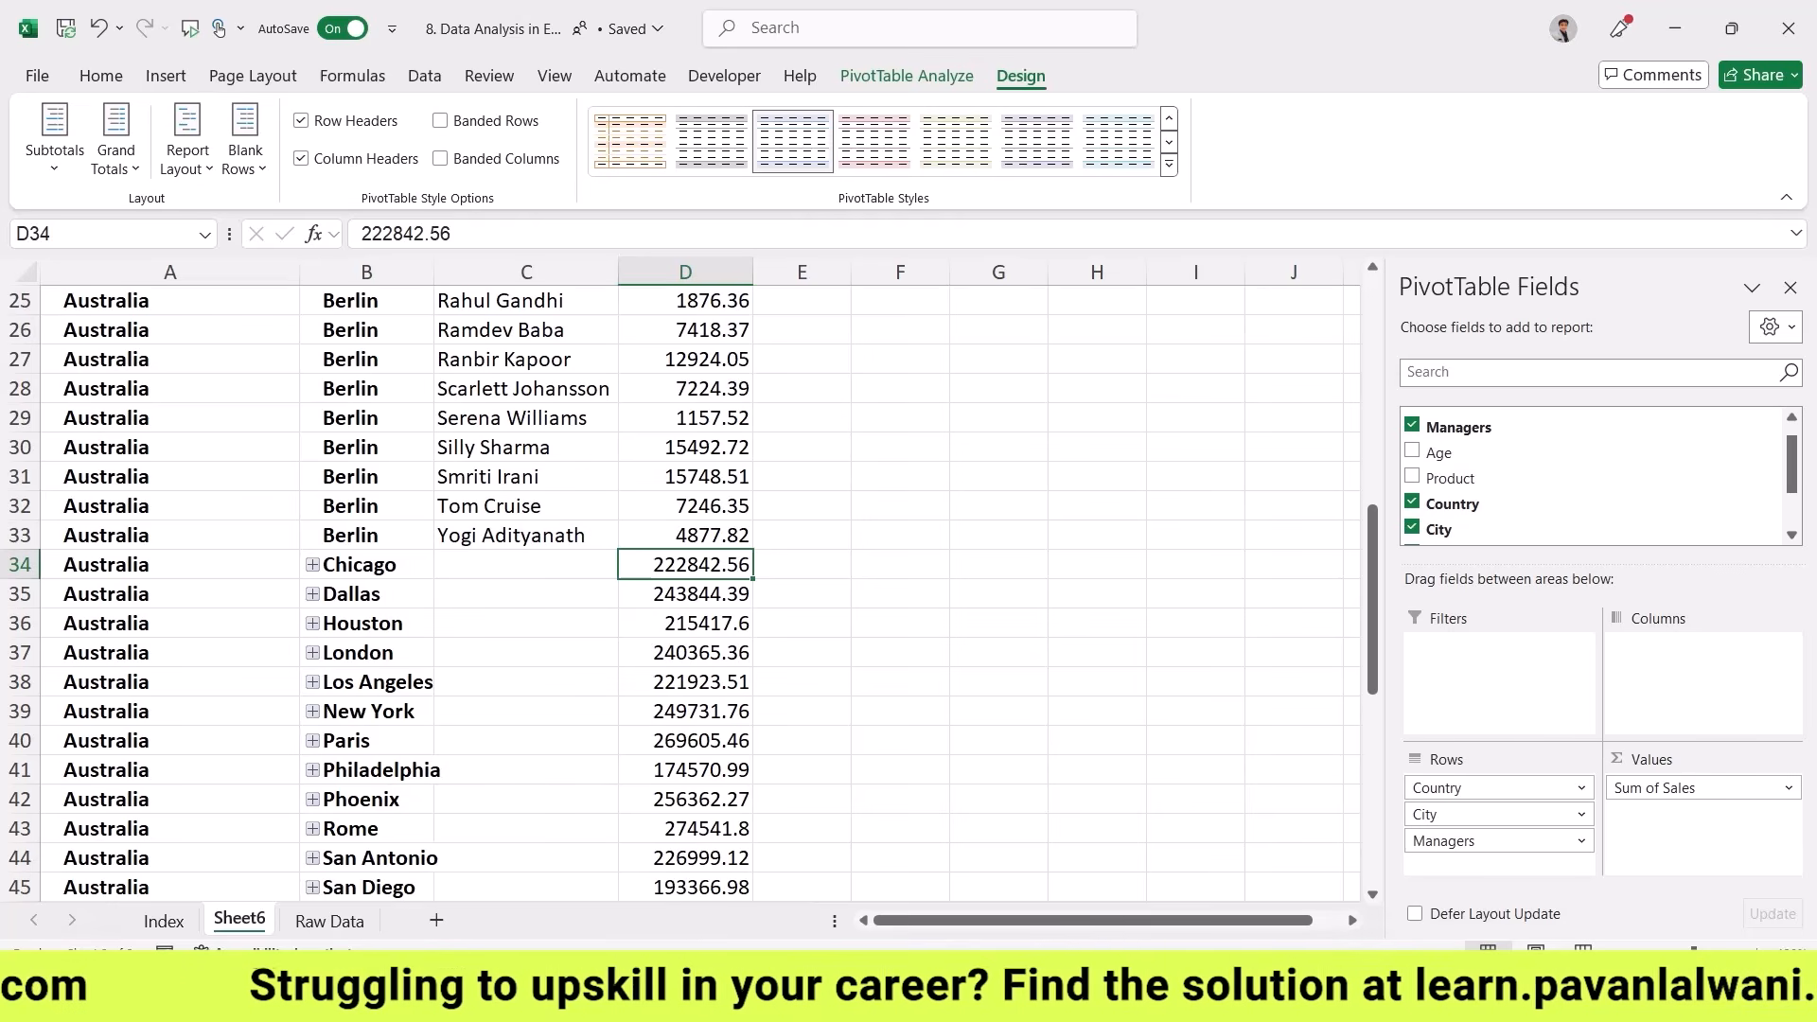
pyautogui.click(54, 142)
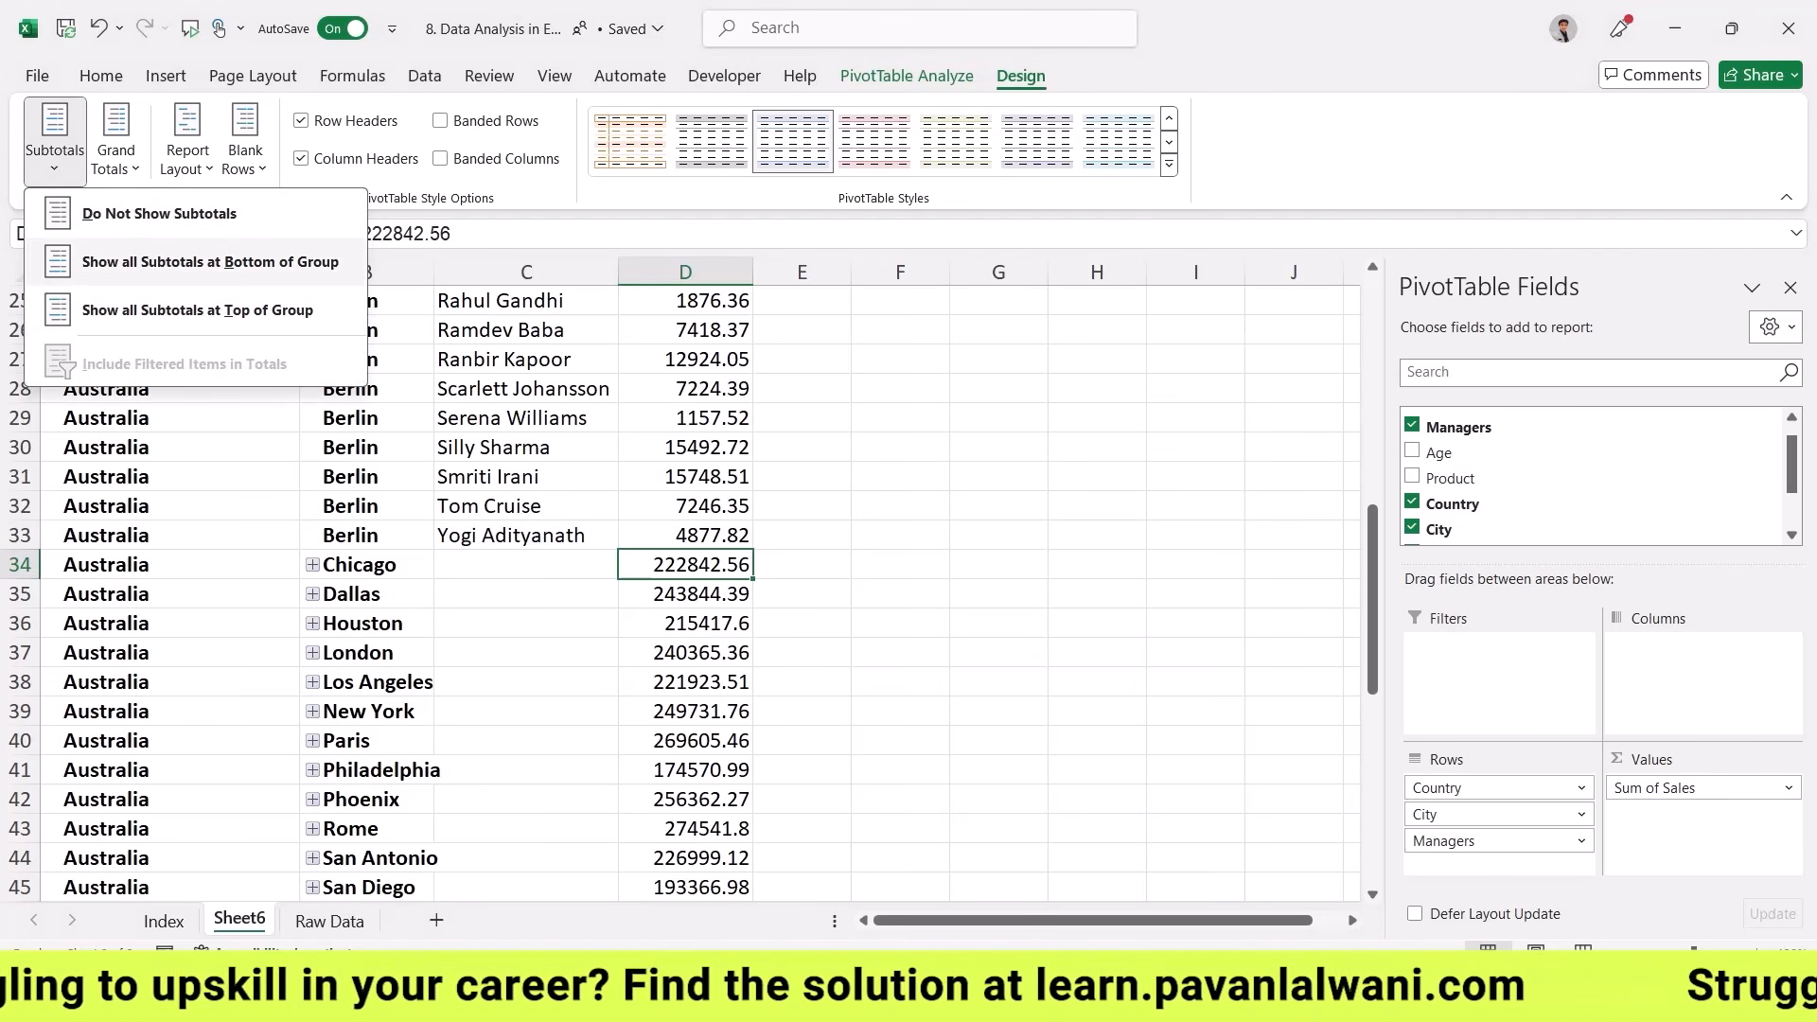
pyautogui.click(210, 262)
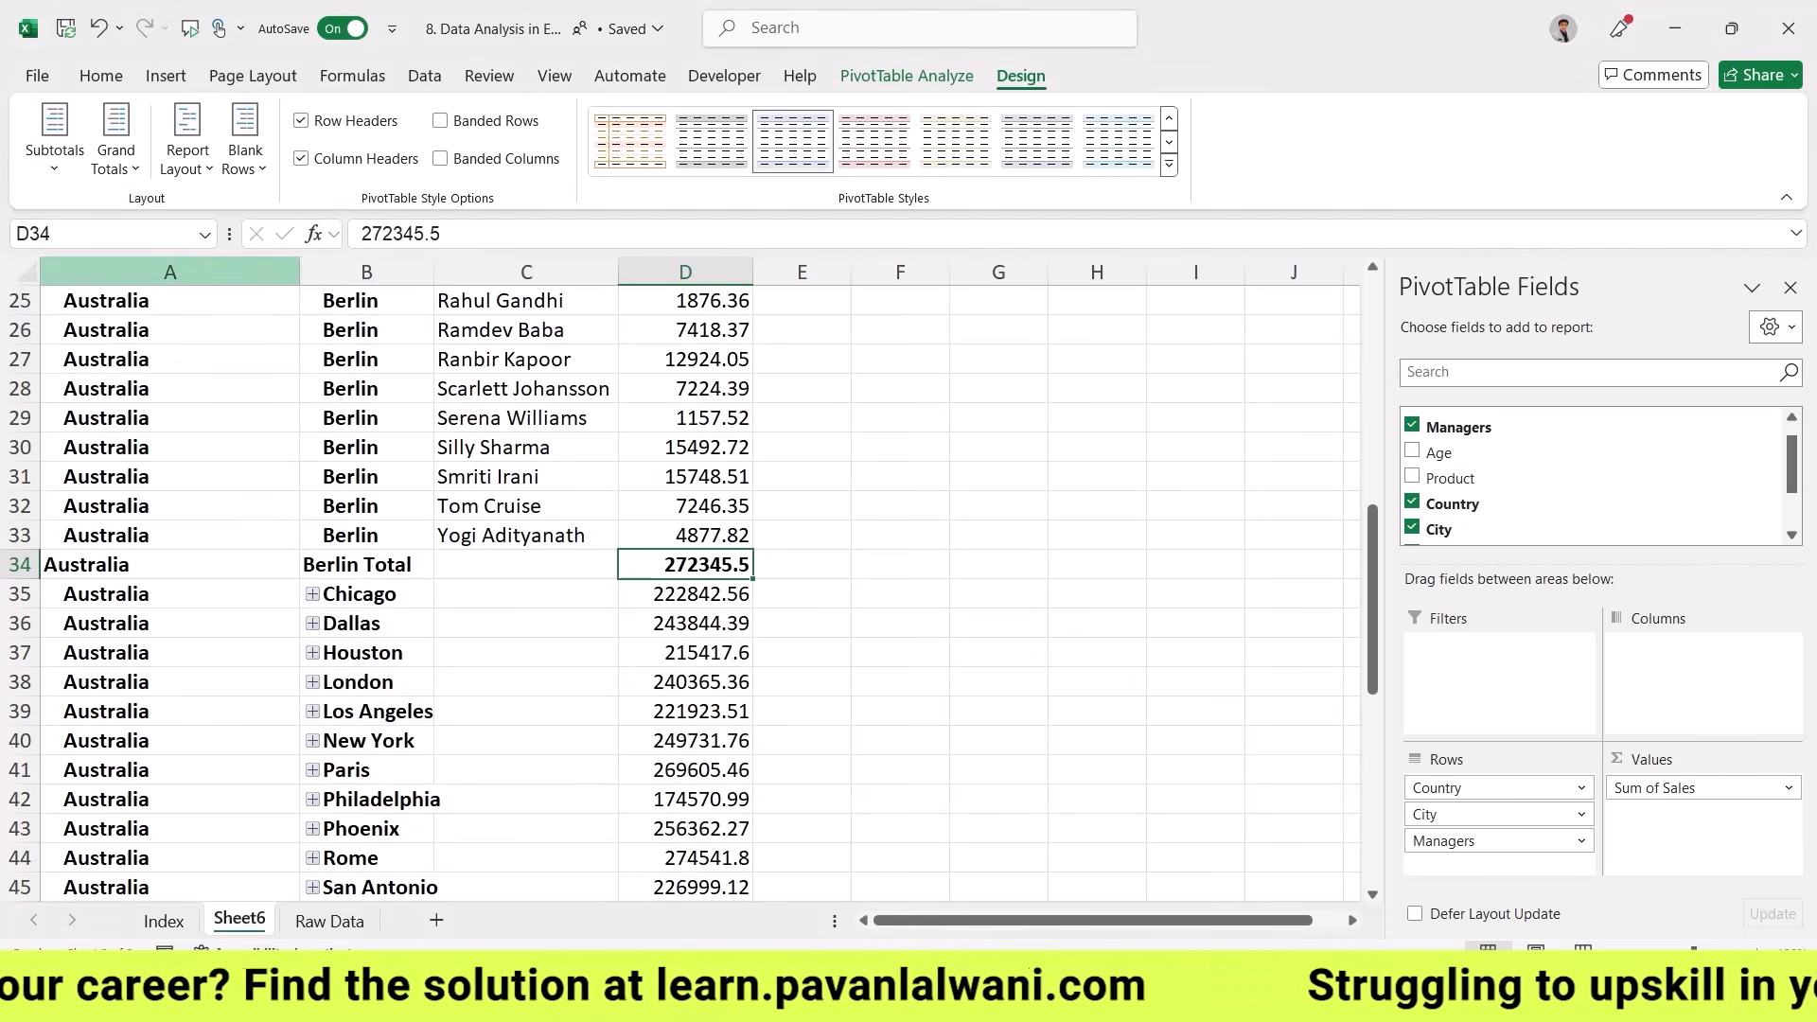
pyautogui.click(379, 565)
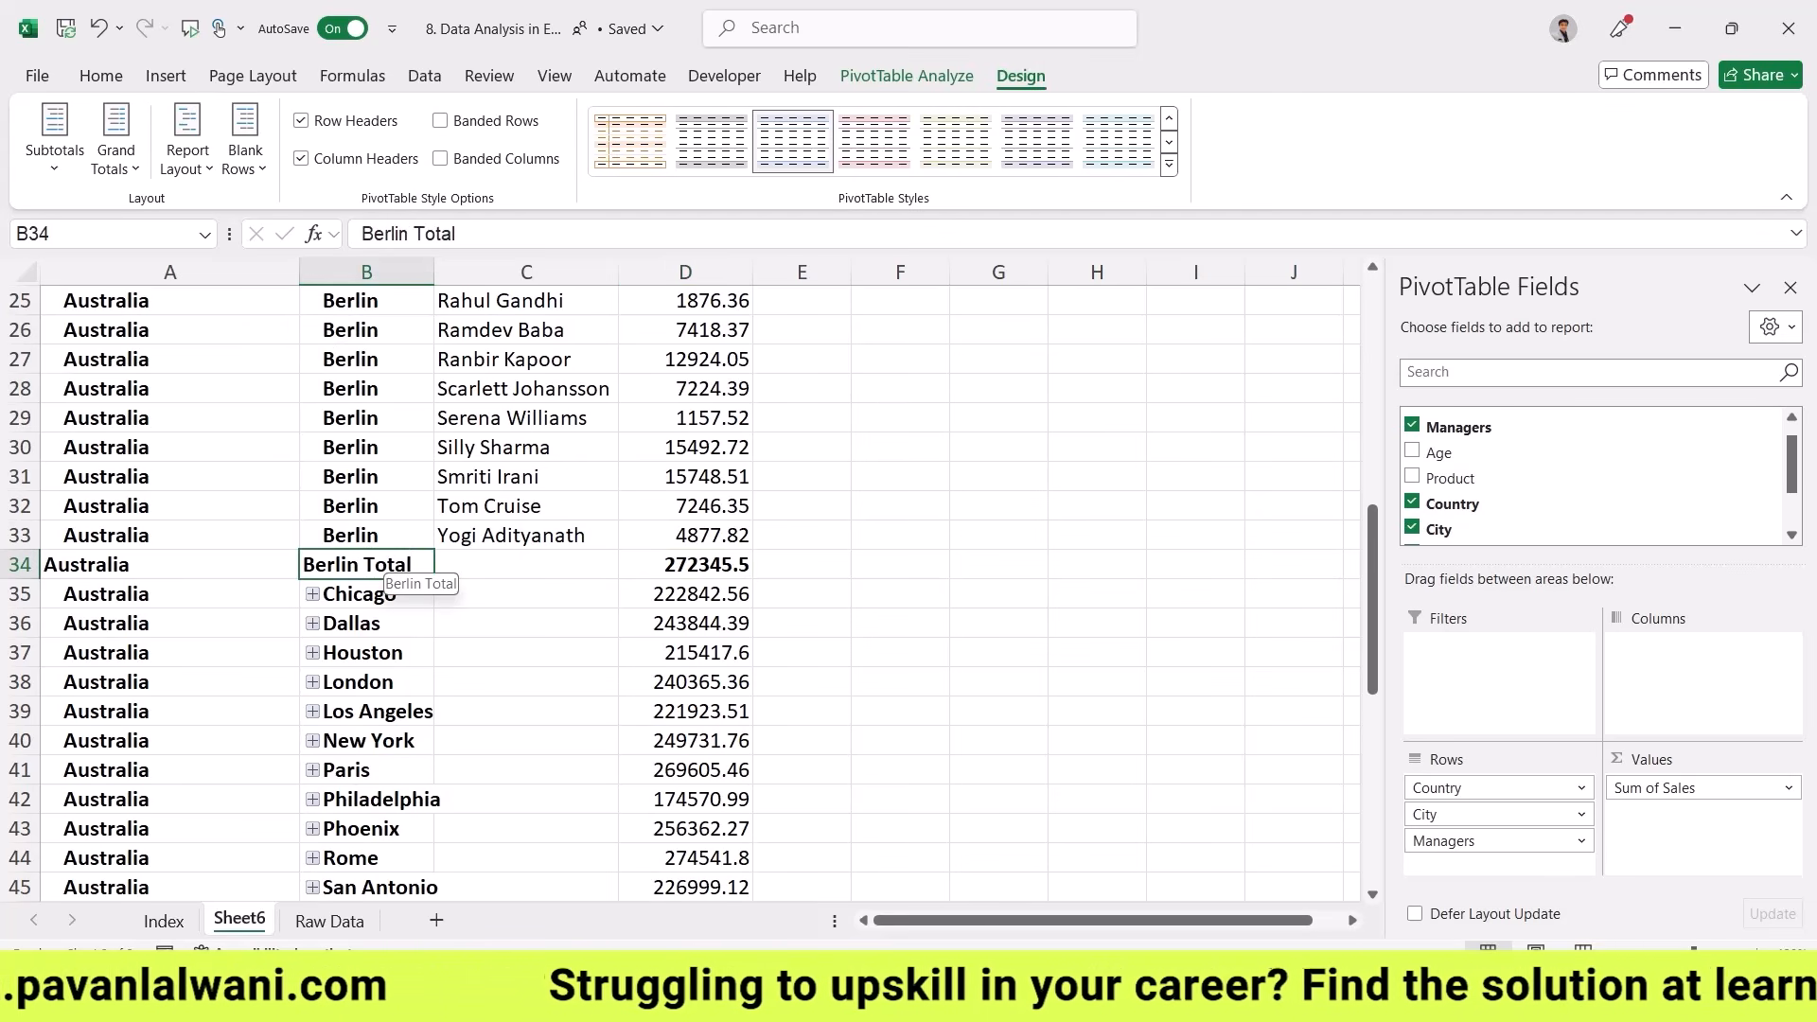
# - Collapse Australia, toggle the PivotTable's row header formatting several times, and leave it off
pyautogui.scroll(8, 407, 578)
pyautogui.click(53, 389)
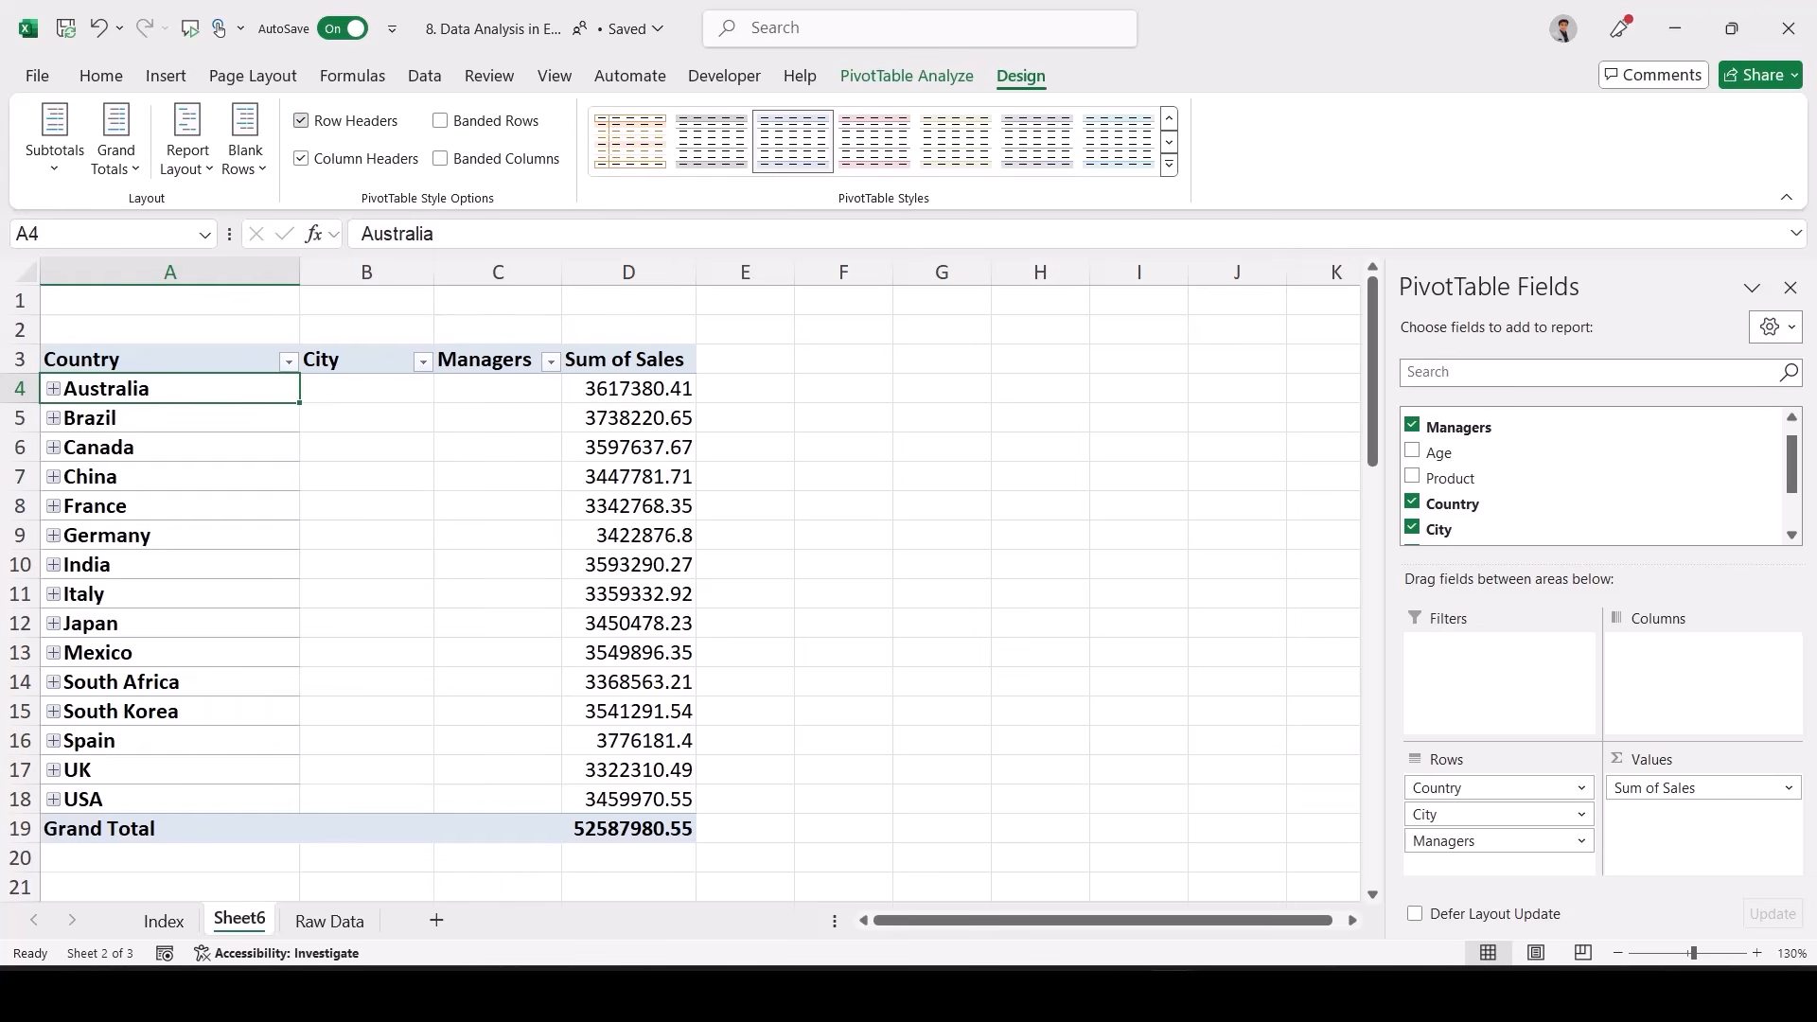
pyautogui.click(301, 121)
pyautogui.click(301, 122)
pyautogui.click(301, 121)
pyautogui.click(302, 122)
pyautogui.click(301, 122)
pyautogui.click(301, 121)
pyautogui.click(301, 121)
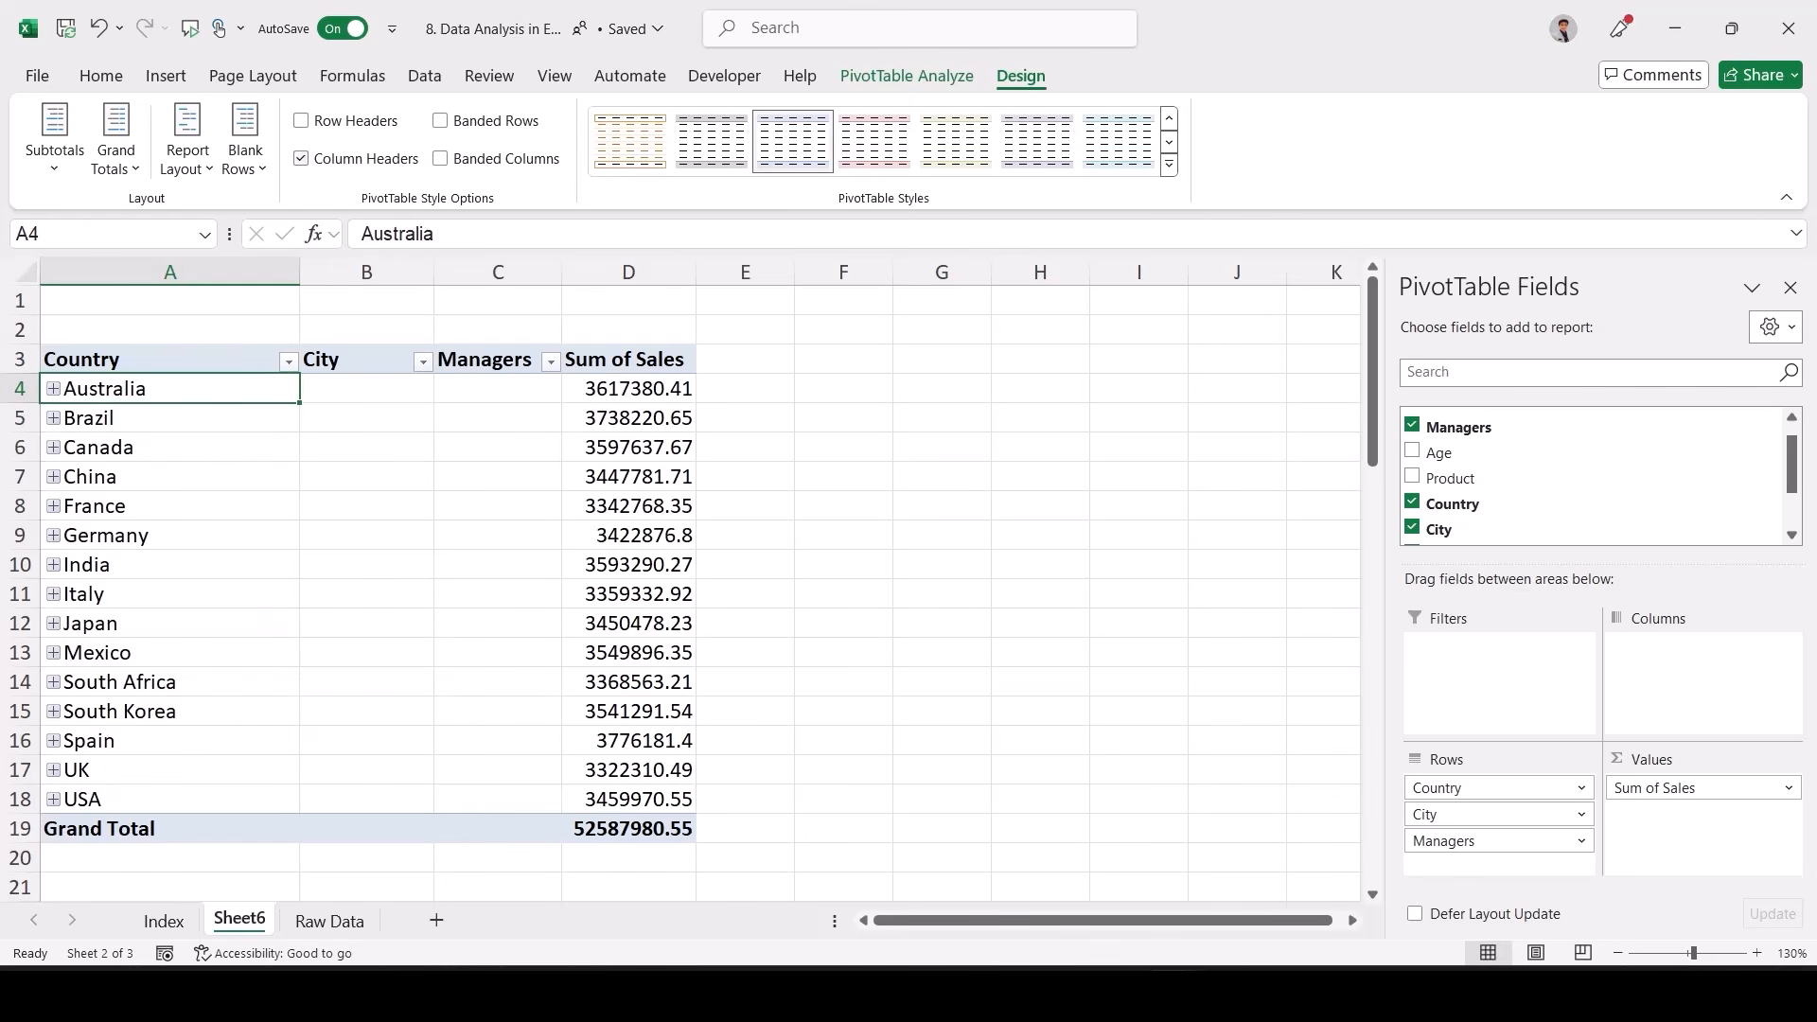
# - Toggle the PivotTable's column header formatting off and on several times and leave it on
pyautogui.click(301, 158)
pyautogui.click(301, 158)
pyautogui.click(301, 158)
pyautogui.click(301, 158)
pyautogui.click(301, 158)
pyautogui.click(301, 158)
pyautogui.click(301, 159)
pyautogui.click(301, 158)
pyautogui.click(301, 158)
pyautogui.click(301, 158)
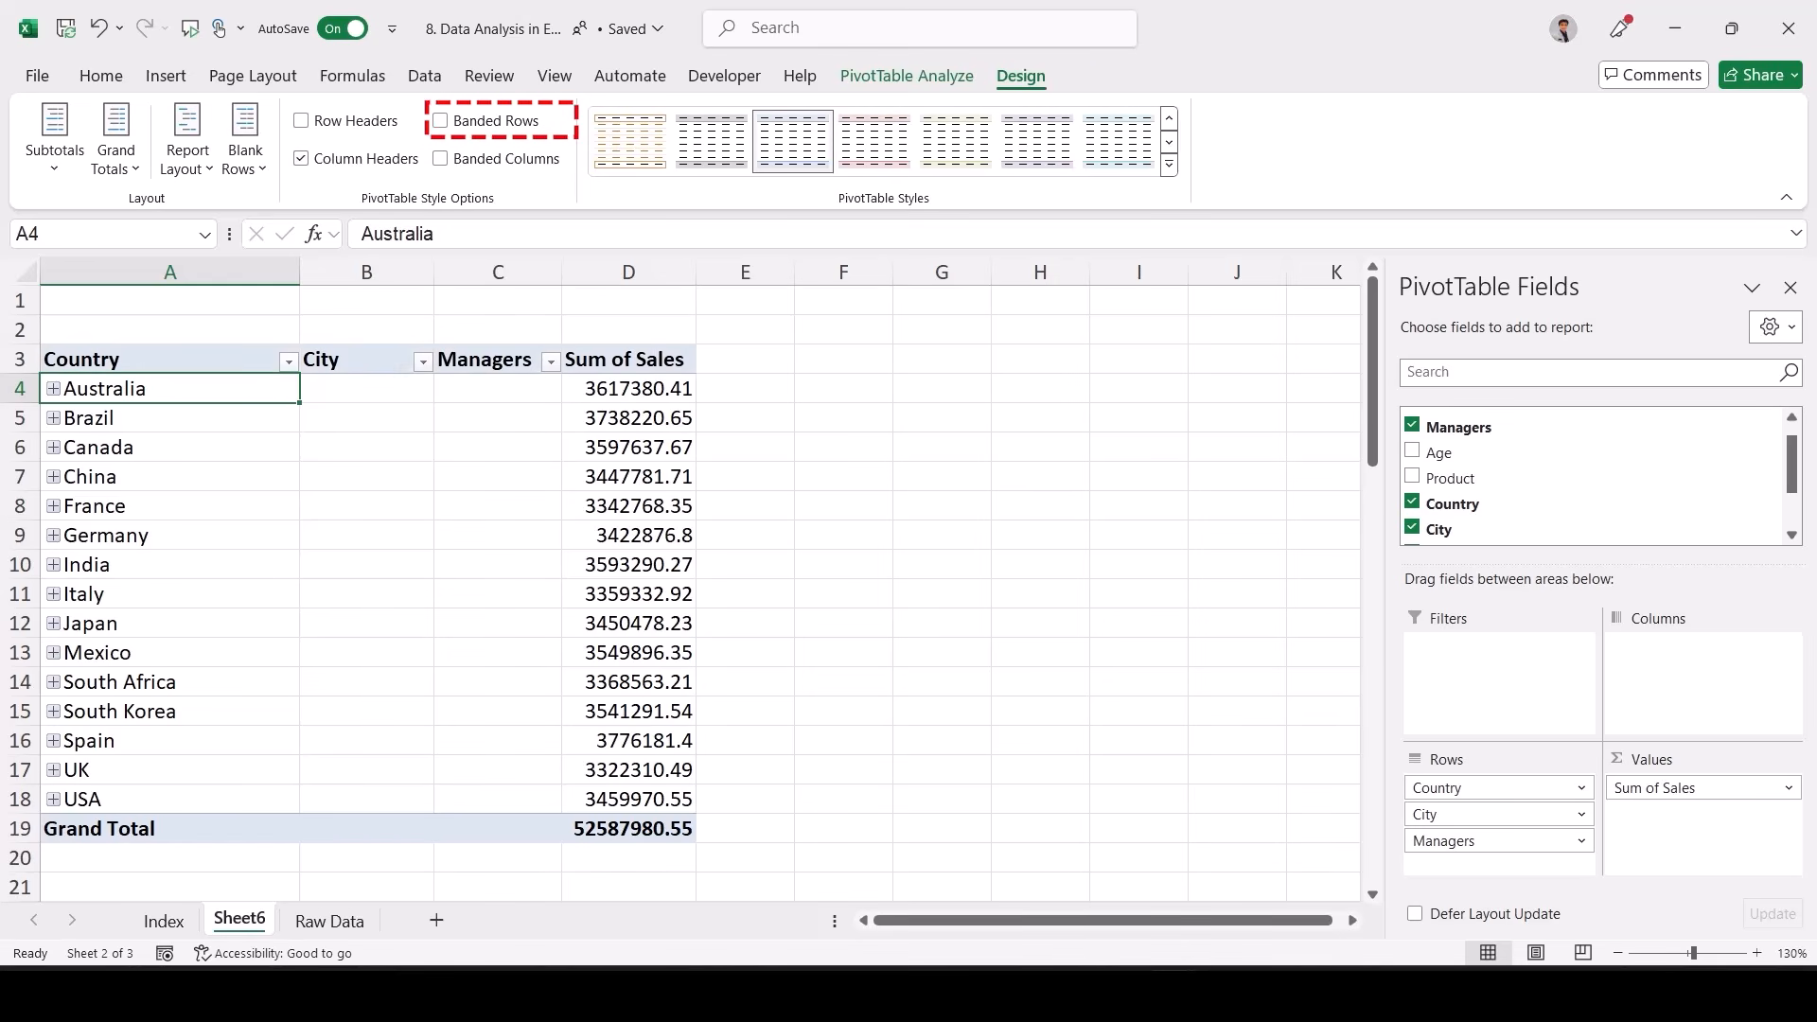
# - Turn on banded columns for the PivotTable and expand Australia to show its cities and managers
pyautogui.click(440, 158)
pyautogui.click(440, 158)
pyautogui.click(440, 158)
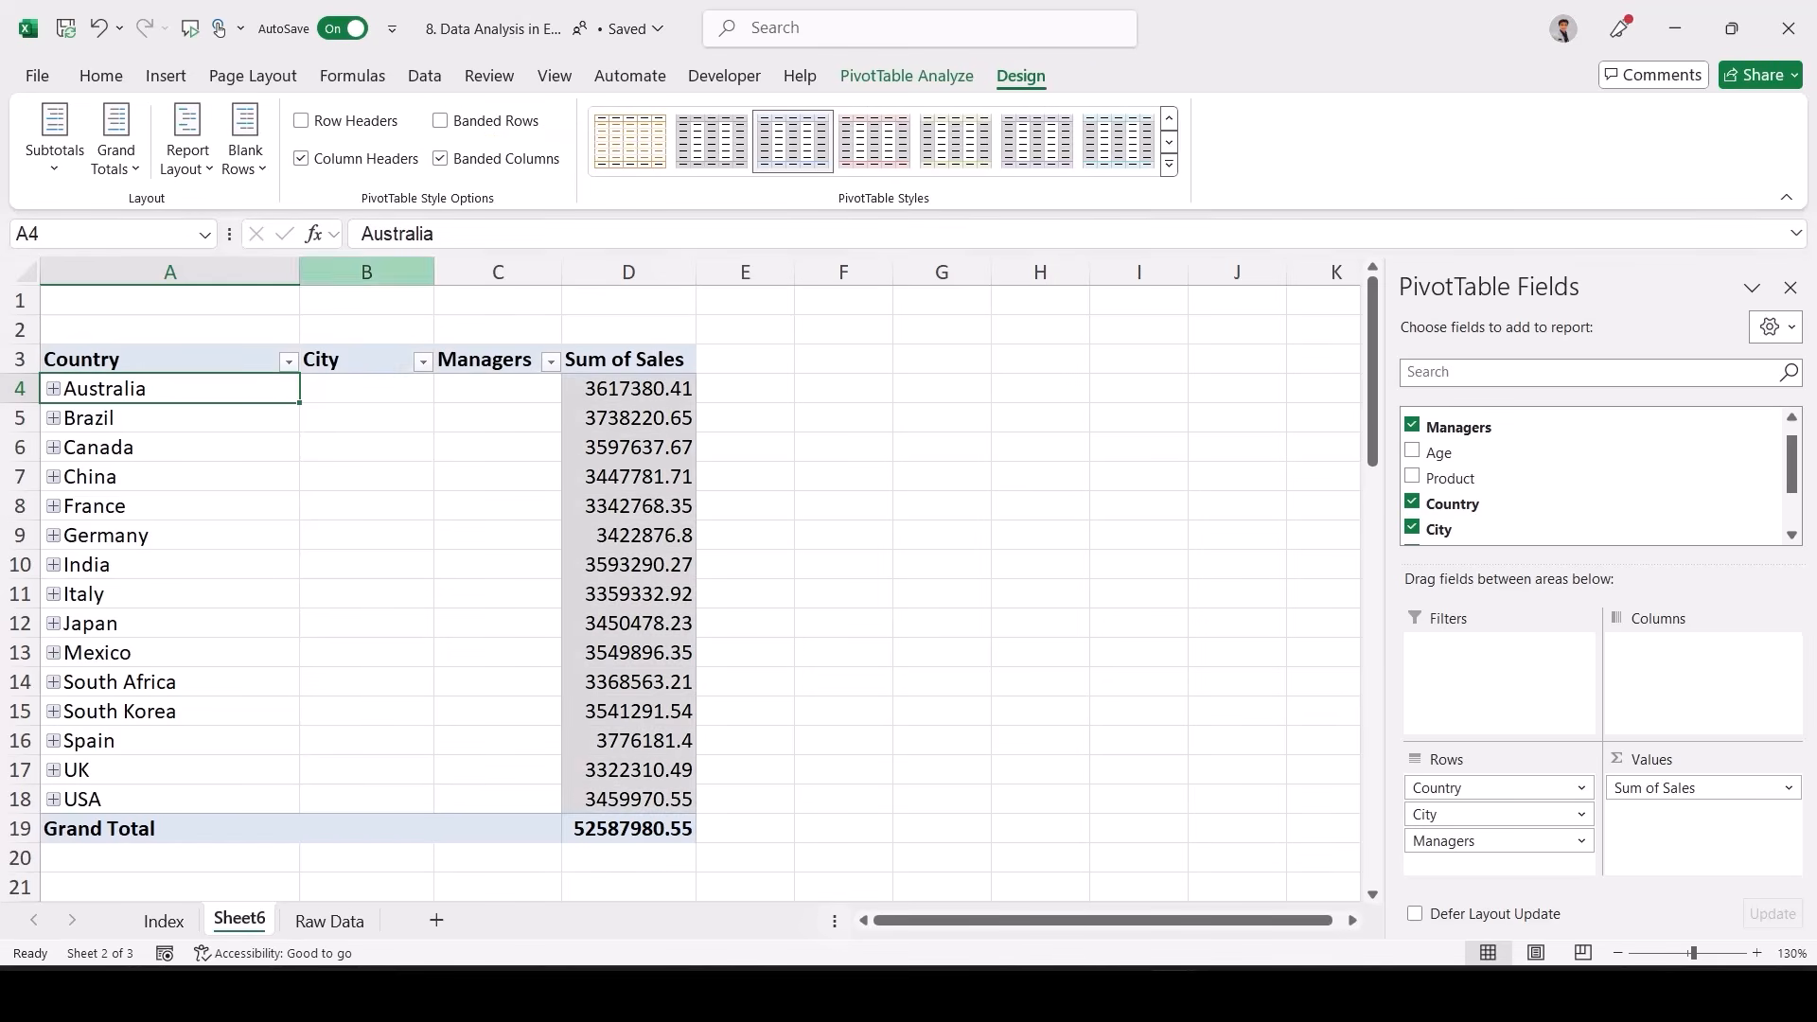
pyautogui.click(53, 389)
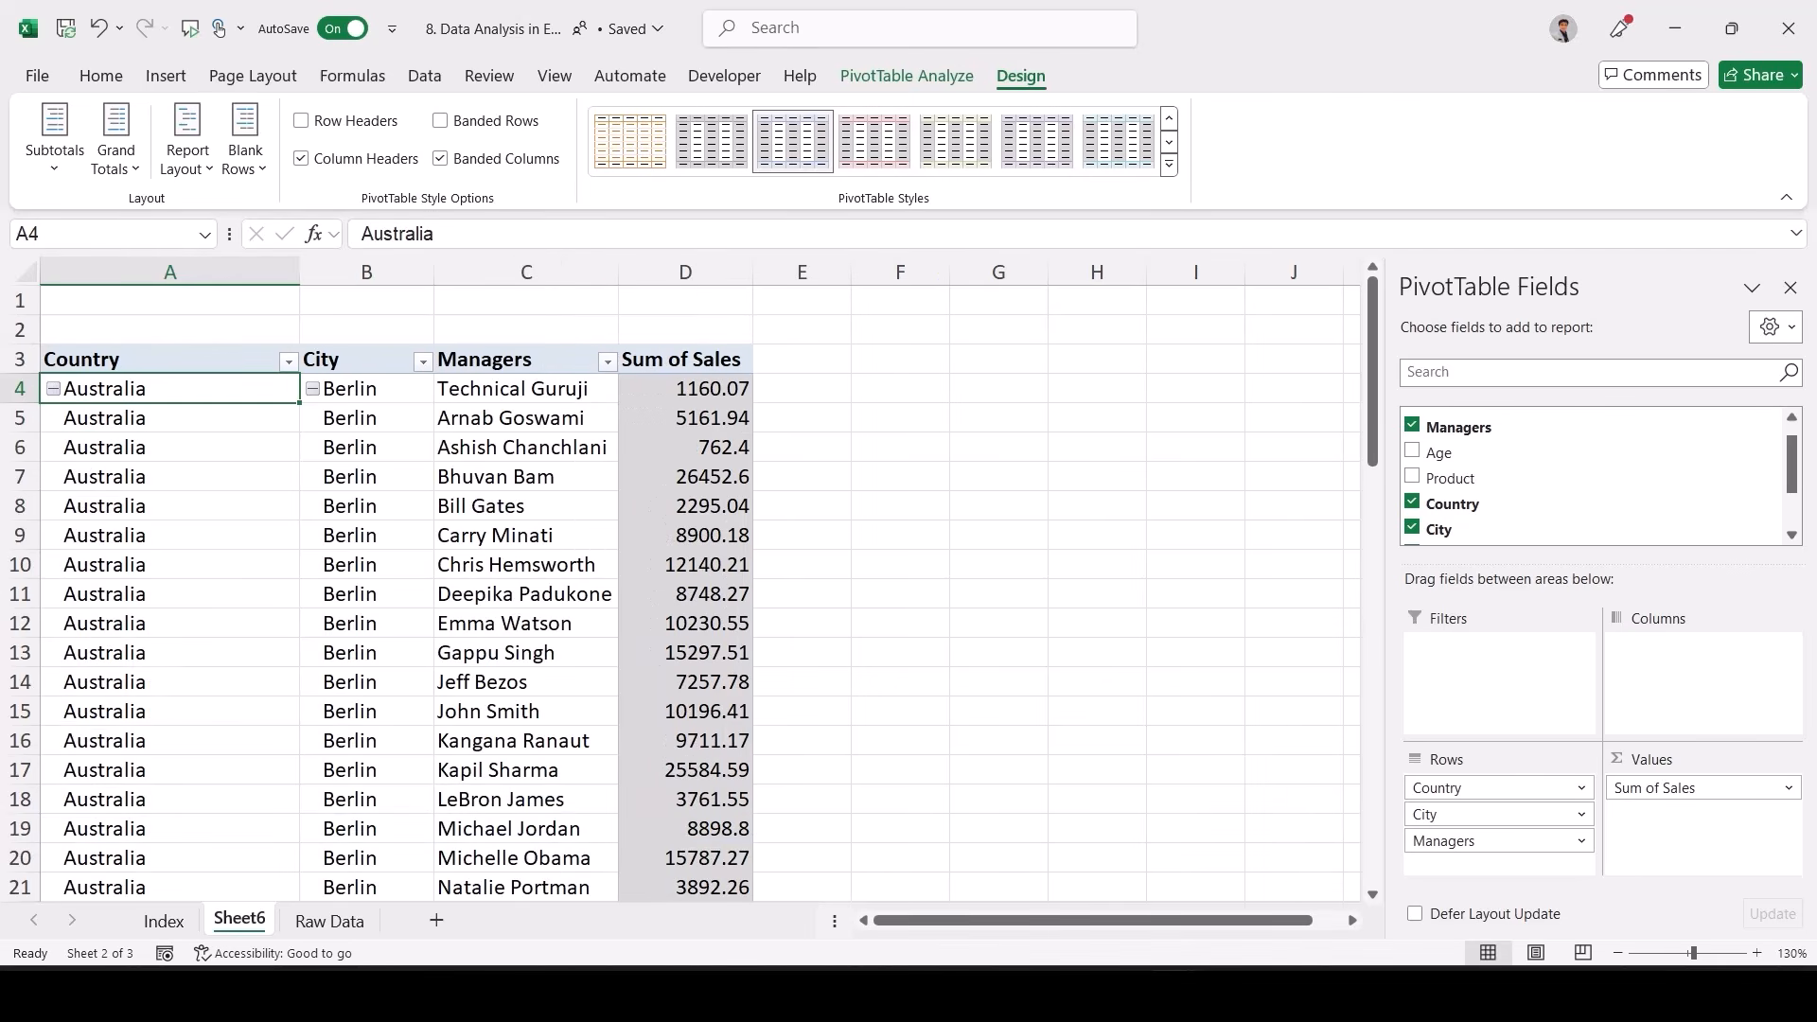
# - Toggle banded columns on the expanded PivotTable several times and leave them off
pyautogui.click(440, 158)
pyautogui.click(440, 158)
pyautogui.click(440, 158)
pyautogui.click(440, 158)
pyautogui.click(440, 159)
# - Toggle banded rows on the PivotTable several times and leave them off
pyautogui.click(440, 121)
pyautogui.click(440, 120)
pyautogui.click(441, 120)
pyautogui.click(440, 120)
pyautogui.click(440, 121)
pyautogui.click(440, 120)
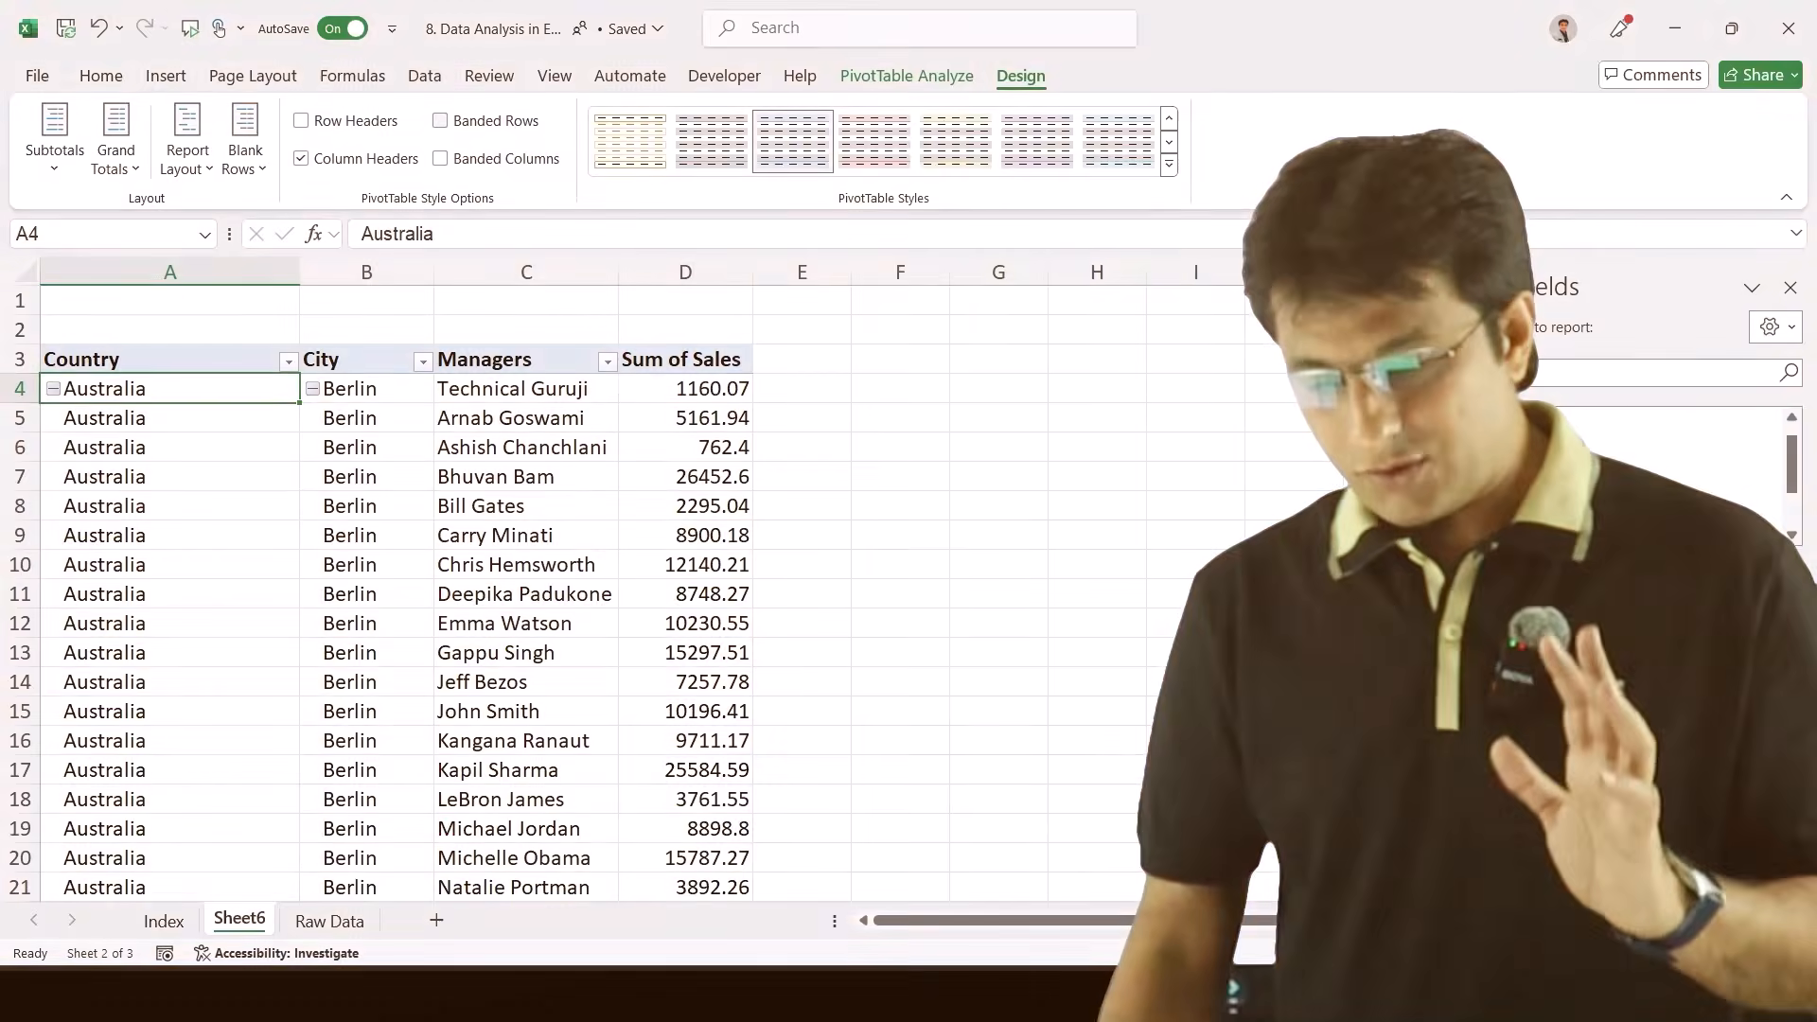
# - Select a cell inside the PivotTable and one outside it to compare which PivotTable tools are available
pyautogui.click(526, 418)
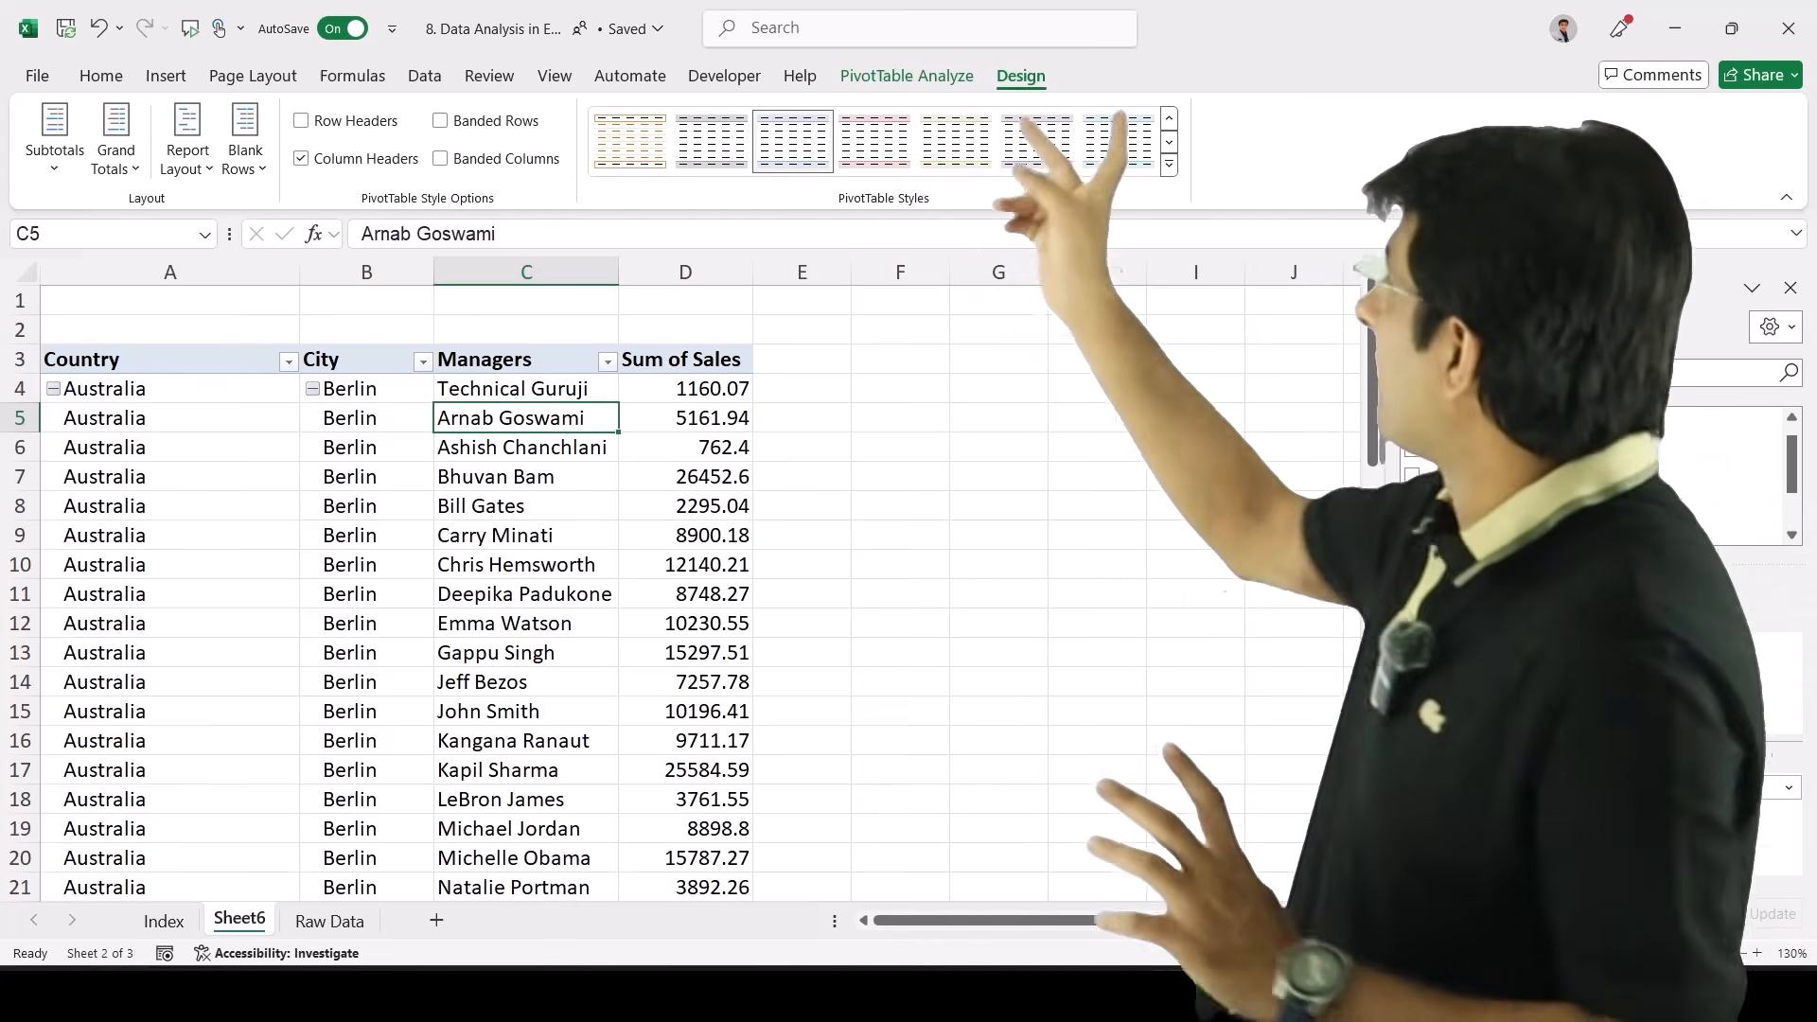
pyautogui.click(900, 448)
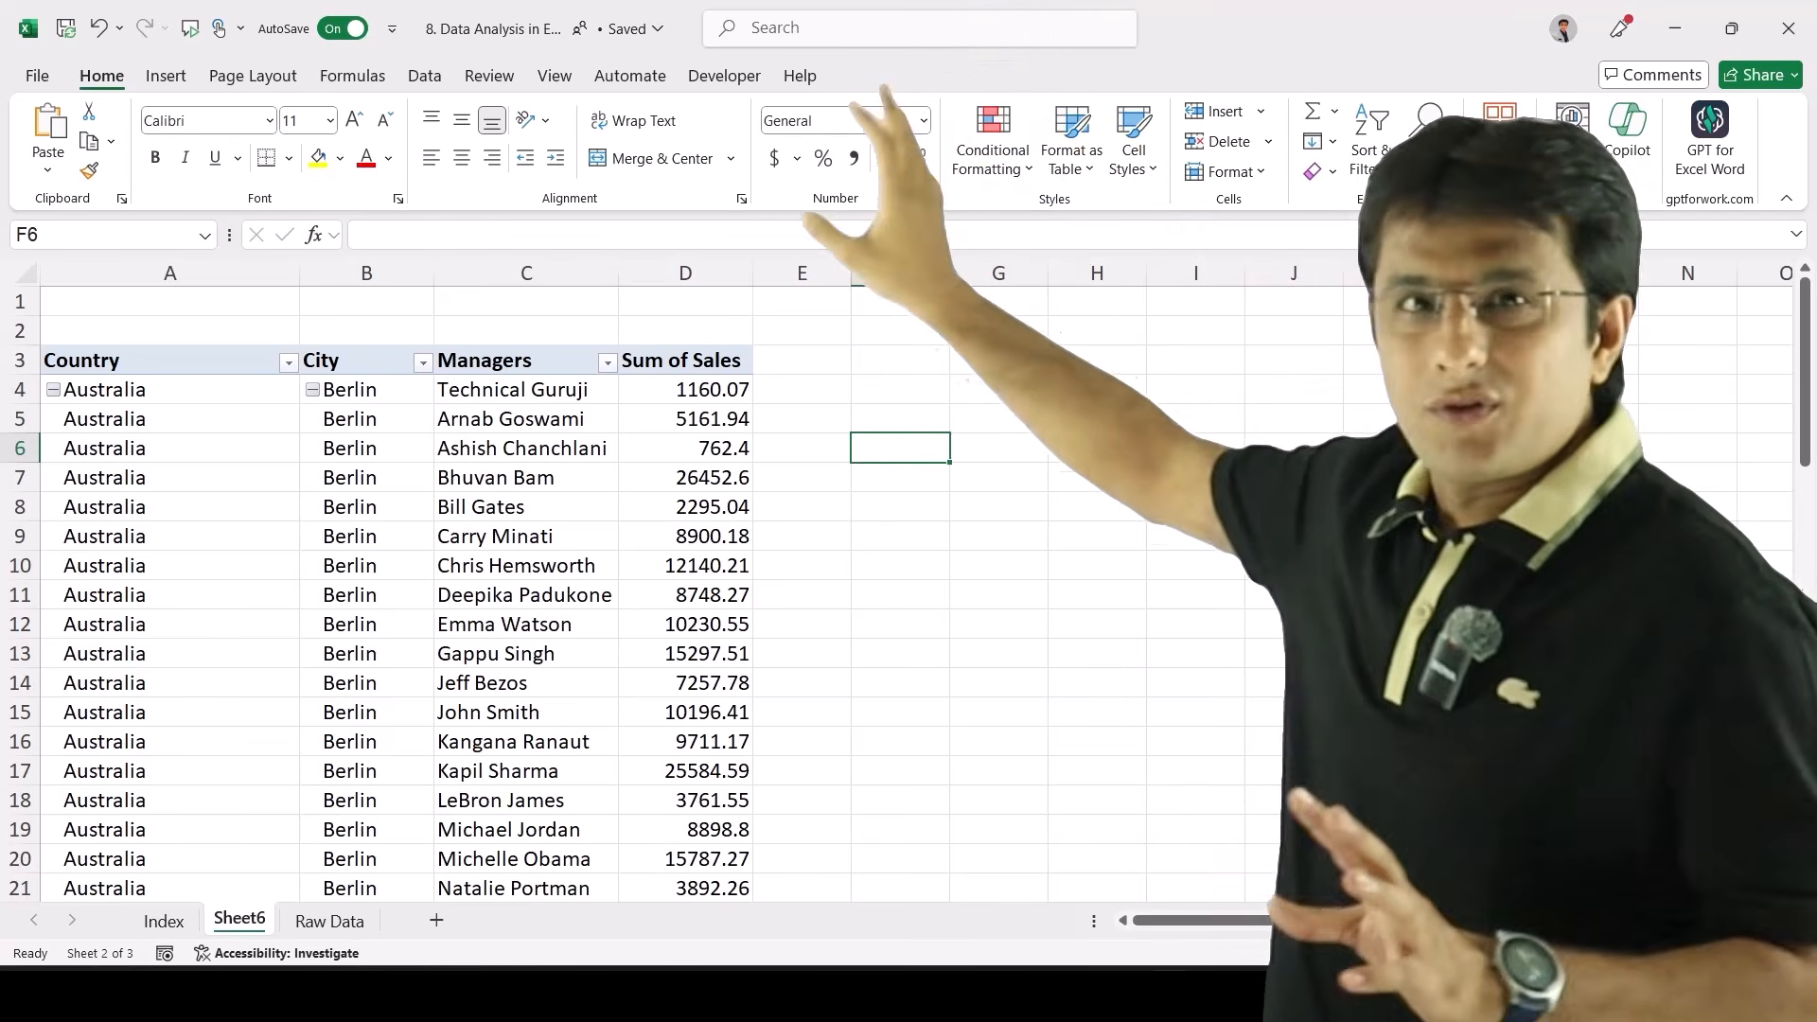
pyautogui.moveTo(526, 507); pyautogui.dragTo(686, 508)
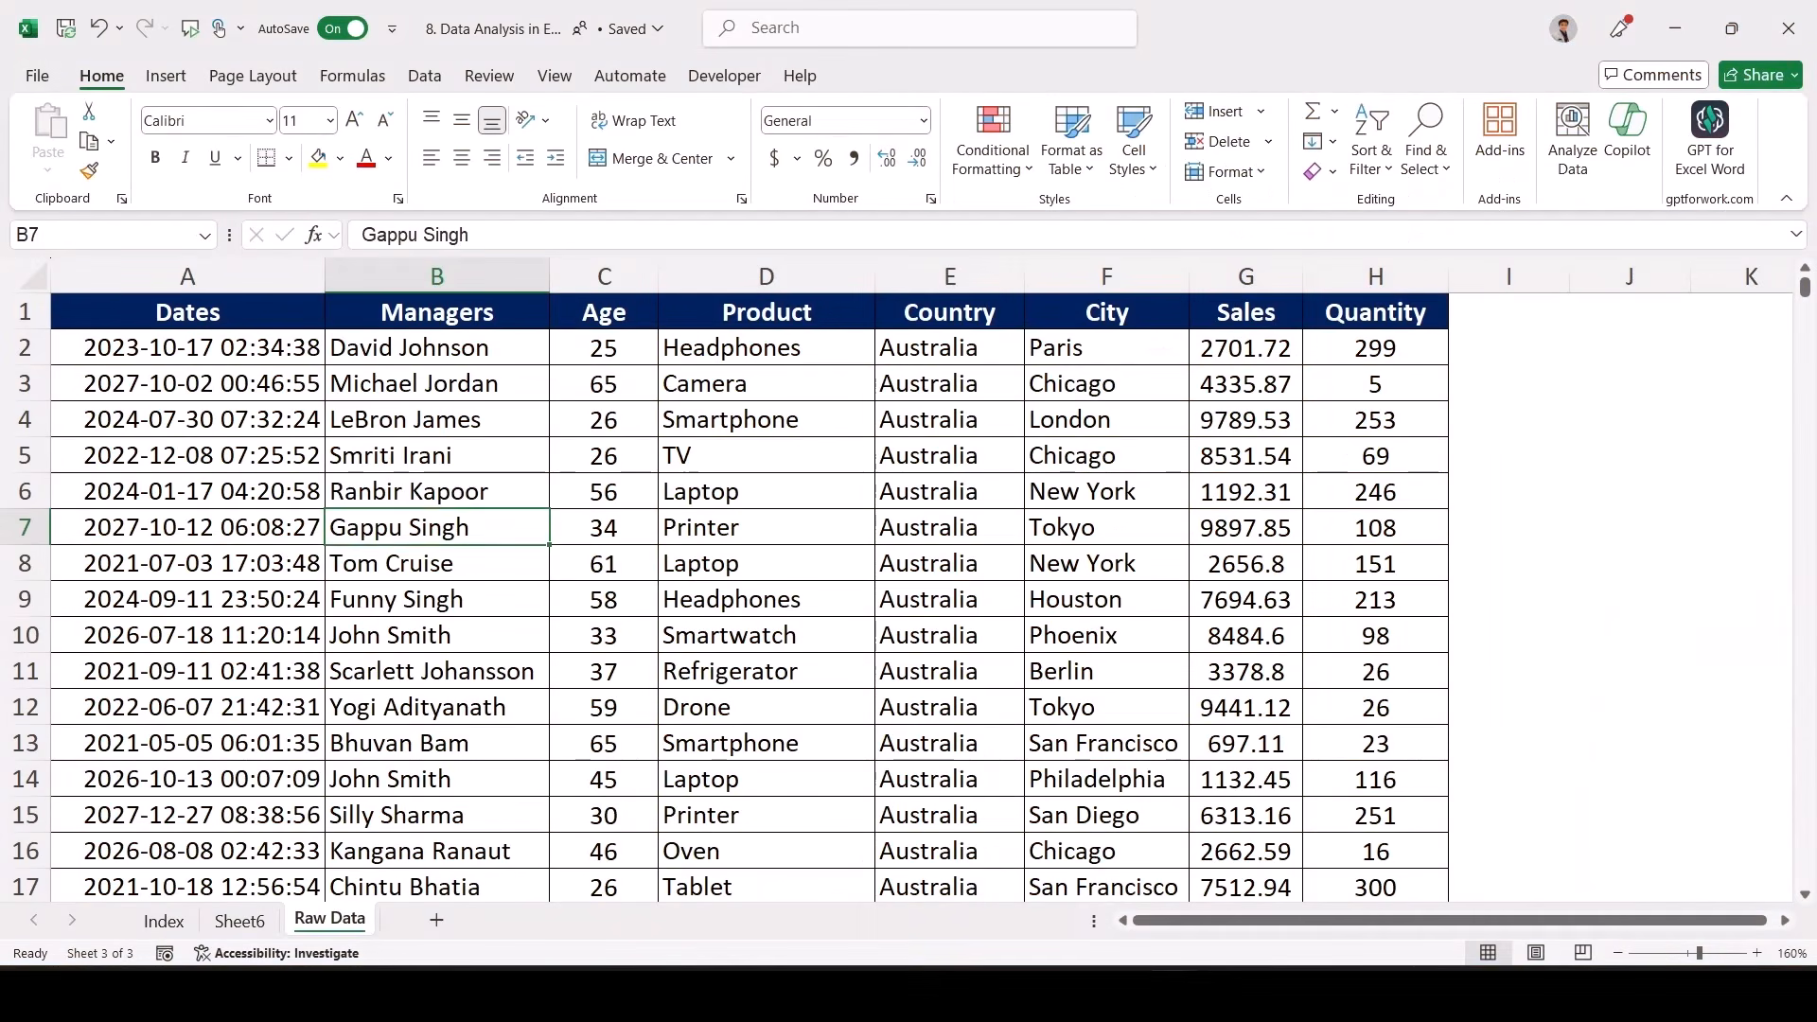
# - Create a PivotTable on a new worksheet from the data on the Raw Data sheet
pyautogui.click(436, 599)
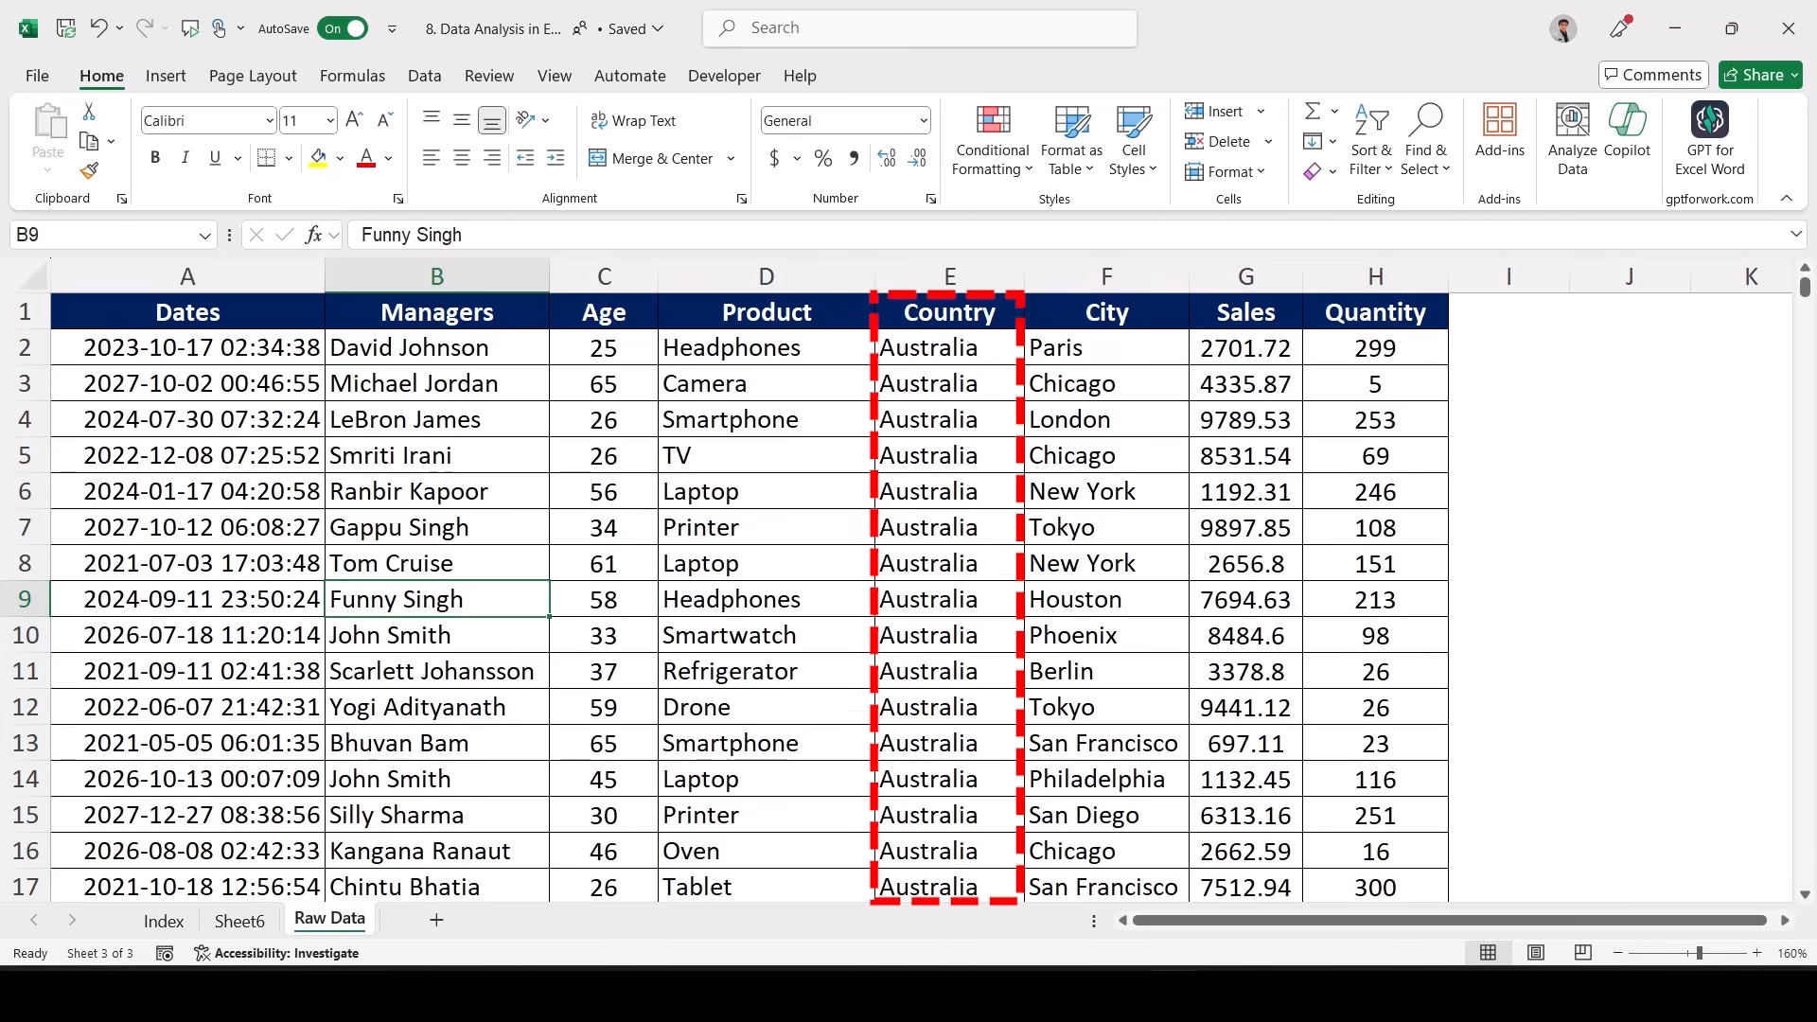
pyautogui.click(436, 563)
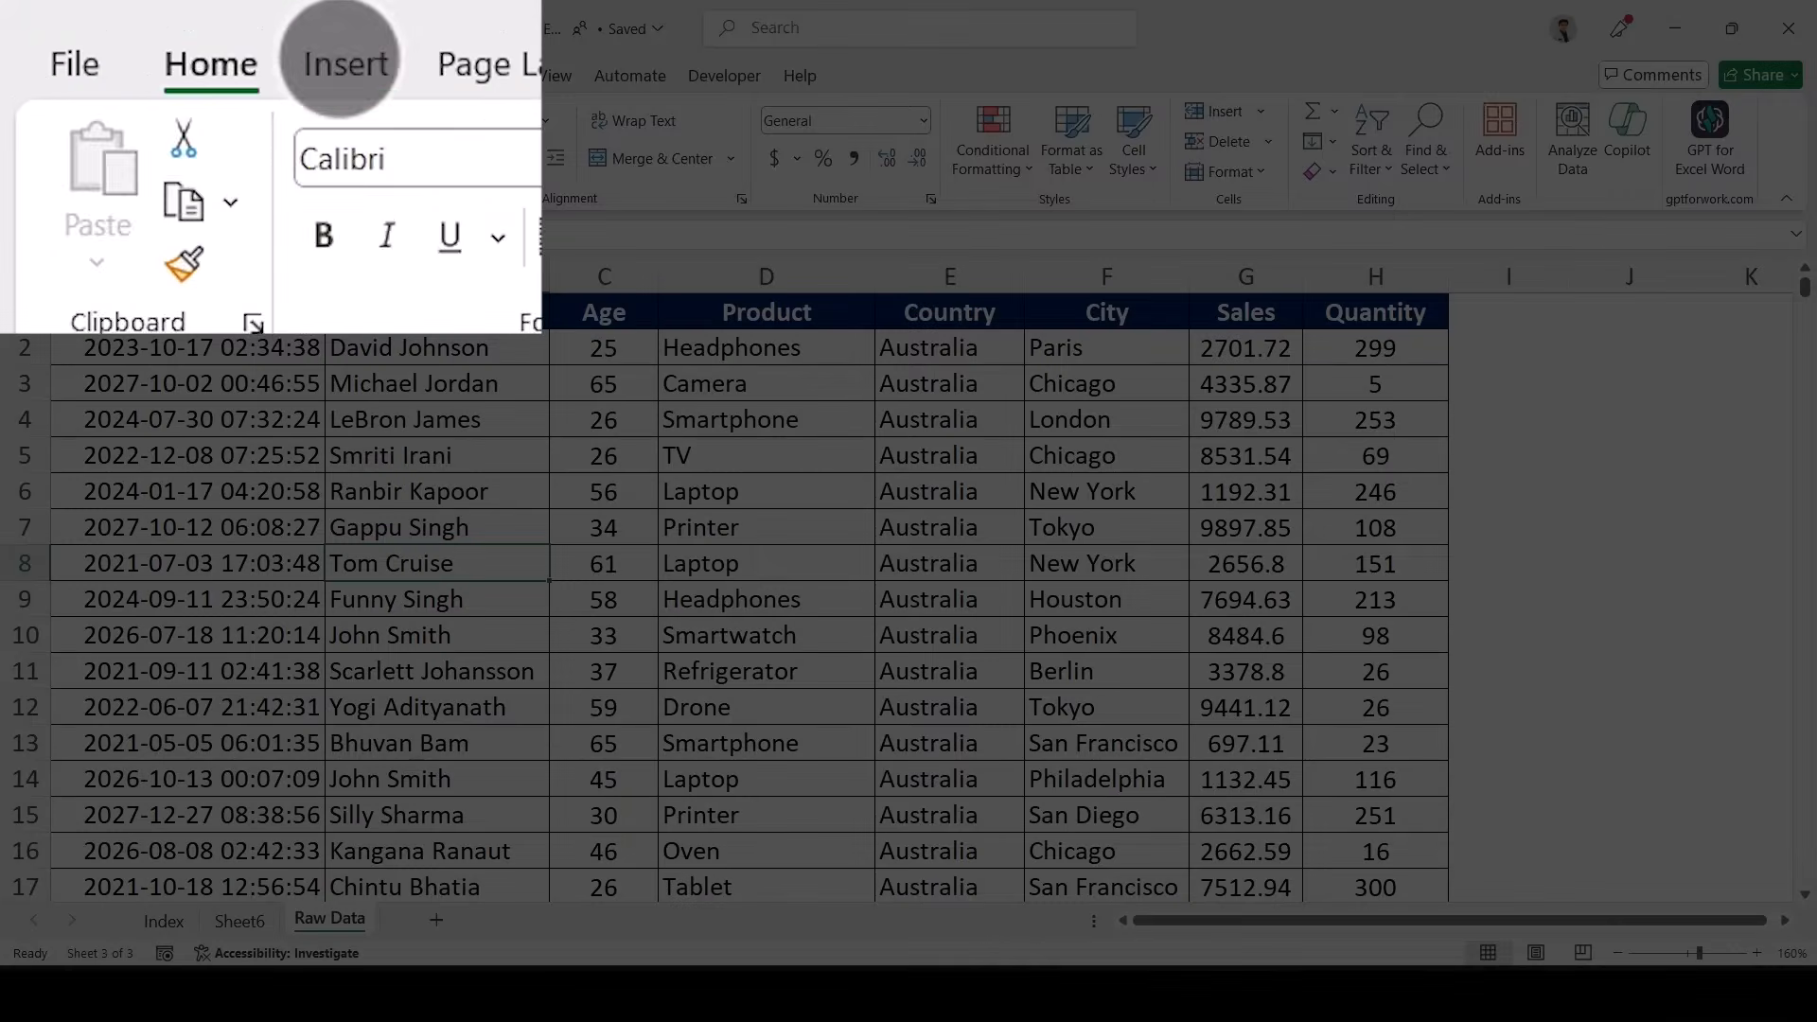
pyautogui.click(166, 76)
pyautogui.click(57, 133)
pyautogui.press('Return')
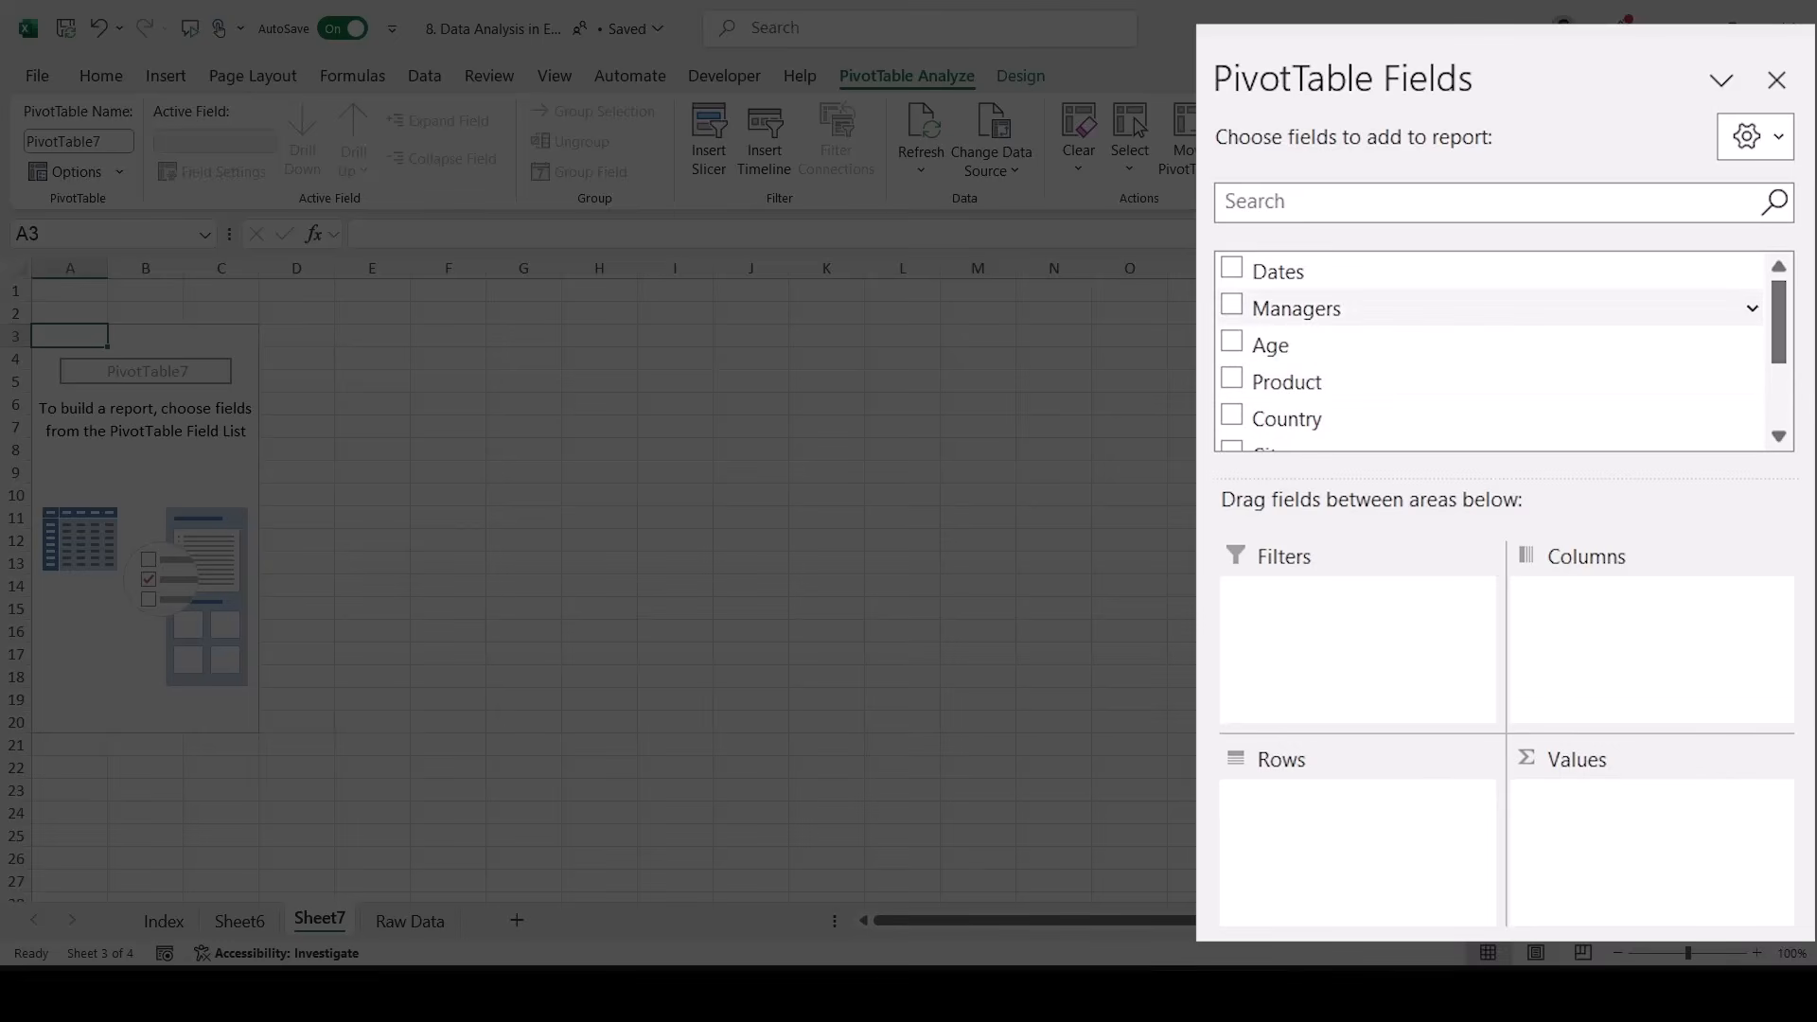
# - Build the PivotTable with Managers as rows, Product as columns and the sum of Sales as values
pyautogui.moveTo(1457, 446); pyautogui.dragTo(1499, 815)
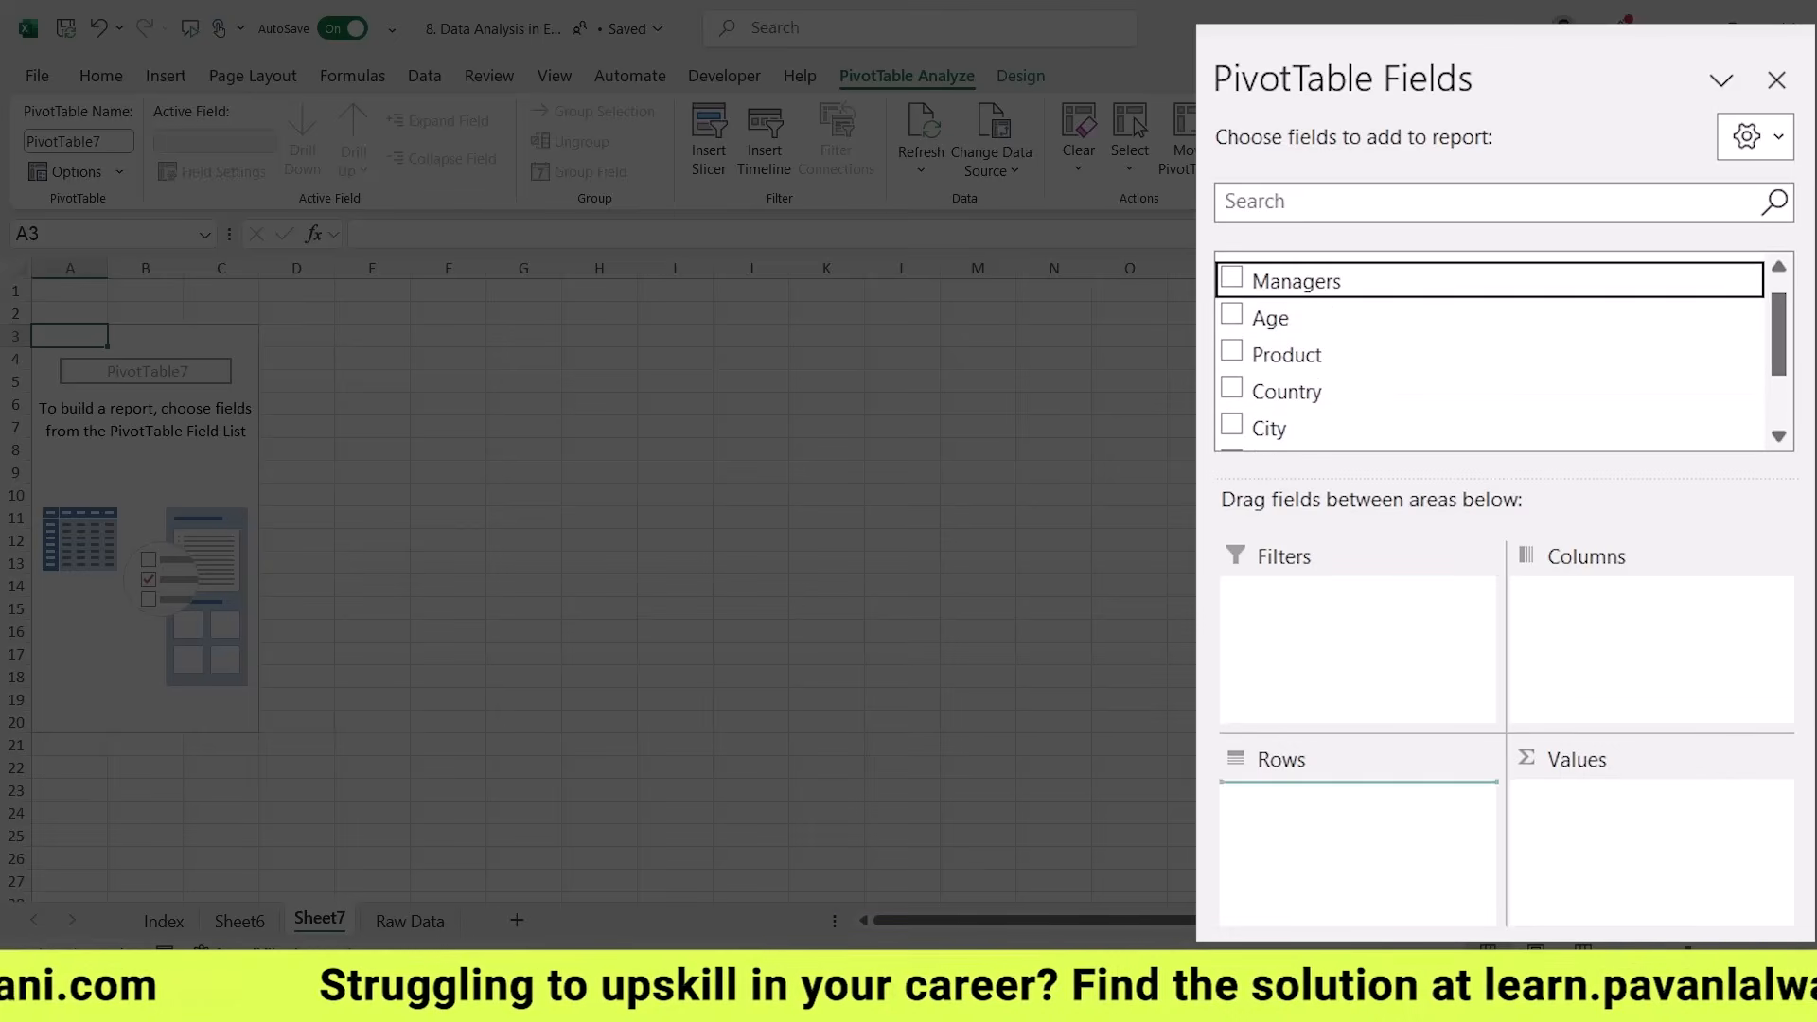
pyautogui.moveTo(1373, 814); pyautogui.dragTo(1372, 823)
pyautogui.moveTo(1325, 355); pyautogui.dragTo(1637, 634)
pyautogui.scroll(-2, 1477, 393)
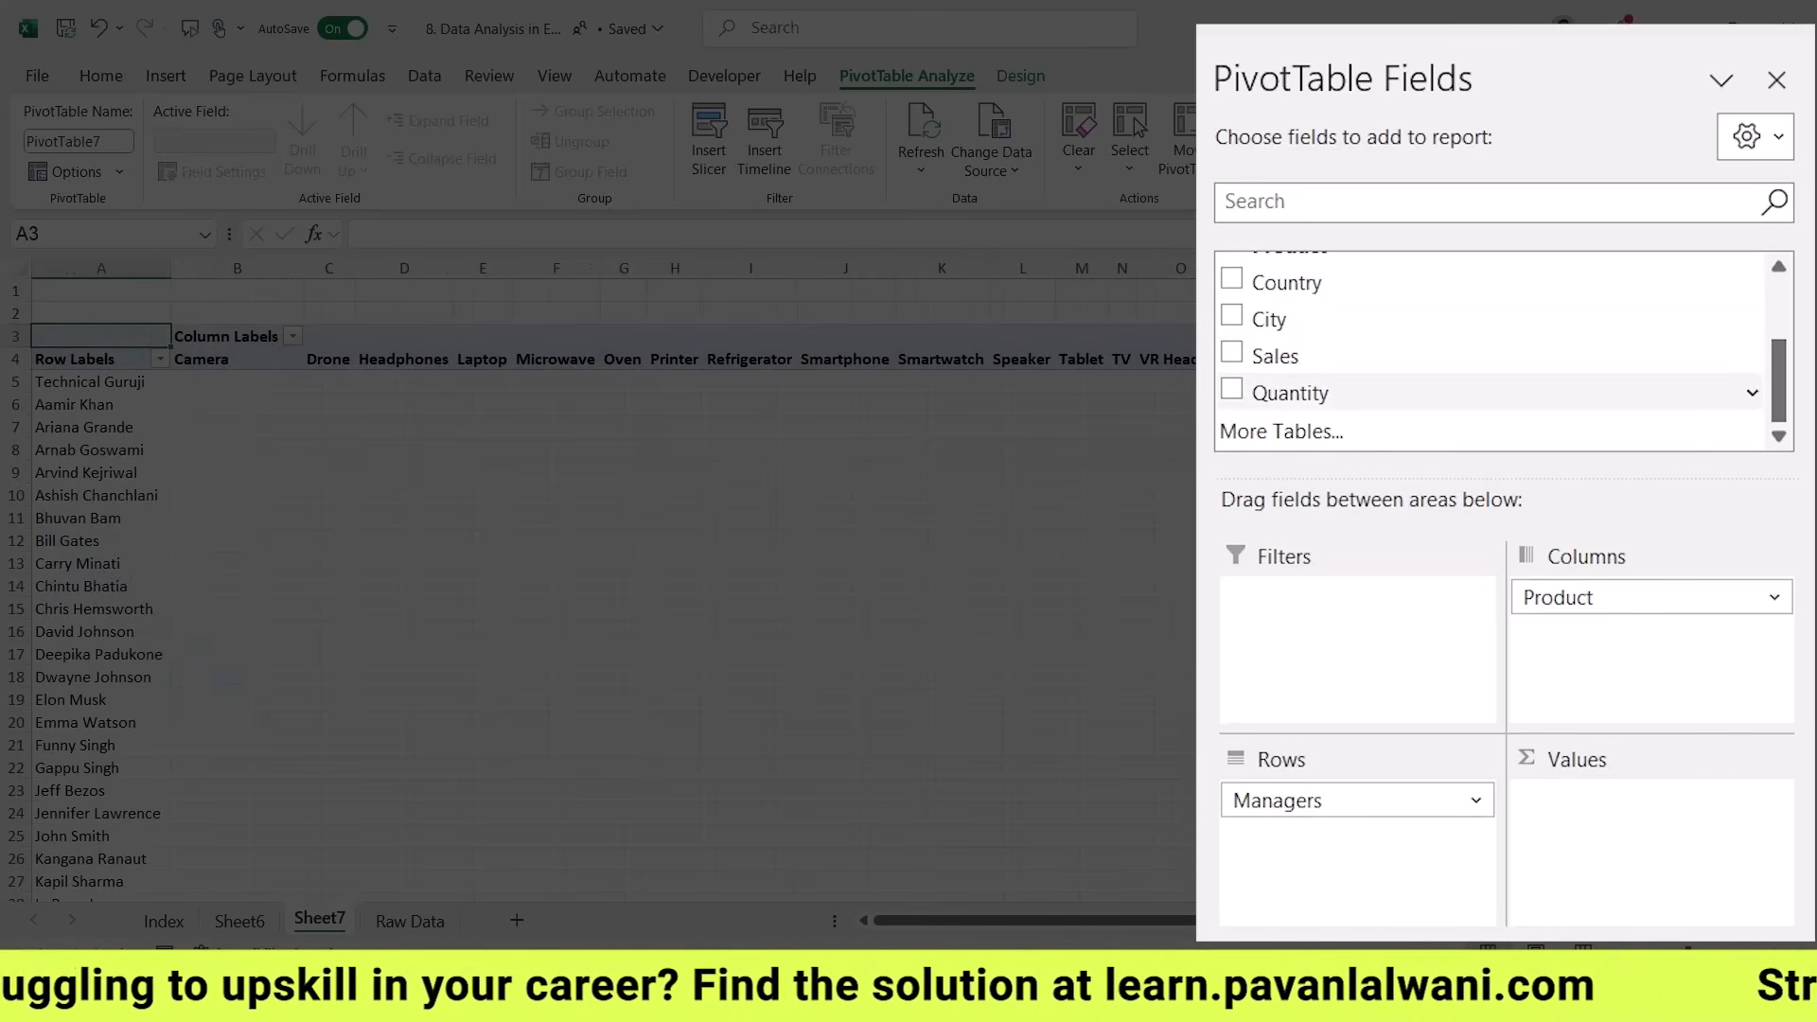
pyautogui.moveTo(1275, 355); pyautogui.dragTo(1652, 833)
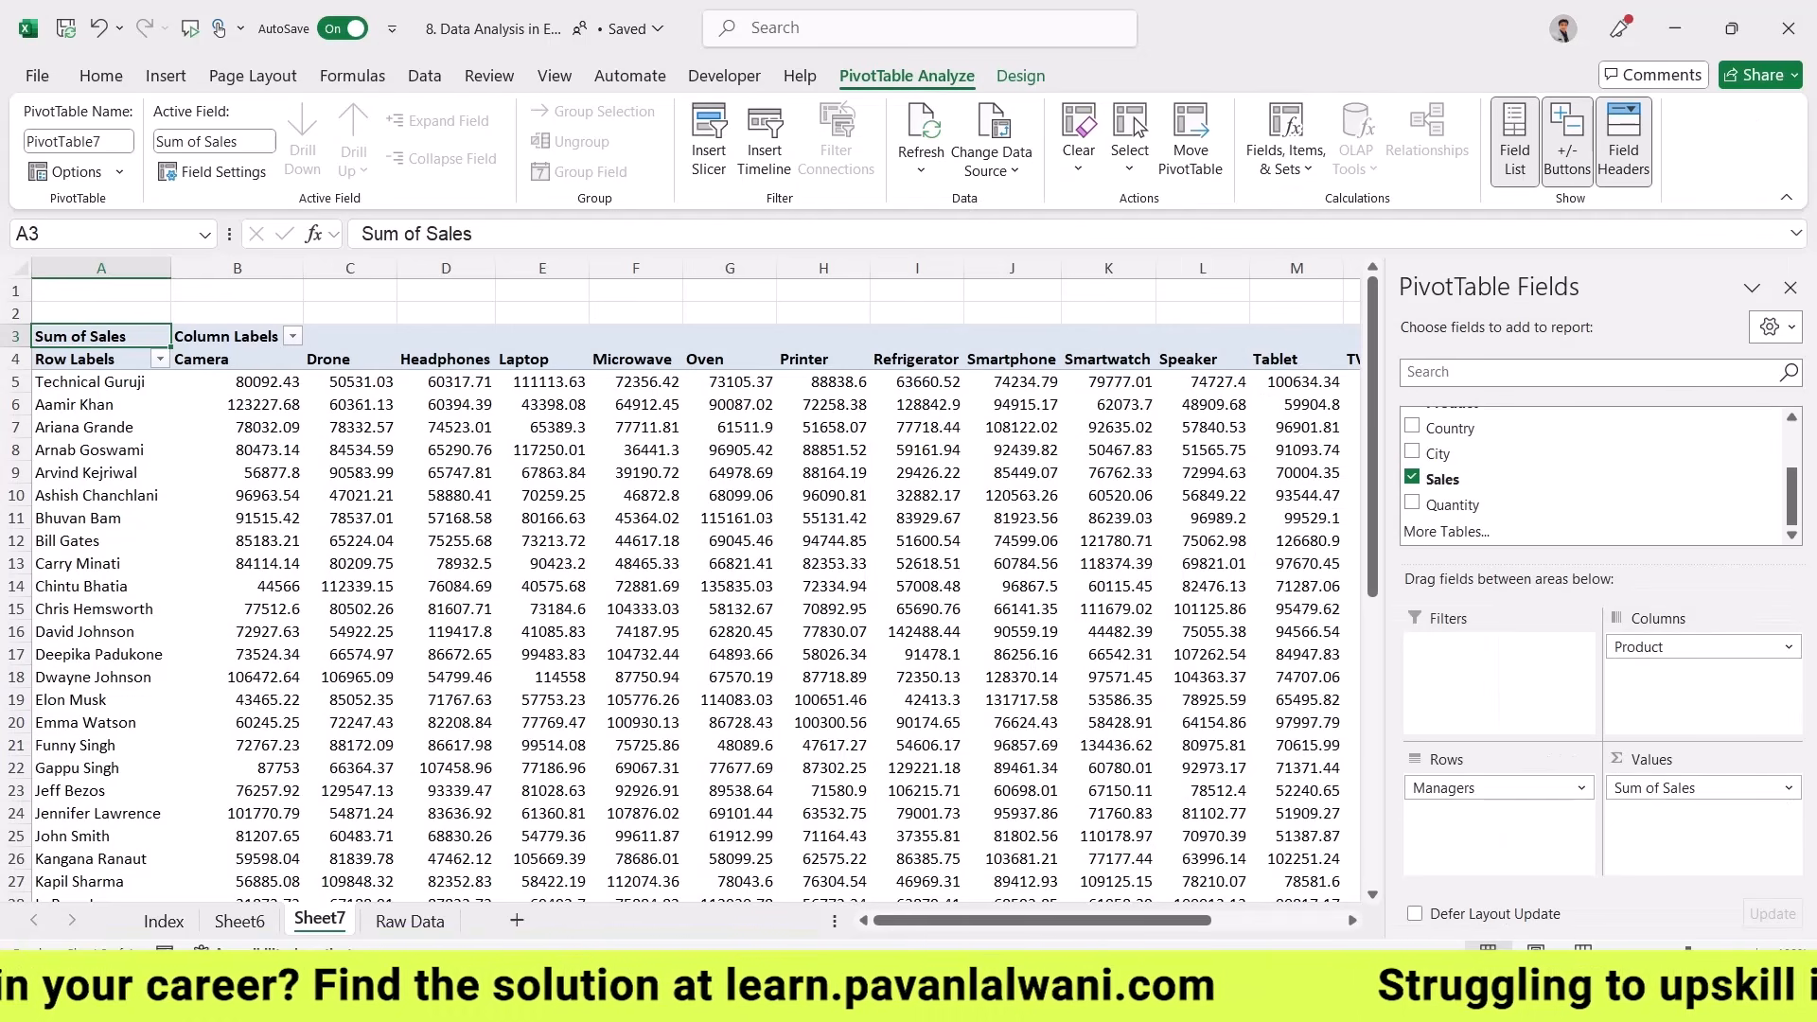
pyautogui.scroll(2, 696, 580)
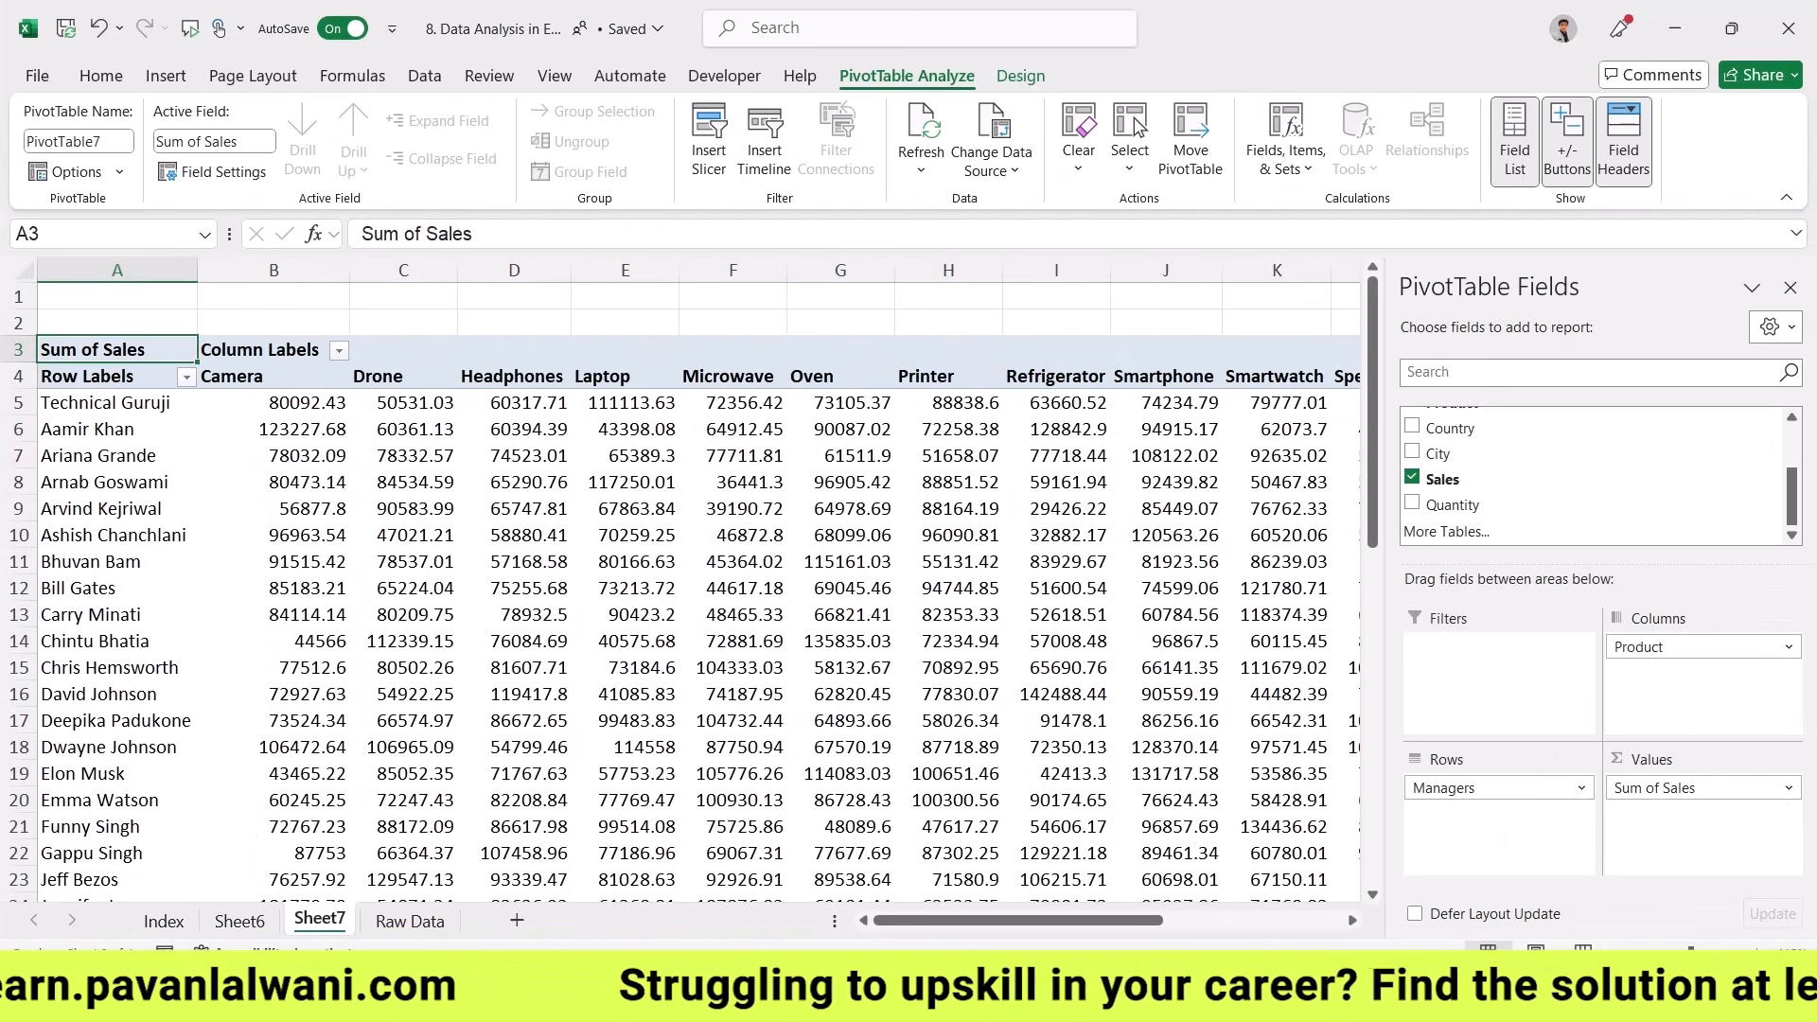
# - Delete the old PivotTable worksheet Sheet6 from the workbook
pyautogui.moveTo(901, 633)
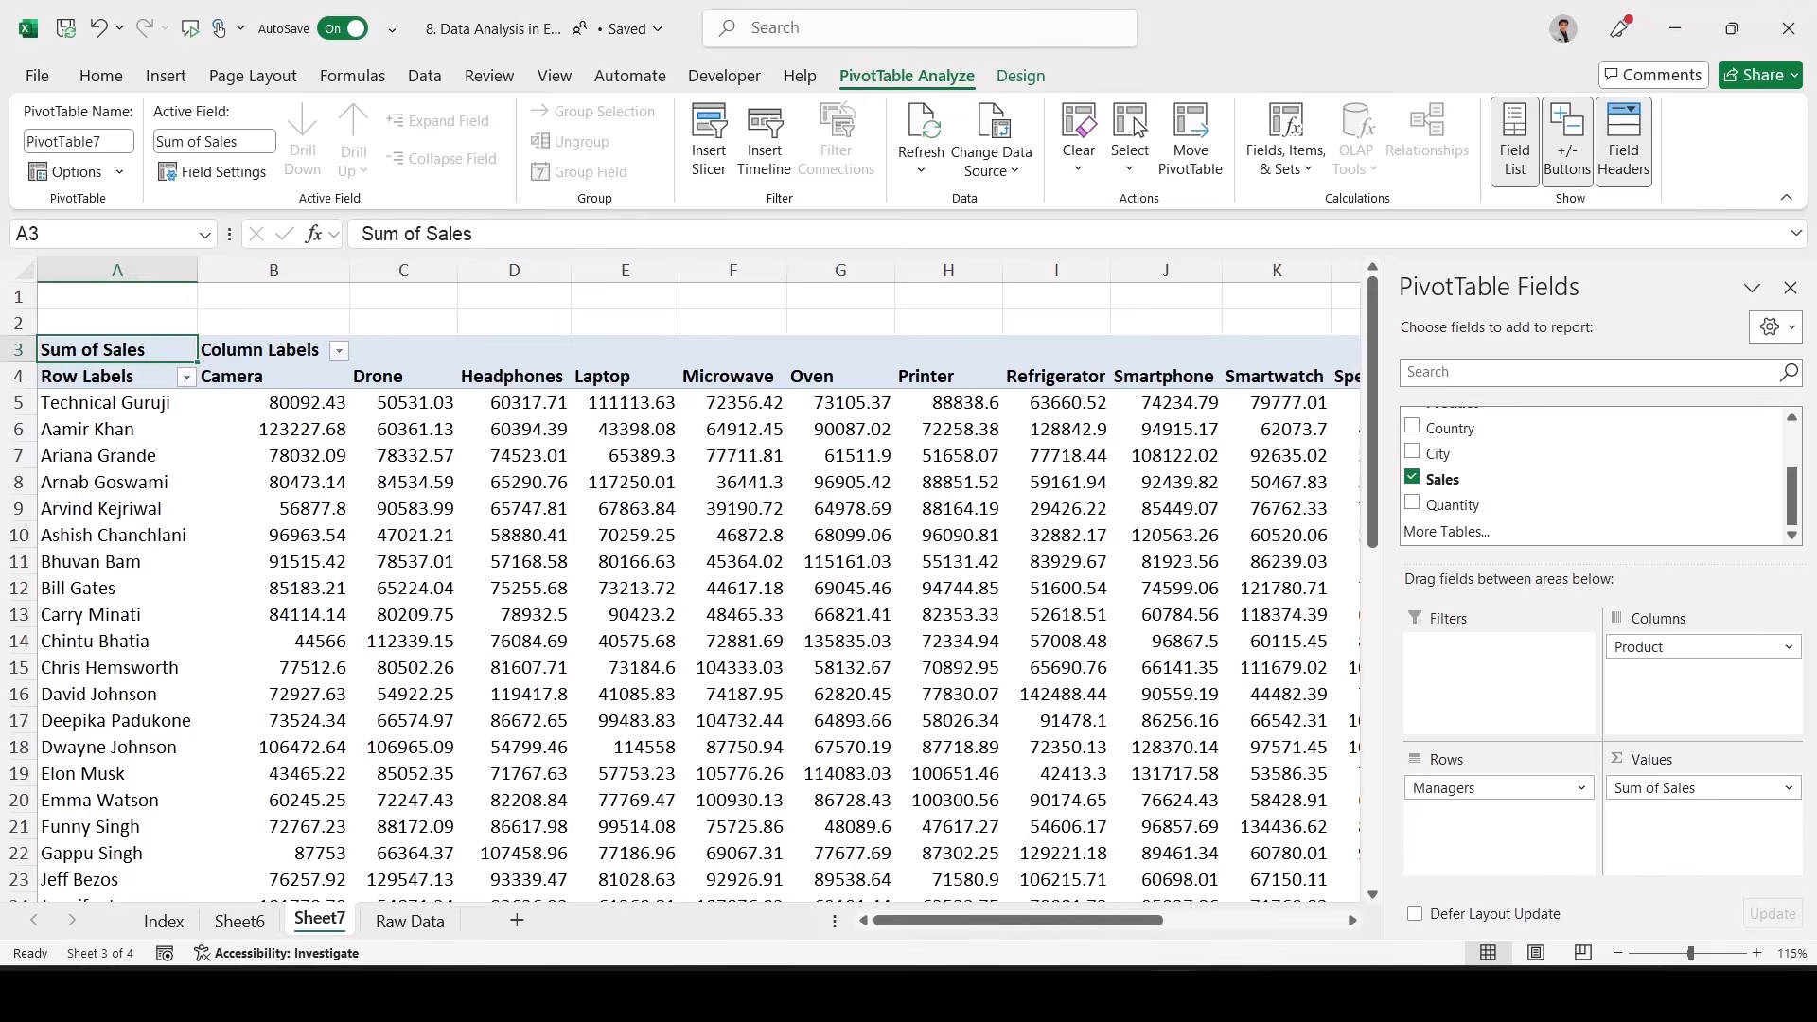
pyautogui.click(239, 921)
pyautogui.rightClick(239, 921)
pyautogui.click(303, 540)
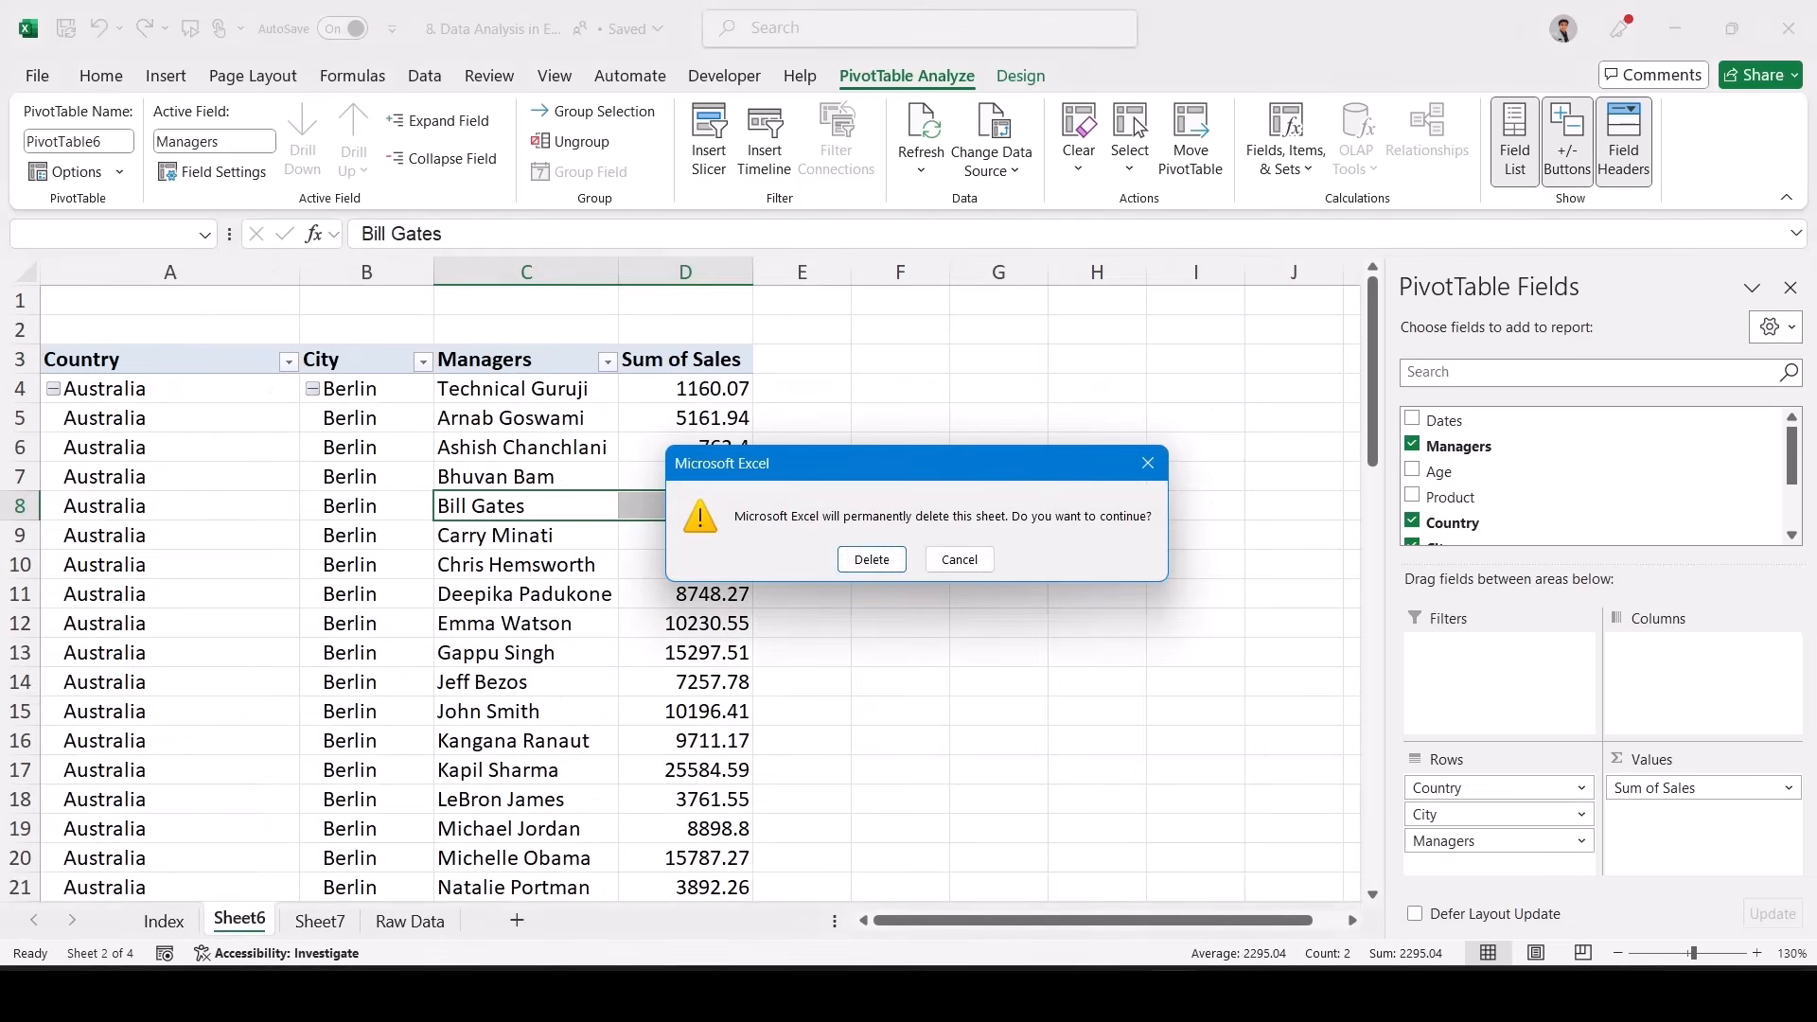
pyautogui.click(872, 560)
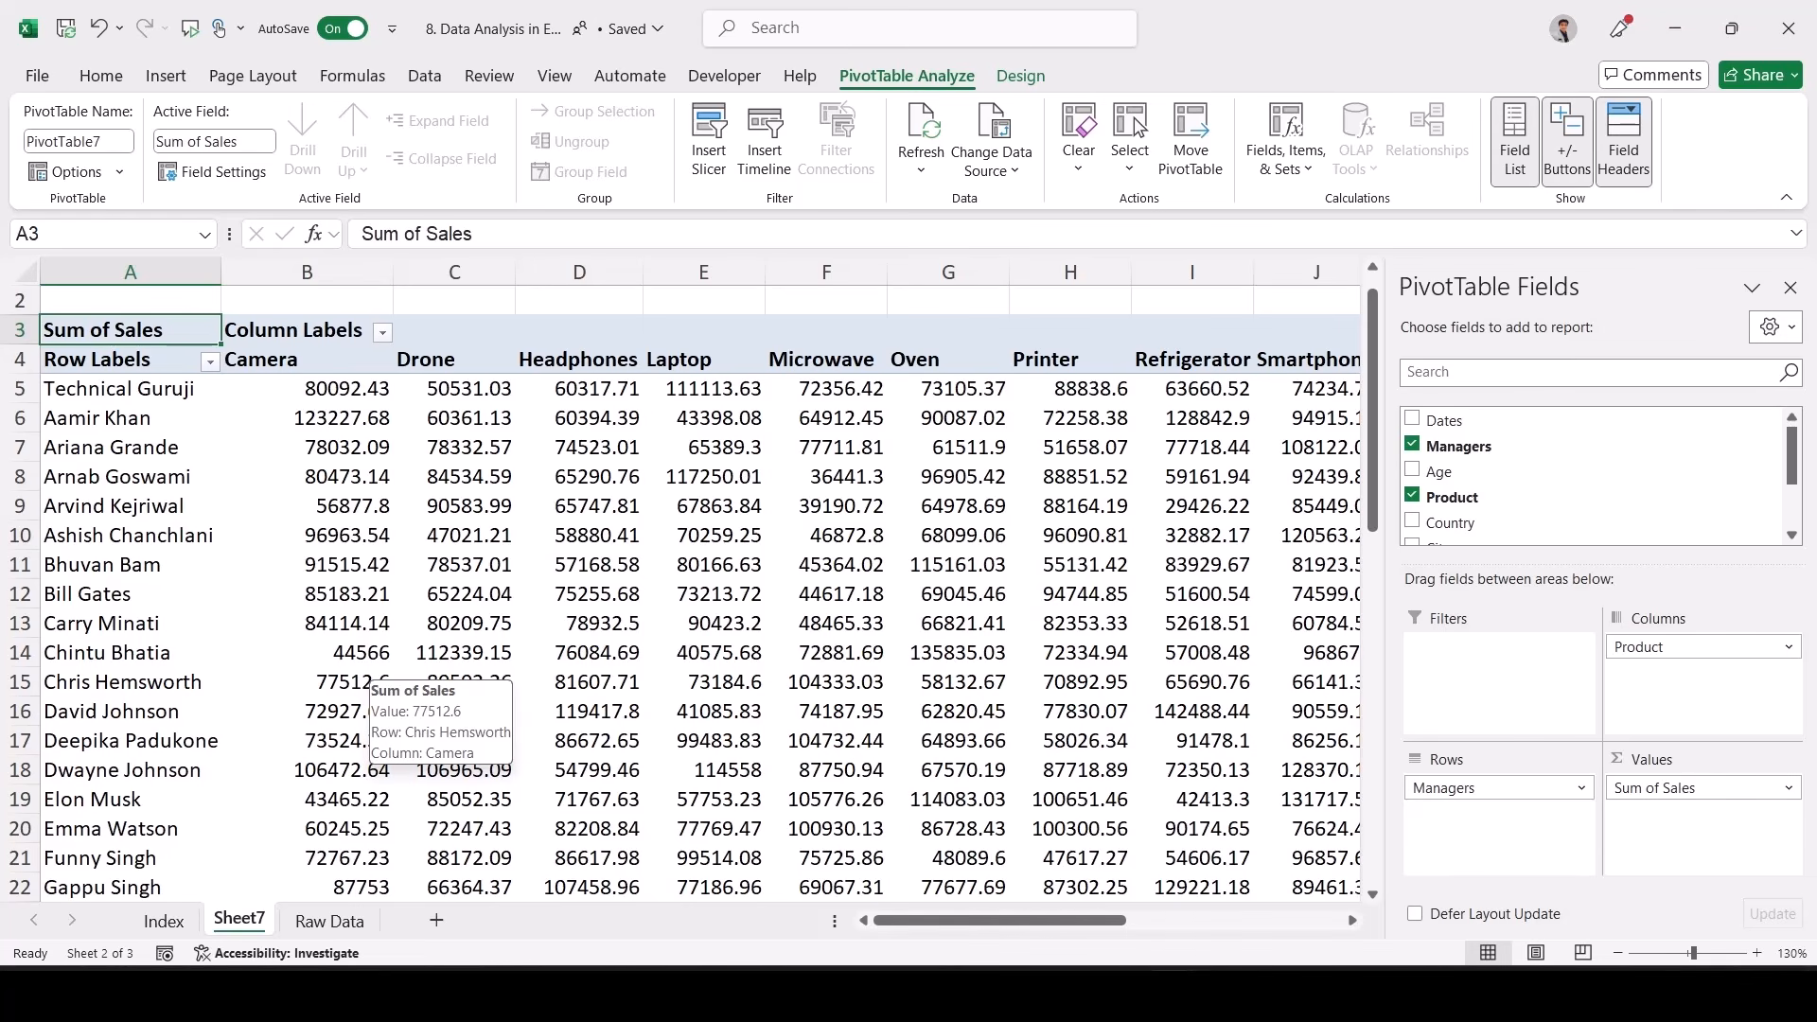
# - Show the managers-by-product PivotTable on Sheet7 in tabular form
pyautogui.click(1021, 75)
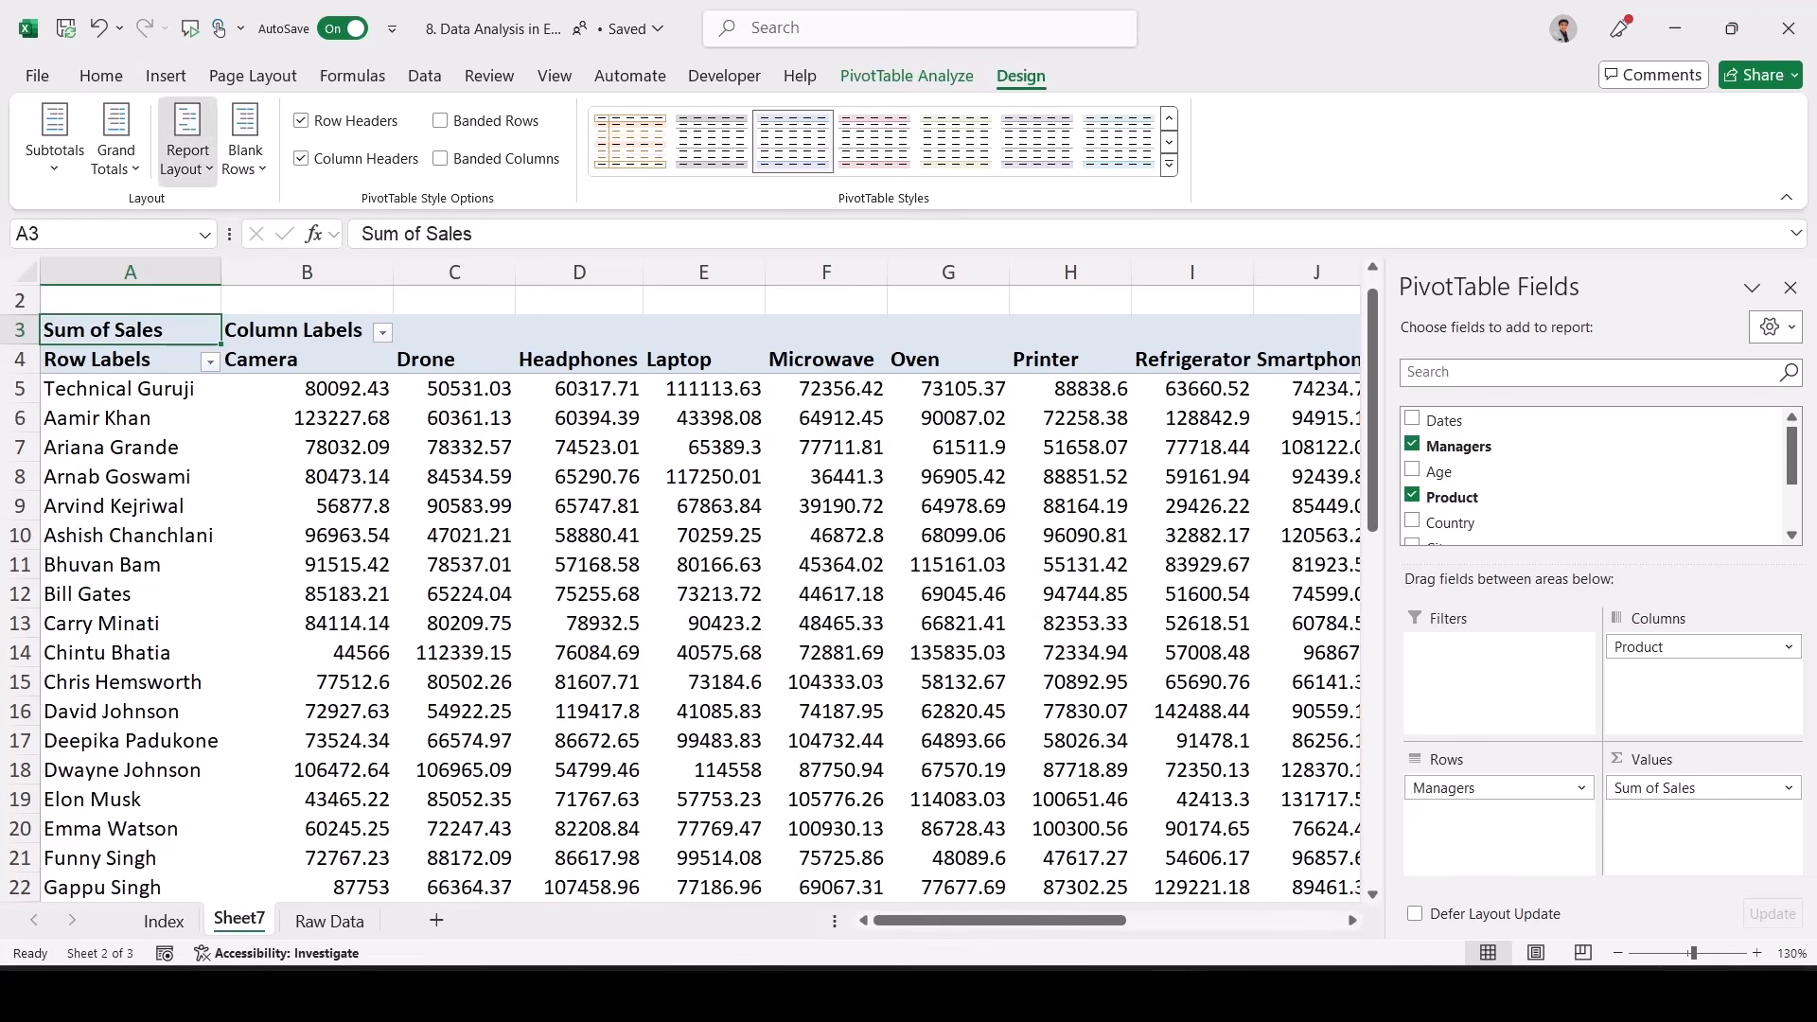
pyautogui.click(188, 142)
pyautogui.click(313, 333)
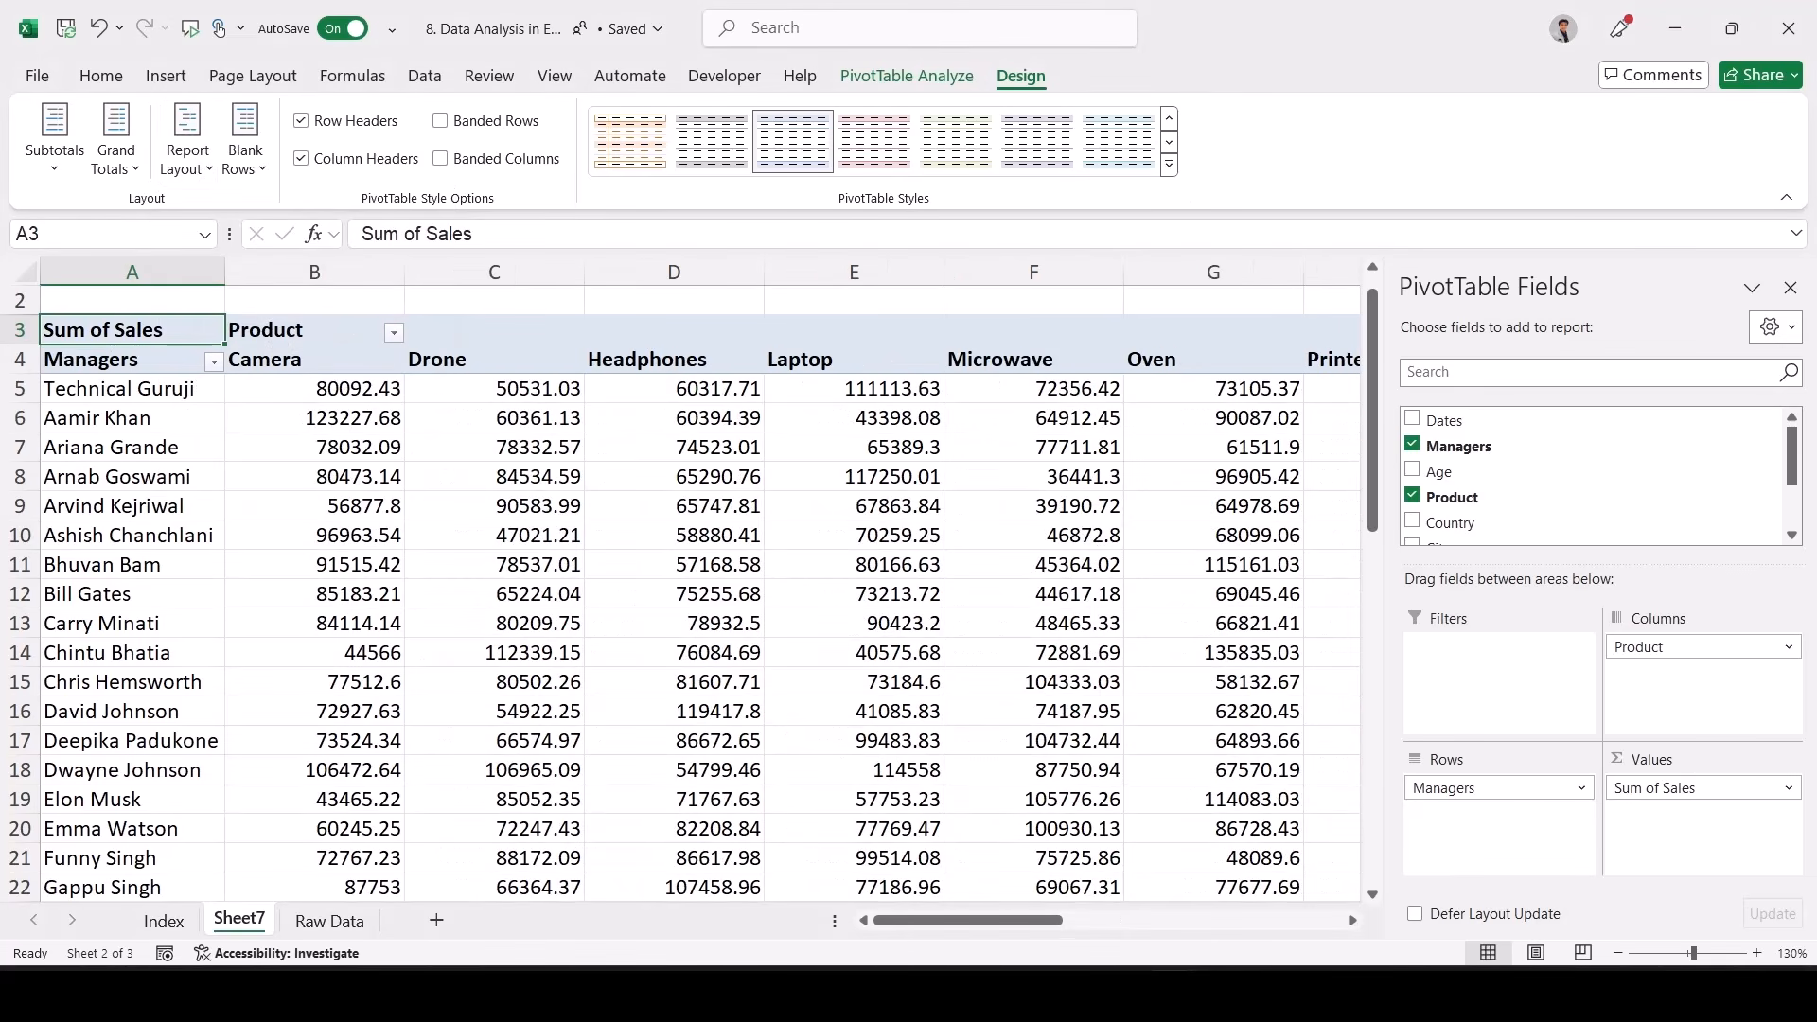
pyautogui.click(187, 149)
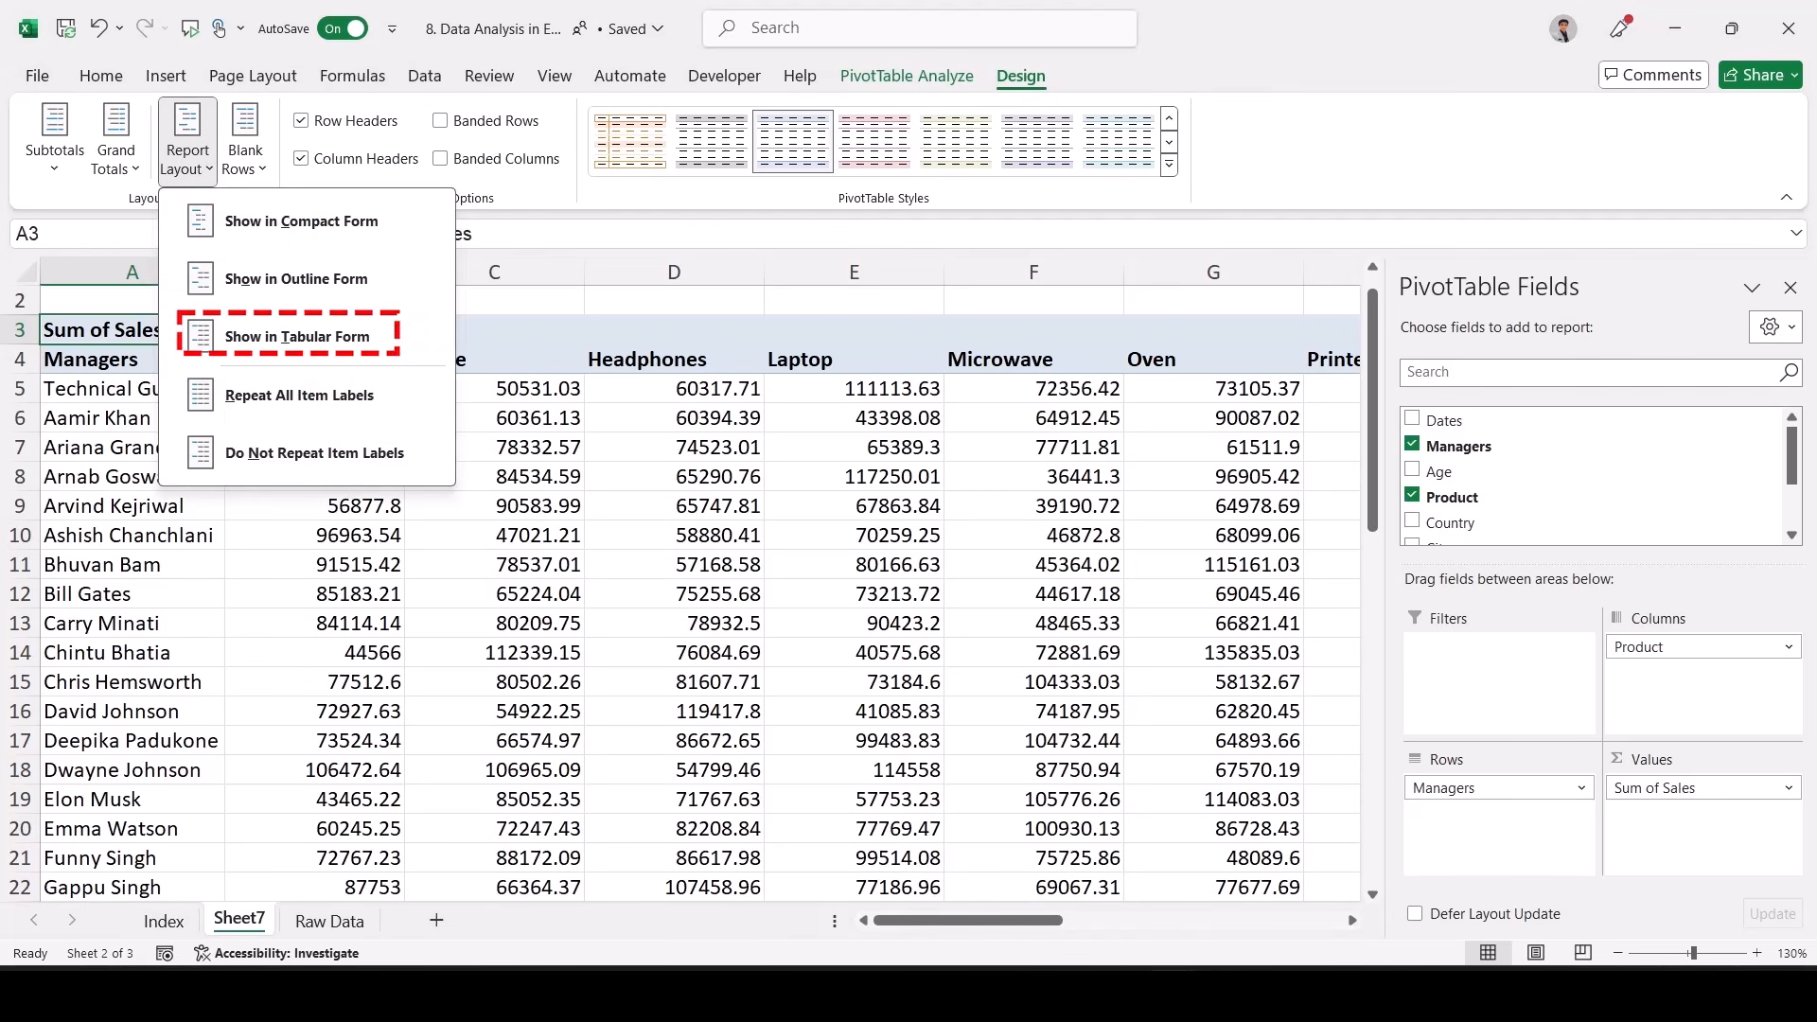
pyautogui.click(314, 595)
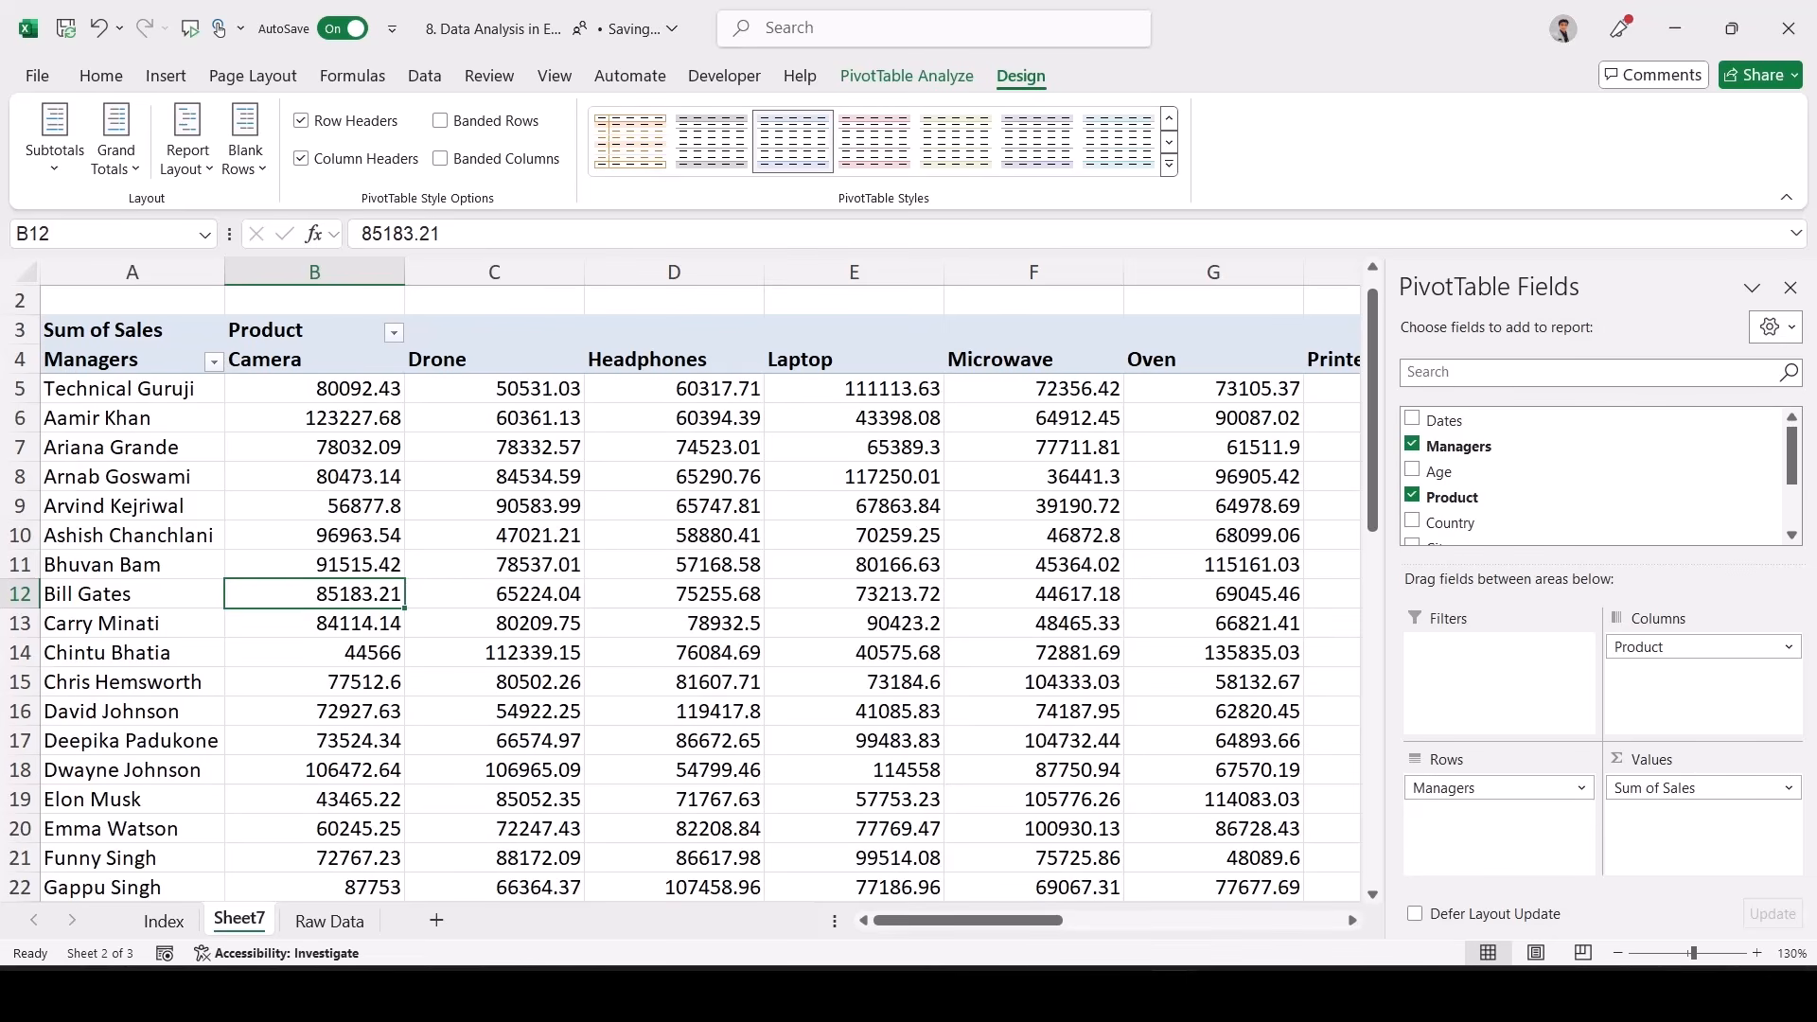
# - Extract the source records behind the Camera sales value in B5 to a new sheet and autofit all its columns
pyautogui.click(341, 384)
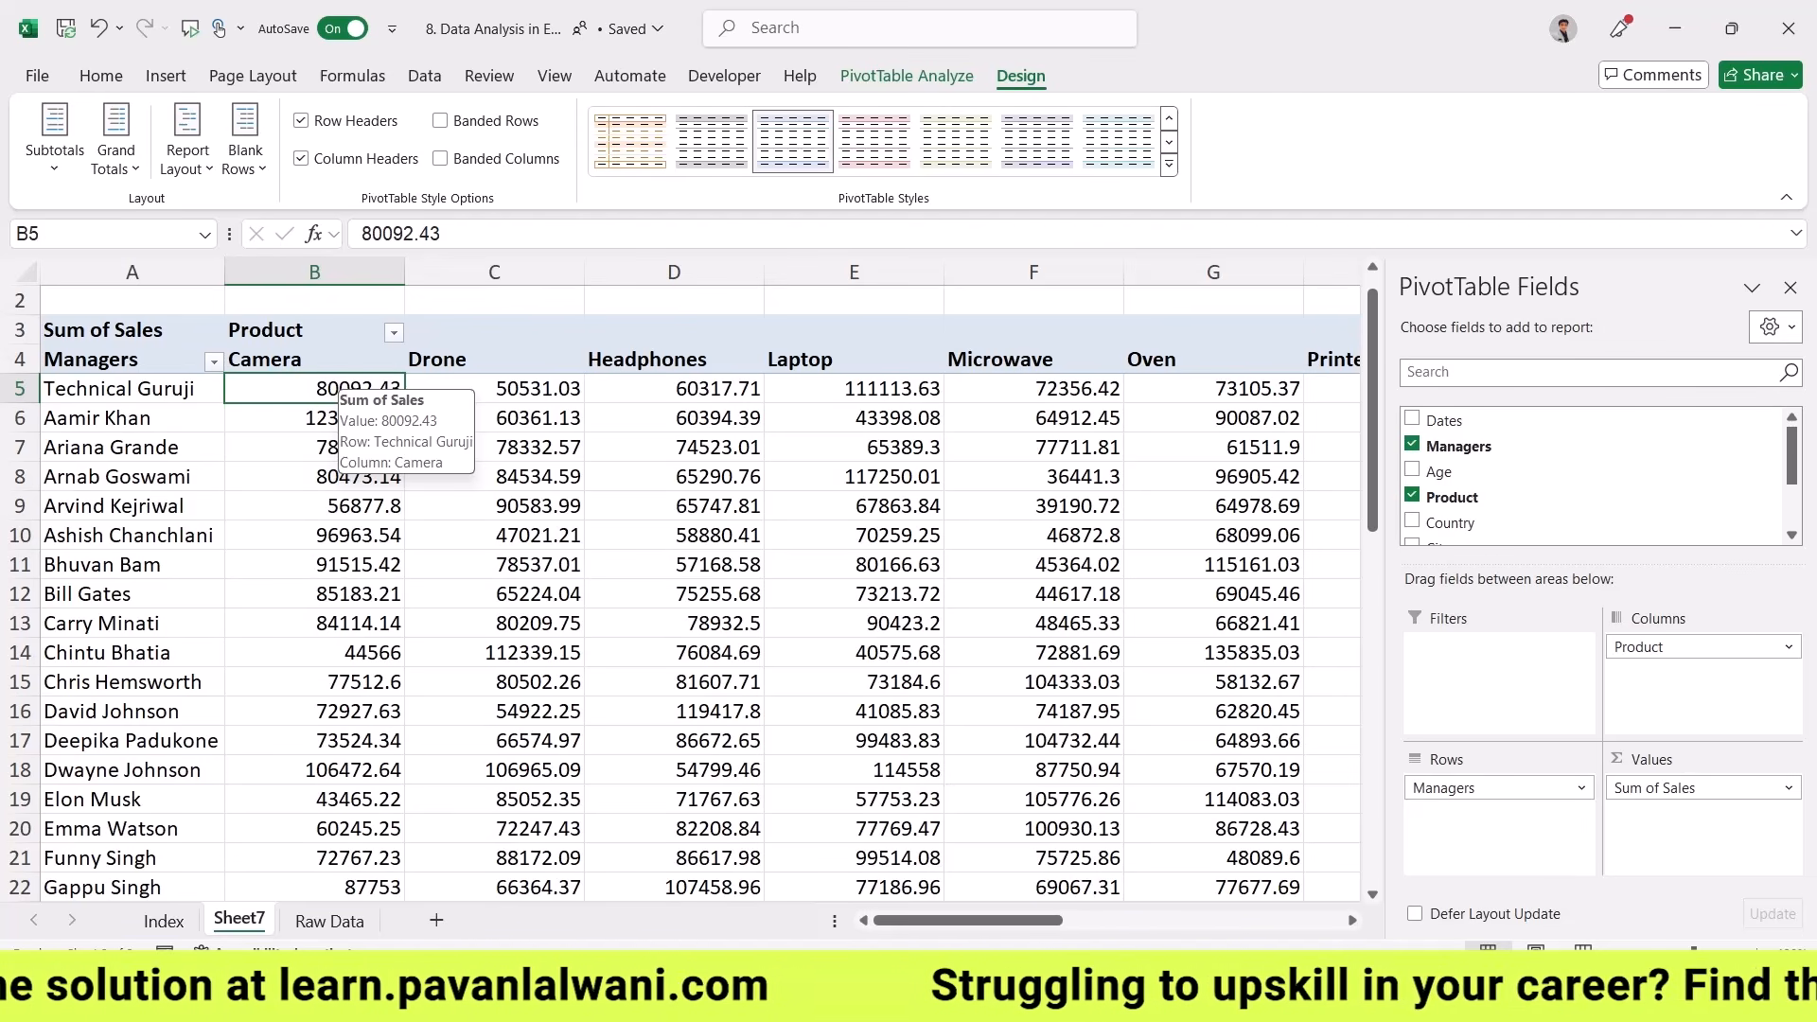
pyautogui.doubleClick(327, 386)
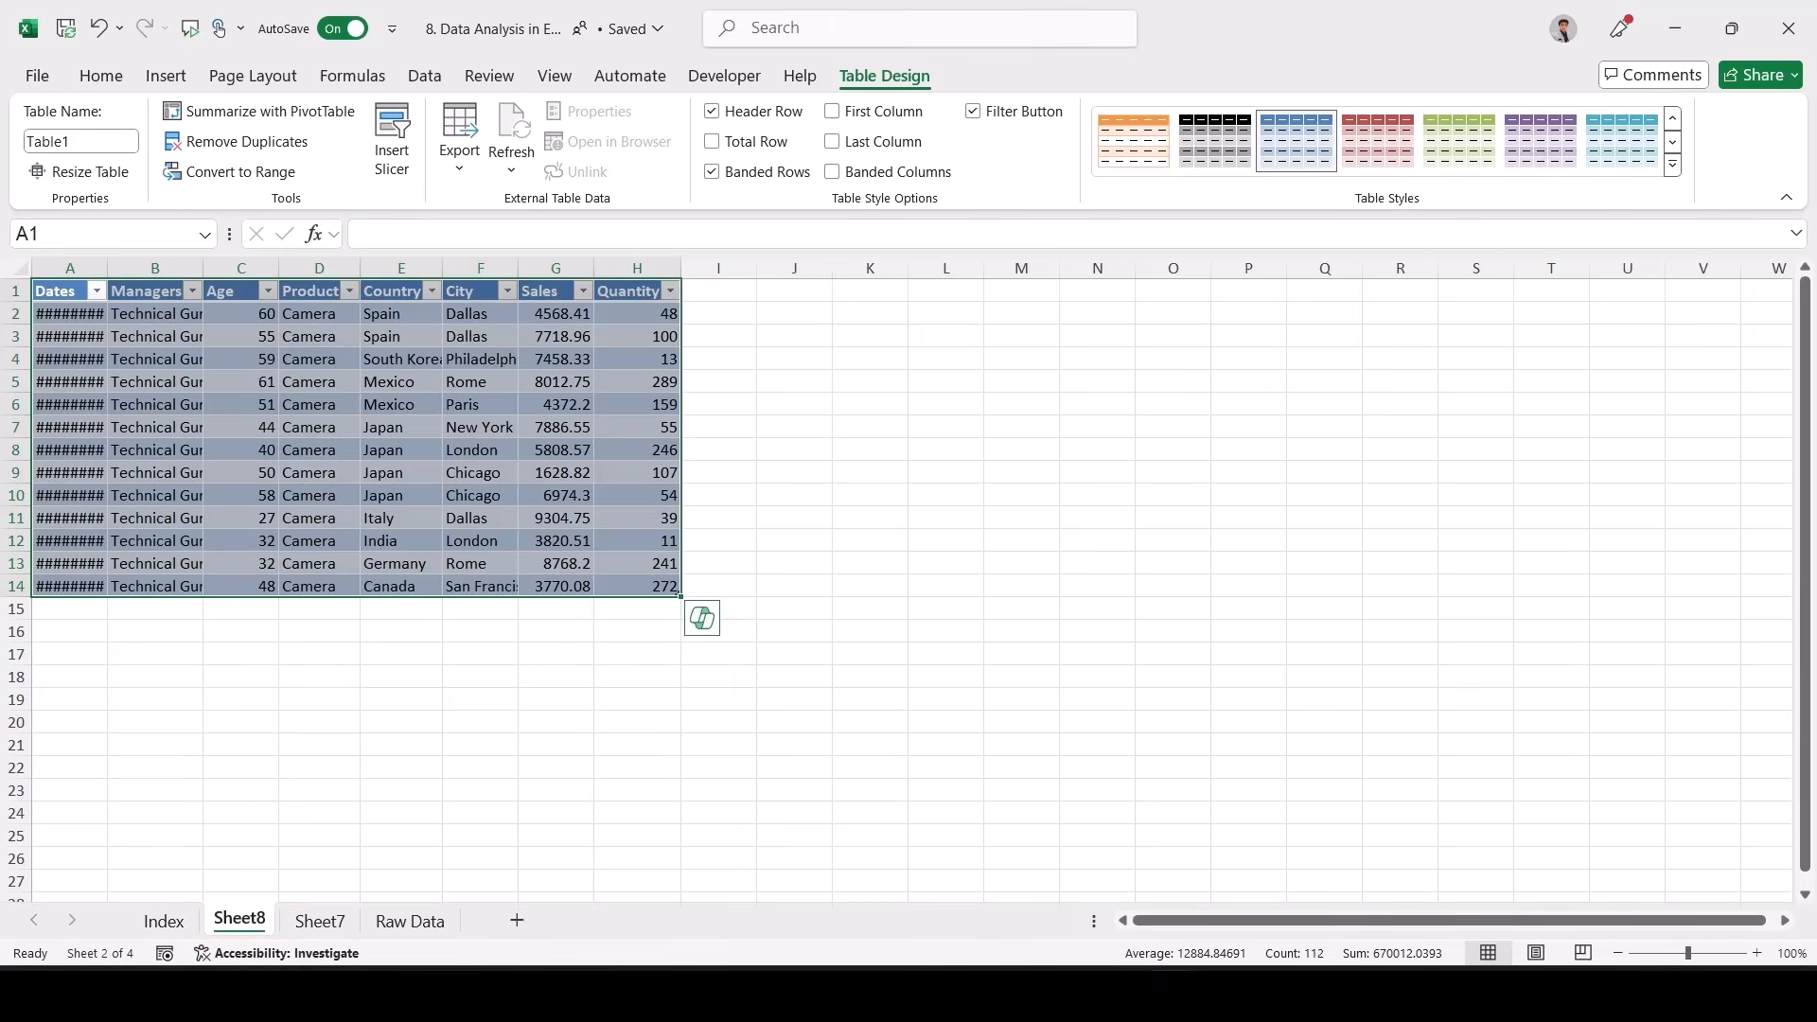
pyautogui.scroll(3, 899, 577)
pyautogui.click(33, 274)
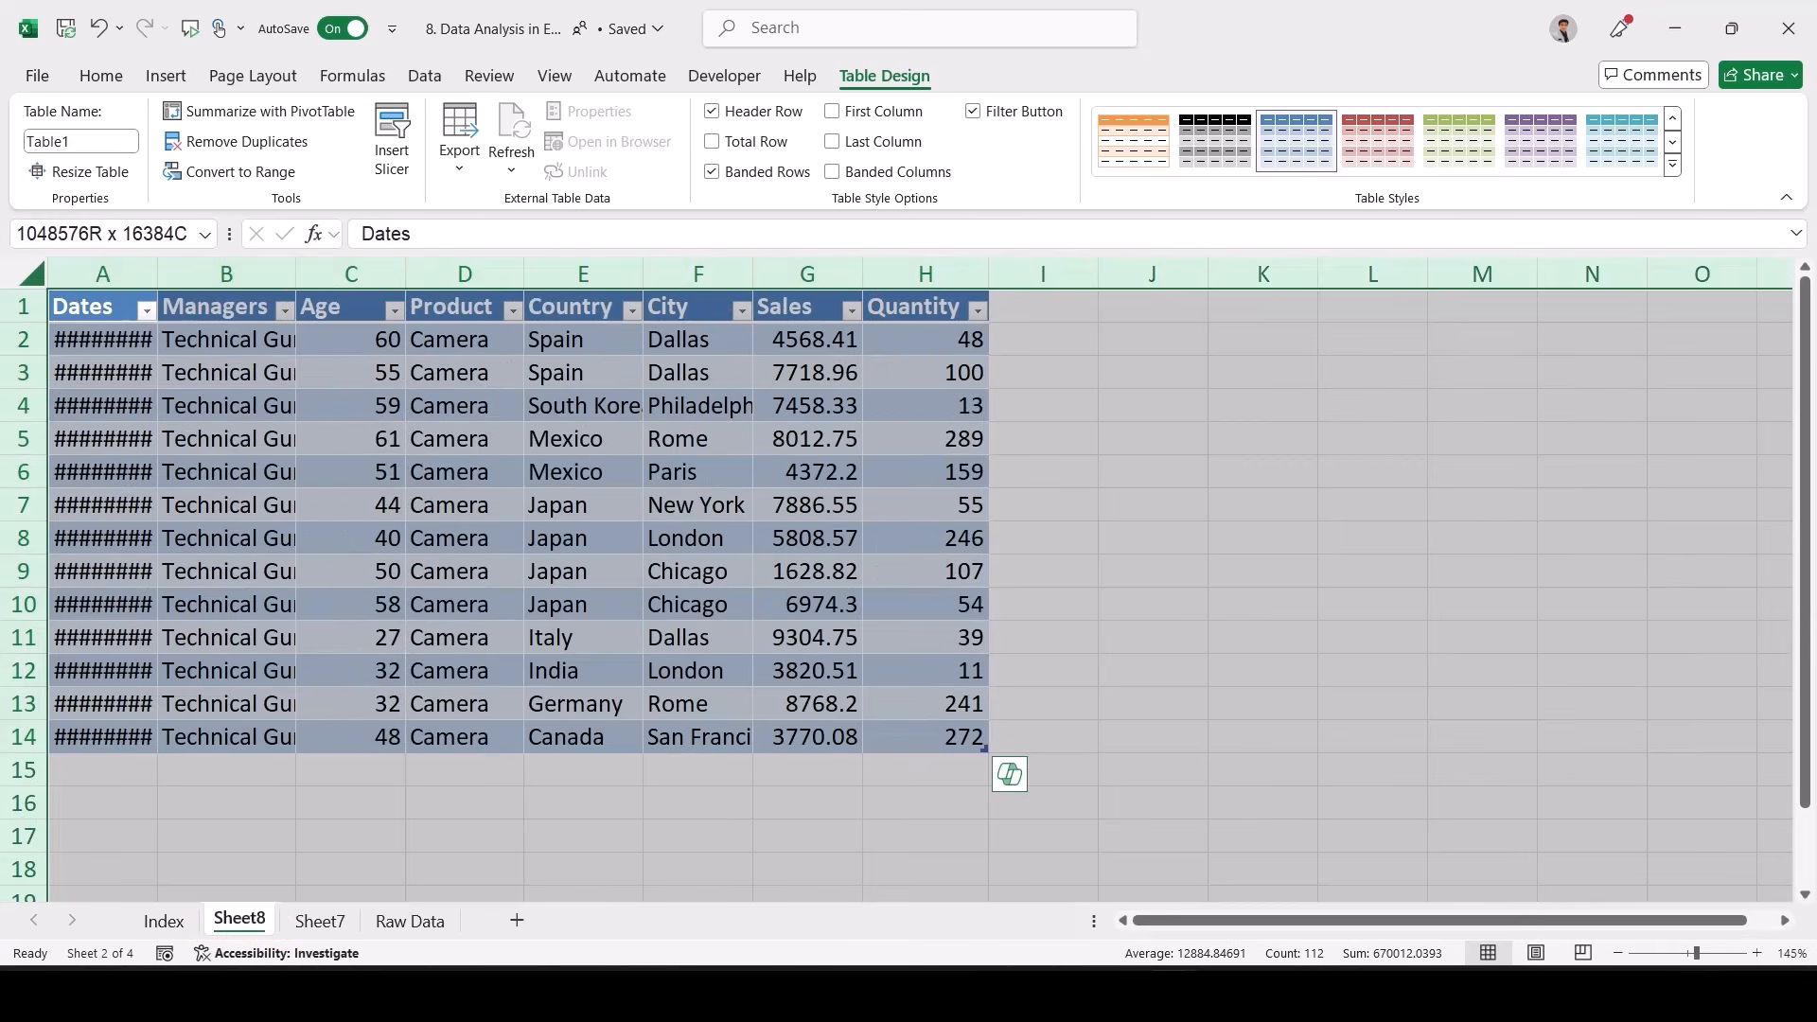
pyautogui.doubleClick(157, 274)
pyautogui.click(664, 372)
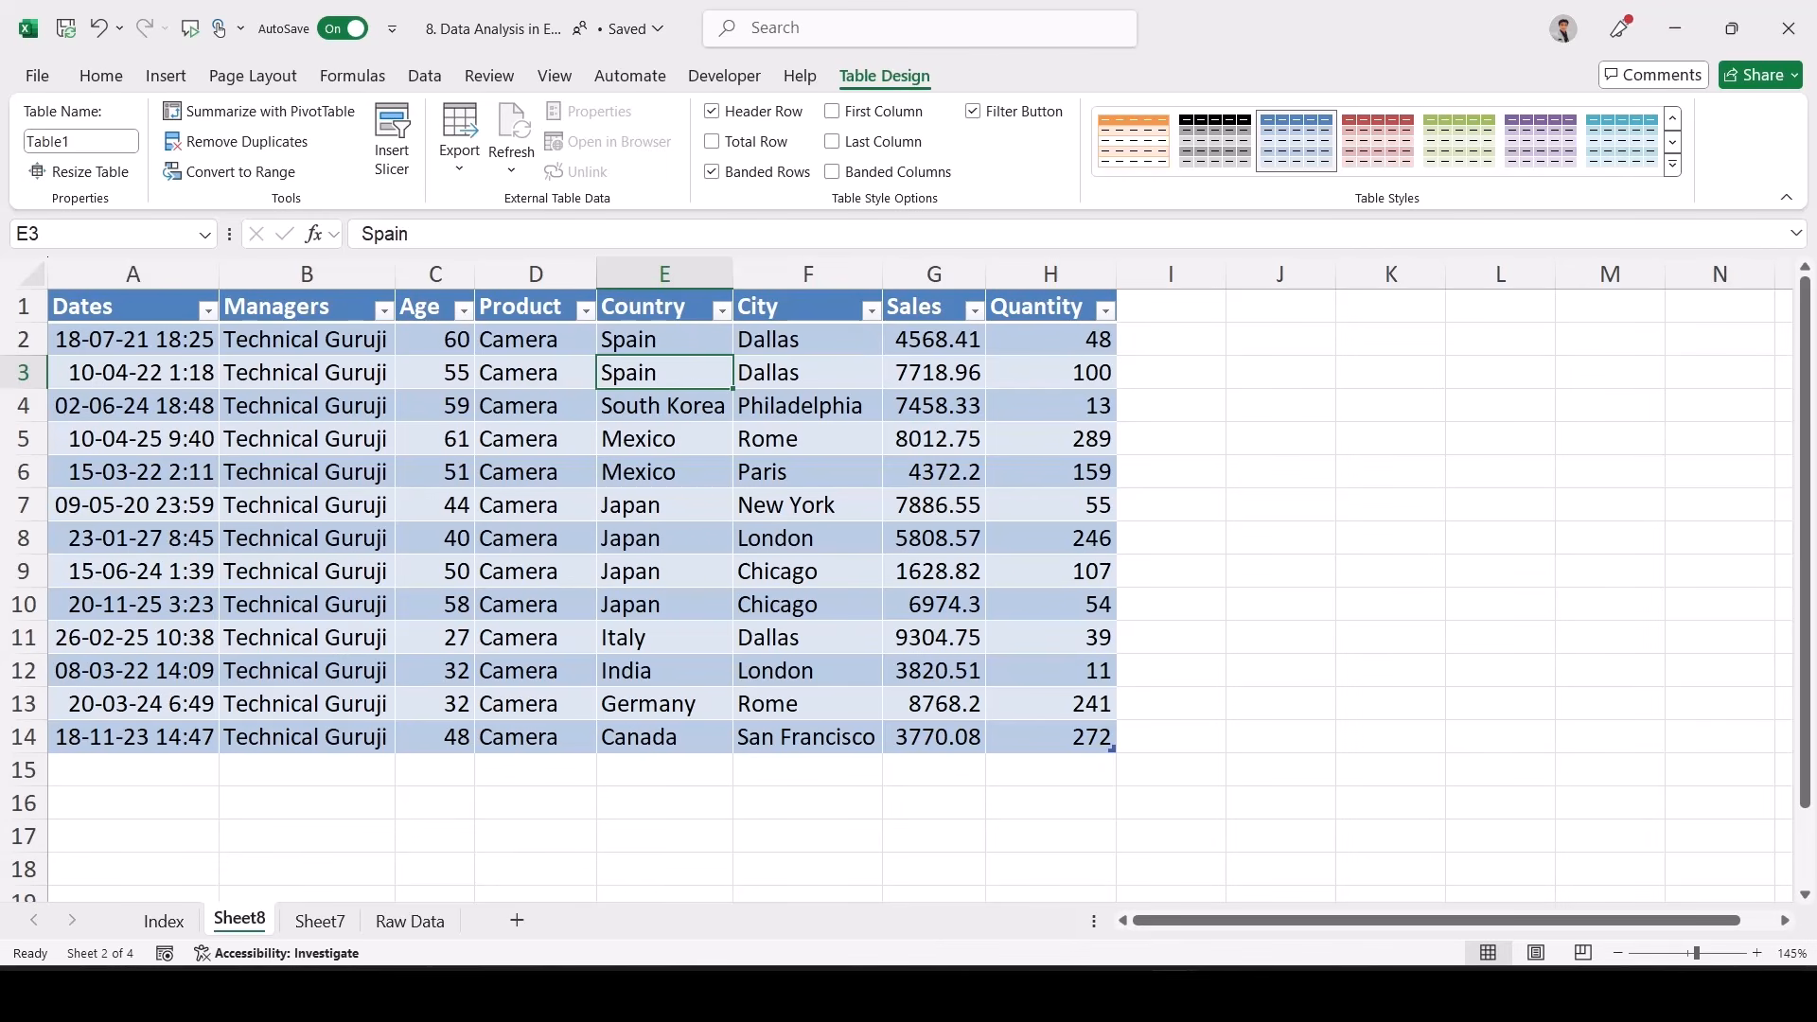
# - Check the total of the extracted Sales column, look at the Raw Data sheet and return to the PivotTable sheet
pyautogui.click(935, 274)
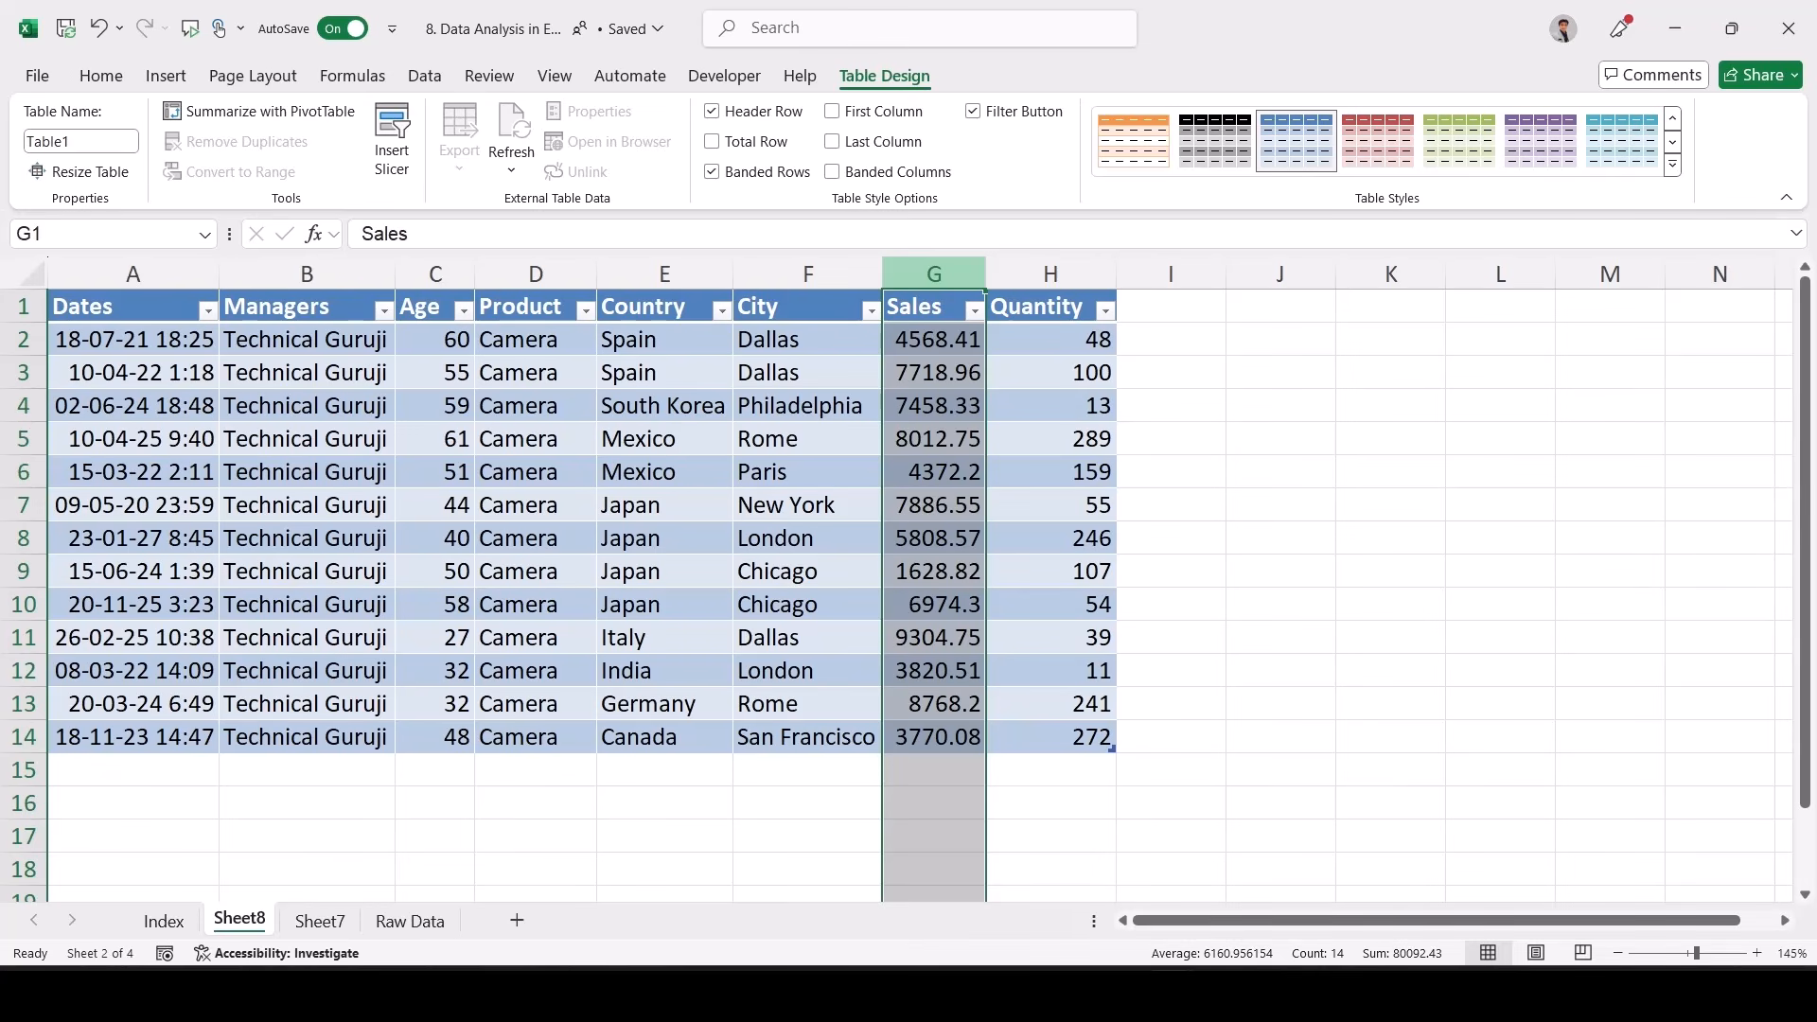
pyautogui.click(411, 922)
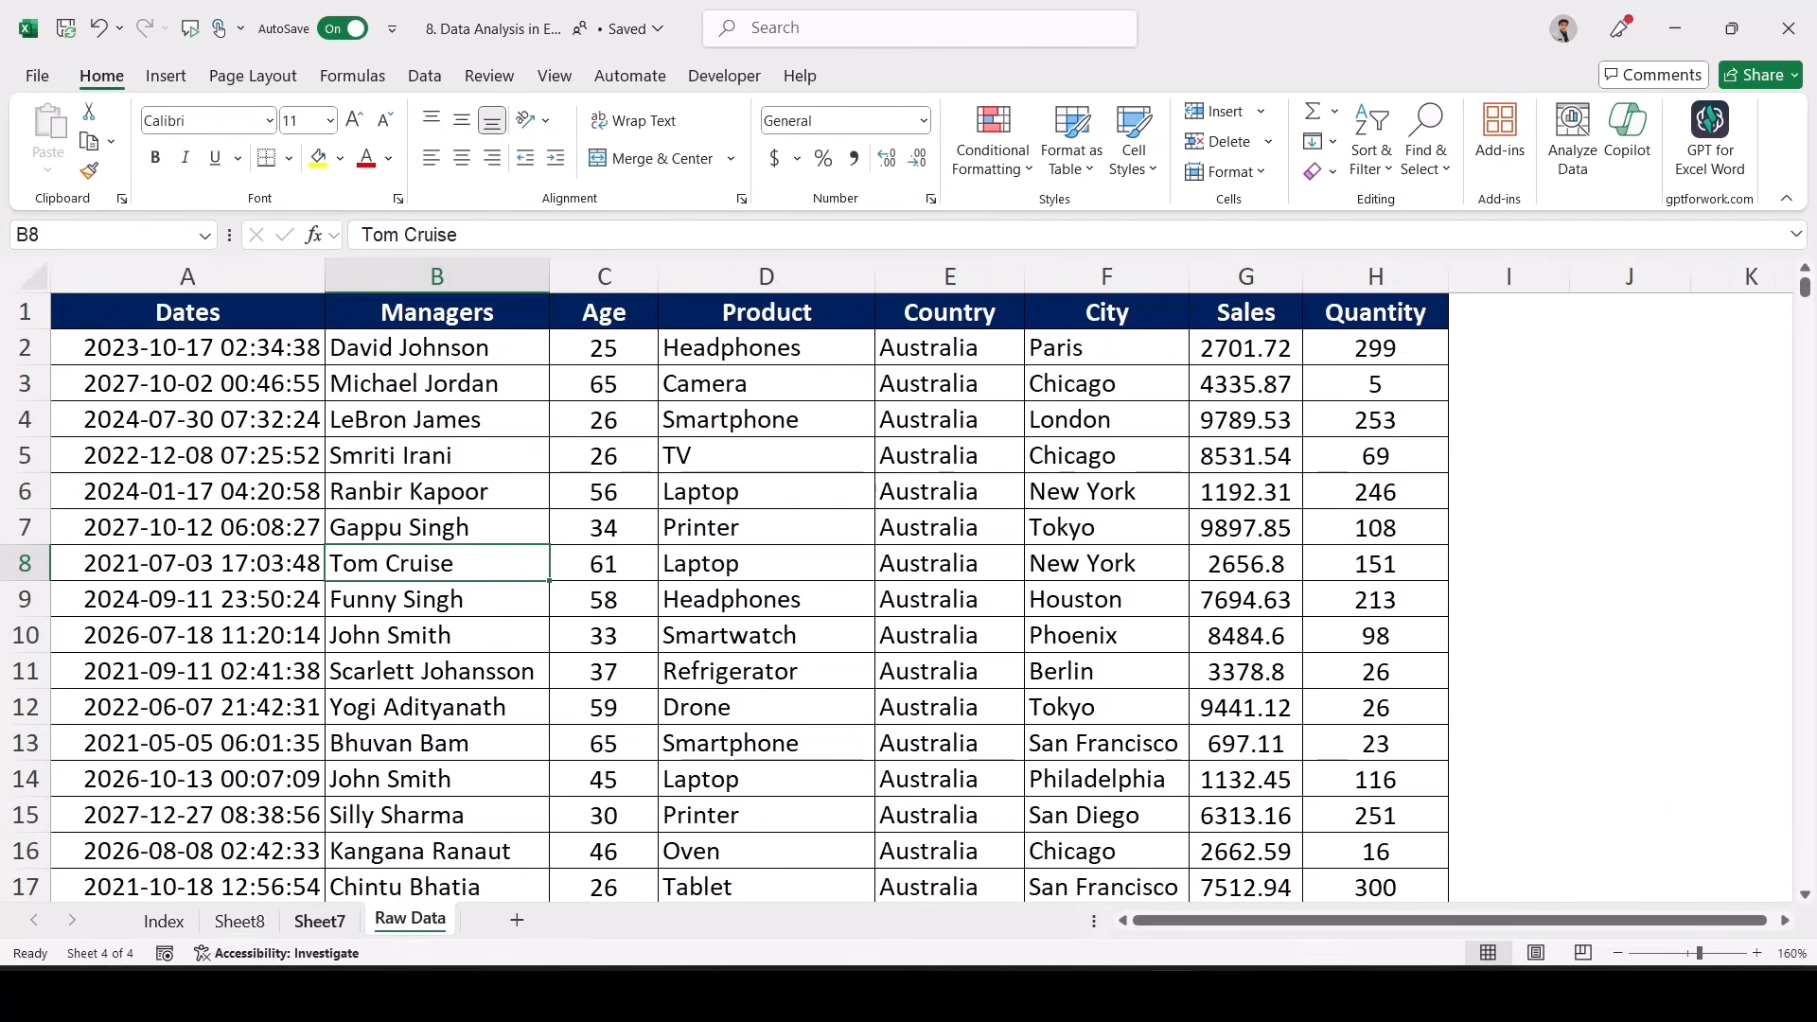
pyautogui.click(320, 920)
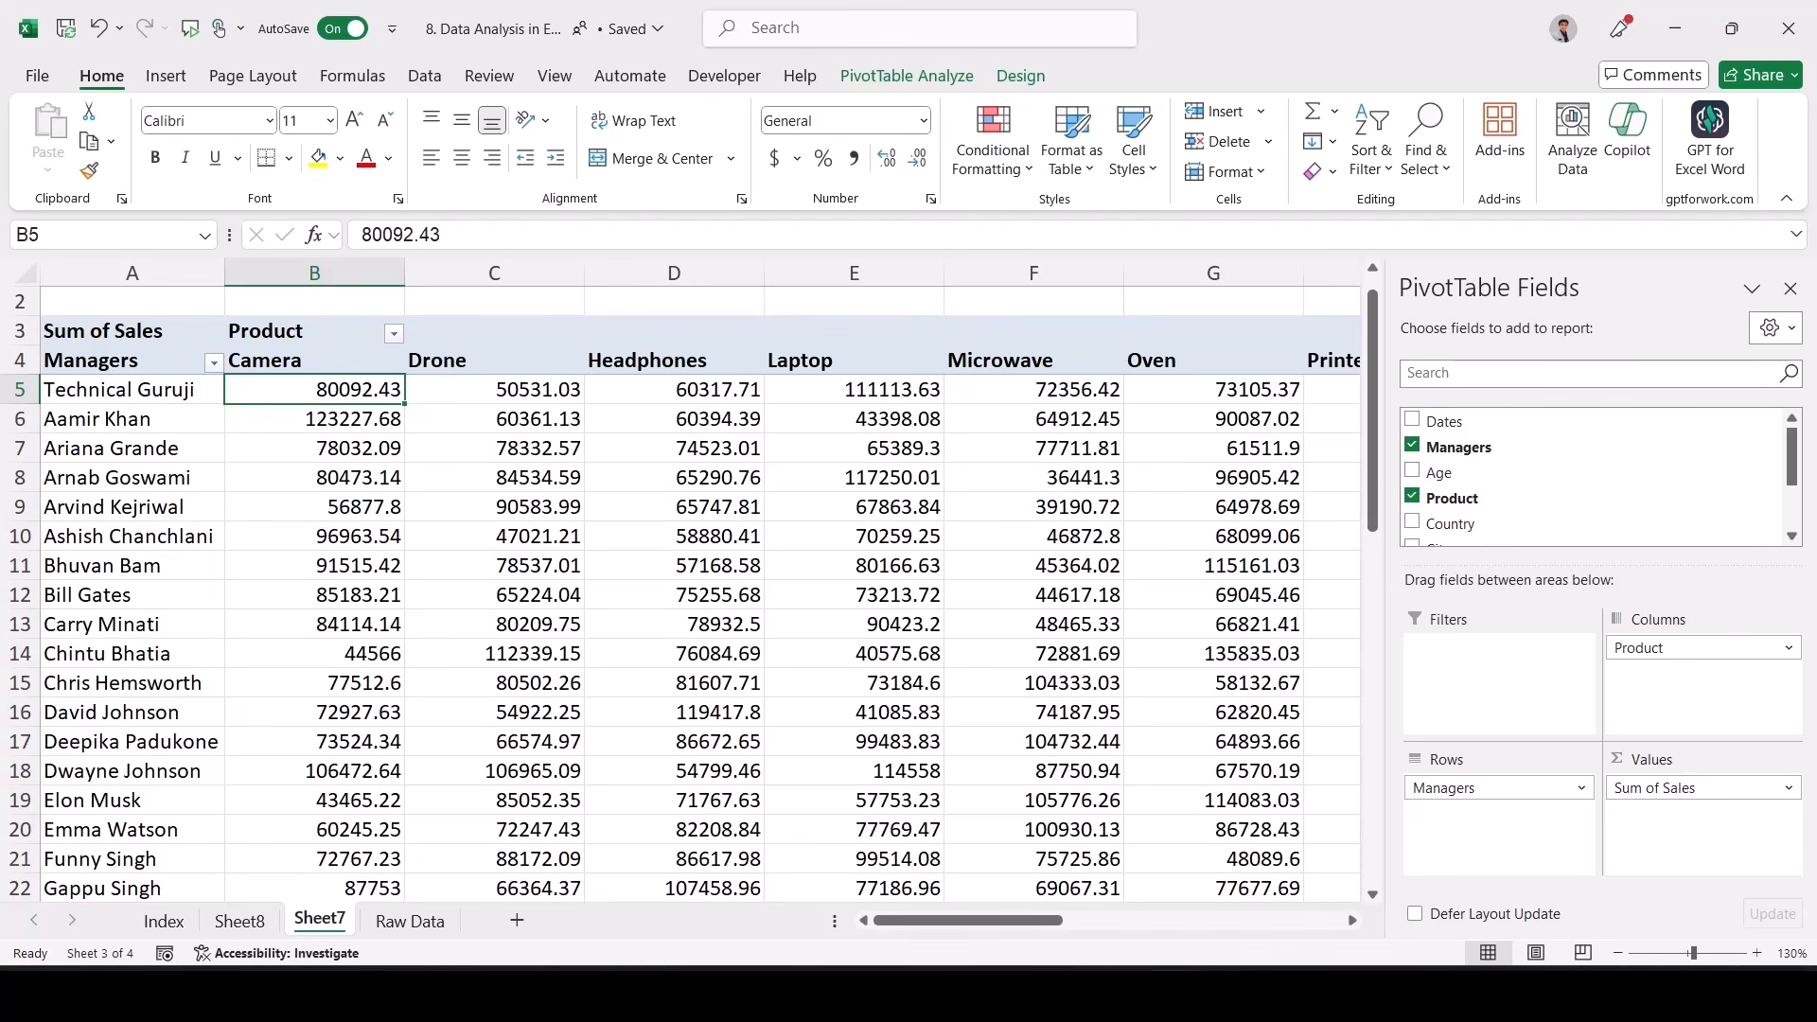
# - Extract the source records behind the Drone sales value in C11 to another new sheet
pyautogui.click(528, 565)
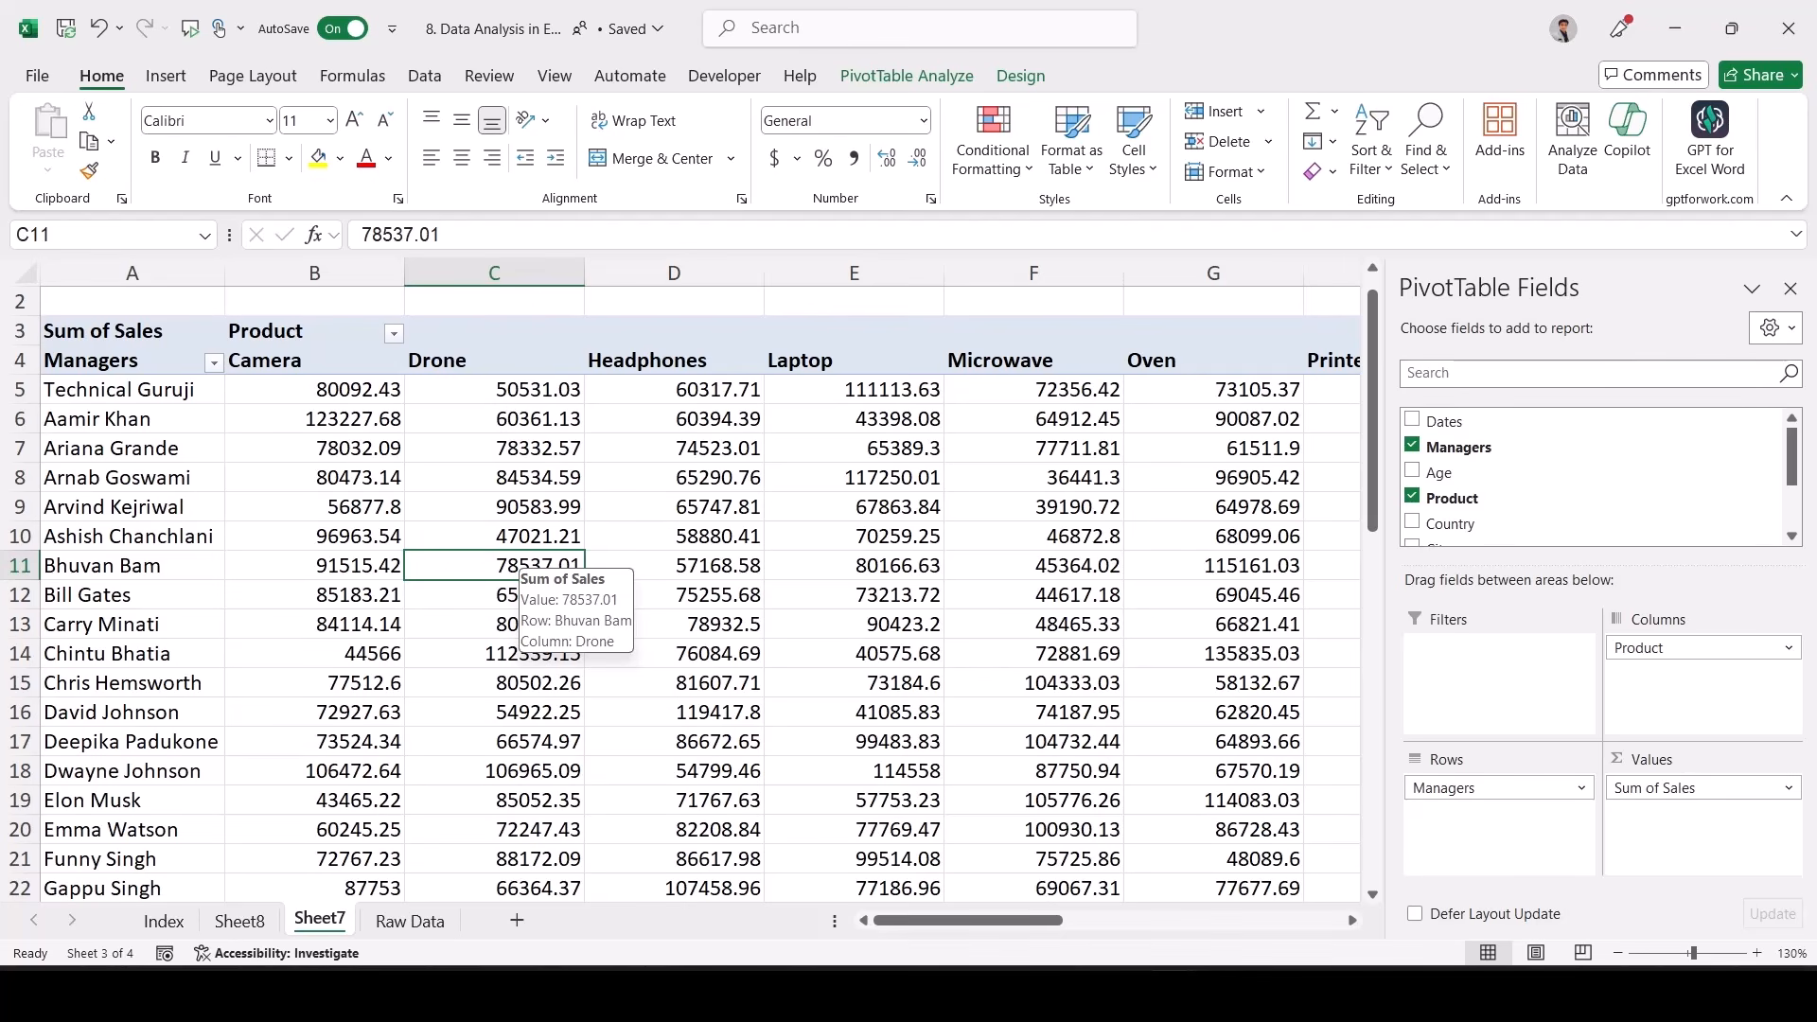
pyautogui.doubleClick(481, 561)
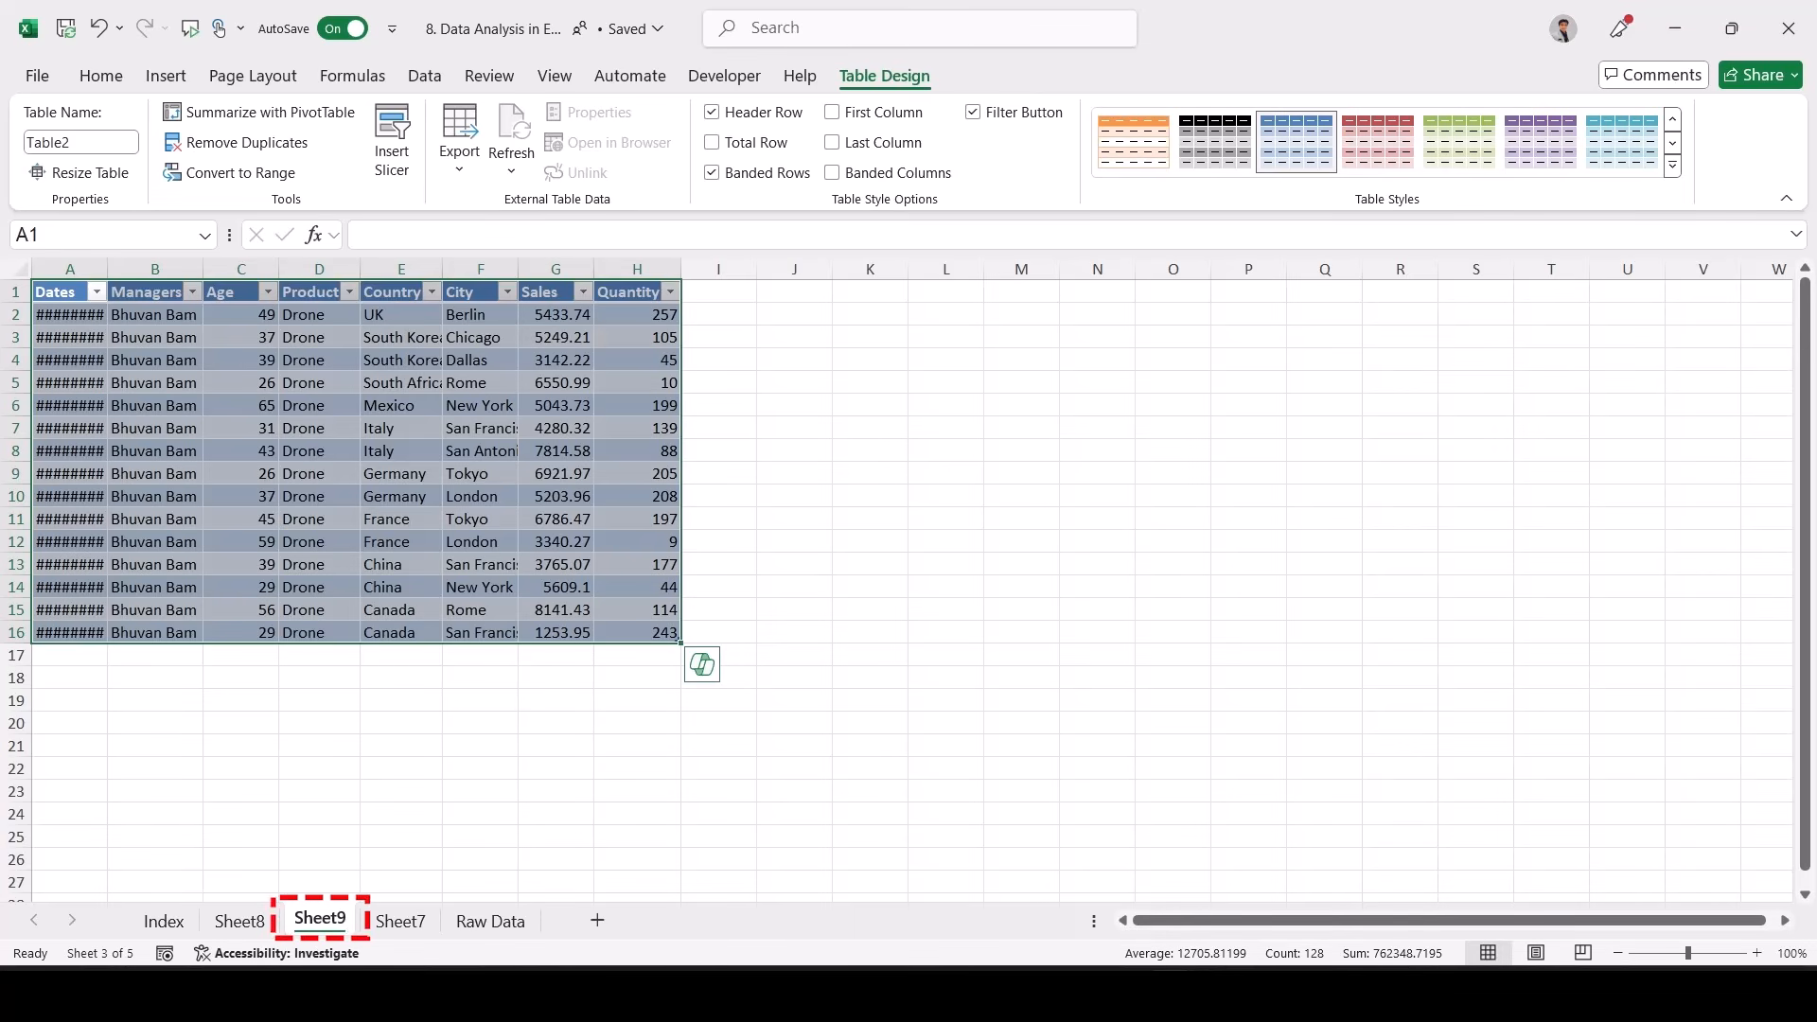
pyautogui.keyDown('ctrl'); pyautogui.scroll(2, 786, 804); pyautogui.keyUp('ctrl')
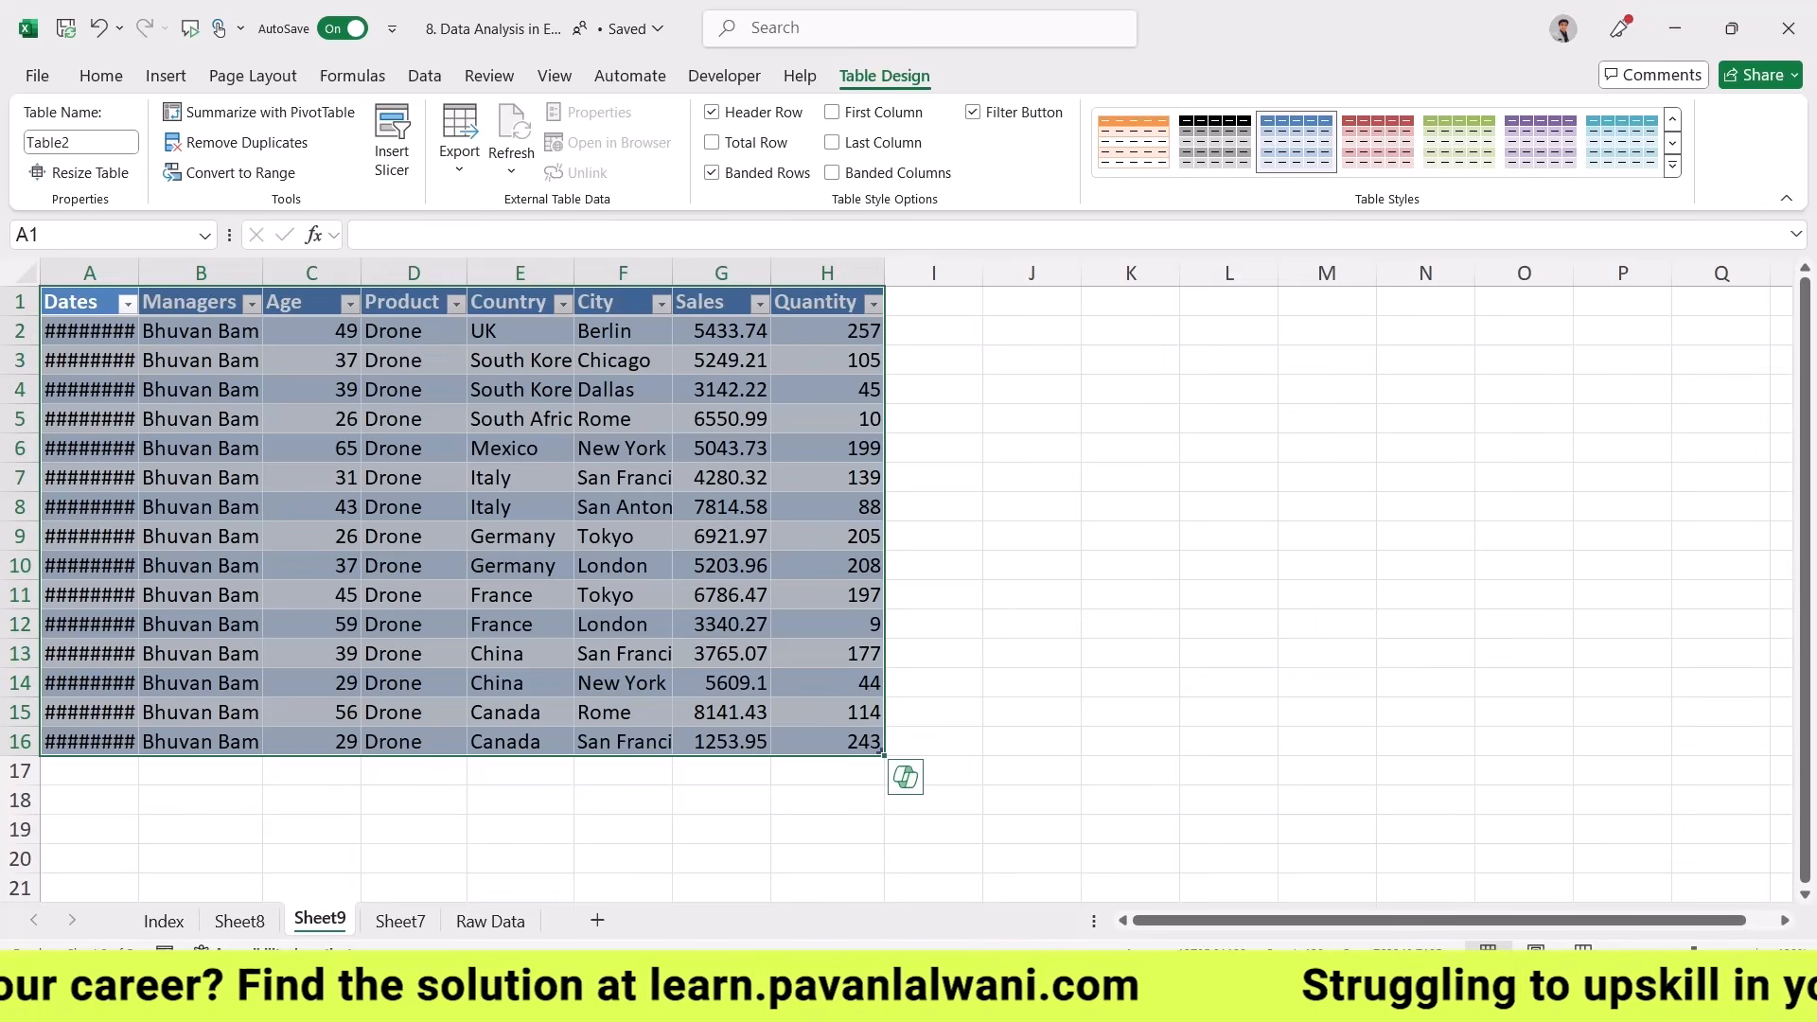
# - Delete the extracted detail sheets Sheet8 and Sheet9 together with the PivotTable sheet Sheet7
pyautogui.click(401, 921)
pyautogui.keyDown('ctrl'); pyautogui.click(320, 921); pyautogui.keyUp('ctrl')
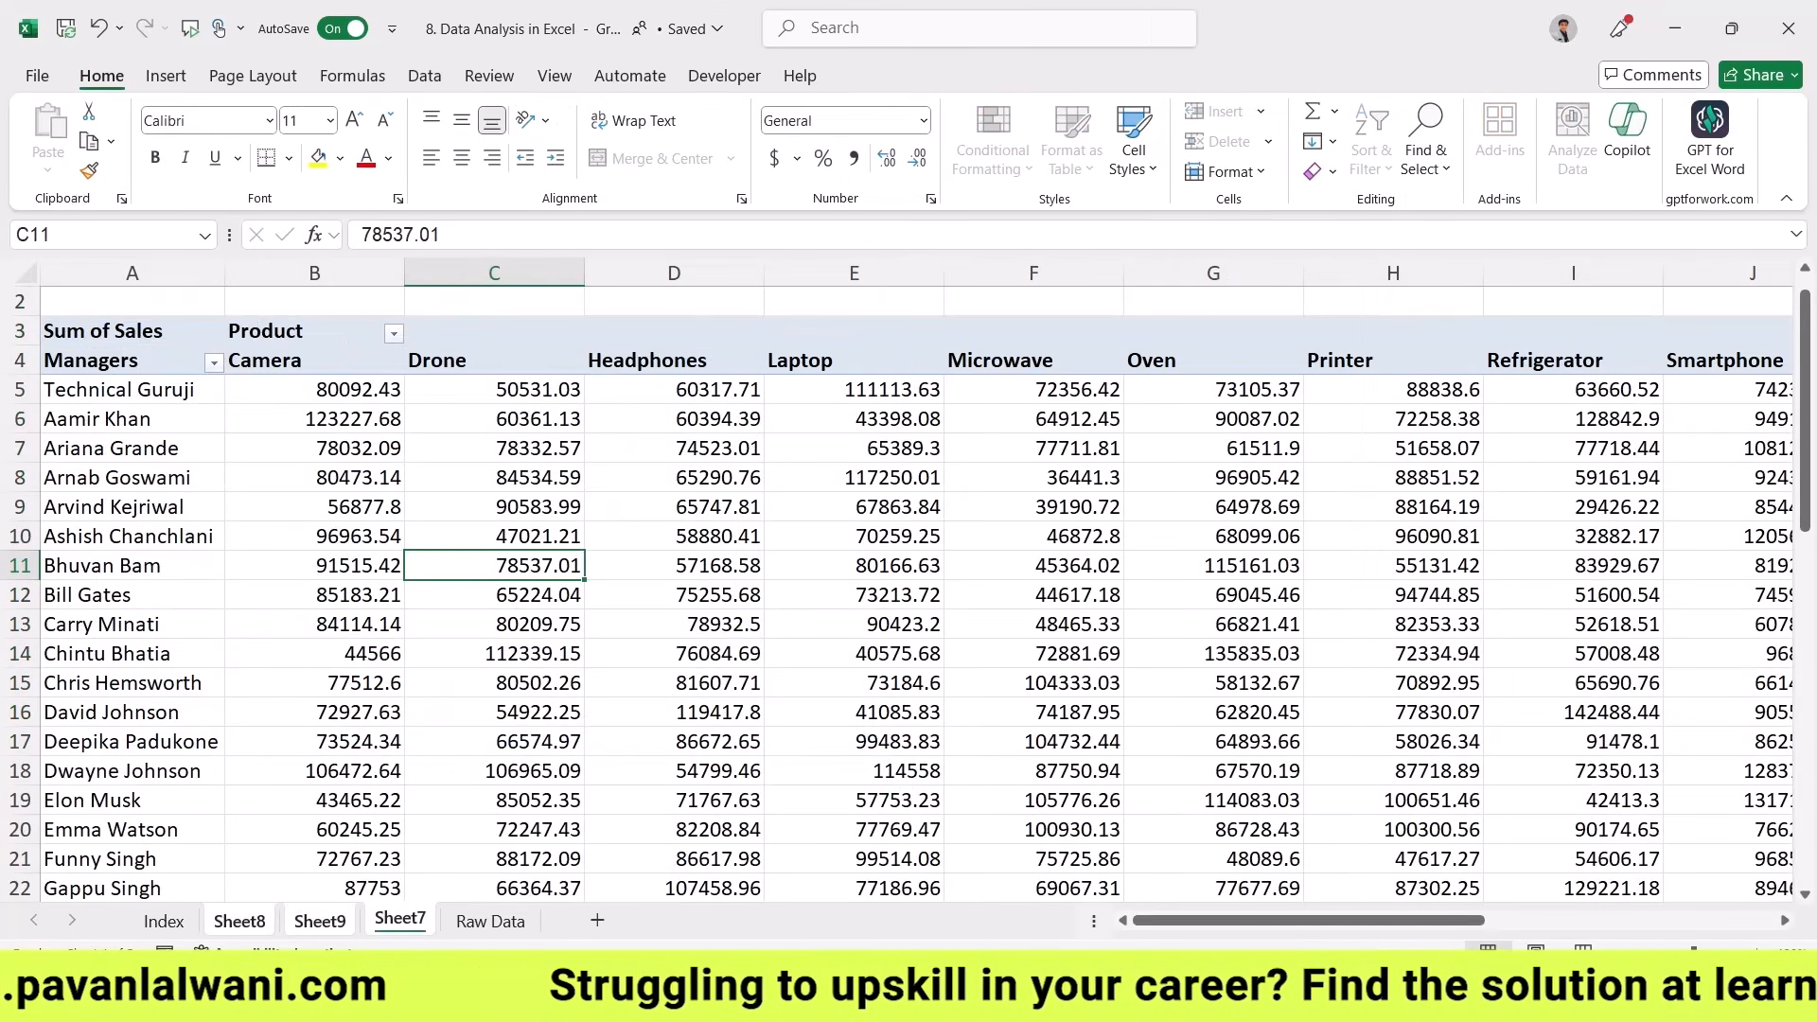
pyautogui.click(320, 921)
pyautogui.click(240, 921)
pyautogui.rightClick(261, 918)
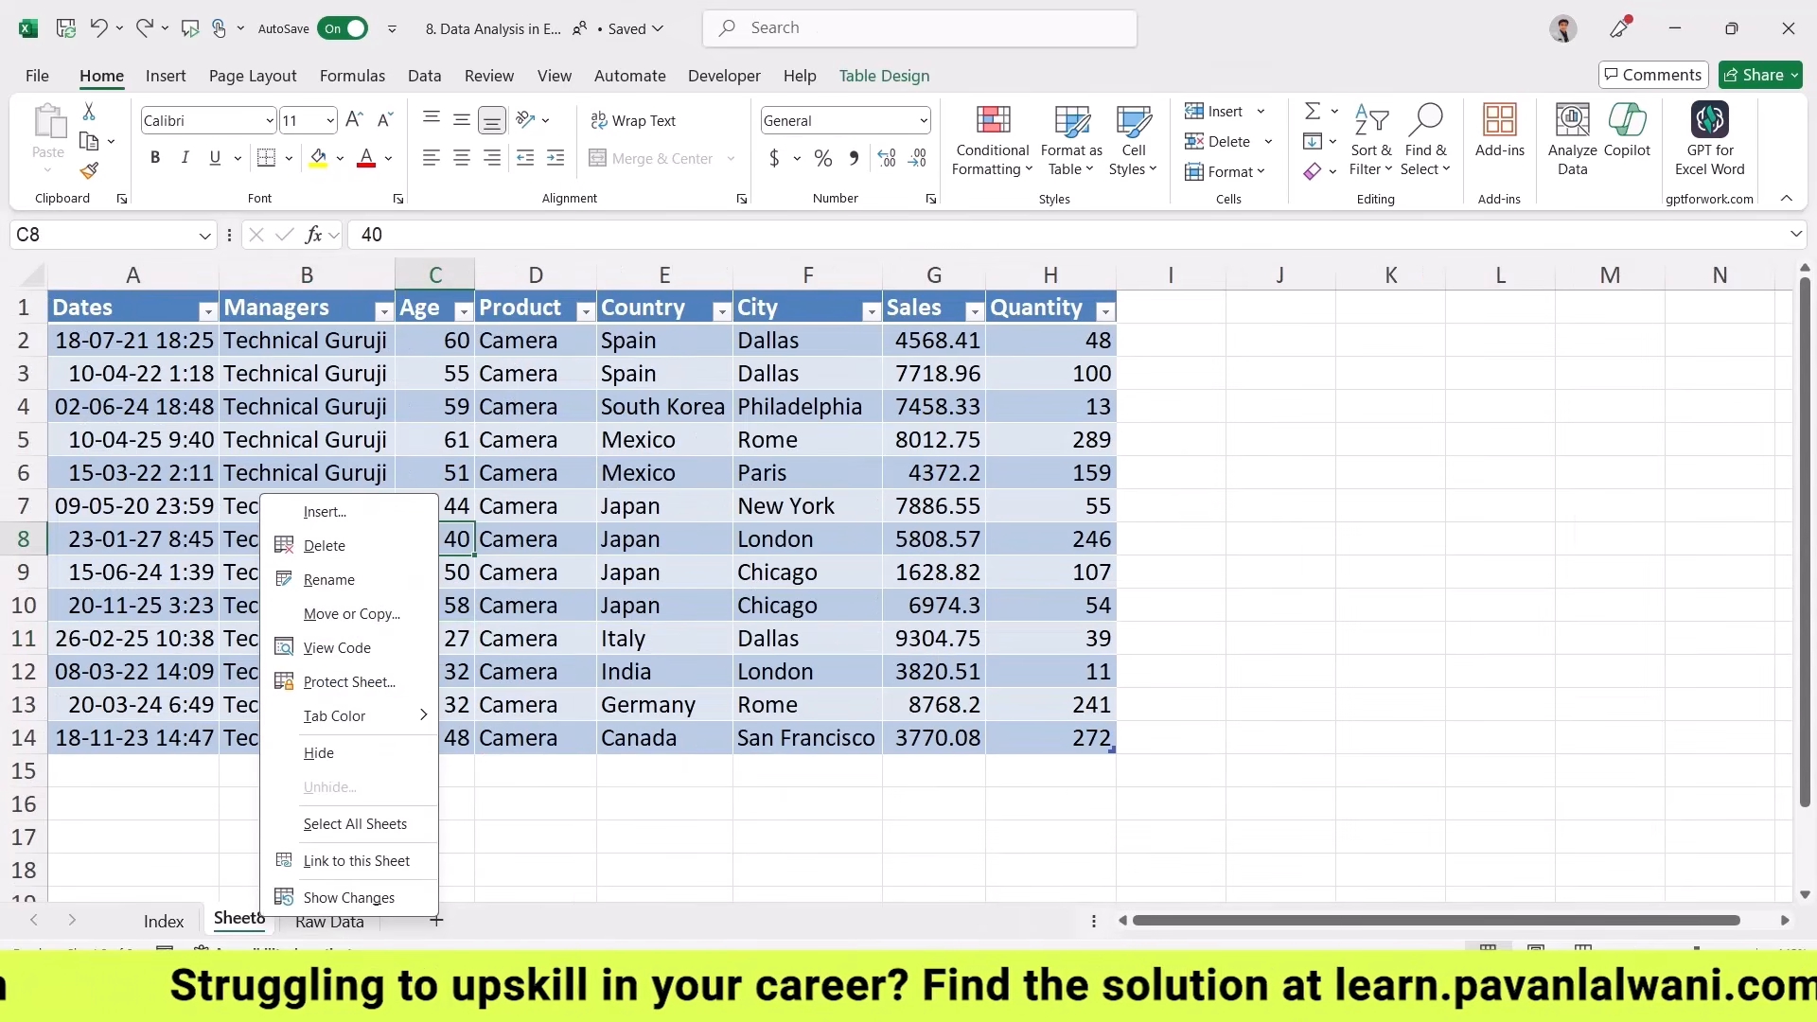
pyautogui.click(324, 546)
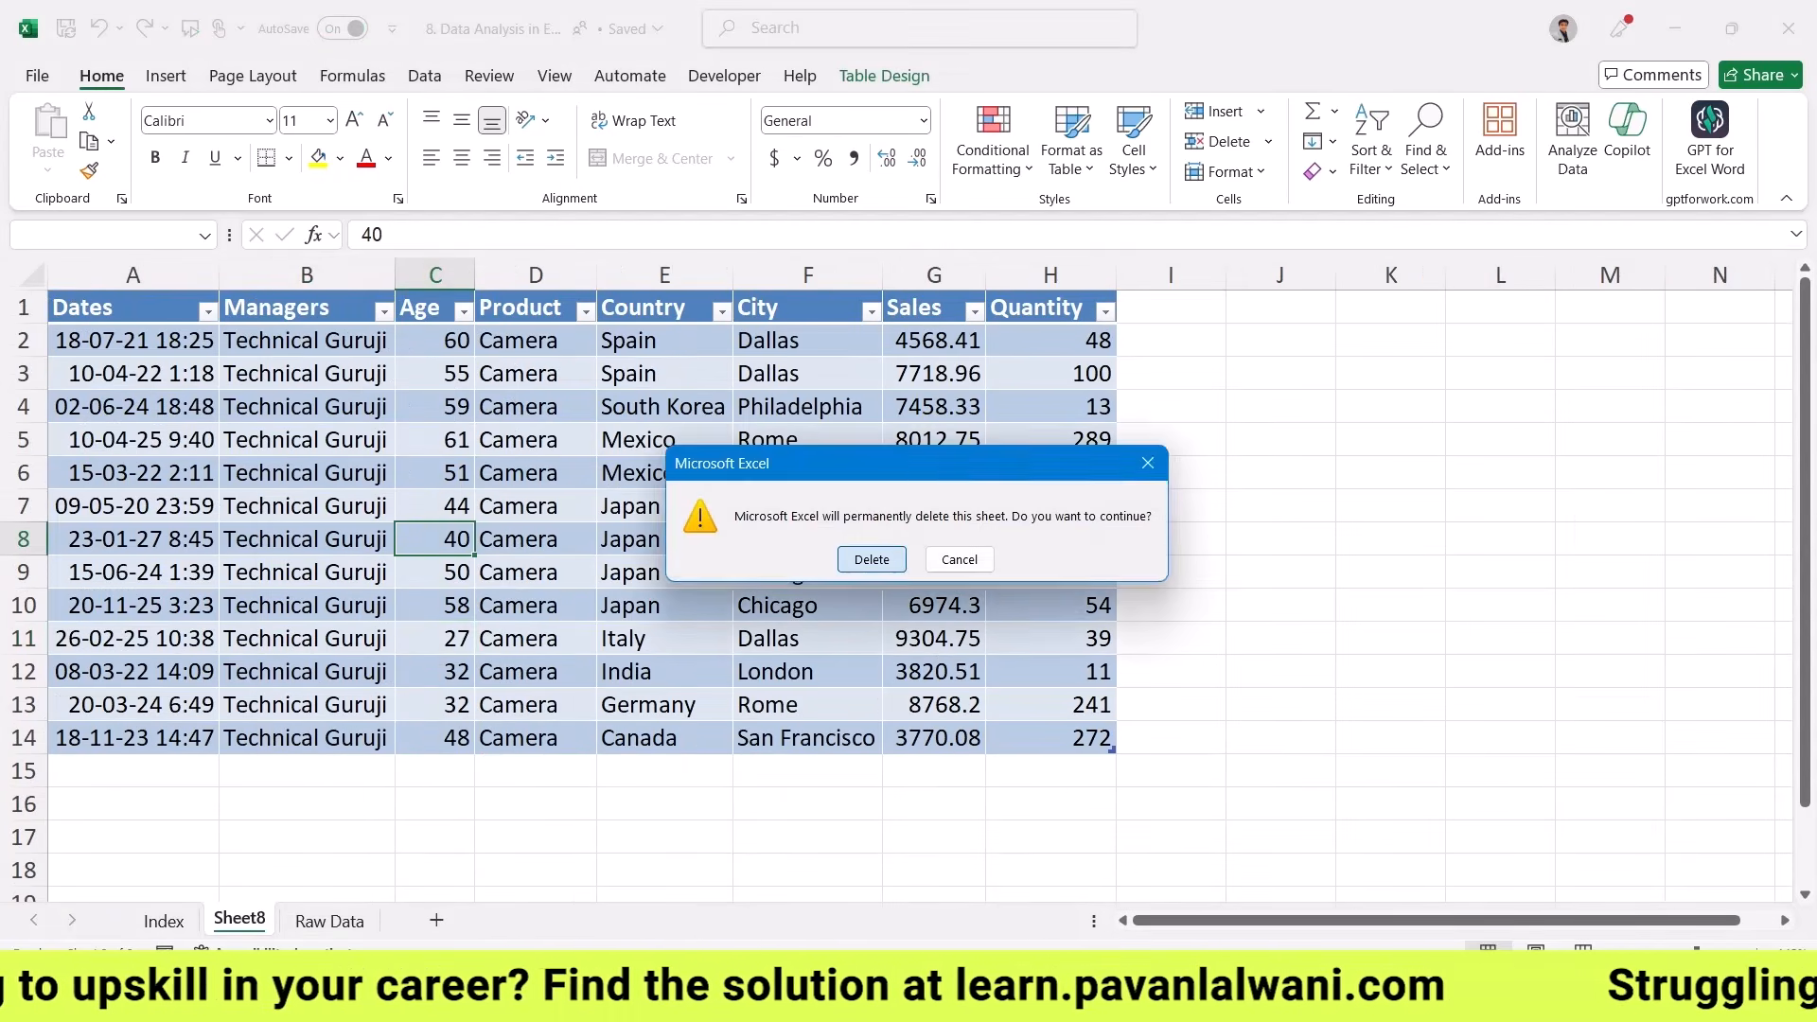
pyautogui.press('Return')
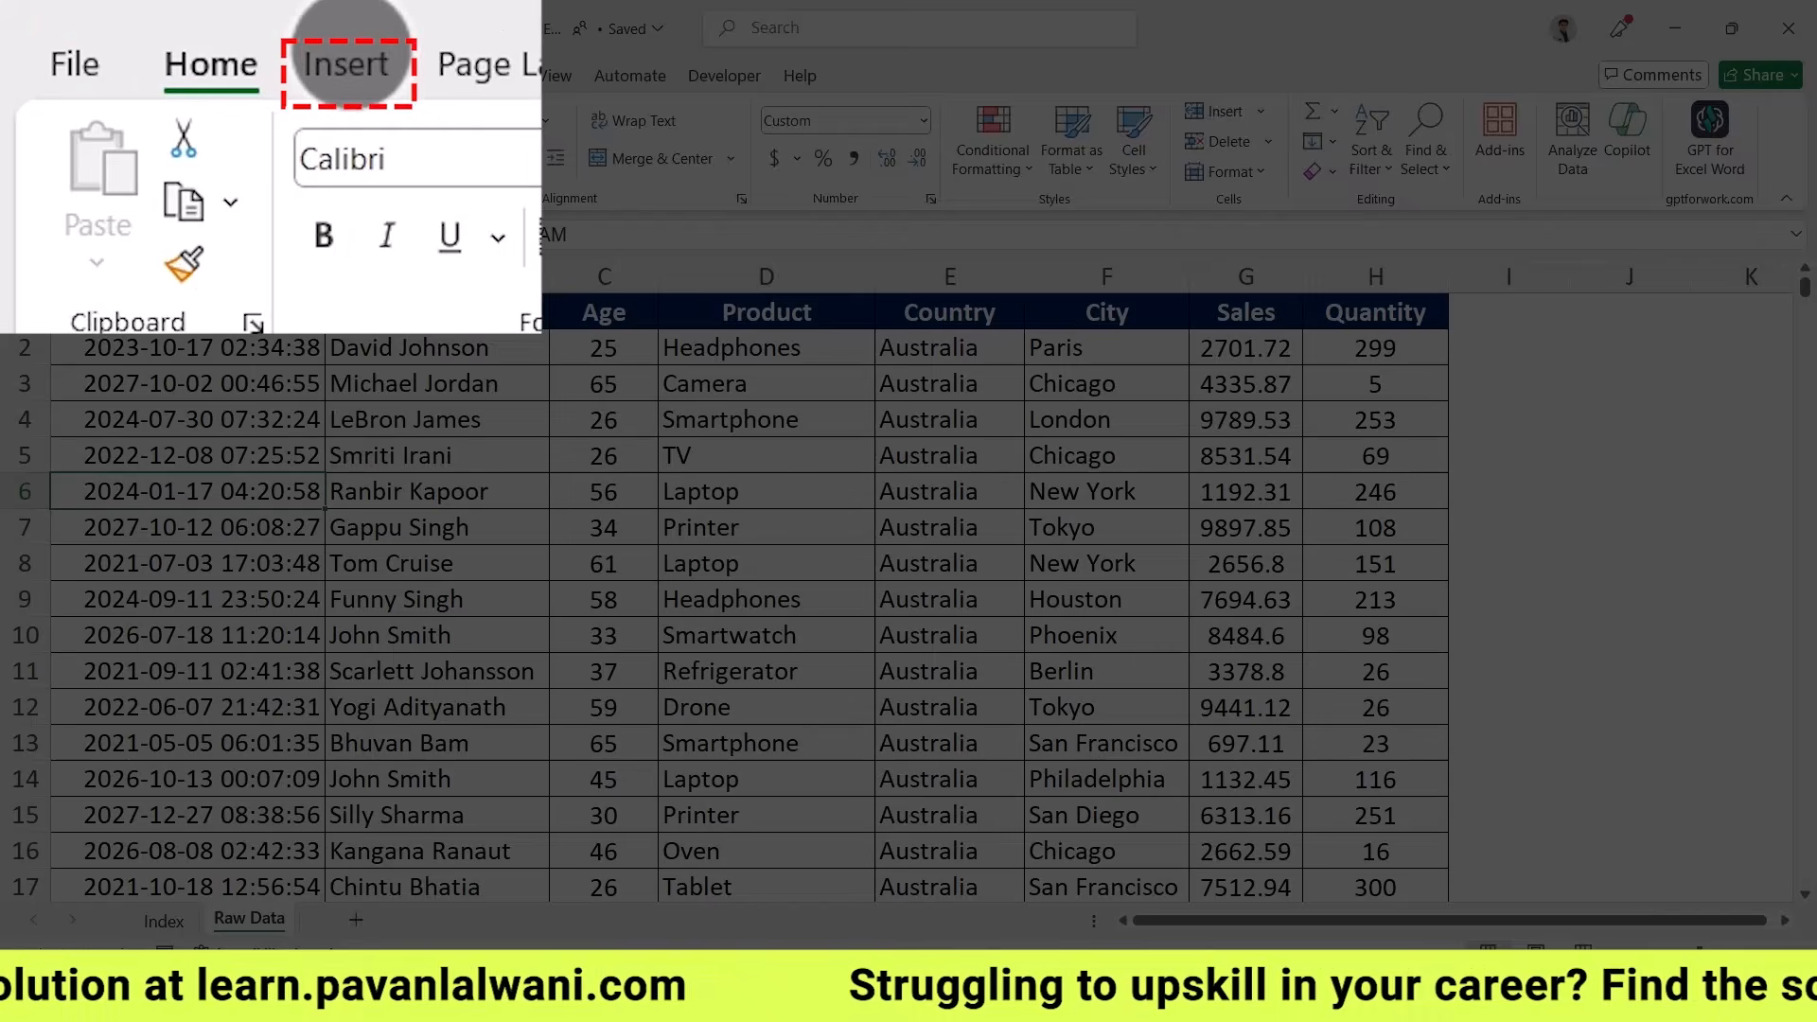
# - Create a PivotTable on a new worksheet from the Raw Data records
pyautogui.click(165, 76)
pyautogui.click(57, 133)
pyautogui.click(573, 605)
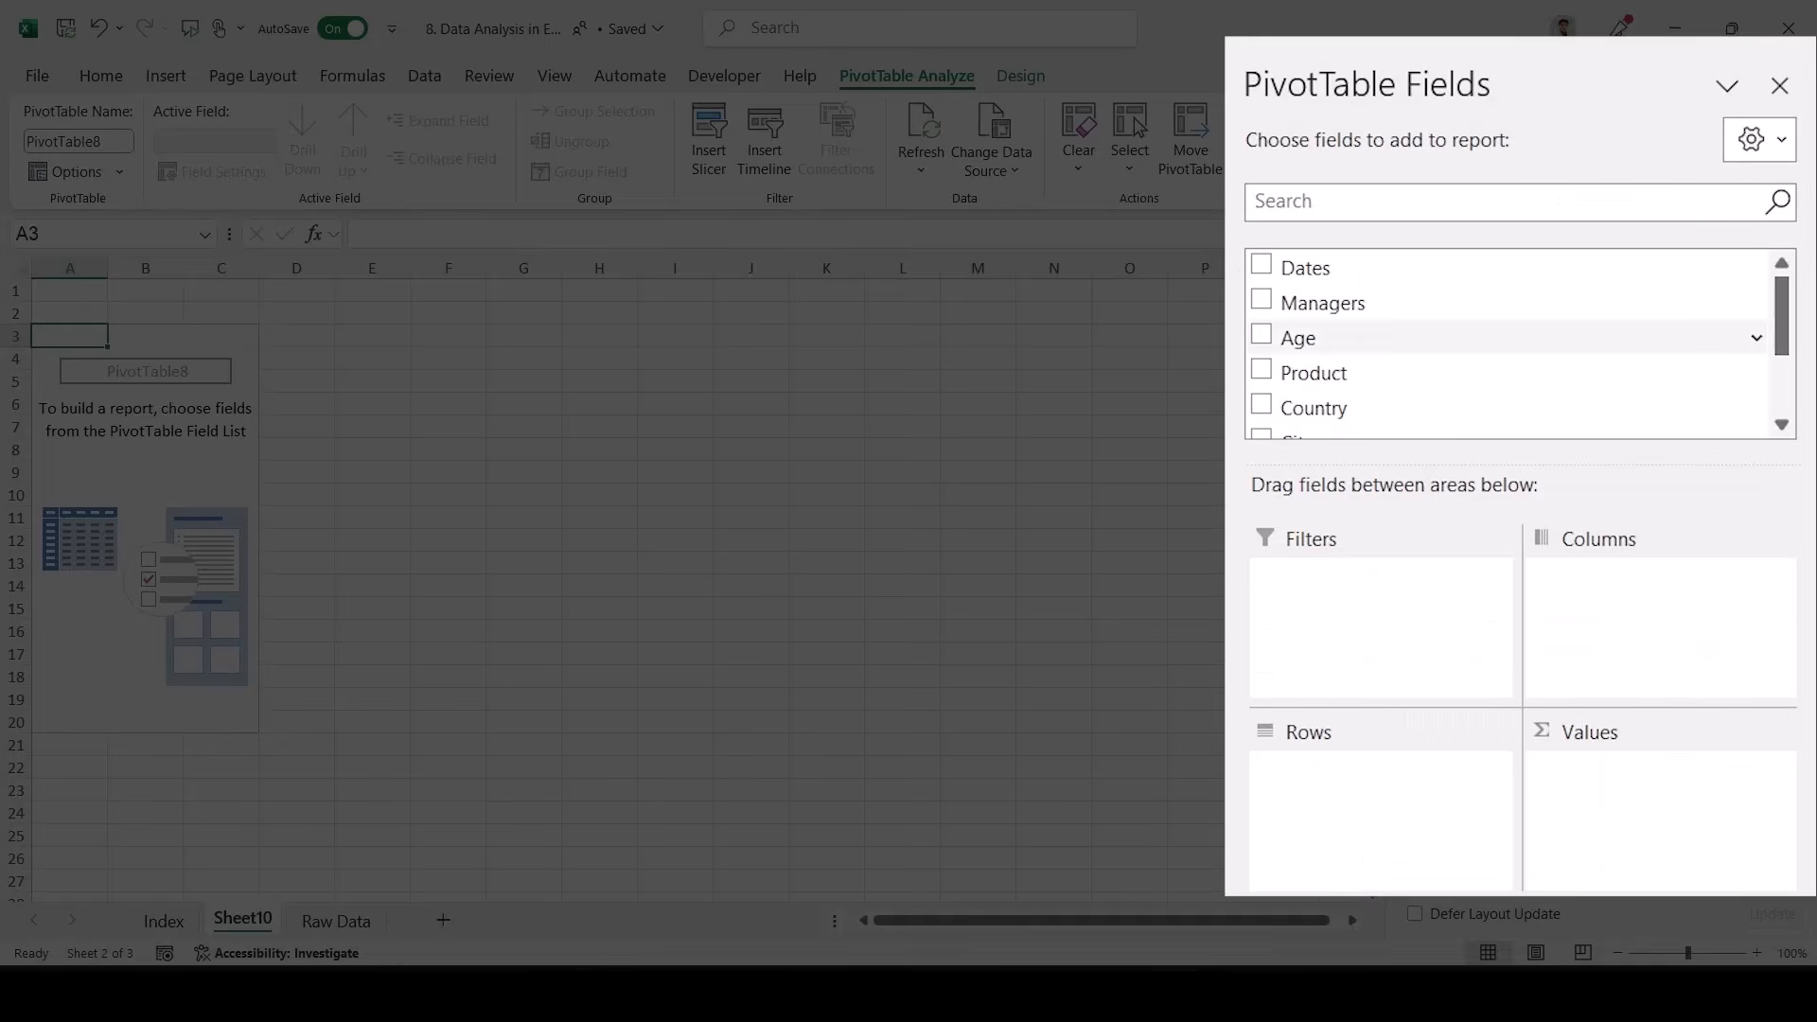
# - Lay out the new PivotTable with Managers as rows, Product as columns and the sum of Sales as values
pyautogui.click(1262, 301)
pyautogui.moveTo(1314, 408); pyautogui.dragTo(1647, 615)
pyautogui.scroll(-3, 1420, 355)
pyautogui.moveTo(1304, 349); pyautogui.dragTo(1647, 809)
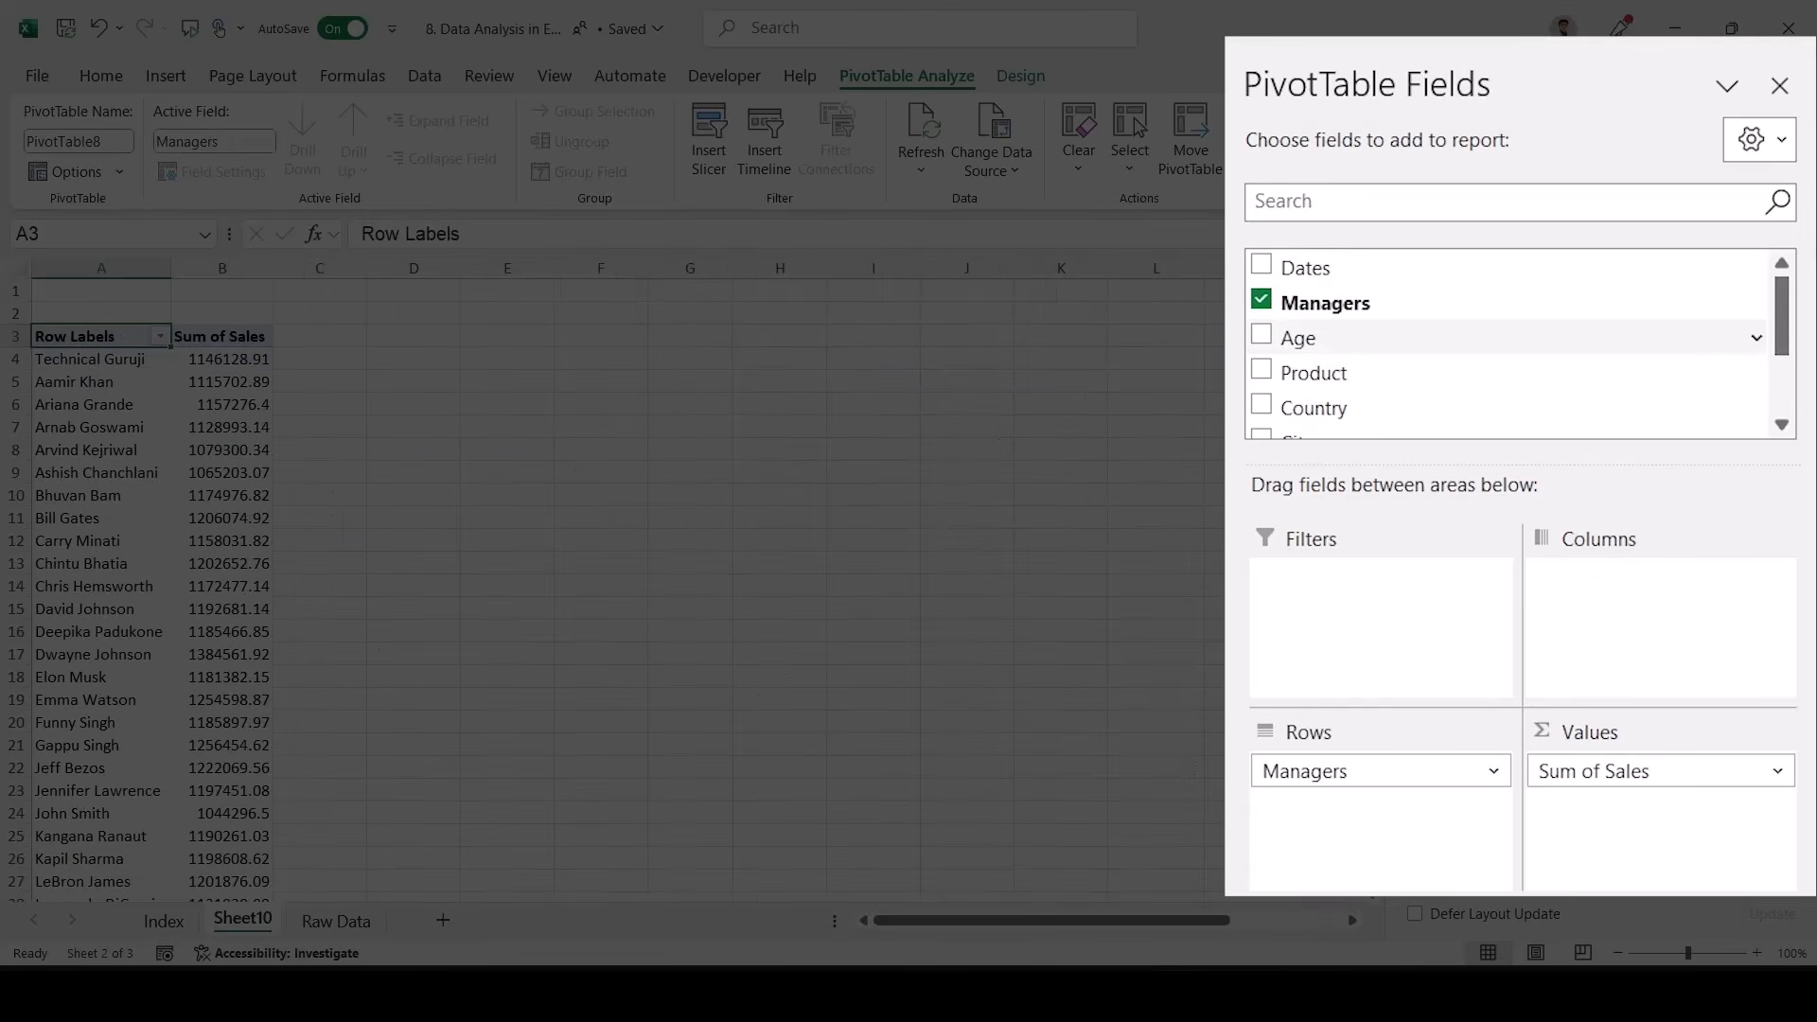
pyautogui.moveTo(1314, 373); pyautogui.dragTo(1654, 620)
pyautogui.scroll(2, 701, 568)
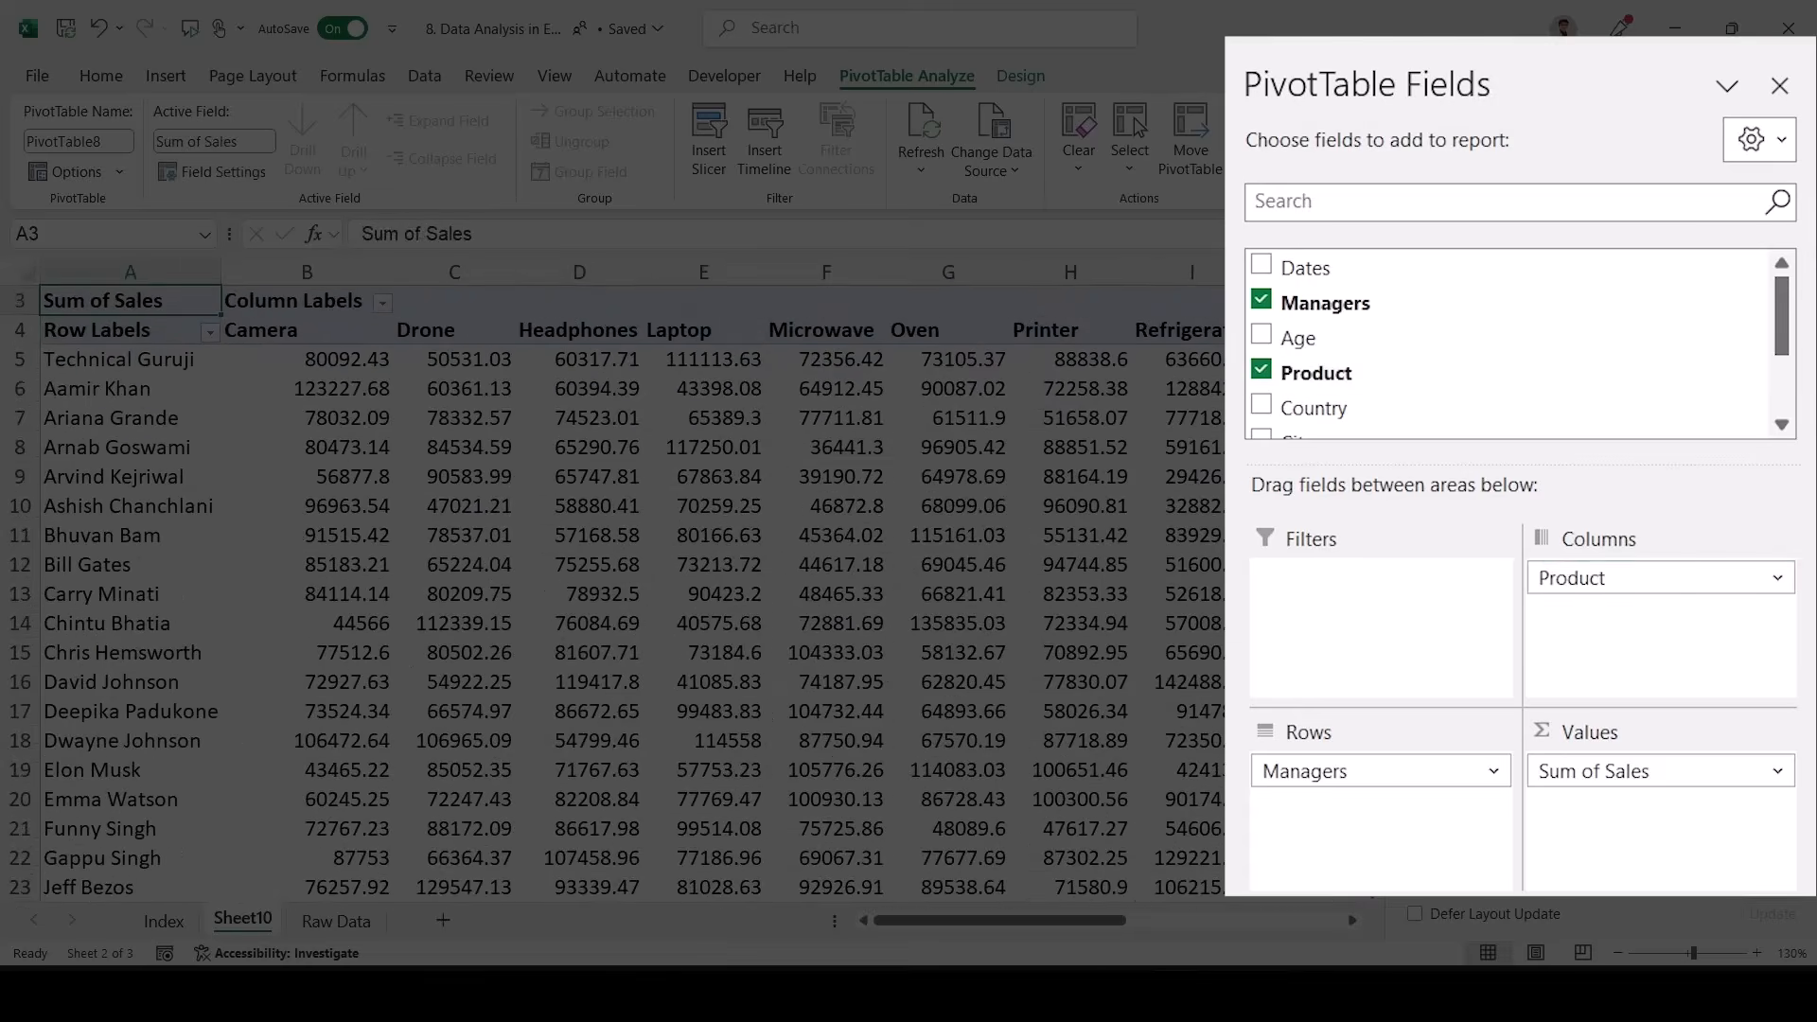
# - Switch the report layout of the Sheet10 PivotTable to tabular form
pyautogui.click(306, 536)
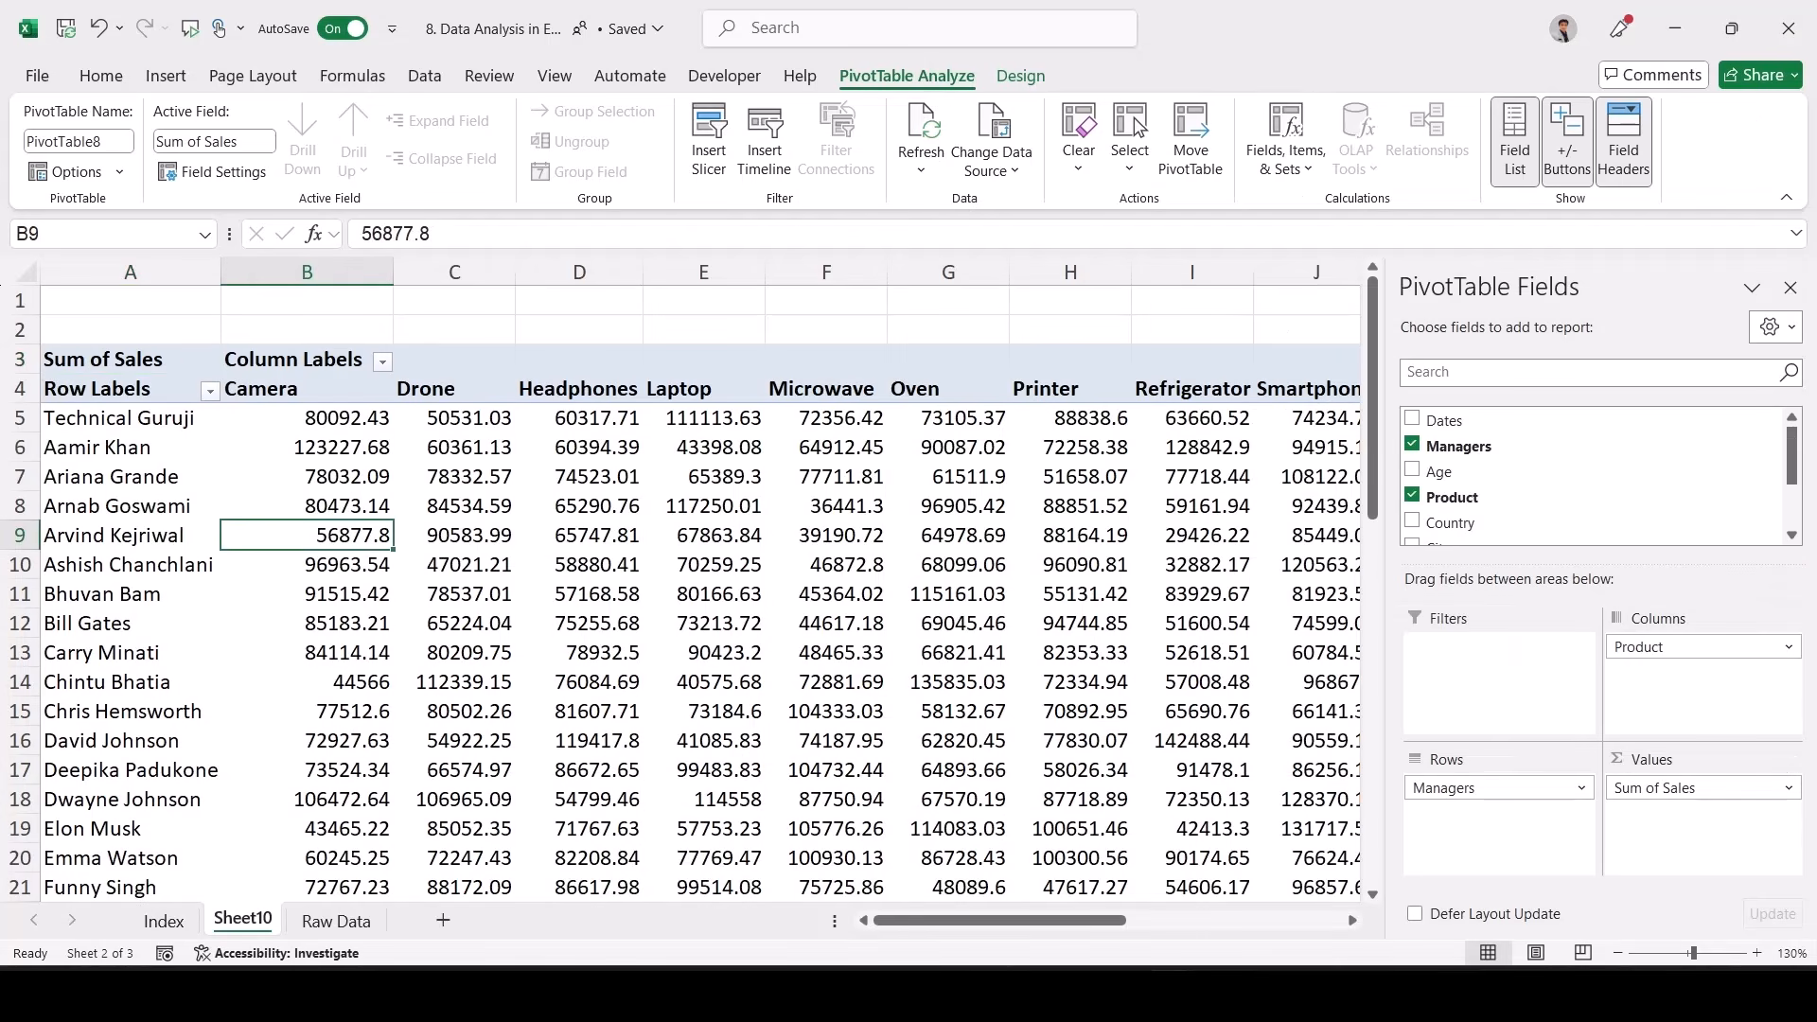
pyautogui.click(1020, 76)
pyautogui.click(187, 142)
pyautogui.click(284, 337)
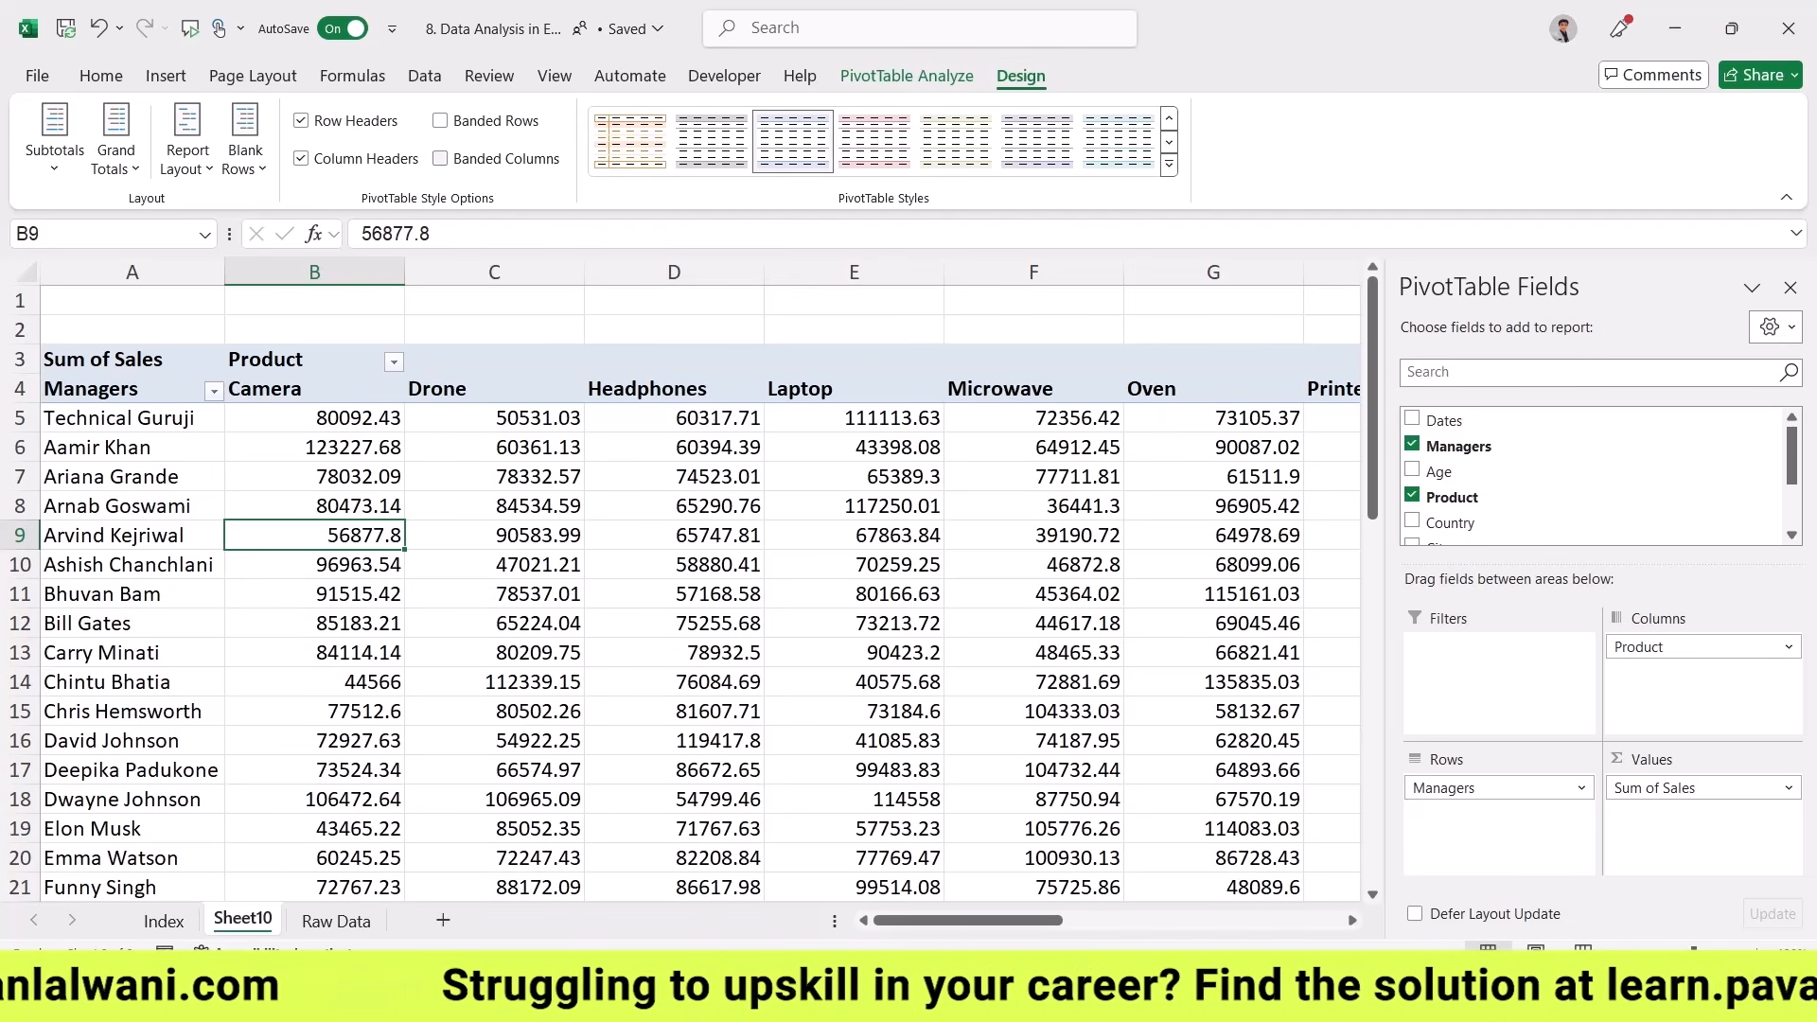
# - Add Country as a report filter to the PivotTable and filter it to India
pyautogui.click(102, 76)
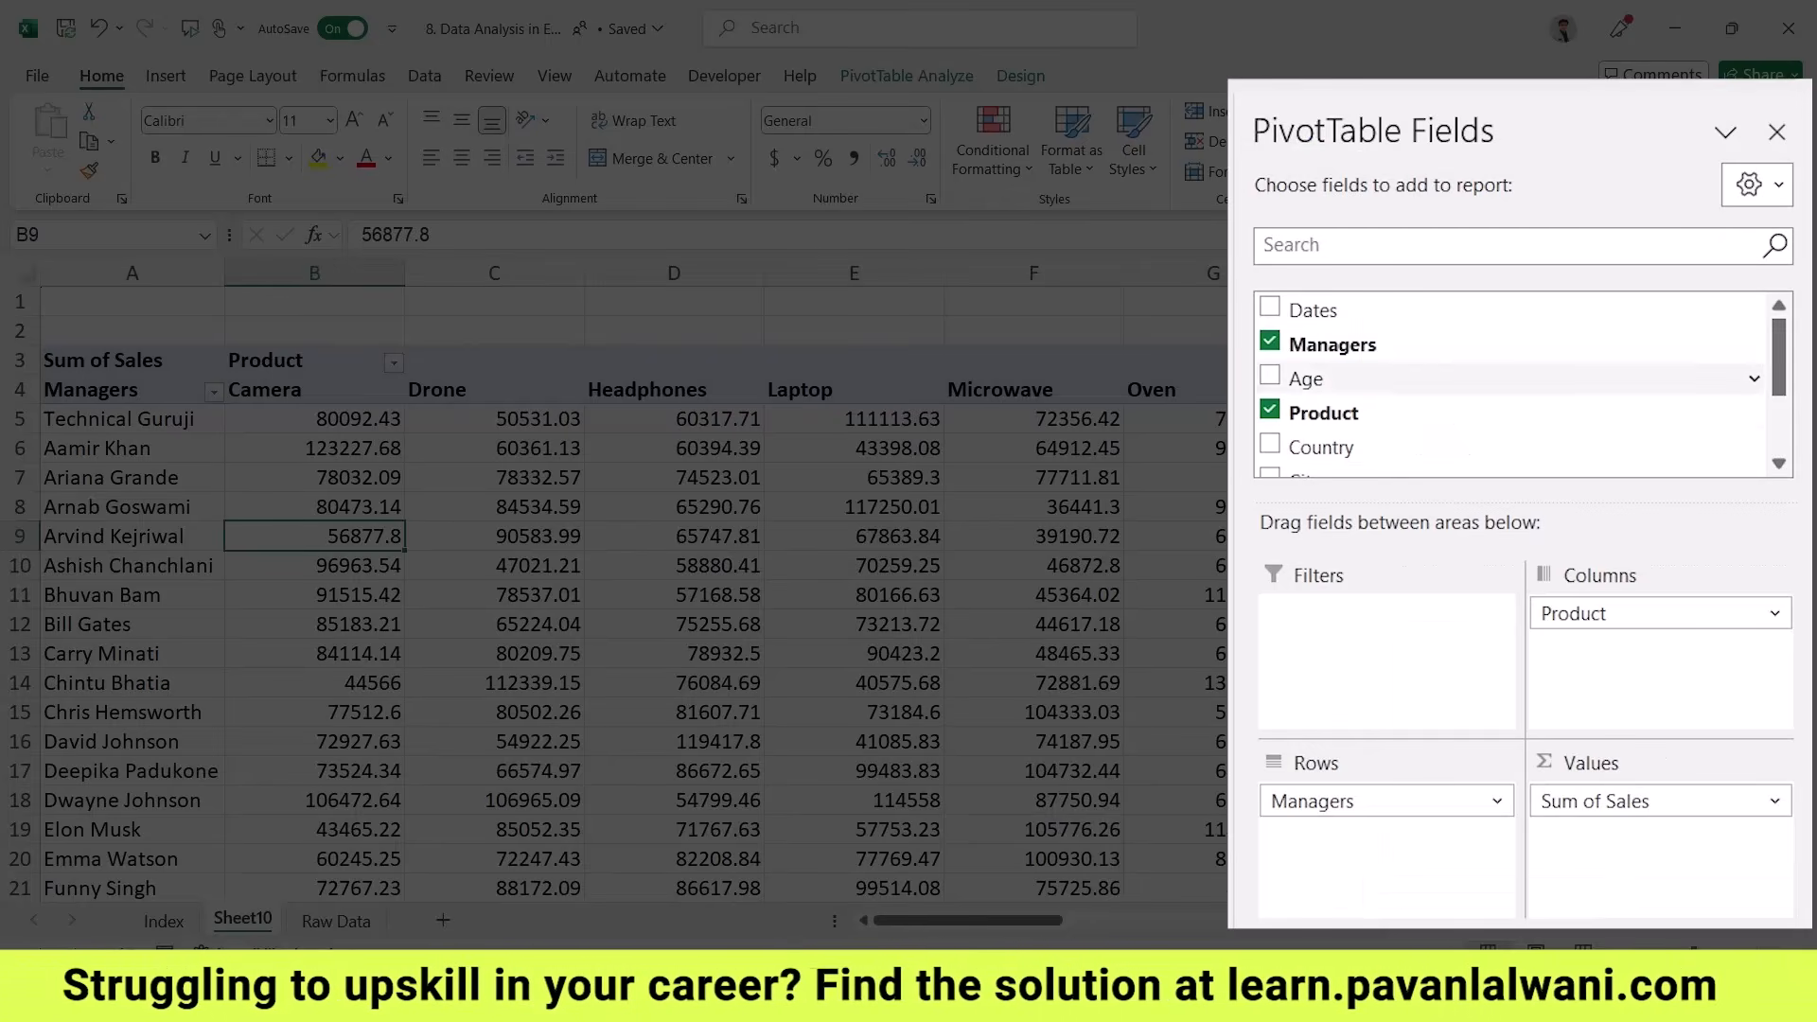
pyautogui.moveTo(1321, 447); pyautogui.dragTo(1387, 610)
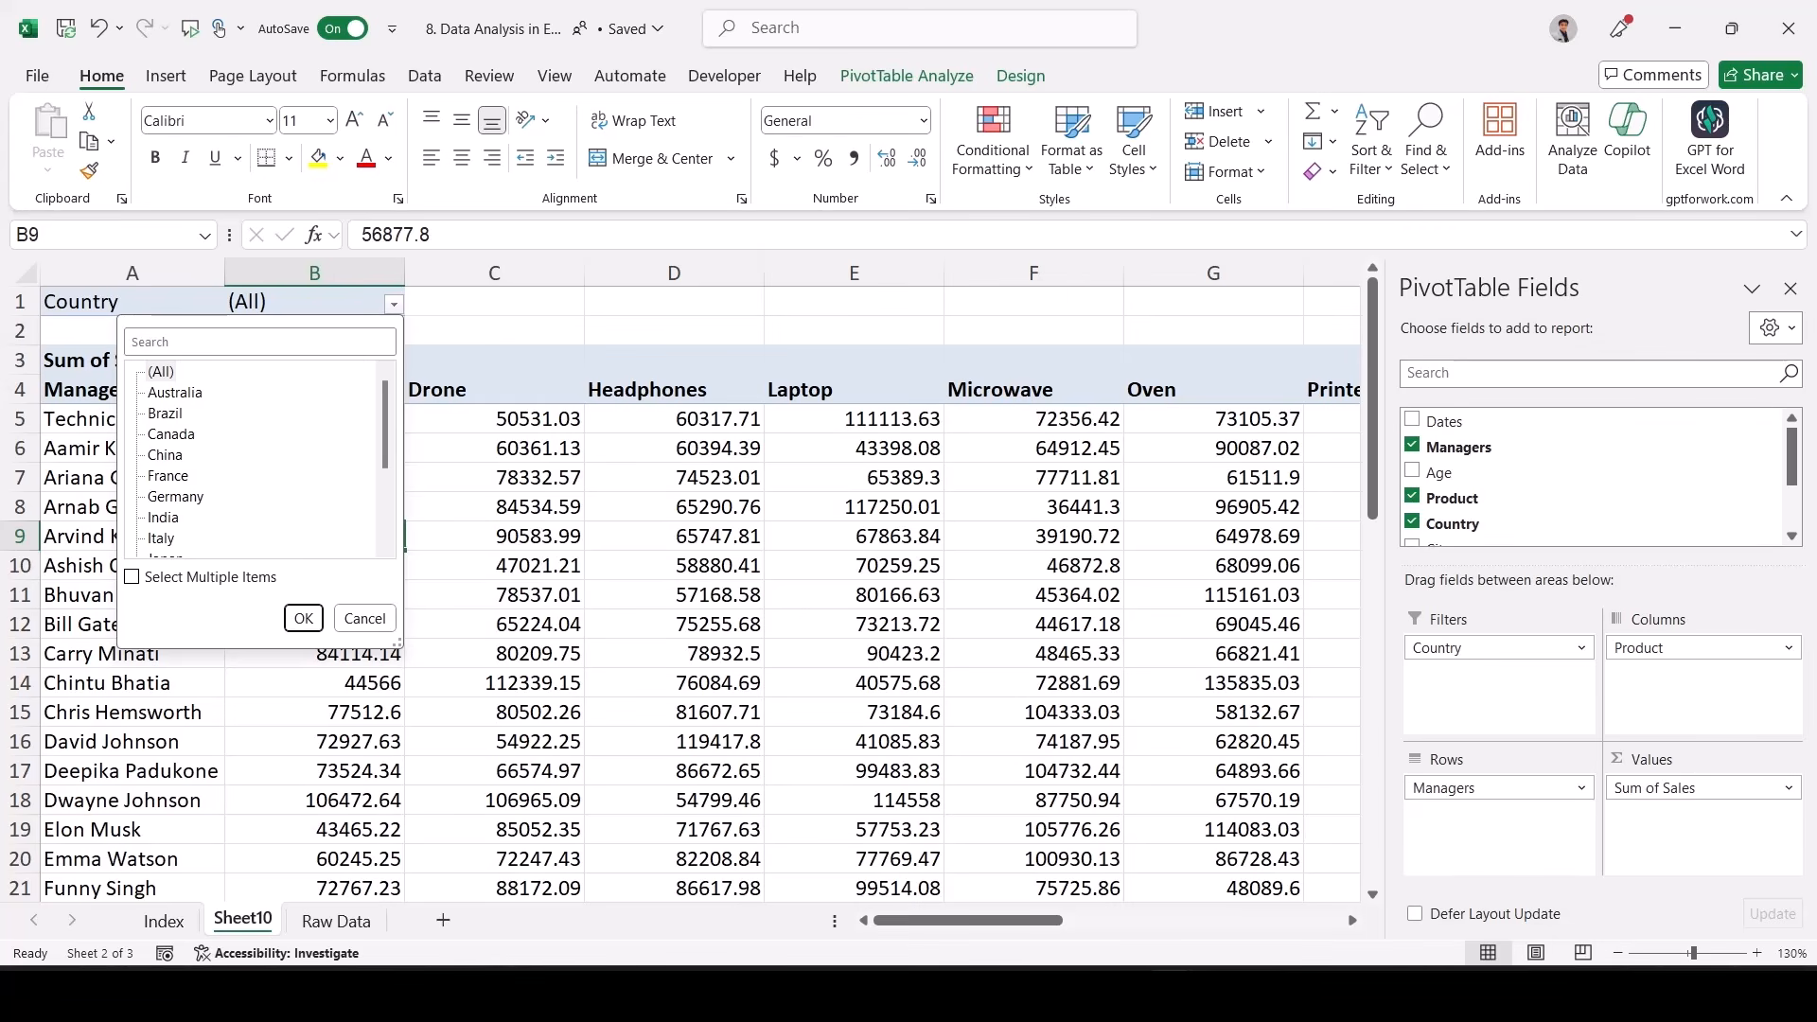
pyautogui.click(163, 518)
pyautogui.click(303, 619)
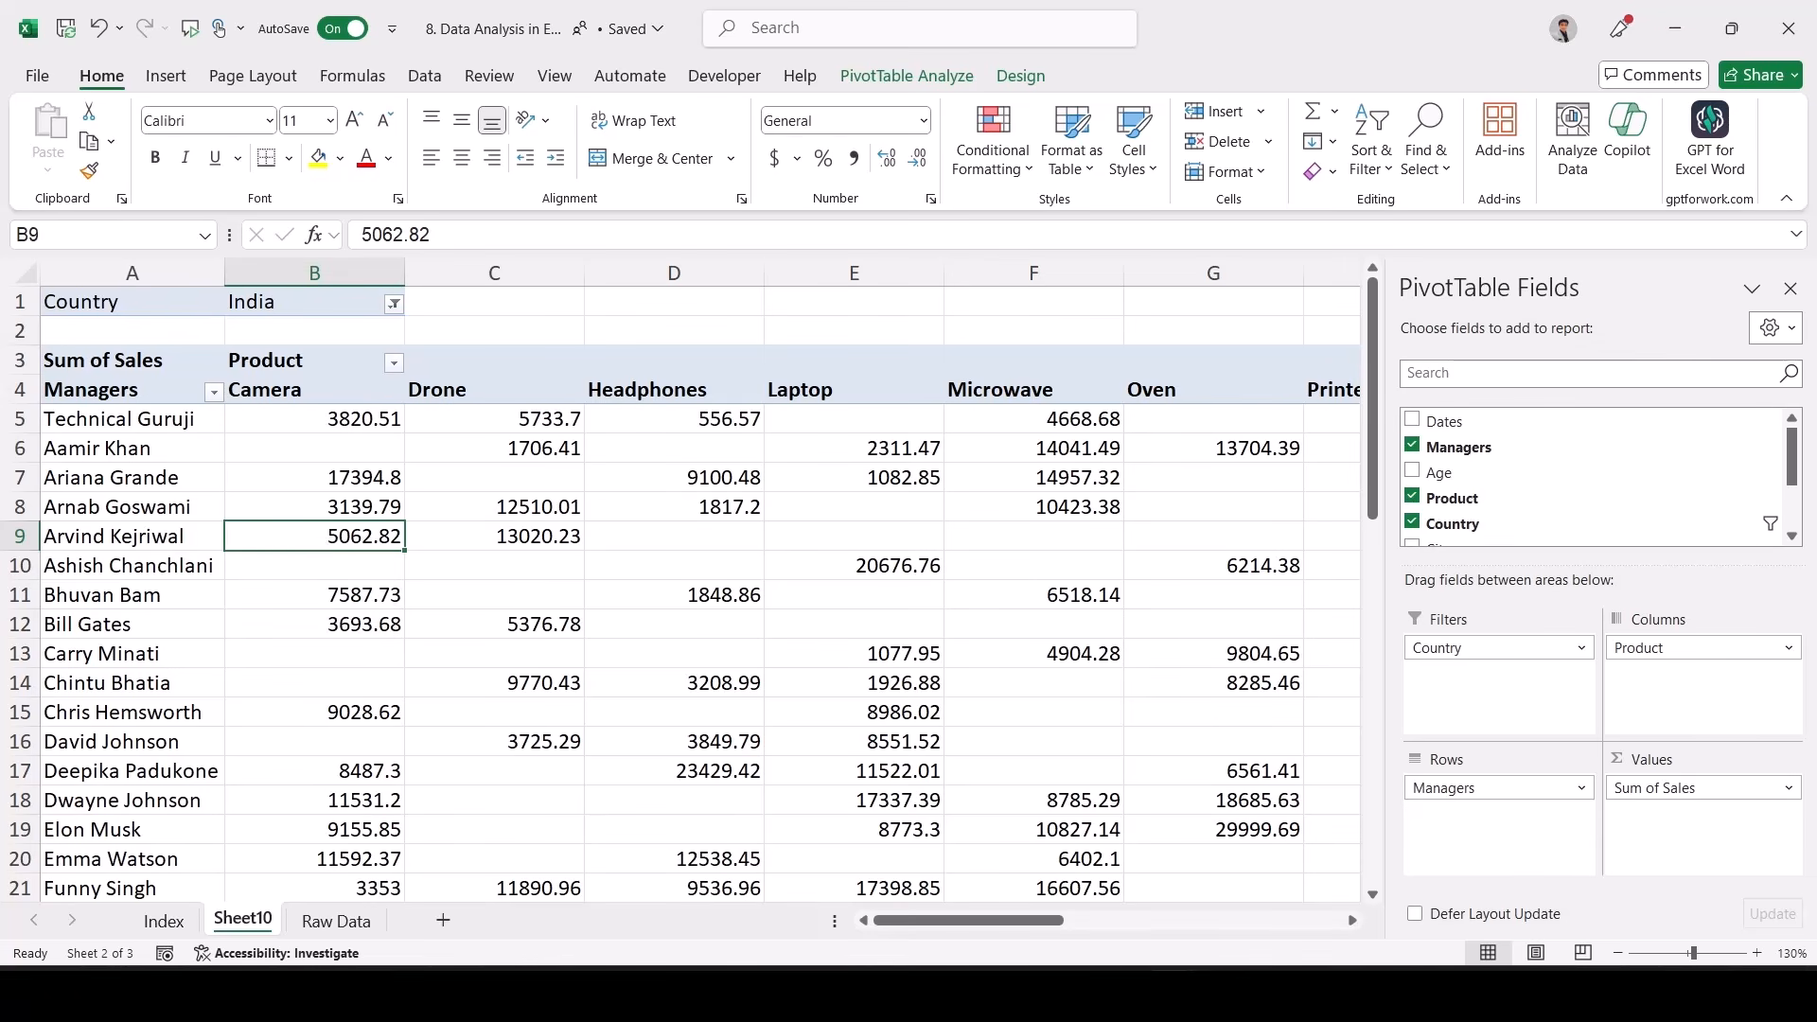
# - Change the PivotTable's Country report filter to Germany
pyautogui.click(394, 303)
pyautogui.click(175, 490)
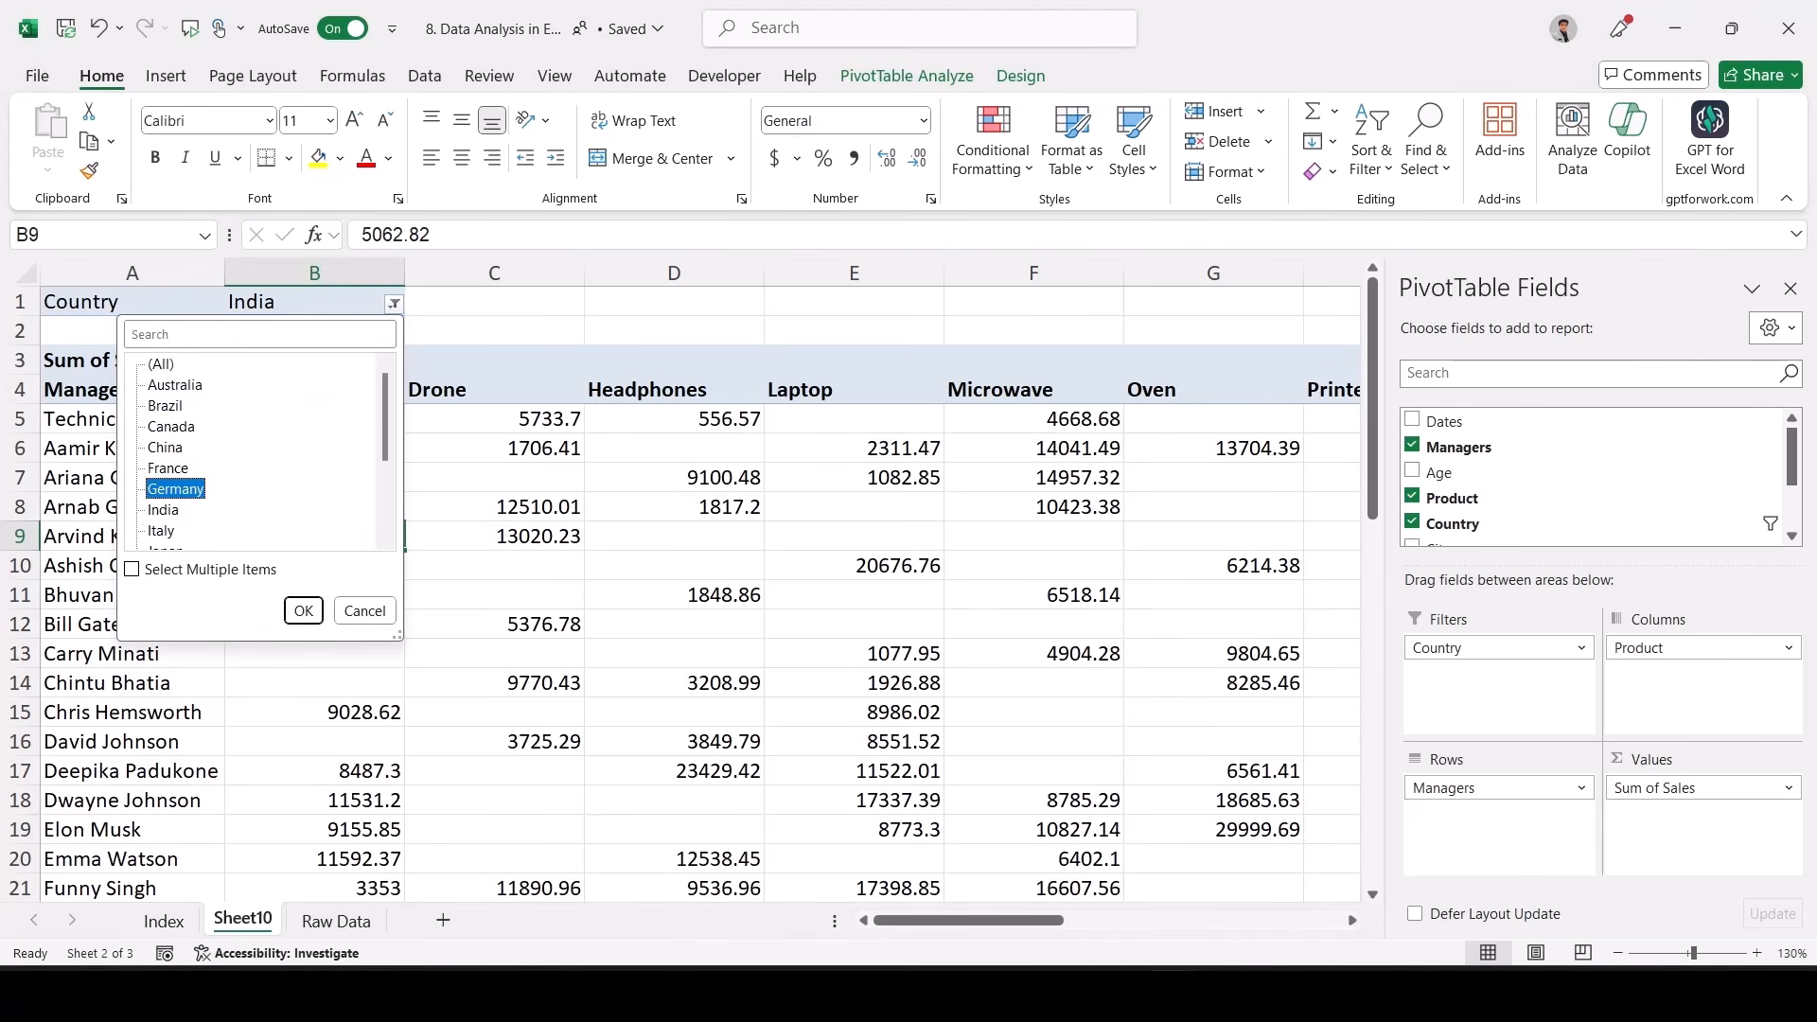
pyautogui.click(303, 611)
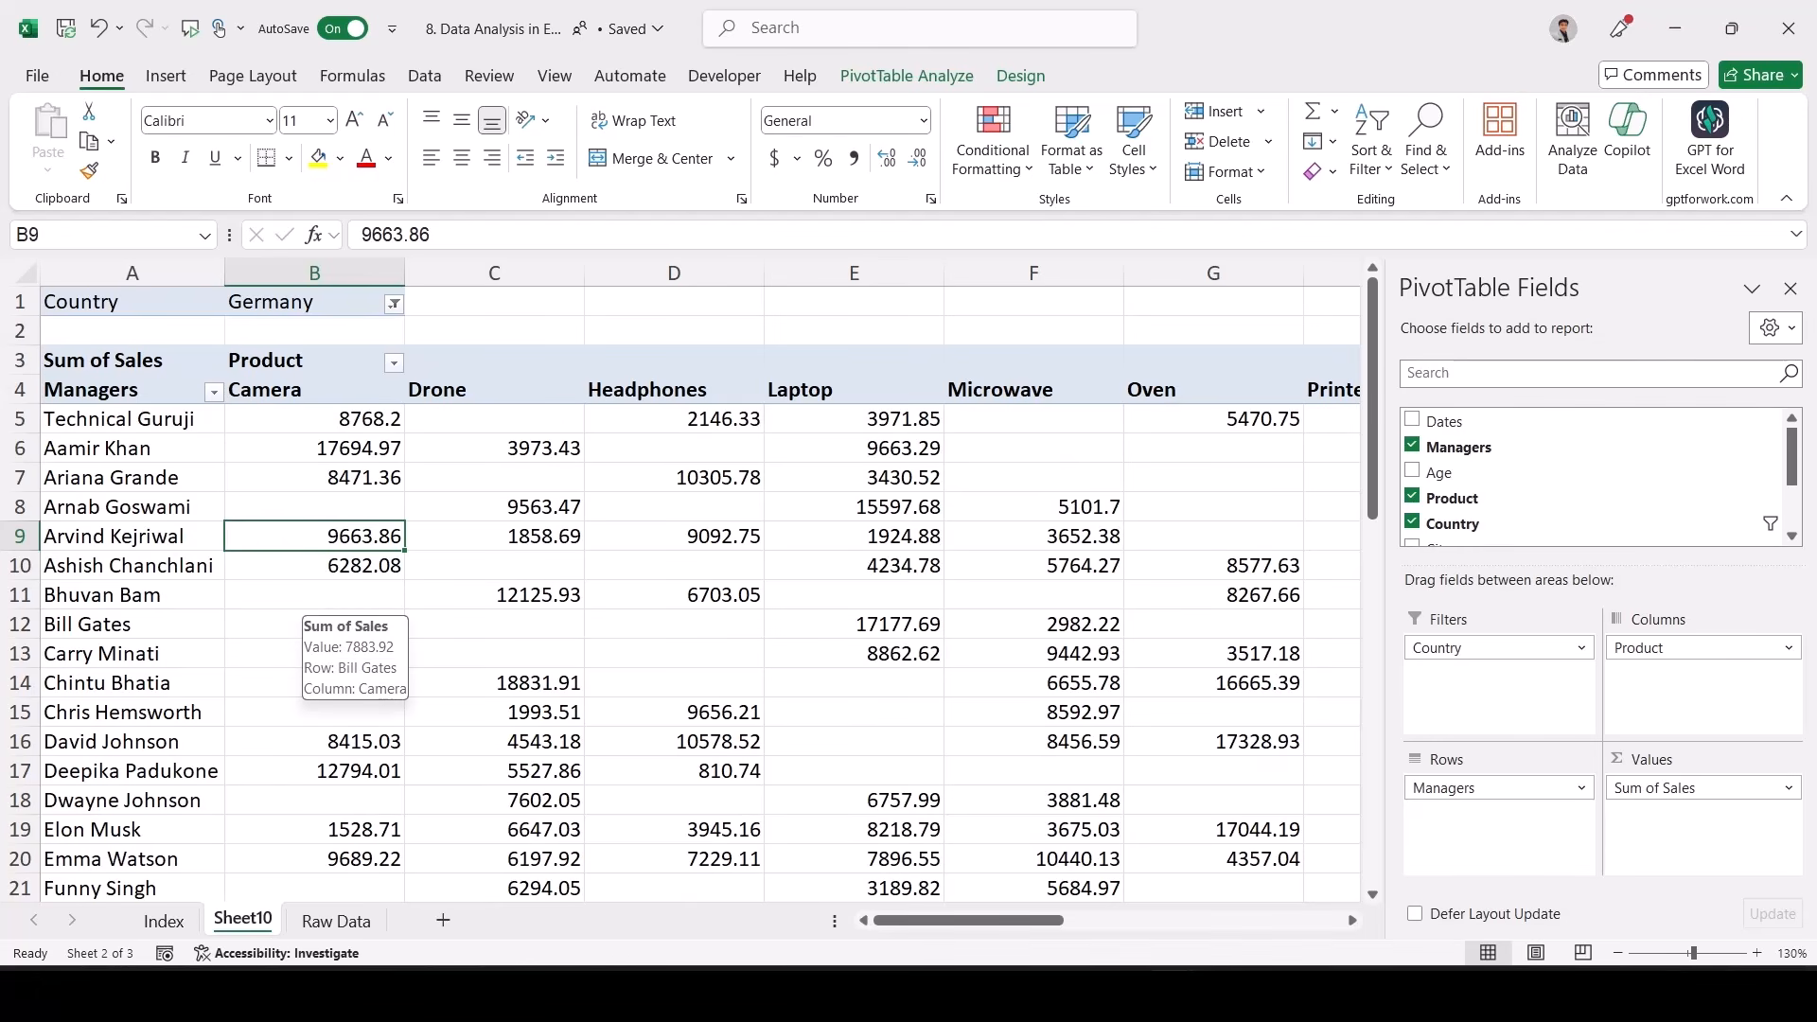
# - Change the PivotTable's Country report filter to Australia and review the list of available countries
pyautogui.click(394, 304)
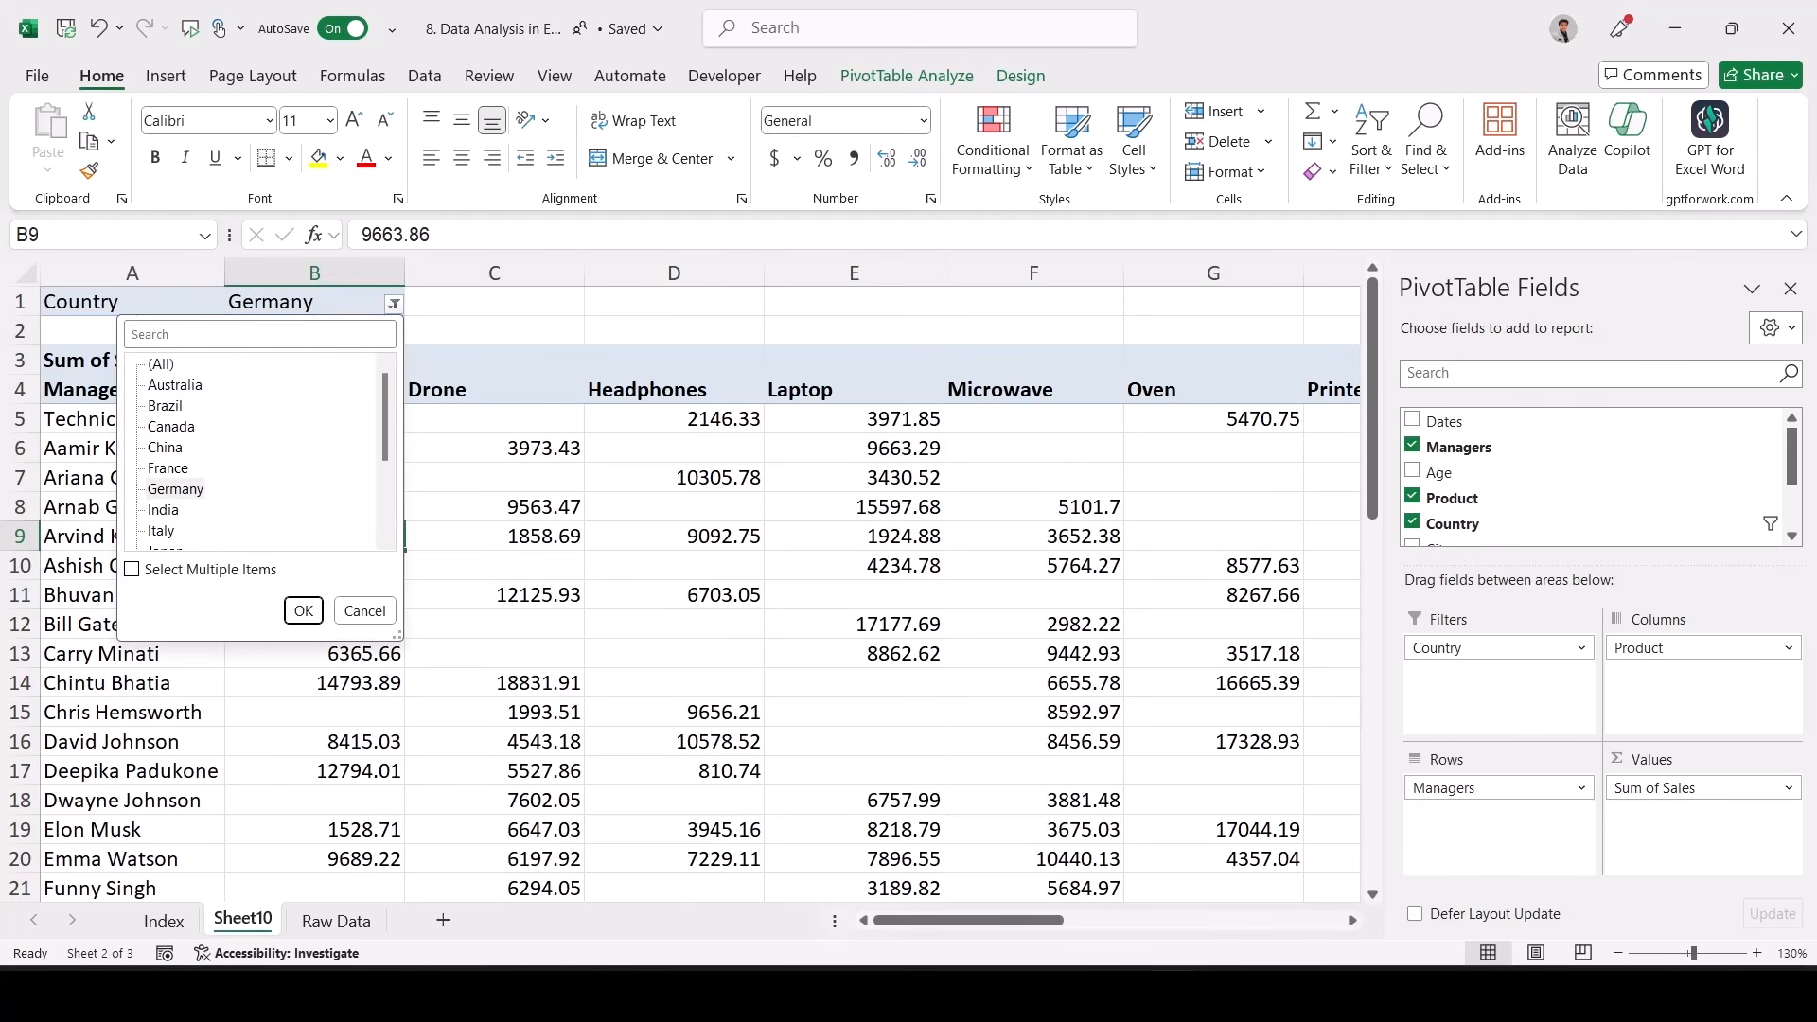
pyautogui.click(175, 384)
pyautogui.click(303, 611)
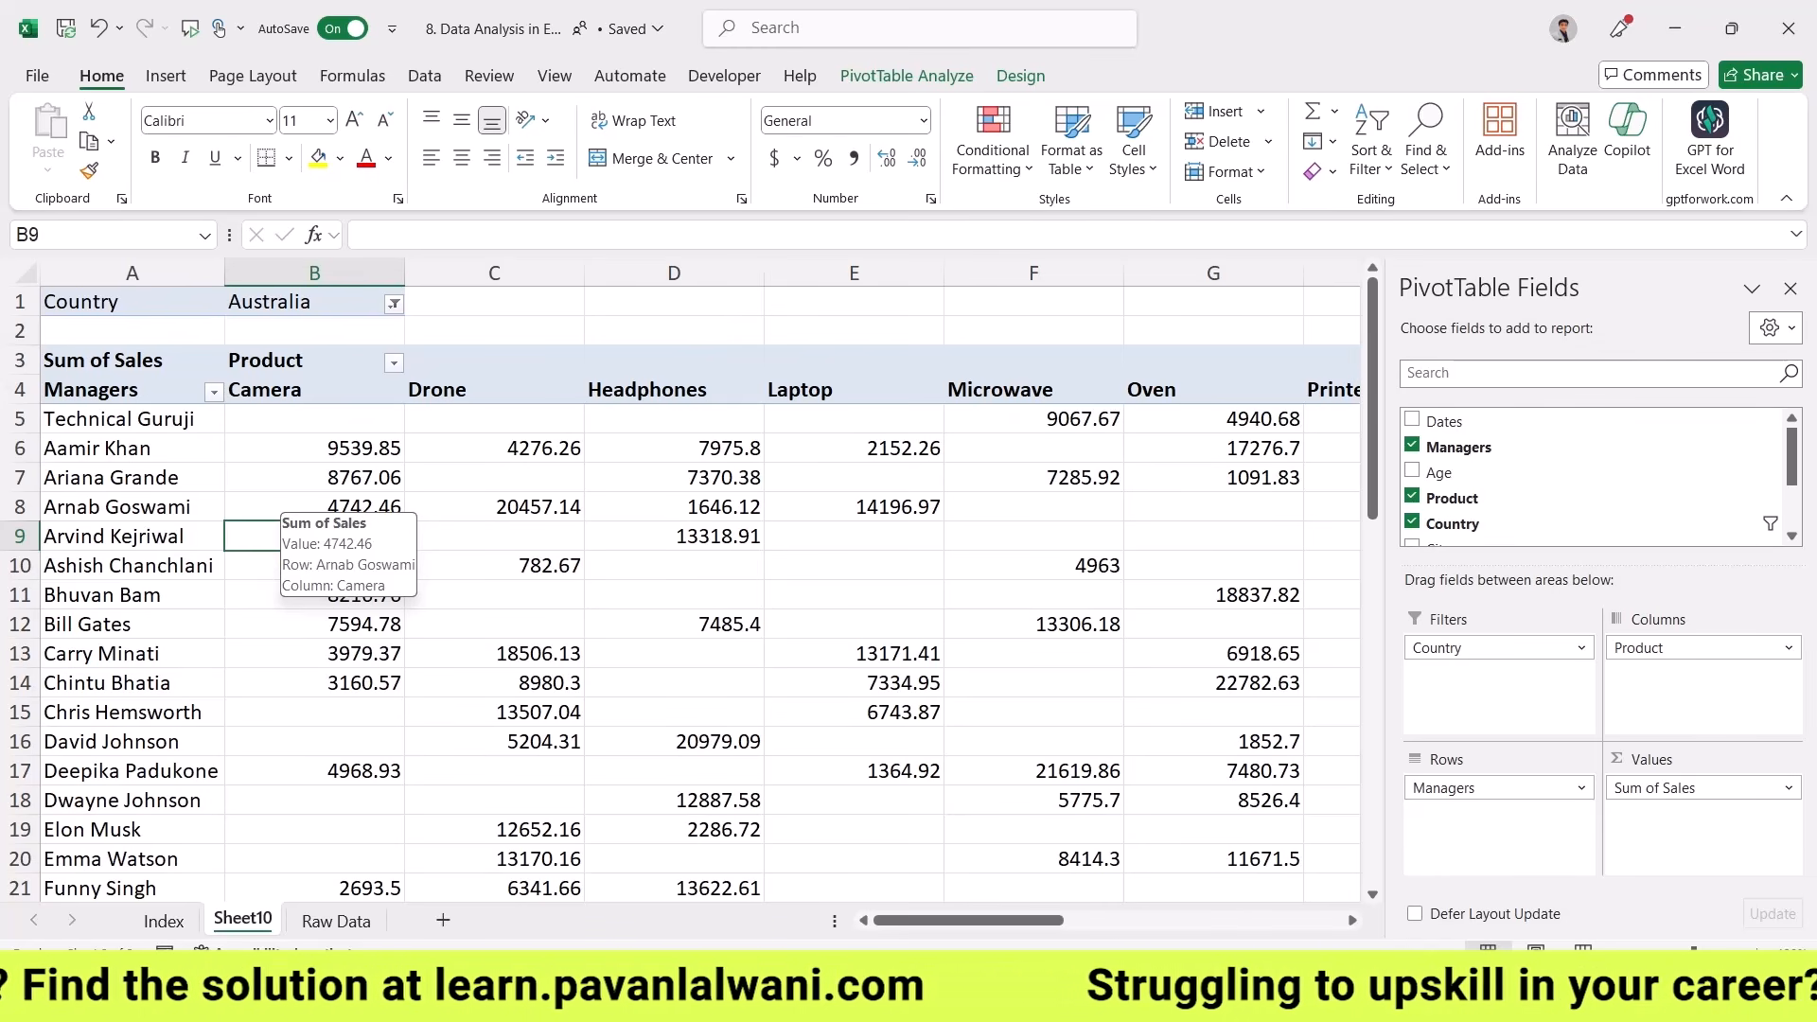
pyautogui.click(394, 304)
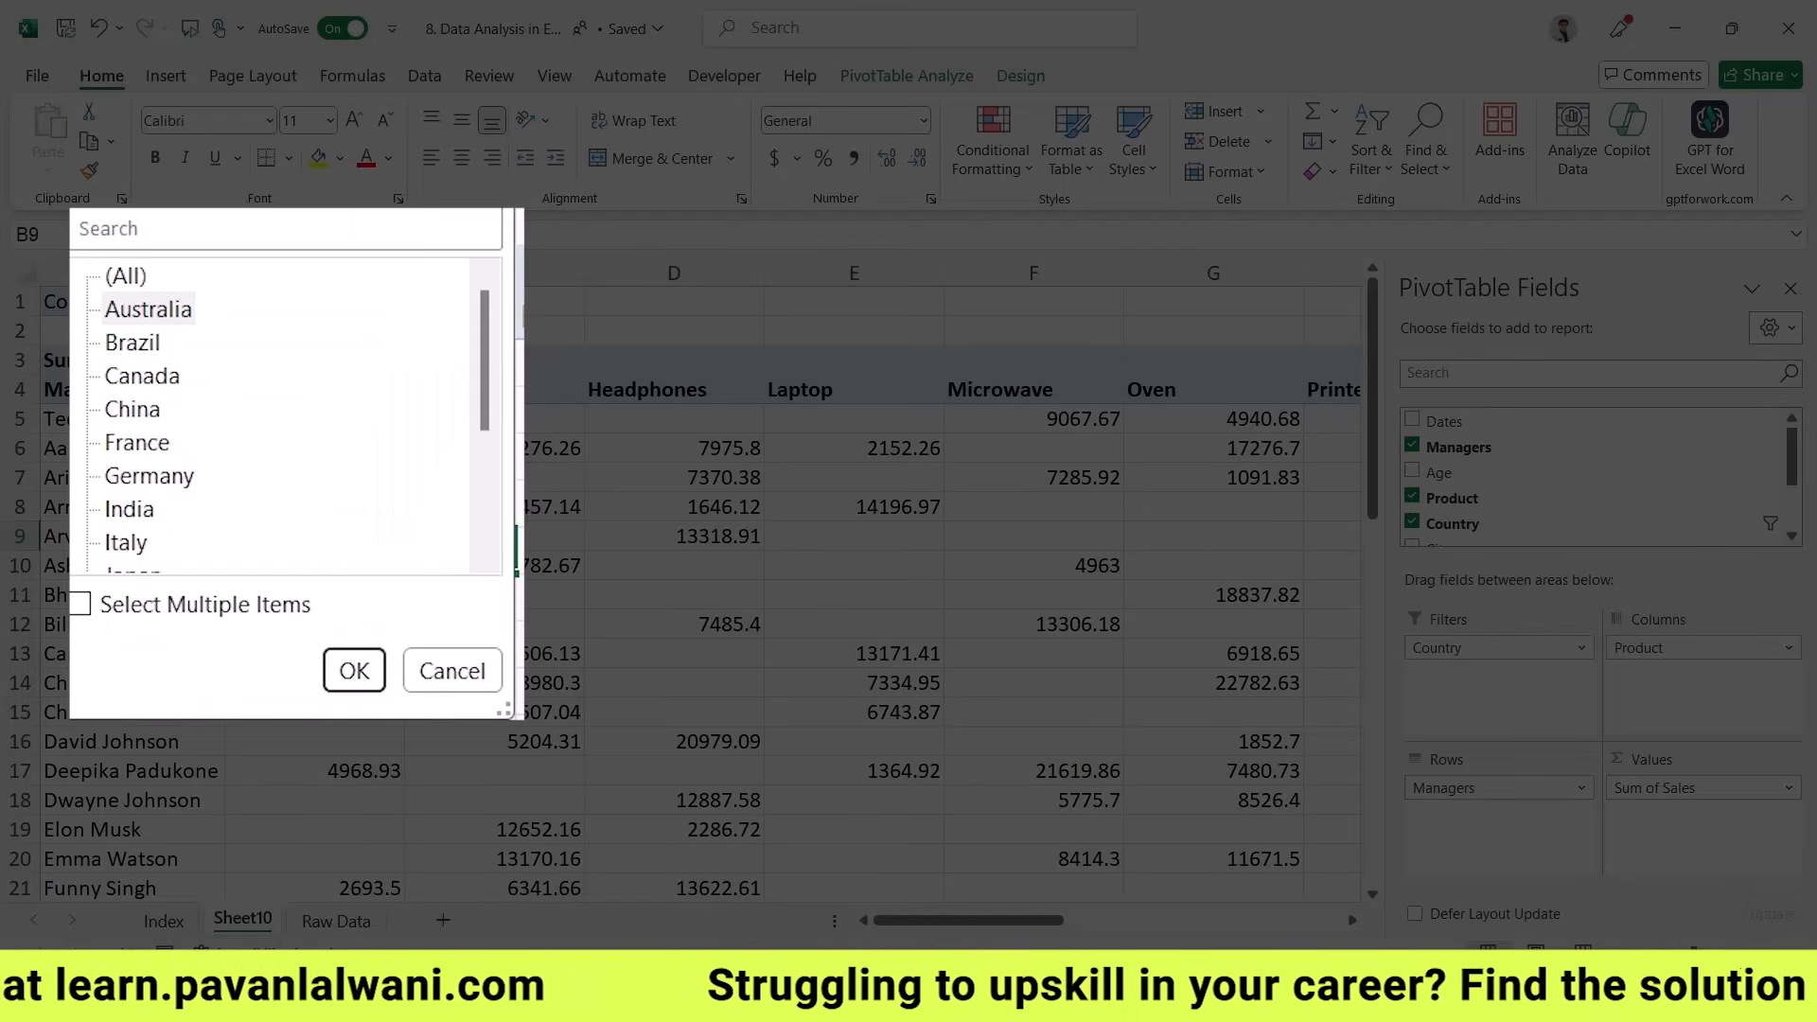
pyautogui.scroll(-3, 284, 417)
pyautogui.scroll(3, 284, 417)
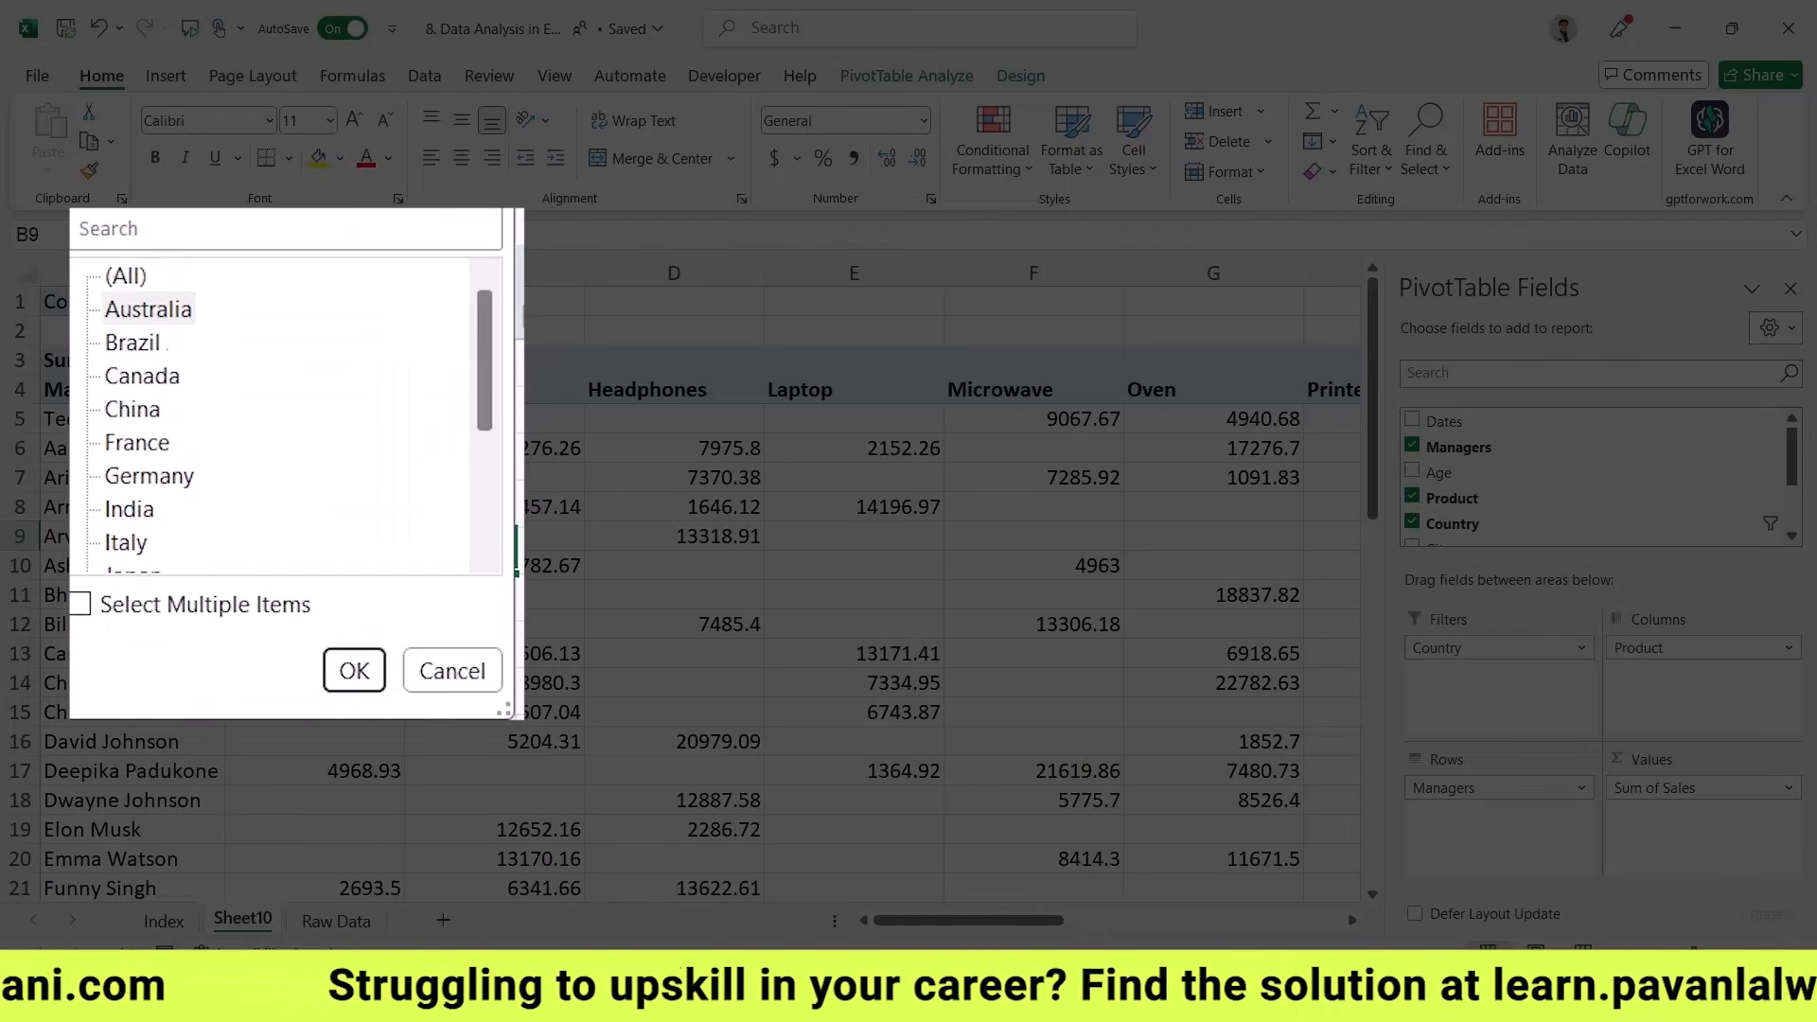
pyautogui.press('Escape')
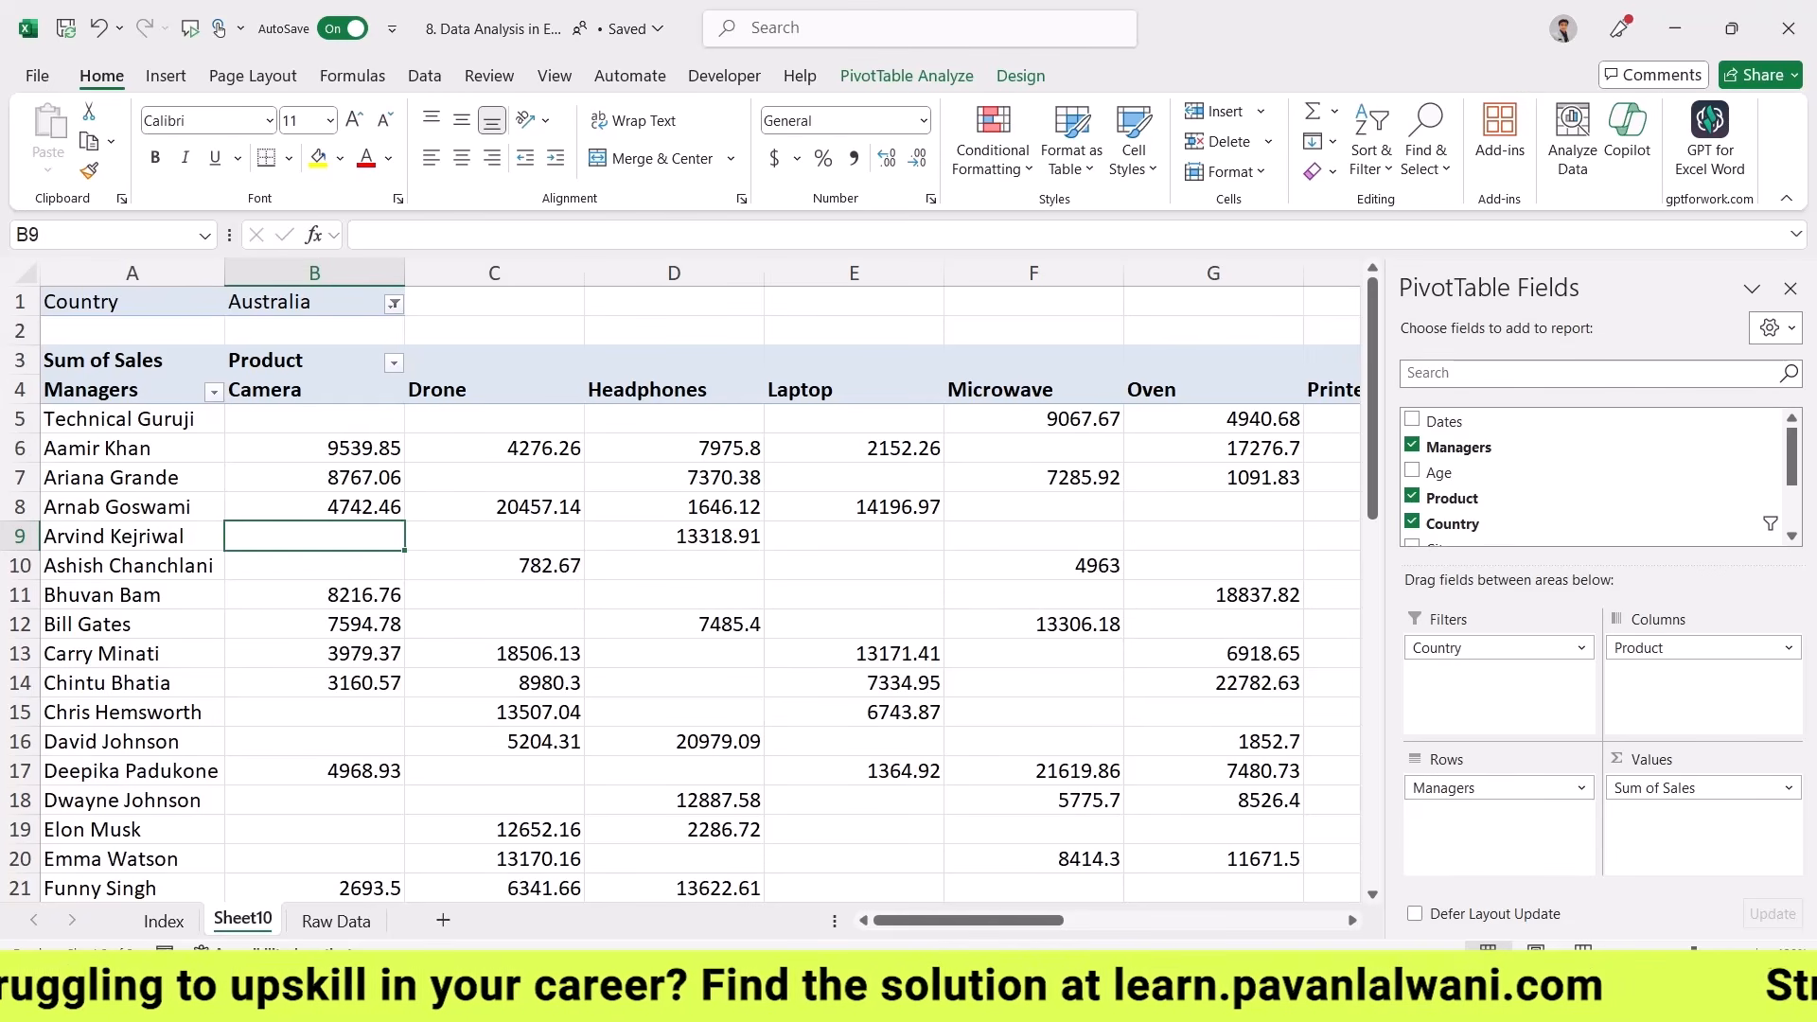
# - Replace Country with City as the PivotTable's report filter and review the list of cities
pyautogui.moveTo(1486, 648)
pyautogui.mouseDown()
pyautogui.moveTo(1533, 473)
pyautogui.moveTo(1496, 670)
pyautogui.mouseUp()
pyautogui.scroll(-2, 1591, 474)
pyautogui.click(394, 303)
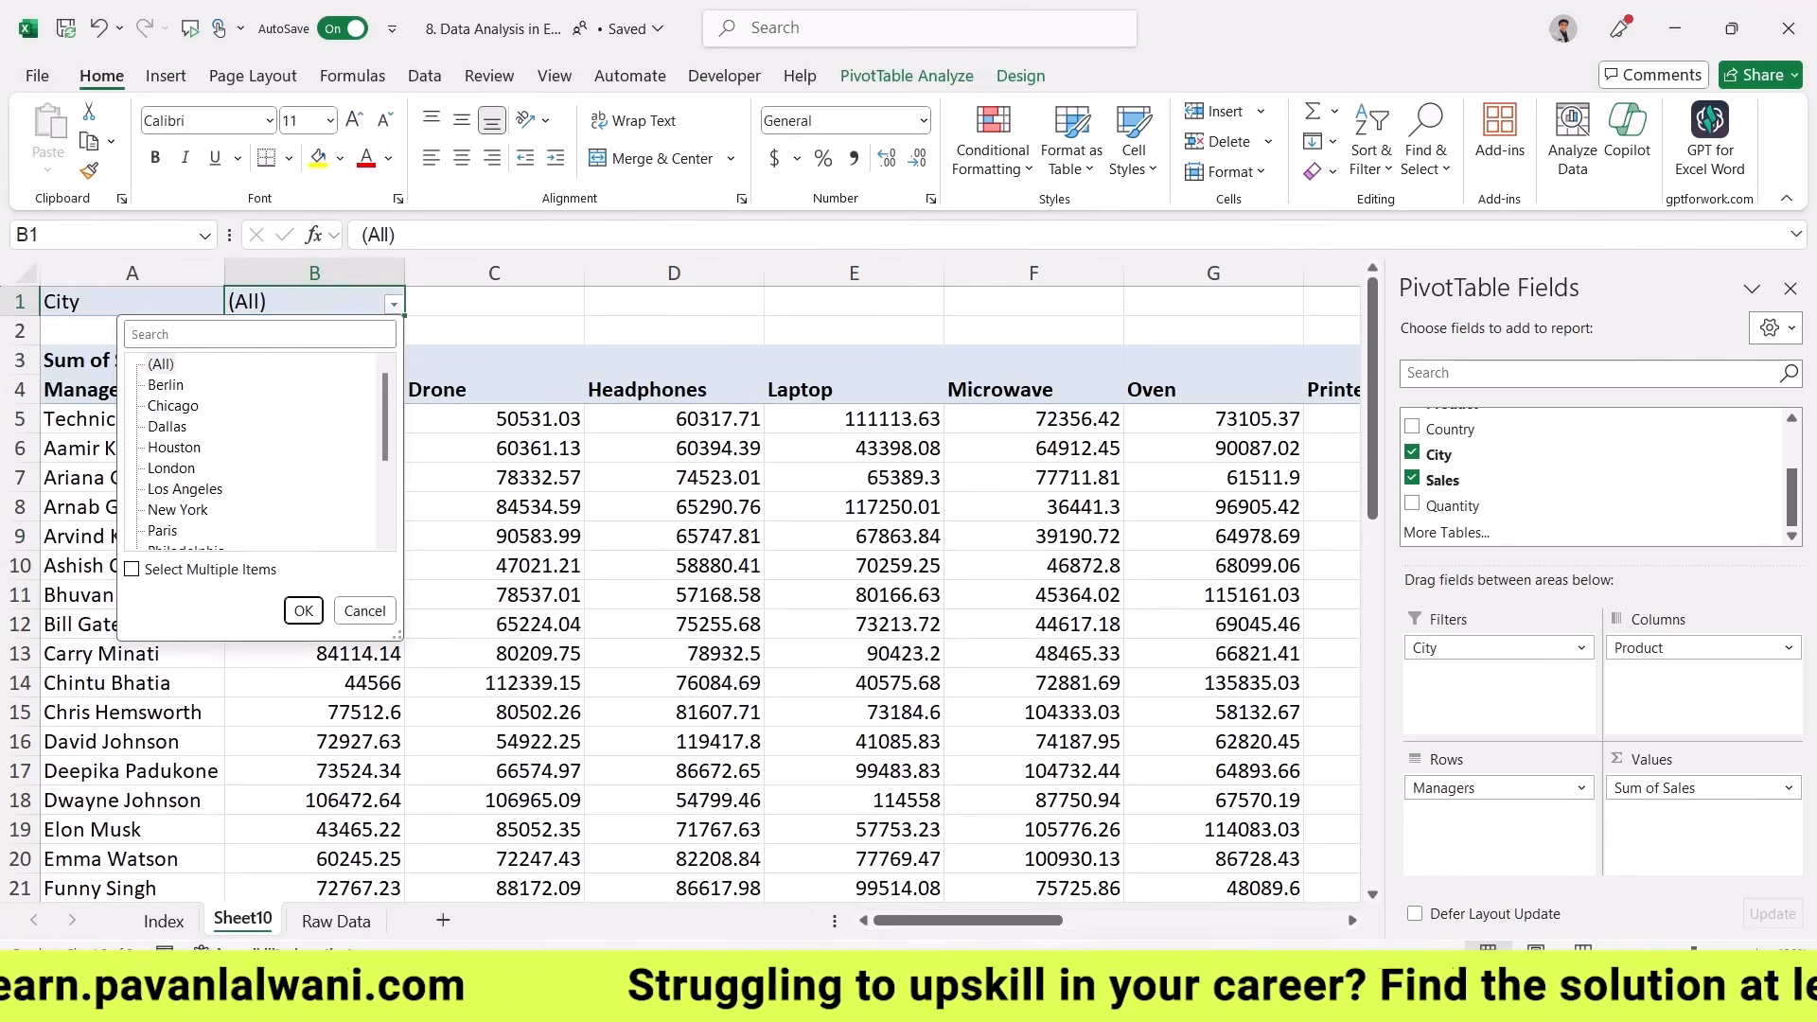
pyautogui.scroll(-2, 255, 454)
pyautogui.scroll(2, 255, 454)
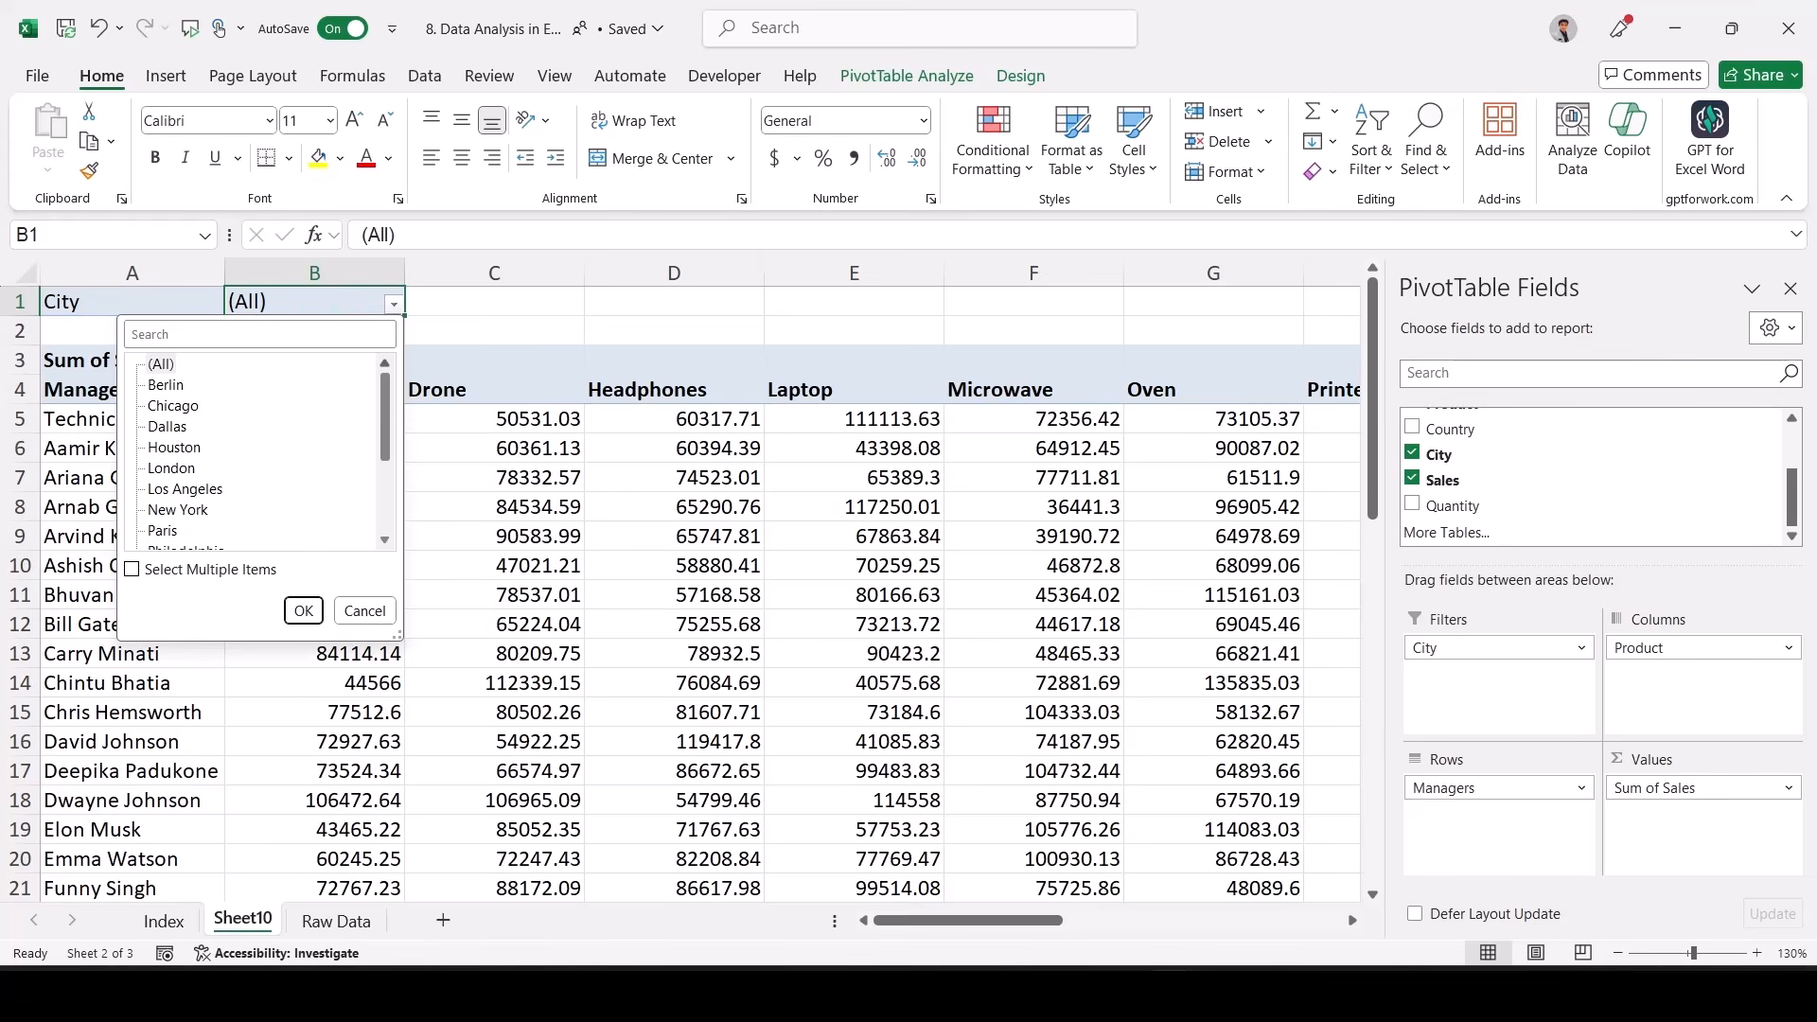
pyautogui.press('Escape')
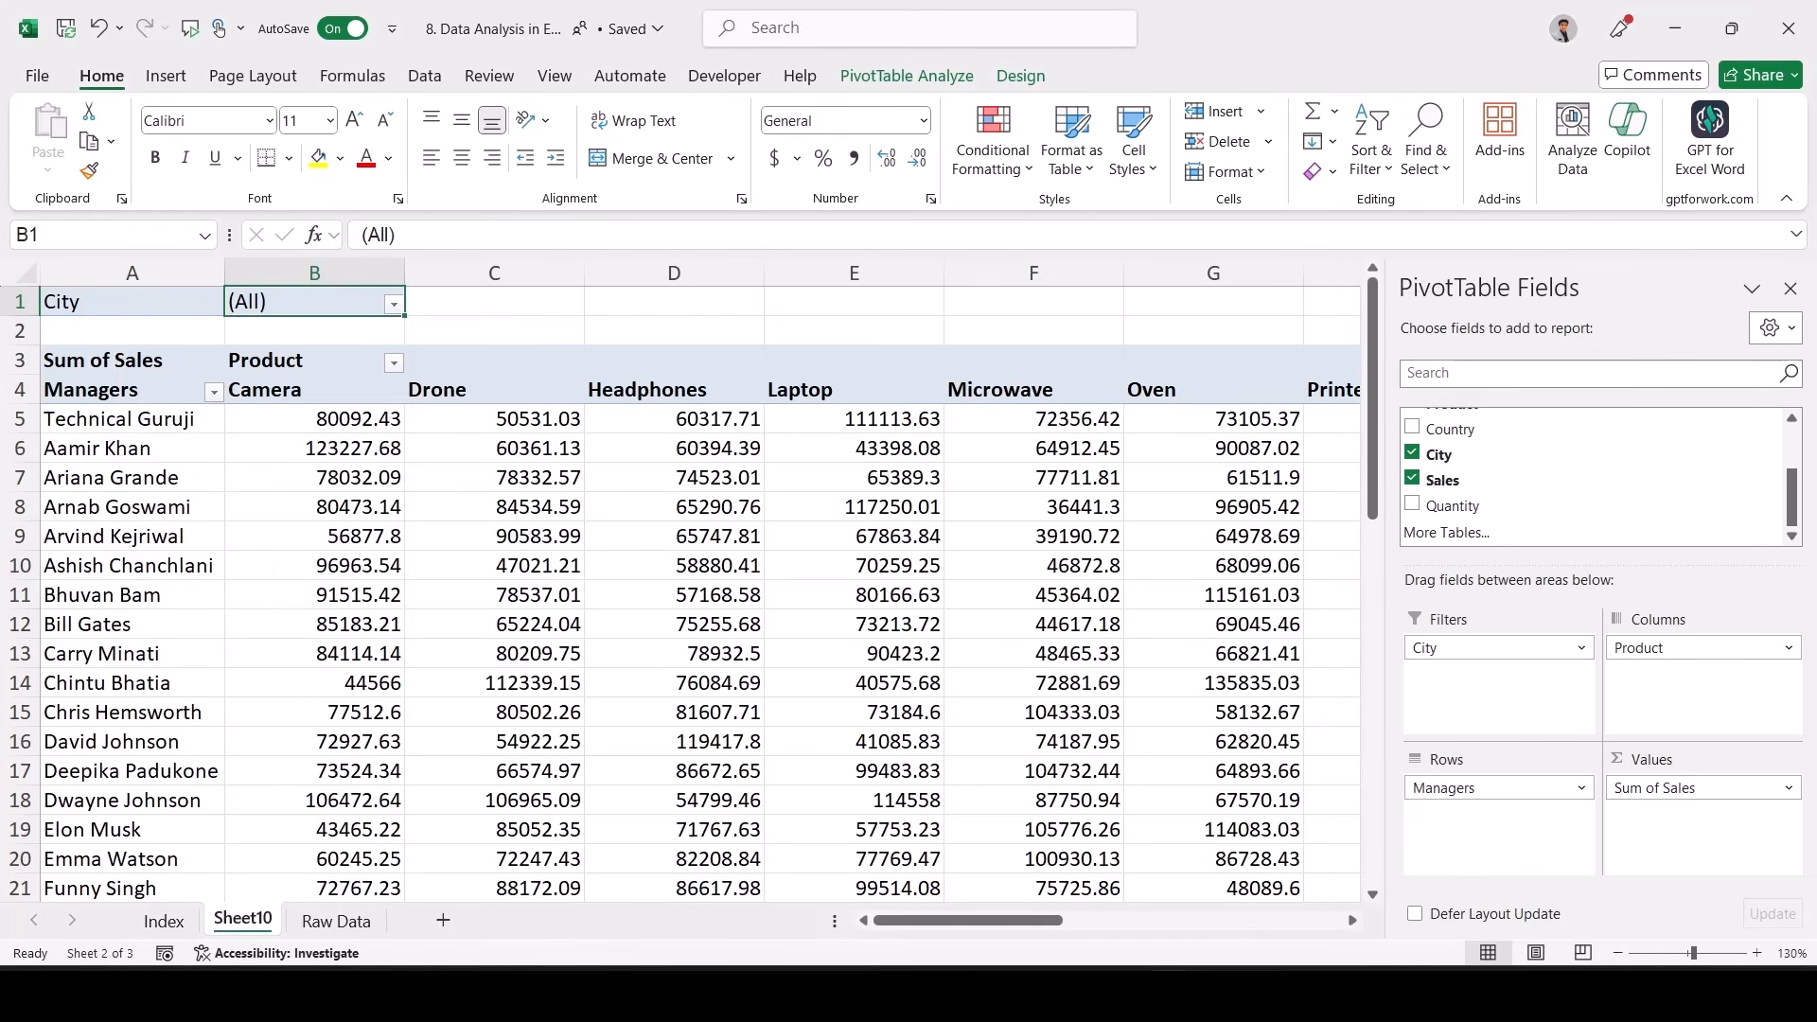
# - Generate a separate PivotTable sheet for each city with Show Report Filter Pages
pyautogui.click(920, 75)
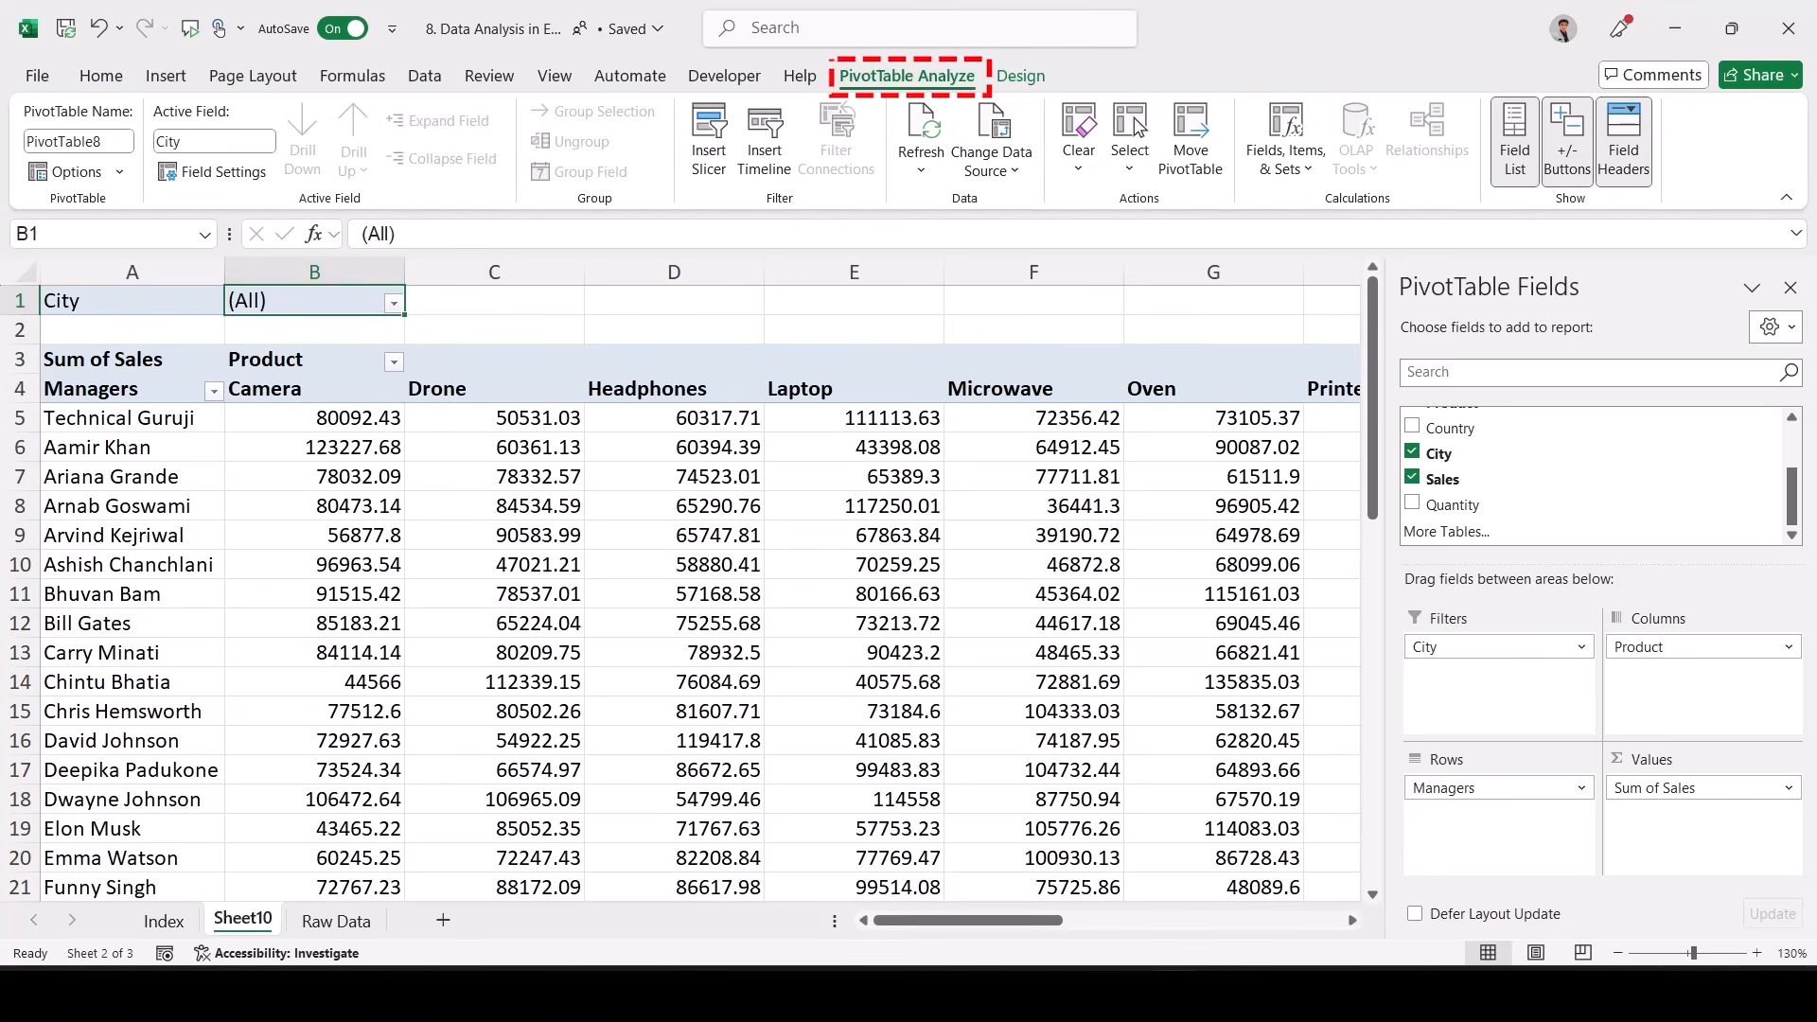
pyautogui.click(119, 172)
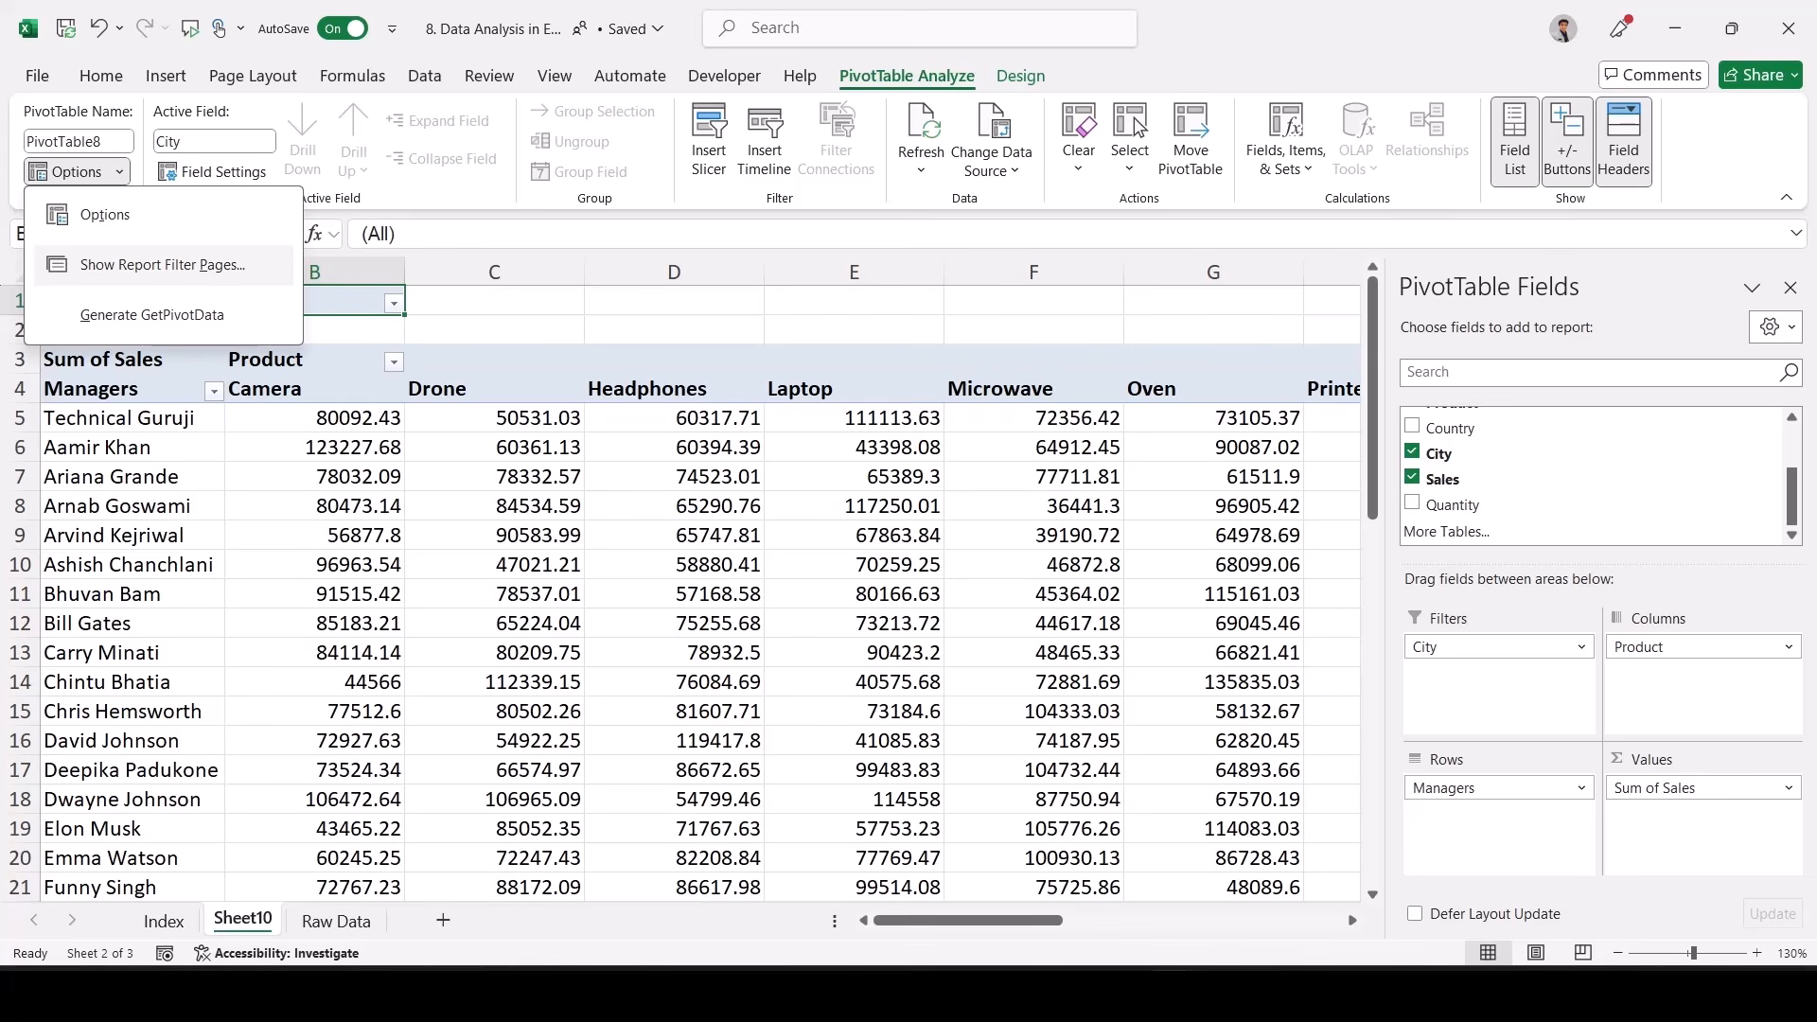
pyautogui.click(162, 265)
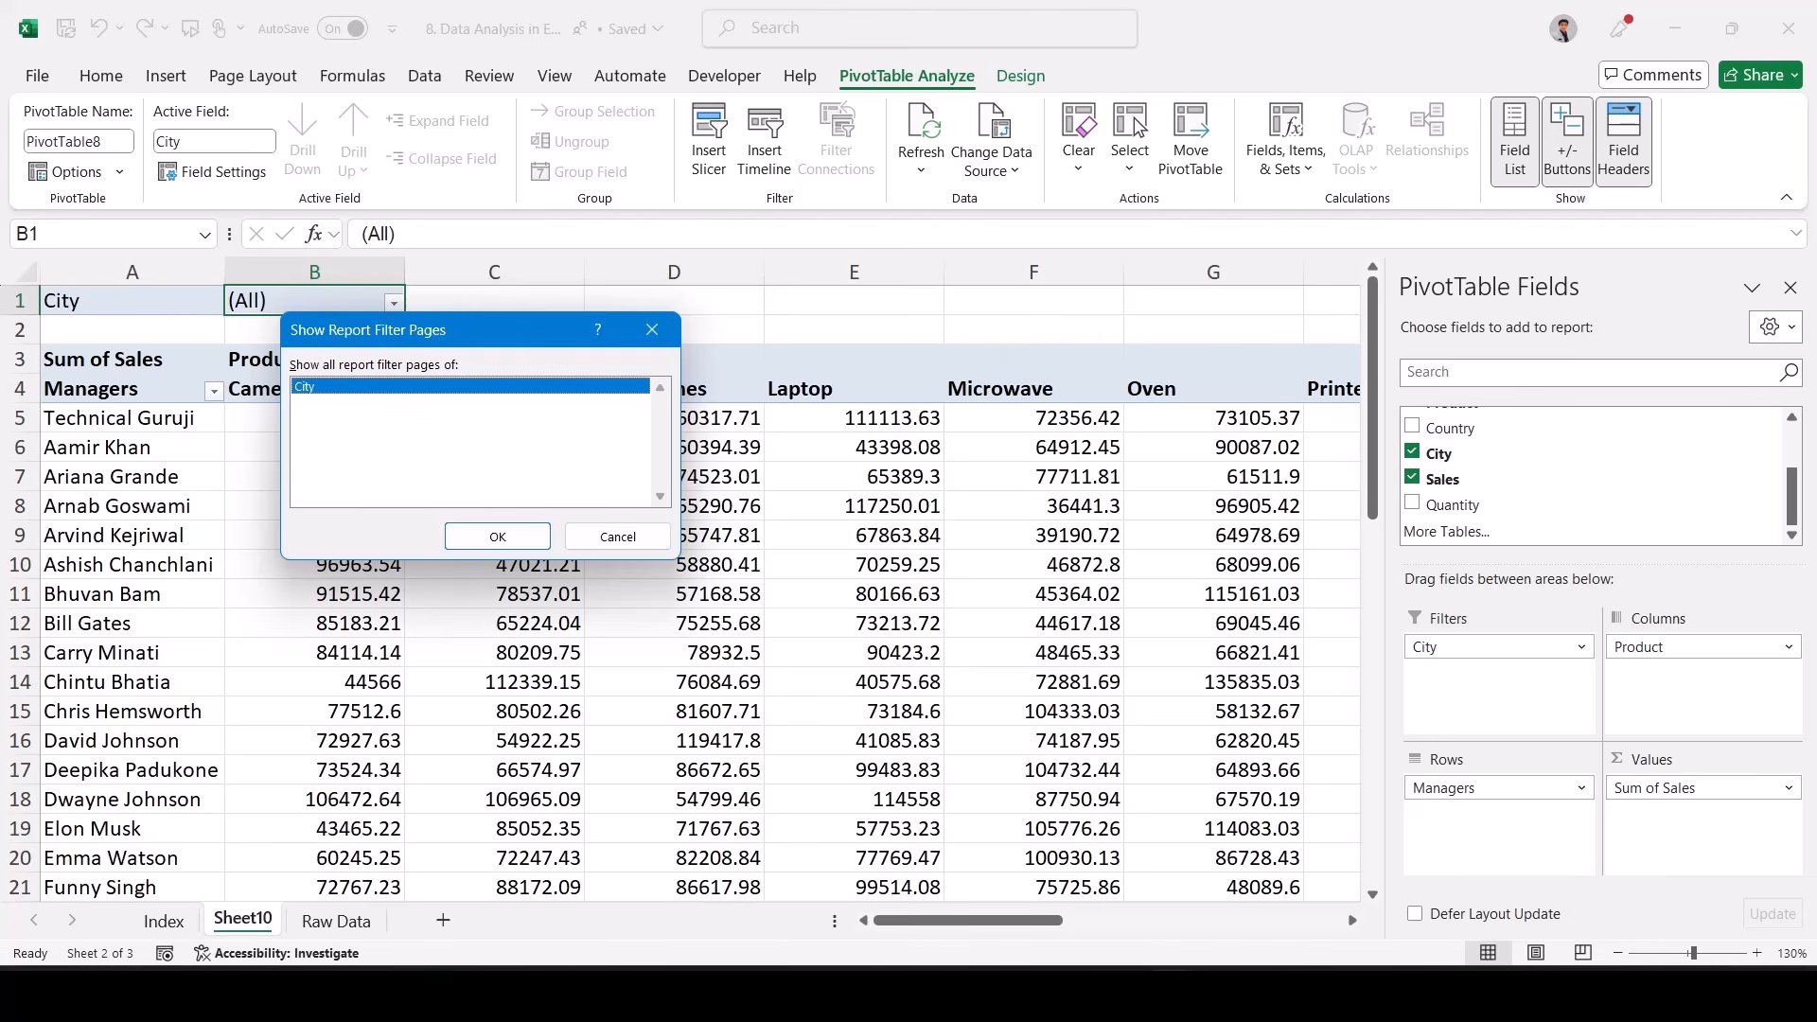
pyautogui.press('Return')
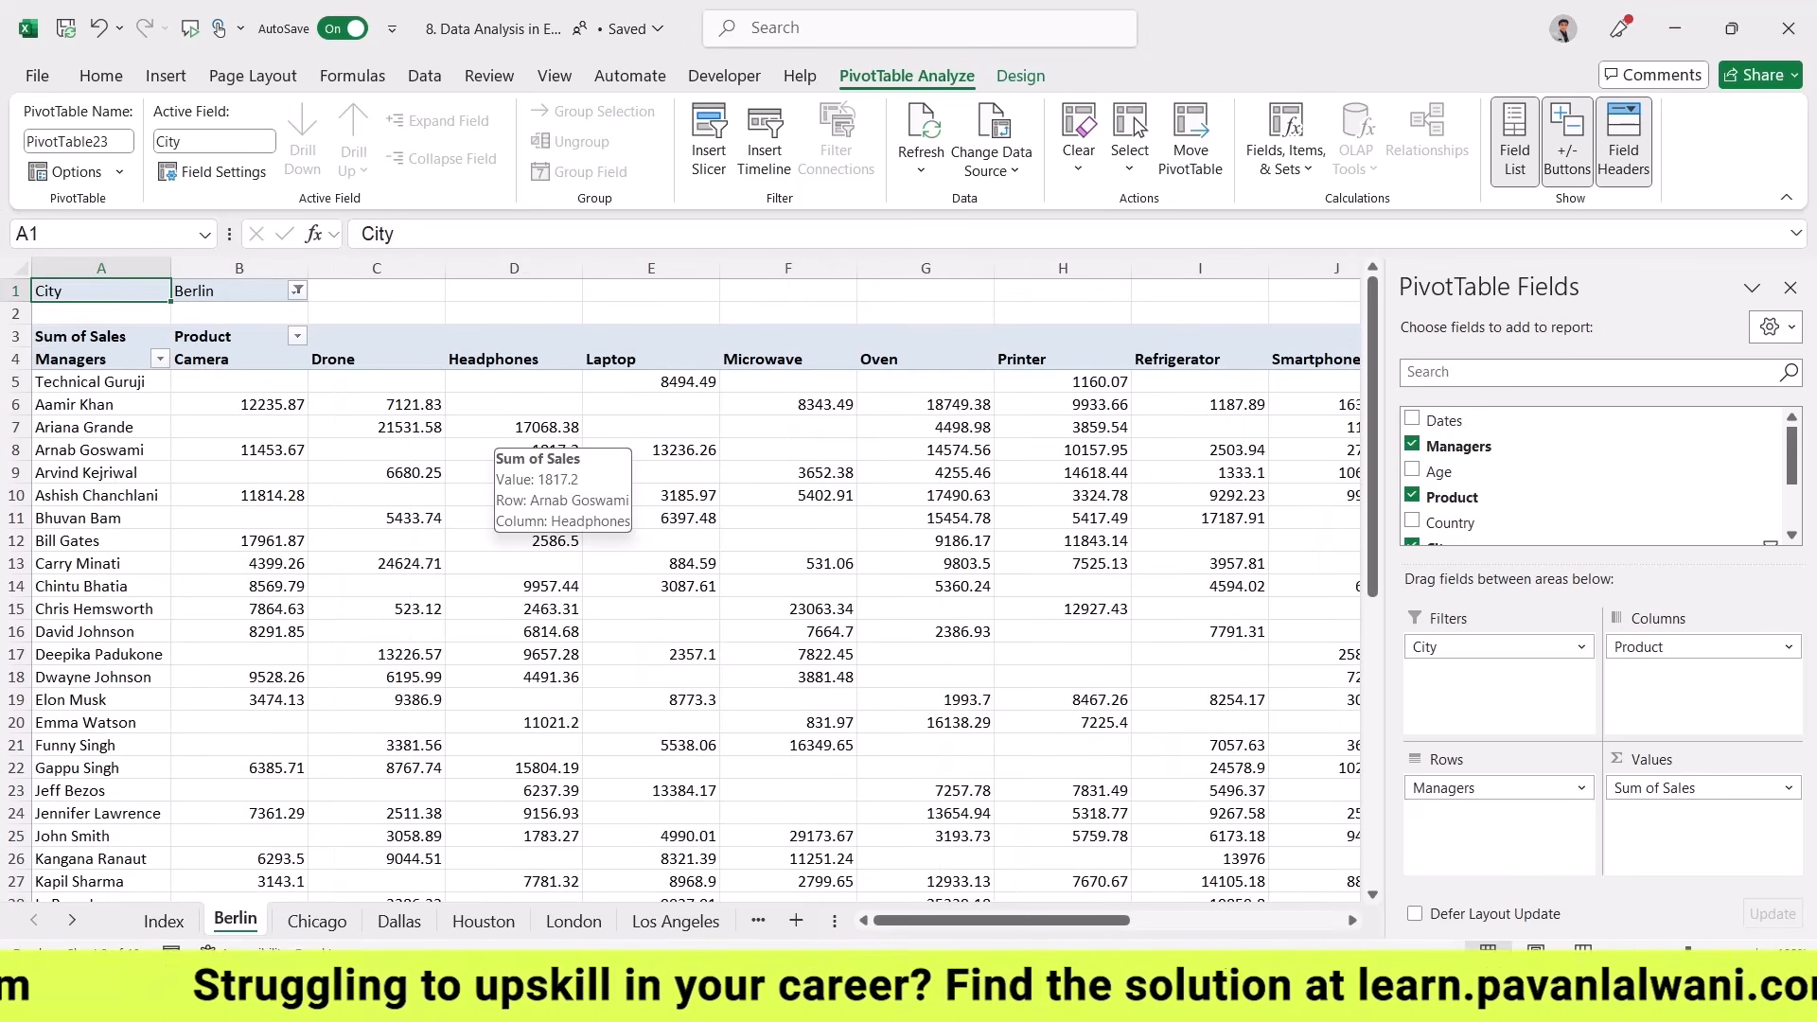
# - Look through the generated city sheets one after another from Berlin to Philadelphia
pyautogui.hotkey('ctrl', 'pagedown')
pyautogui.hotkey('ctrl', 'pagedown')
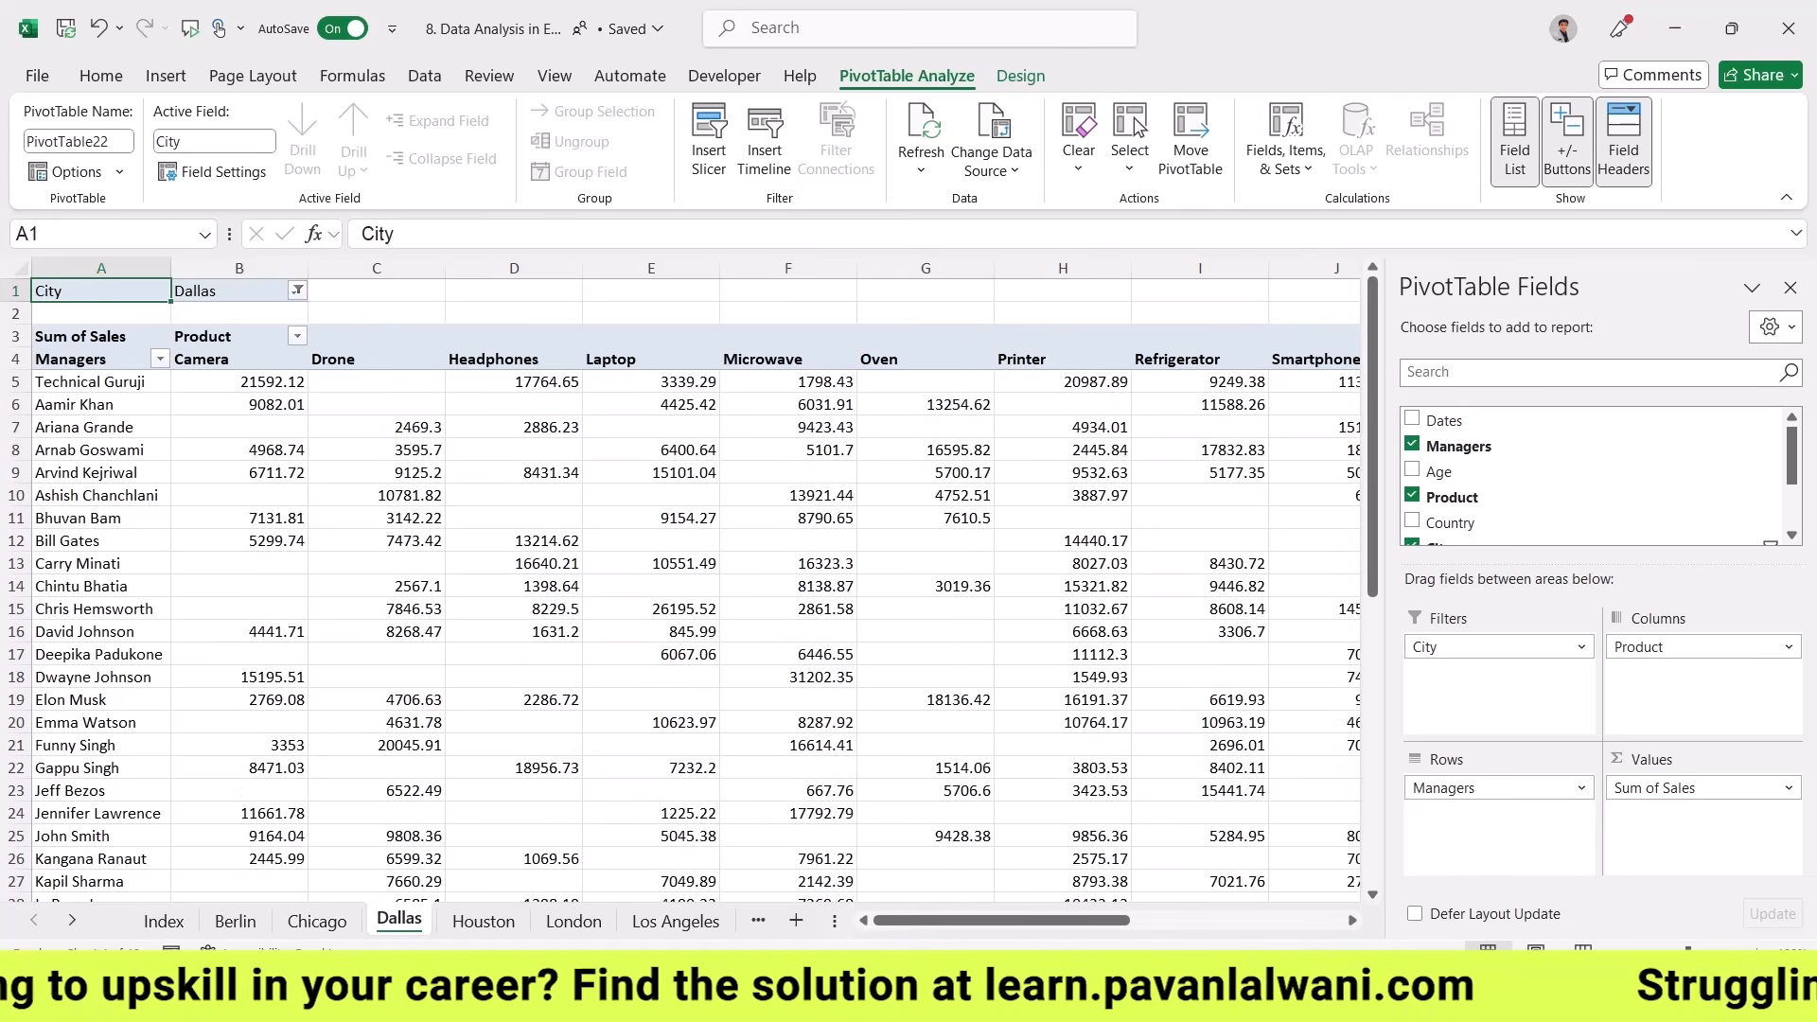
pyautogui.hotkey('ctrl', 'pagedown')
pyautogui.hotkey('ctrl', 'pagedown')
pyautogui.hotkey('ctrl', 'pagedown')
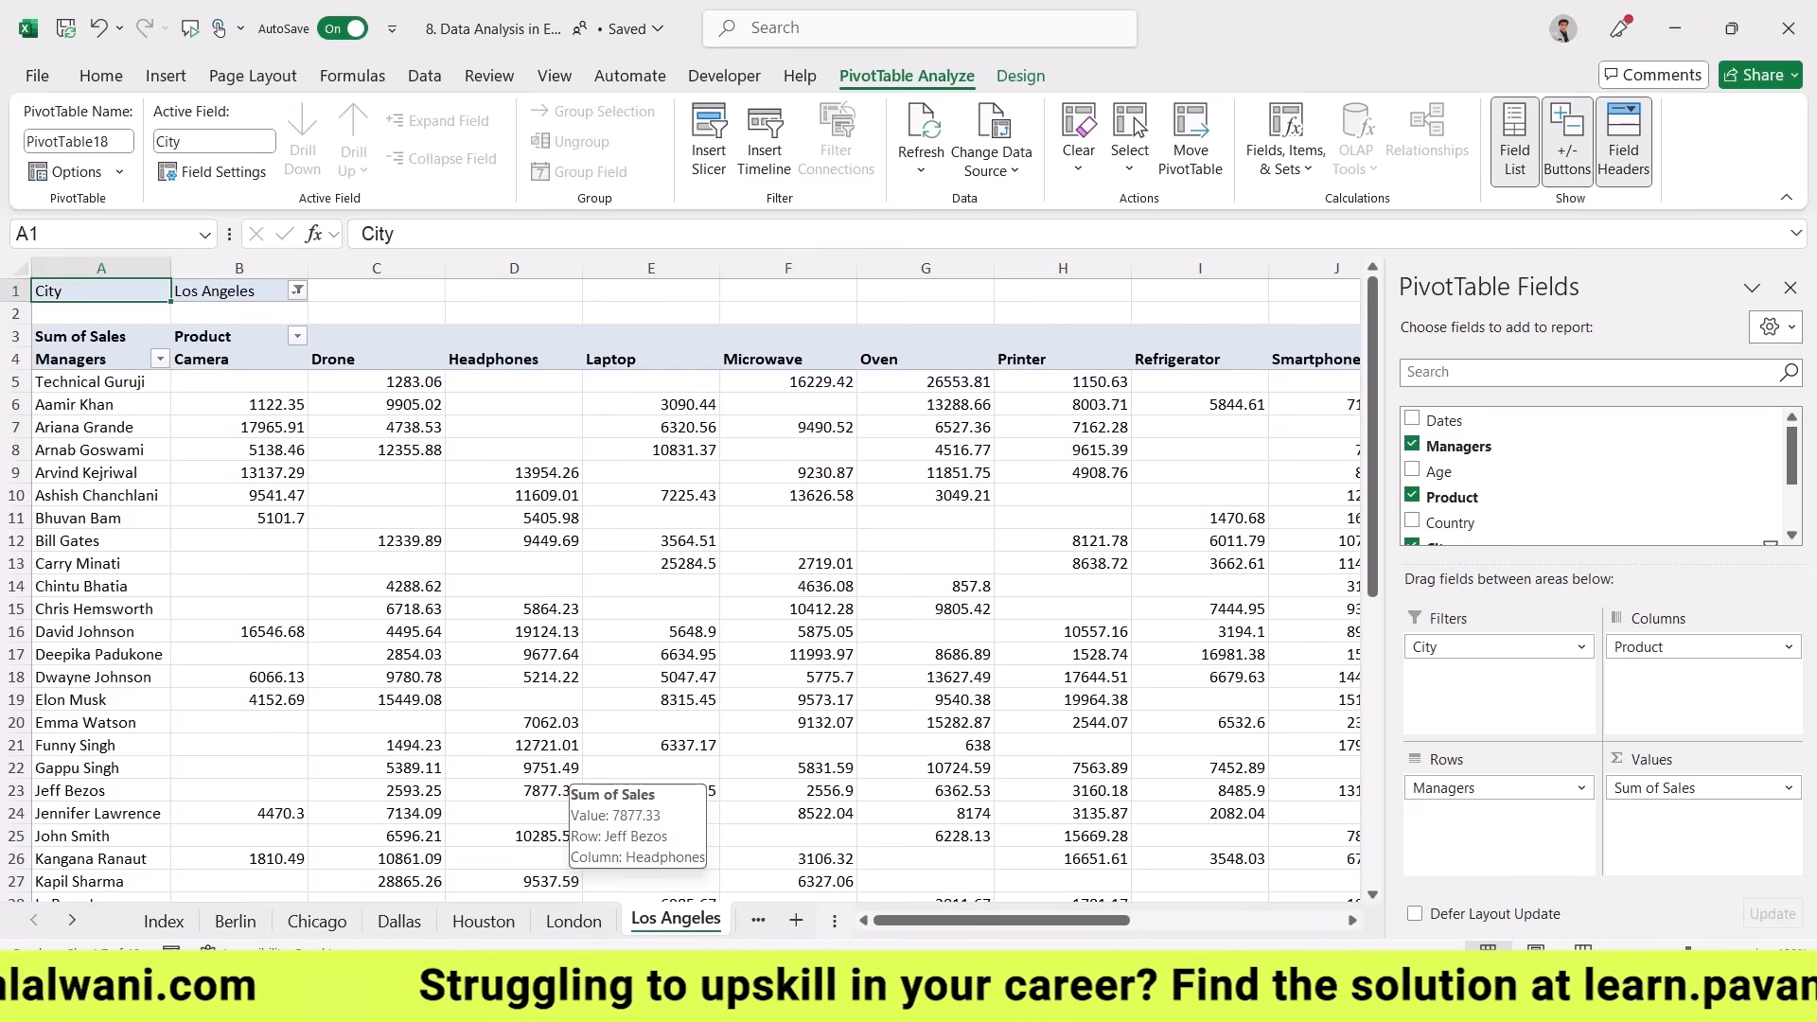
pyautogui.hotkey('ctrl', 'pagedown')
pyautogui.hotkey('ctrl', 'pagedown')
pyautogui.hotkey('ctrl', 'pagedown')
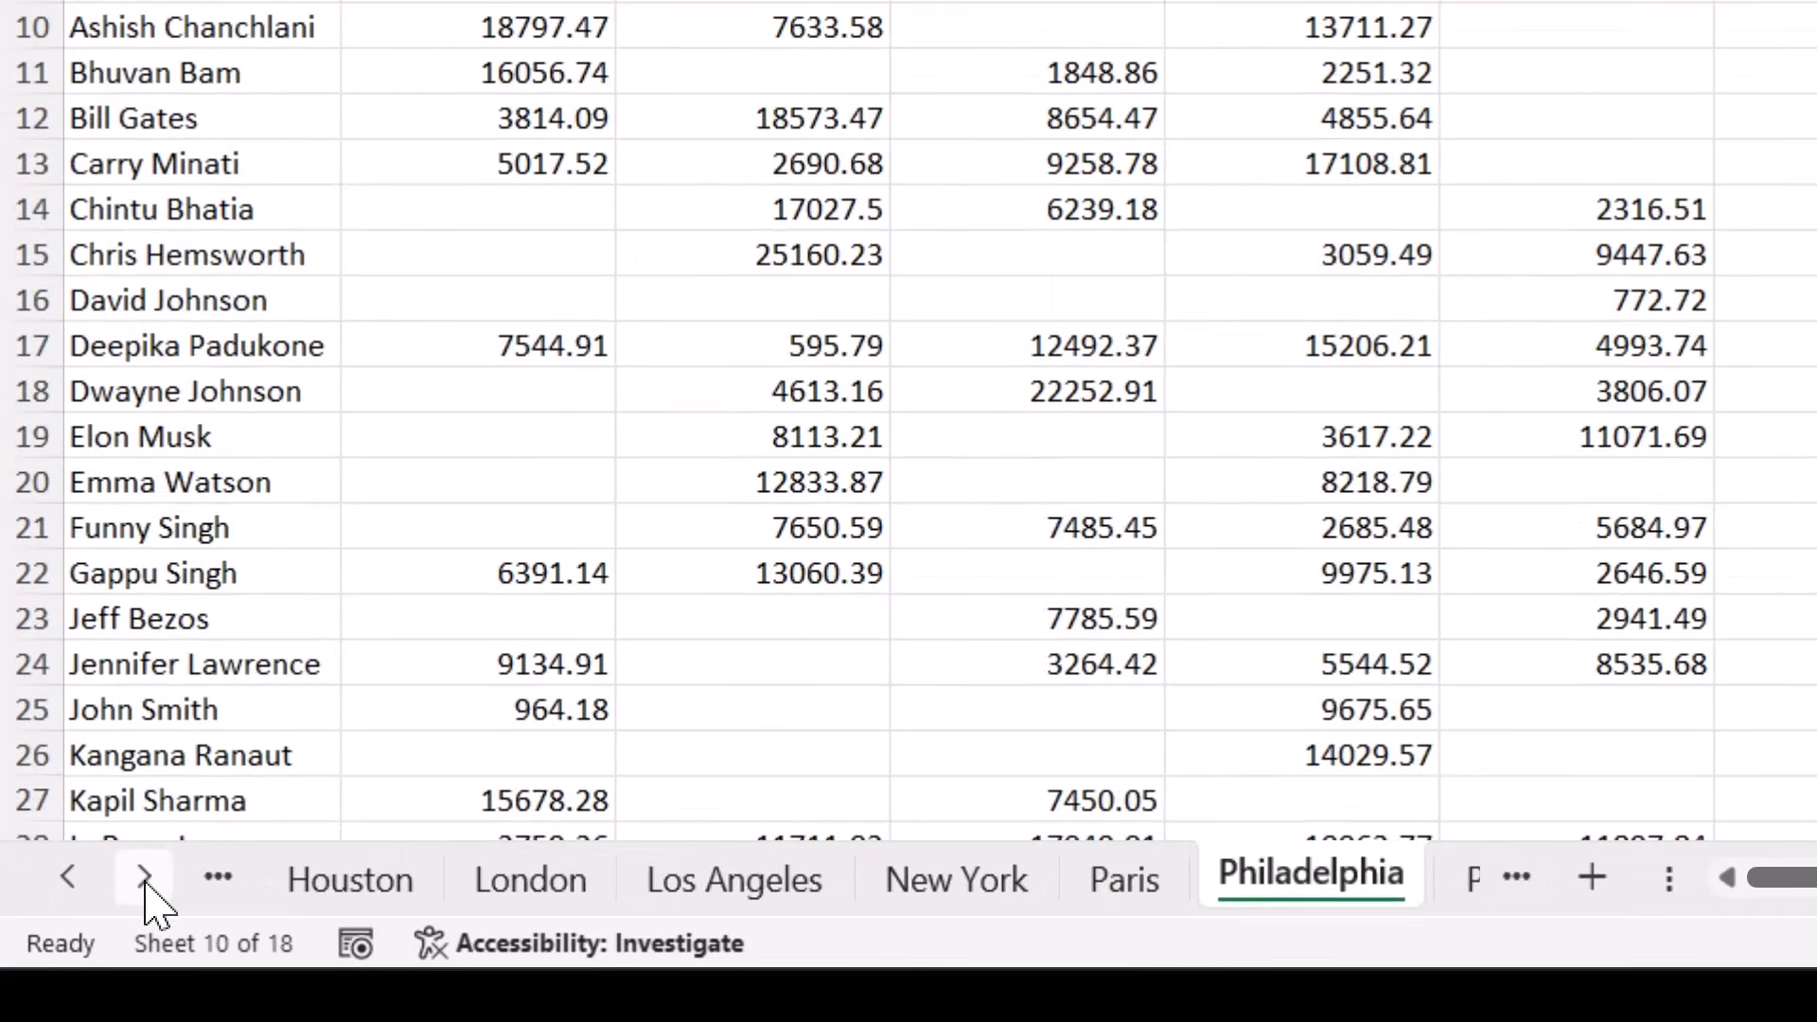
# - Open the list of all sheets and activate the Tokyo sheet
pyautogui.rightClick(144, 882)
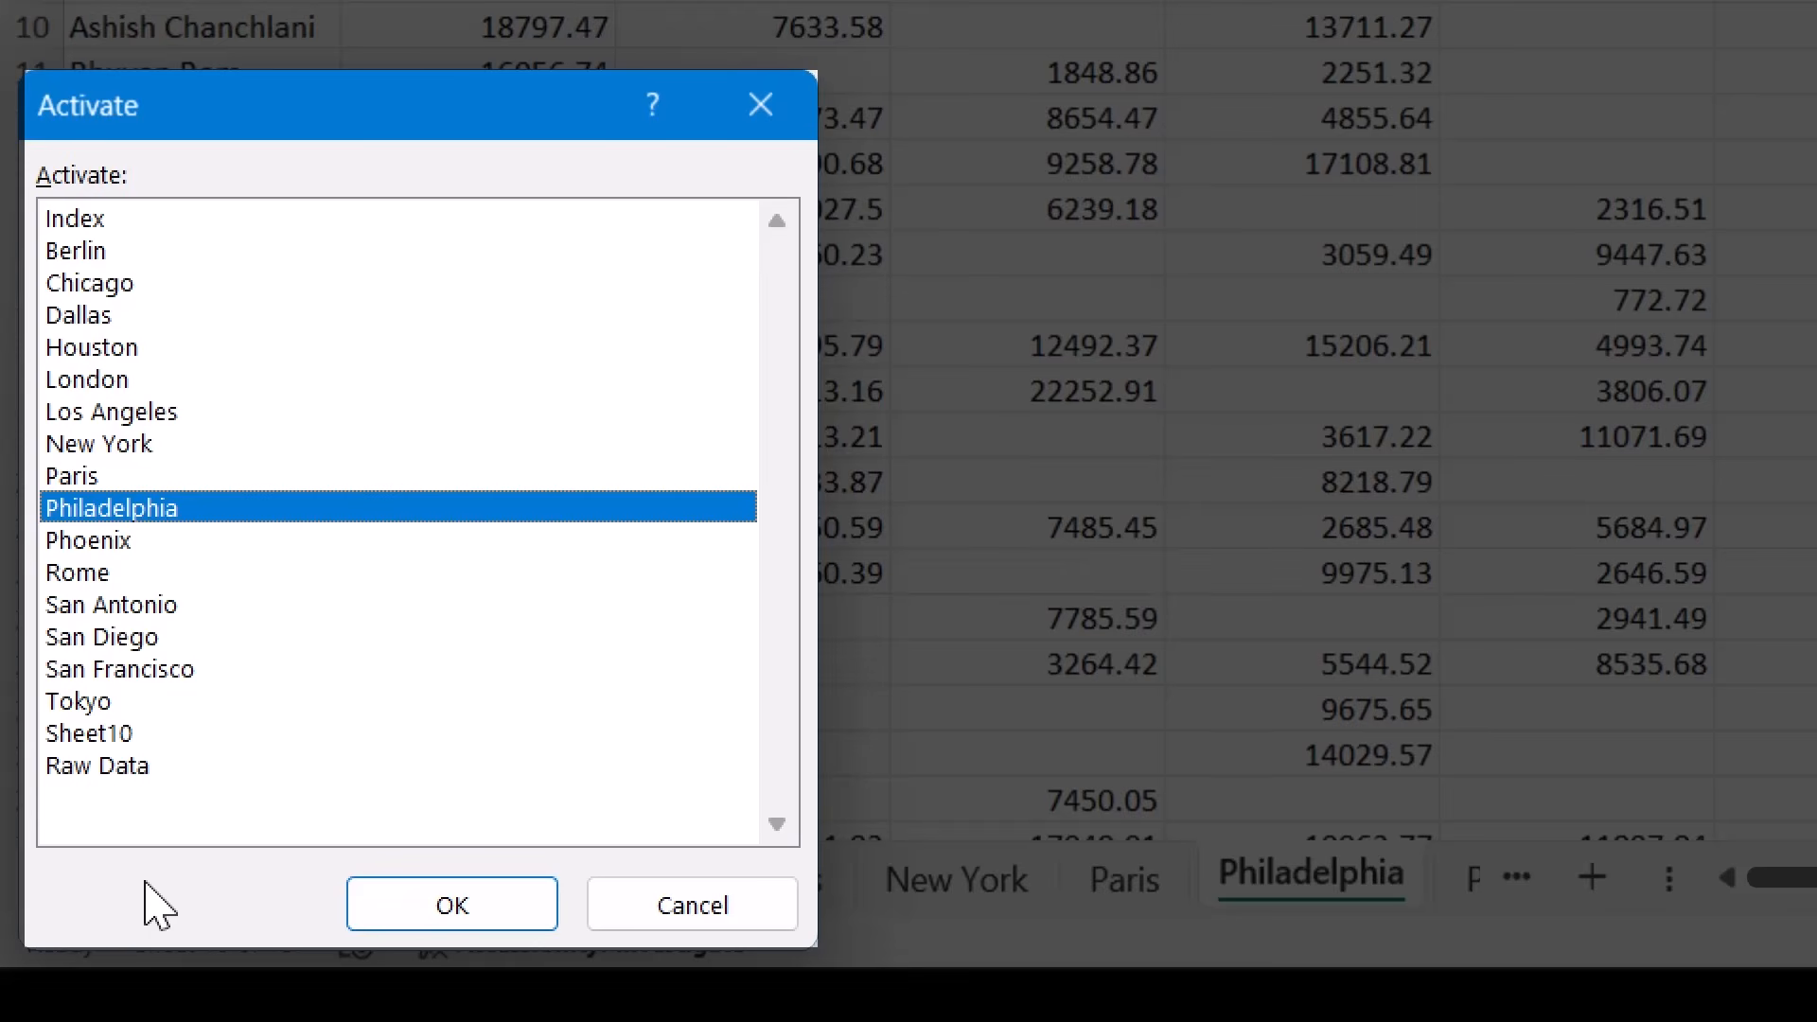
pyautogui.click(153, 444)
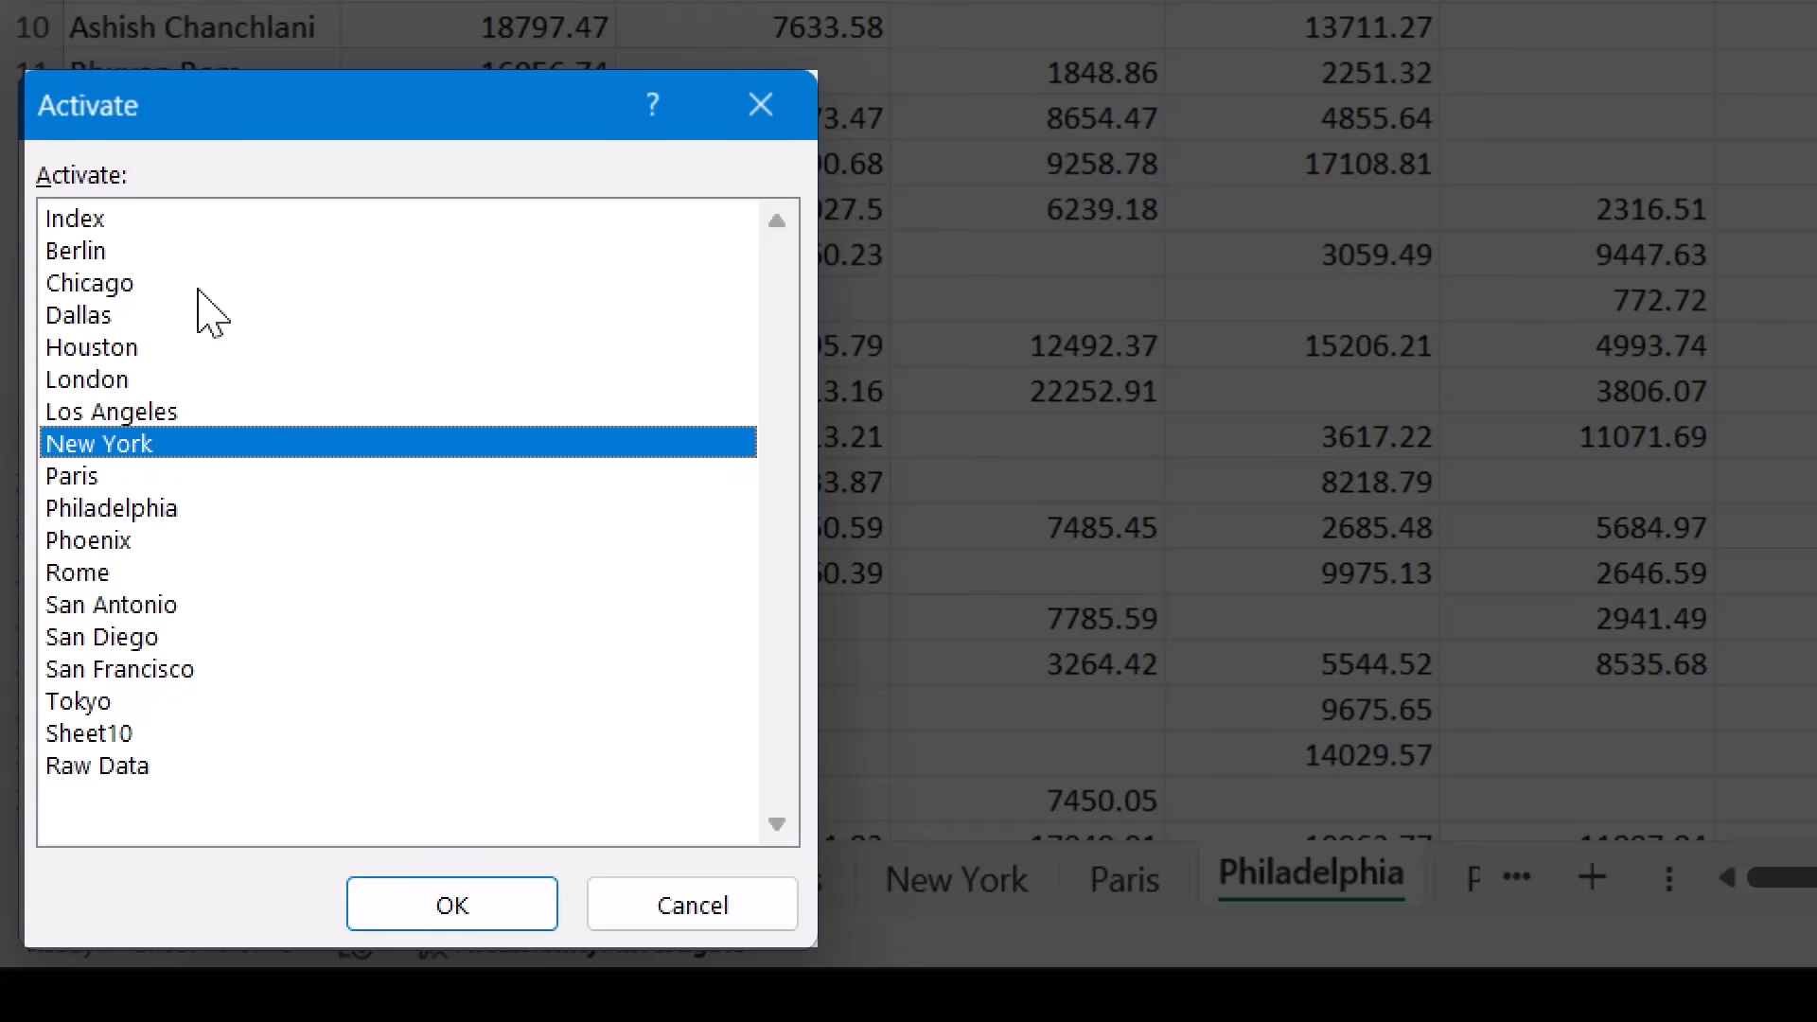
pyautogui.click(92, 706)
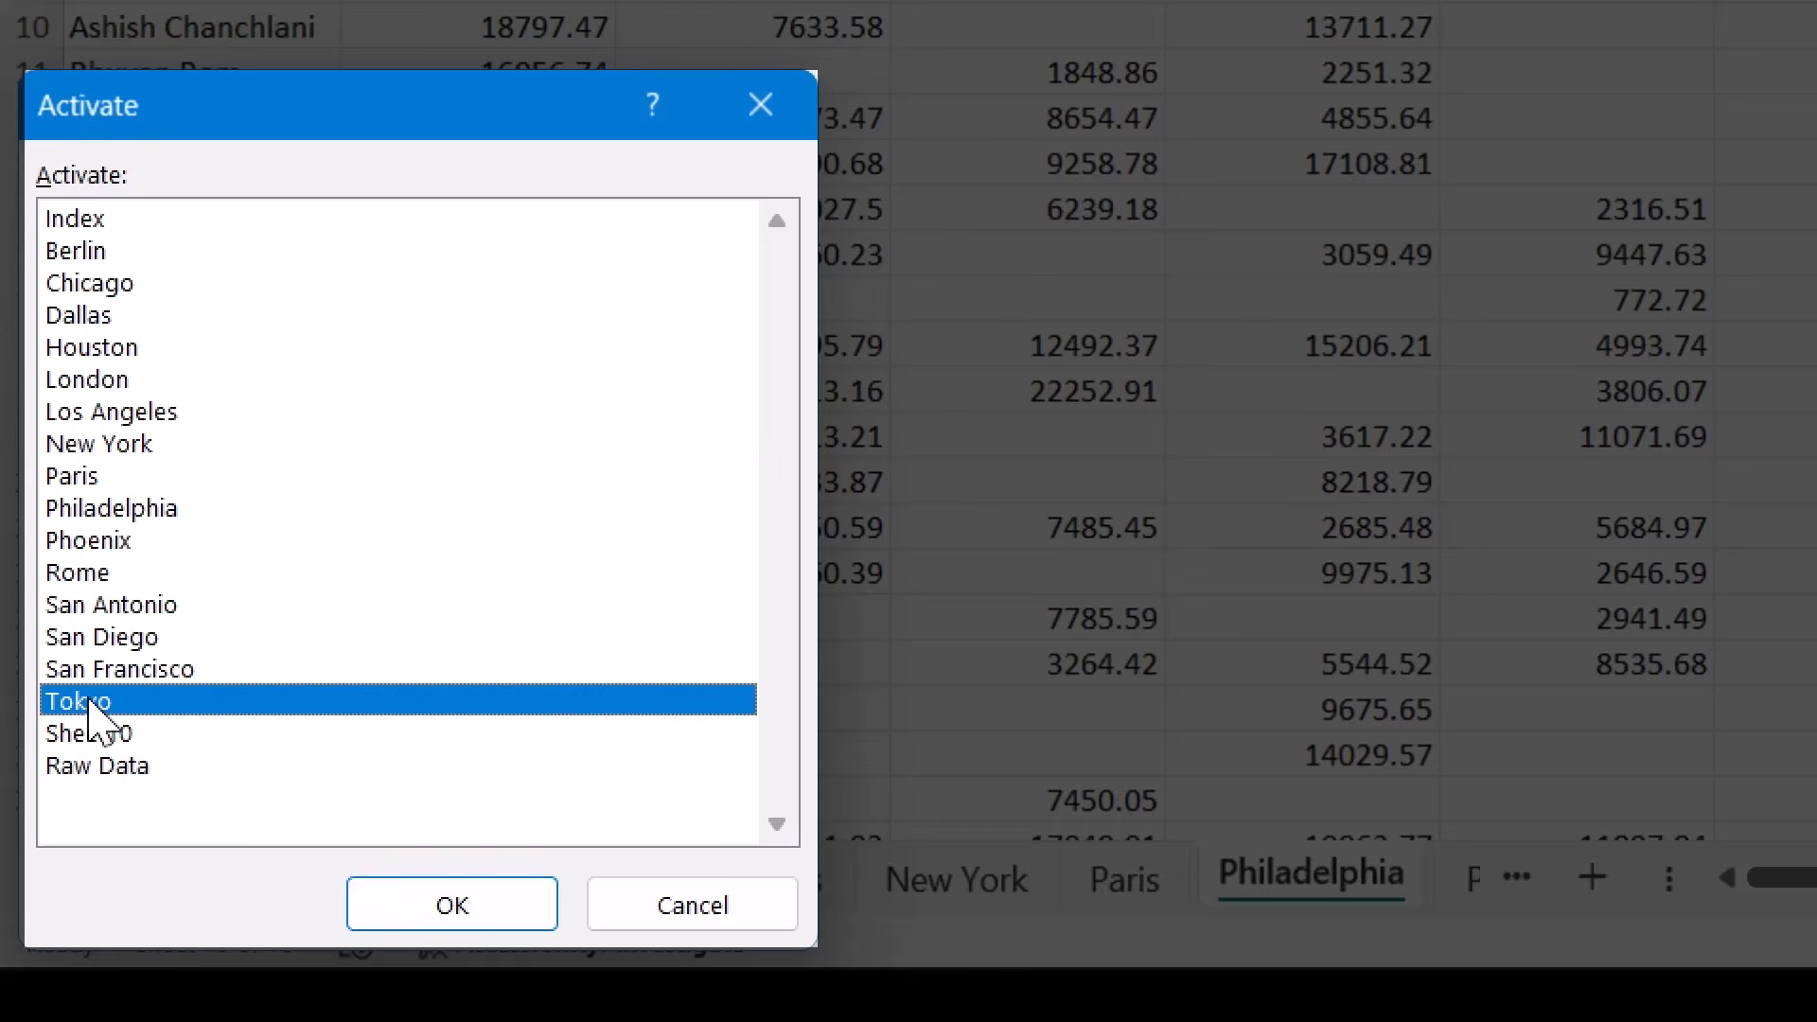
pyautogui.click(440, 904)
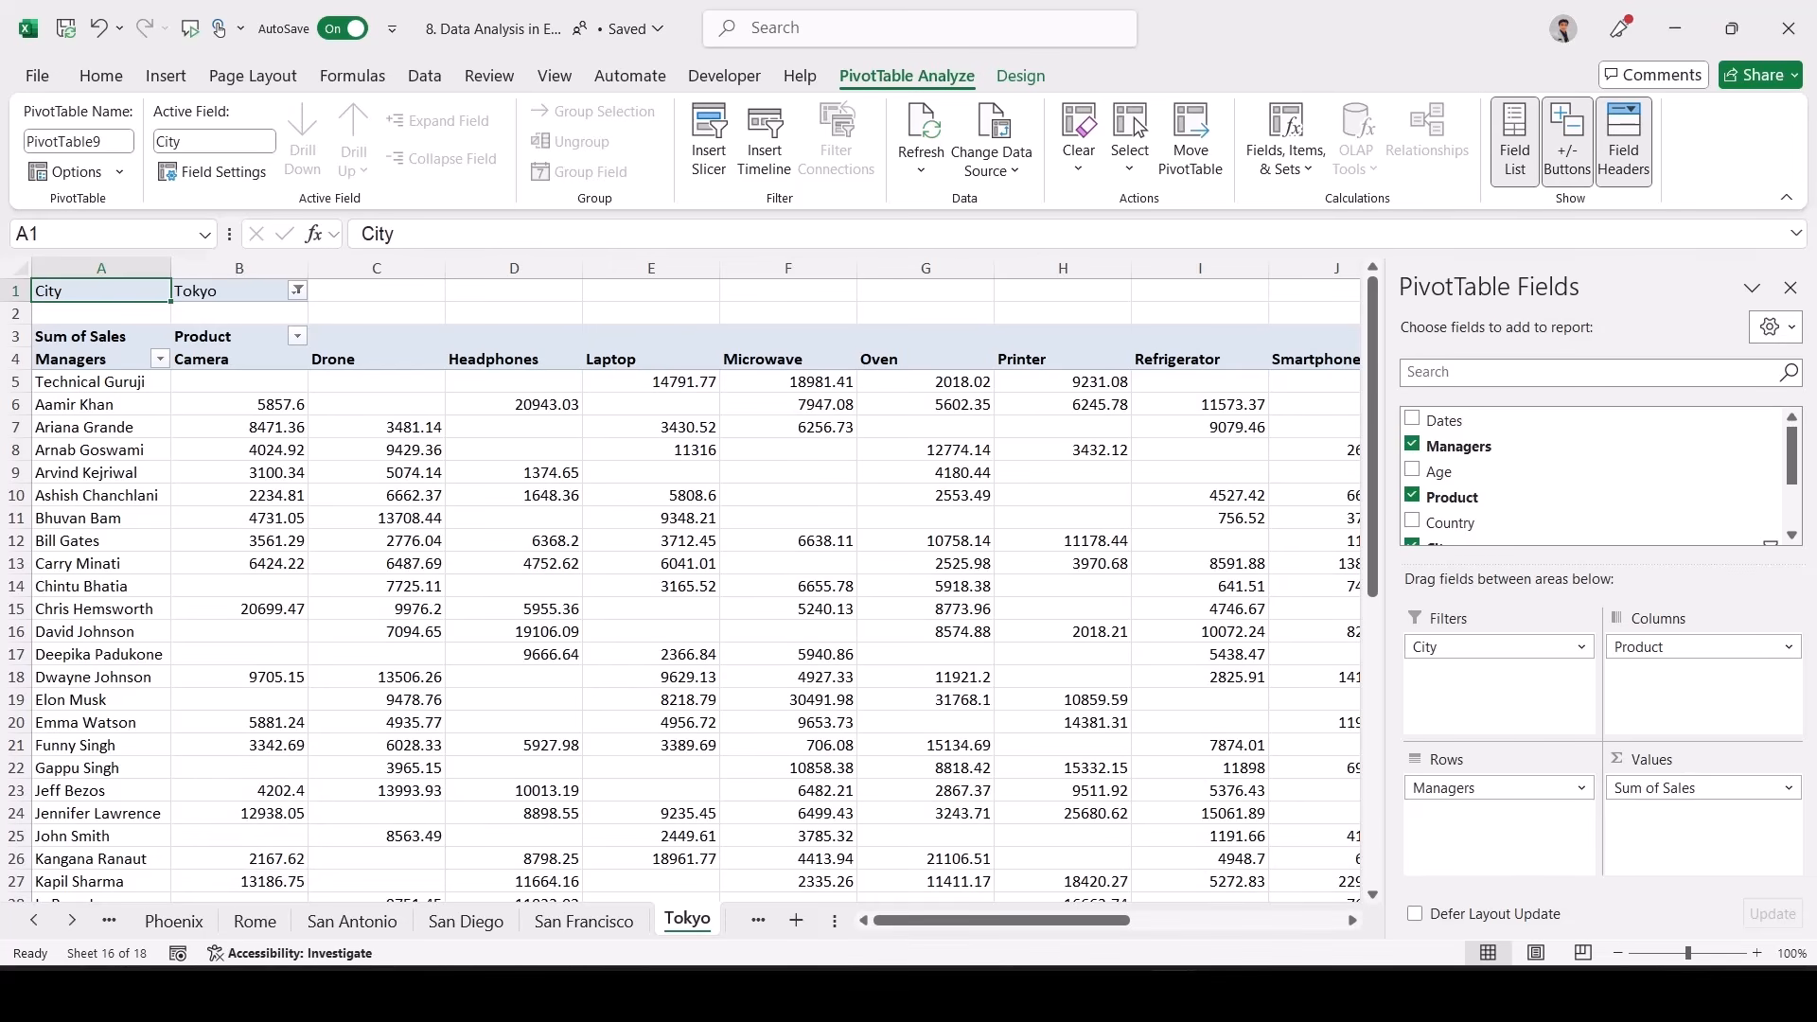
# - Delete the group of city sheets from Phoenix through Tokyo
pyautogui.keyDown('shift'); pyautogui.click(174, 921); pyautogui.keyUp('shift')
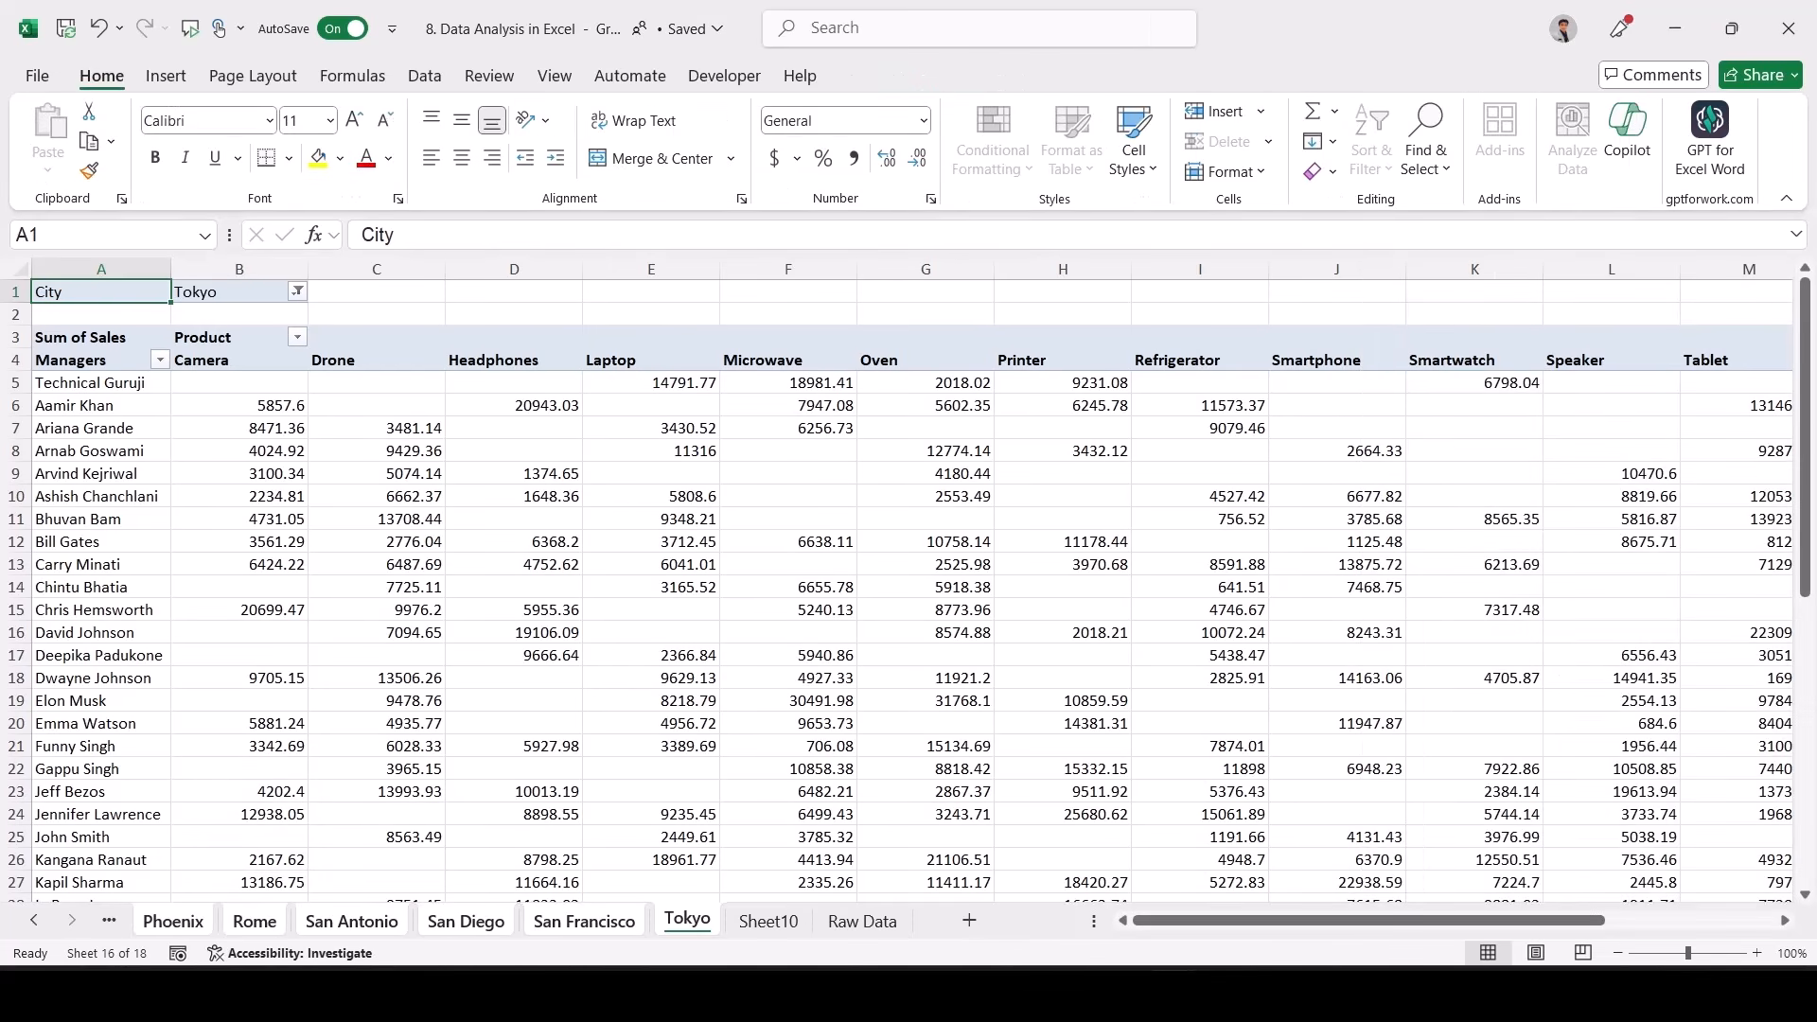
pyautogui.rightClick(200, 921)
pyautogui.click(275, 582)
pyautogui.press('Return')
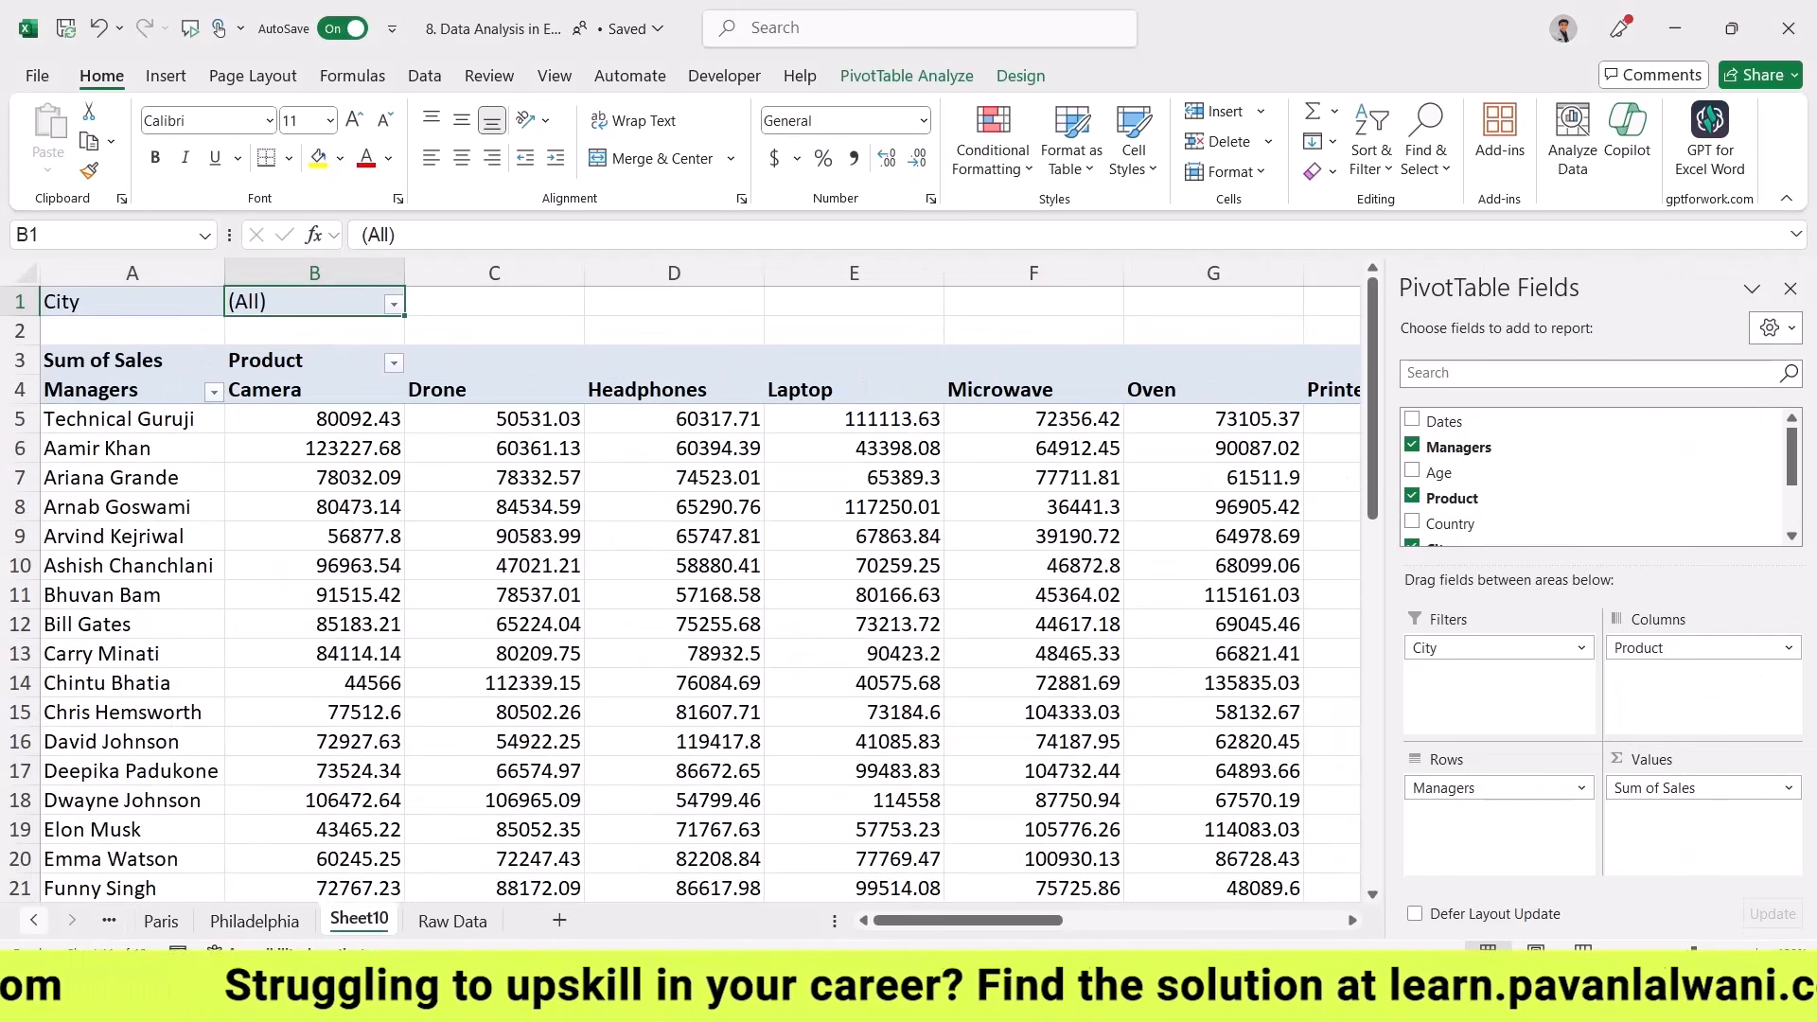
# - Delete the group of city sheets from Houston through Philadelphia
pyautogui.click(176, 921)
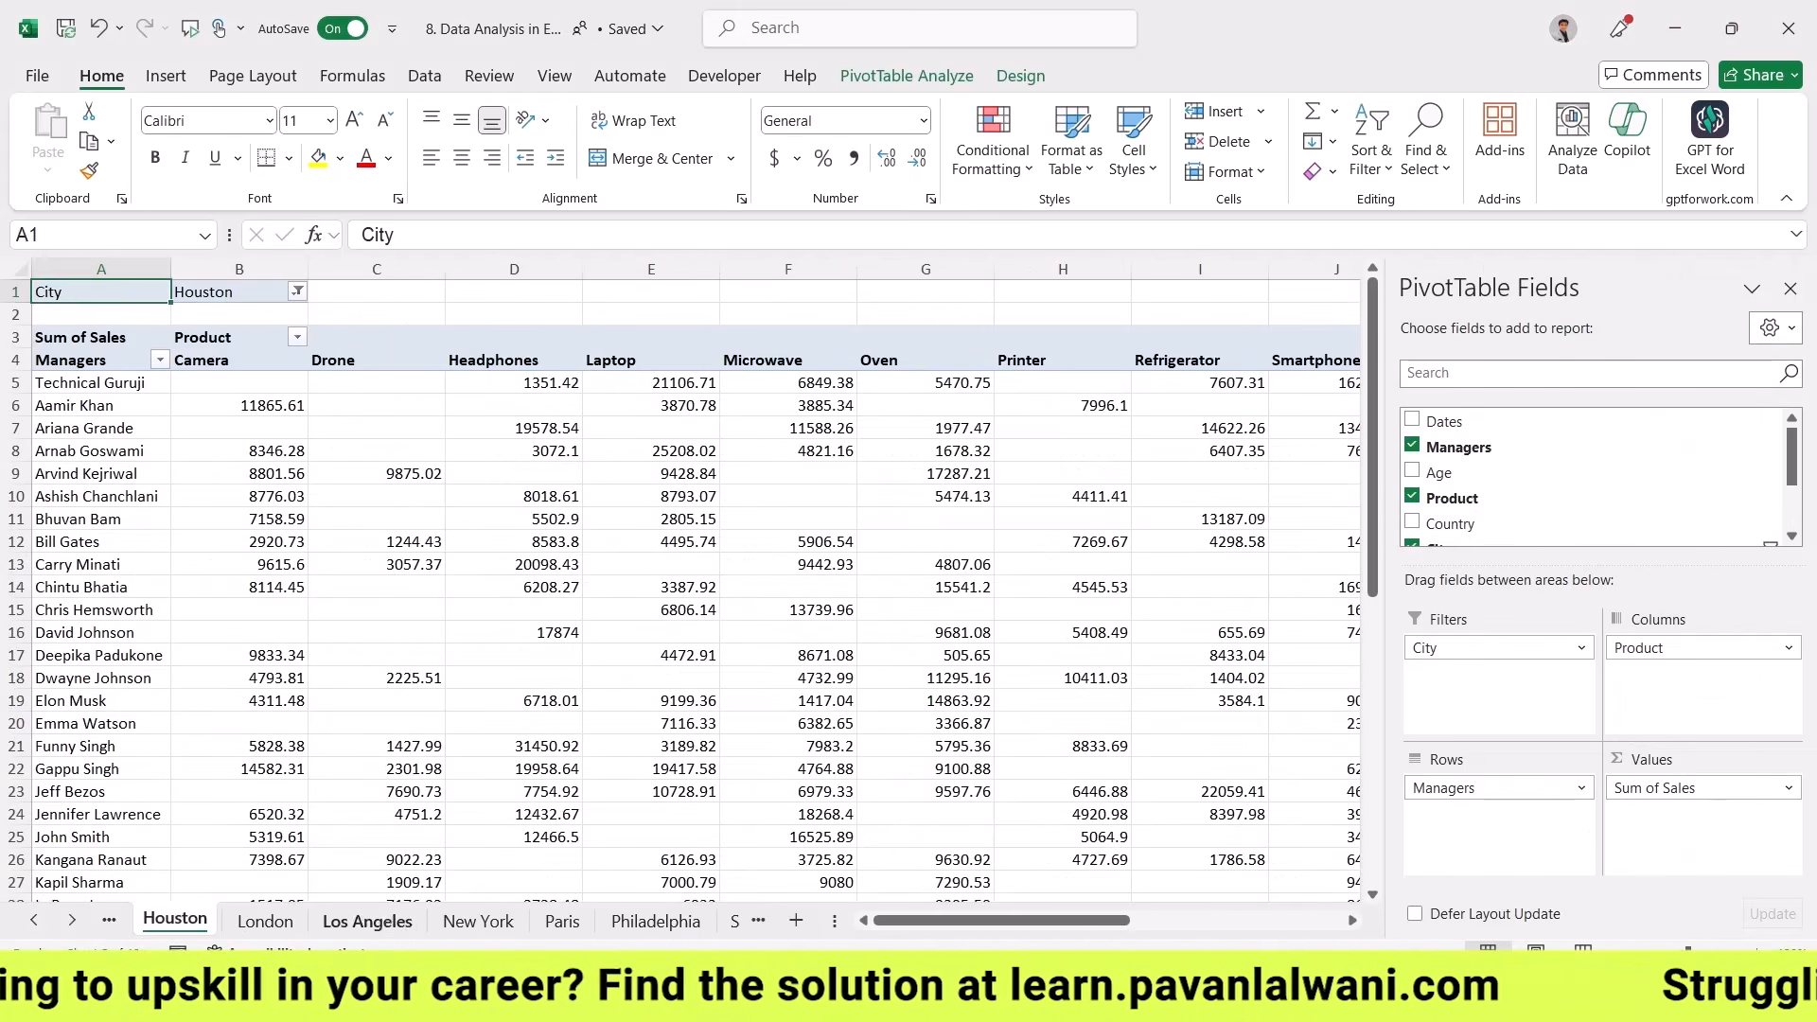
pyautogui.keyDown('shift'); pyautogui.click(655, 921); pyautogui.keyUp('shift')
pyautogui.rightClick(655, 920)
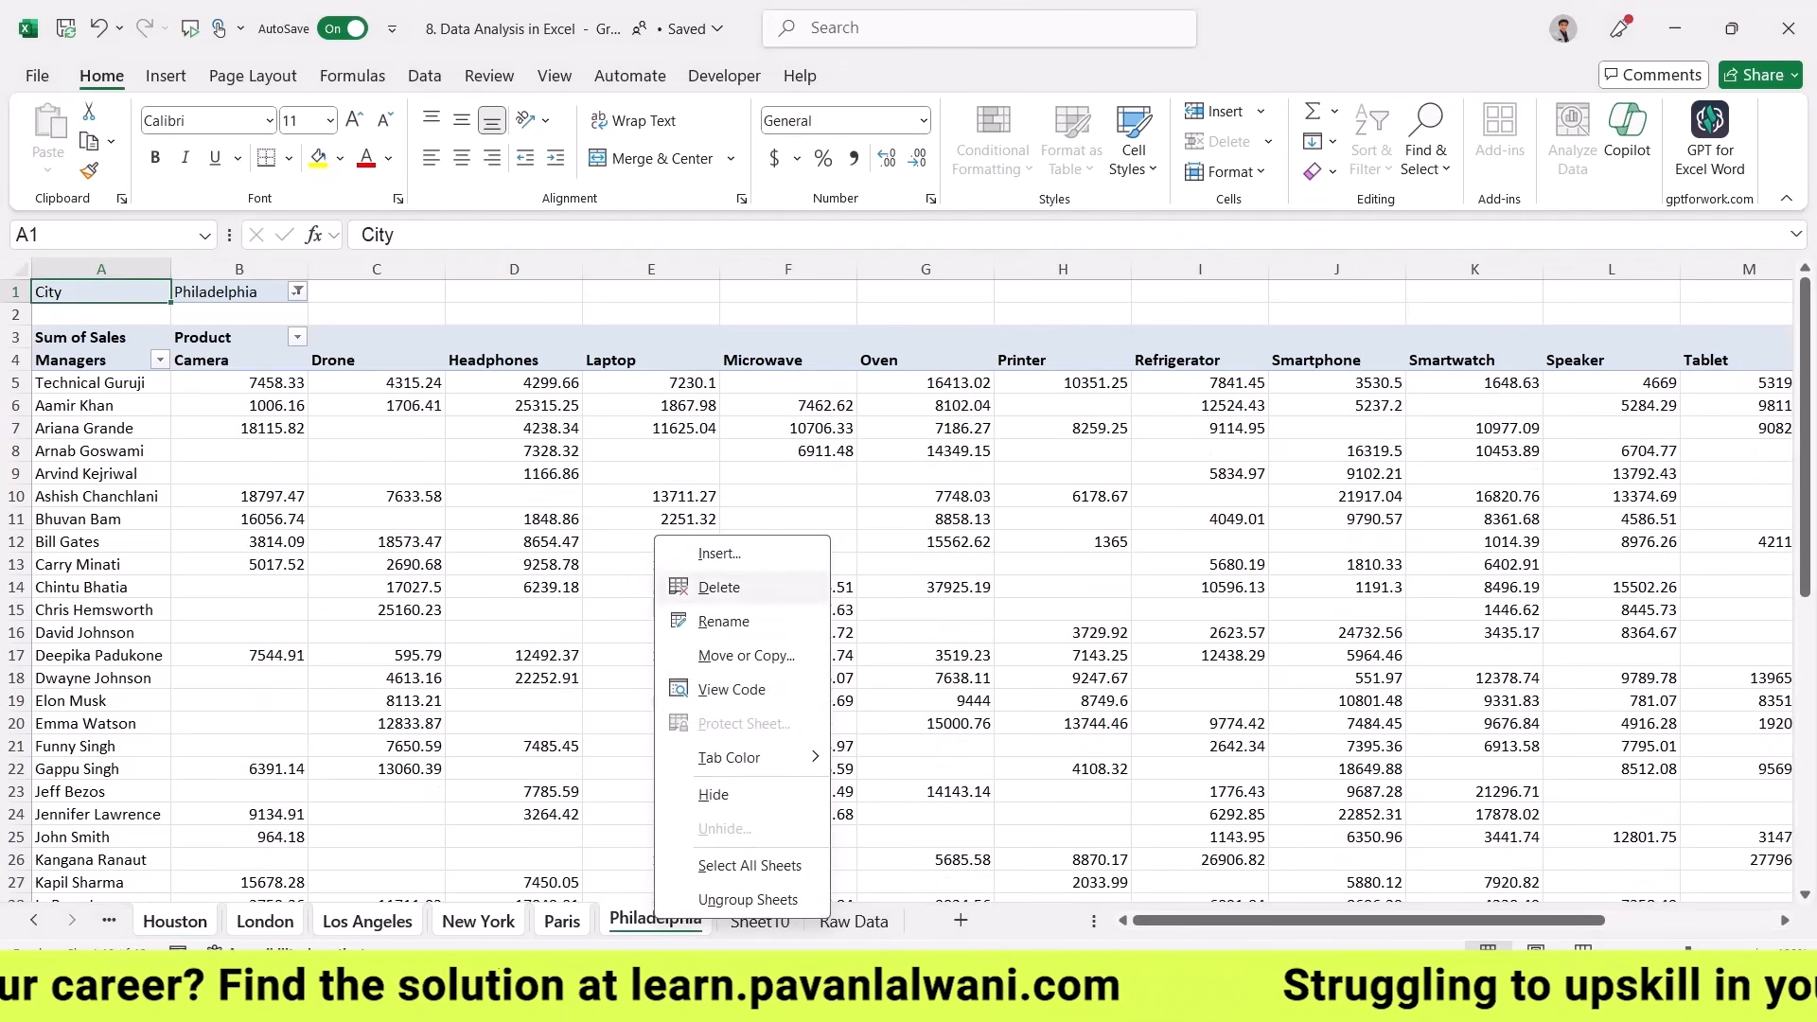
pyautogui.click(719, 587)
pyautogui.press('Return')
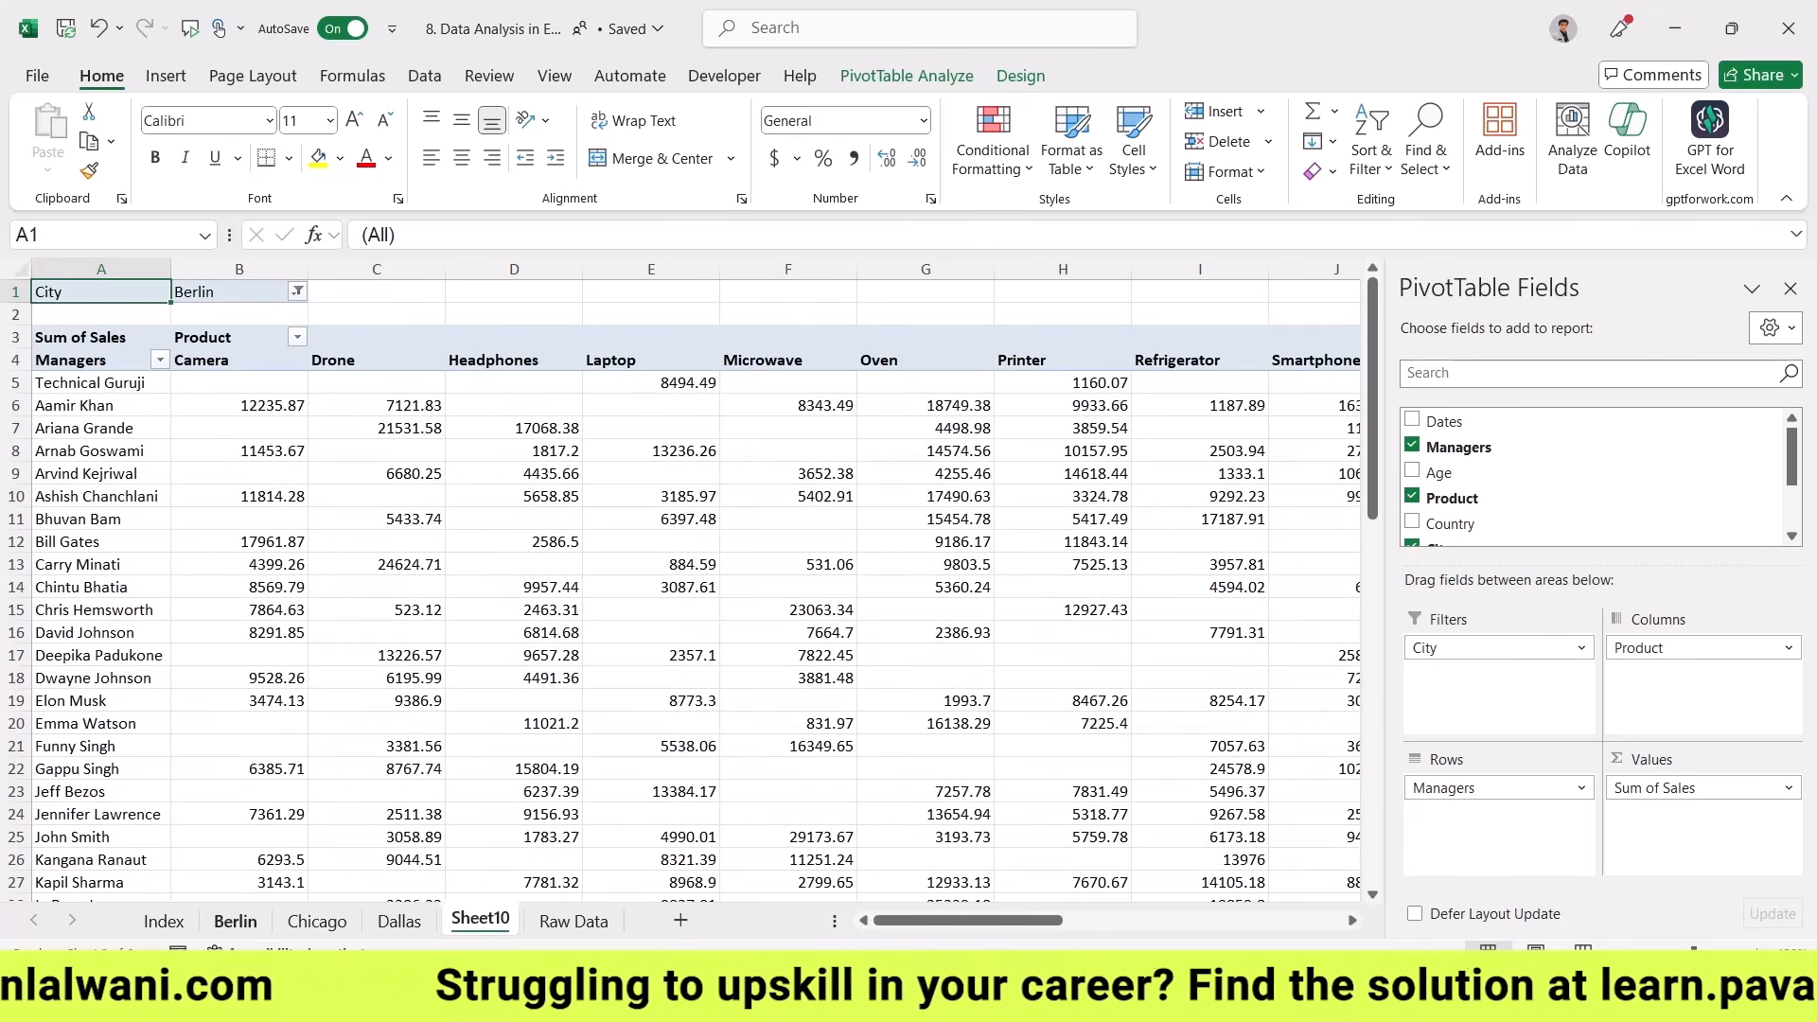
# - Delete the remaining city sheets Berlin, Chicago and Dallas
pyautogui.click(235, 921)
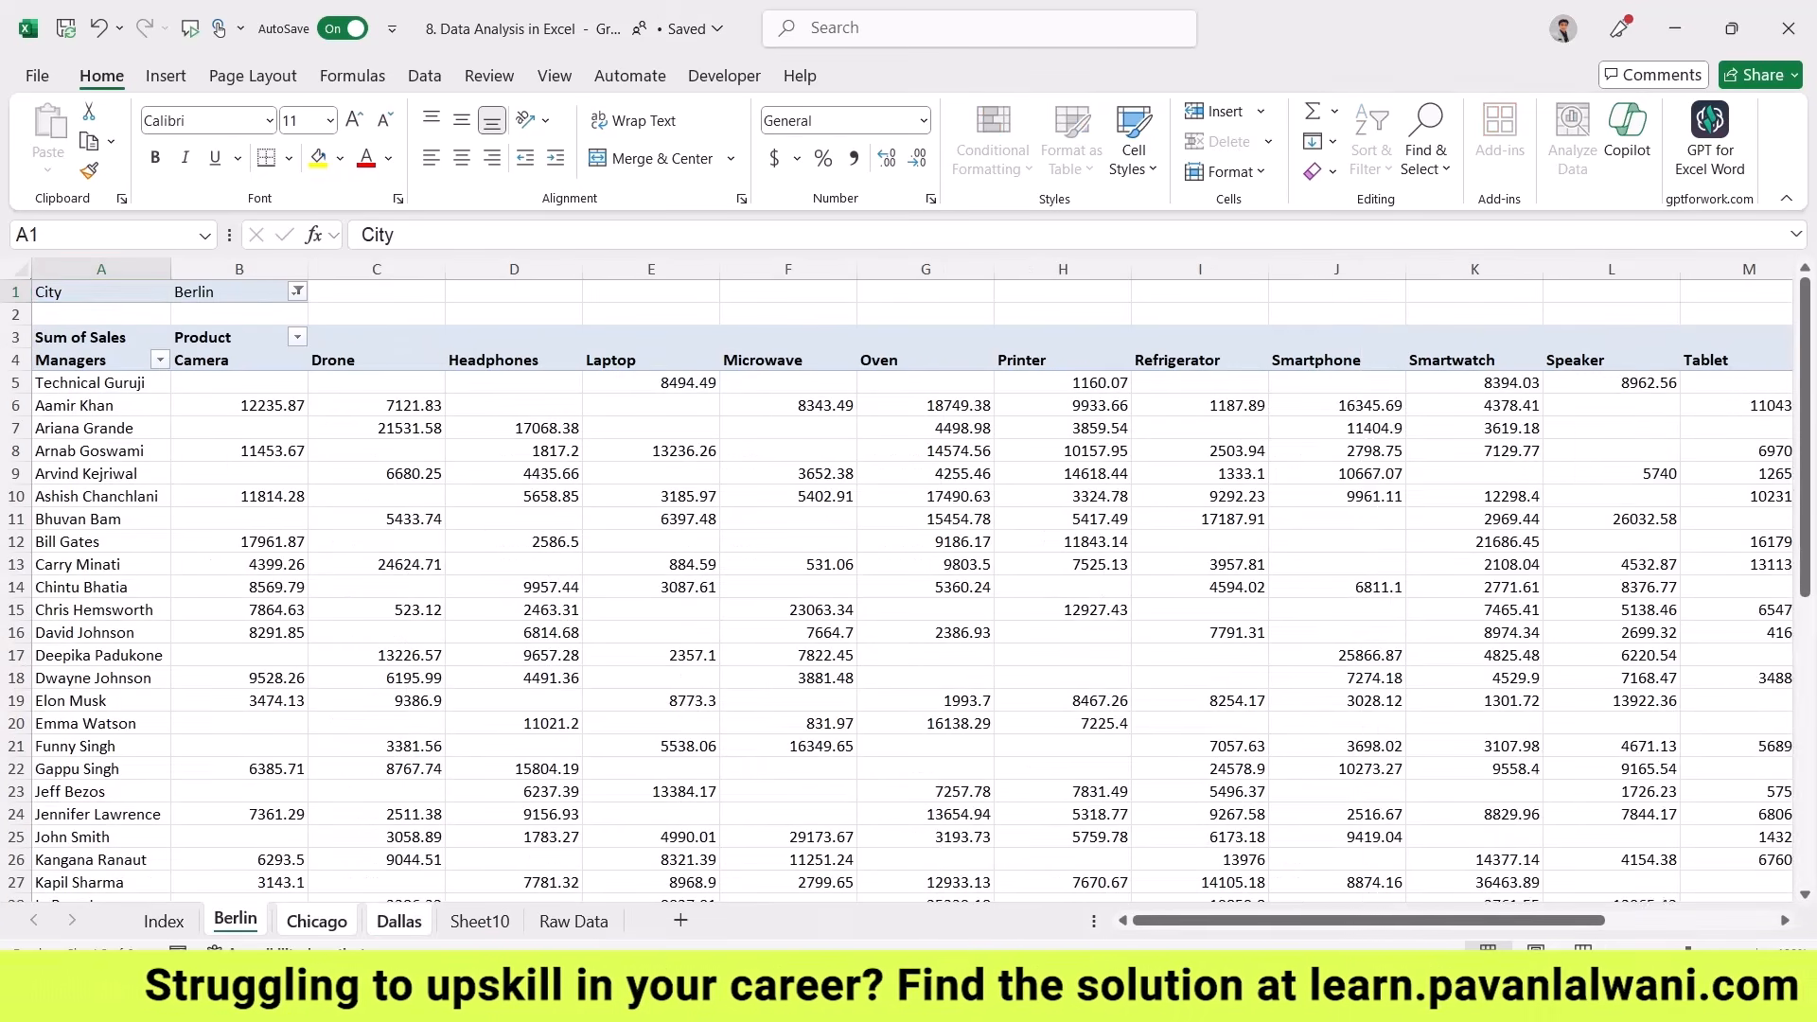
pyautogui.rightClick(399, 921)
pyautogui.click(473, 590)
pyautogui.click(872, 559)
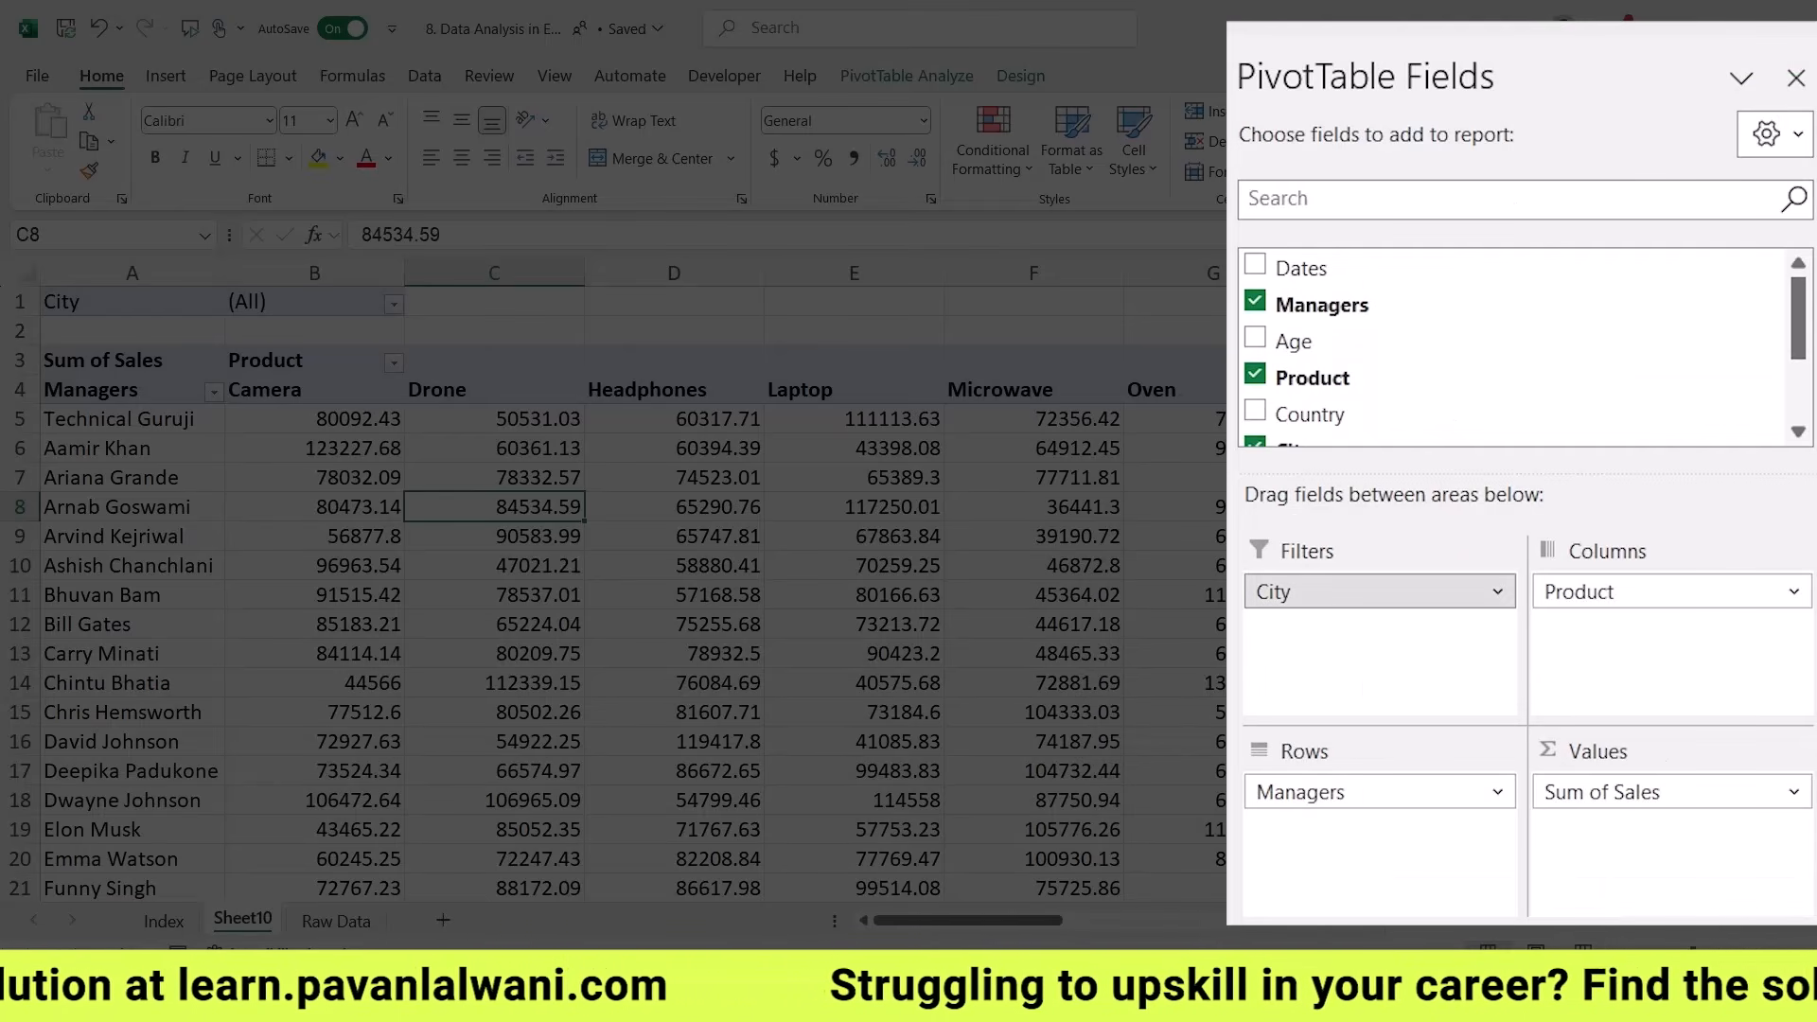
# - Swap City and Product so that City forms the PivotTable's columns and Product is the report filter, and review the product list
pyautogui.moveTo(1379, 592)
pyautogui.mouseDown()
pyautogui.moveTo(1671, 625)
pyautogui.moveTo(1379, 606)
pyautogui.mouseUp()
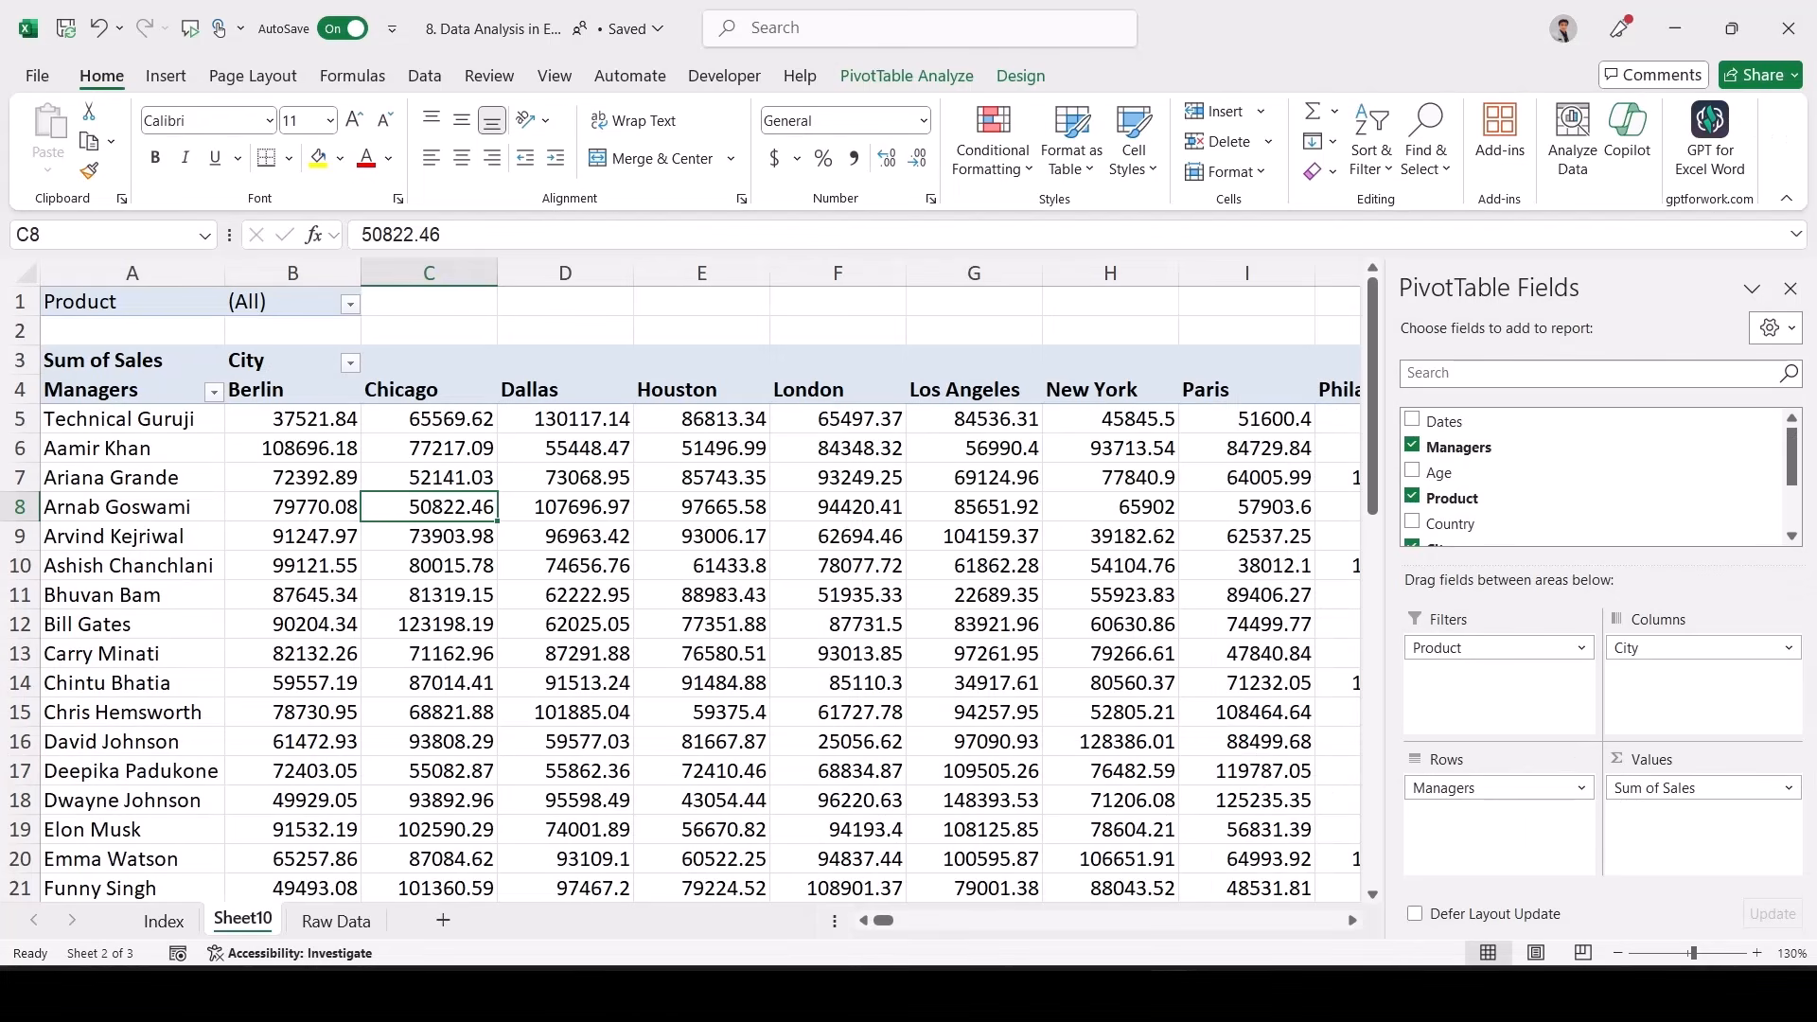
pyautogui.click(350, 304)
pyautogui.scroll(-3, 216, 453)
pyautogui.scroll(3, 215, 452)
pyautogui.press('Escape')
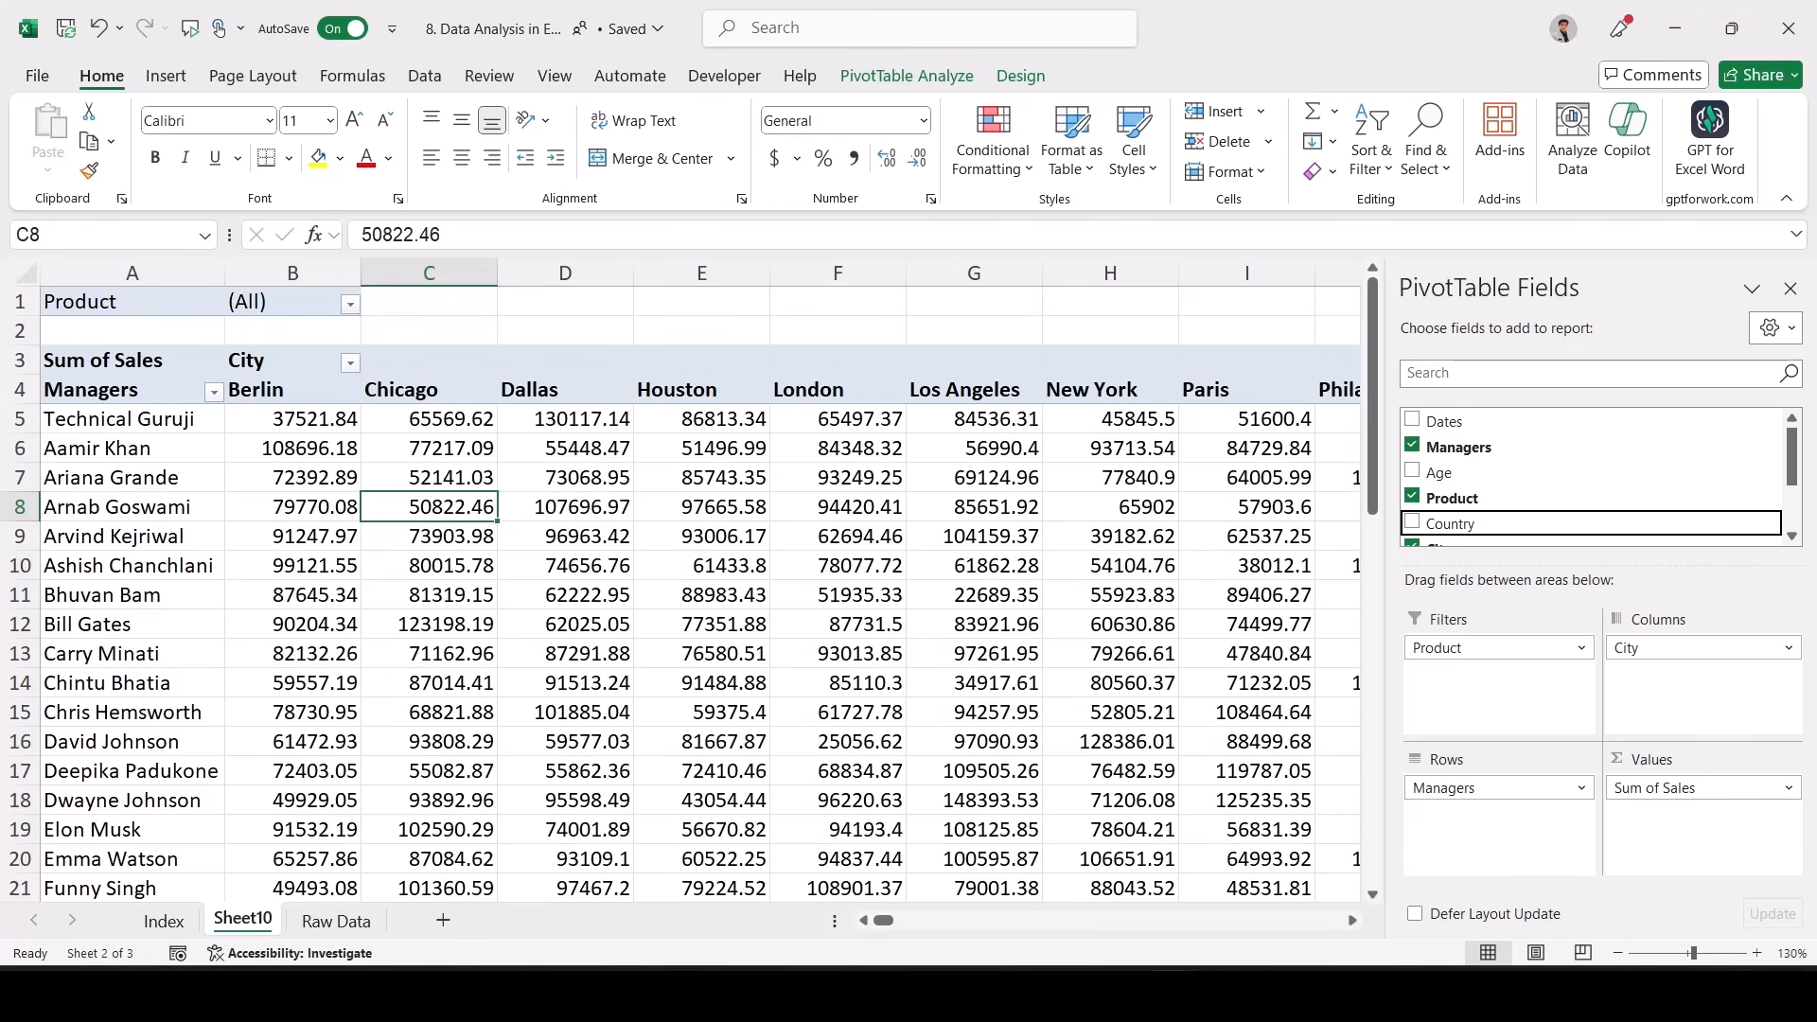
# - Generate a separate PivotTable sheet for each product with Show Report Filter Pages
pyautogui.click(907, 75)
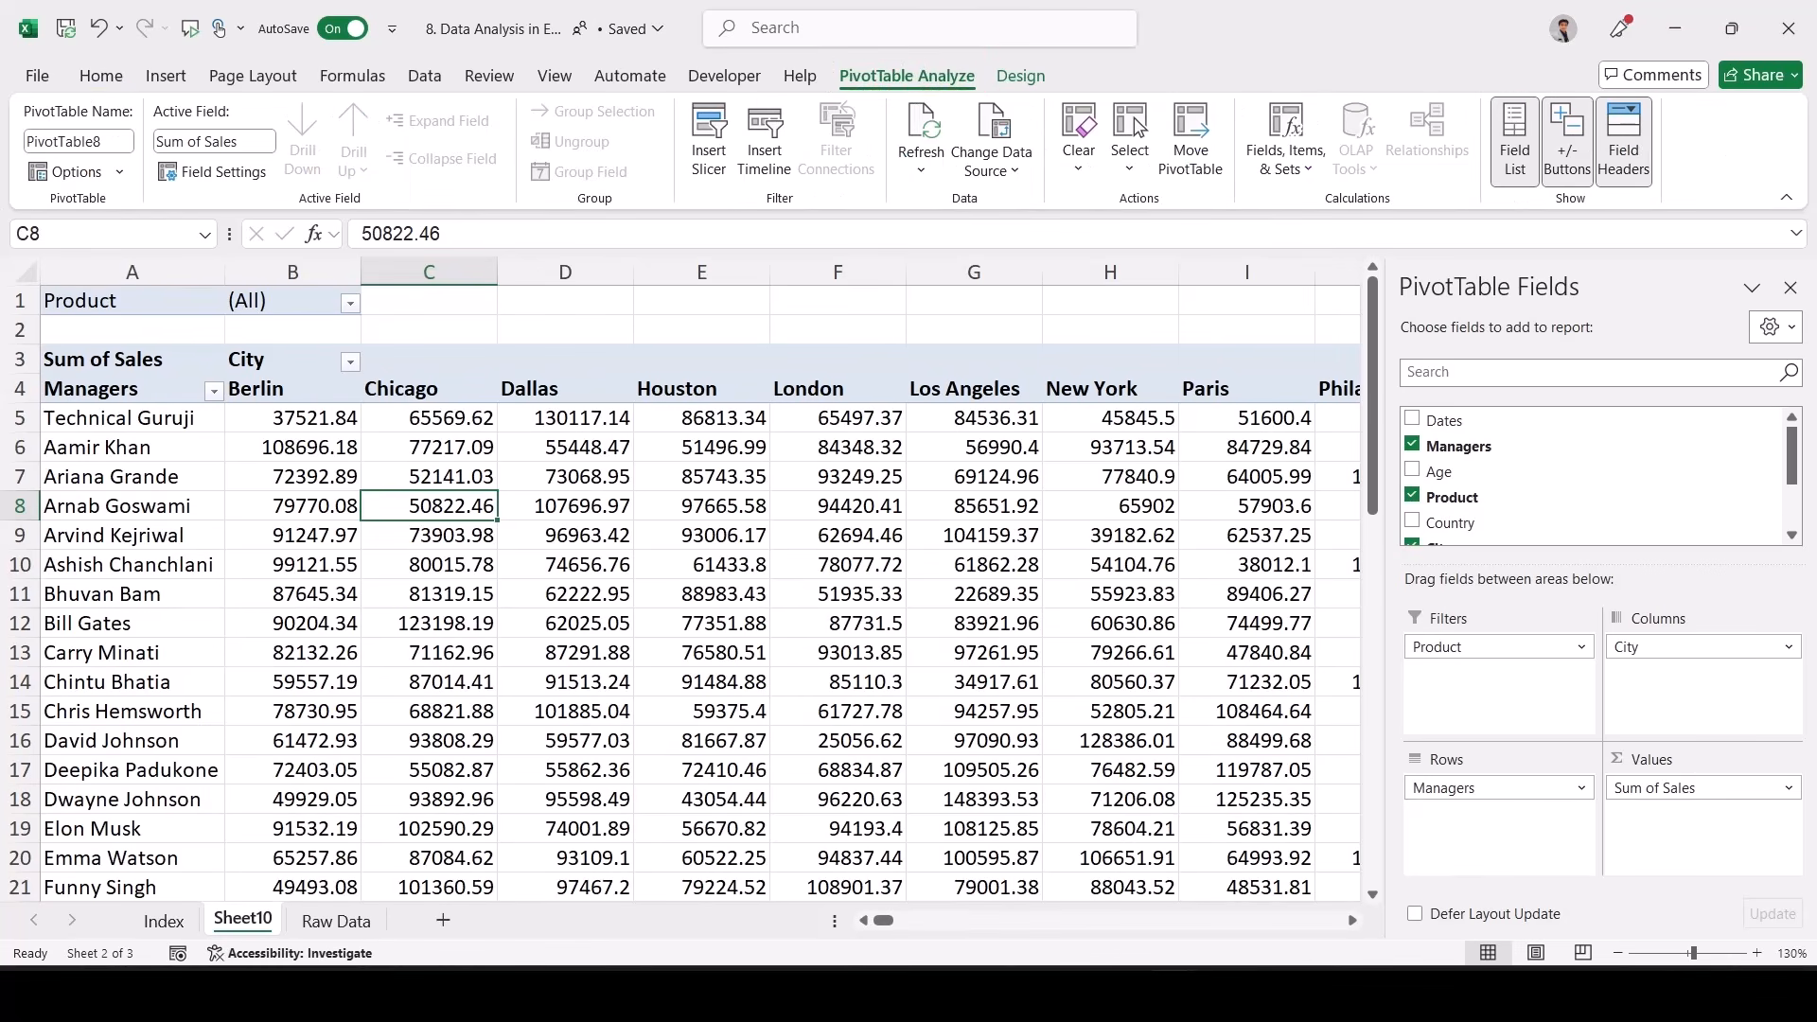
pyautogui.click(75, 172)
pyautogui.click(71, 250)
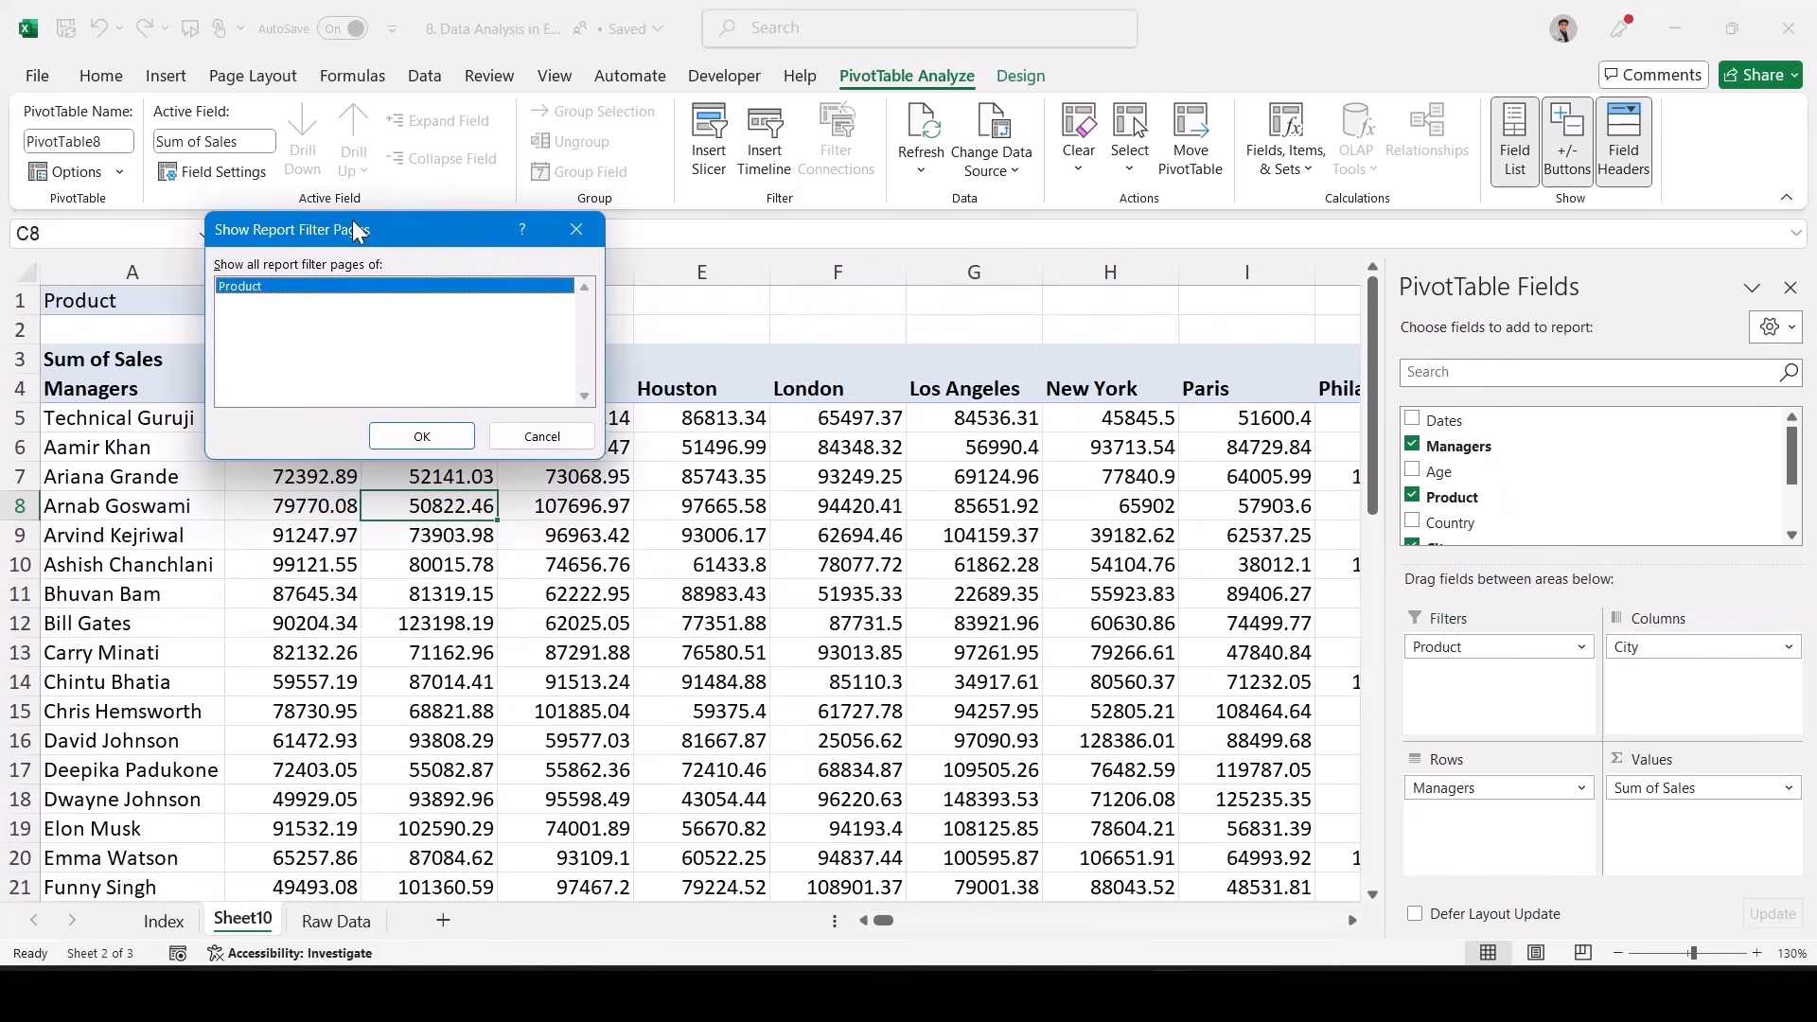
pyautogui.press('Return')
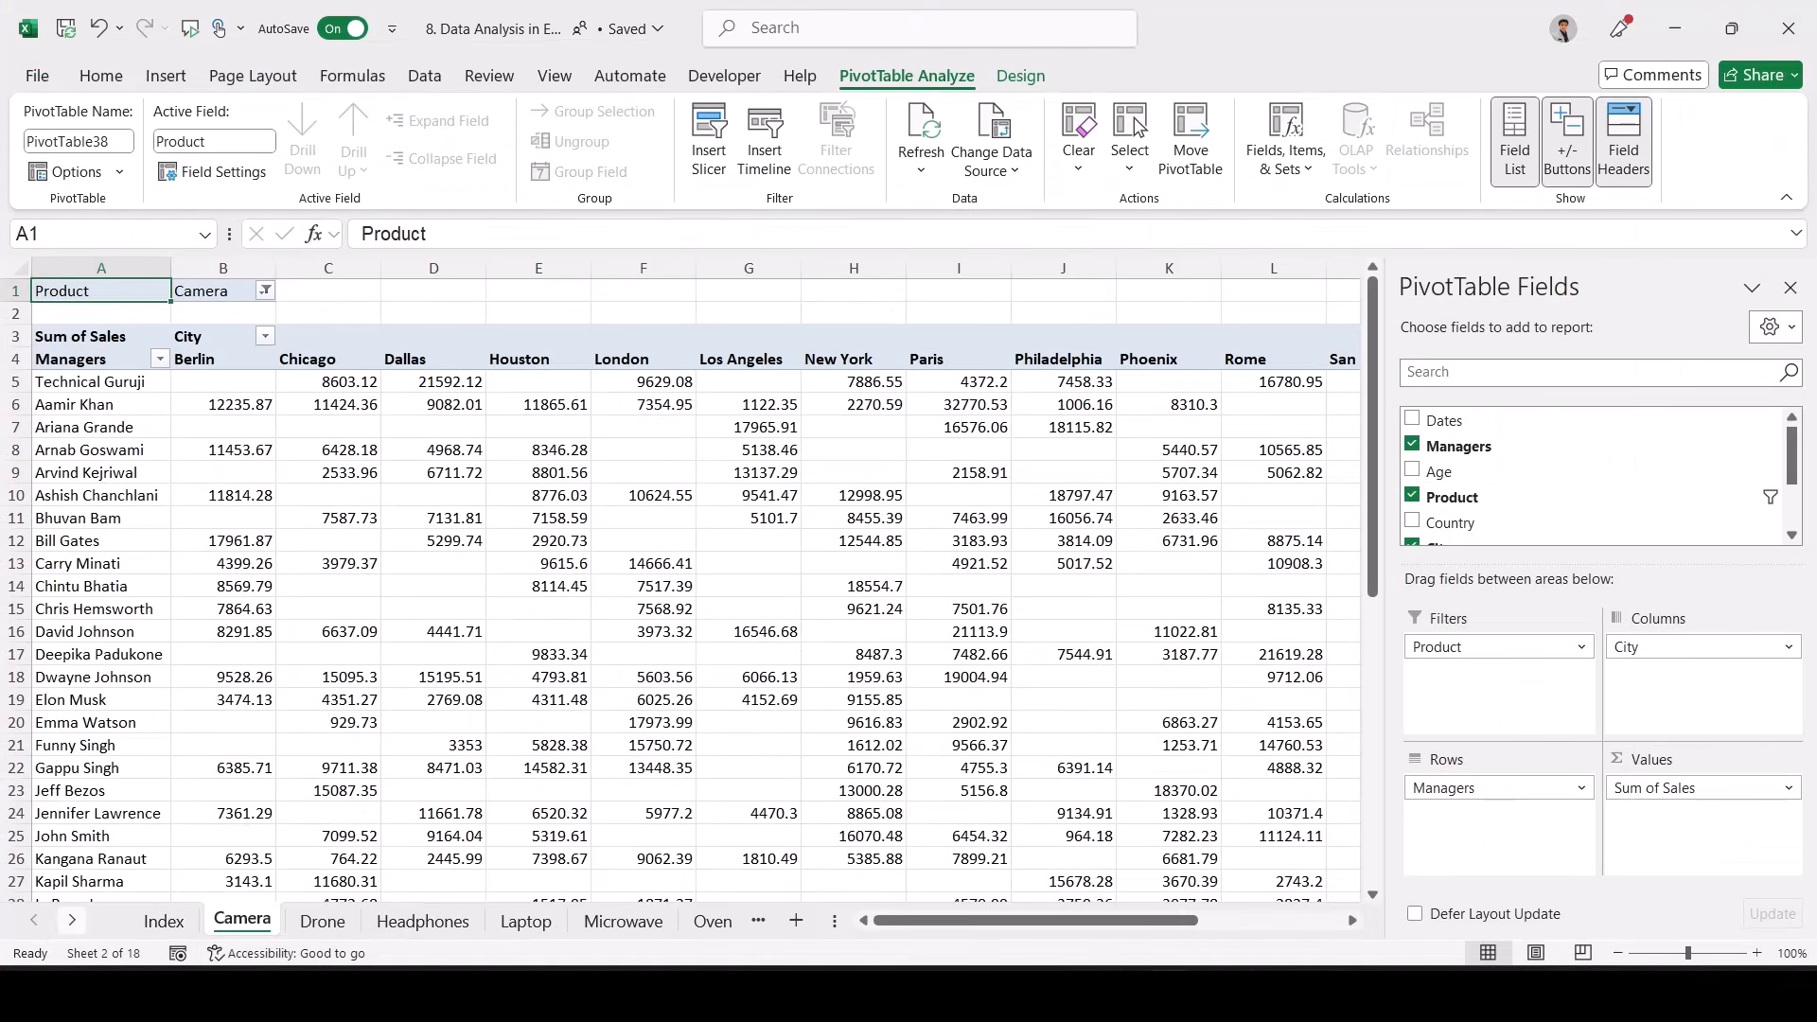
# - Open the list of all sheets and activate the TV sheet
pyautogui.rightClick(71, 920)
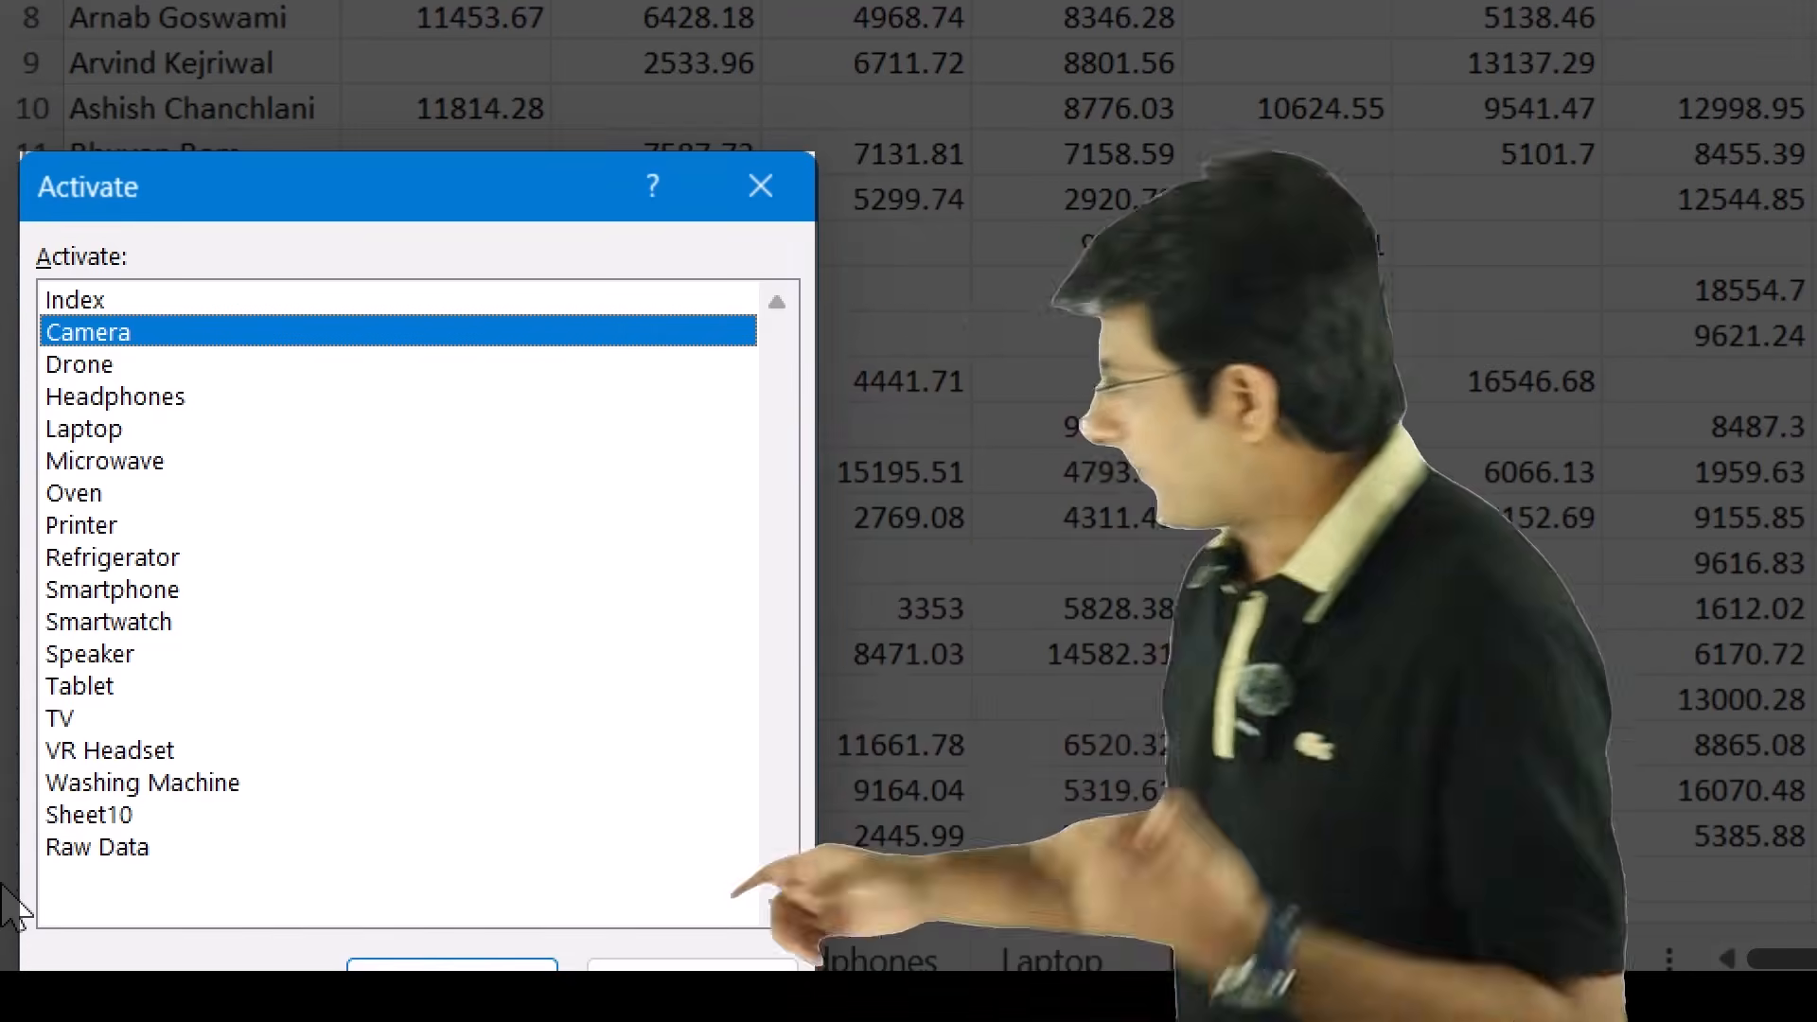
pyautogui.click(236, 526)
pyautogui.click(266, 558)
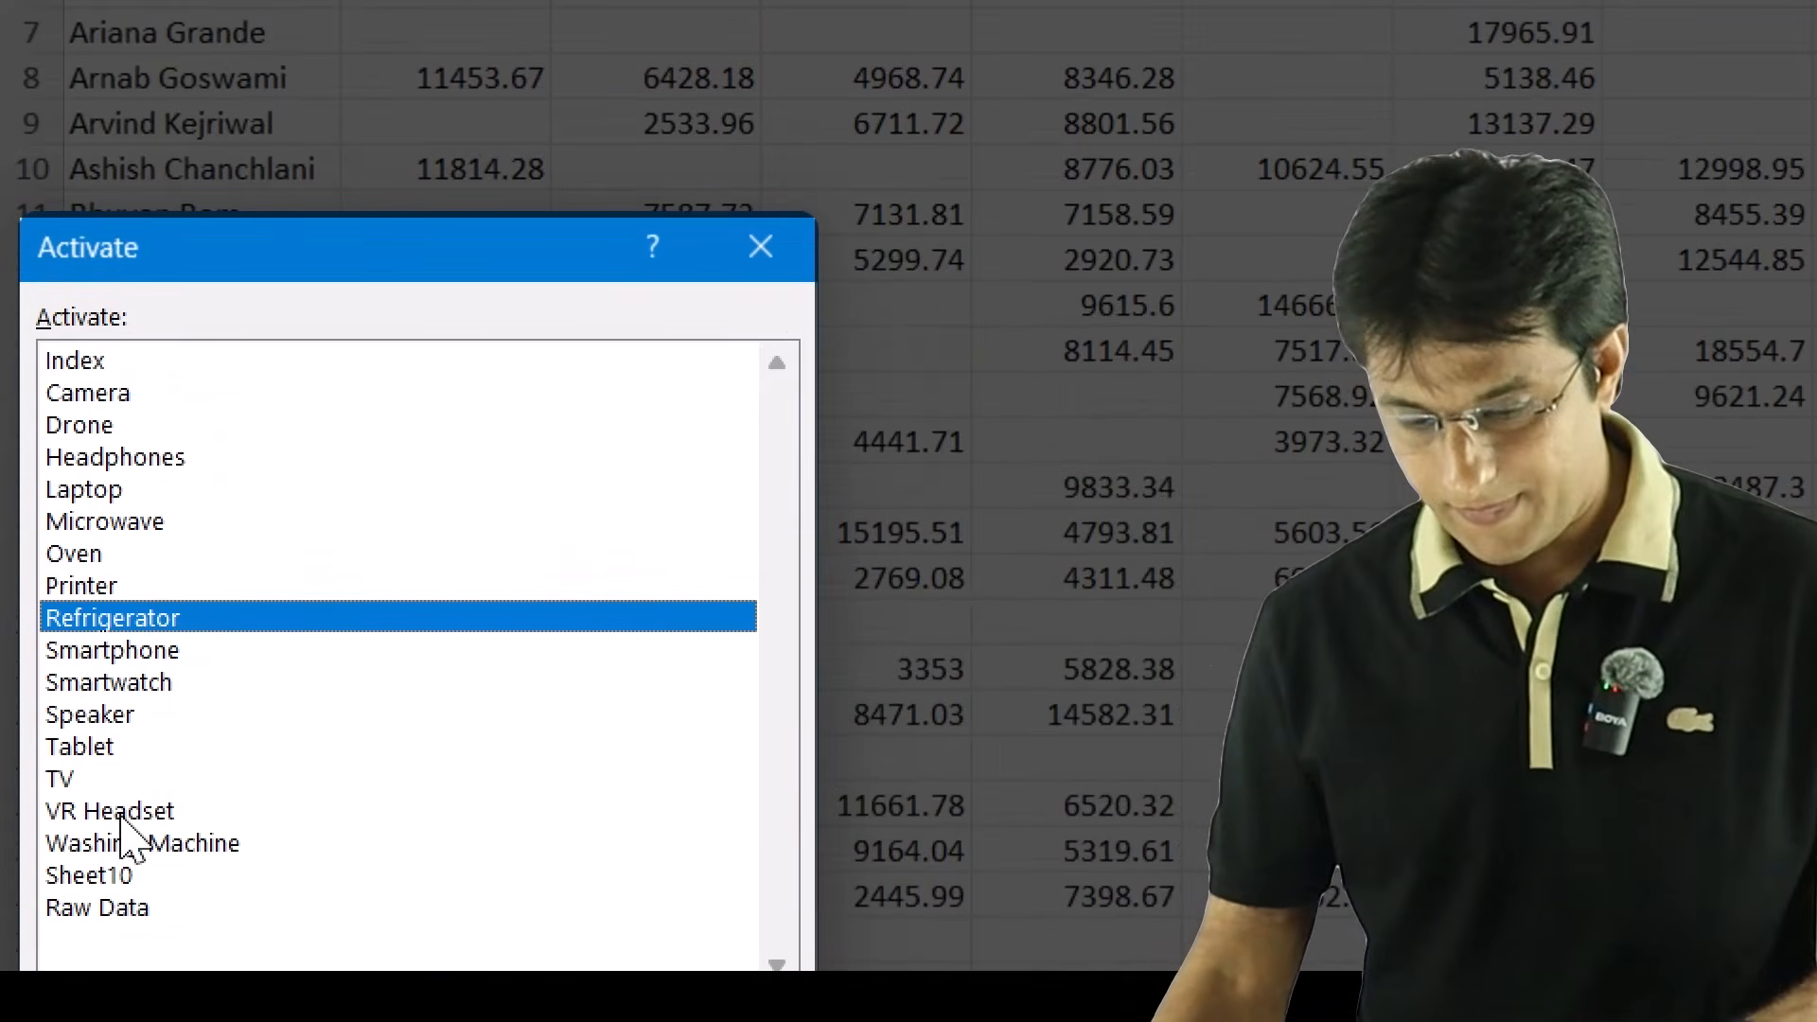
pyautogui.click(123, 738)
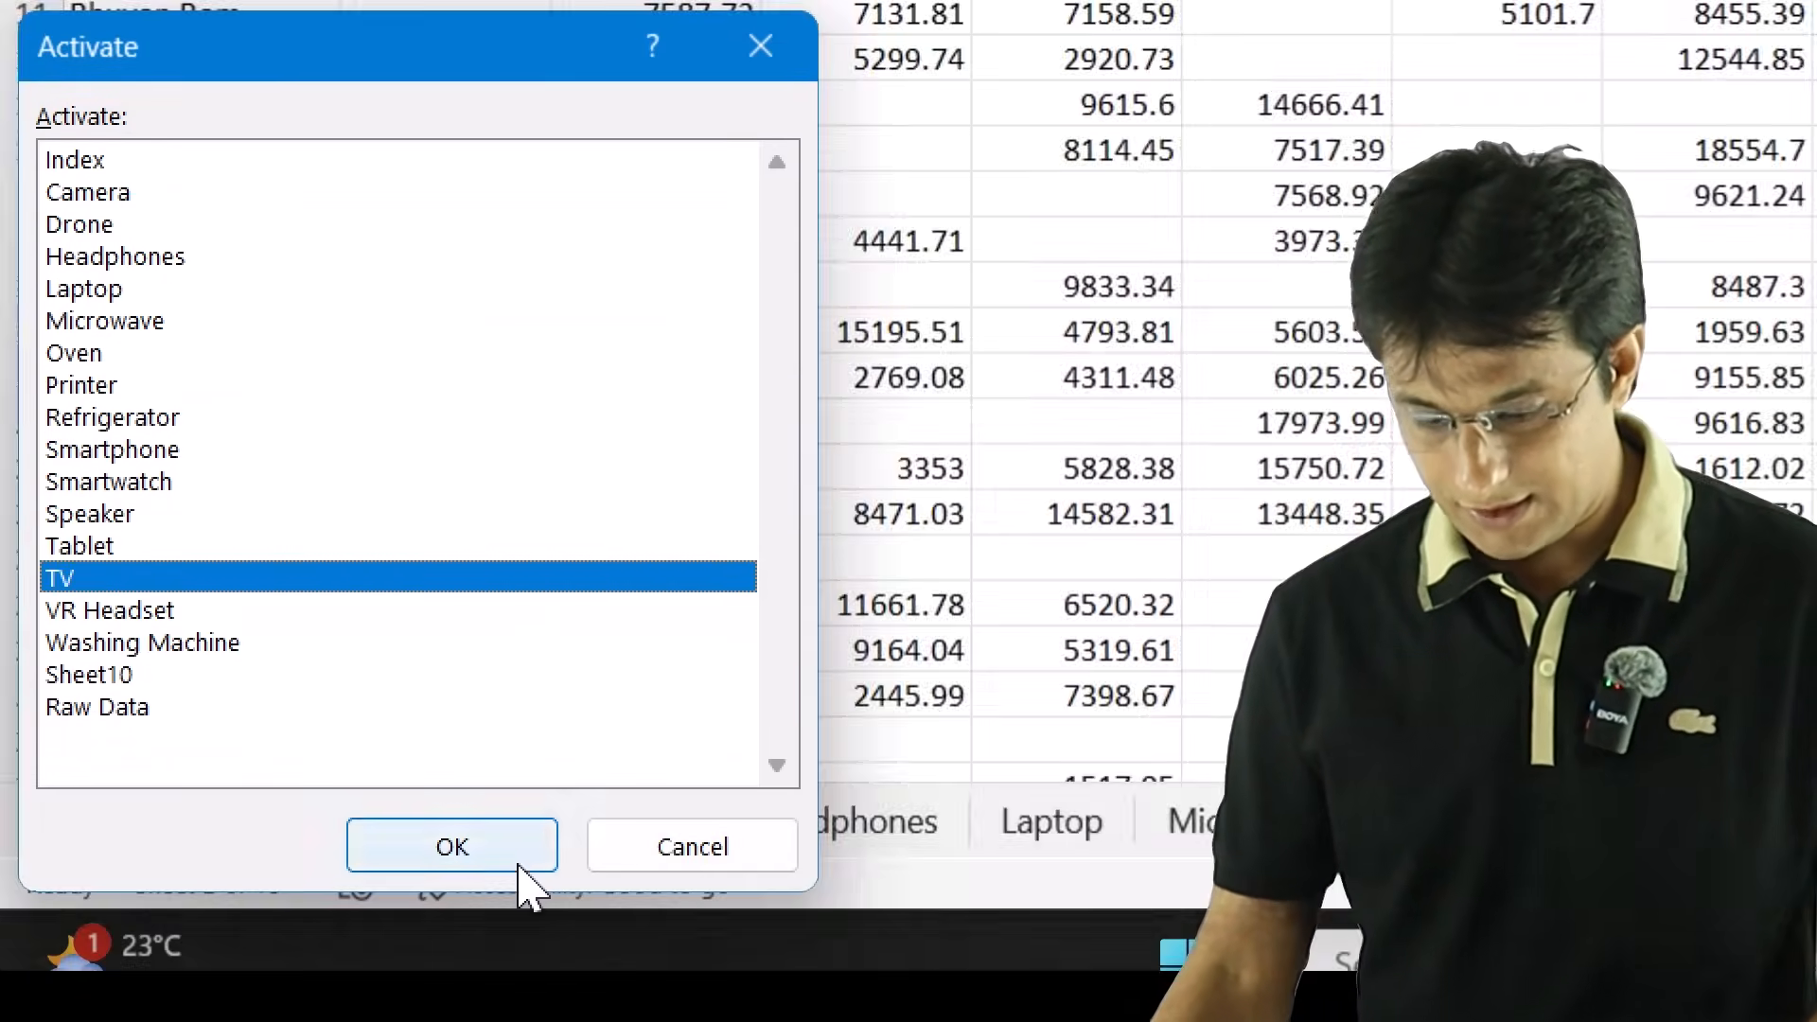
pyautogui.click(519, 858)
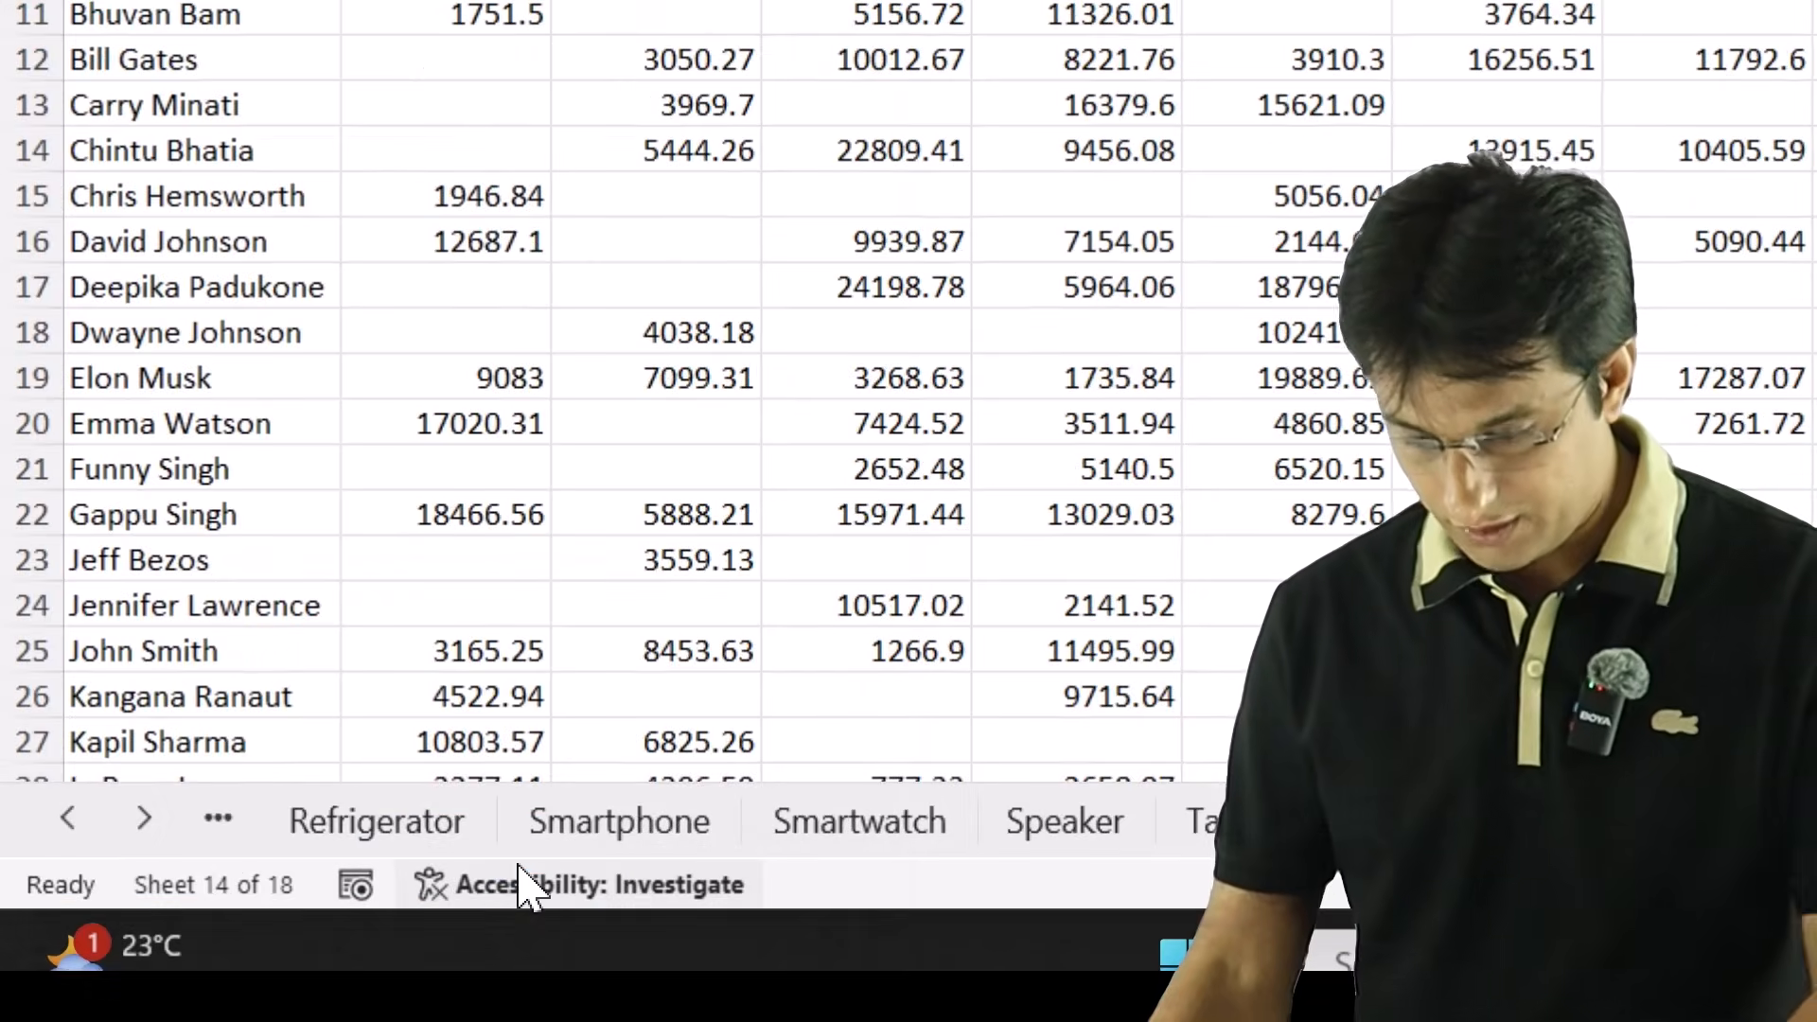